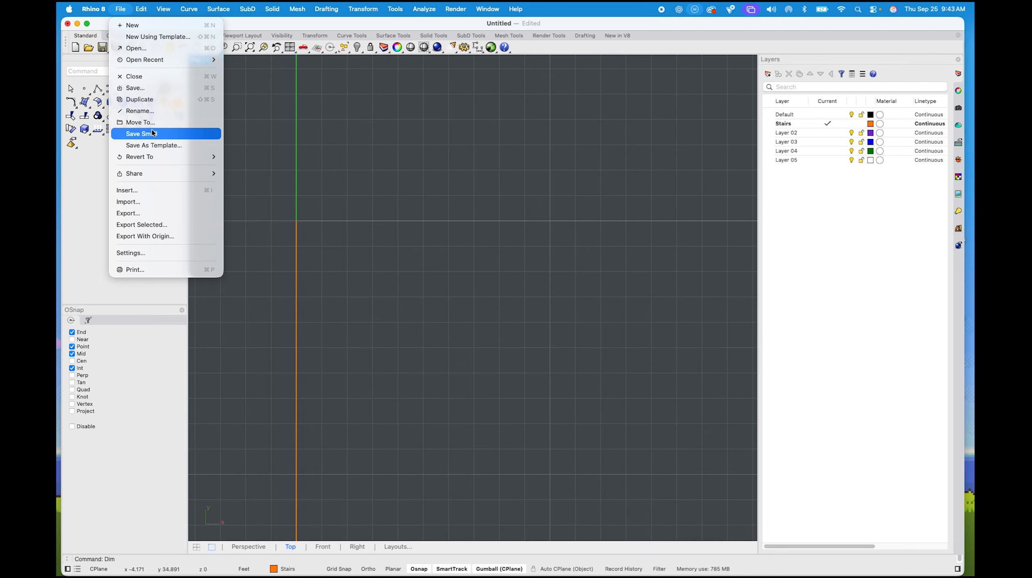
# Save the untitled model to the Desktop as "Exercise 4 test"
pyautogui.click(133, 89)
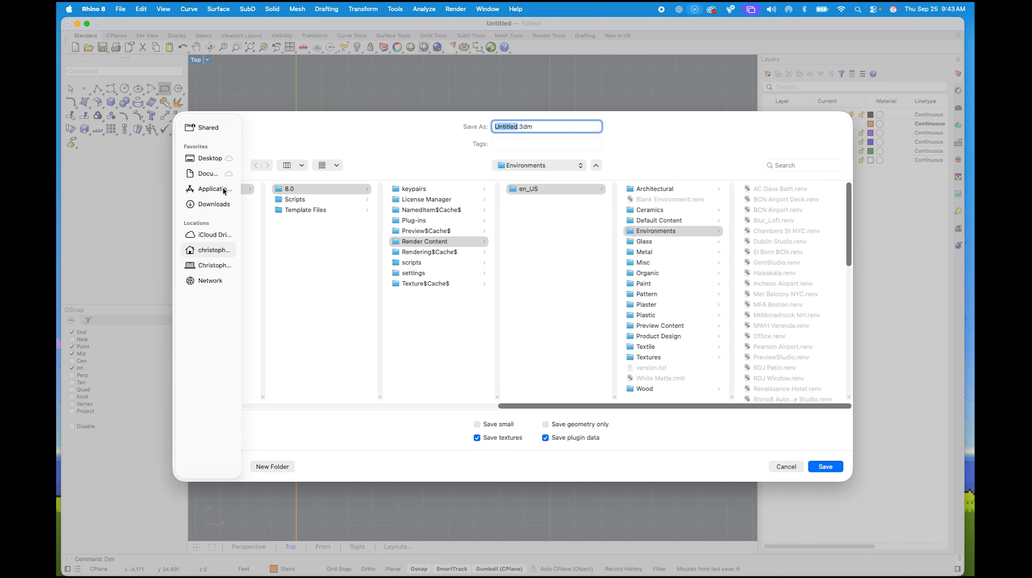
pyautogui.click(219, 158)
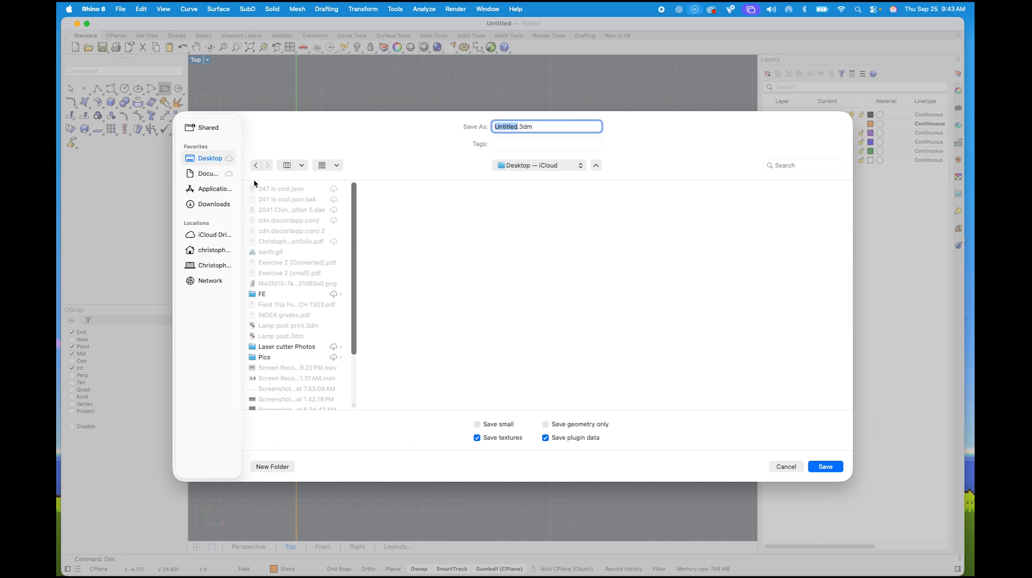
pyautogui.write('Exercise 4 tes')
pyautogui.press('Return')
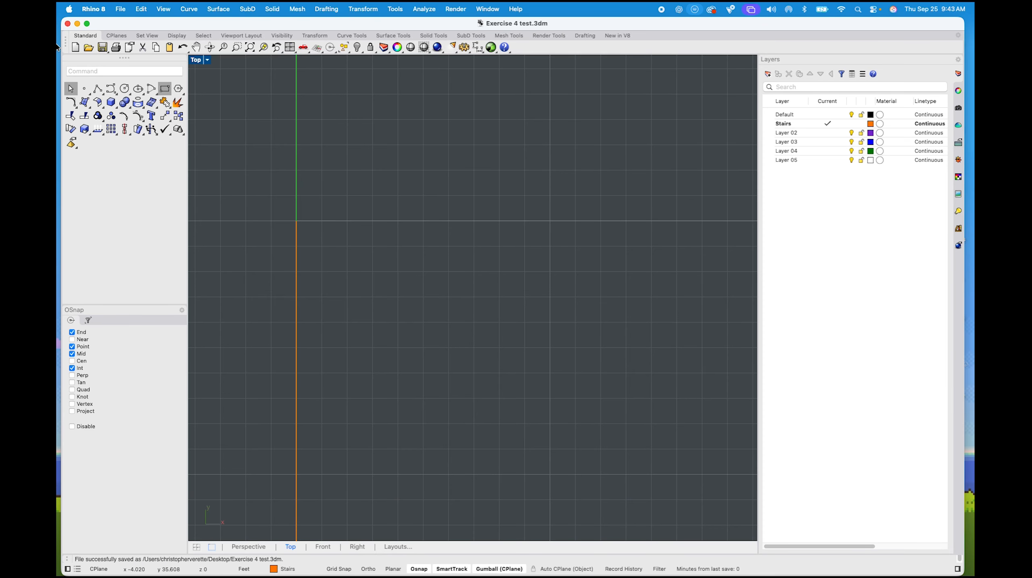
# Quit Rhino, relaunch it and reopen the recent model Exercise 4 test.3dm
pyautogui.click(92, 14)
pyautogui.click(95, 127)
pyautogui.moveTo(320, 568)
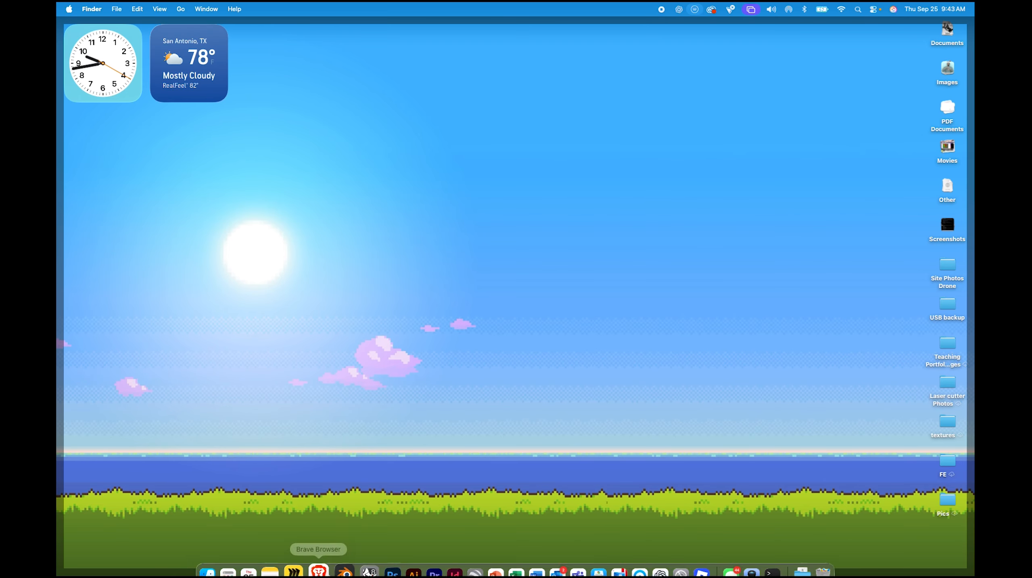
pyautogui.click(363, 555)
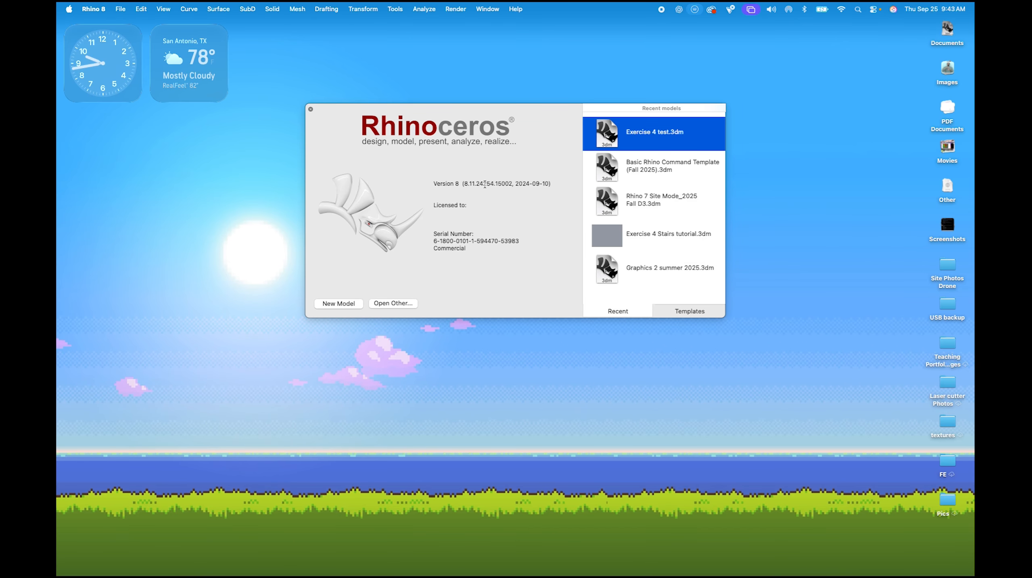
pyautogui.click(666, 134)
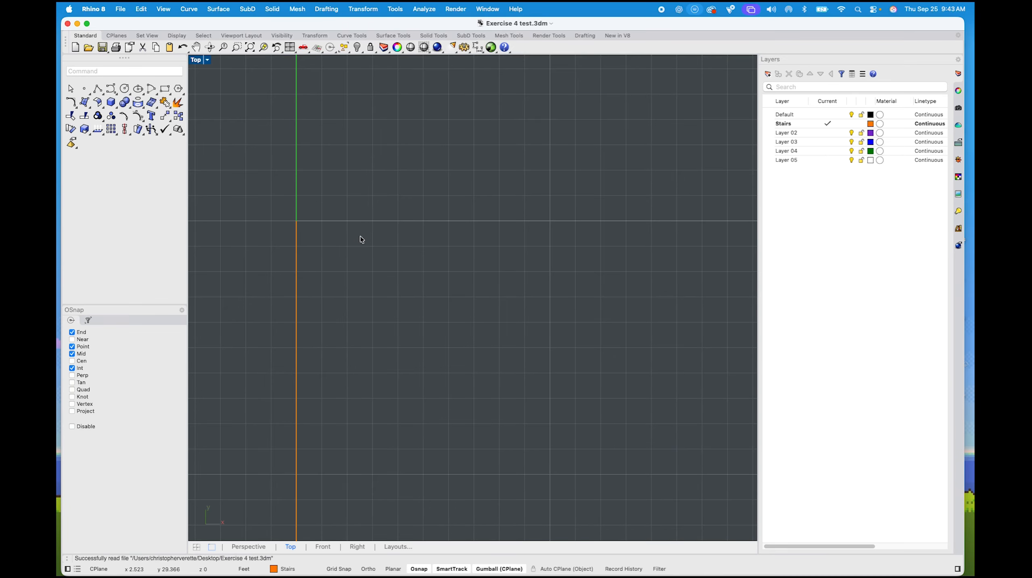
# Add a linear dimension between the two ends of the square's back edge, placed outside the square
pyautogui.write('d: Dim')
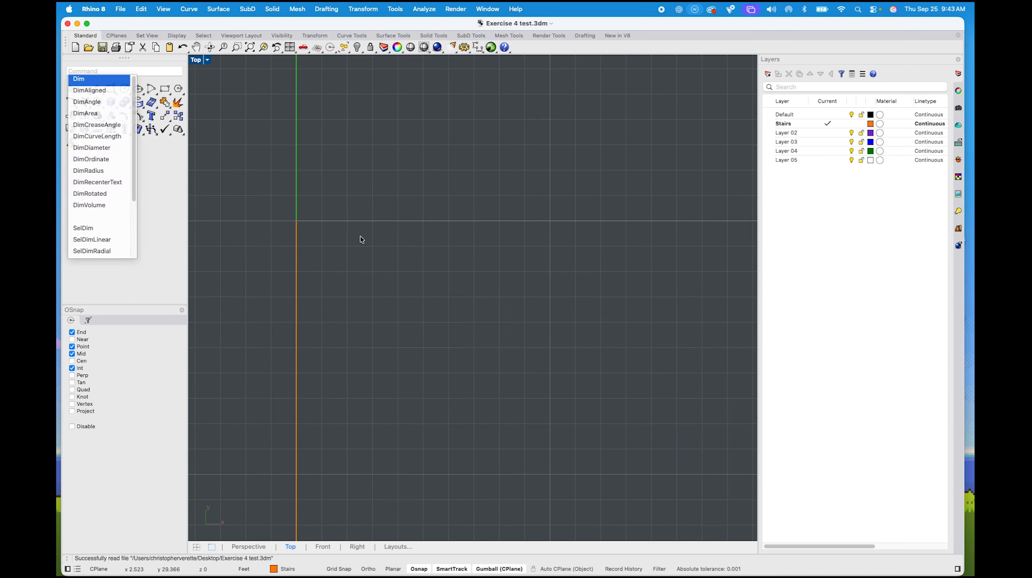
pyautogui.press('Return')
pyautogui.click(296, 220)
pyautogui.scroll(-5, 409, 169)
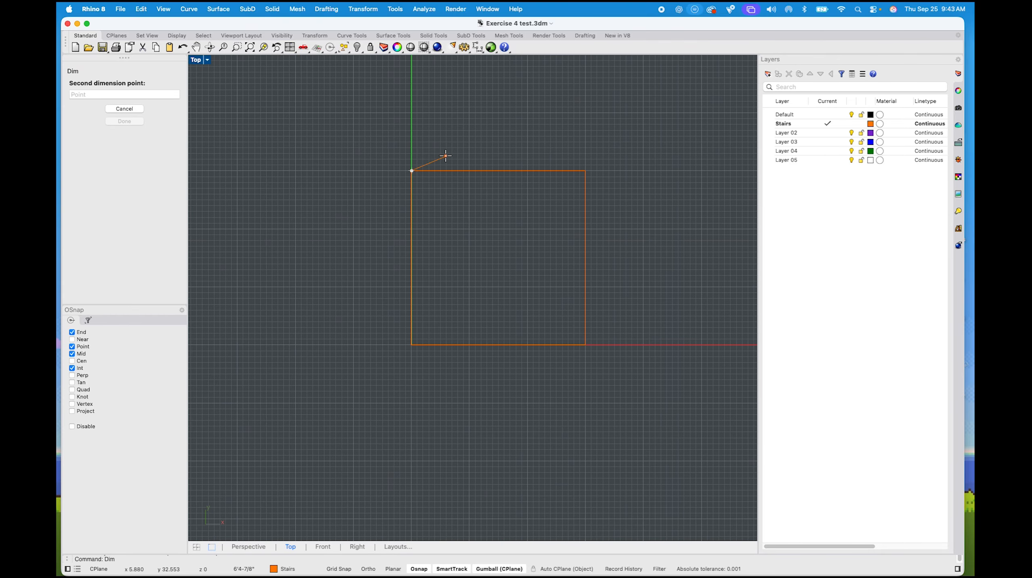
pyautogui.click(585, 171)
pyautogui.click(577, 121)
pyautogui.scroll(5, 518, 95)
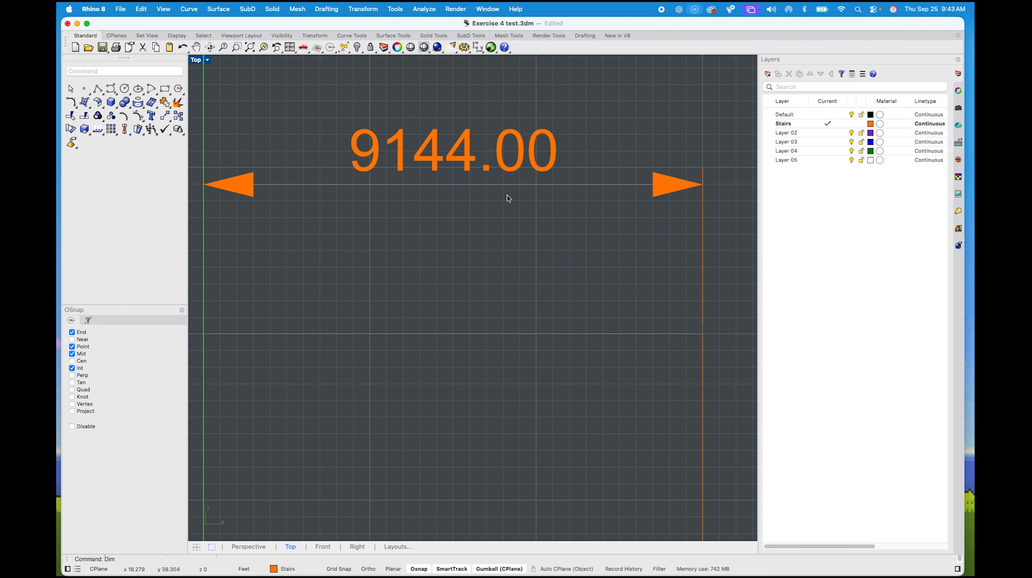
# Check the styles available for the linear dimension, keep Millimeter Small, and delete the dimension
pyautogui.click(470, 151)
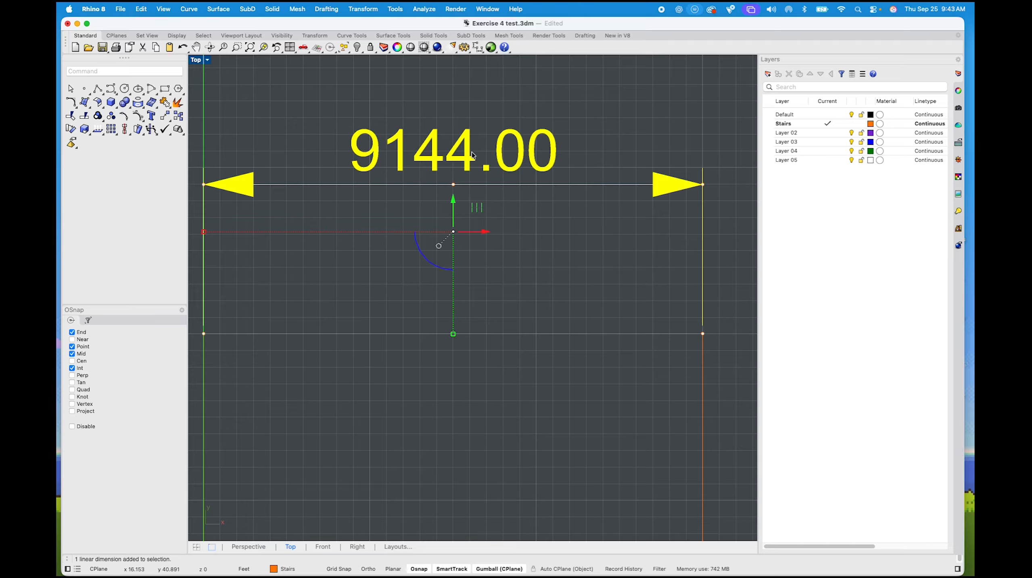
pyautogui.doubleClick(472, 152)
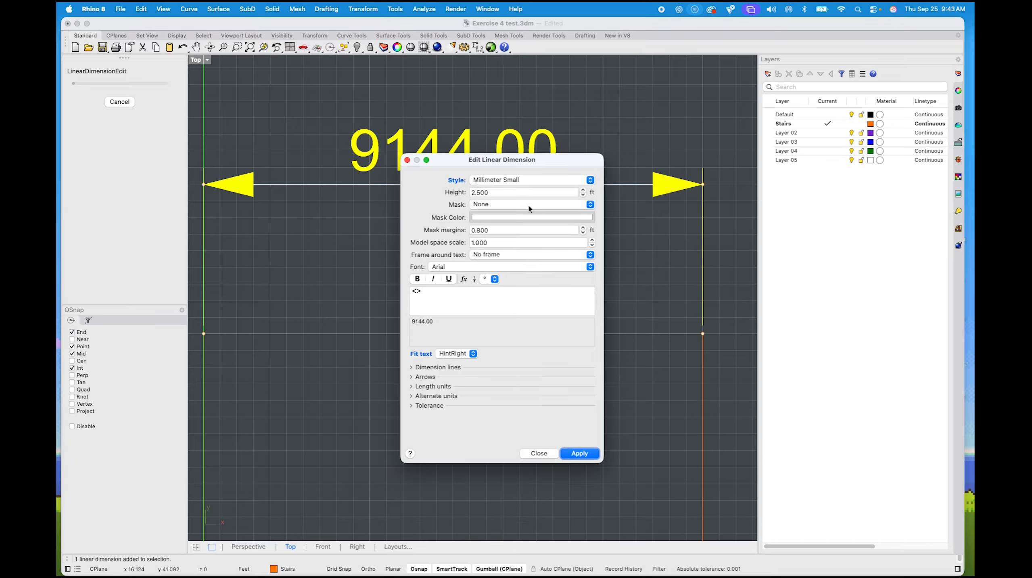
pyautogui.click(529, 179)
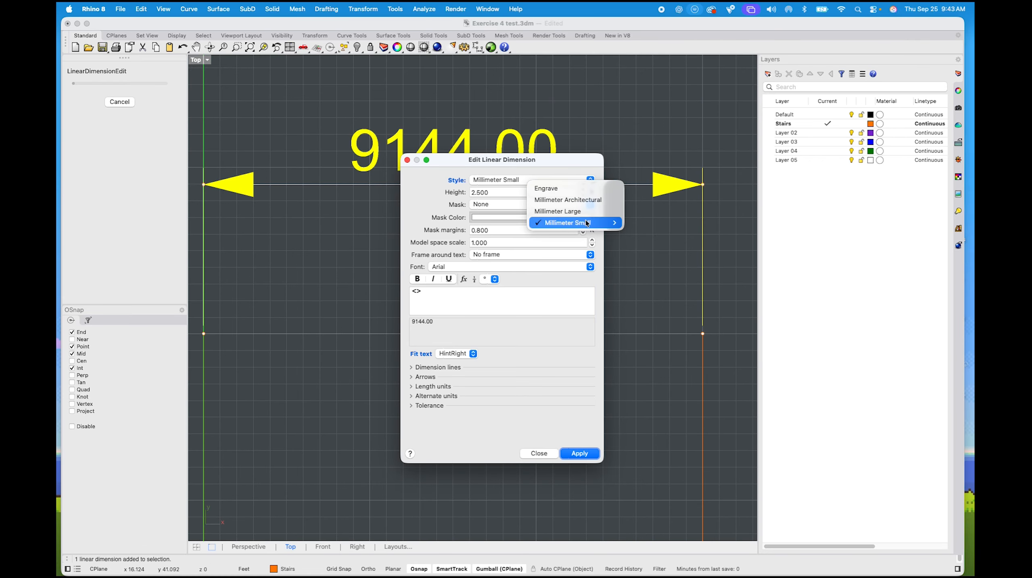
pyautogui.click(337, 163)
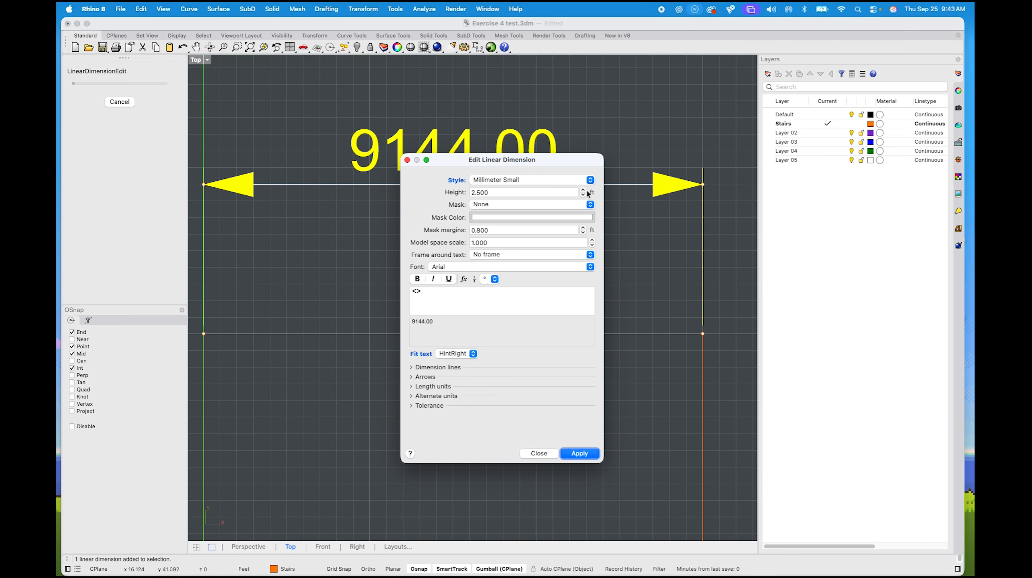
pyautogui.click(570, 455)
pyautogui.click(468, 147)
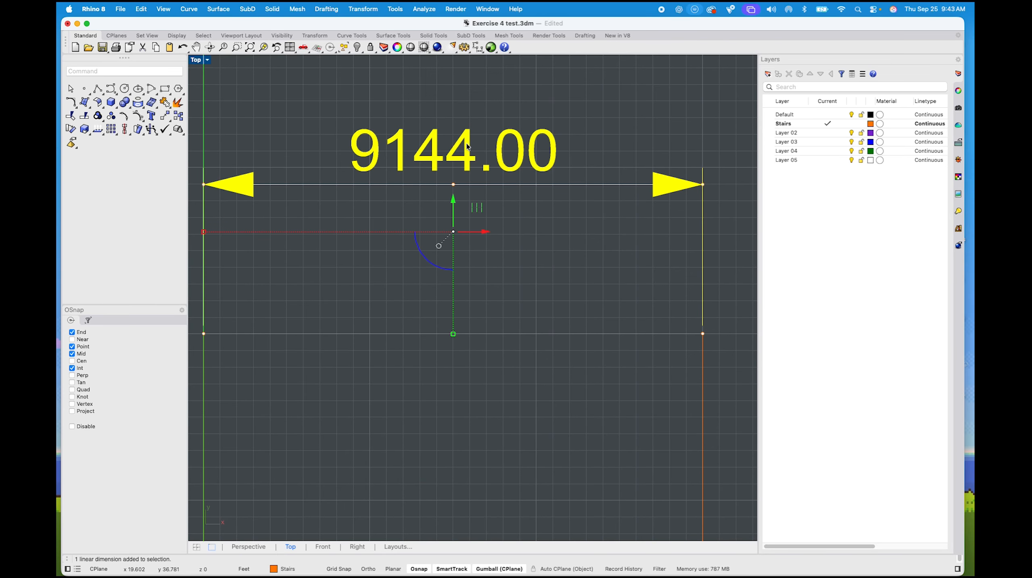
pyautogui.press('Delete')
# Return to the four-viewport layout and maximize the Perspective viewport
pyautogui.scroll(-3, 490, 193)
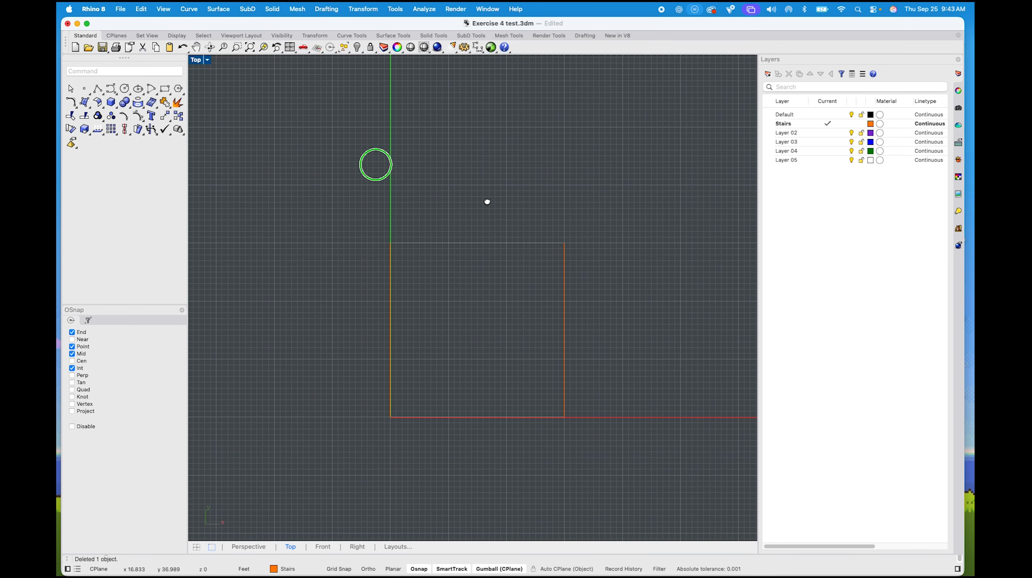
pyautogui.doubleClick(196, 60)
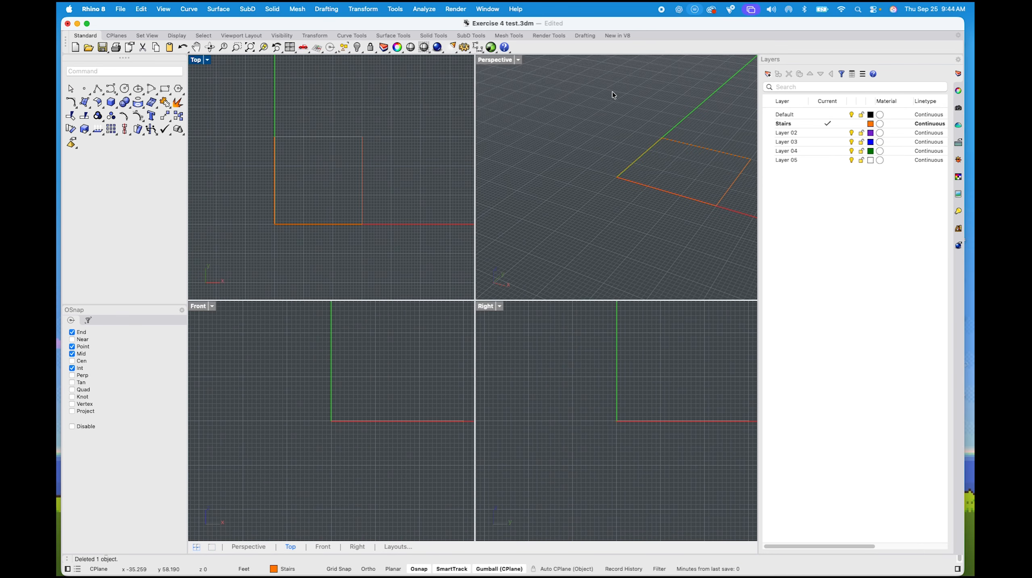
pyautogui.doubleClick(504, 63)
pyautogui.moveTo(505, 63); pyautogui.dragTo(403, 216, button='right')
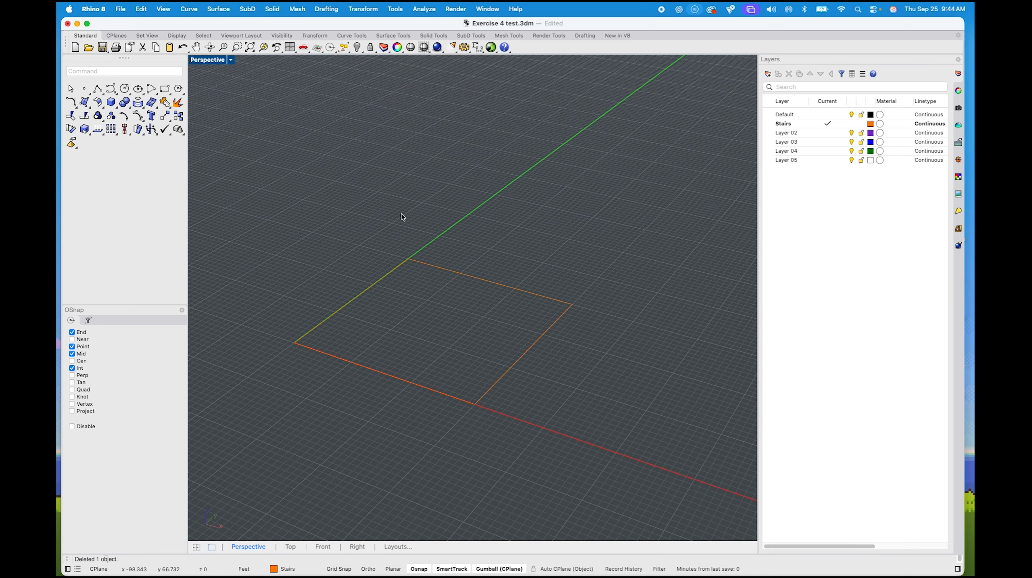
pyautogui.write('rec')
pyautogui.press('Return')
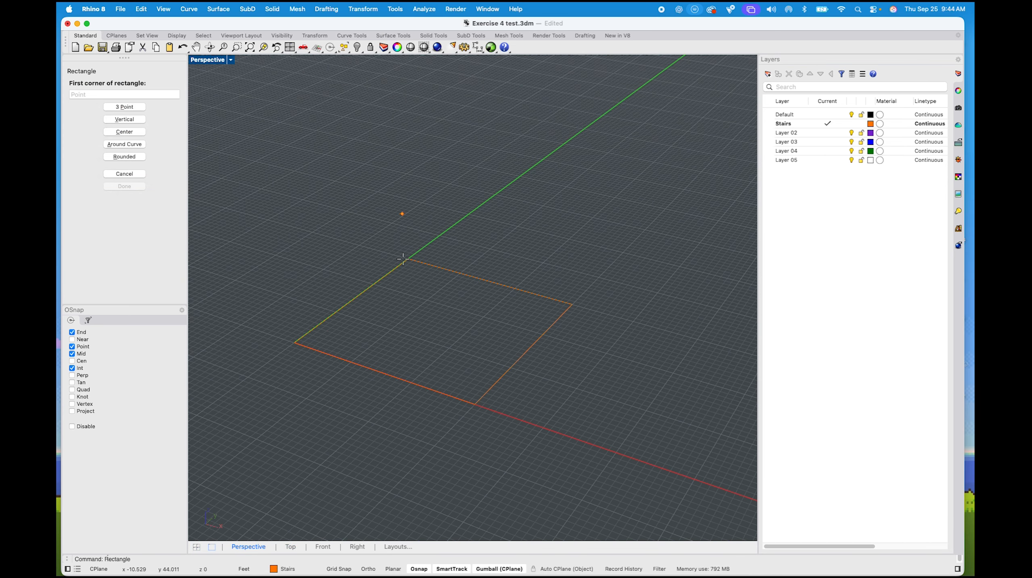
pyautogui.scroll(-5, 403, 258)
pyautogui.scroll(5, 417, 293)
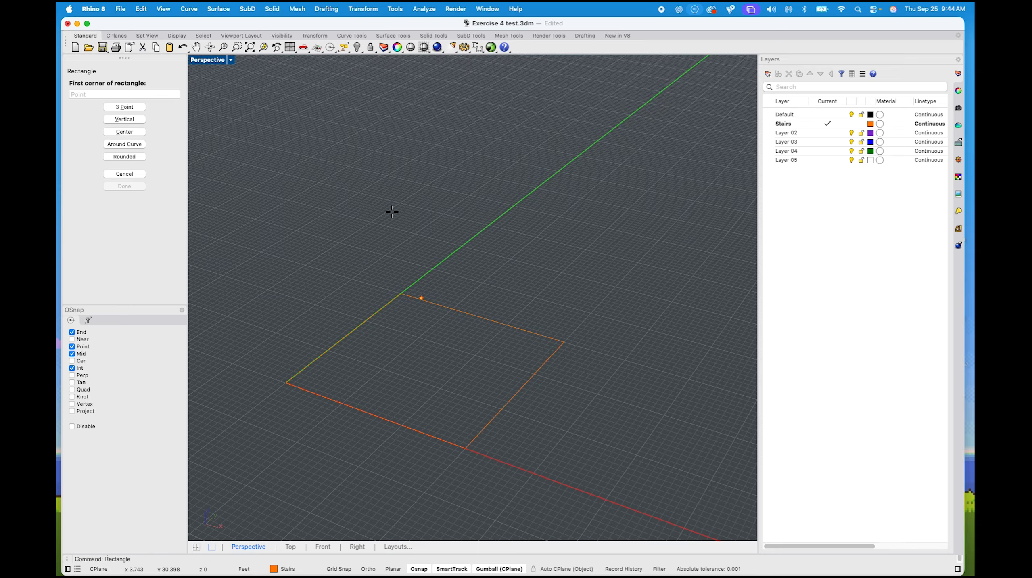
pyautogui.press('Escape')
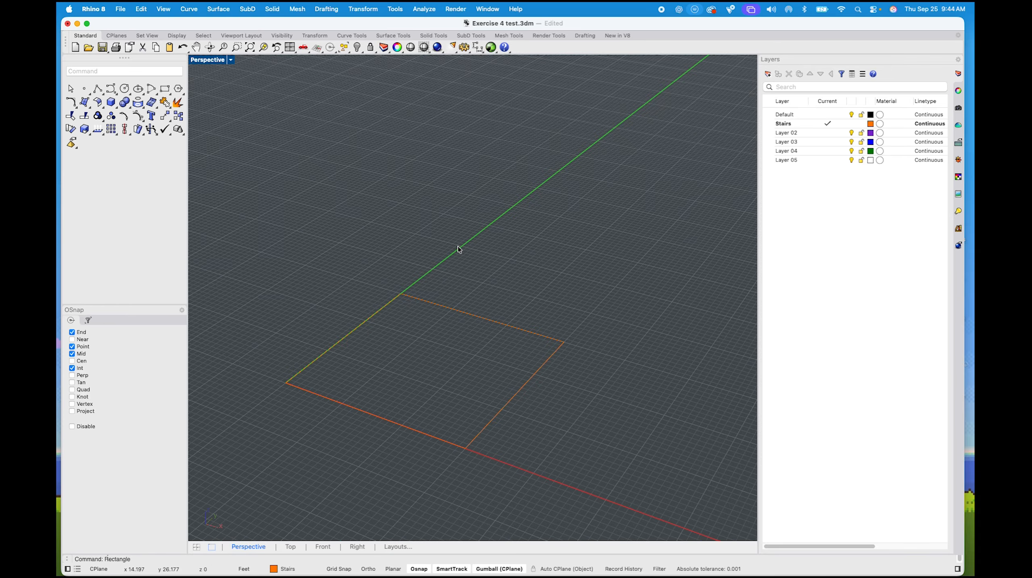
# Close the model with its changes saved and reopen Exercise 4 test.3dm from the recent models
pyautogui.click(68, 24)
pyautogui.click(541, 309)
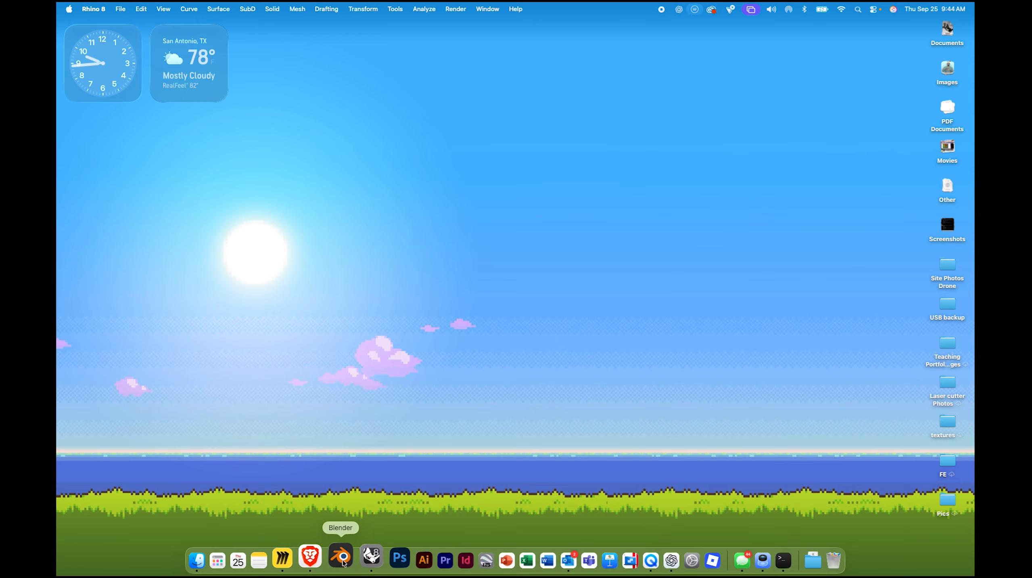
pyautogui.click(361, 556)
pyautogui.click(632, 144)
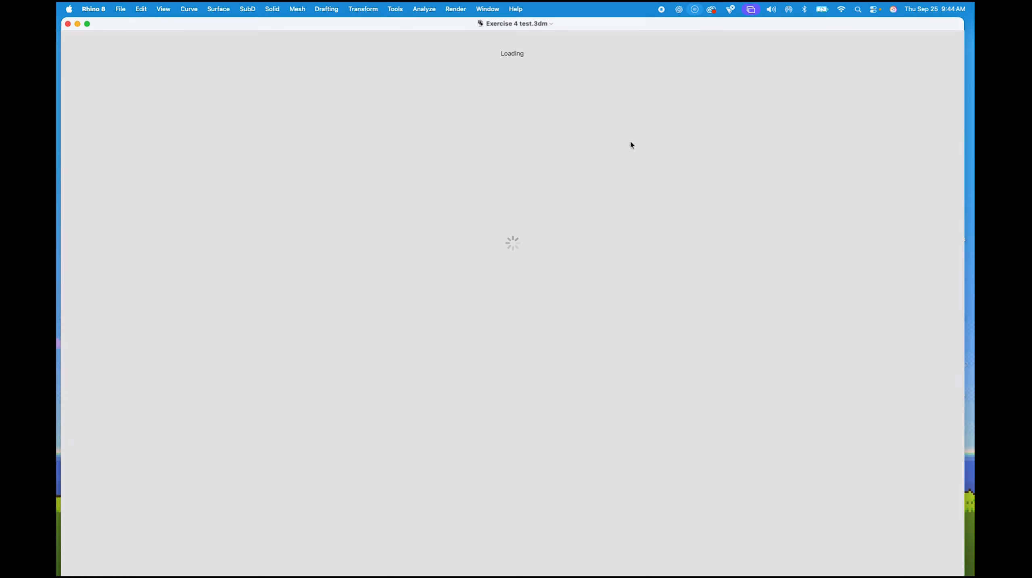
# Draw a rectangle from the square's back corner on the green axis, 60' long and as wide as the square
pyautogui.scroll(-3, 453, 265)
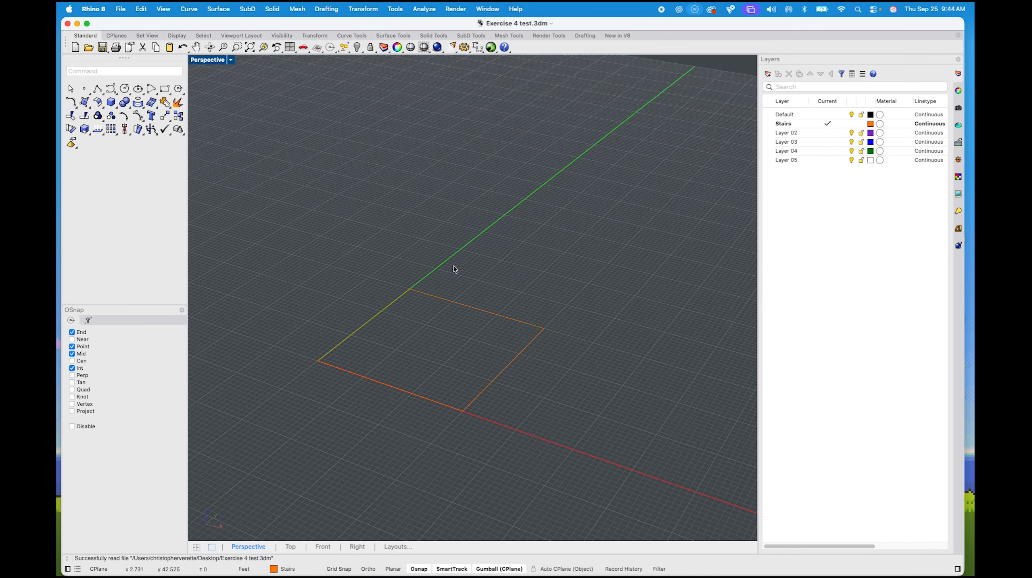
pyautogui.scroll(-2, 441, 268)
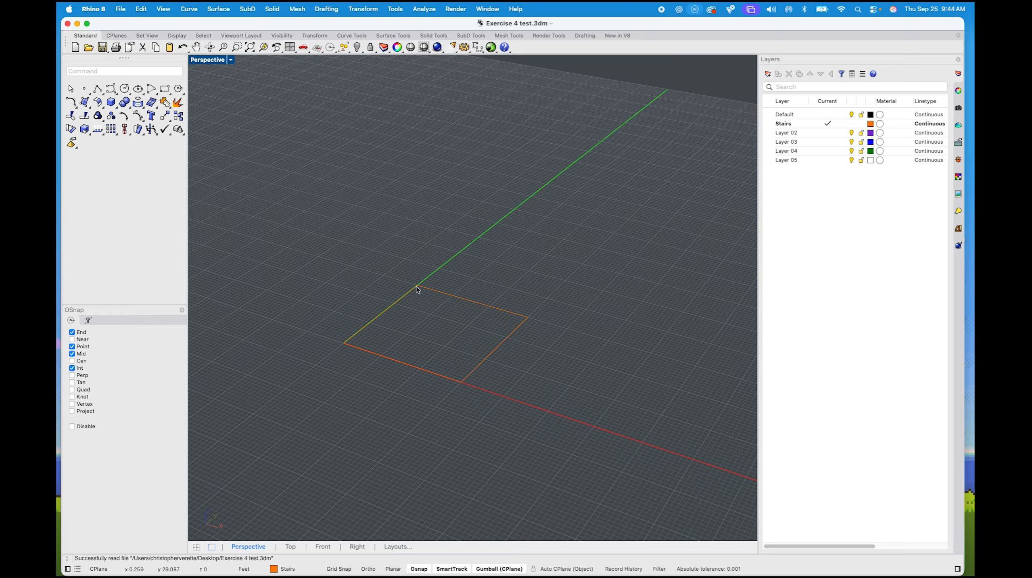
pyautogui.write('Rec')
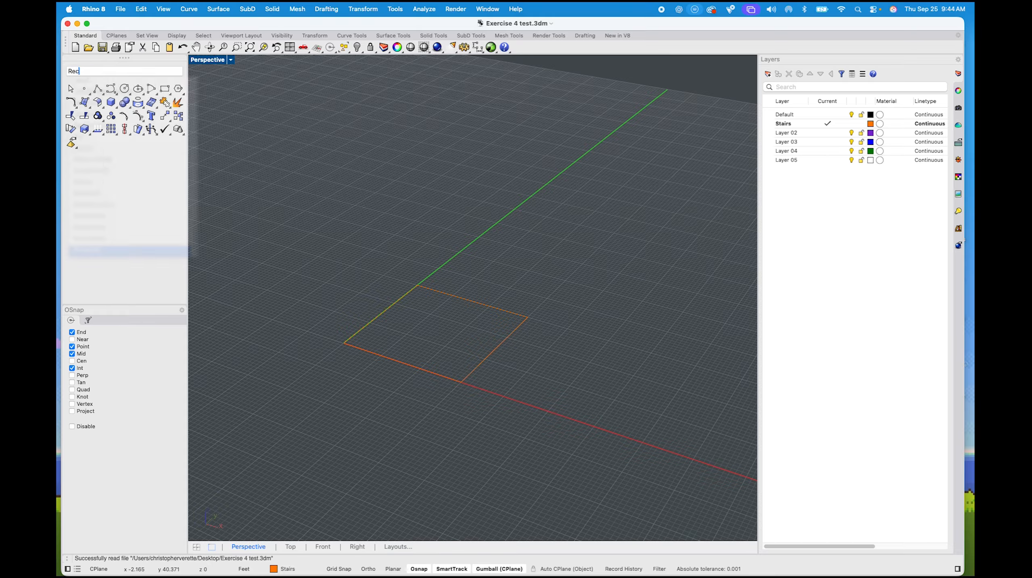
pyautogui.press('Return')
pyautogui.click(417, 286)
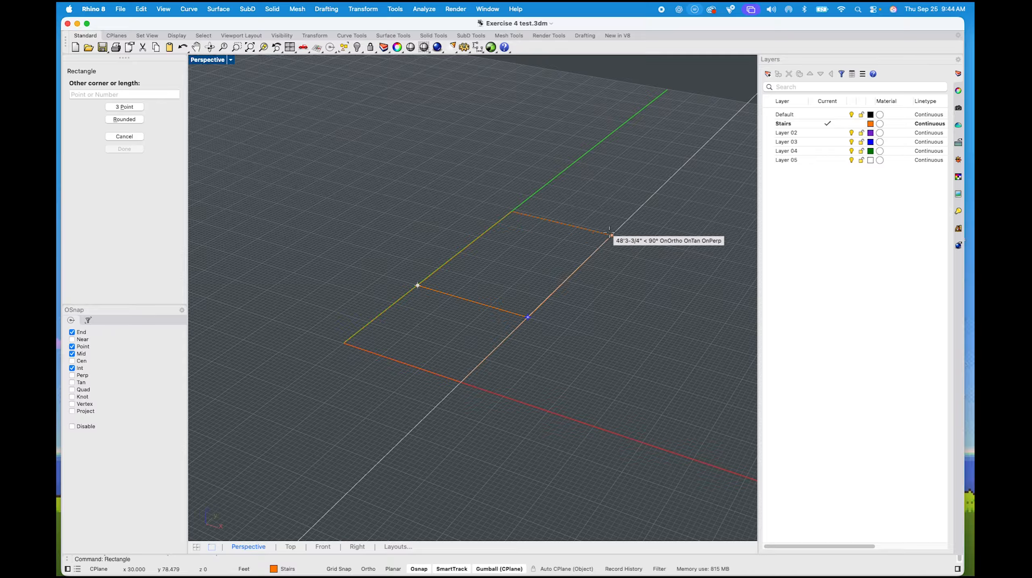
pyautogui.write('60')
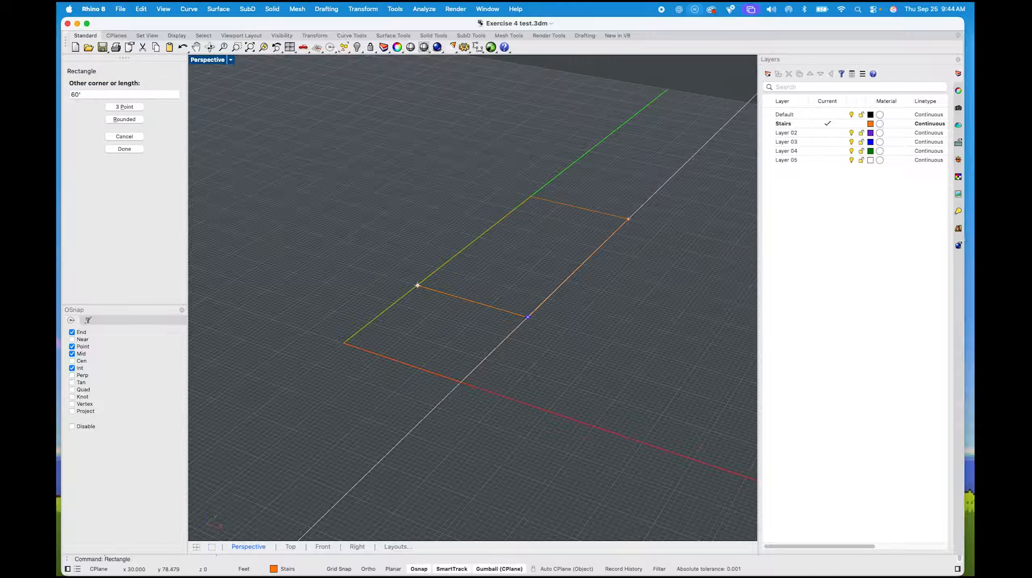
pyautogui.press('Return')
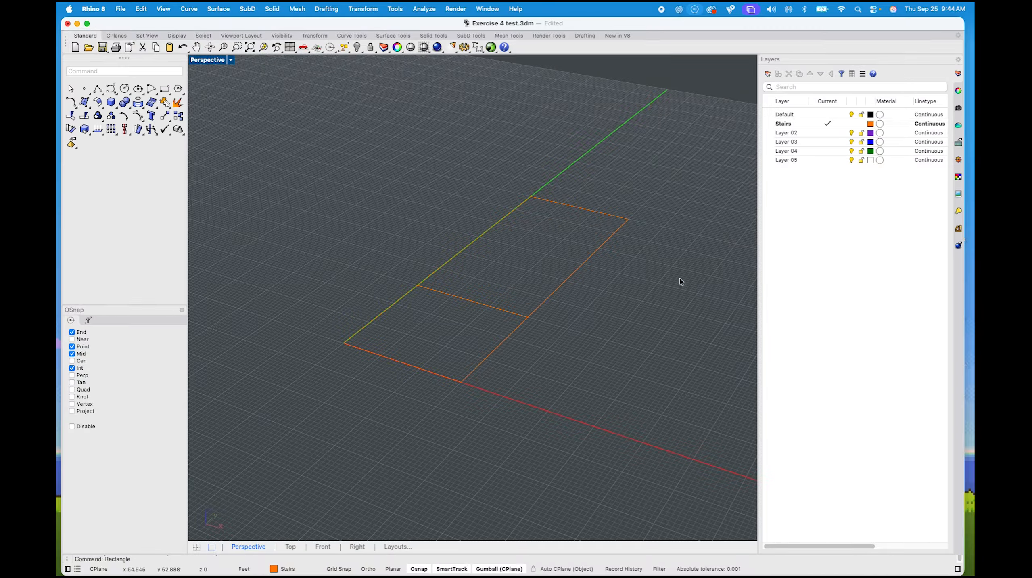
# Rotate the 60' rectangle with the gumball so it stands upright, perpendicular to the ground plane
pyautogui.click(622, 226)
pyautogui.write('r')
pyautogui.press('BackSpace')
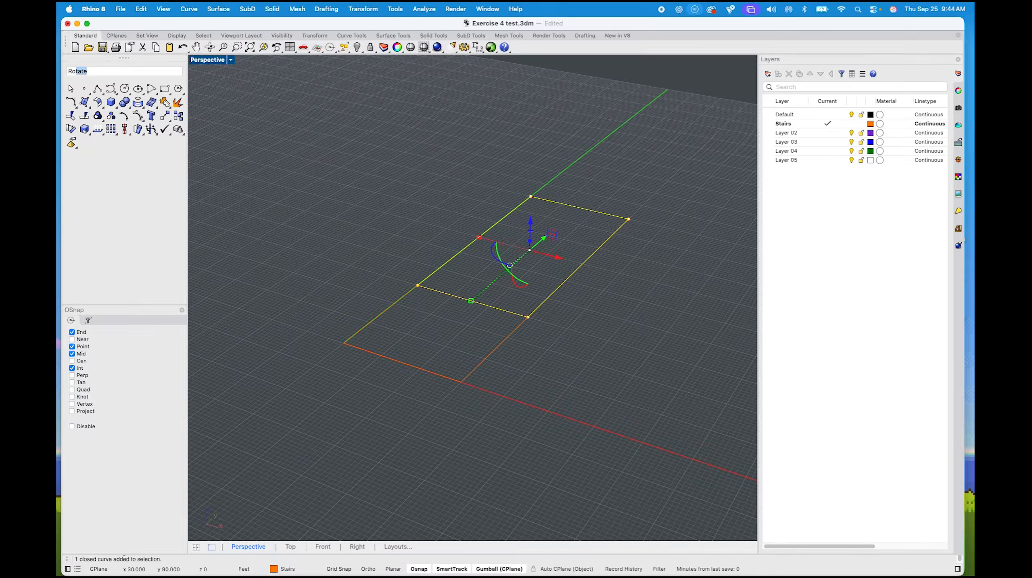
pyautogui.moveTo(519, 287); pyautogui.dragTo(414, 272)
pyautogui.press('Escape')
# Move the upright rectangle by its lower corner onto the square's back corner, seating it on the back edge
pyautogui.click(577, 360)
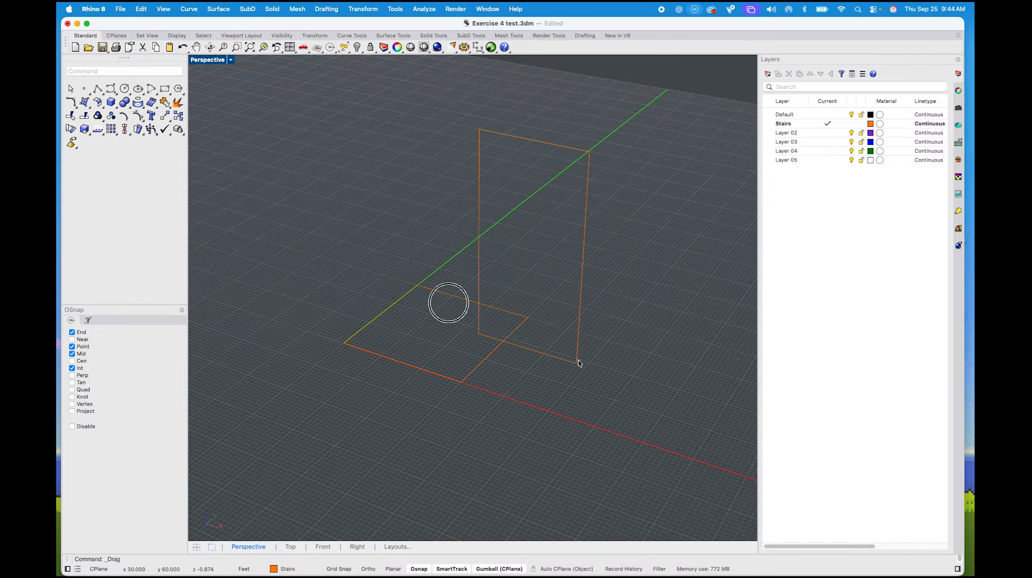
pyautogui.write('move')
pyautogui.press('Return')
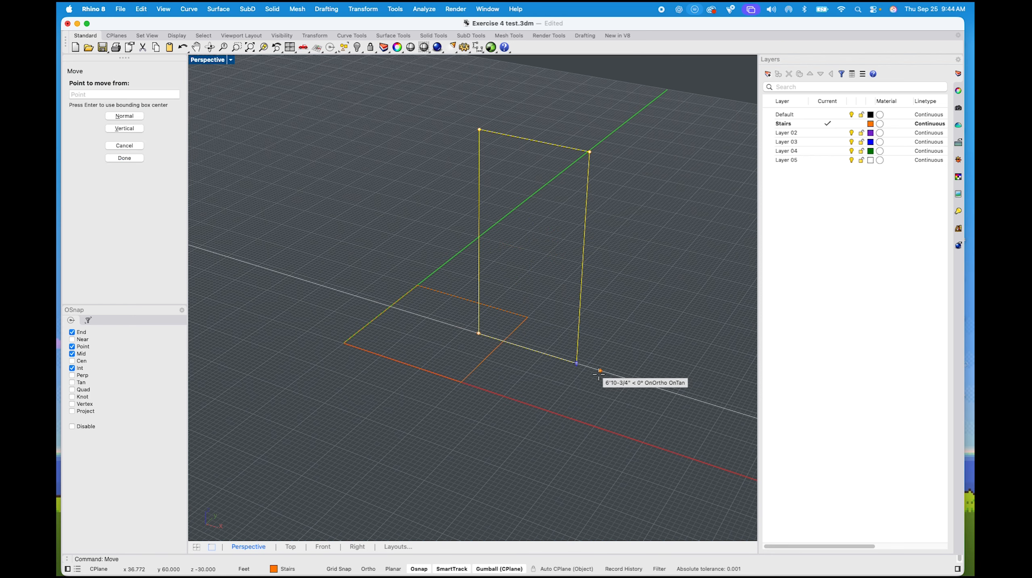
pyautogui.click(576, 363)
pyautogui.click(530, 314)
pyautogui.press('Escape')
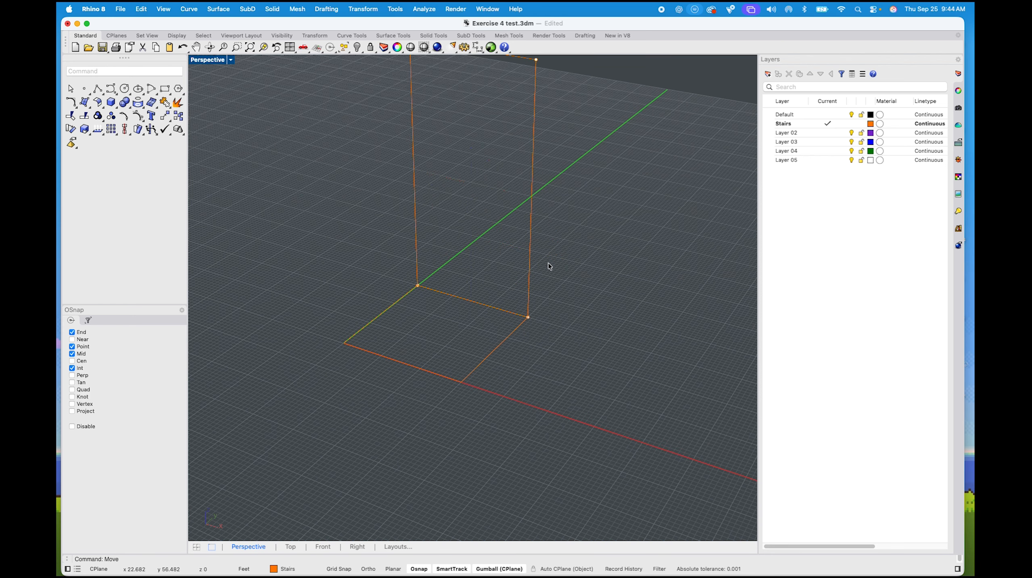
# Mirror a copy of the upright rectangle across the square's diagonal, from the back corner on the green axis to the opposite corner
pyautogui.click(529, 281)
pyautogui.write('mand: Mi')
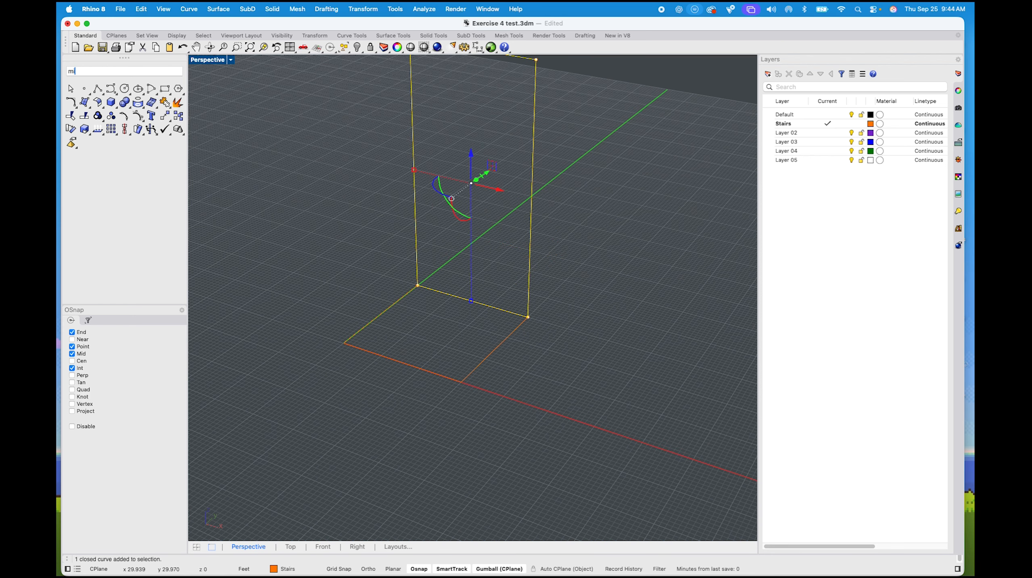
pyautogui.write('rror')
pyautogui.press('Return')
pyautogui.click(417, 285)
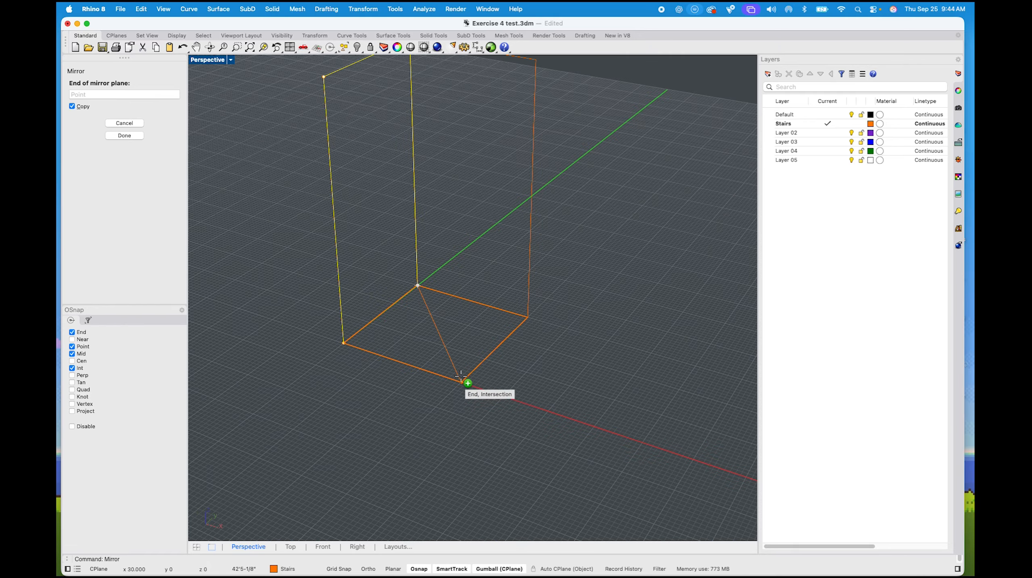
pyautogui.click(461, 376)
pyautogui.press('Escape')
pyautogui.keyDown('shift'); pyautogui.moveTo(593, 306); pyautogui.dragTo(598, 387, button='right'); pyautogui.keyUp('shift')
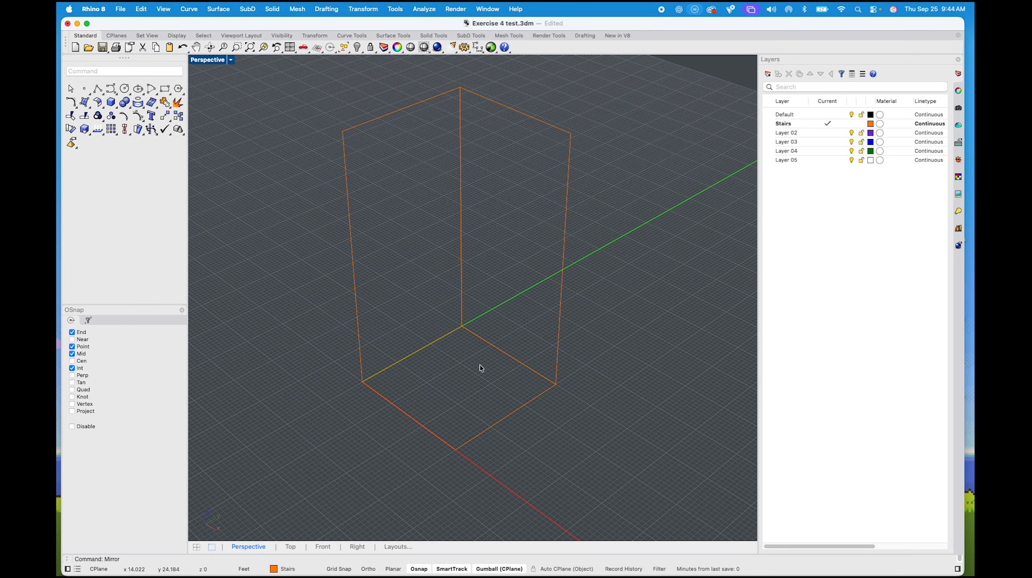
# Draw a polyline from the origin 4' along the red-axis edge of the square, continuing straight across to the opposite back edge
pyautogui.scroll(5, 444, 374)
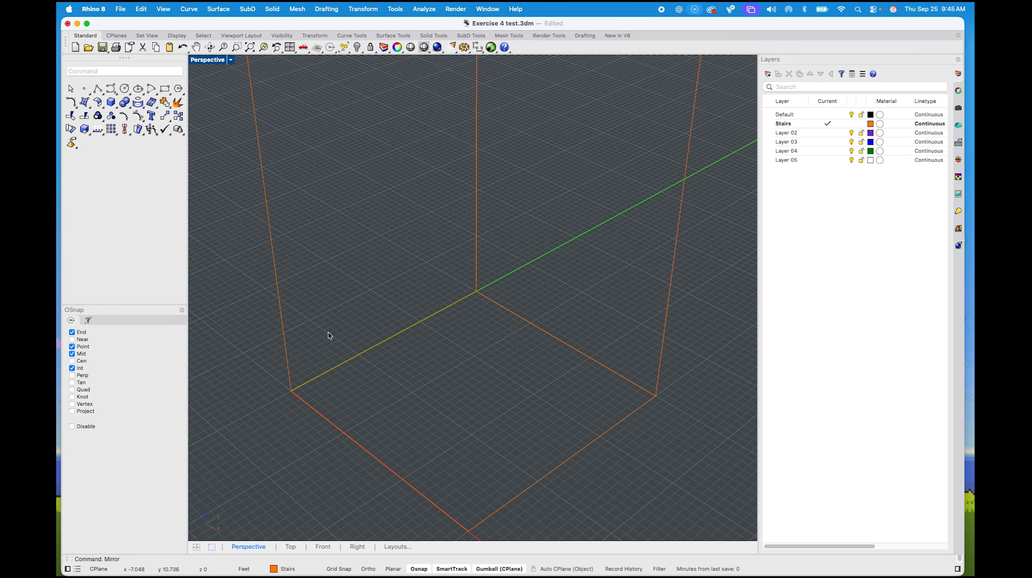
pyautogui.moveTo(328, 332); pyautogui.dragTo(412, 374, button='right')
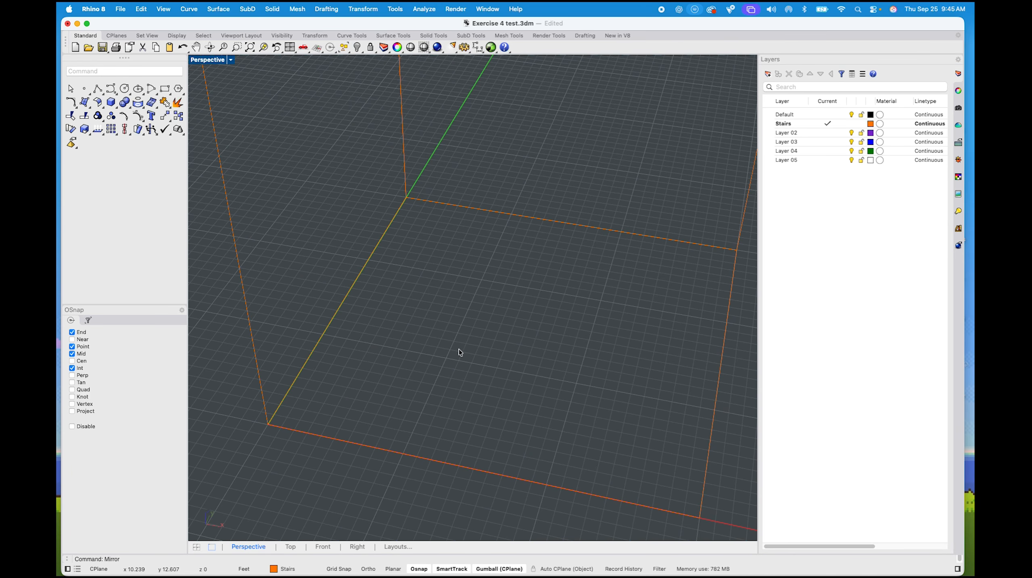
pyautogui.moveTo(458, 350); pyautogui.dragTo(422, 278, button='right')
pyautogui.click(97, 88)
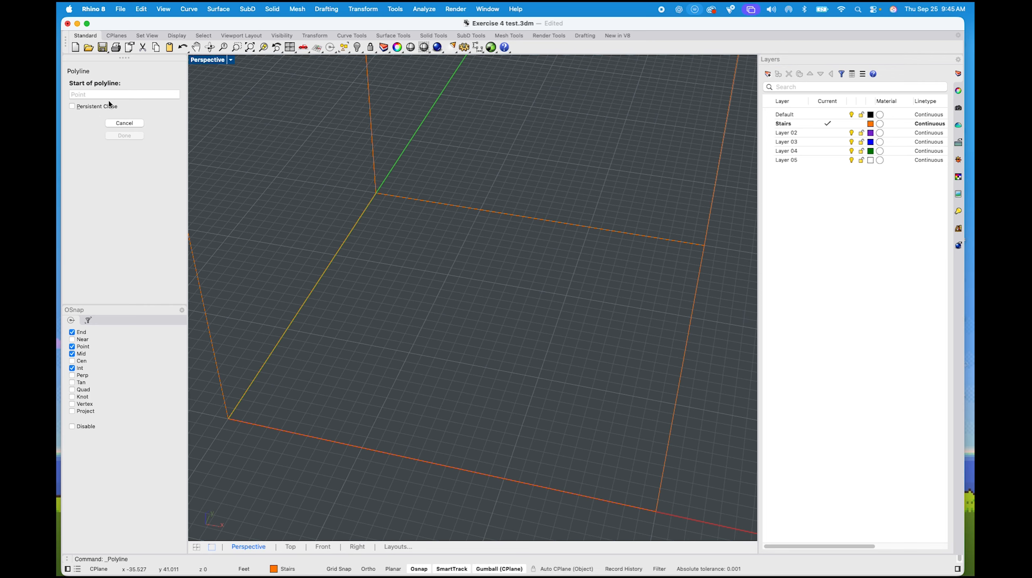
pyautogui.click(228, 418)
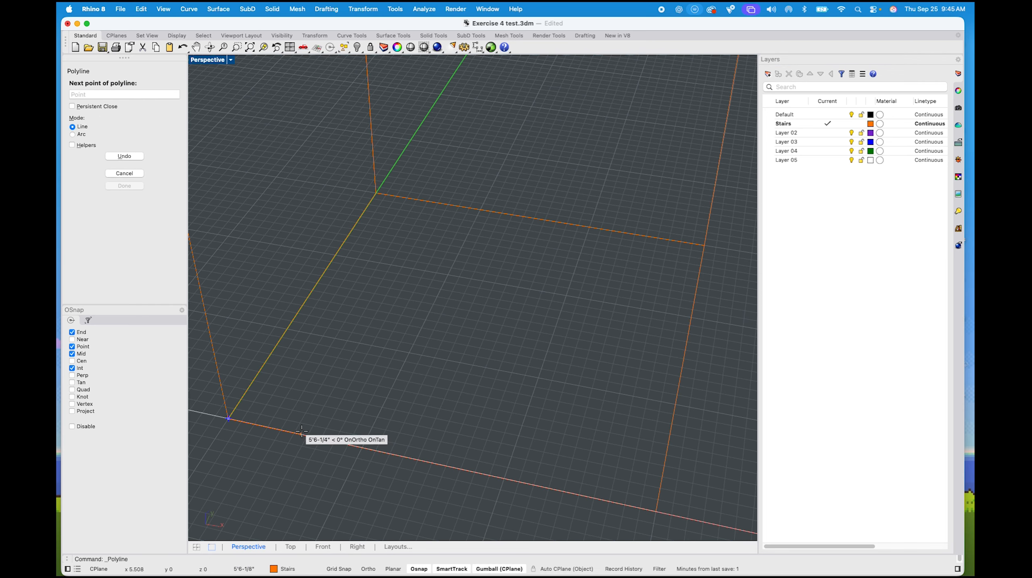
pyautogui.click(282, 429)
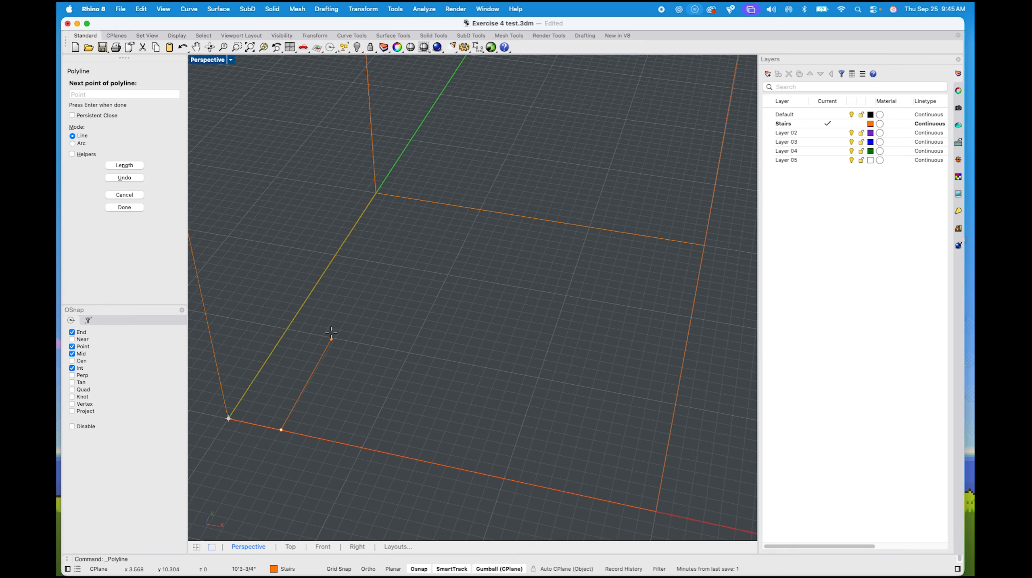
pyautogui.click(417, 200)
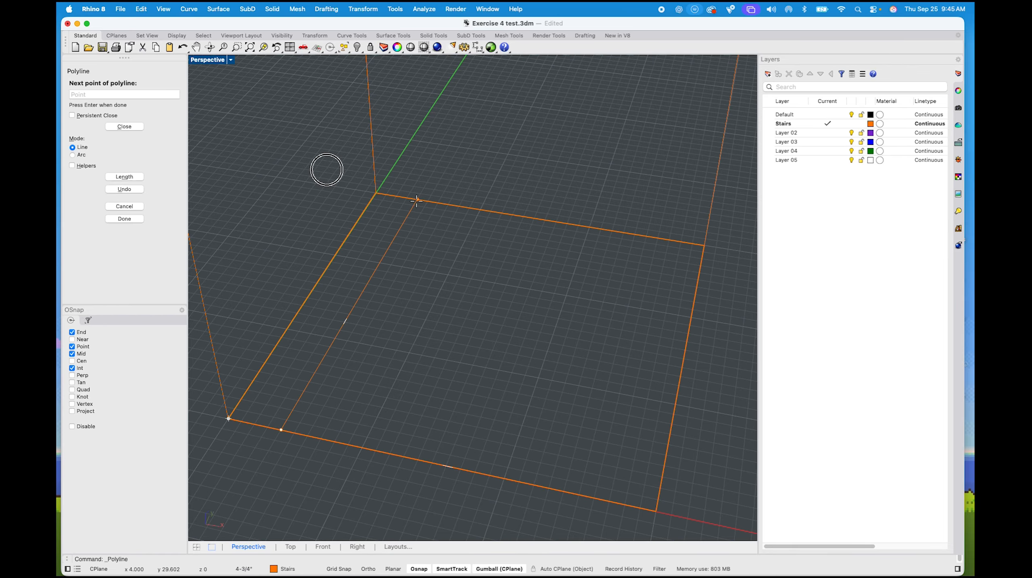
pyautogui.press('Return')
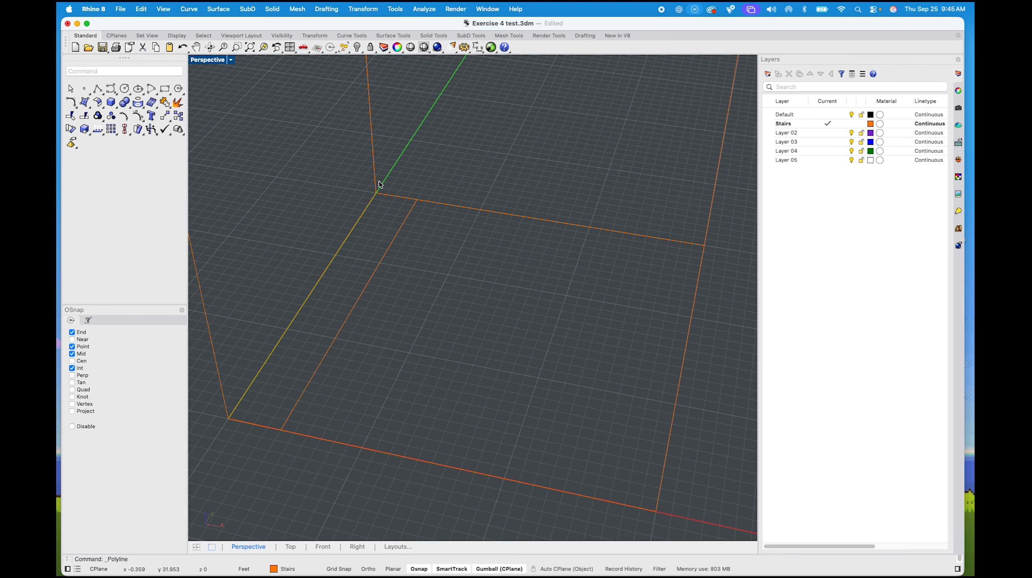
# Draw a 4' by 4' rectangle starting at the square's back corner on the green axis
pyautogui.write('rectangle')
pyautogui.press('Return')
pyautogui.click(376, 192)
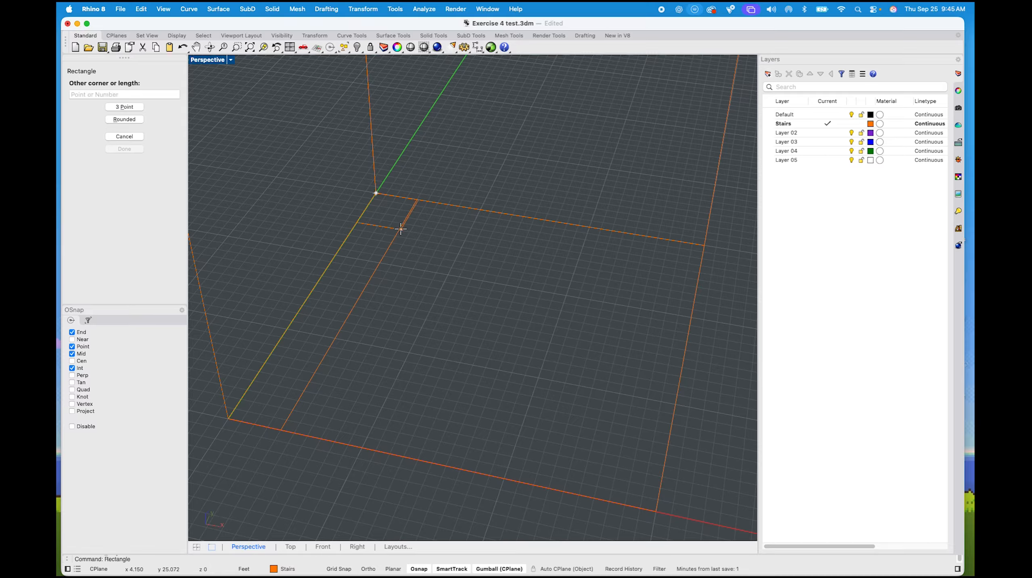
pyautogui.write('4')
pyautogui.press('Return')
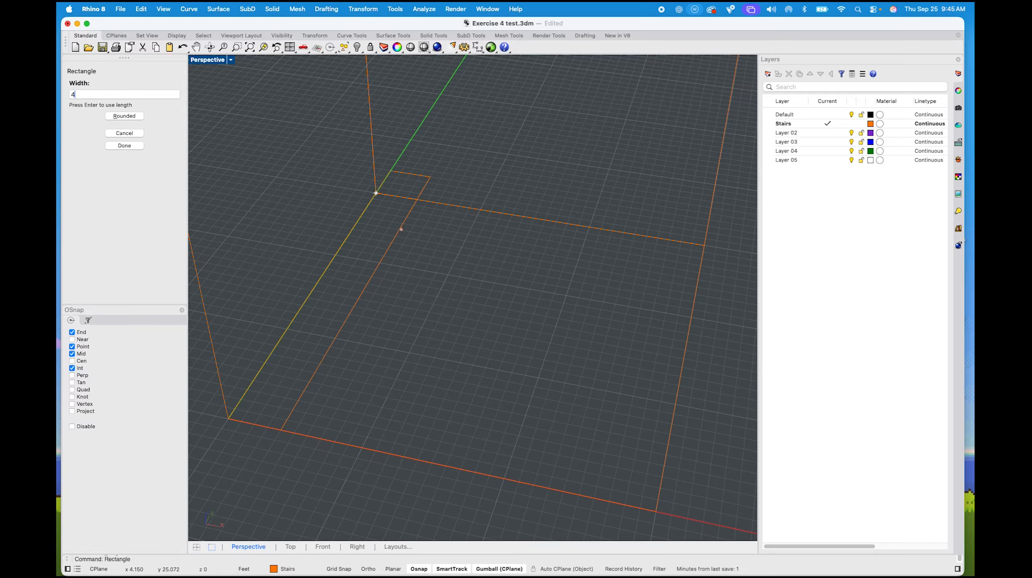
pyautogui.press('Return')
# Move the 4' square by its outer corner onto the base's back corner so it sits inside the base
pyautogui.click(420, 194)
pyautogui.write('m')
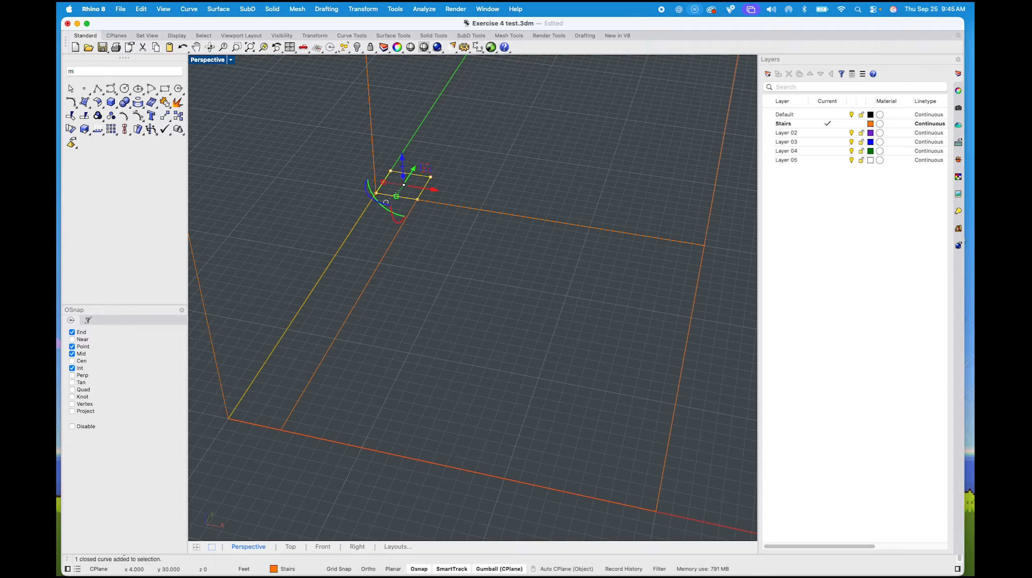
pyautogui.press('Return')
pyautogui.scroll(2, 418, 190)
pyautogui.click(380, 162)
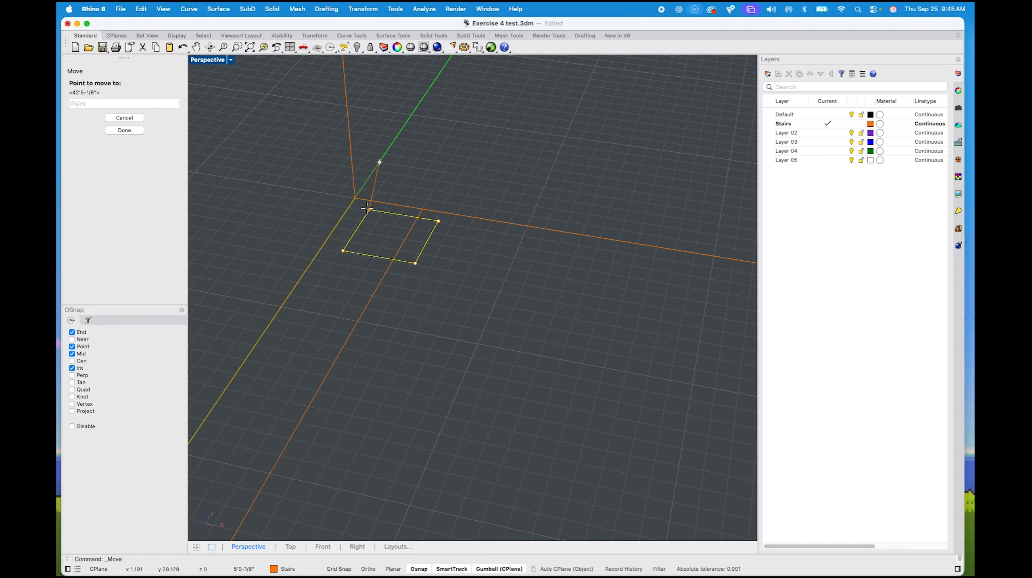
pyautogui.click(355, 198)
pyautogui.press('Escape')
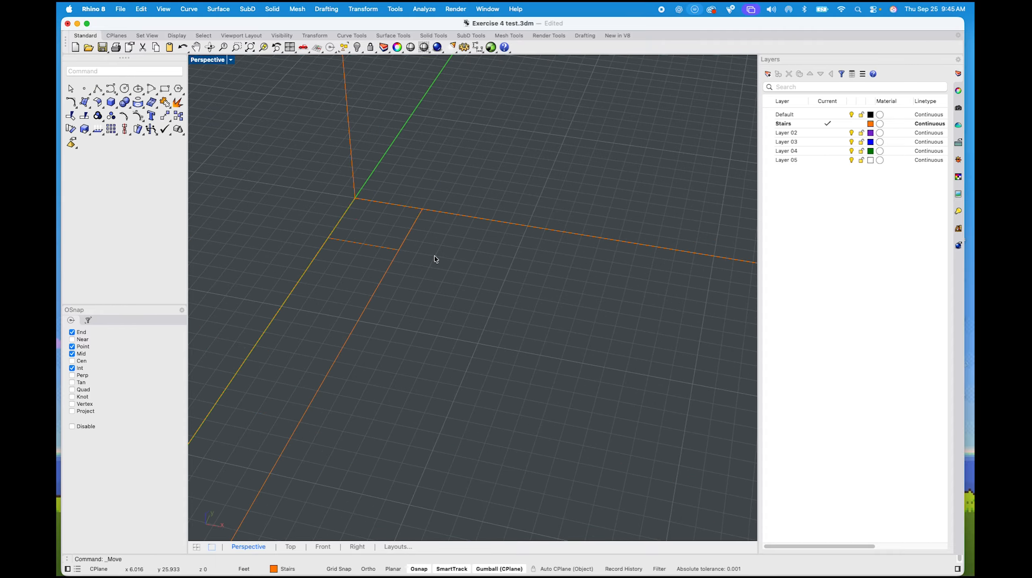
# Draw a line from the 4' square's inner corner, parallel to the back edge, to the base's far side edge
pyautogui.scroll(3, 435, 256)
pyautogui.keyDown('shift'); pyautogui.moveTo(447, 281); pyautogui.dragTo(425, 272, button='right'); pyautogui.keyUp('shift')
pyautogui.write('line')
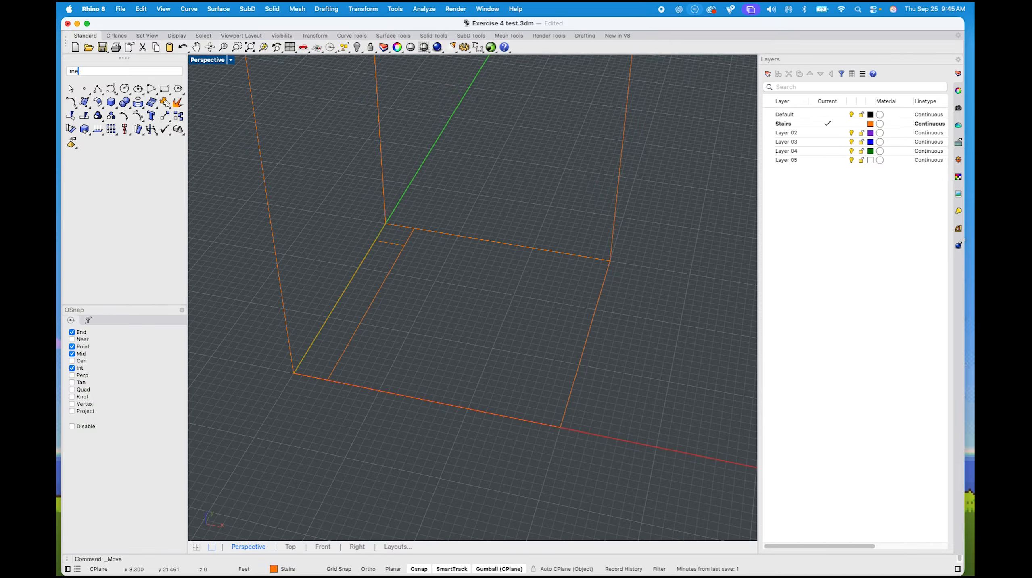
pyautogui.press('Return')
pyautogui.click(404, 245)
pyautogui.click(605, 278)
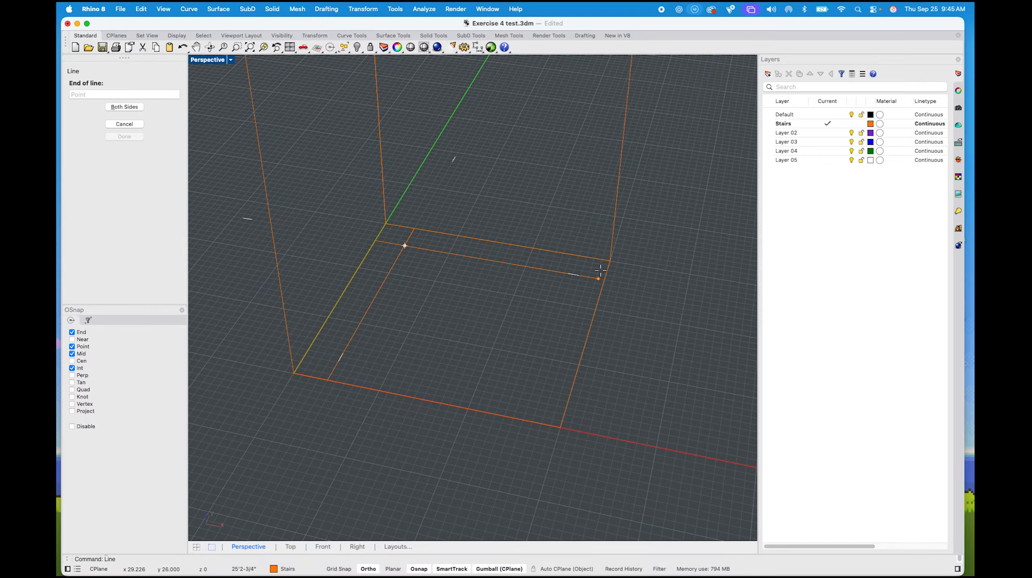
# Start a polyline at the origin in the four-viewport layout and draw a 6" vertical riser
pyautogui.scroll(5, 489, 307)
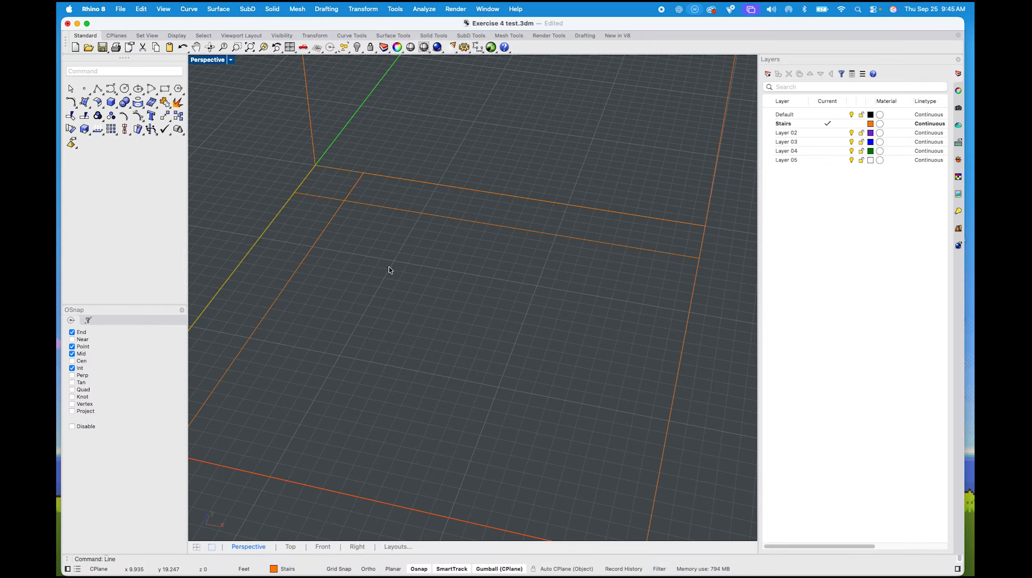
pyautogui.scroll(-3, 257, 377)
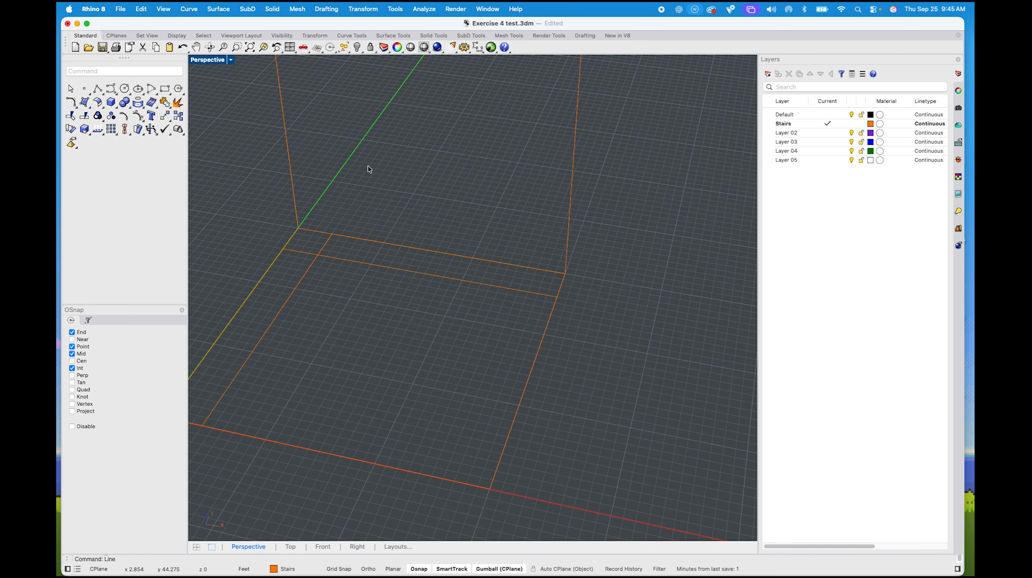
pyautogui.moveTo(342, 270)
pyautogui.mouseDown(button='right')
pyautogui.moveTo(438, 340)
pyautogui.moveTo(483, 334)
pyautogui.moveTo(430, 320)
pyautogui.mouseUp(button='right')
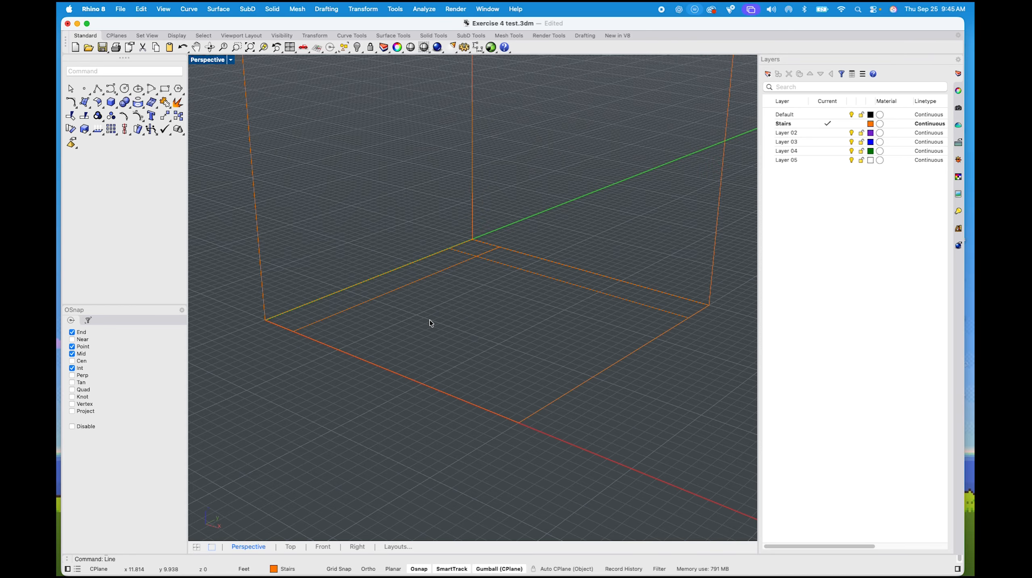
pyautogui.scroll(6, 269, 288)
pyautogui.keyDown('shift'); pyautogui.moveTo(315, 332); pyautogui.dragTo(354, 400, button='right'); pyautogui.keyUp('shift')
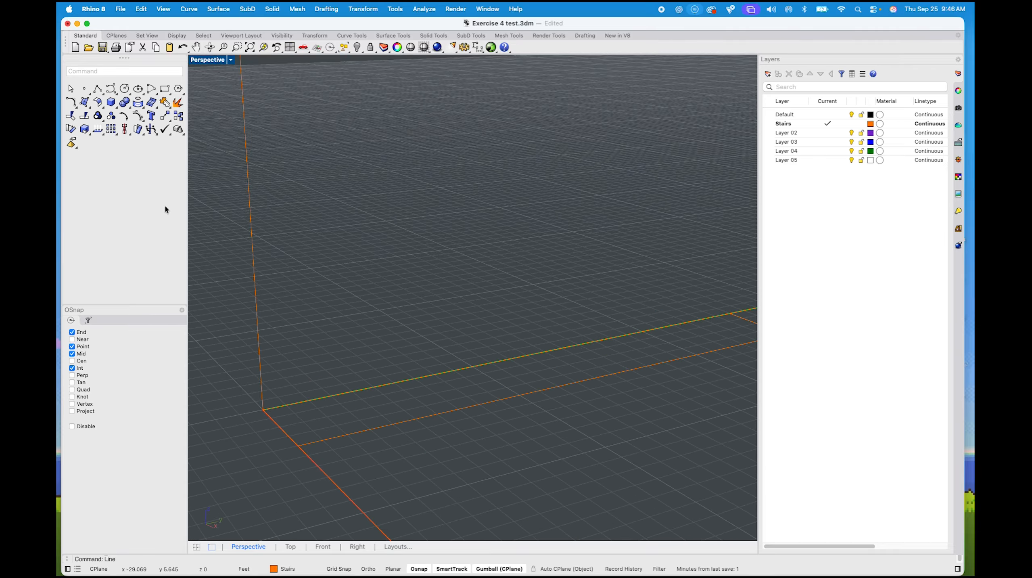
pyautogui.click(97, 89)
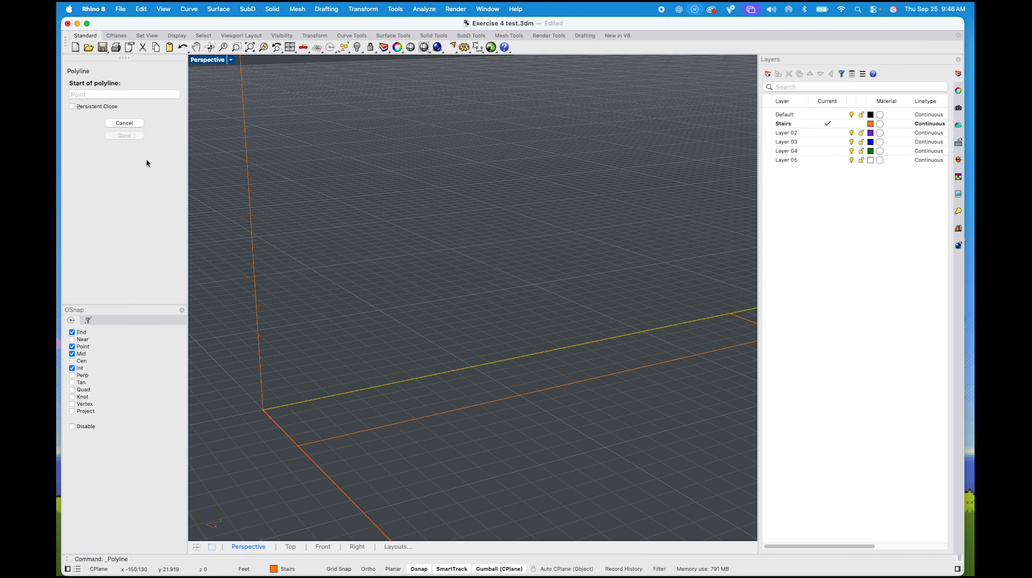
pyautogui.doubleClick(207, 60)
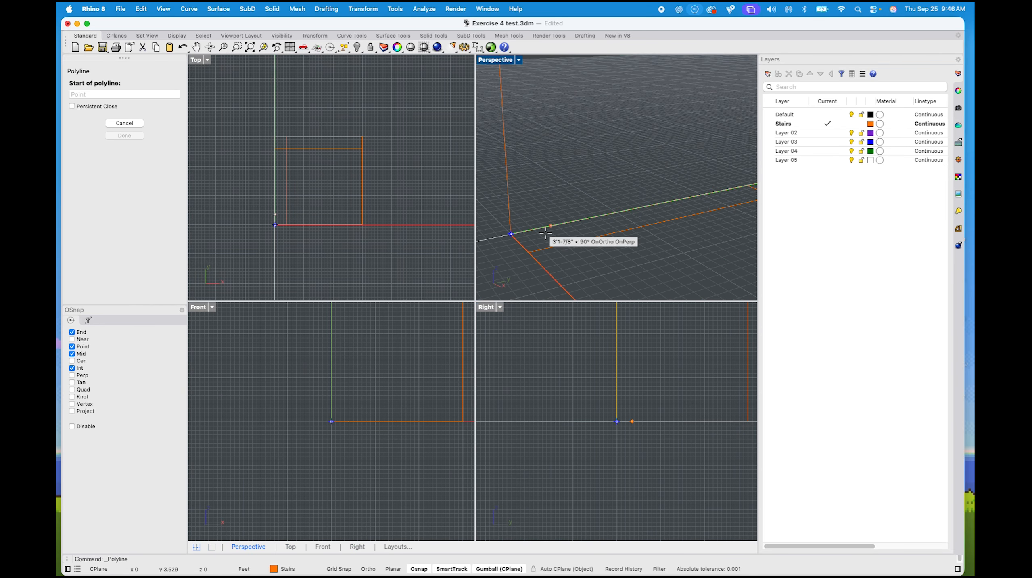
pyautogui.click(511, 234)
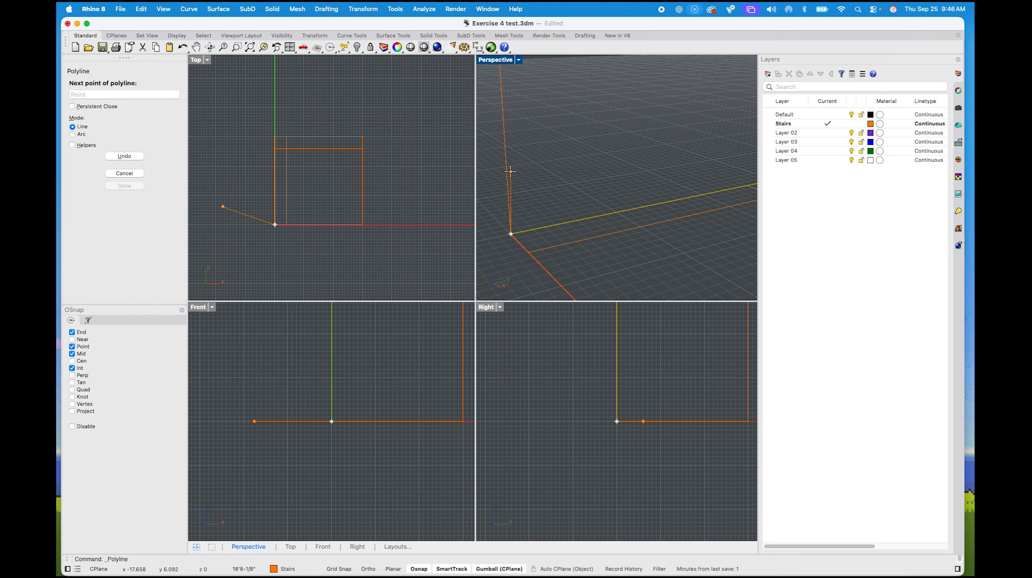
pyautogui.write('6"')
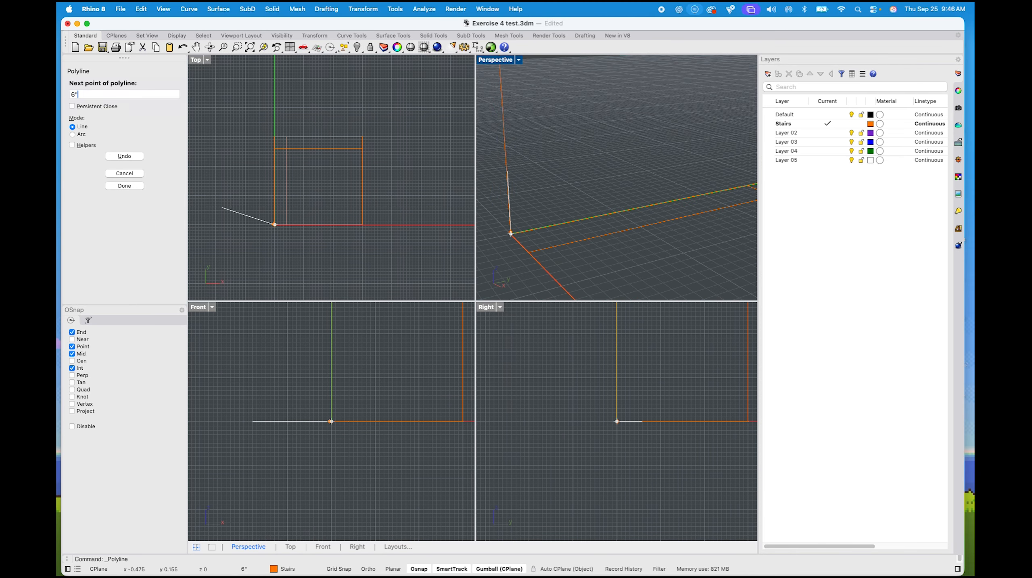
pyautogui.press('Return')
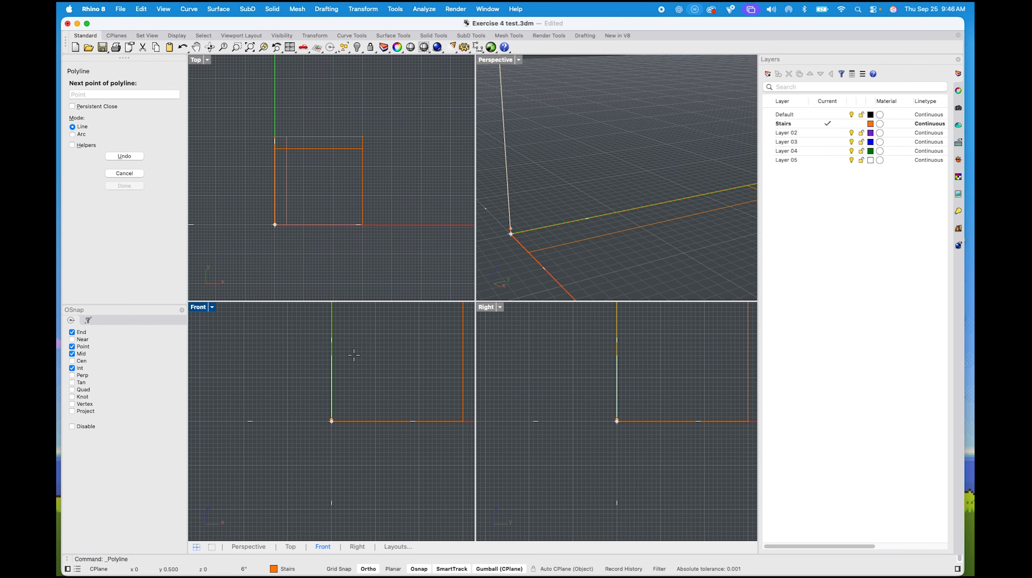
pyautogui.click(279, 307)
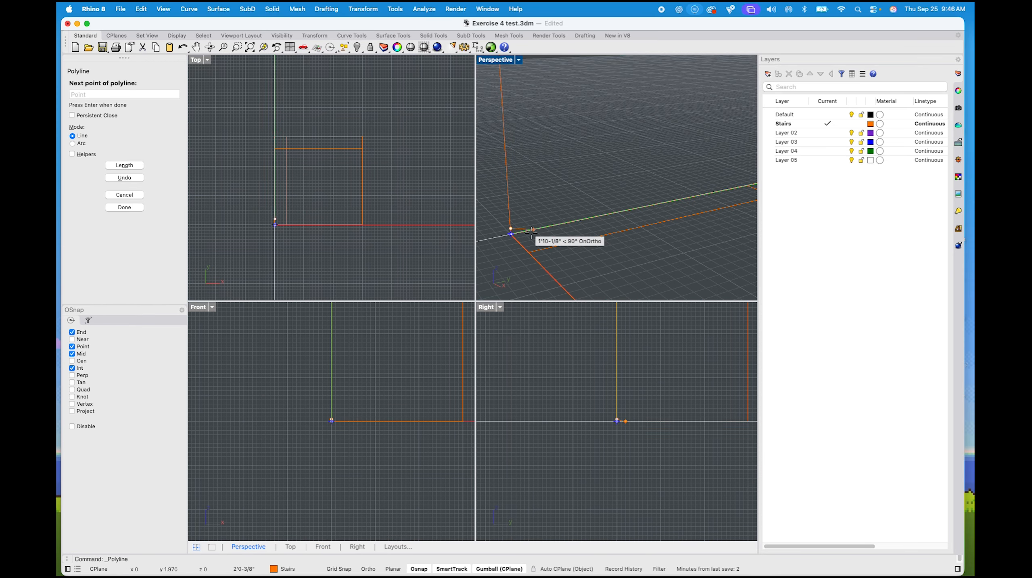
# Continue the polyline from the riser's top with a 12" tread along the green axis and finish it
pyautogui.scroll(5, 279, 214)
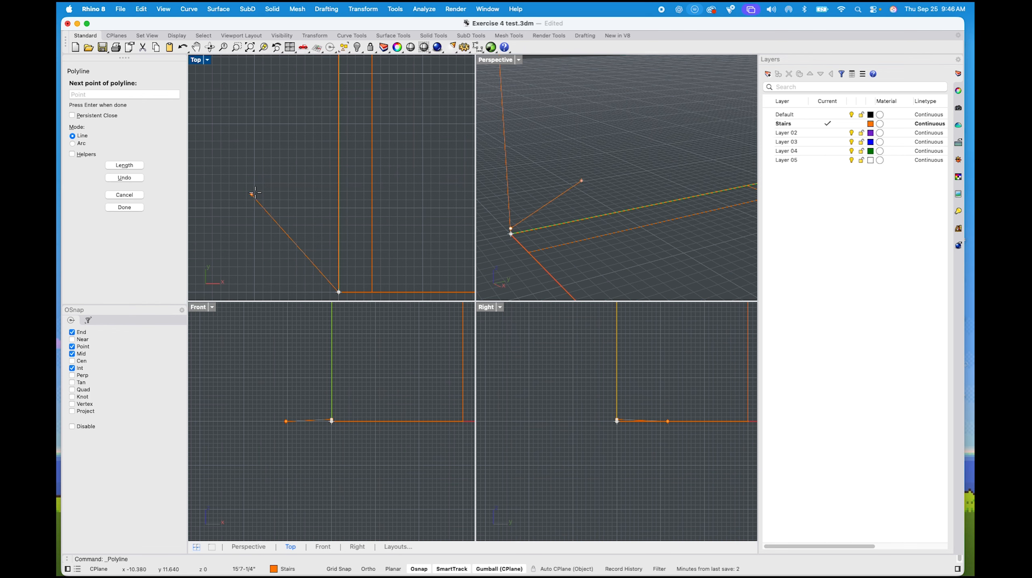
pyautogui.write('12')
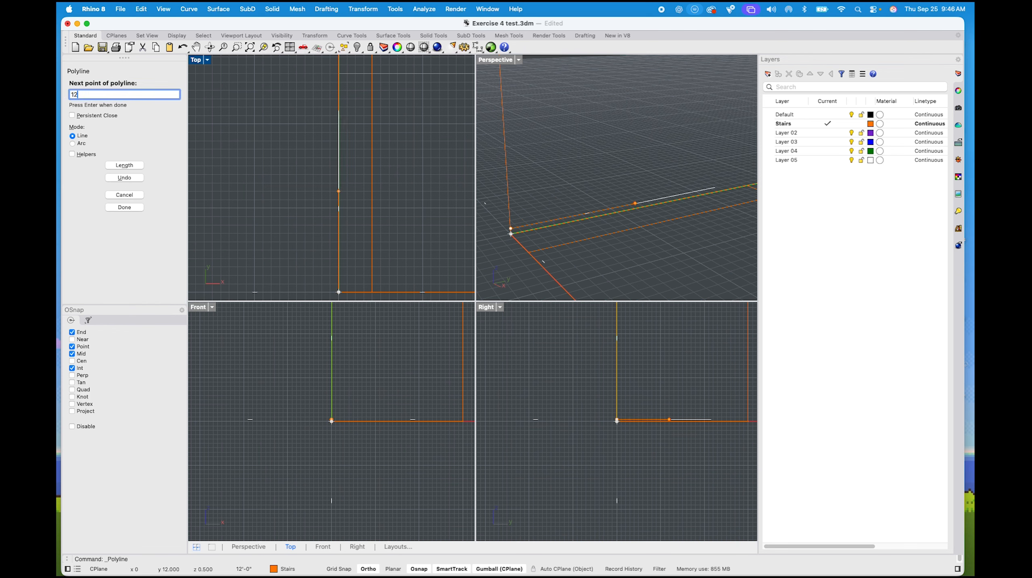
pyautogui.press('Return')
pyautogui.press('shift')
pyautogui.keyDown('shift'); pyautogui.click(332, 109); pyautogui.keyUp('shift')
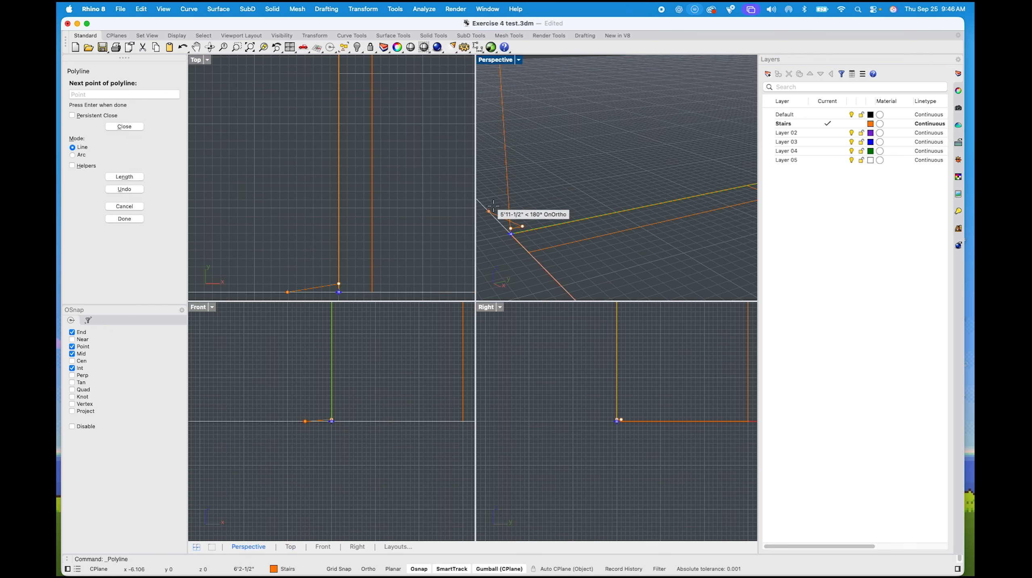
pyautogui.press('Return')
# Copy the riser-and-tread polyline from its base point eight times, each onto the previous tread's end, making a nine-step flight
pyautogui.scroll(3, 504, 246)
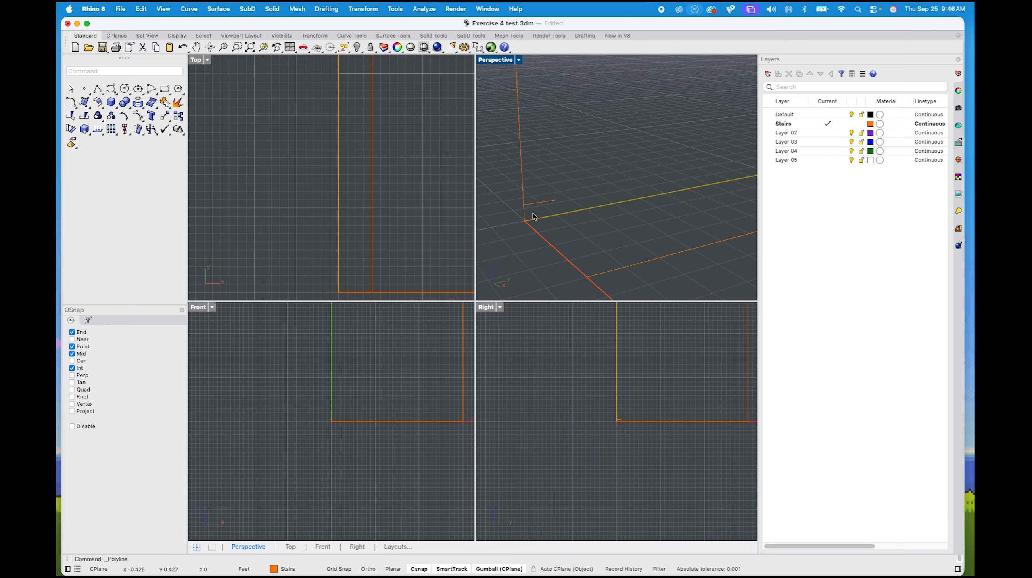
pyautogui.click(539, 203)
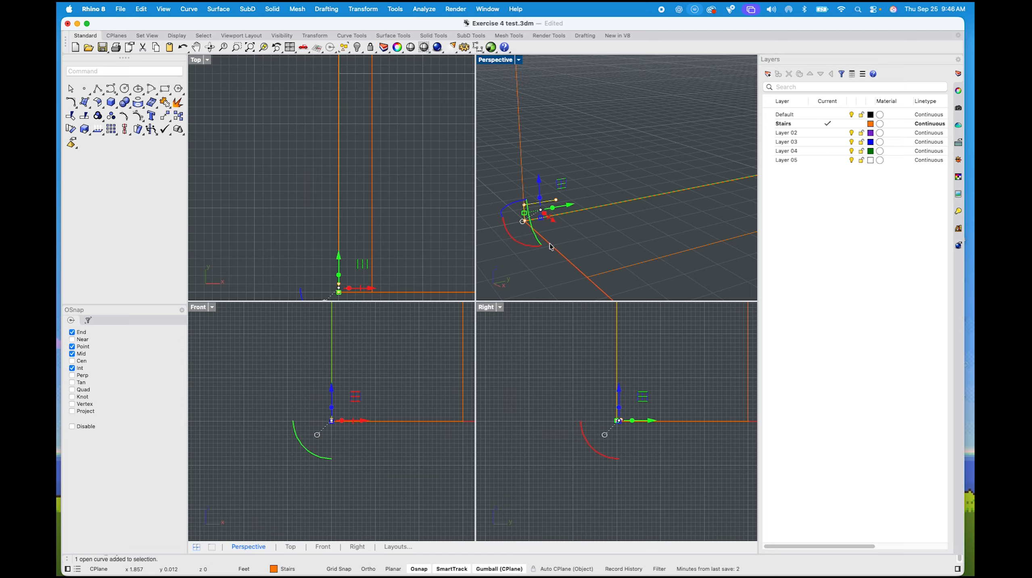
pyautogui.write('copy')
pyautogui.press('Return')
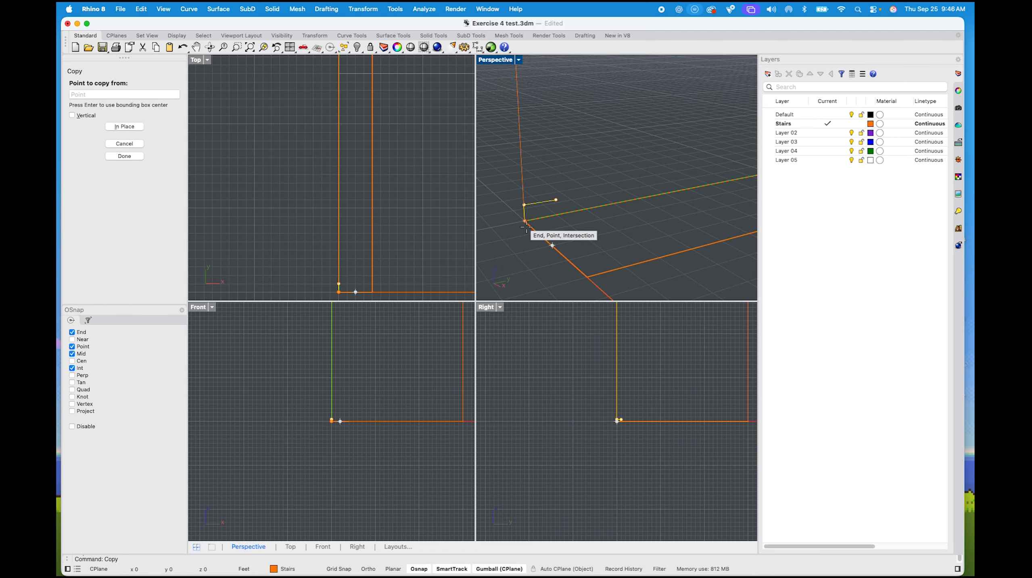
pyautogui.click(525, 221)
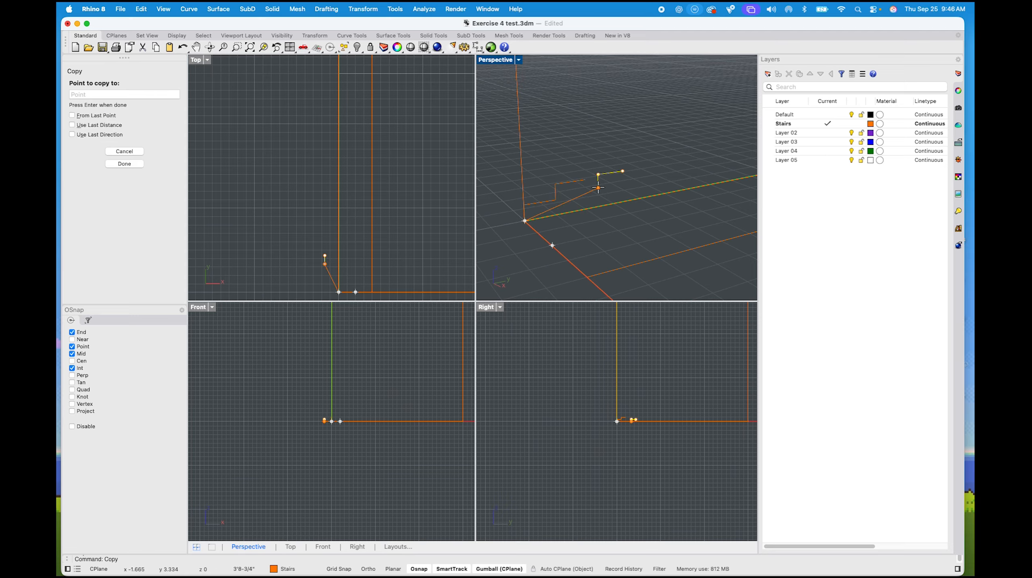
pyautogui.click(587, 178)
pyautogui.click(614, 160)
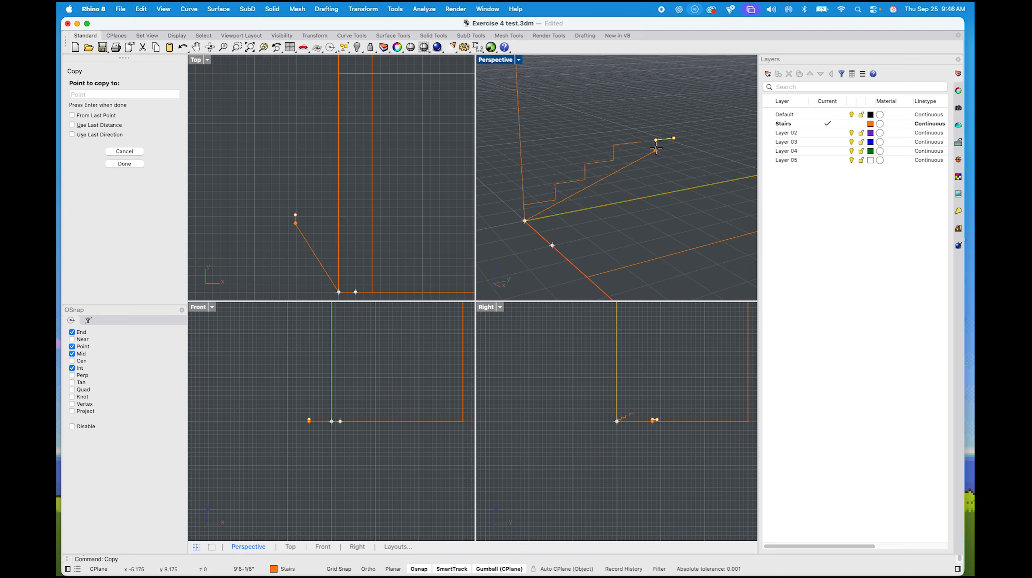
pyautogui.click(641, 142)
pyautogui.click(667, 124)
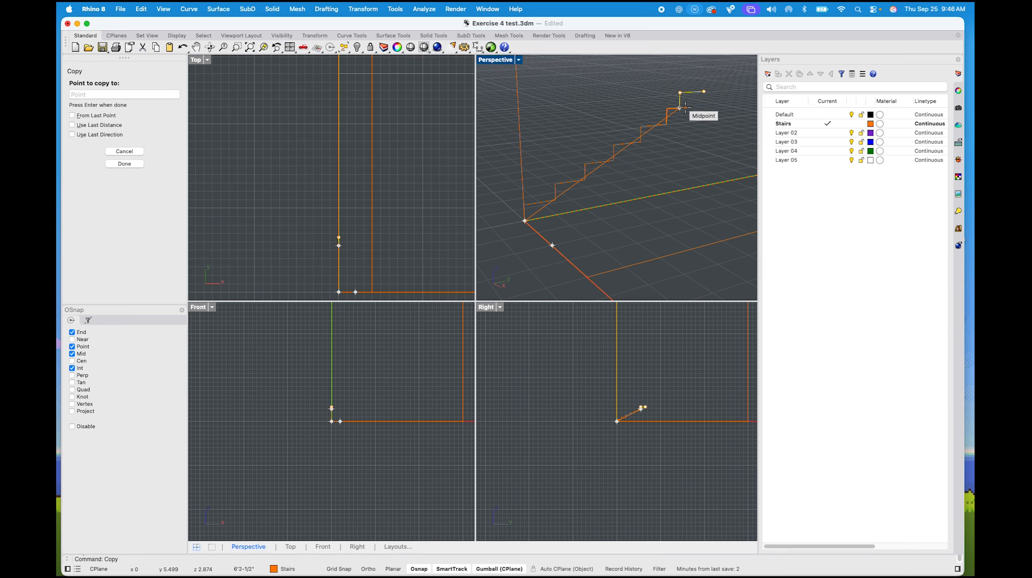
pyautogui.click(691, 108)
pyautogui.keyDown('shift'); pyautogui.moveTo(679, 159); pyautogui.dragTo(598, 208, button='right'); pyautogui.keyUp('shift')
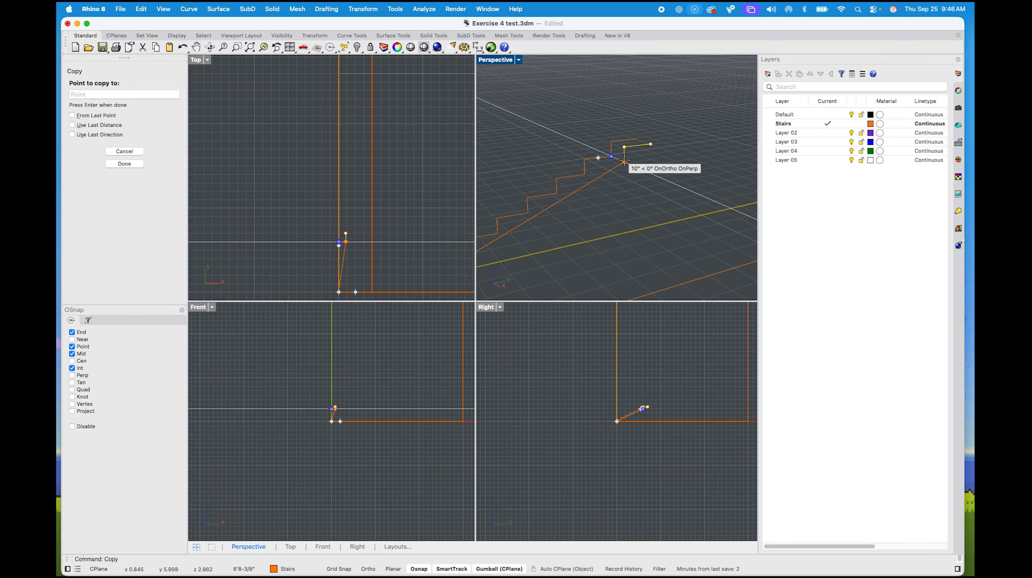
pyautogui.click(637, 139)
pyautogui.click(661, 122)
pyautogui.press('Return')
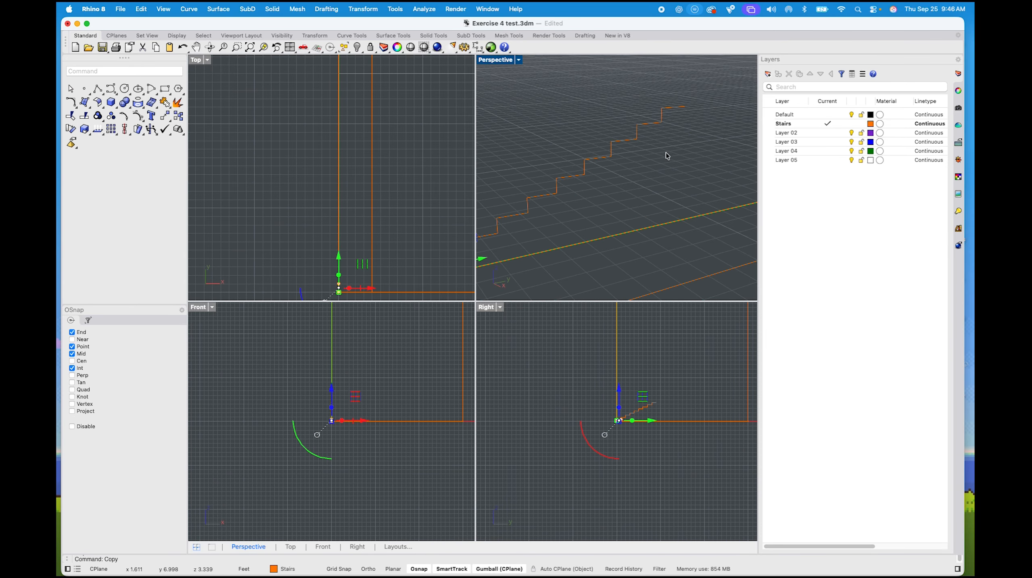
# Copy the flight's upper six steps from their lowest riser base onto the flight's top end three times, extending it upward
pyautogui.press('Escape')
pyautogui.moveTo(689, 199); pyautogui.dragTo(521, 94)
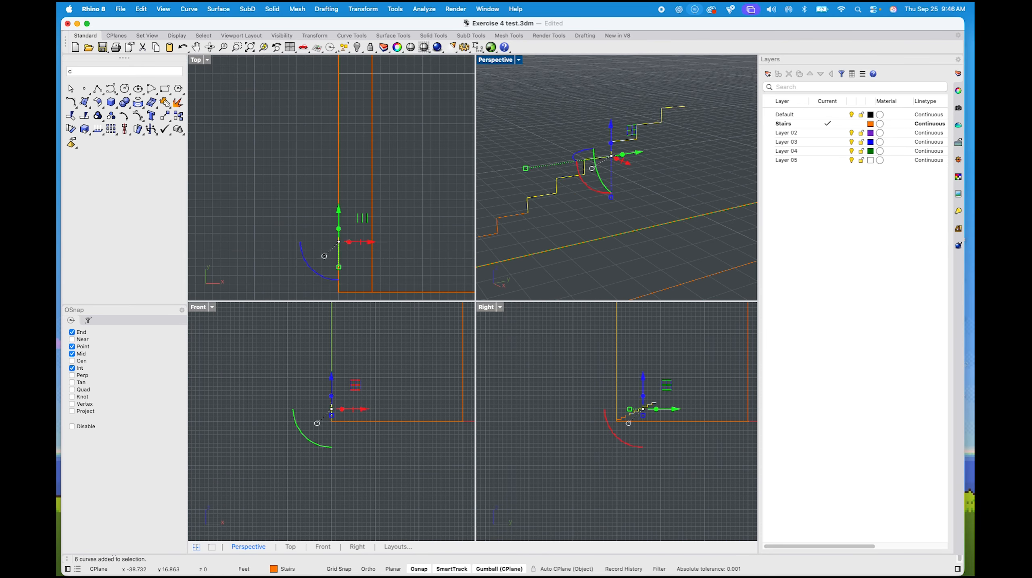
pyautogui.write('copy')
pyautogui.press('Return')
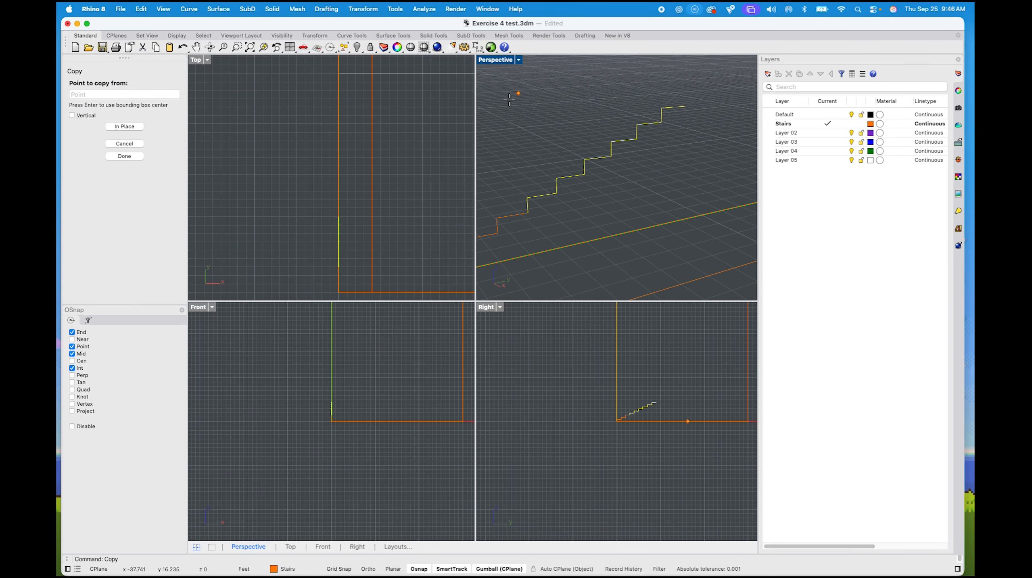
pyautogui.click(528, 212)
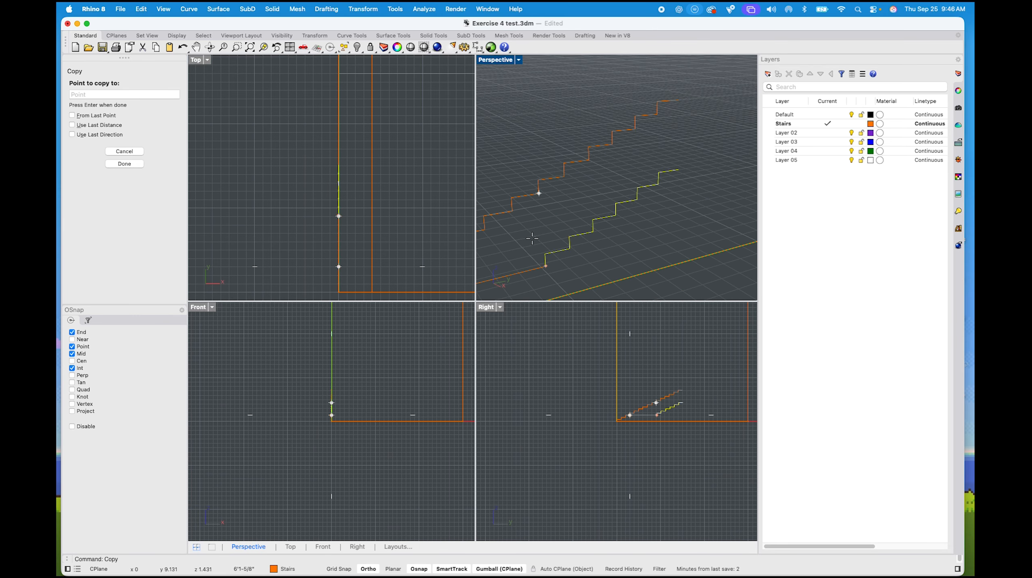
pyautogui.keyDown('shift'); pyautogui.moveTo(458, 285); pyautogui.dragTo(448, 292, button='right'); pyautogui.keyUp('shift')
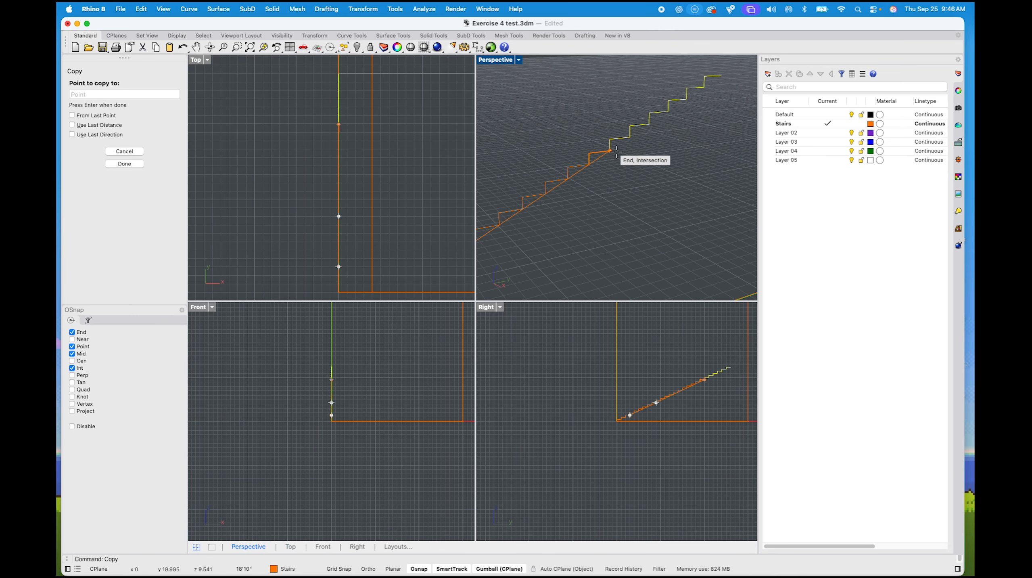
pyautogui.click(629, 137)
pyautogui.scroll(-5, 636, 211)
pyautogui.press('Return')
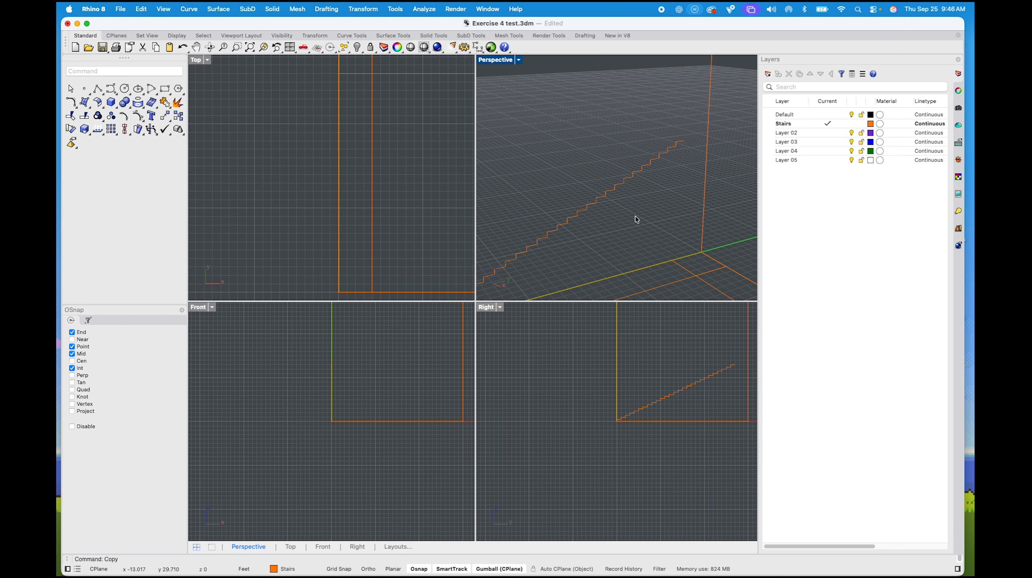
# Delete the topmost riser-and-tread polyline of the flight
pyautogui.moveTo(636, 216); pyautogui.dragTo(555, 194, button='right')
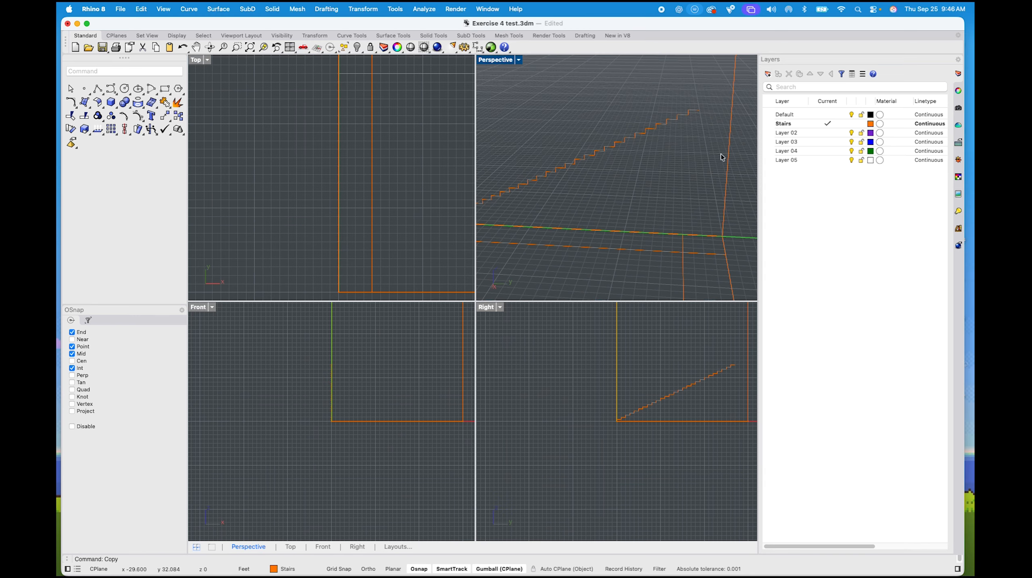
pyautogui.scroll(3, 690, 255)
pyautogui.scroll(-2, 663, 241)
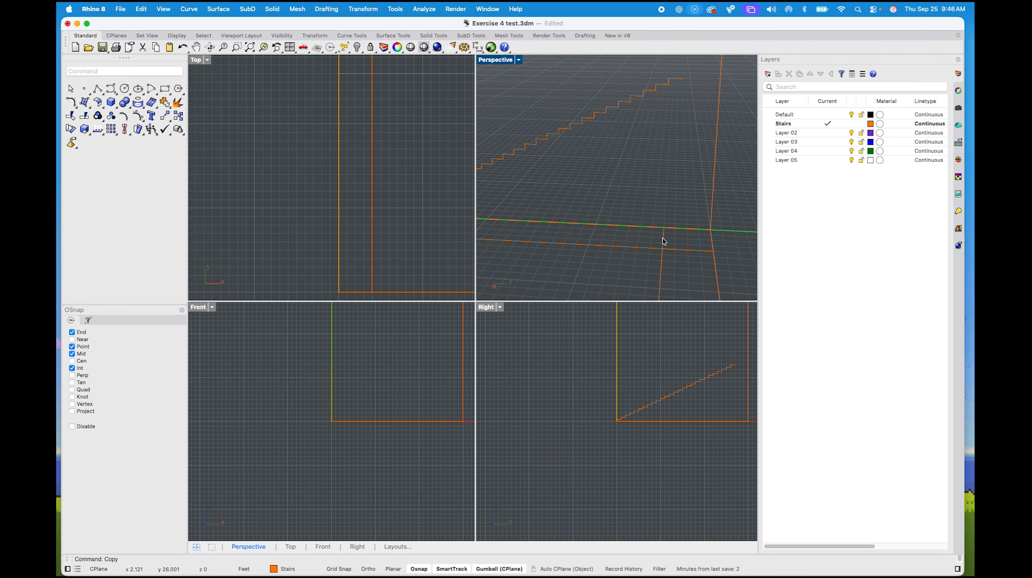
pyautogui.click(675, 81)
pyautogui.press('Delete')
pyautogui.scroll(-4, 661, 154)
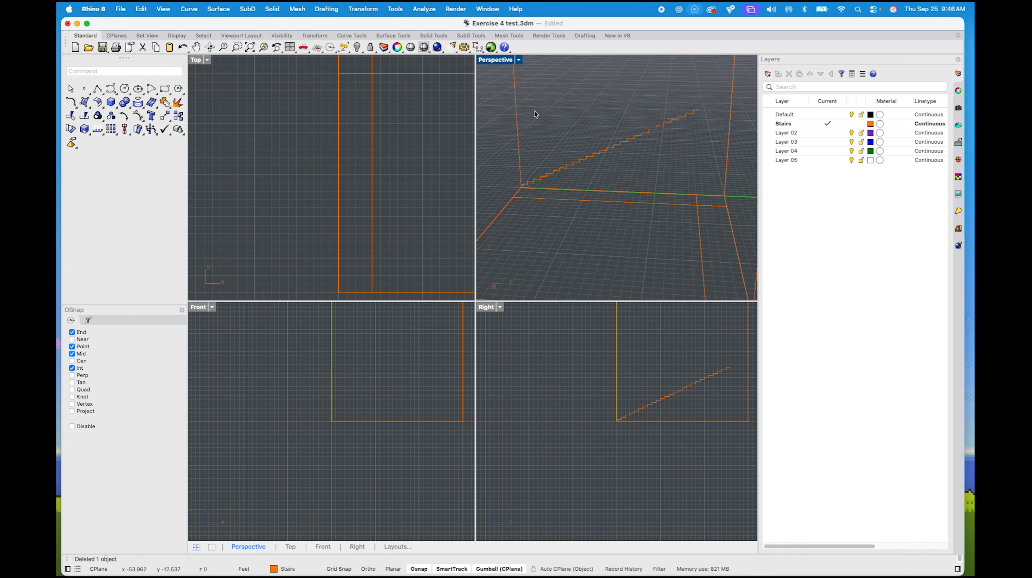
# Join all the riser-and-tread polylines of the flight into one continuous curve
pyautogui.click(560, 167)
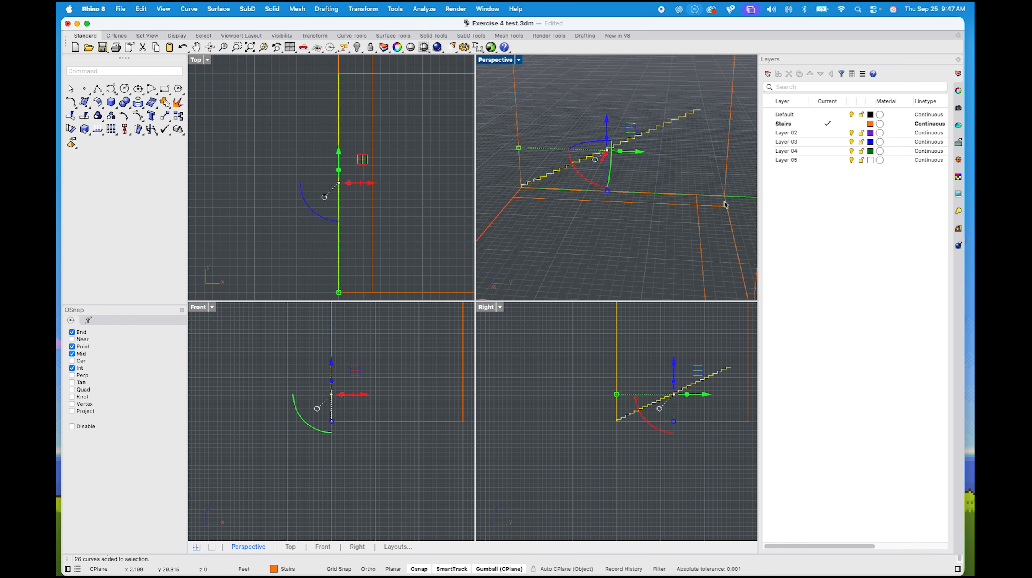
pyautogui.write('join')
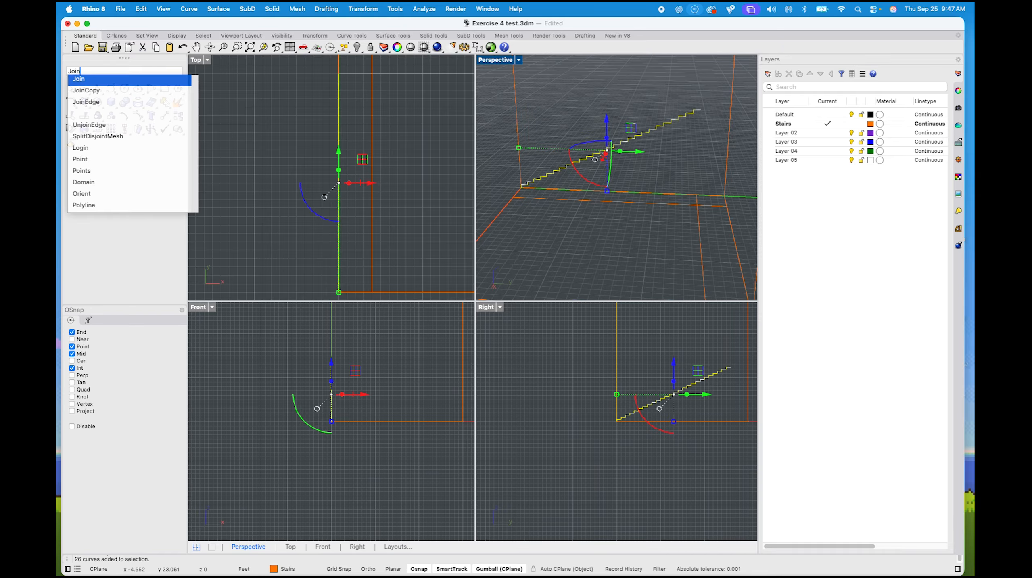
pyautogui.press('Return')
pyautogui.click(645, 135)
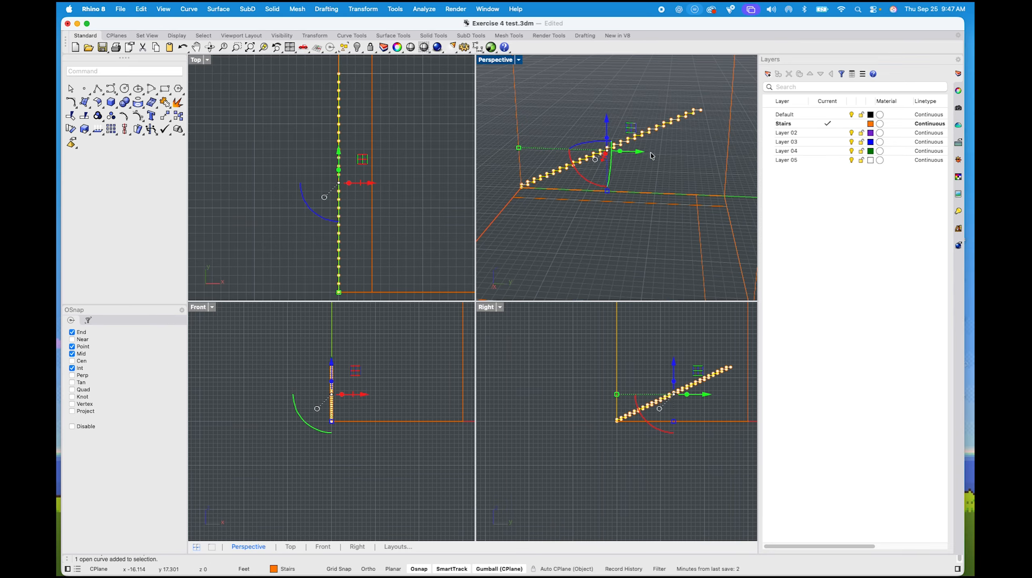
# Extrude the joined stair profile sideways along the red axis with ExtrudeCrv
pyautogui.click(598, 105)
pyautogui.moveTo(546, 150); pyautogui.dragTo(510, 69, button='right')
pyautogui.click(618, 161)
pyautogui.write('e')
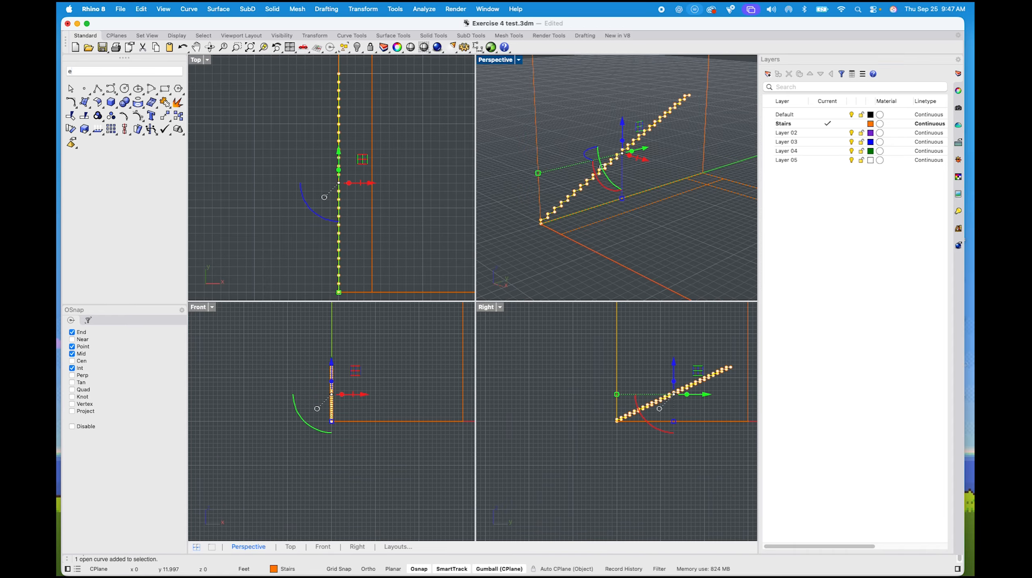
pyautogui.write('xtr')
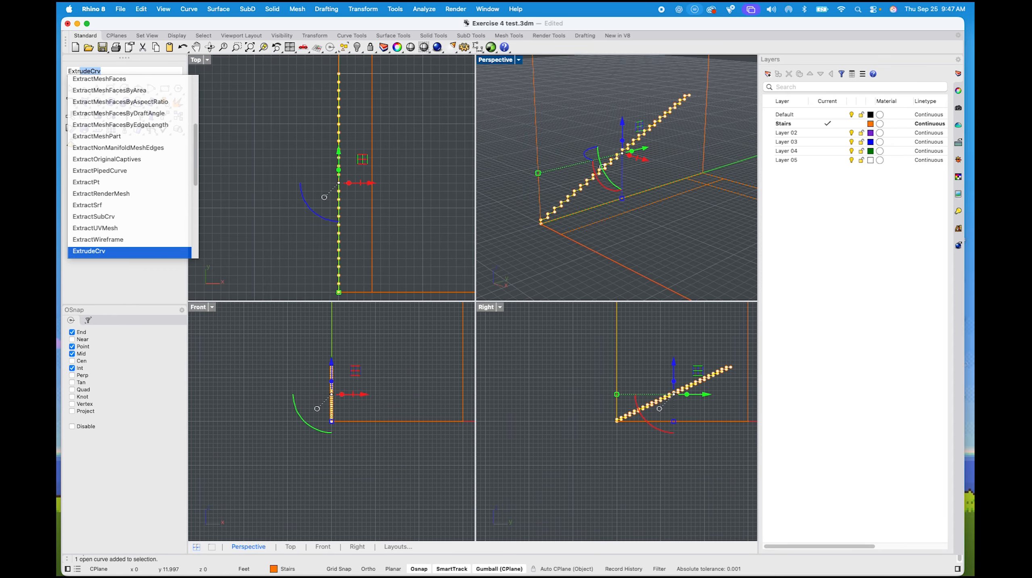
pyautogui.press('Return')
pyautogui.click(675, 236)
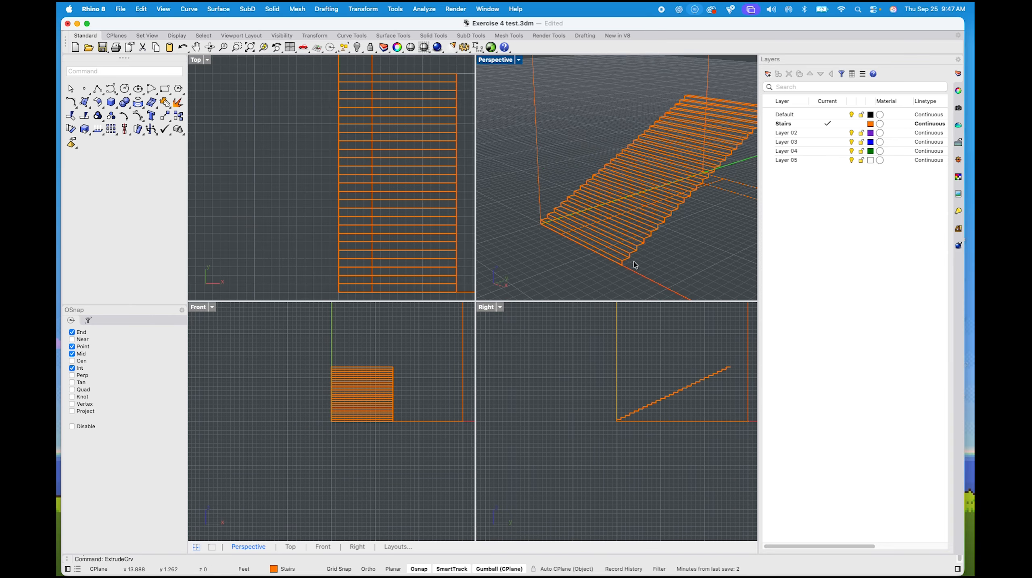
# Set the perspective viewport to Shaded display and examine the thin underside of the extruded stair surface
pyautogui.moveTo(634, 263); pyautogui.dragTo(546, 182, button='right')
pyautogui.click(494, 63)
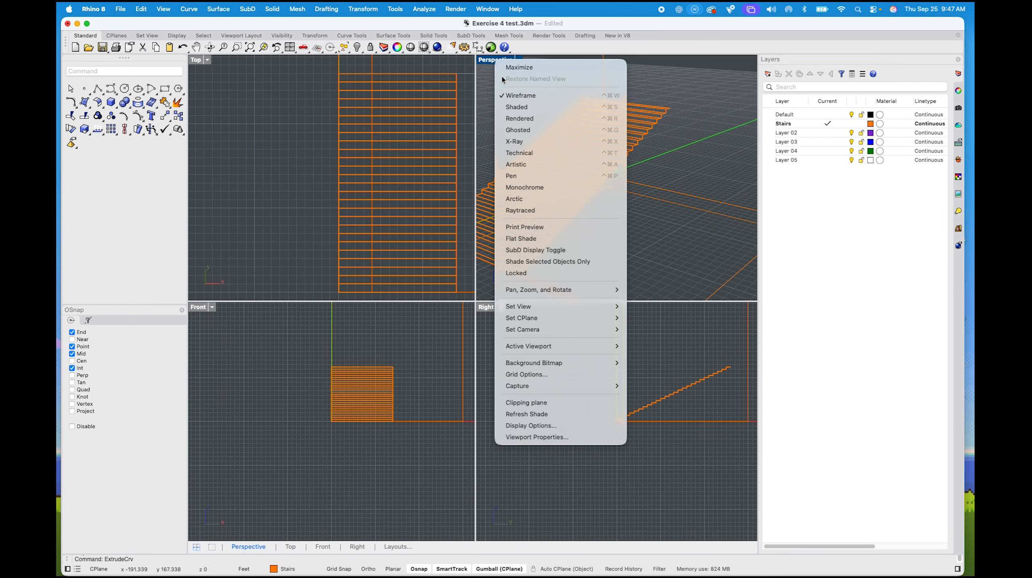
pyautogui.click(522, 103)
pyautogui.moveTo(528, 98)
pyautogui.mouseDown(button='right')
pyautogui.moveTo(580, 107)
pyautogui.moveTo(573, 139)
pyautogui.moveTo(495, 144)
pyautogui.moveTo(505, 93)
pyautogui.mouseUp(button='right')
pyautogui.scroll(5, 590, 128)
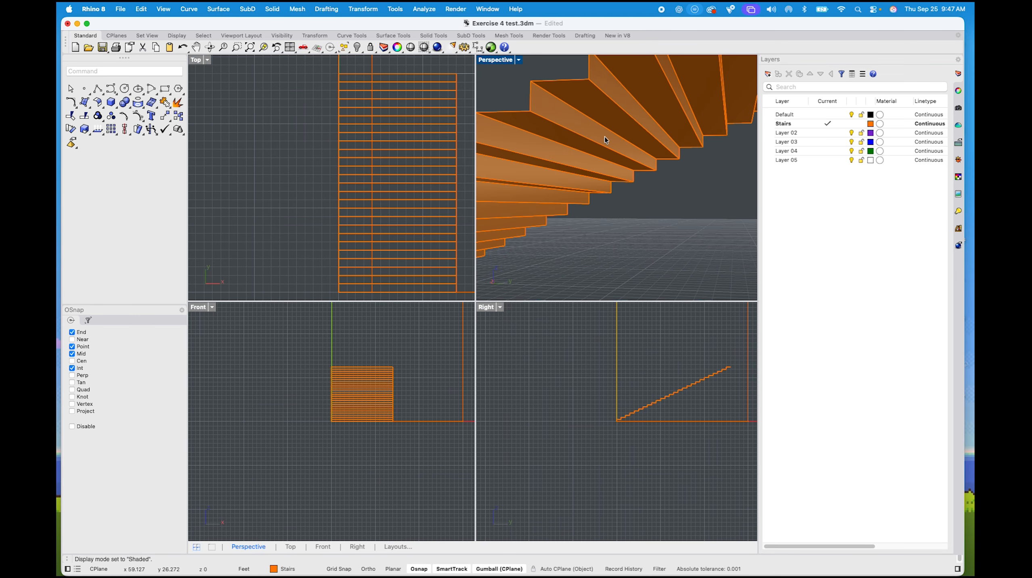
pyautogui.keyDown('shift'); pyautogui.moveTo(587, 134); pyautogui.dragTo(643, 165, button='right'); pyautogui.keyUp('shift')
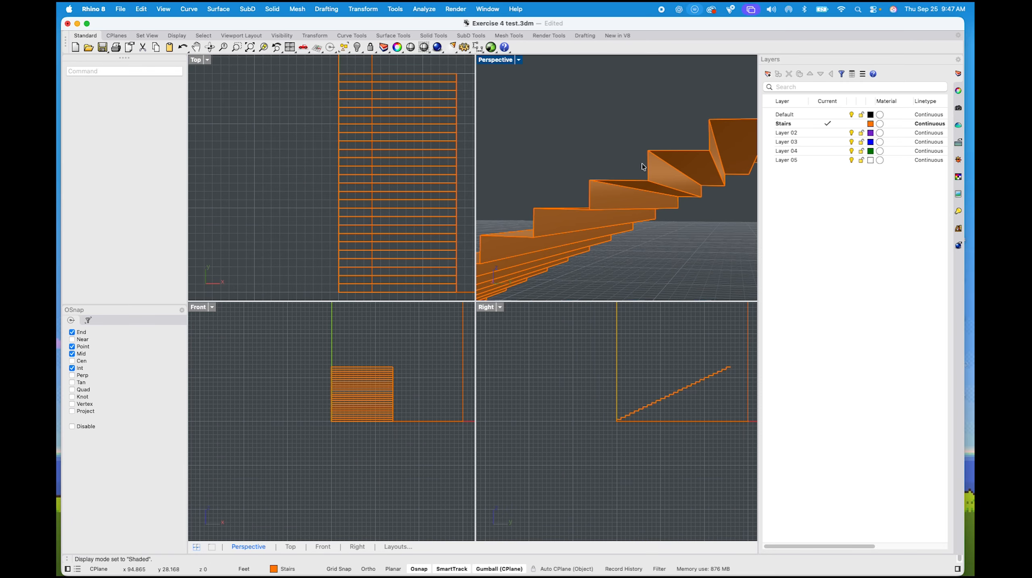
# Undo the stair profile's extrusion
pyautogui.press('super+z')
pyautogui.scroll(-6, 626, 198)
pyautogui.keyDown('shift'); pyautogui.moveTo(626, 198); pyautogui.dragTo(582, 219, button='right'); pyautogui.keyUp('shift')
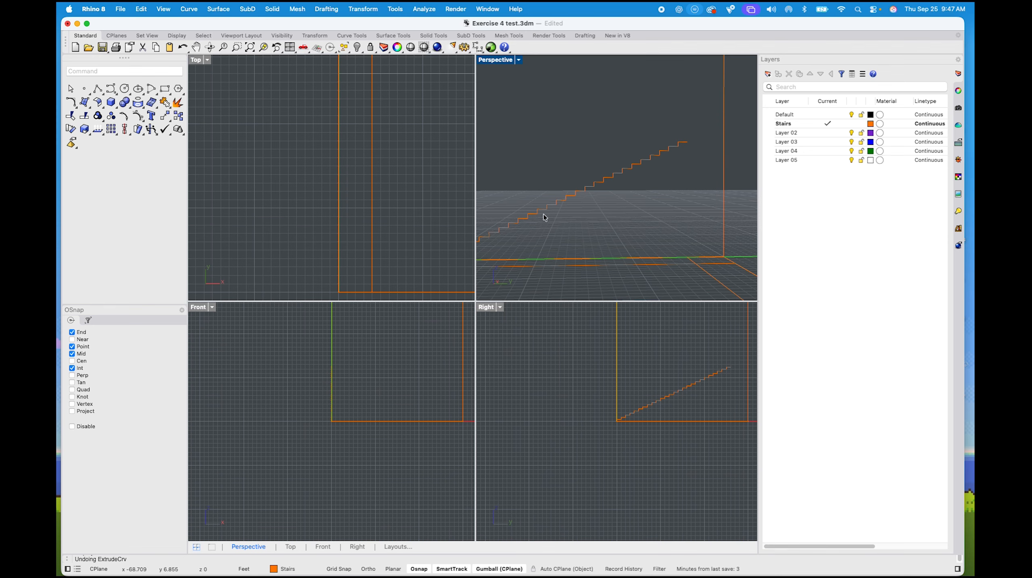
# Maximize the perspective viewport and leave the Line command
pyautogui.write('line')
pyautogui.press('Return')
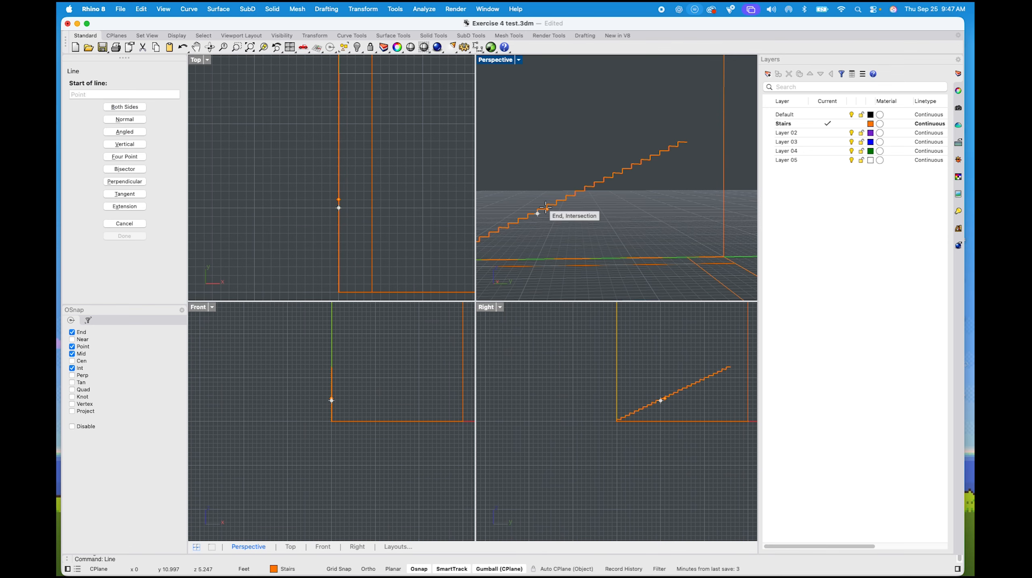
pyautogui.doubleClick(502, 59)
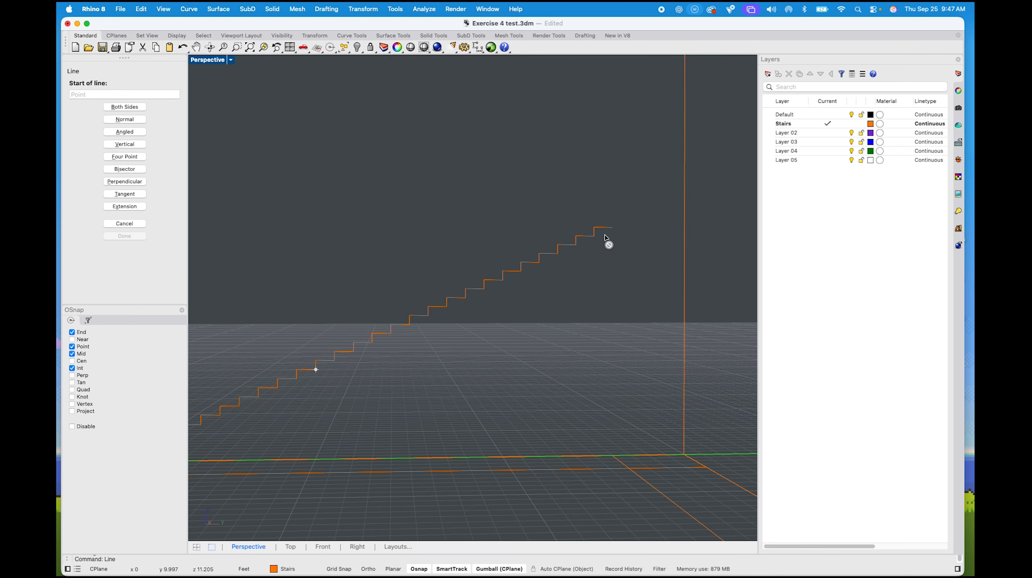
pyautogui.press('Escape')
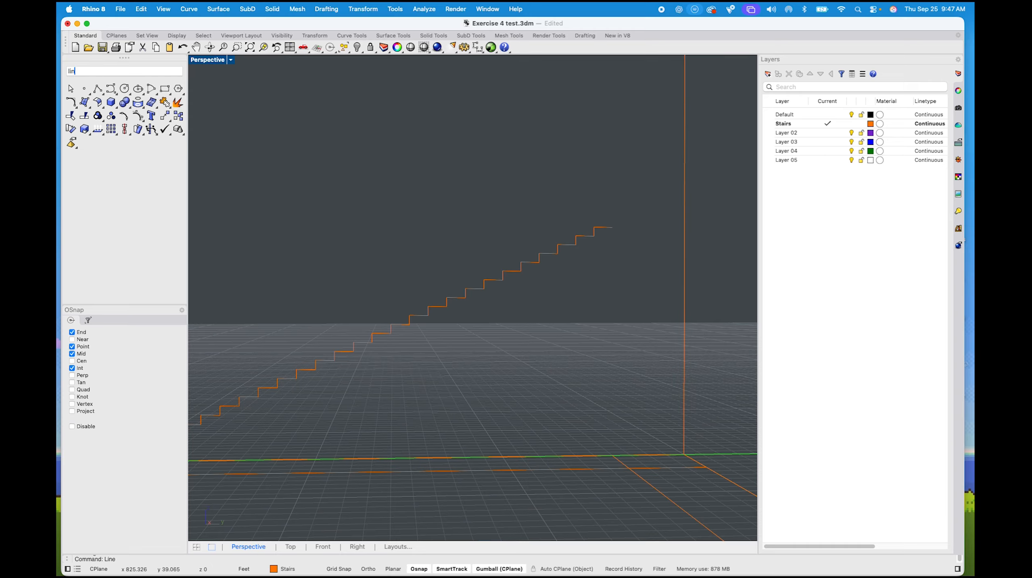
pyautogui.write('lin')
pyautogui.press('Return')
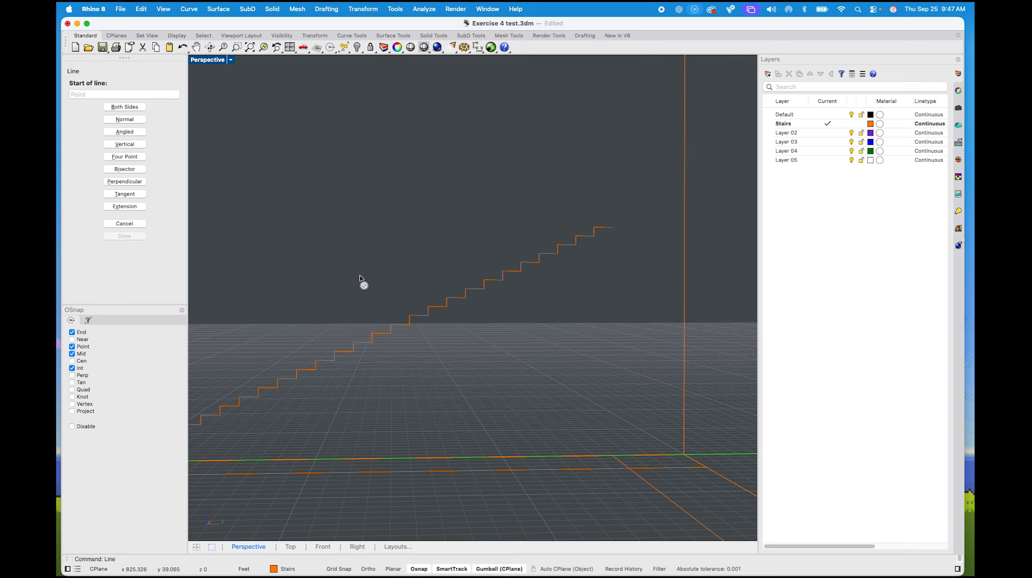
pyautogui.click(592, 241)
pyautogui.press('Escape')
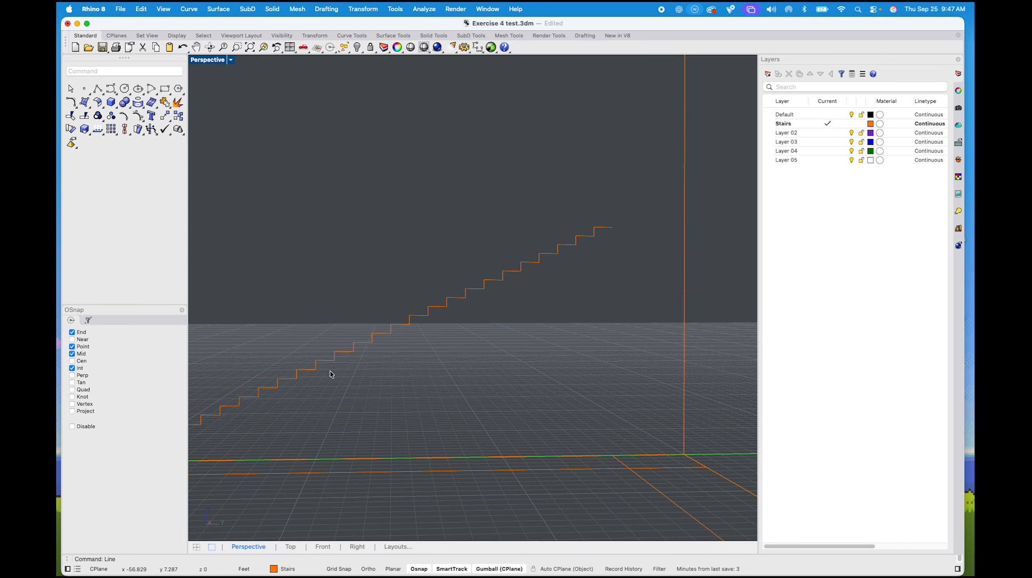
# Save the model, close it, and reopen Exercise 4 test.3dm from the recent models
pyautogui.scroll(-3, 281, 269)
pyautogui.press('super+s')
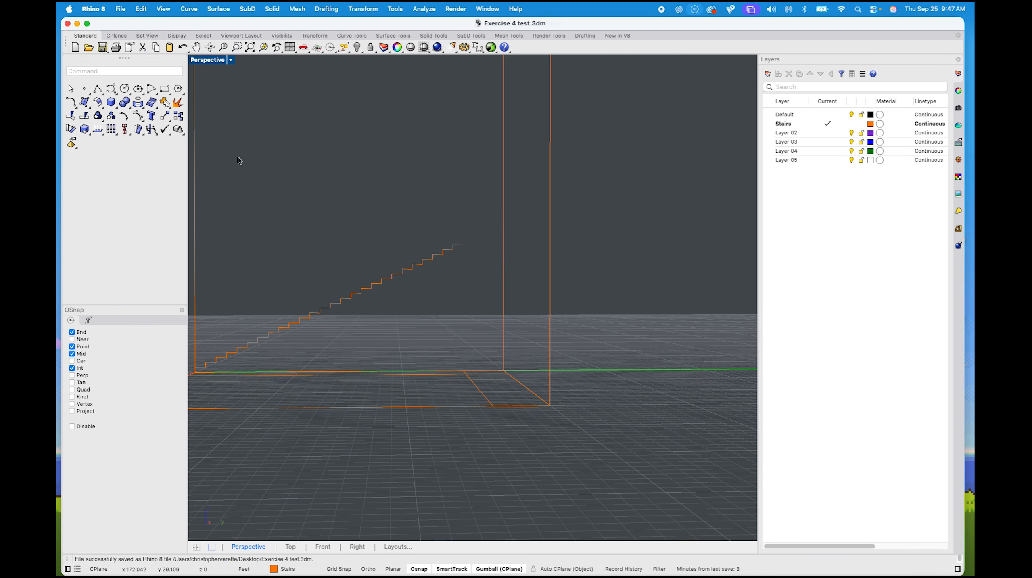
pyautogui.click(68, 24)
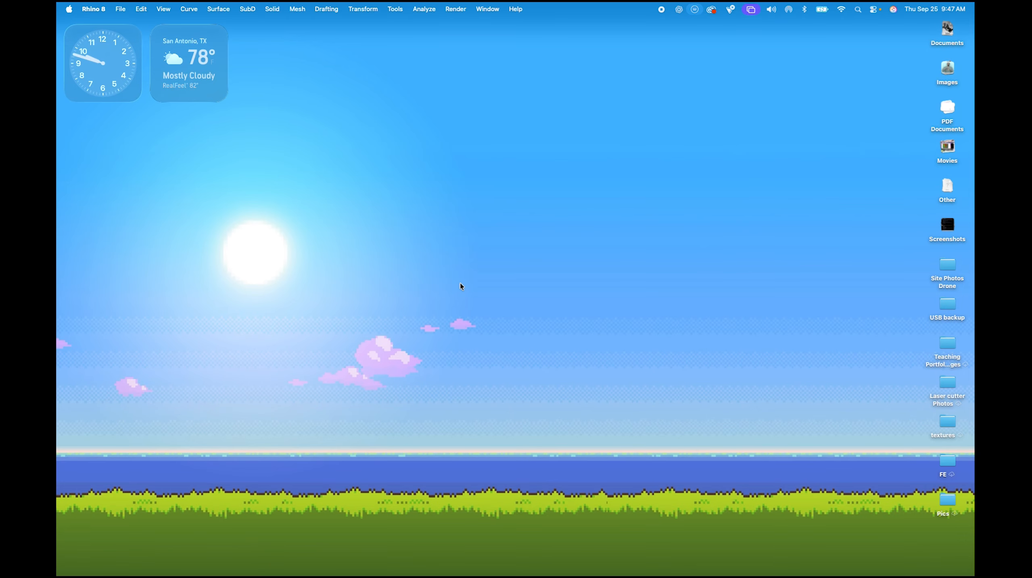
pyautogui.click(366, 558)
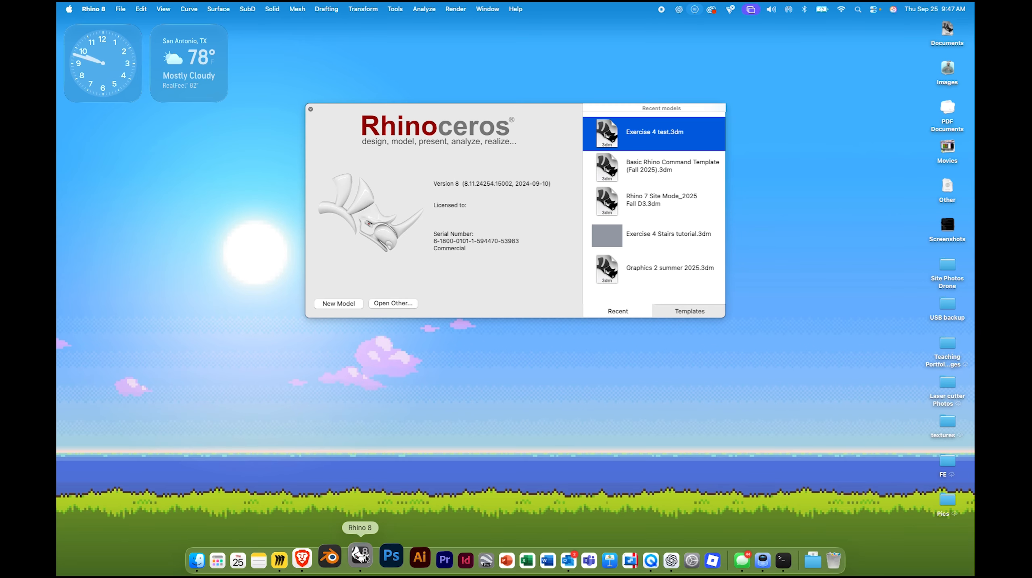
pyautogui.click(655, 128)
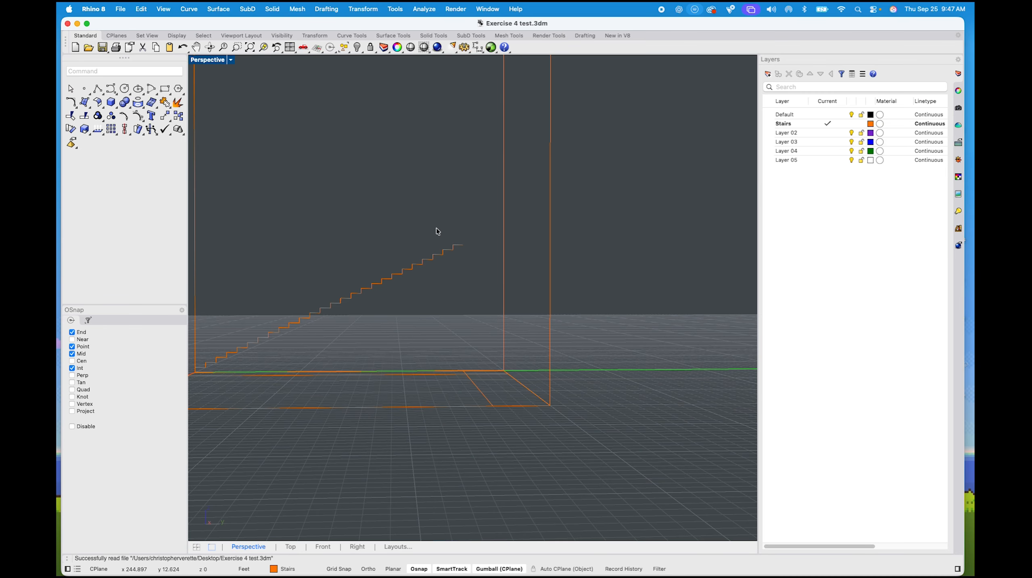
# Draw a diagonal line under the stair profile from the foot of the topmost riser to the origin
pyautogui.keyDown('shift'); pyautogui.moveTo(389, 267); pyautogui.dragTo(557, 282, button='right'); pyautogui.keyUp('shift')
pyautogui.scroll(6, 438, 245)
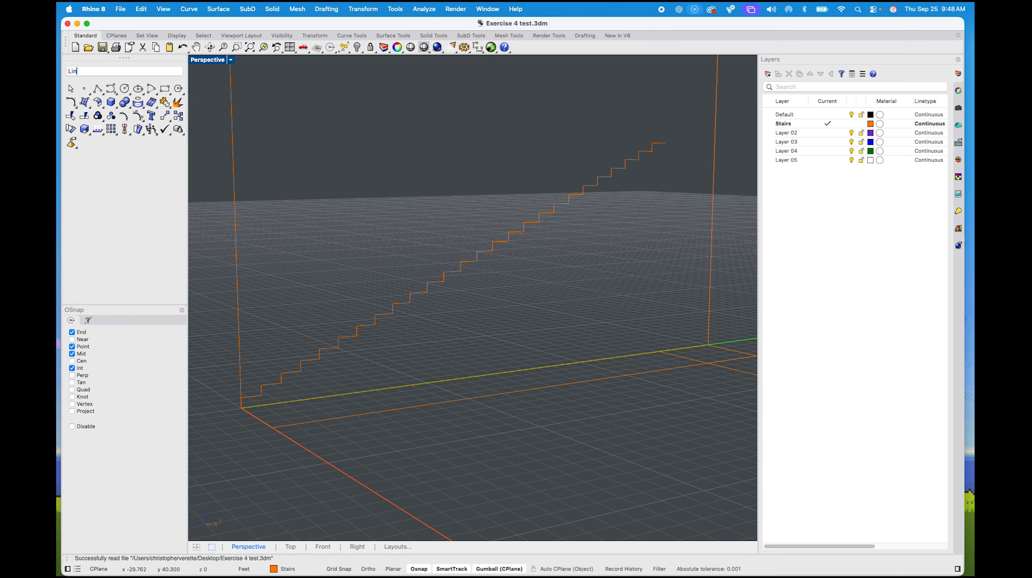
pyautogui.write('e')
pyautogui.press('Return')
pyautogui.click(652, 152)
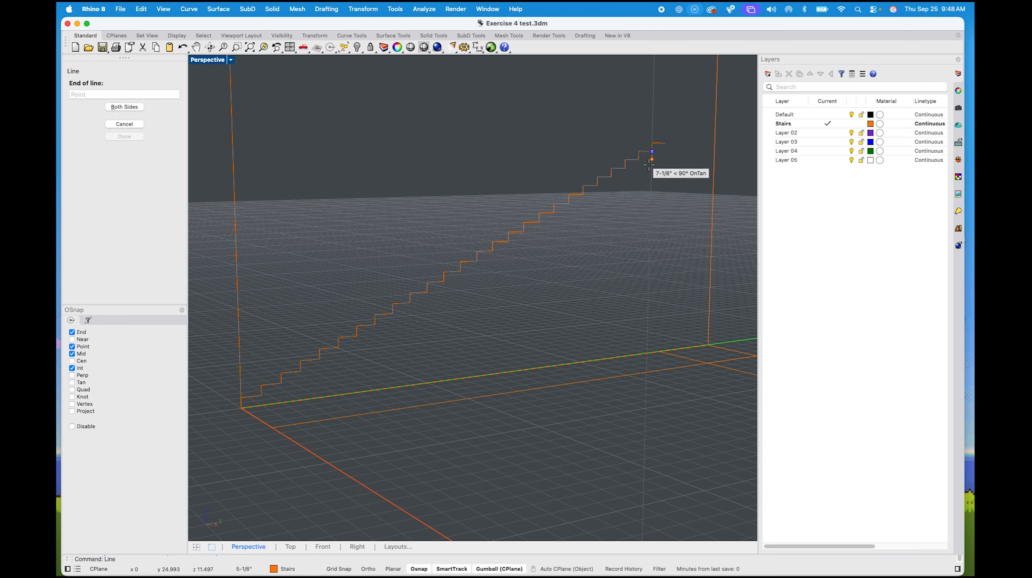
pyautogui.click(244, 407)
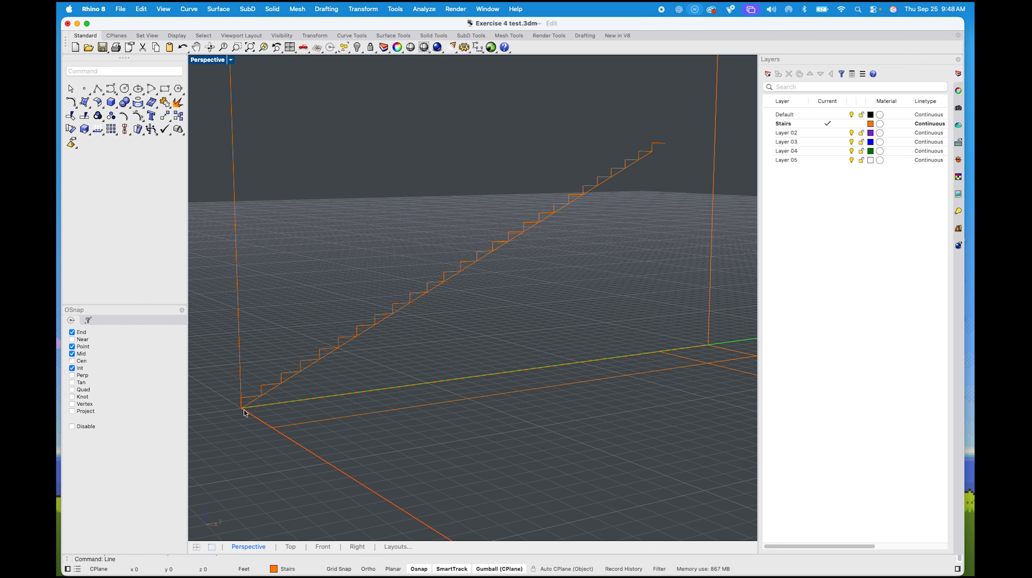
# Offset the diagonal line 0.5 feet toward the underside of the stairs
pyautogui.click(330, 358)
pyautogui.write('of')
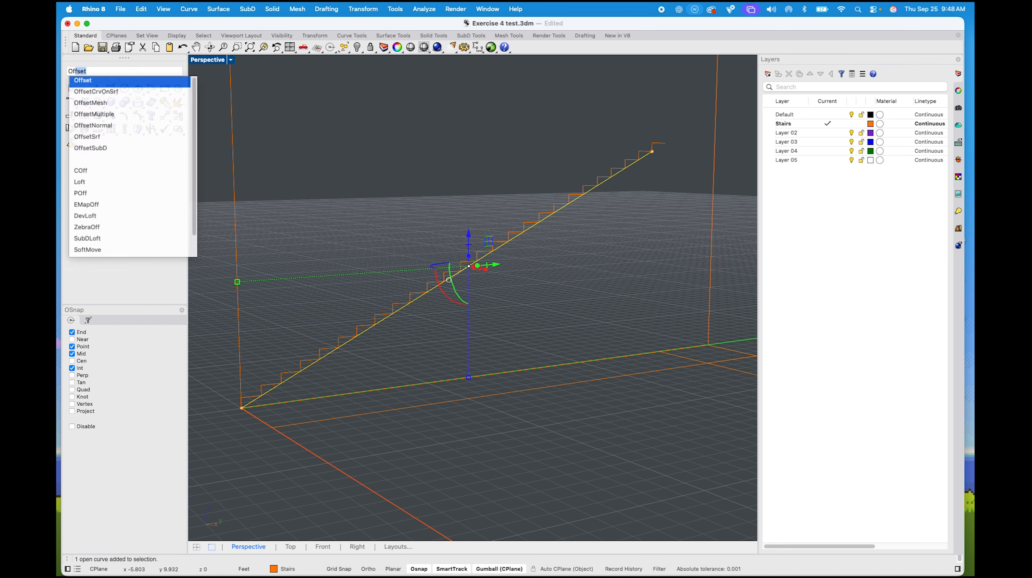
pyautogui.press('Return')
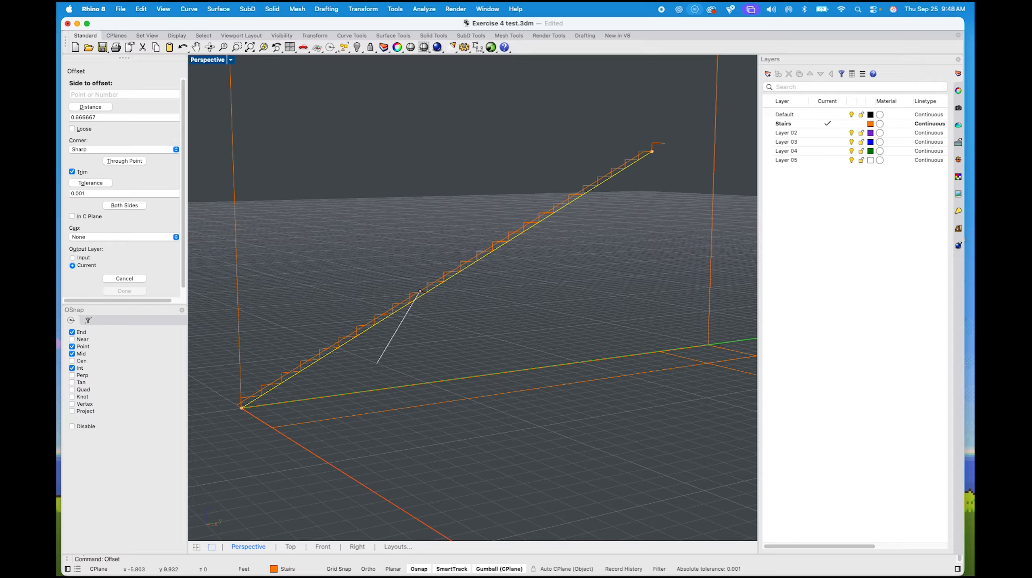
pyautogui.write('0.5')
pyautogui.press('Return')
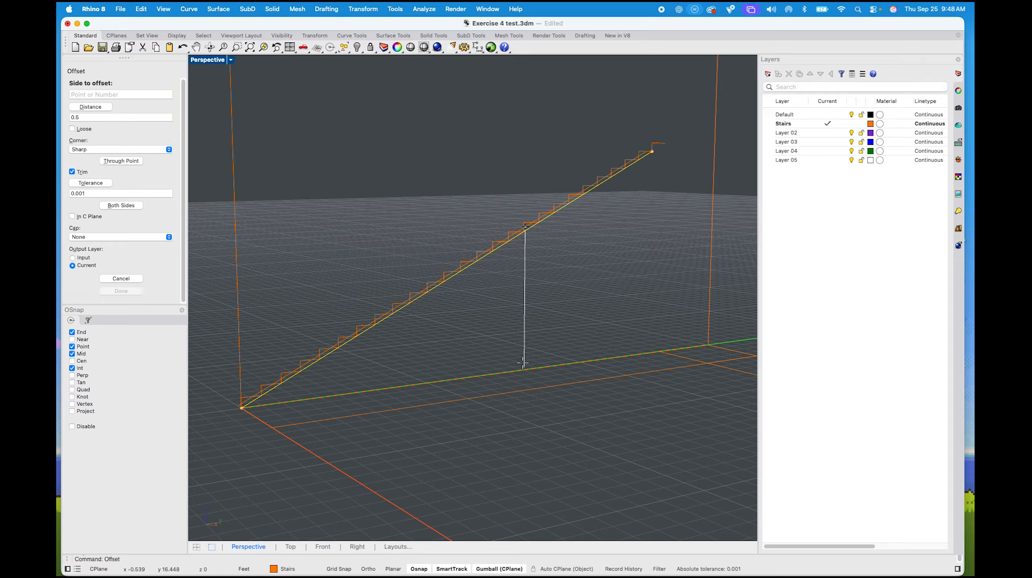
pyautogui.click(643, 459)
pyautogui.click(514, 340)
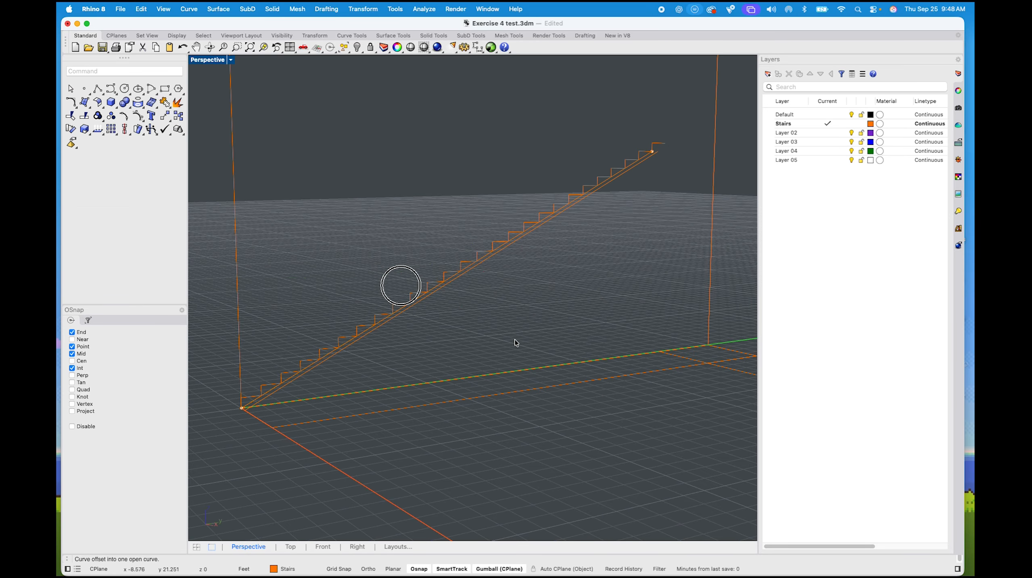
# Delete the original diagonal line under the stair profile, and undo that deletion
pyautogui.scroll(8, 432, 316)
pyautogui.click(348, 254)
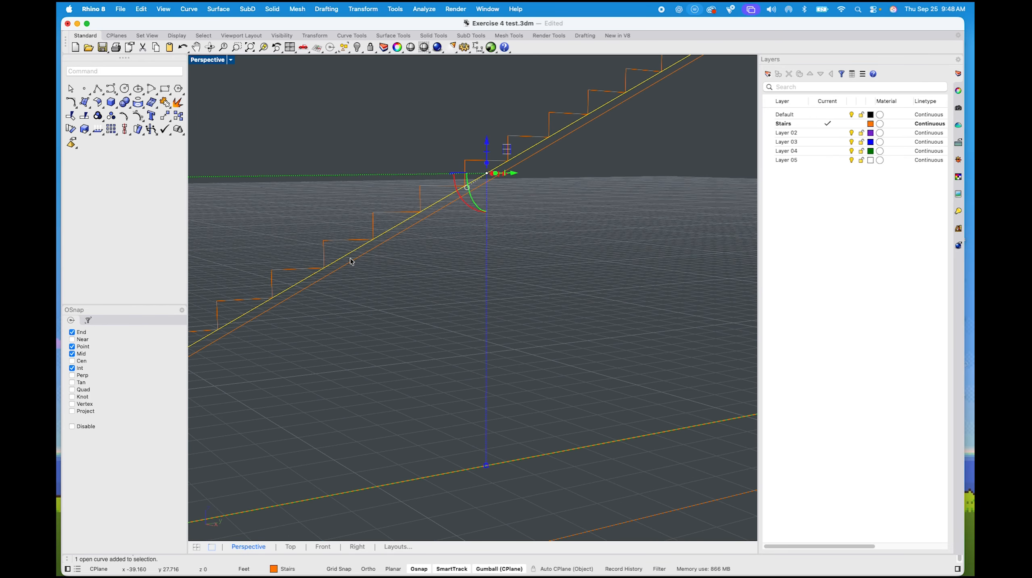
pyautogui.press('Delete')
pyautogui.scroll(-5, 362, 266)
pyautogui.moveTo(439, 285)
pyautogui.mouseDown(button='right')
pyautogui.moveTo(456, 290)
pyautogui.moveTo(412, 286)
pyautogui.moveTo(518, 297)
pyautogui.moveTo(575, 283)
pyautogui.moveTo(527, 285)
pyautogui.mouseUp(button='right')
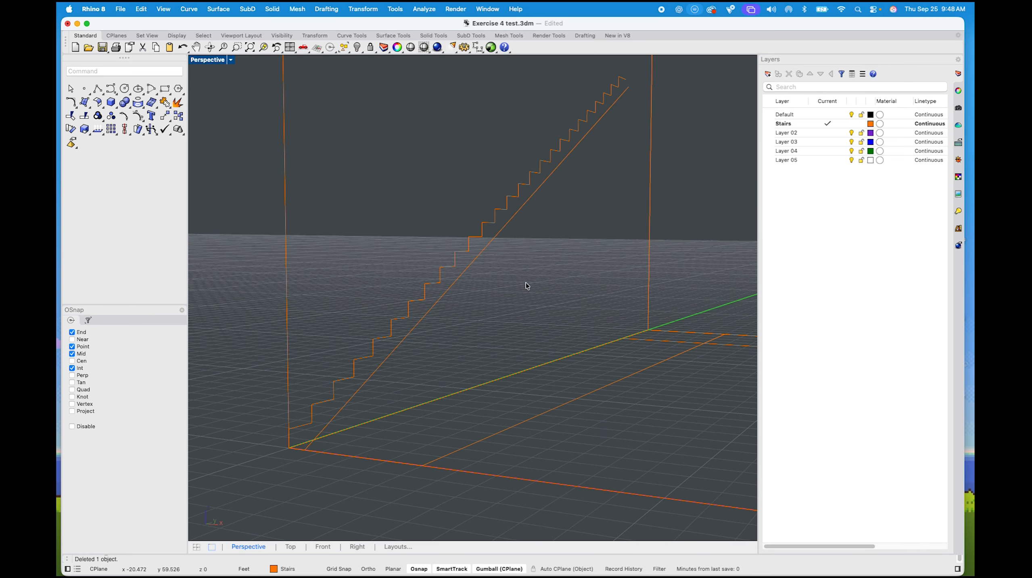
pyautogui.press('super+z')
# Delete the offset copy of the diagonal line below the stairs, keeping the original diagonal
pyautogui.click(451, 319)
pyautogui.click(432, 307)
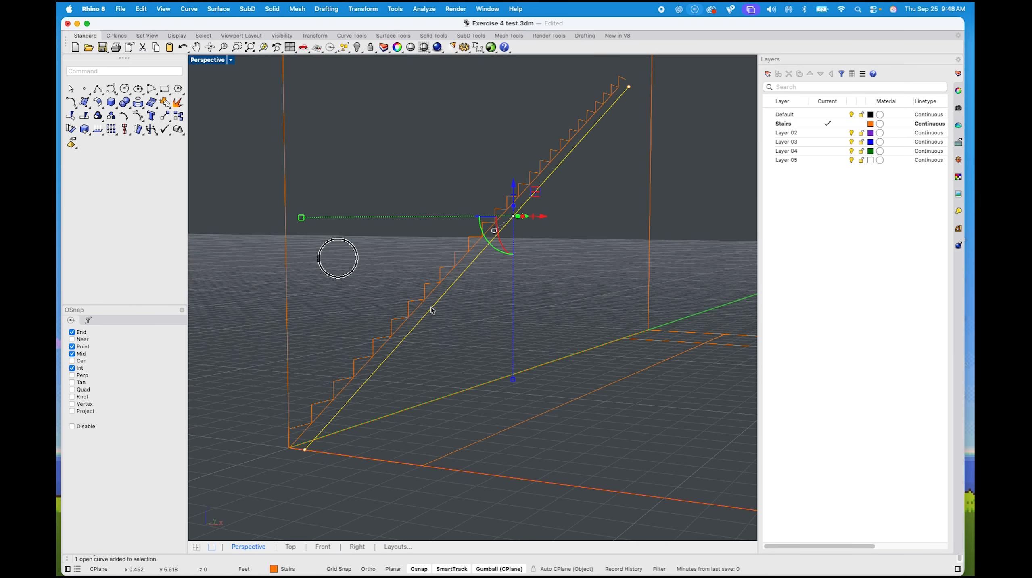
pyautogui.press('Delete')
# Offset the original diagonal line 0.5 feet toward the underside of the stairs in the Right view, and delete the original
pyautogui.click(420, 307)
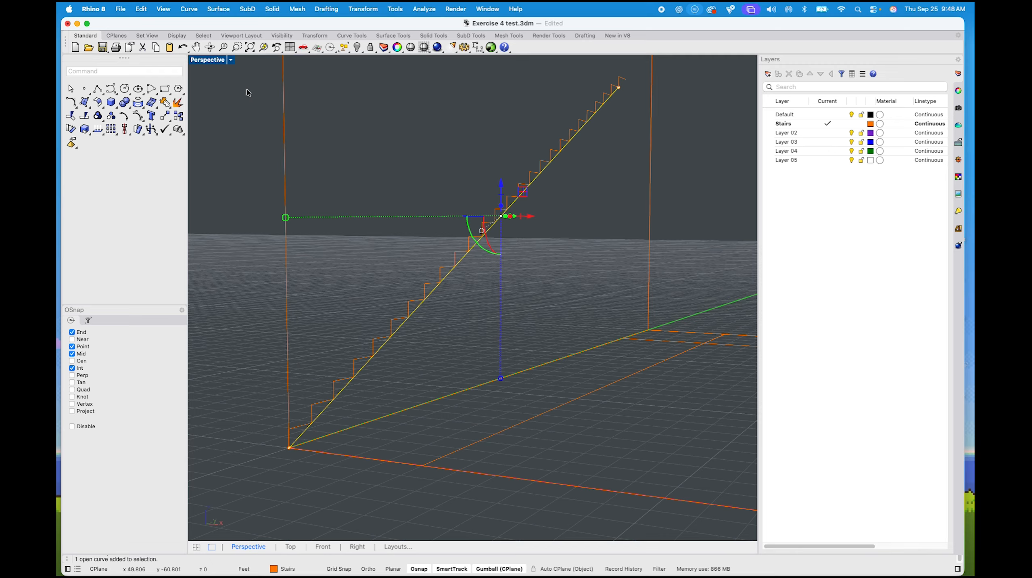
pyautogui.doubleClick(210, 60)
pyautogui.scroll(5, 653, 398)
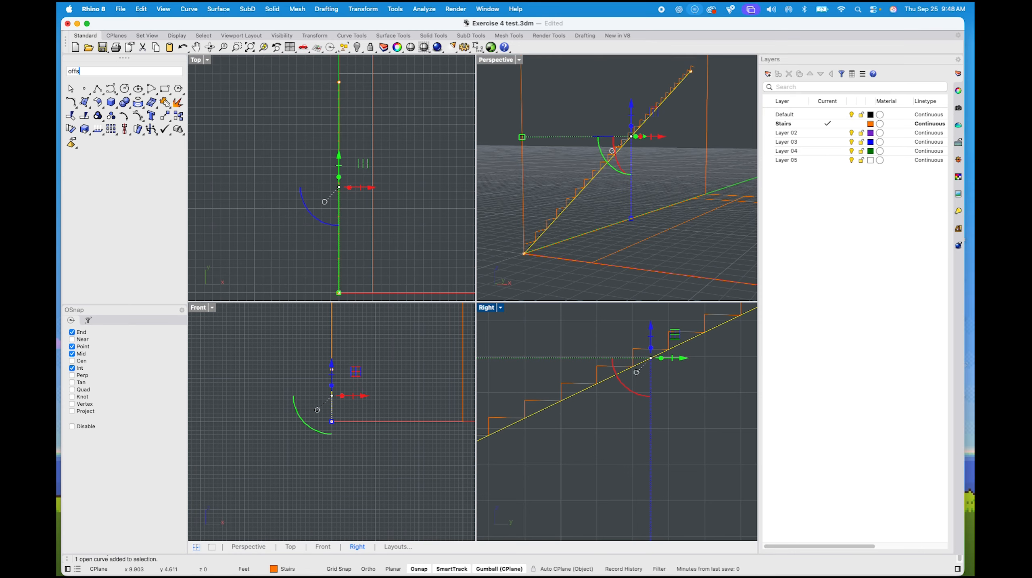
pyautogui.write('et')
pyautogui.press('Return')
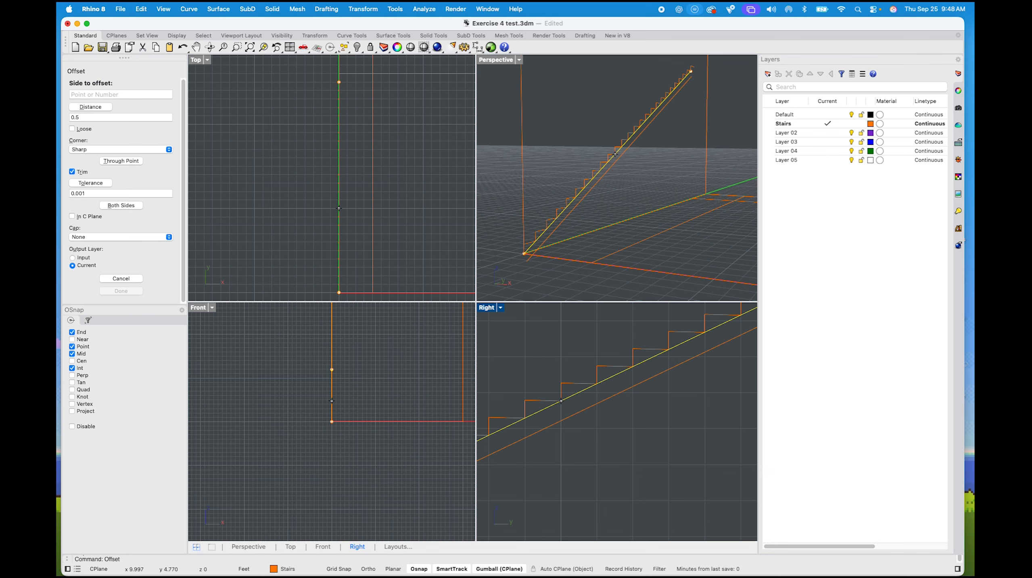
pyautogui.click(622, 450)
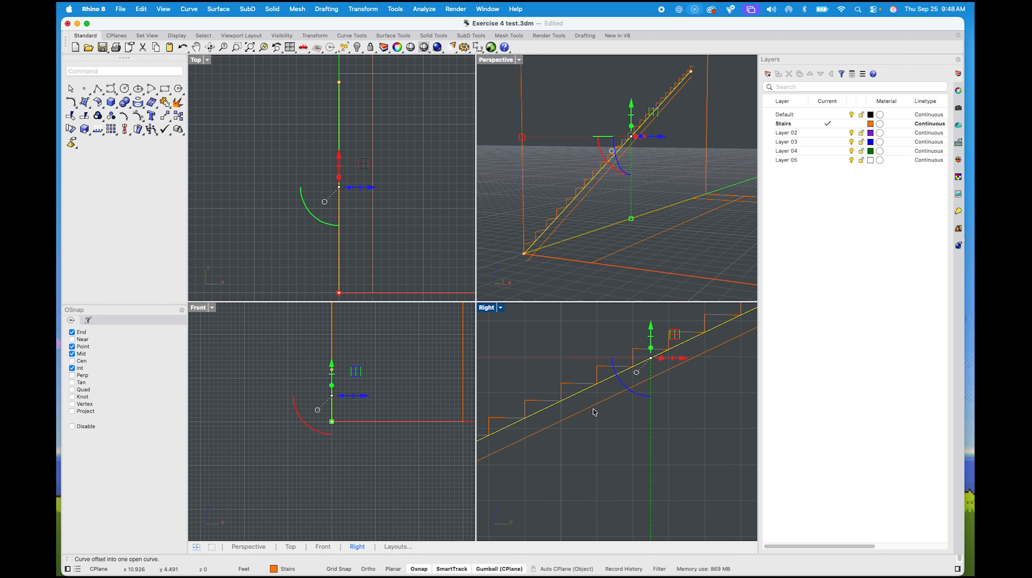
pyautogui.click(583, 402)
pyautogui.press('Delete')
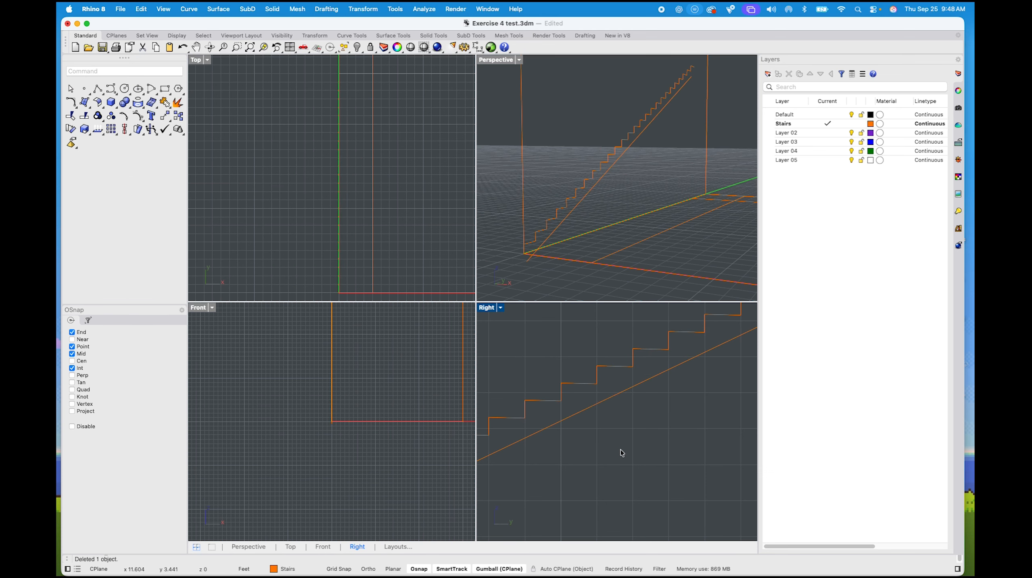
# Fillet the upper end of the underside line with the topmost tread so both curves extend to a shared corner
pyautogui.scroll(-5, 619, 451)
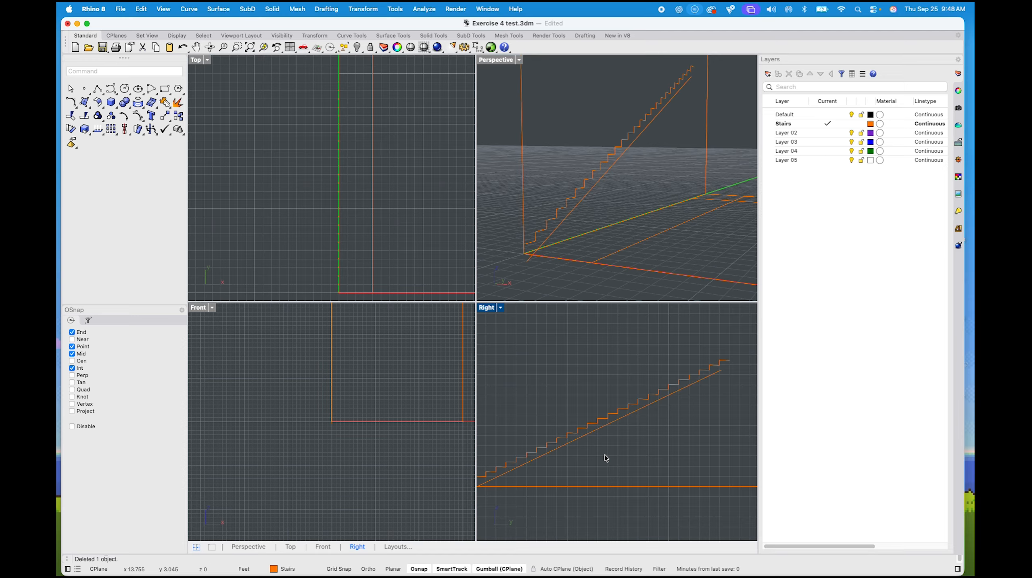
pyautogui.scroll(-2, 576, 467)
pyautogui.scroll(10, 638, 400)
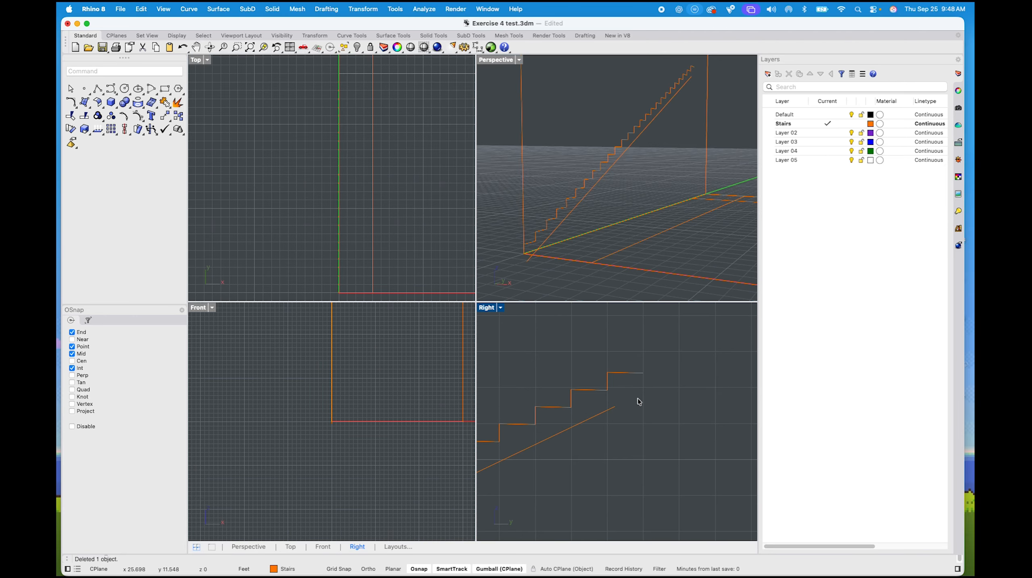
pyautogui.scroll(4, 622, 395)
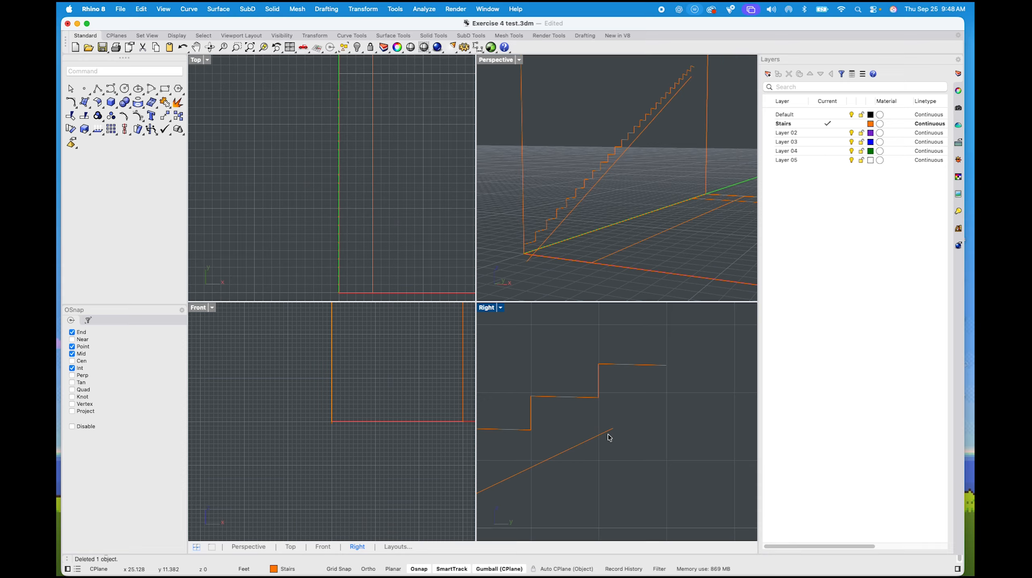
pyautogui.write('fillet')
pyautogui.press('Return')
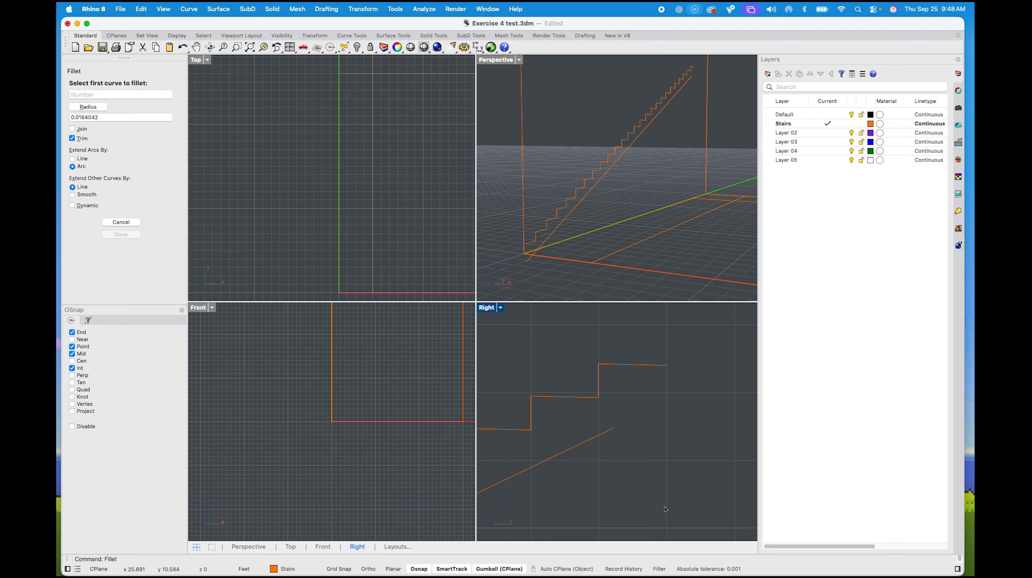
pyautogui.click(600, 437)
pyautogui.click(645, 363)
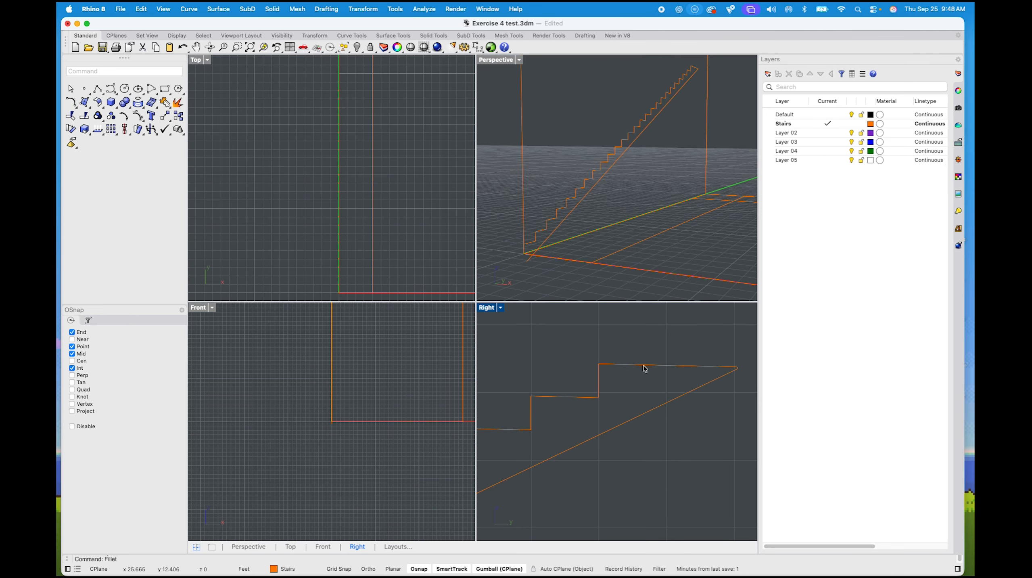
# Draw a vertical line from the original end of the topmost tread down past the underside line
pyautogui.scroll(-5, 663, 410)
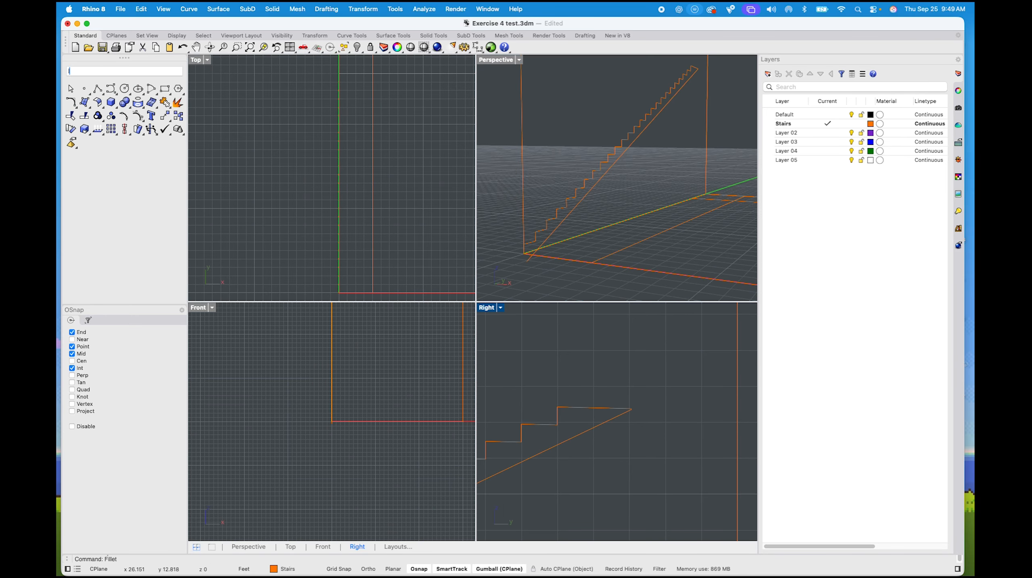
pyautogui.write('line')
pyautogui.press('Return')
pyautogui.scroll(3, 584, 430)
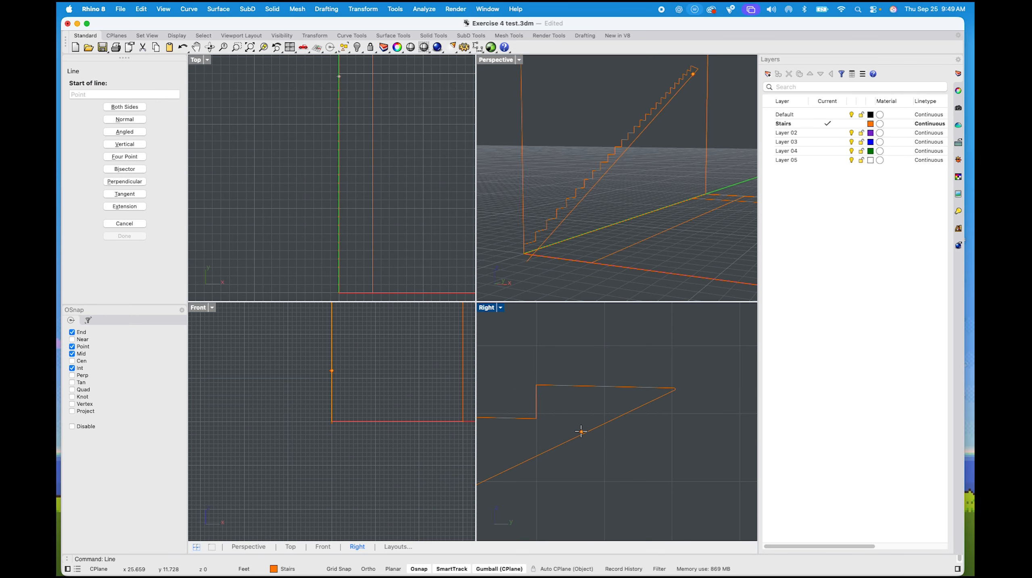
pyautogui.click(606, 386)
pyautogui.click(606, 459)
# Trim away the tread and underside portions beyond the vertical line, plus the vertical line's excess below the underside
pyautogui.moveTo(672, 460); pyautogui.dragTo(605, 406)
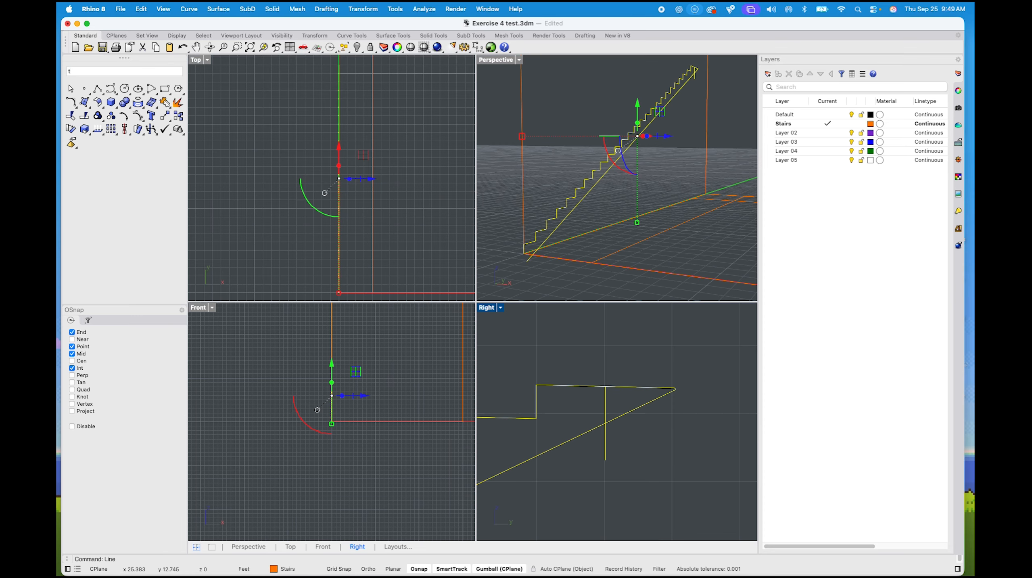
pyautogui.write('trim')
pyautogui.press('Return')
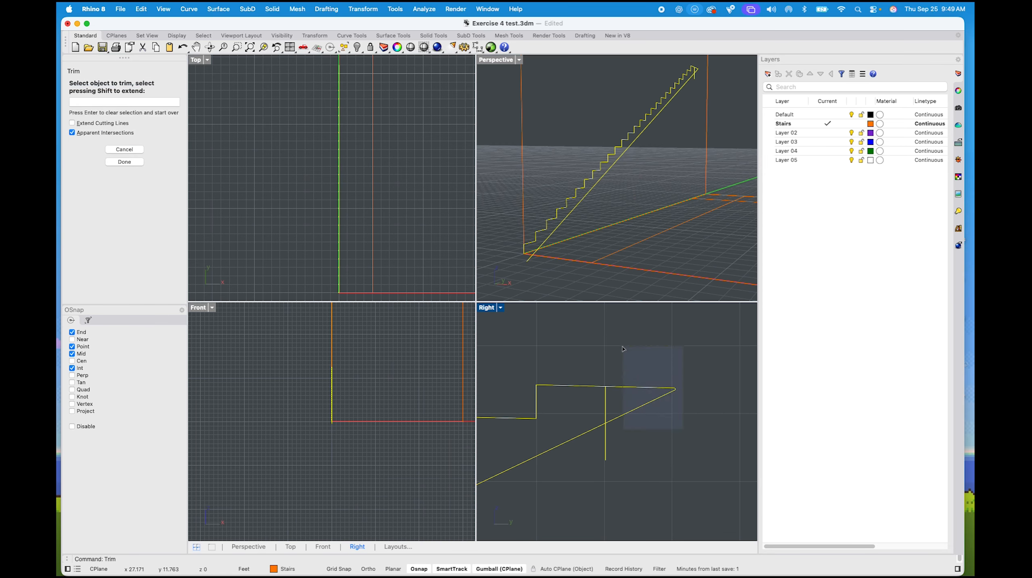
pyautogui.moveTo(683, 428); pyautogui.dragTo(623, 349)
pyautogui.moveTo(647, 460); pyautogui.dragTo(596, 451)
pyautogui.press('Return')
# Fillet the first riser with the lower end of the underside line to close the profile's base below ground
pyautogui.scroll(-3, 598, 465)
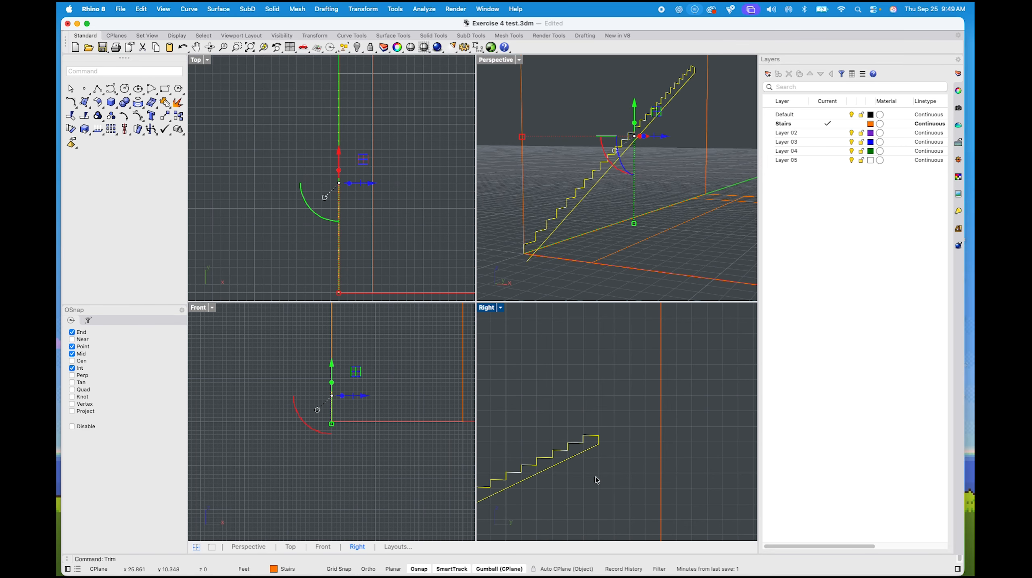
pyautogui.scroll(5, 597, 457)
pyautogui.scroll(3, 599, 442)
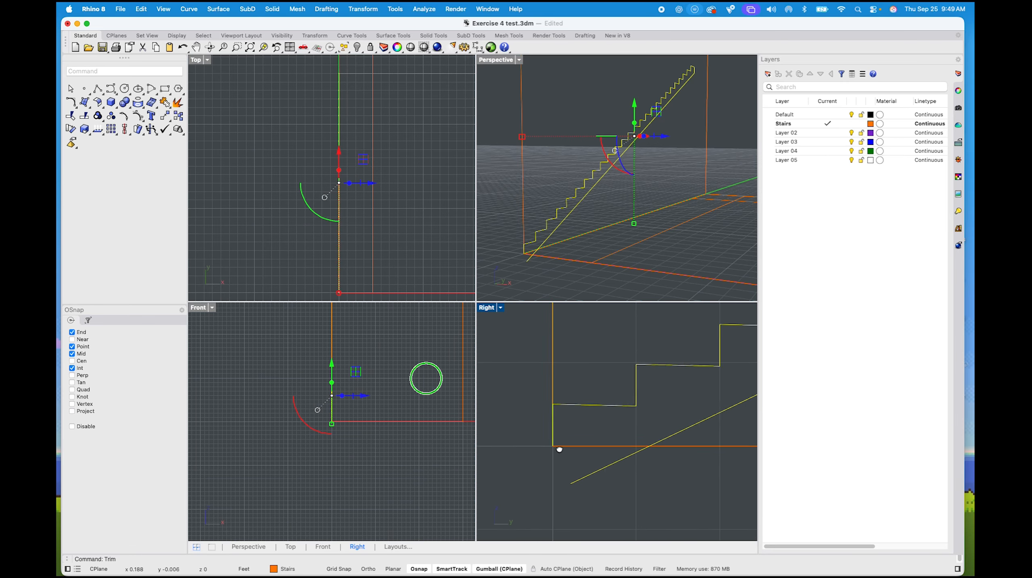
pyautogui.write('fi')
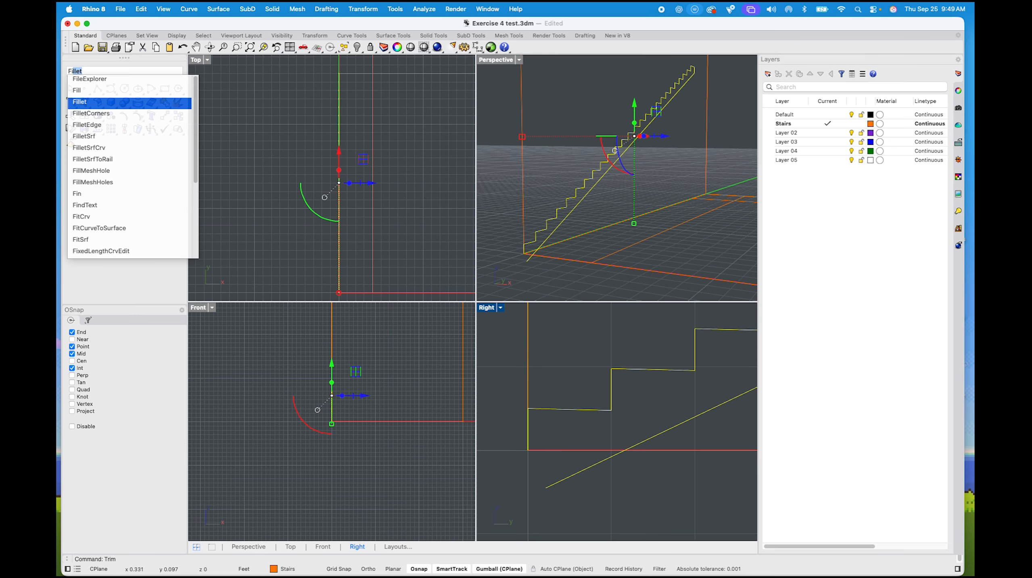
pyautogui.press('Return')
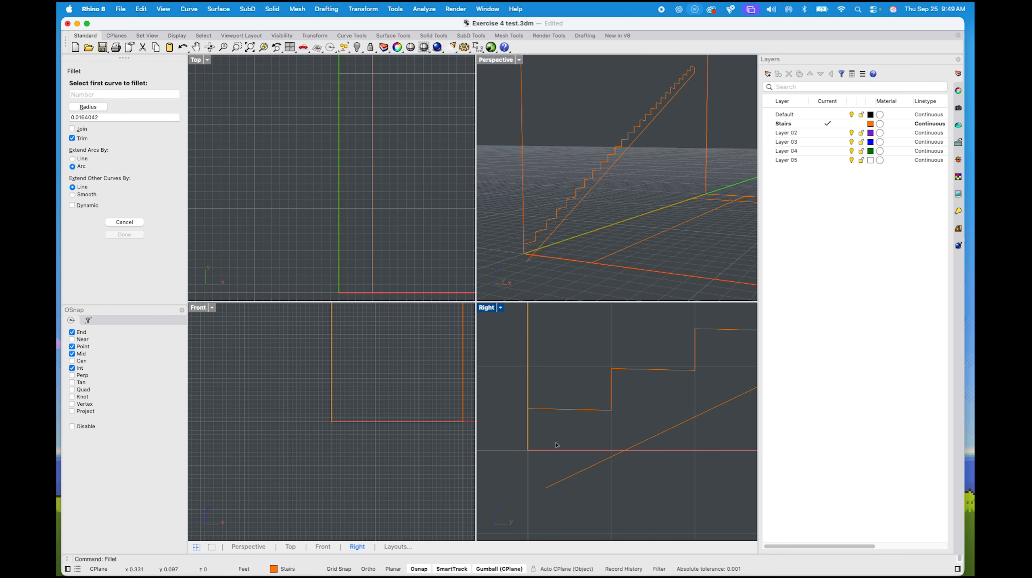
pyautogui.click(529, 423)
pyautogui.click(566, 452)
pyautogui.click(593, 469)
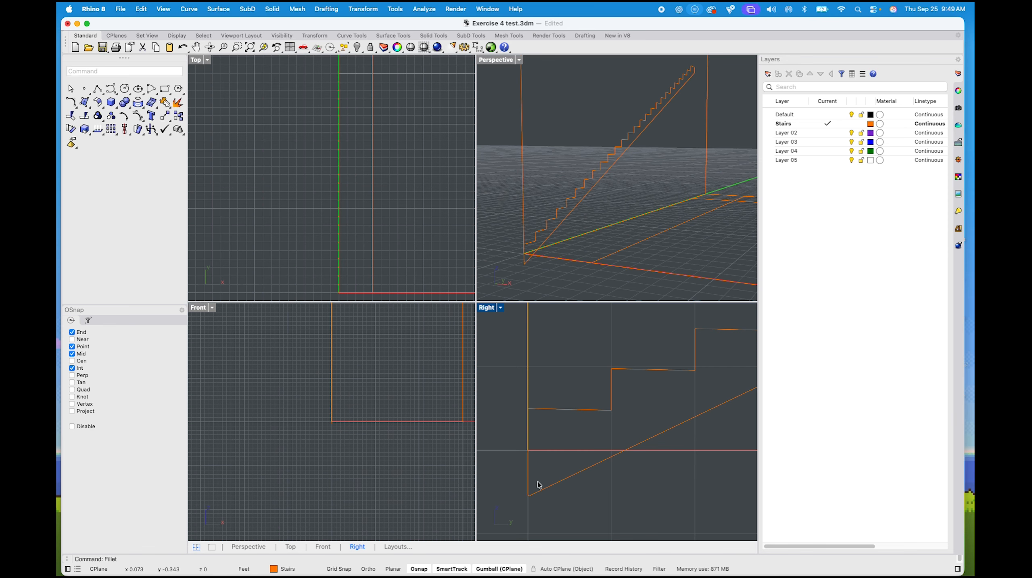
# Try to draw a line from where the underside meets the ground line to the foot of the first riser, and undo it
pyautogui.write('line')
pyautogui.press('Return')
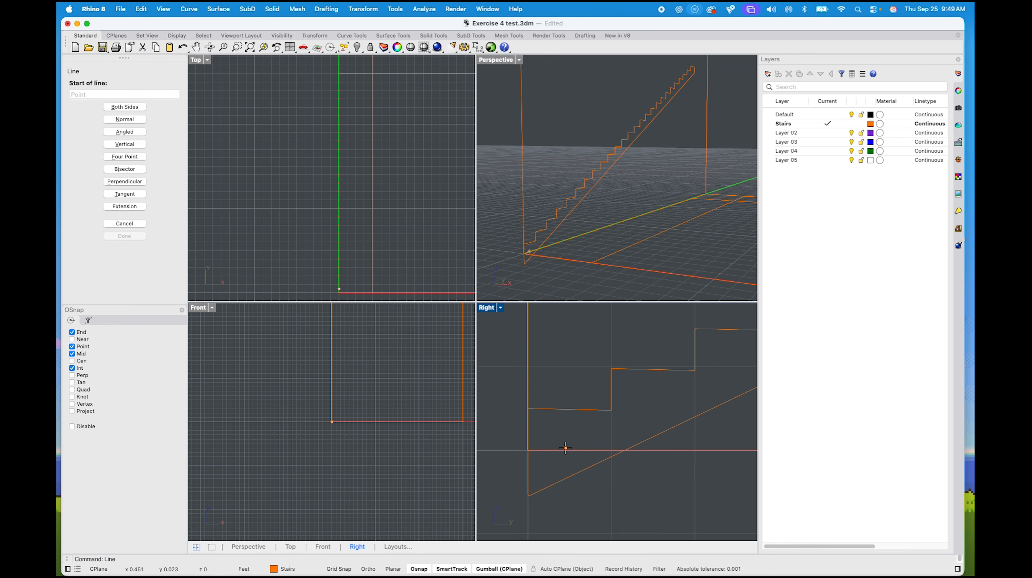
pyautogui.click(624, 450)
pyautogui.click(528, 450)
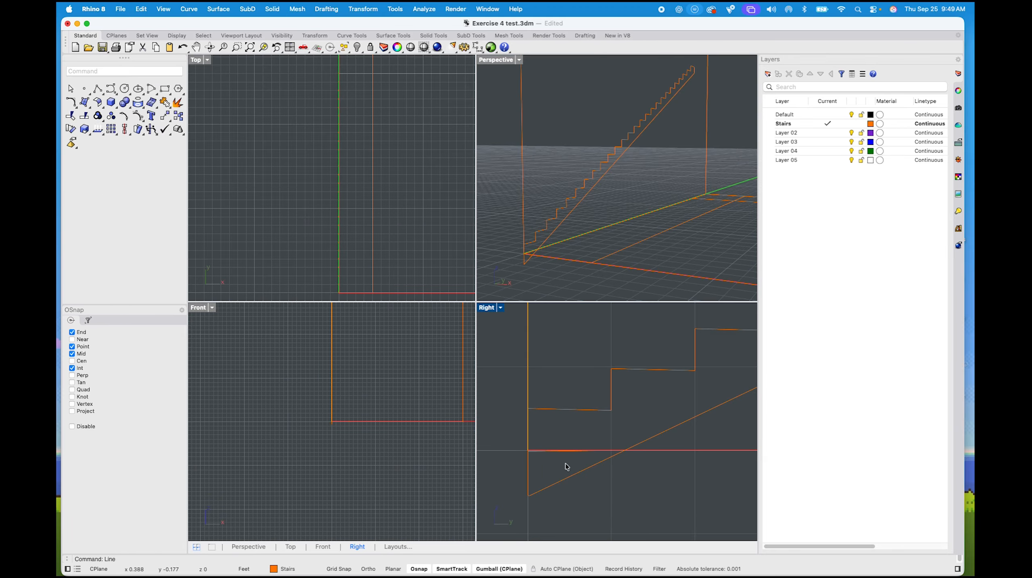
pyautogui.scroll(3, 579, 459)
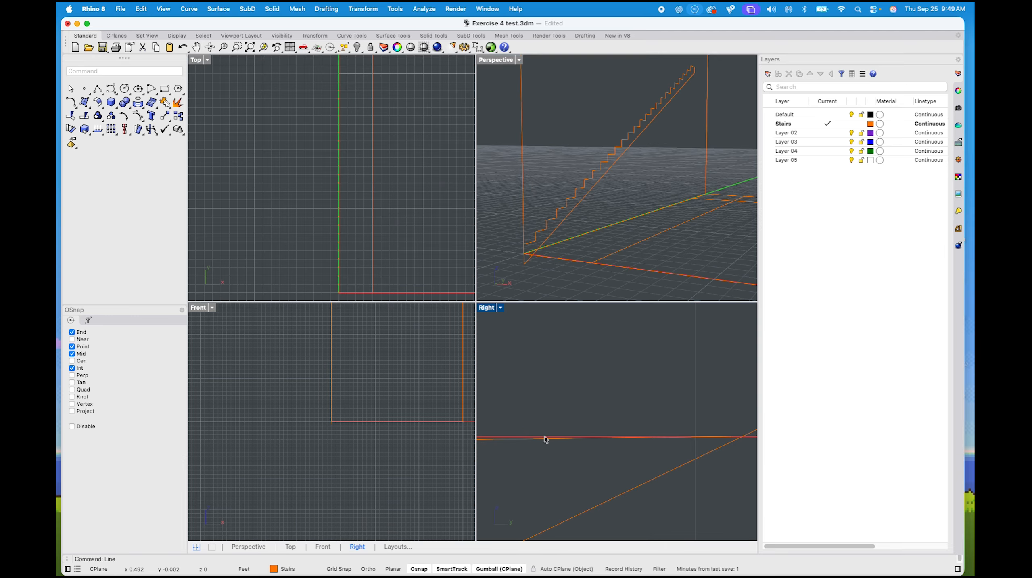
pyautogui.press('super+z')
# Trim away the parts of the first riser and underside line that lie below the frame's ground line
pyautogui.scroll(-3, 558, 403)
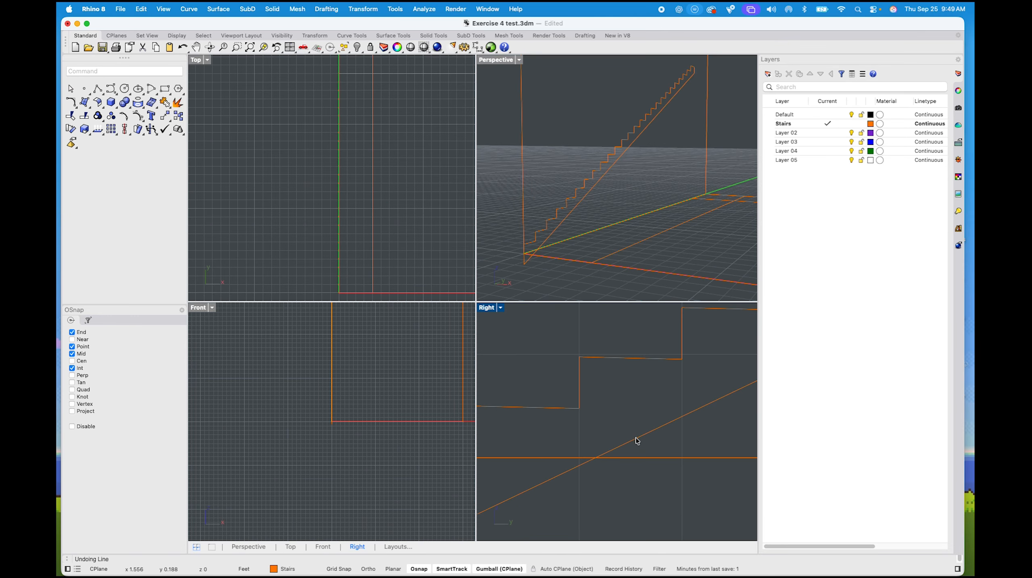
pyautogui.scroll(-3, 655, 443)
pyautogui.moveTo(682, 437); pyautogui.dragTo(538, 368)
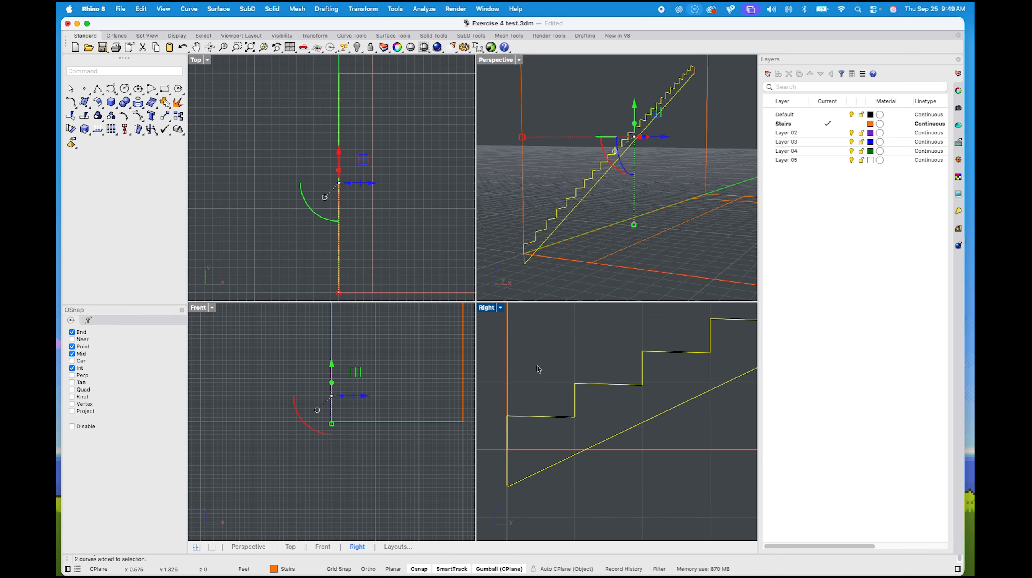
pyautogui.press('Escape')
pyautogui.press('Escape')
pyautogui.moveTo(655, 494); pyautogui.dragTo(494, 387)
pyautogui.write('t')
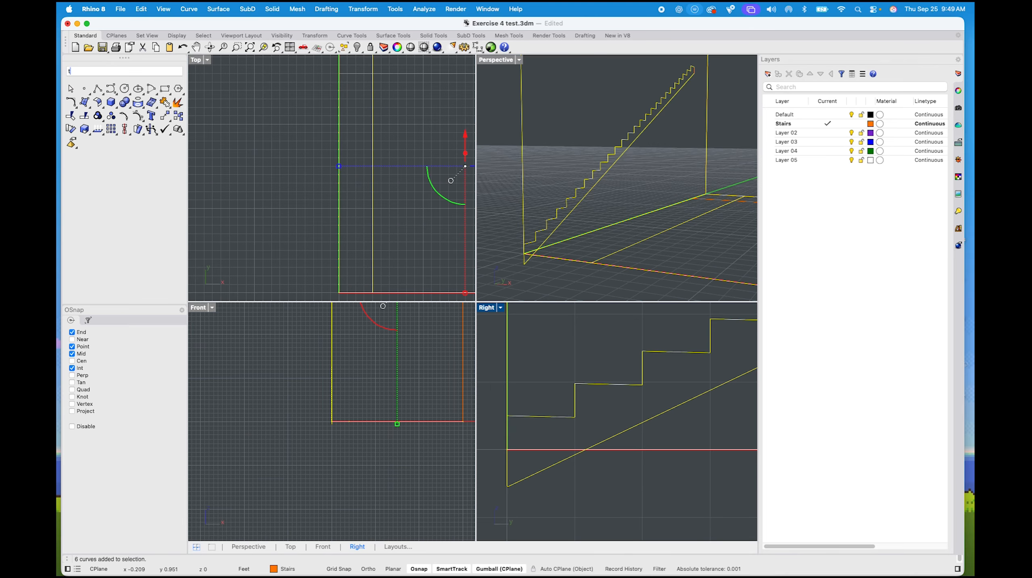
pyautogui.write('rim')
pyautogui.press('Return')
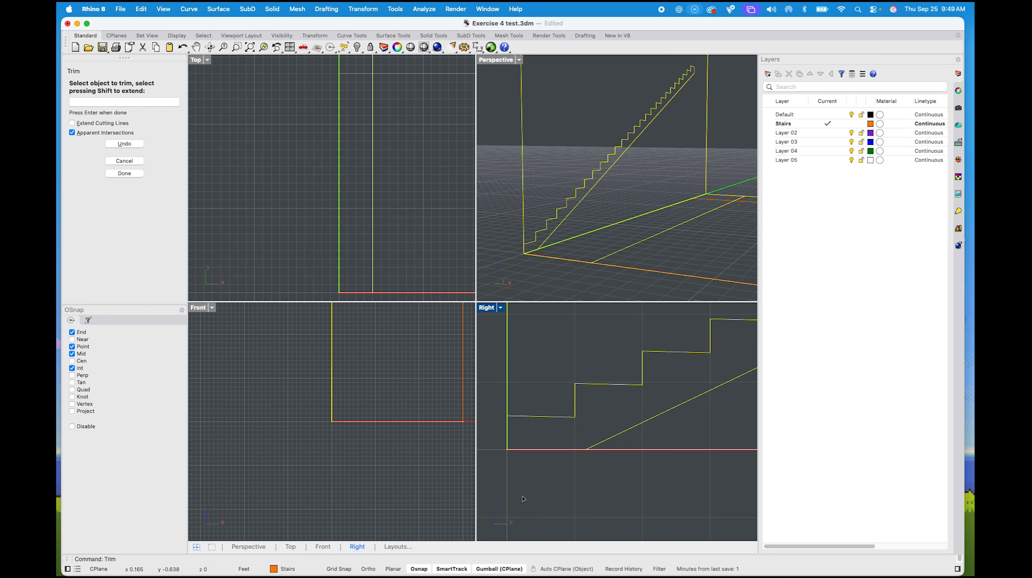
pyautogui.press('Escape')
# Examine the endpoints of the stair profile and underside line at the upper end and at the base
pyautogui.click(612, 438)
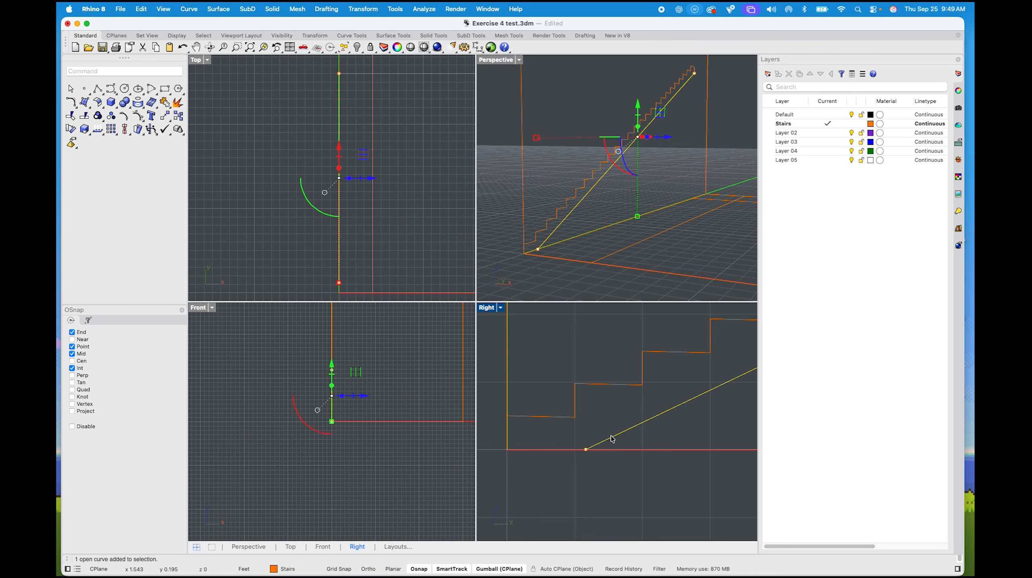
pyautogui.keyDown('shift'); pyautogui.click(559, 417); pyautogui.keyUp('shift')
pyautogui.scroll(-12, 559, 416)
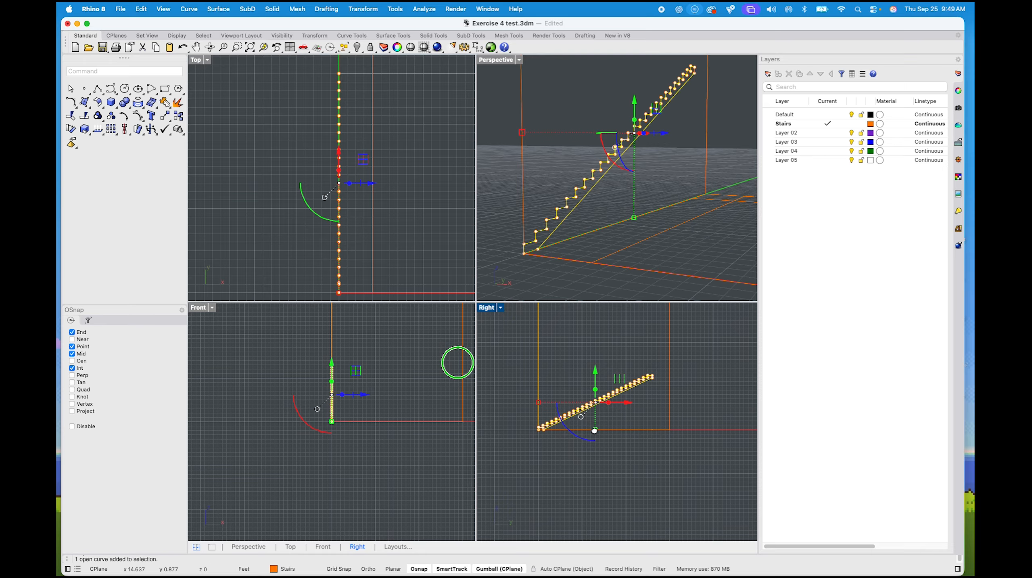
pyautogui.scroll(7, 671, 376)
pyautogui.moveTo(570, 432); pyautogui.dragTo(531, 376)
pyautogui.scroll(-10, 531, 375)
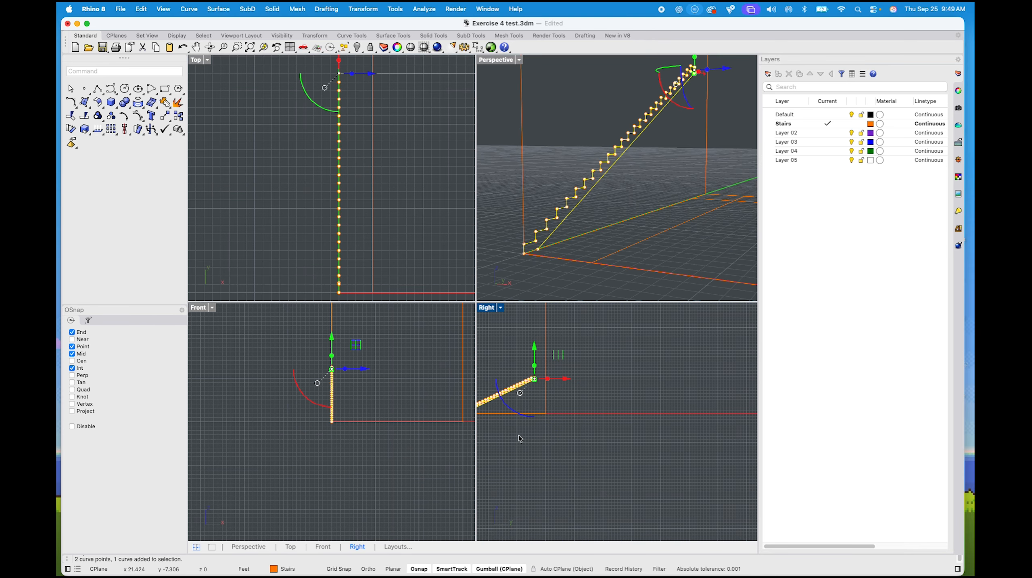
pyautogui.moveTo(518, 435); pyautogui.dragTo(659, 414, button='right')
pyautogui.scroll(8, 594, 389)
pyautogui.moveTo(634, 426); pyautogui.dragTo(538, 411, button='right')
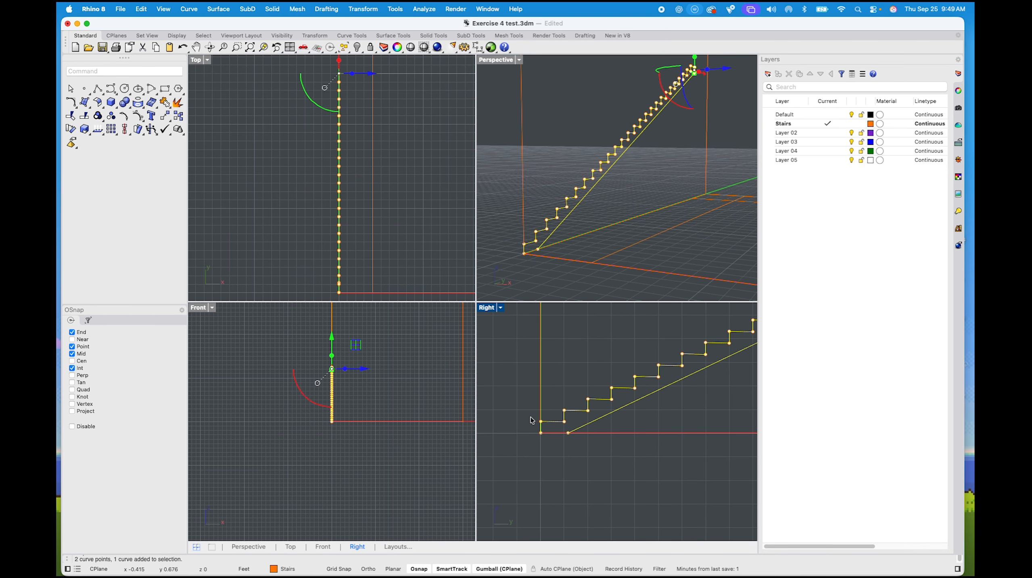
pyautogui.scroll(6, 531, 415)
pyautogui.moveTo(529, 413); pyautogui.dragTo(655, 476)
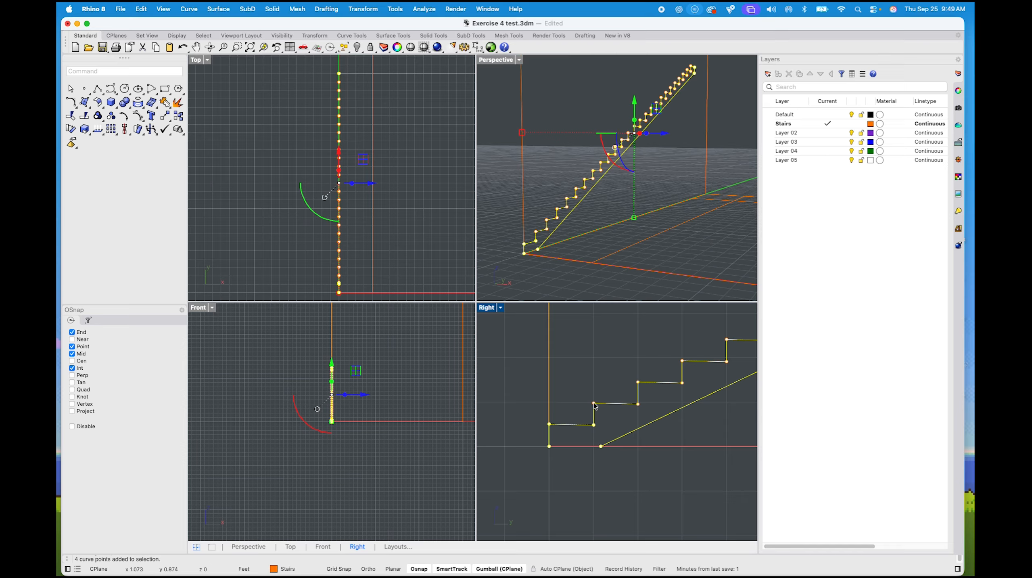
pyautogui.click(566, 285)
pyautogui.scroll(8, 536, 267)
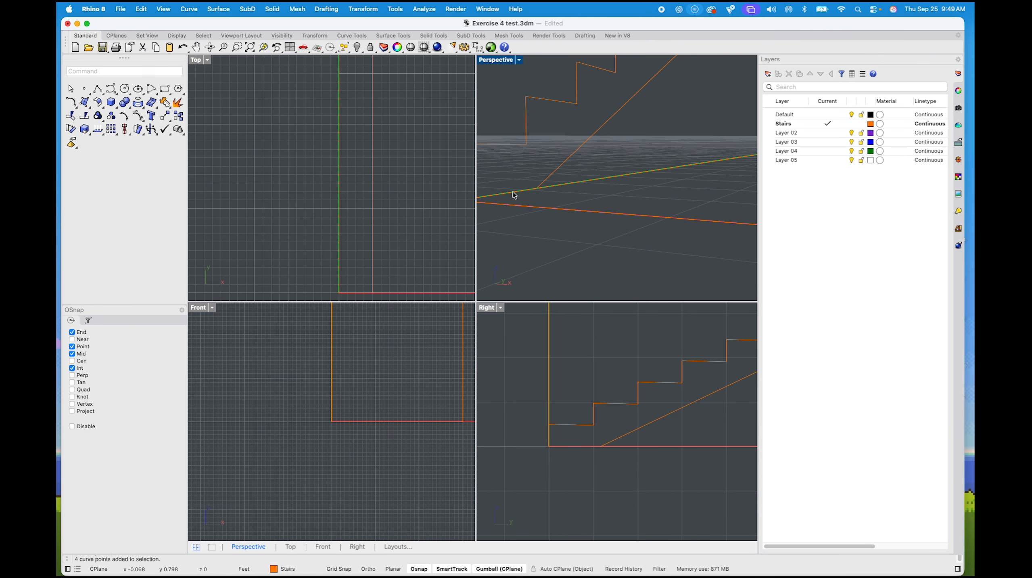
# Draw a line along the ground from the underside line's lower end to the foot of the first riser
pyautogui.keyDown('shift'); pyautogui.moveTo(513, 192); pyautogui.dragTo(582, 211, button='right'); pyautogui.keyUp('shift')
pyautogui.click(624, 228)
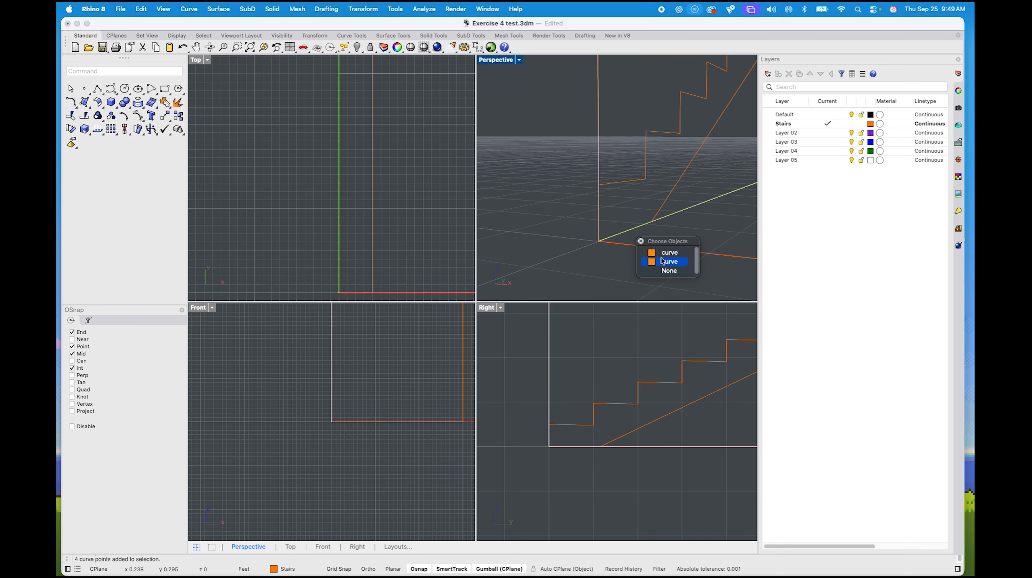
pyautogui.click(668, 270)
pyautogui.keyDown('shift'); pyautogui.moveTo(617, 263); pyautogui.dragTo(627, 258, button='right'); pyautogui.keyUp('shift')
pyautogui.write('line')
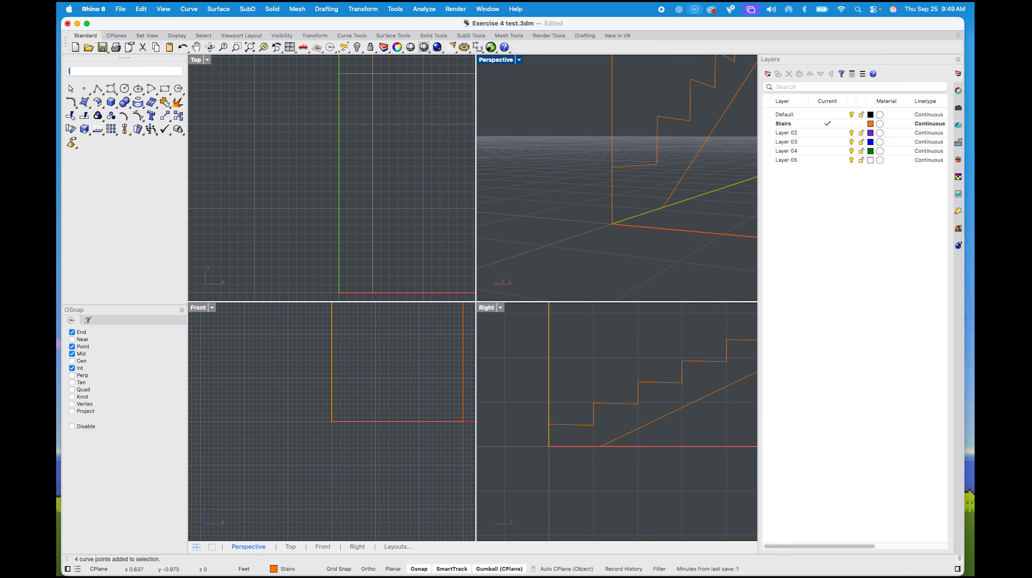
pyautogui.press('Return')
pyautogui.click(660, 207)
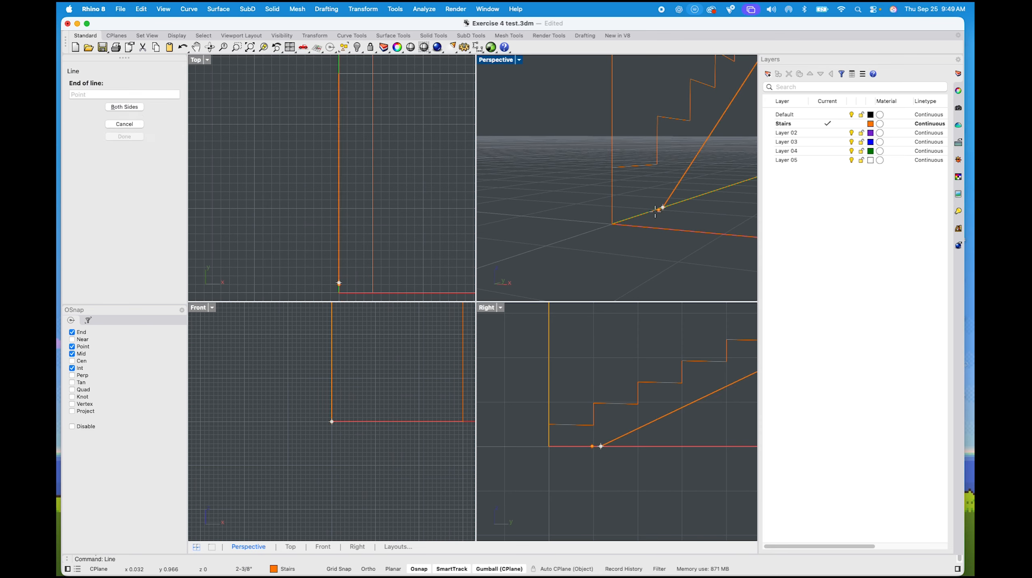
pyautogui.click(612, 224)
# Join the new base line with the stair profile and its underside line
pyautogui.click(644, 214)
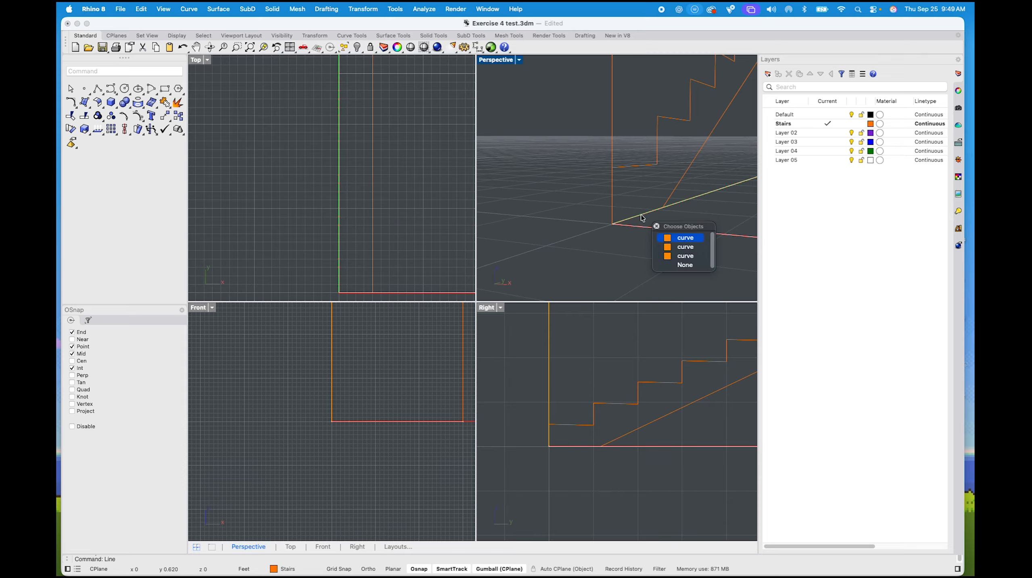
pyautogui.click(681, 256)
pyautogui.keyDown('shift'); pyautogui.click(652, 165); pyautogui.keyUp('shift')
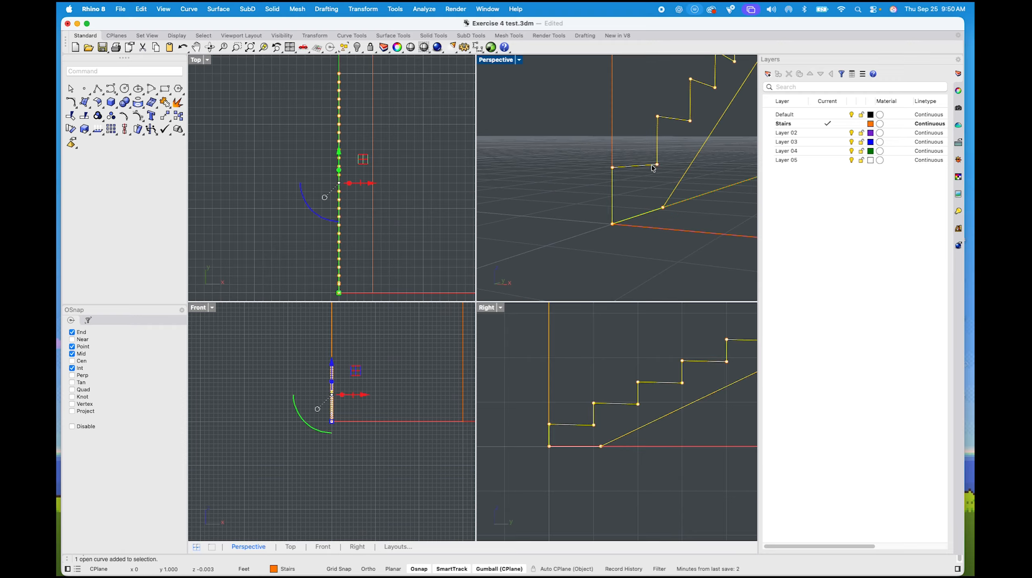
pyautogui.write('join')
pyautogui.press('Return')
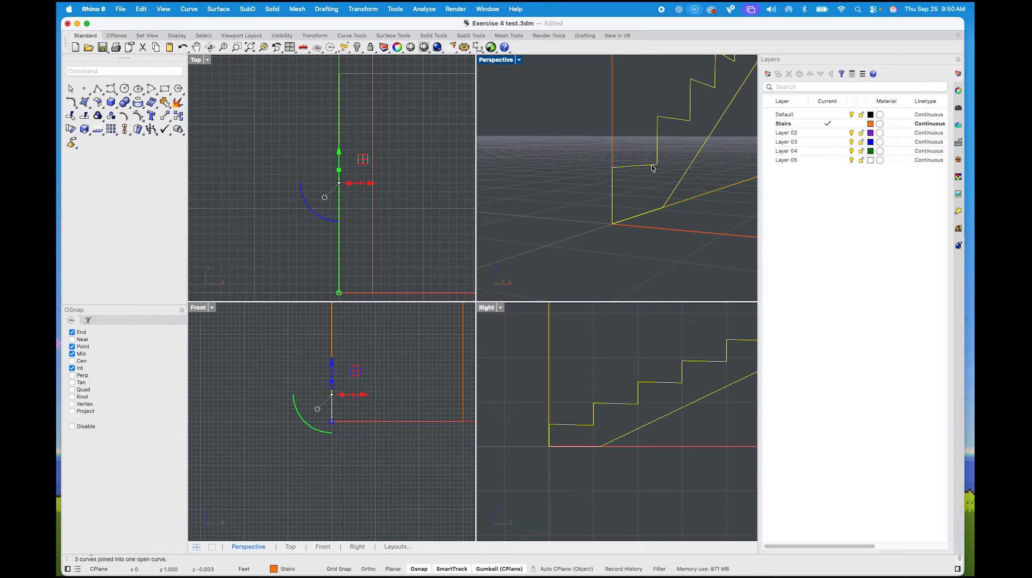
# Check the joined profile's object description with the What command to see whether it is closed
pyautogui.write('what')
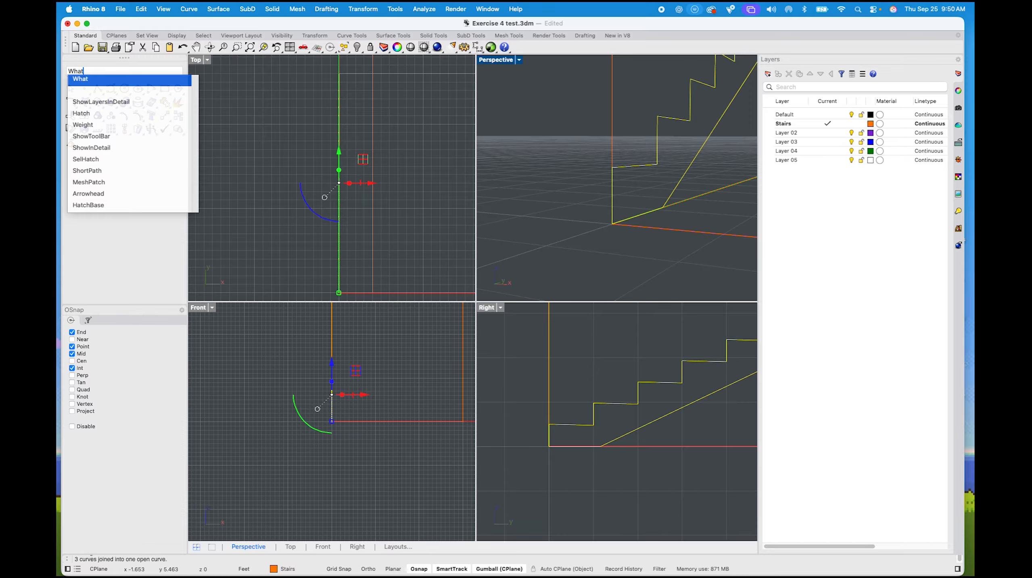
pyautogui.press('Return')
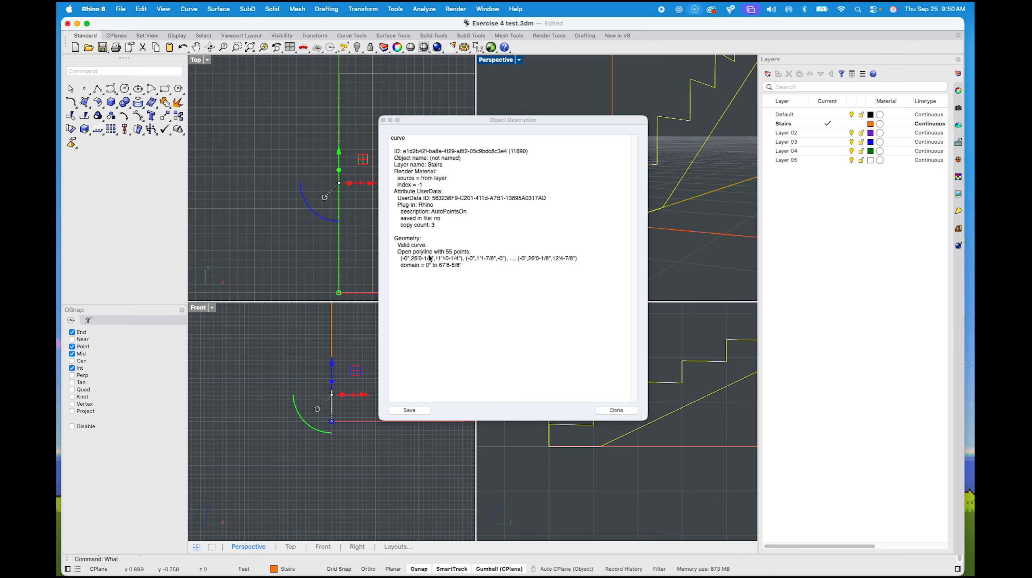
pyautogui.click(633, 416)
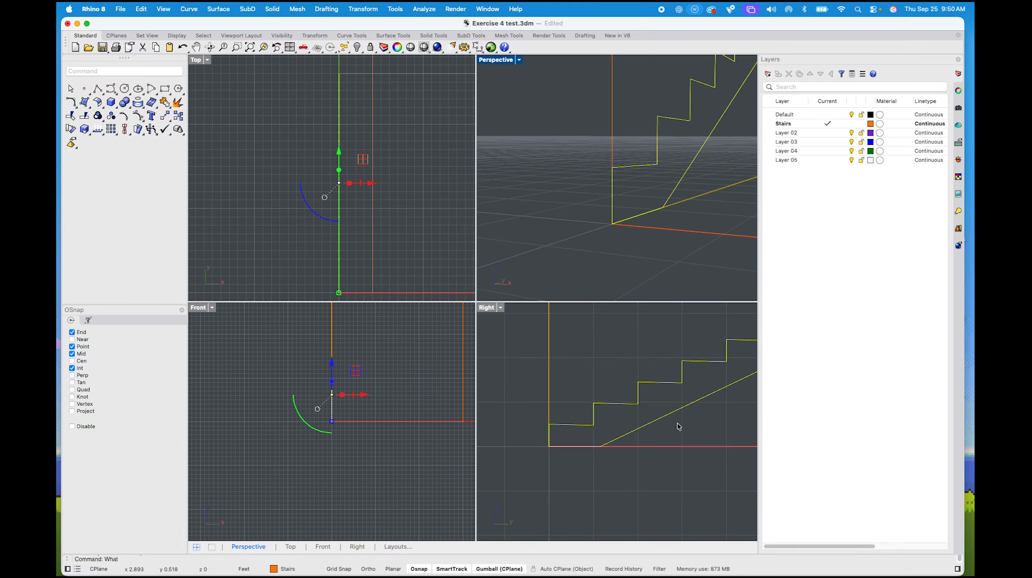
# Close the joined stair profile with the CloseCrv command
pyautogui.click(682, 426)
pyautogui.click(574, 413)
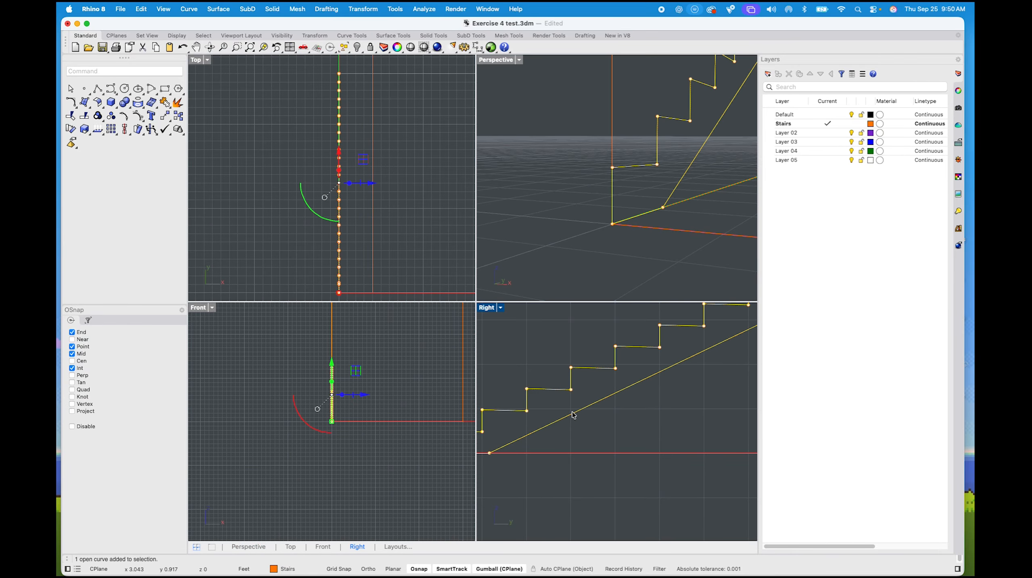
pyautogui.write('Close')
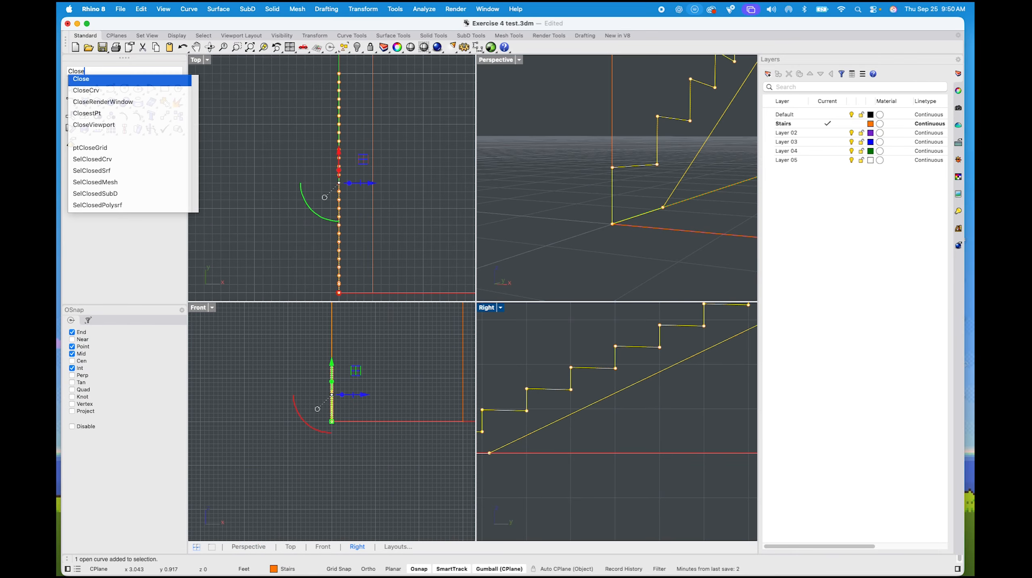
pyautogui.press('Down')
pyautogui.press('Return')
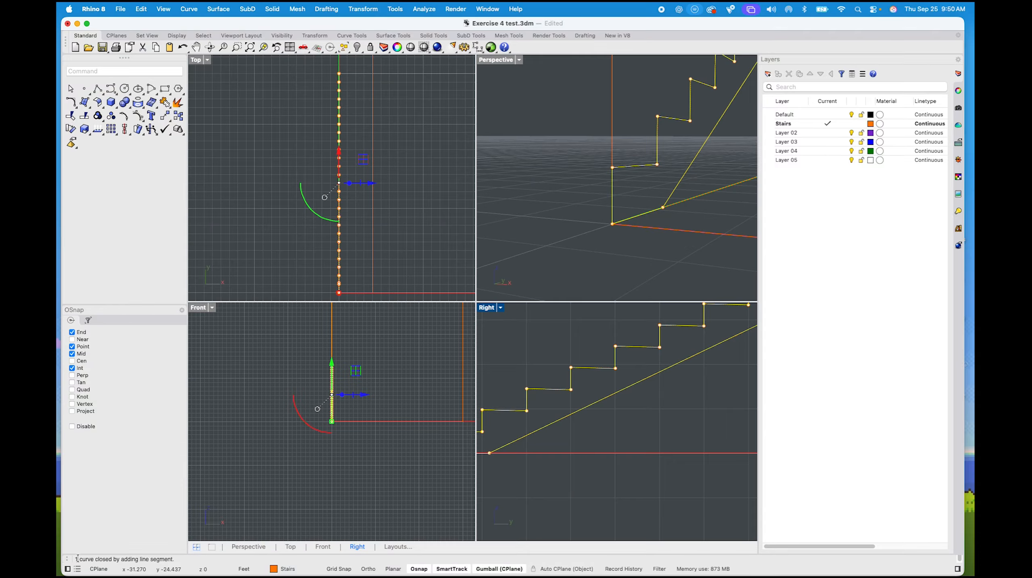
pyautogui.click(519, 372)
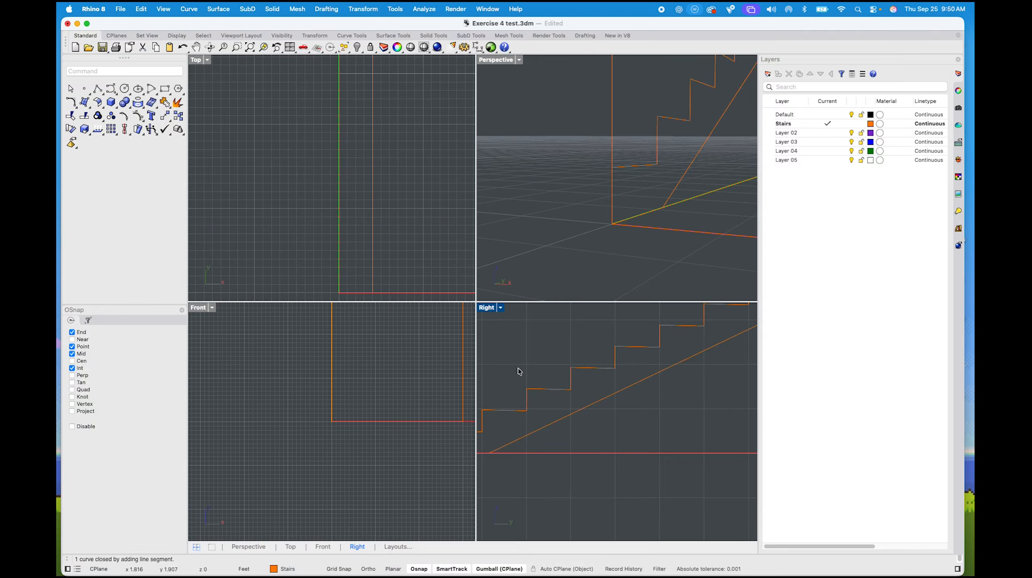
# Enlarge the Perspective viewport and frame the whole closed stair profile from its lower end
pyautogui.scroll(-5, 546, 364)
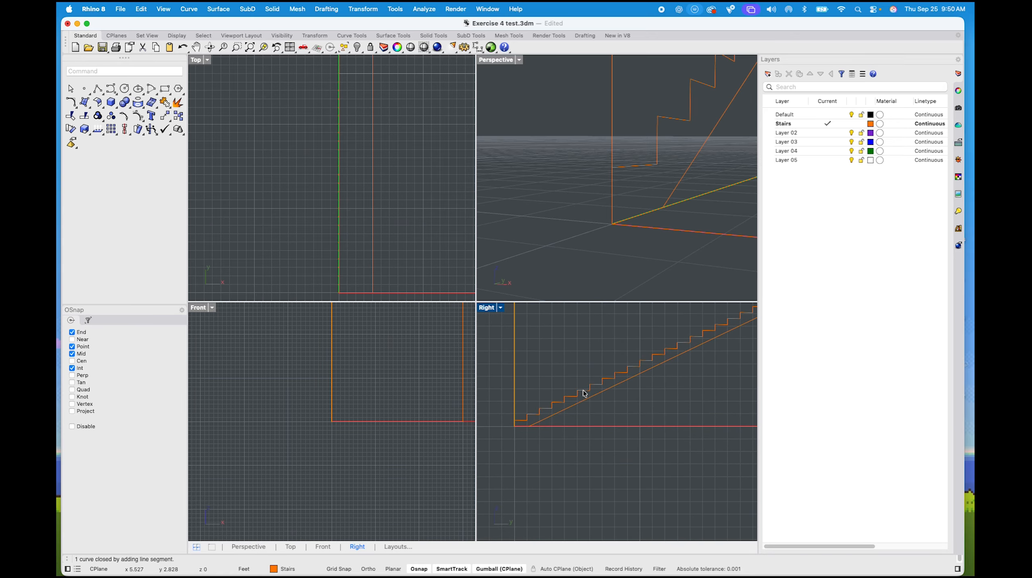
pyautogui.click(583, 393)
pyautogui.moveTo(625, 198); pyautogui.dragTo(560, 237, button='right')
pyautogui.scroll(-6, 598, 192)
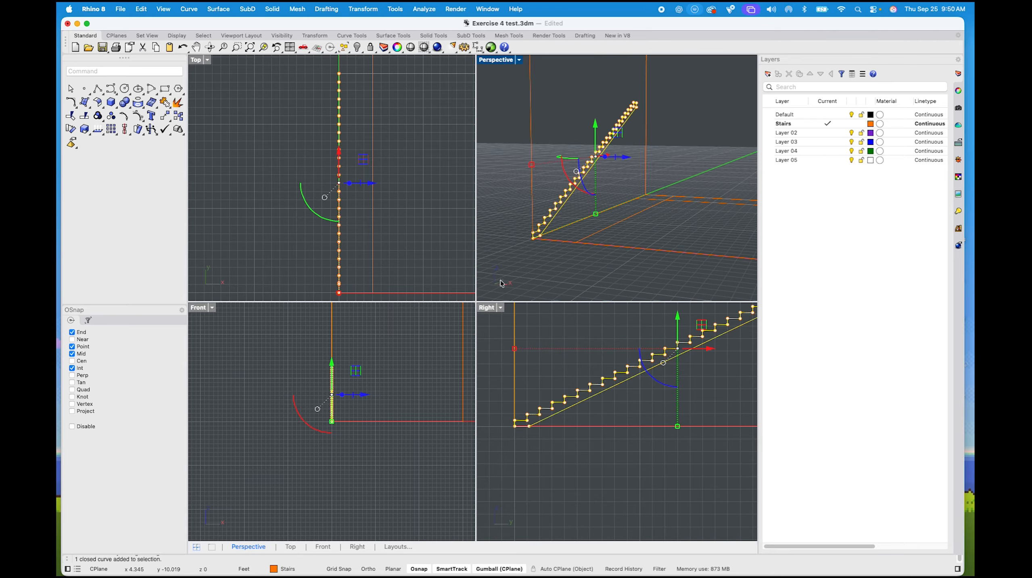
pyautogui.moveTo(475, 301); pyautogui.dragTo(469, 388)
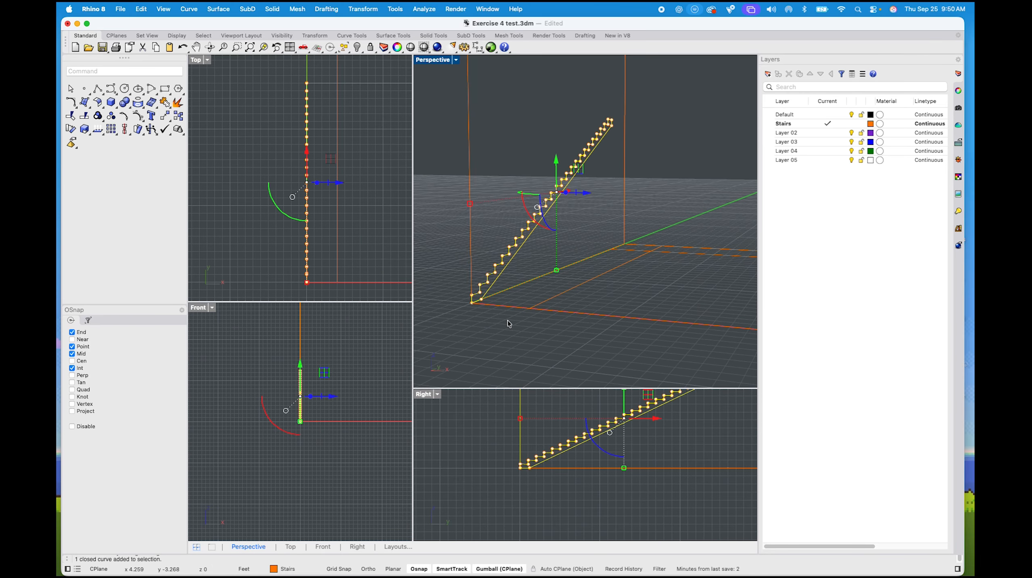
pyautogui.click(507, 320)
pyautogui.moveTo(509, 320); pyautogui.dragTo(536, 330, button='right')
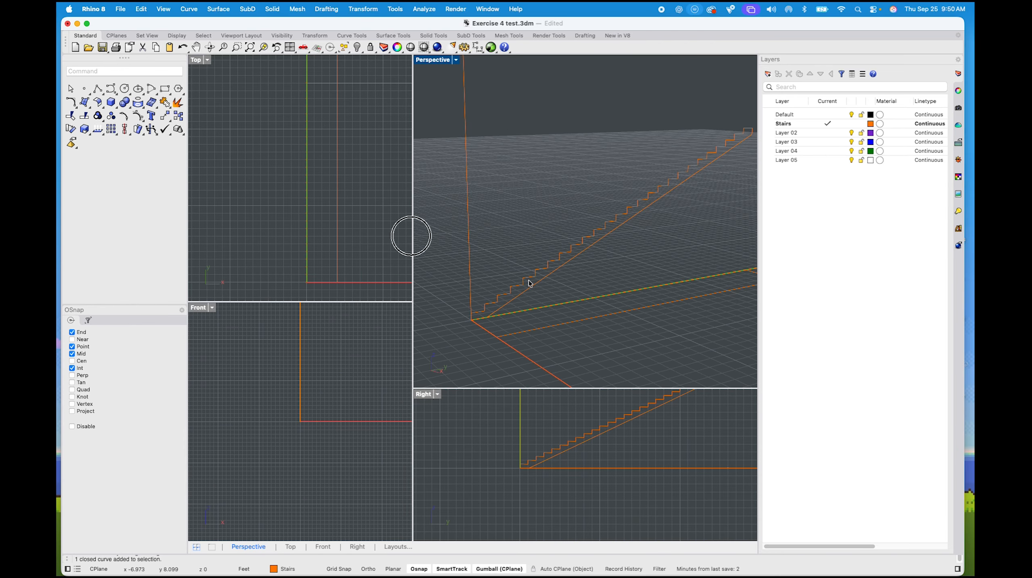
# Extrude the closed stair profile with ExtrudeCrv as a solid 4' wide, ending at the frame's inner line
pyautogui.click(530, 283)
pyautogui.write('ex')
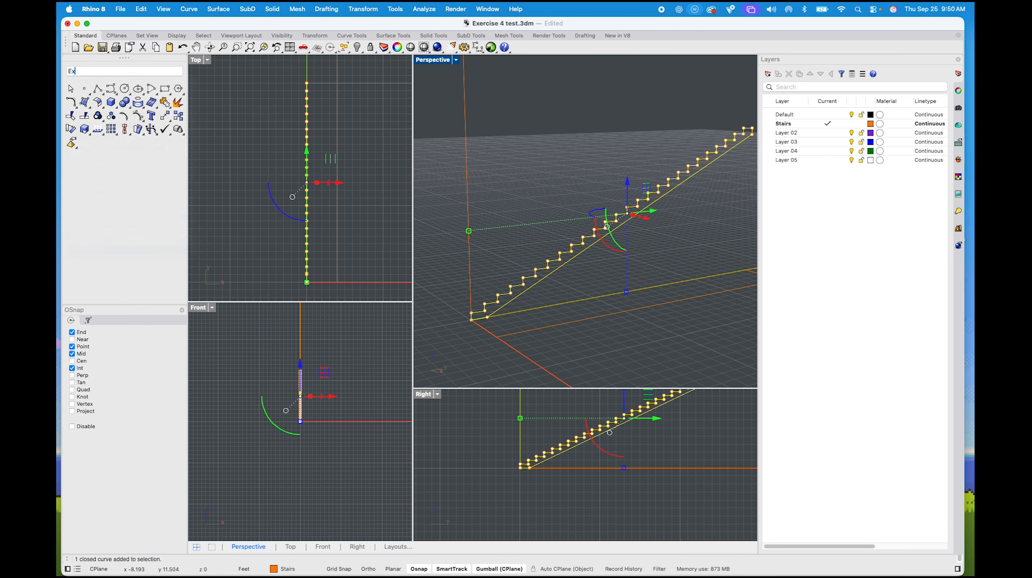
pyautogui.write('trudecrv')
pyautogui.press('Return')
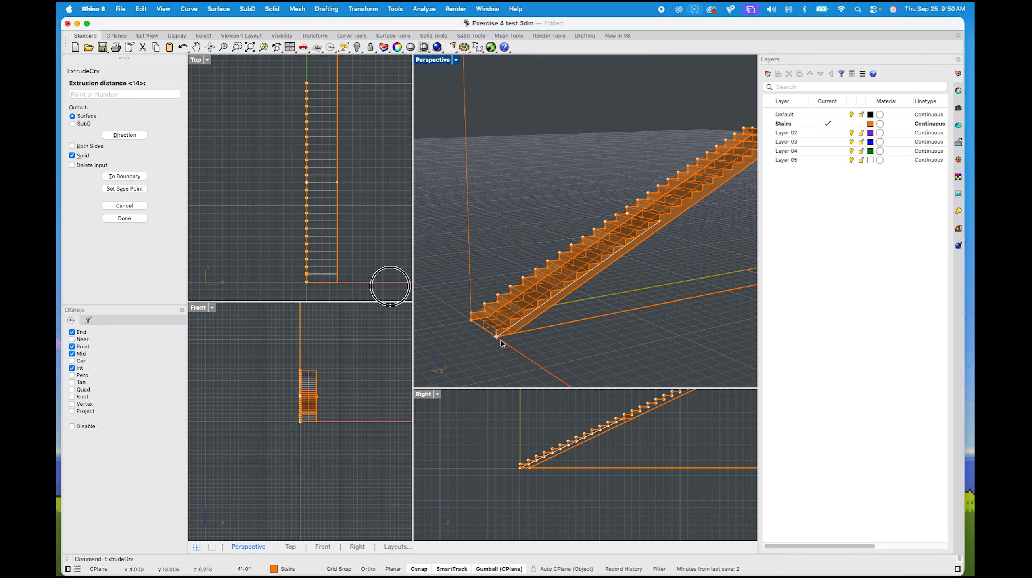
pyautogui.click(501, 343)
pyautogui.moveTo(575, 322); pyautogui.dragTo(581, 355, button='right')
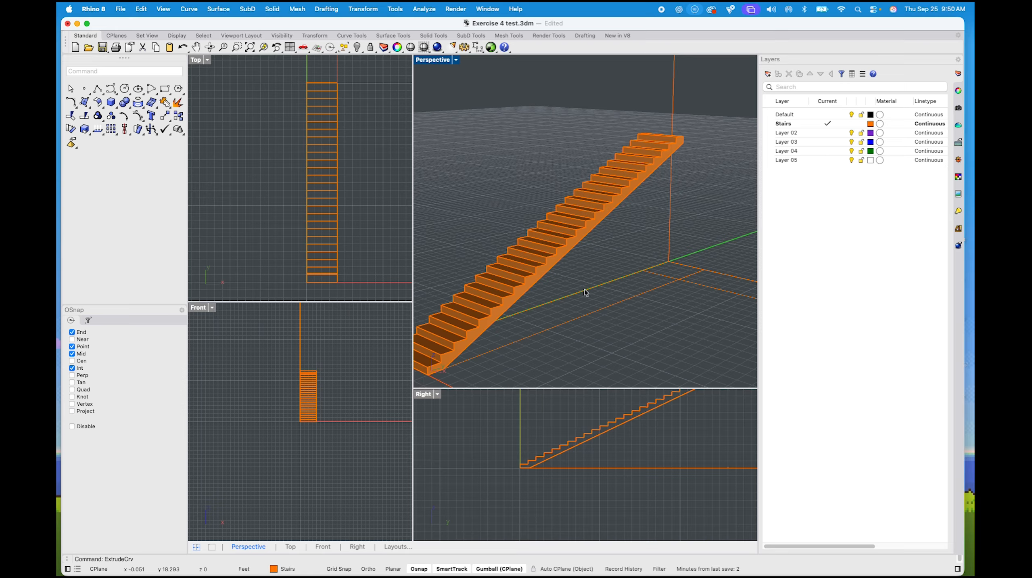
pyautogui.moveTo(586, 293); pyautogui.dragTo(641, 240, button='right')
pyautogui.scroll(10, 432, 229)
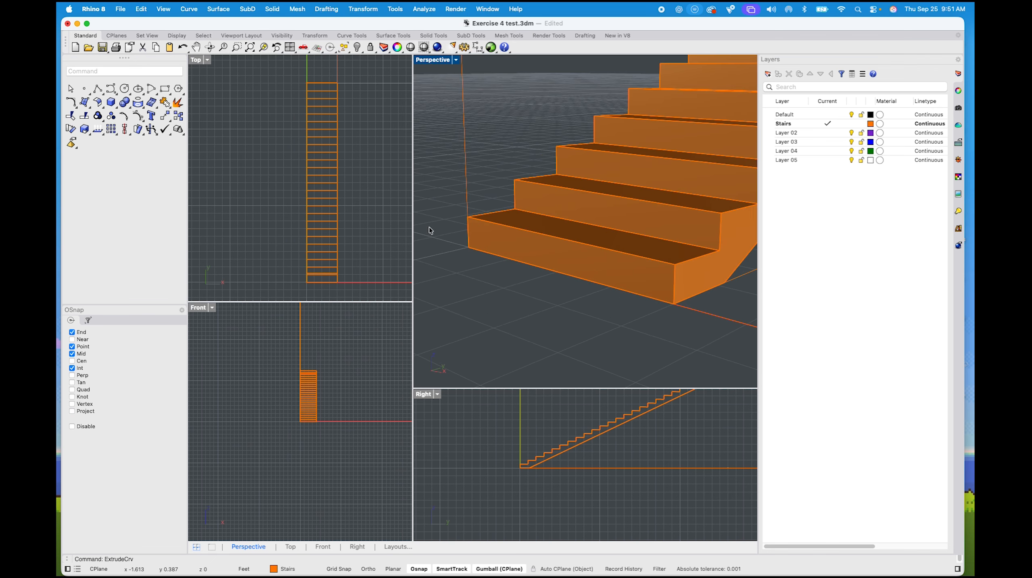
pyautogui.keyDown('shift'); pyautogui.moveTo(554, 232); pyautogui.dragTo(548, 252, button='right'); pyautogui.keyUp('shift')
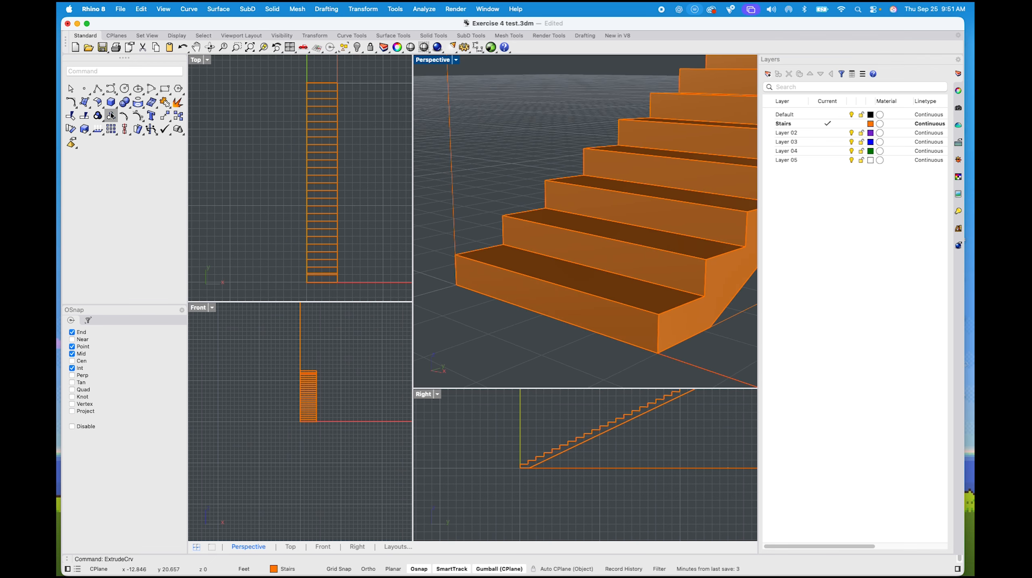
# Copy the stair profile curve in place and move the copy along the X axis clear of the solid stairs
pyautogui.click(517, 214)
pyautogui.click(581, 234)
pyautogui.scroll(-5, 581, 234)
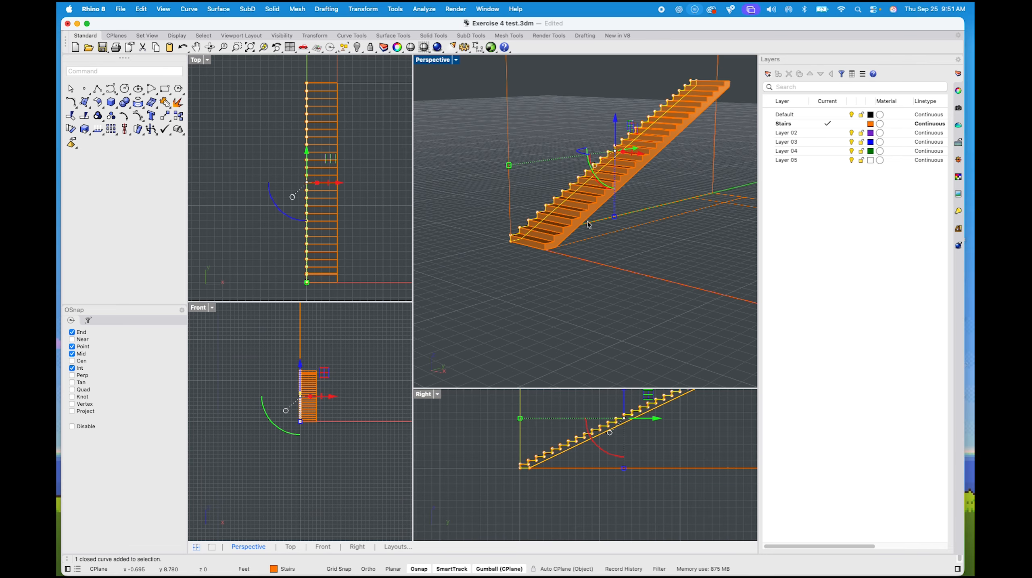
pyautogui.write('copy')
pyautogui.press('Return')
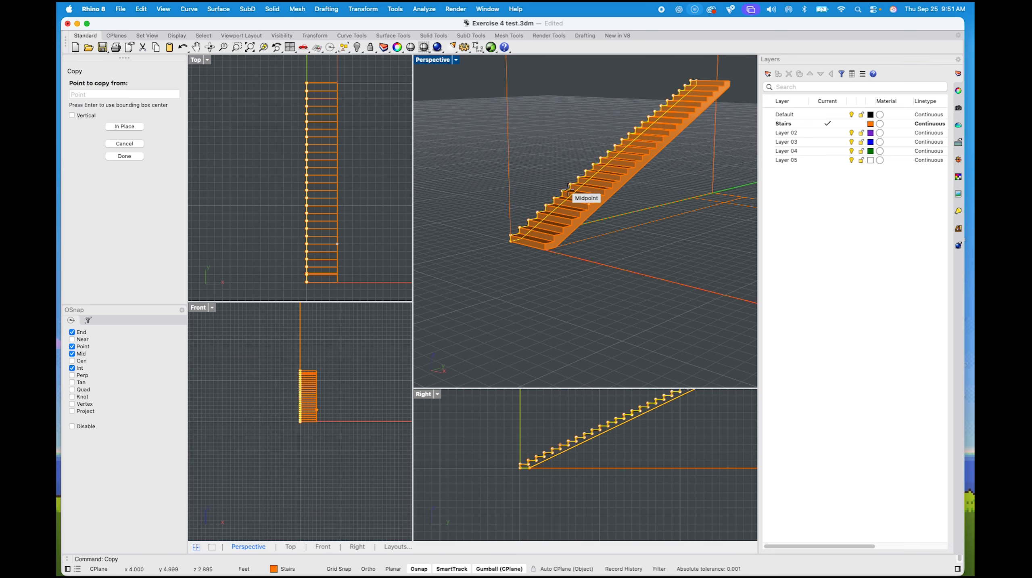
pyautogui.click(118, 128)
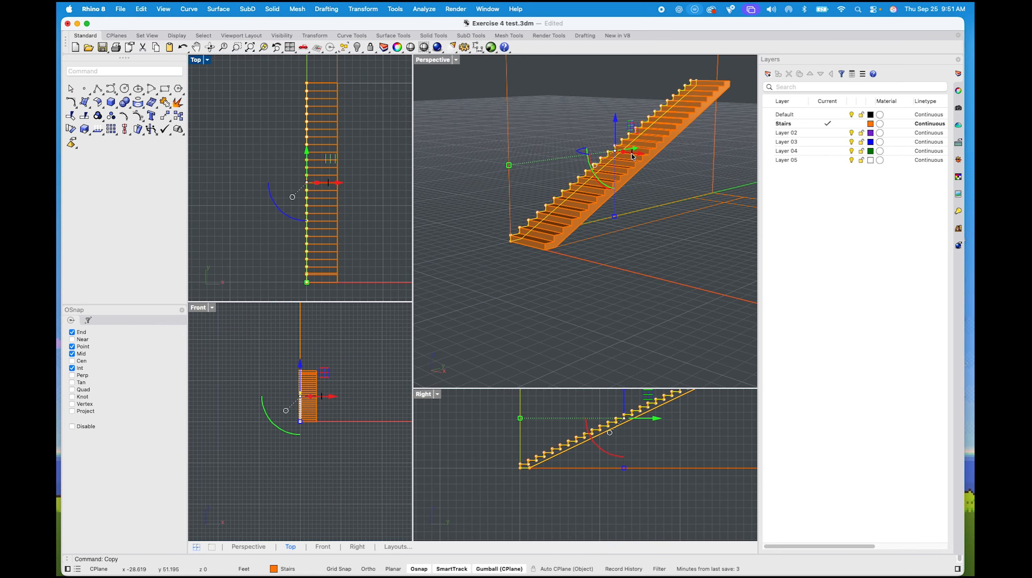
pyautogui.moveTo(632, 153); pyautogui.dragTo(721, 167)
pyautogui.click(710, 265)
pyautogui.keyDown('shift'); pyautogui.moveTo(695, 271); pyautogui.dragTo(687, 272, button='right'); pyautogui.keyUp('shift')
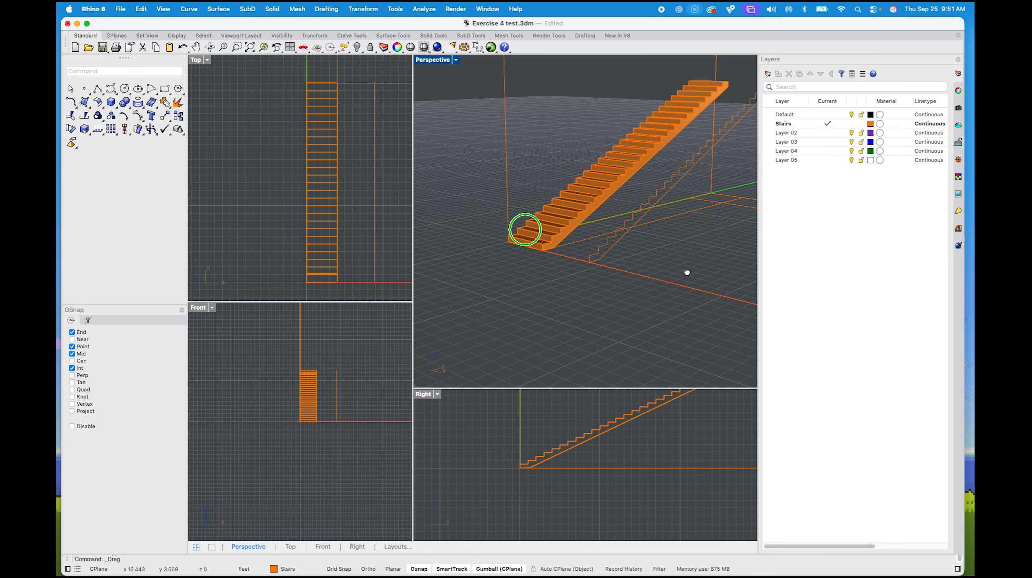
# Slant the first four risers of the copied profile by moving their foot points inward along the Y axis
pyautogui.scroll(8, 588, 275)
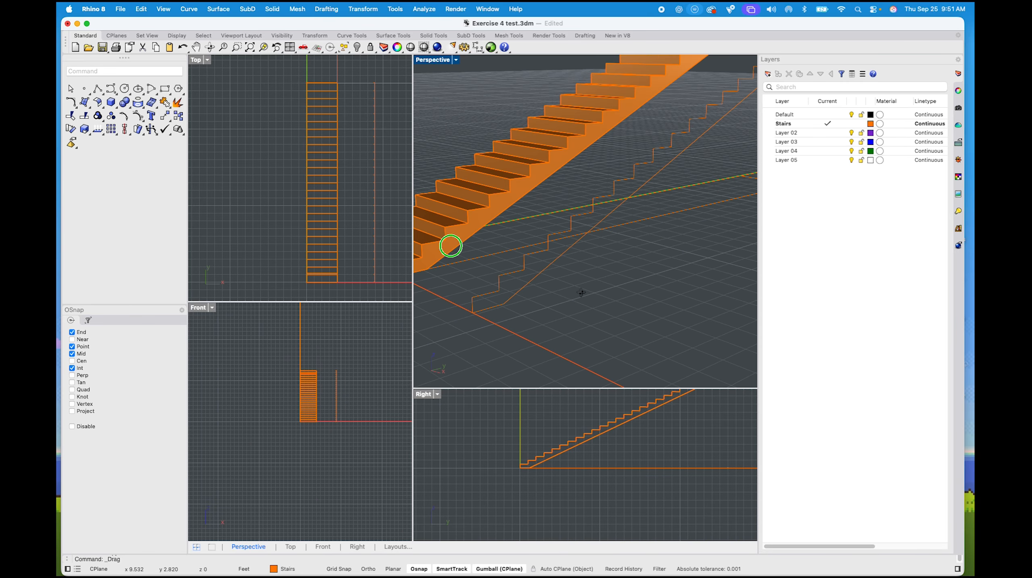
pyautogui.scroll(2, 581, 292)
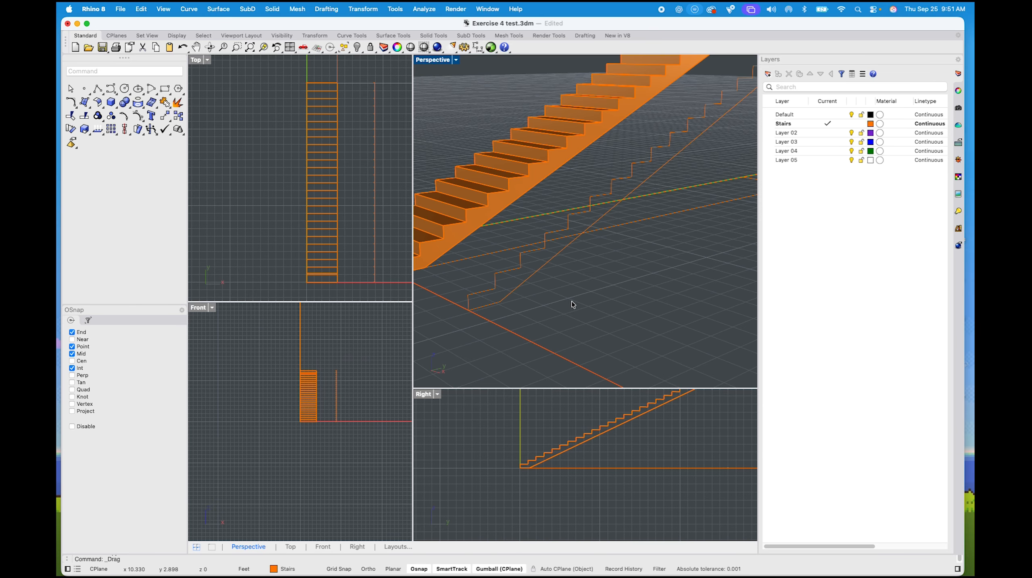
pyautogui.click(562, 300)
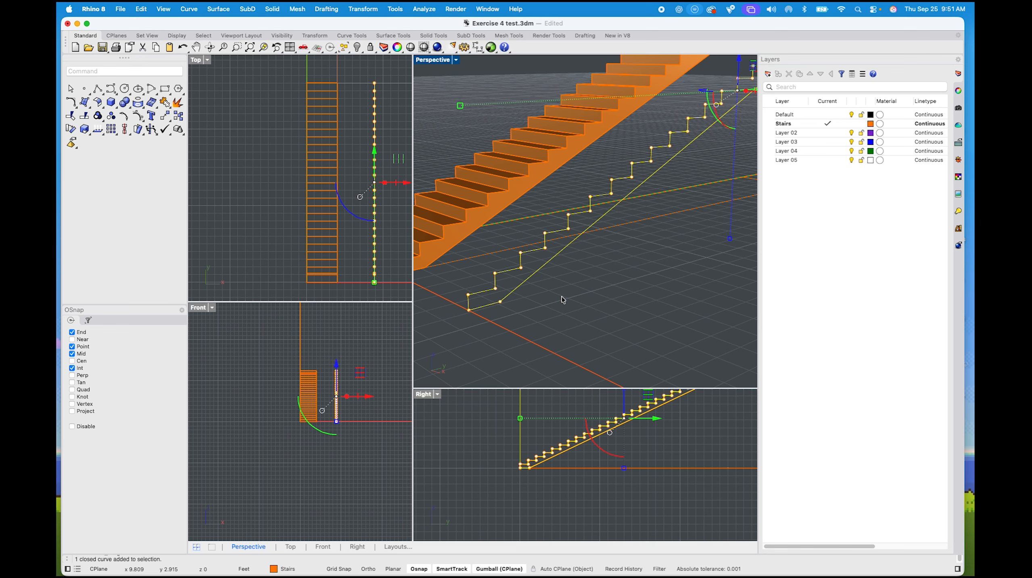
pyautogui.click(560, 299)
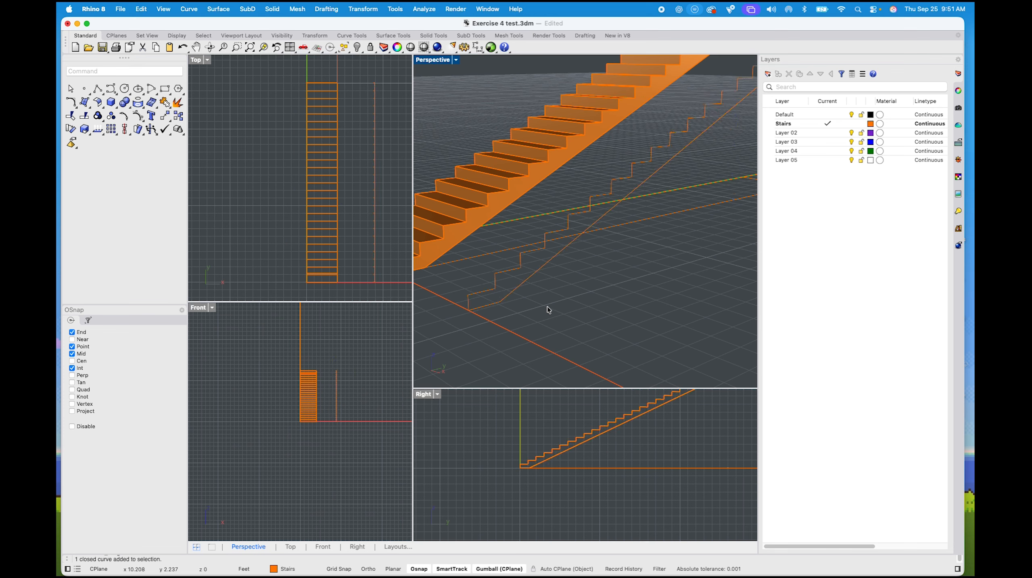
pyautogui.click(477, 292)
pyautogui.scroll(5, 479, 295)
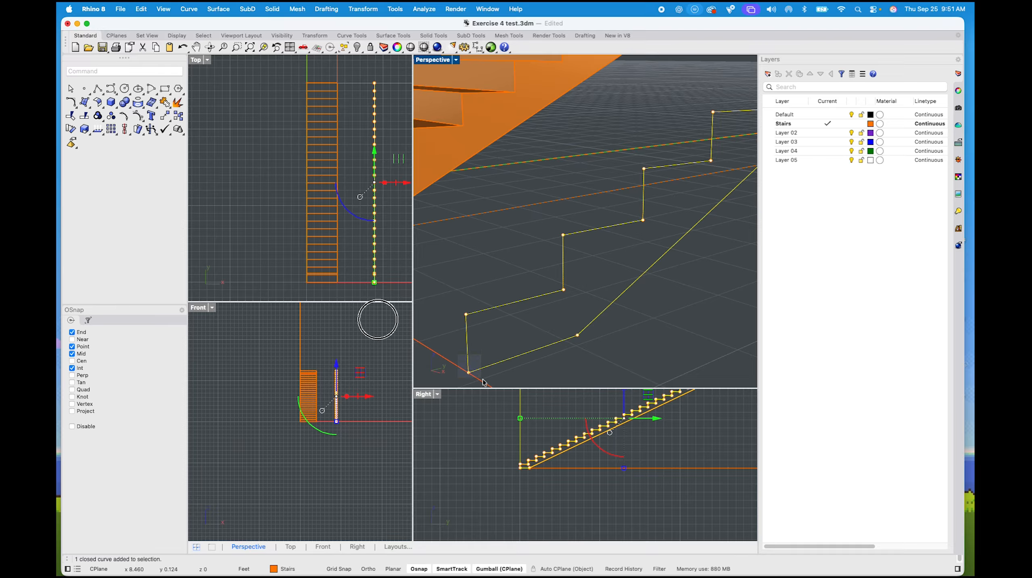
pyautogui.moveTo(458, 355); pyautogui.dragTo(491, 385)
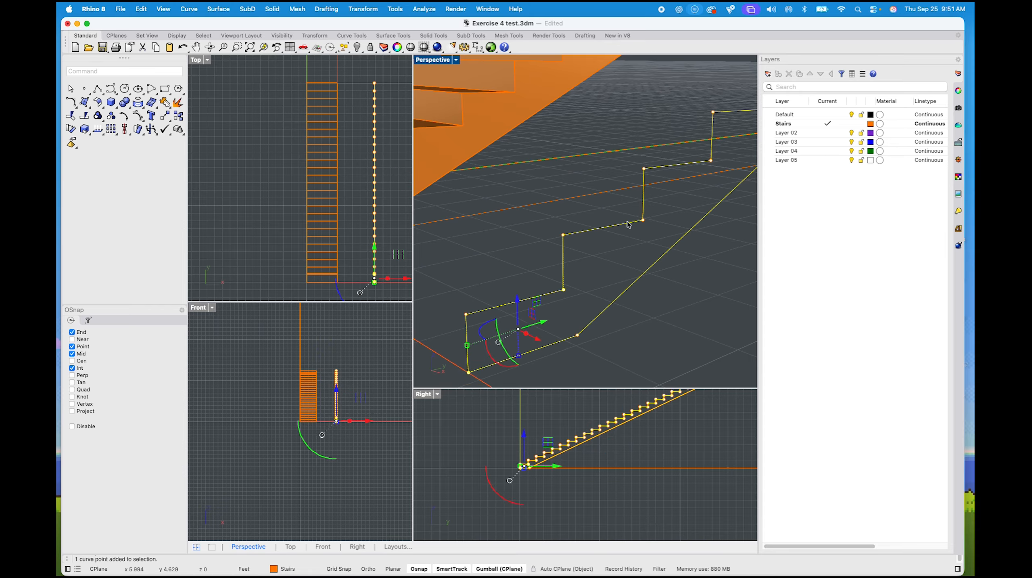
pyautogui.moveTo(628, 207); pyautogui.dragTo(641, 247)
pyautogui.click(671, 303)
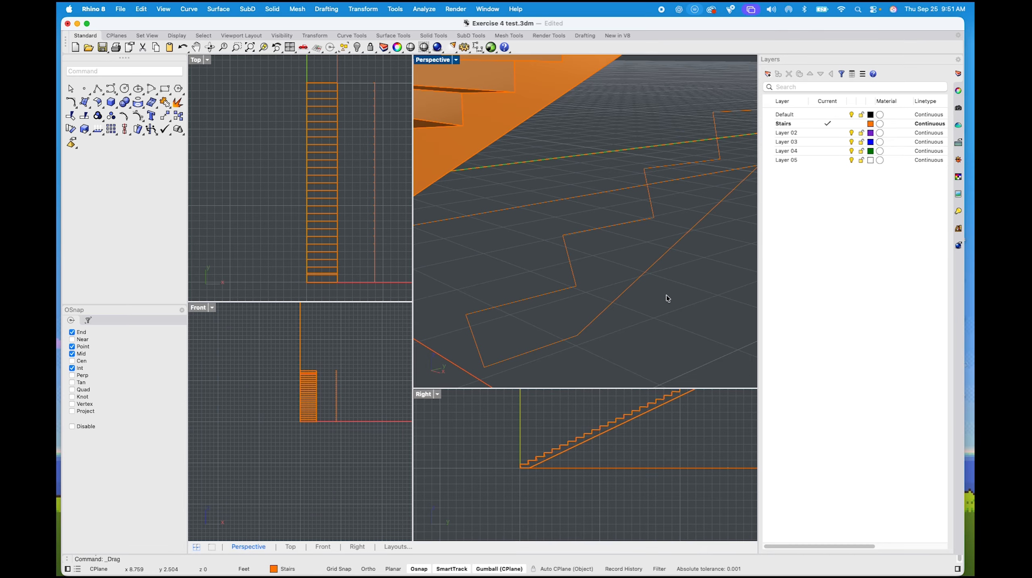
pyautogui.moveTo(666, 295); pyautogui.dragTo(573, 296, button='right')
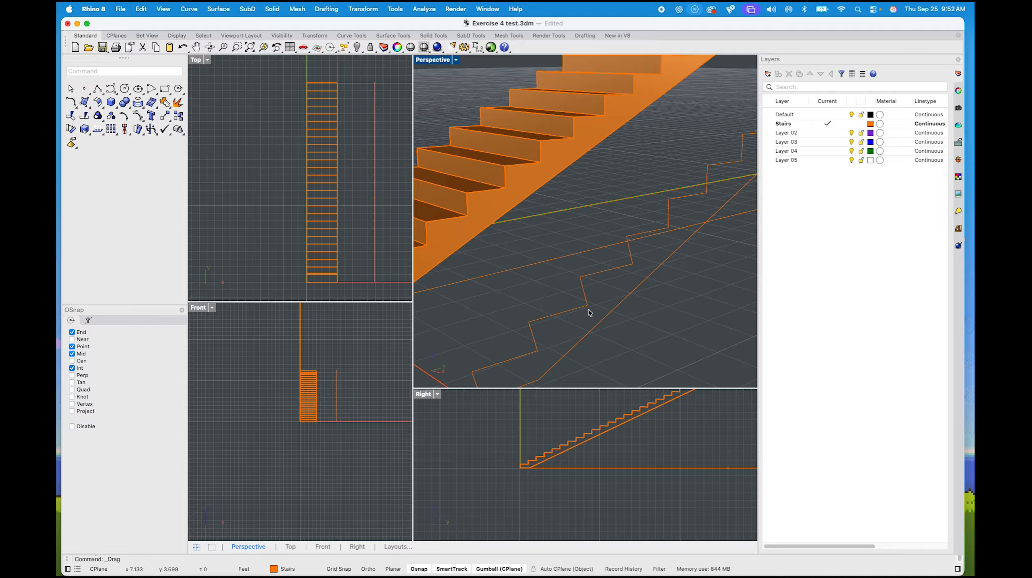
pyautogui.scroll(-5, 615, 327)
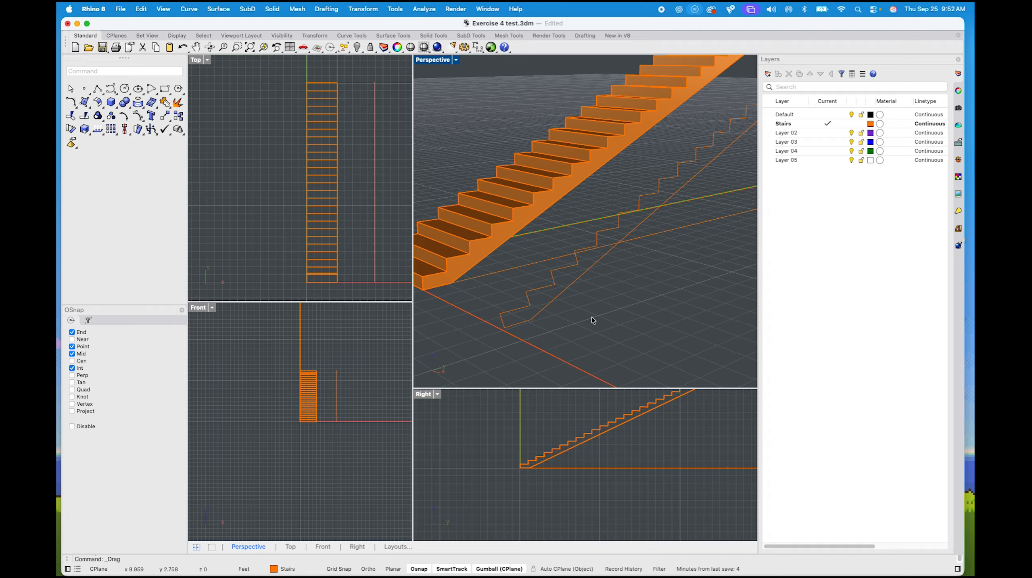
# Extrude the copied slanted-riser profile with ExtrudeCrv as a solid 2" thick
pyautogui.click(544, 292)
pyautogui.scroll(3, 546, 301)
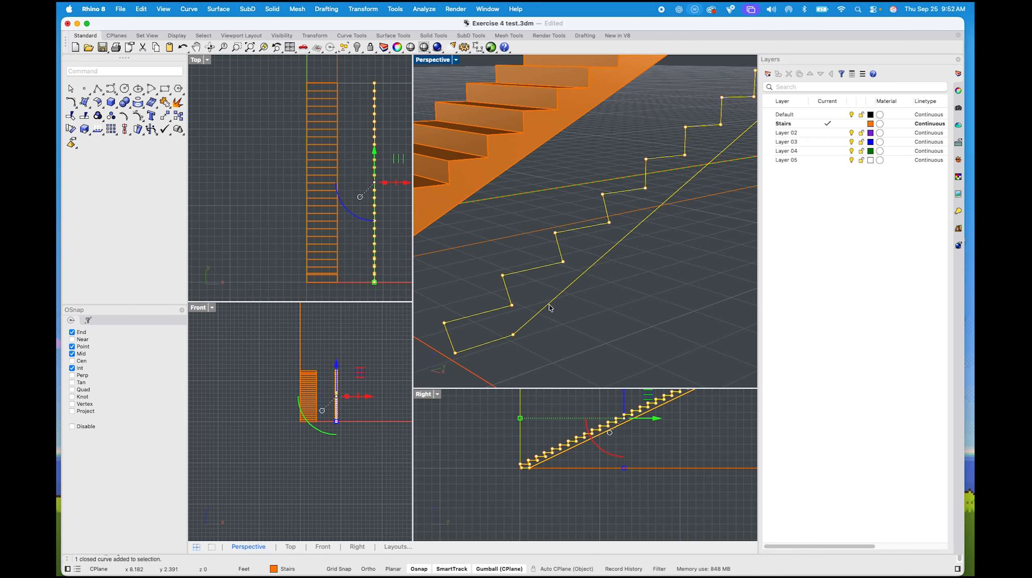
pyautogui.write('e')
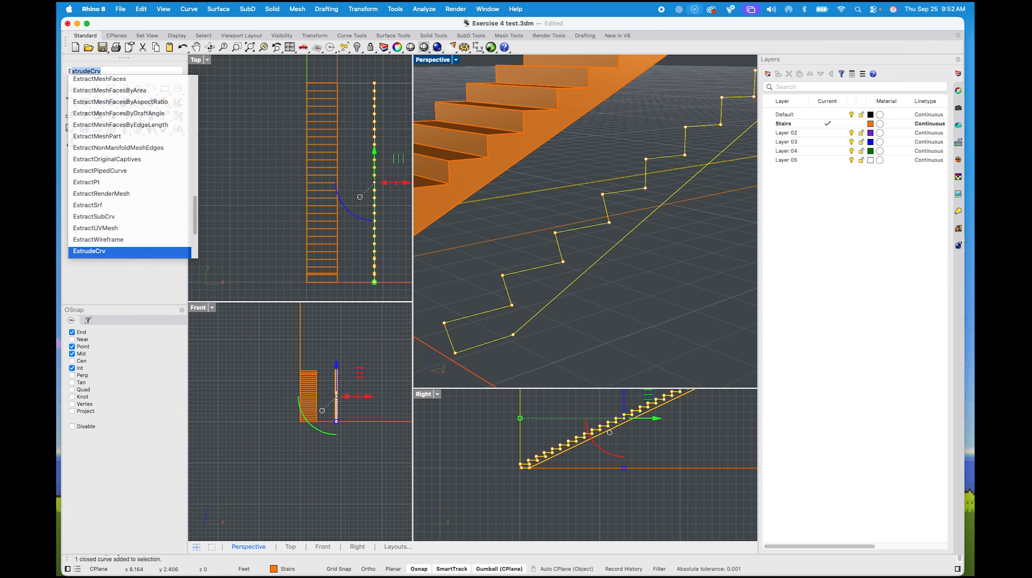
pyautogui.write('xtrudeCrv')
pyautogui.press('Return')
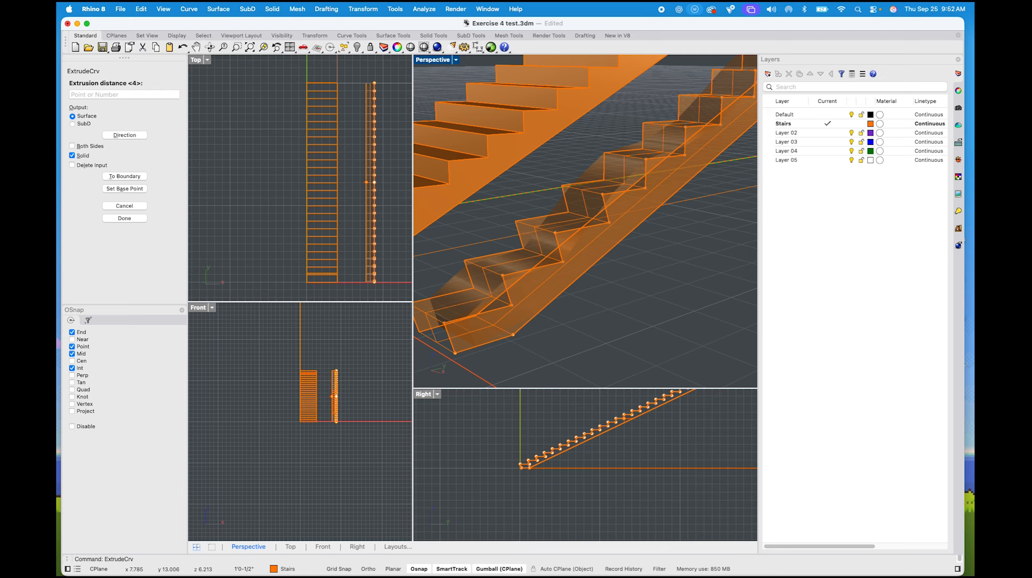
pyautogui.write('2"')
pyautogui.press('Return')
pyautogui.click(724, 266)
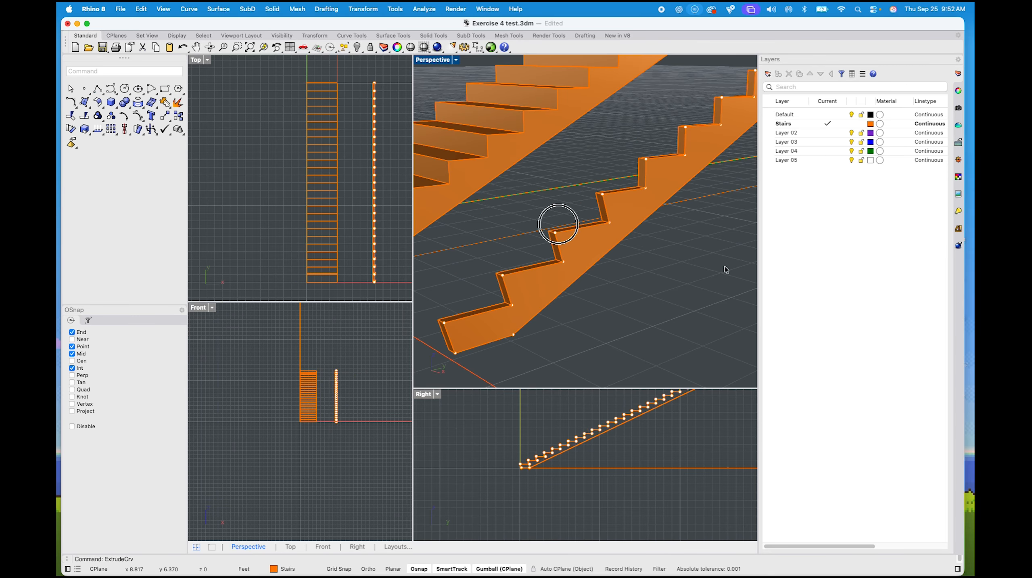
pyautogui.moveTo(725, 266)
pyautogui.keyDown('shift'); pyautogui.mouseDown(button='right')
pyautogui.moveTo(587, 303)
pyautogui.moveTo(631, 304)
pyautogui.moveTo(472, 318)
pyautogui.moveTo(577, 304)
pyautogui.moveTo(553, 316)
pyautogui.moveTo(593, 302)
pyautogui.mouseUp(button='right'); pyautogui.keyUp('shift')
pyautogui.scroll(-5, 490, 317)
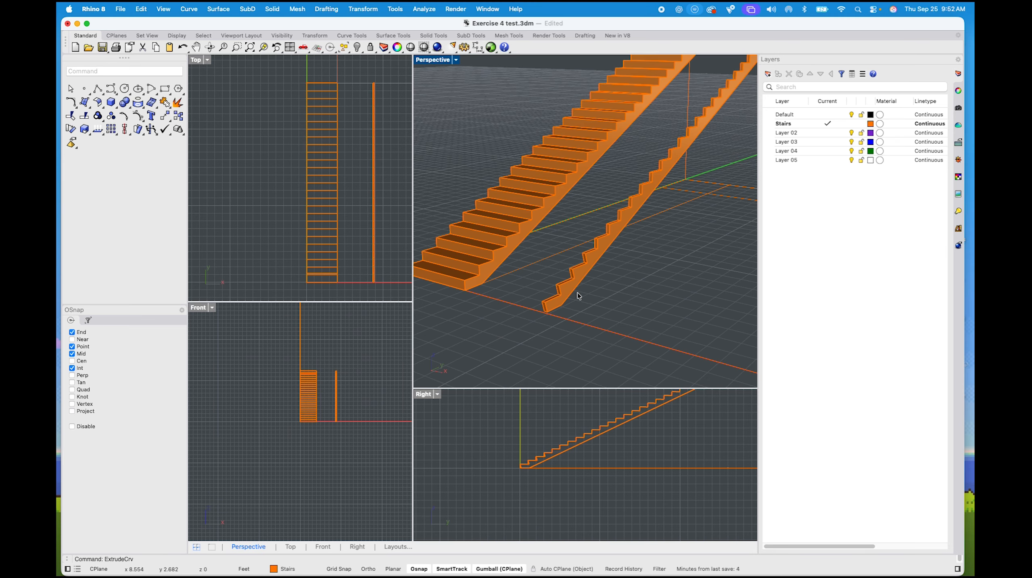
pyautogui.scroll(5, 578, 294)
pyautogui.moveTo(613, 308); pyautogui.dragTo(575, 295, button='right')
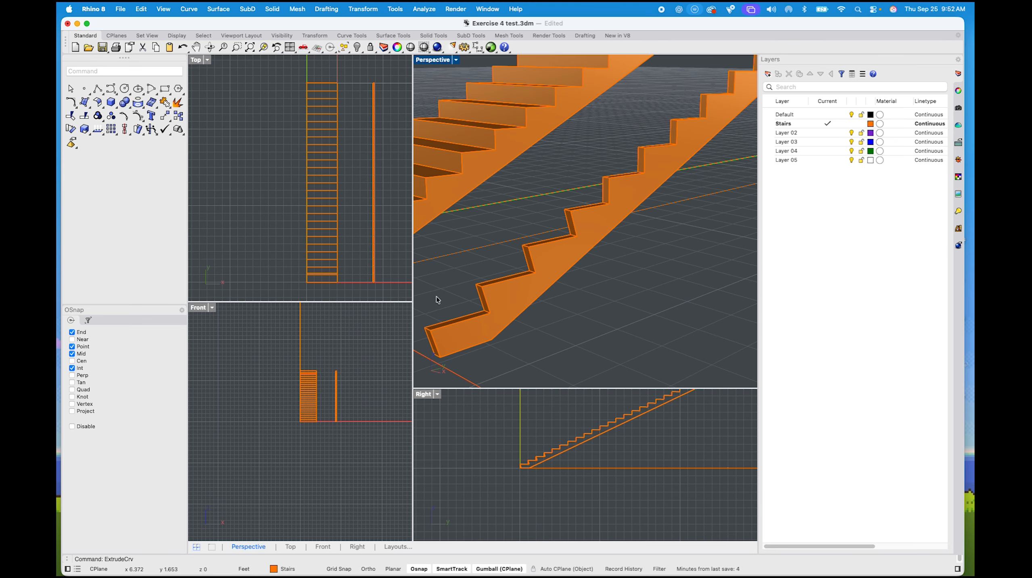
# Undo the 2" extrusion and the preceding move of the riser foot points on the copied profile
pyautogui.press('super+z')
pyautogui.press('super+z')
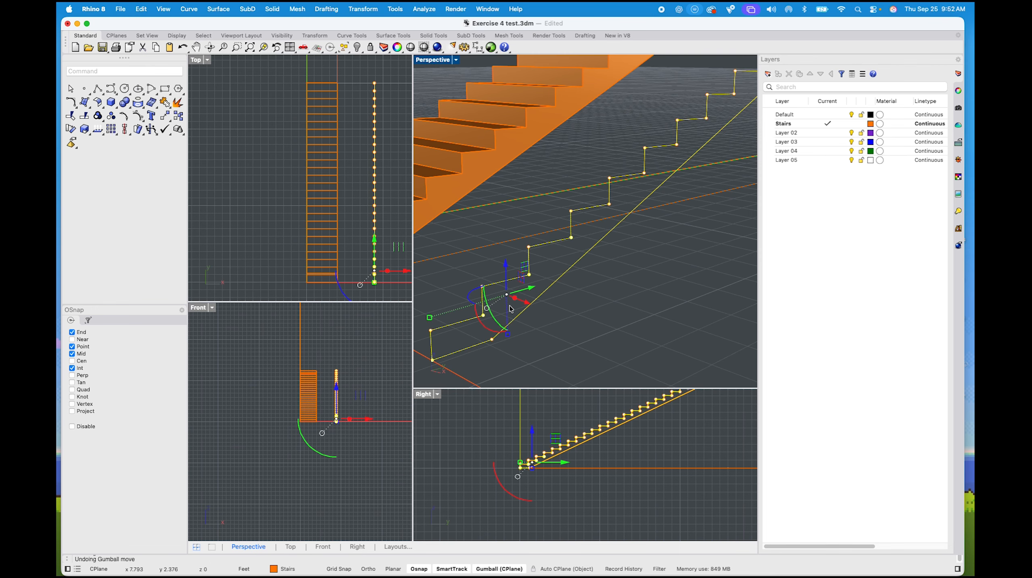
pyautogui.click(616, 331)
pyautogui.keyDown('shift'); pyautogui.moveTo(616, 331); pyautogui.dragTo(639, 315, button='right'); pyautogui.keyUp('shift')
pyautogui.click(538, 265)
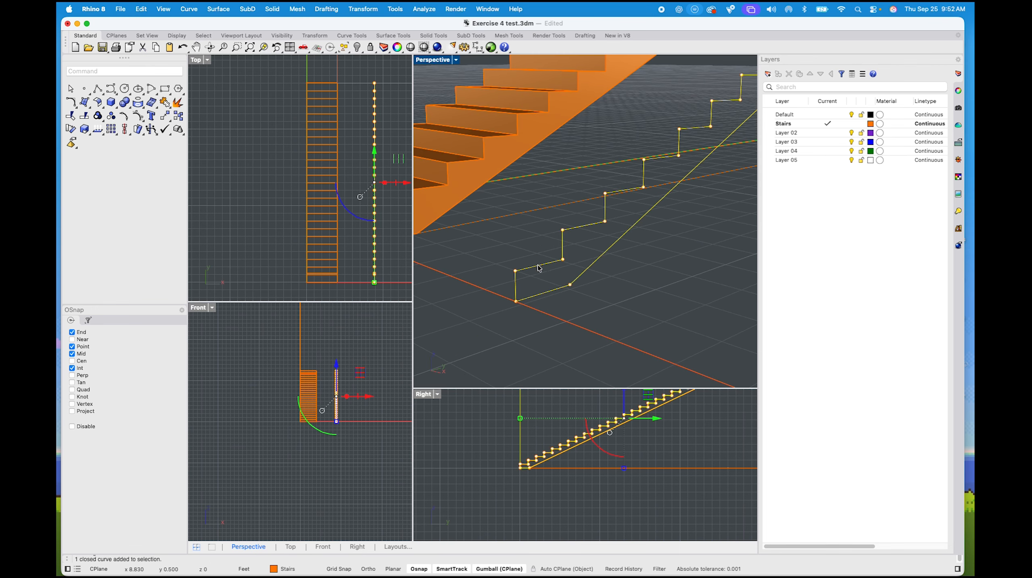
pyautogui.scroll(8, 542, 295)
pyautogui.scroll(-8, 488, 254)
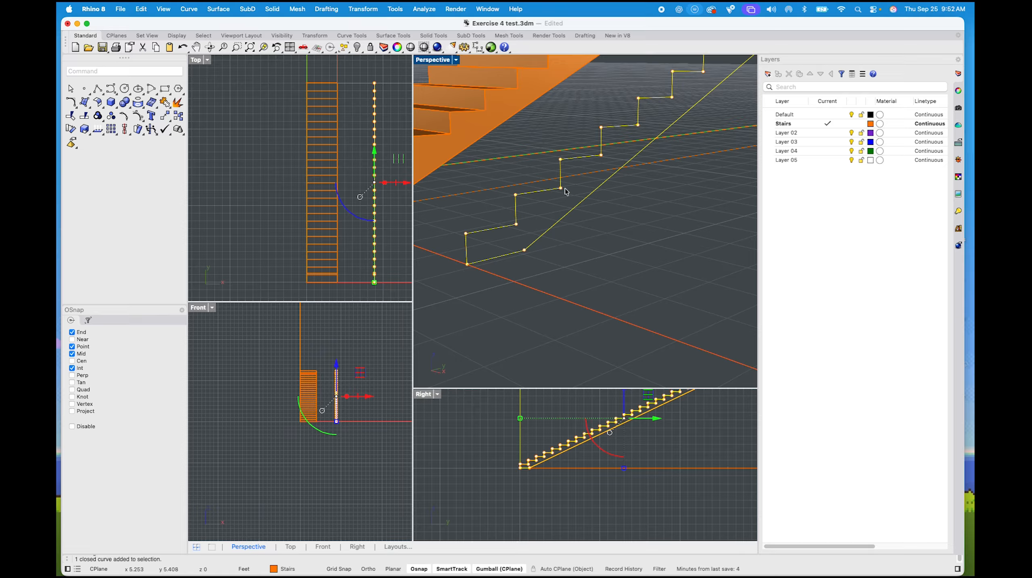
pyautogui.click(467, 263)
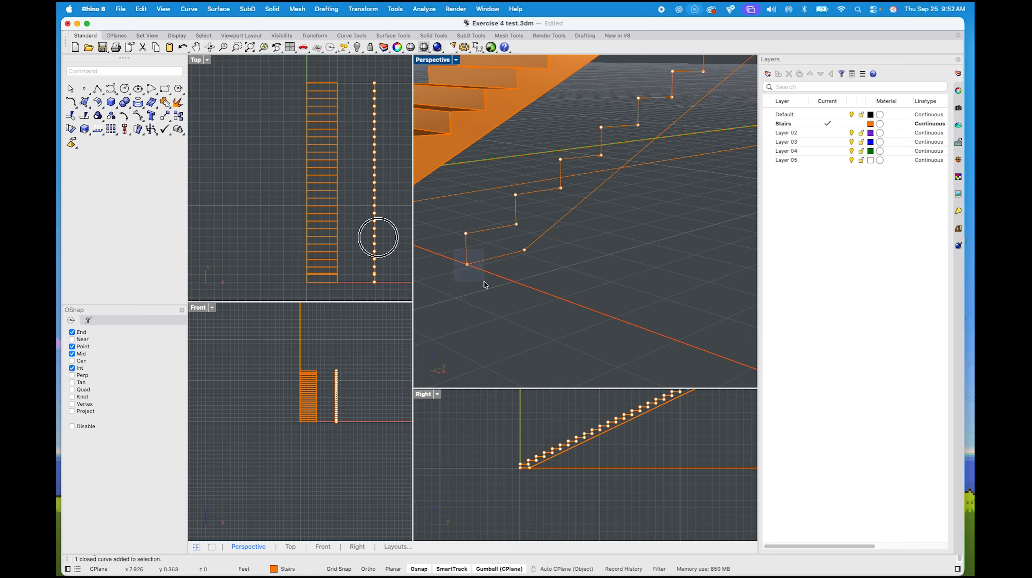
pyautogui.keyDown('shift'); pyautogui.moveTo(507, 213); pyautogui.dragTo(526, 232); pyautogui.keyUp('shift')
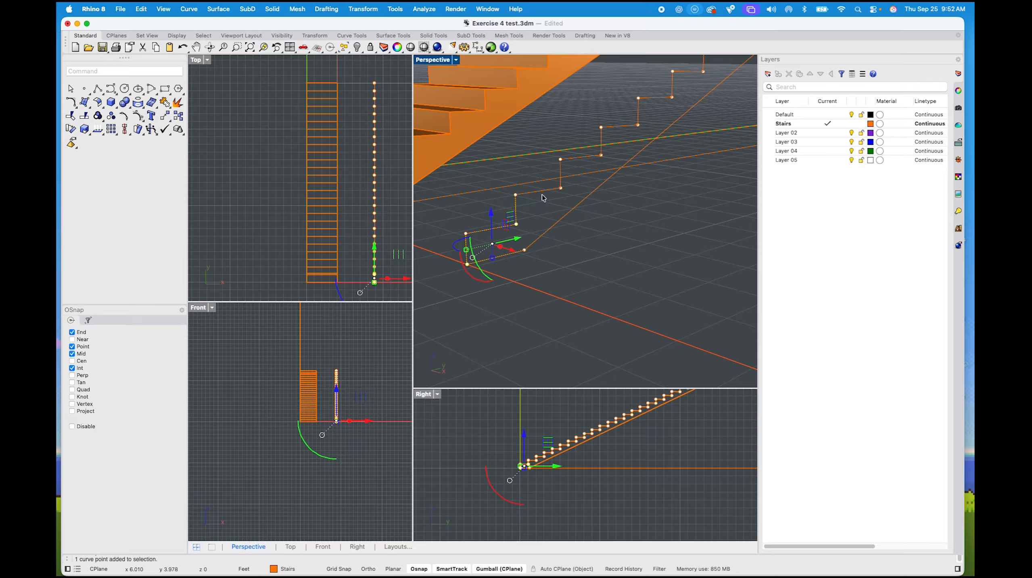
pyautogui.keyDown('shift'); pyautogui.moveTo(546, 178); pyautogui.dragTo(566, 194); pyautogui.keyUp('shift')
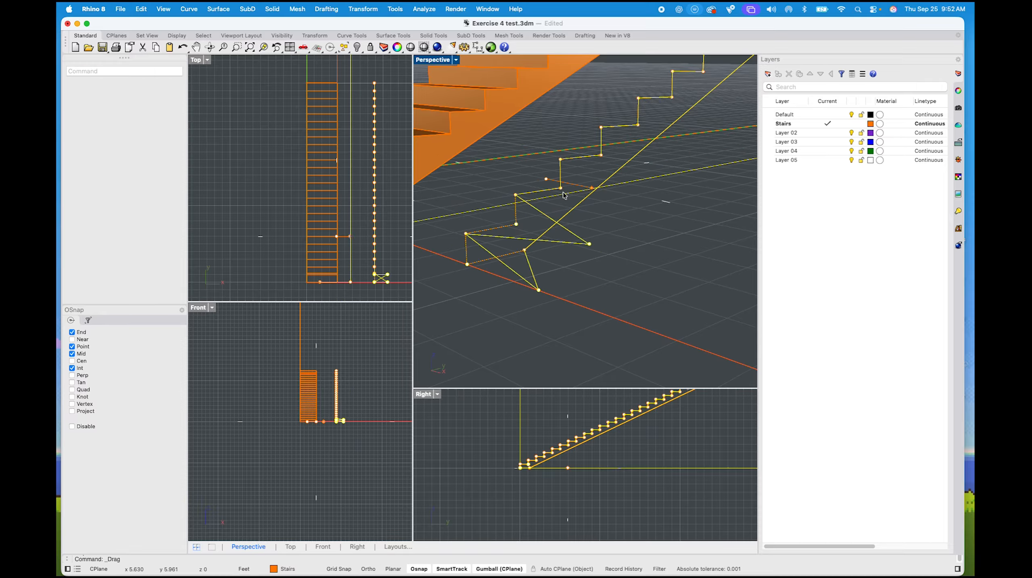
pyautogui.press('super+z')
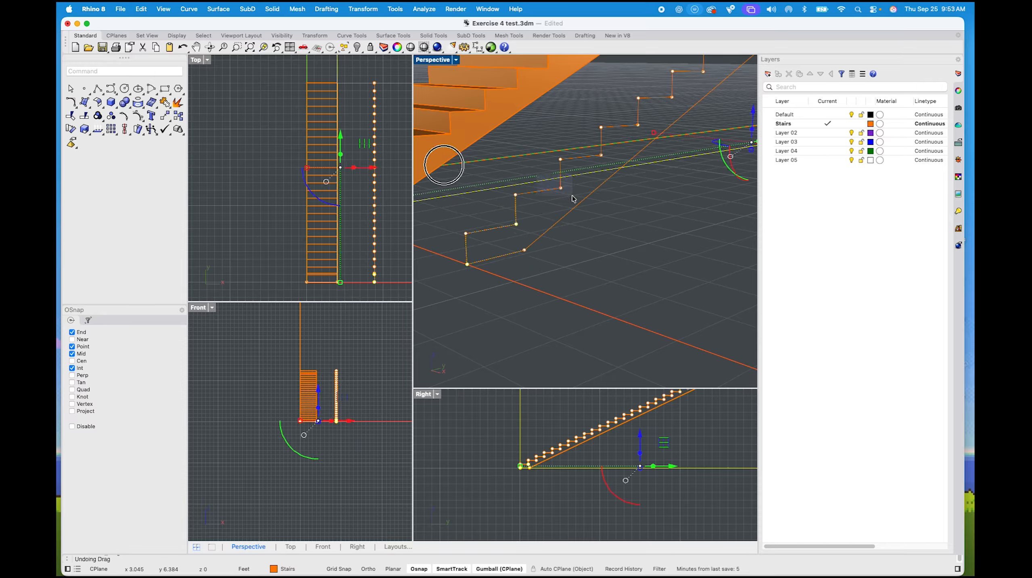
pyautogui.click(591, 154)
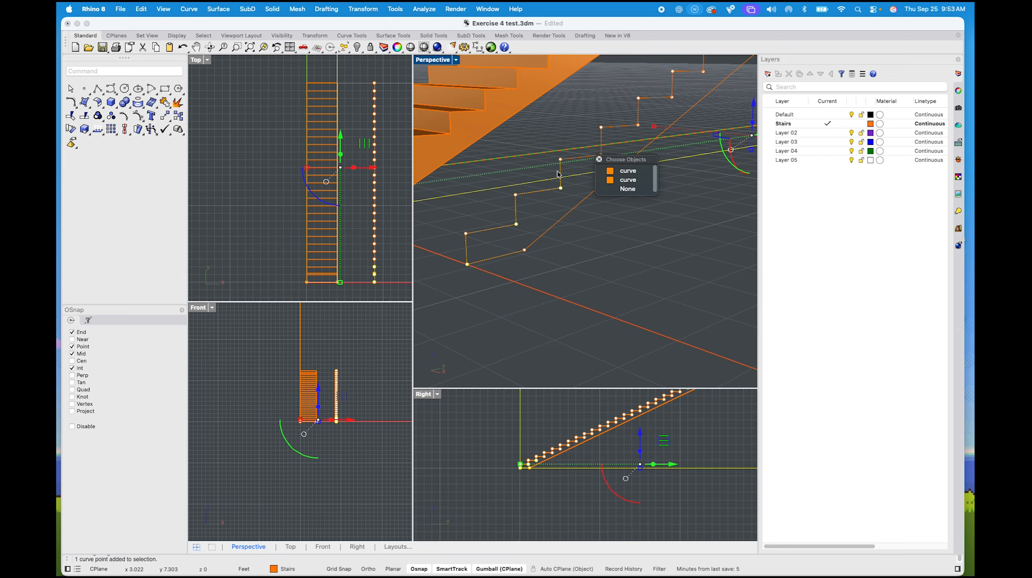
pyautogui.press('Escape')
# Slant the first five risers of the copied profile by moving their foot points together inward along the Y axis
pyautogui.moveTo(550, 207)
pyautogui.mouseDown(button='right')
pyautogui.moveTo(537, 217)
pyautogui.moveTo(537, 237)
pyautogui.moveTo(561, 193)
pyautogui.mouseUp(button='right')
pyautogui.click(506, 279)
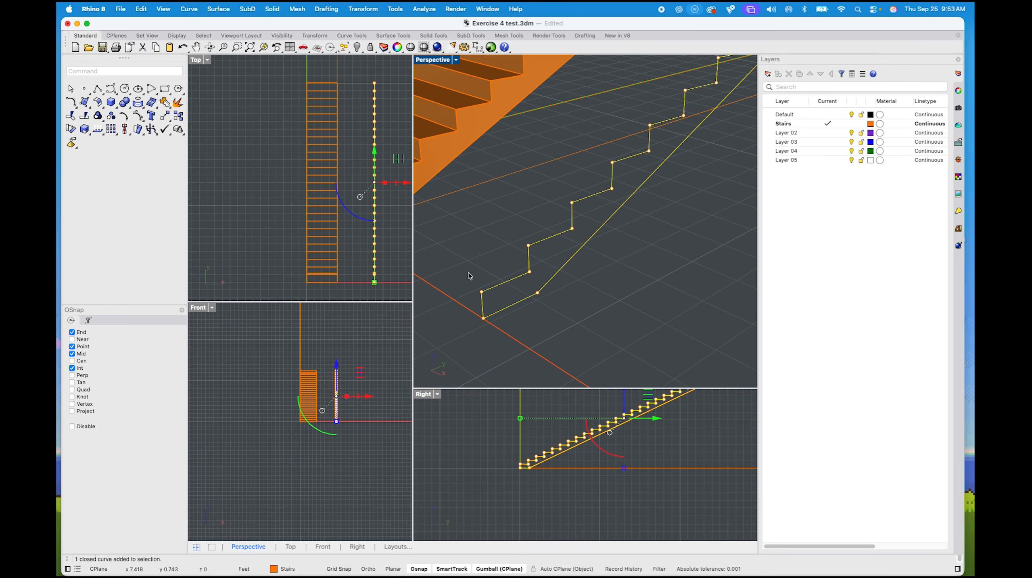
pyautogui.click(483, 317)
pyautogui.keyDown('shift'); pyautogui.click(529, 272); pyautogui.keyUp('shift')
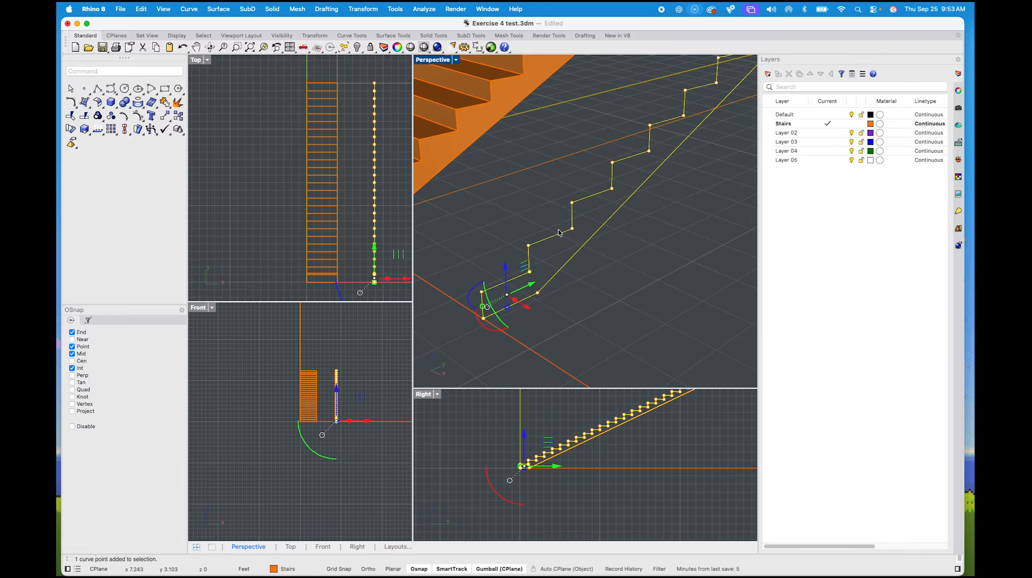
pyautogui.keyDown('shift'); pyautogui.click(572, 230); pyautogui.keyUp('shift')
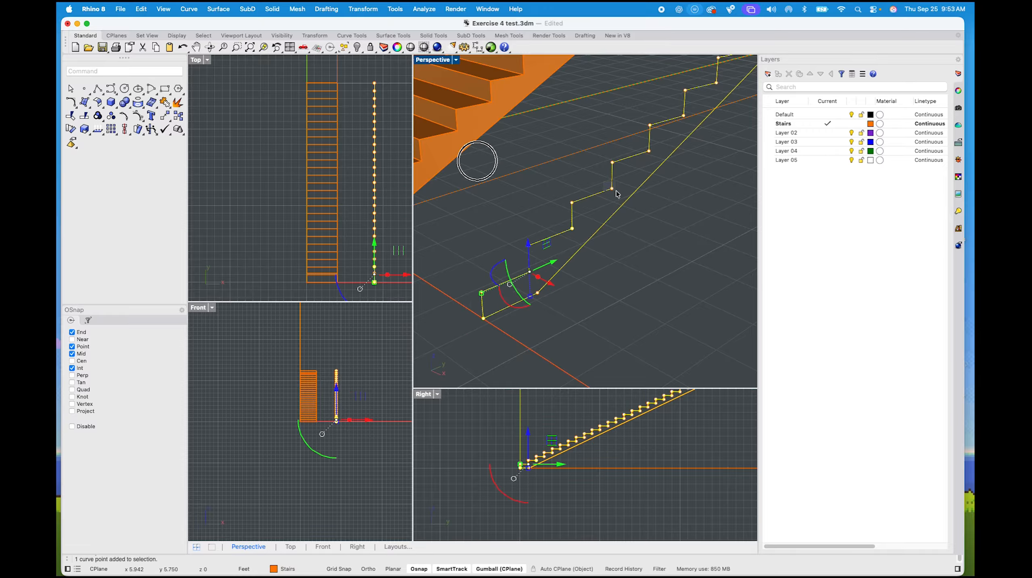
pyautogui.keyDown('shift'); pyautogui.click(613, 189); pyautogui.keyUp('shift')
pyautogui.keyDown('shift'); pyautogui.click(649, 151); pyautogui.keyUp('shift')
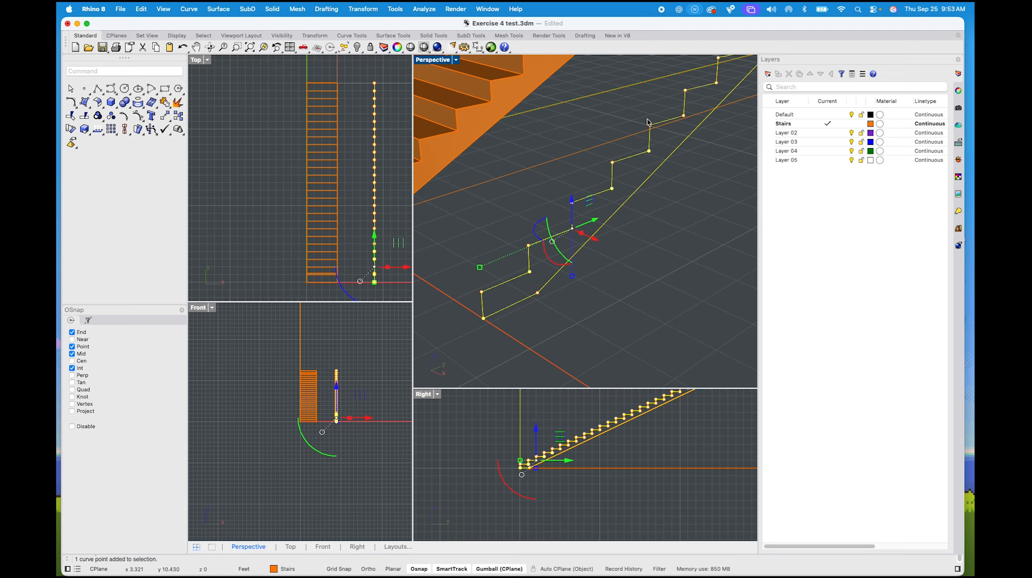
pyautogui.moveTo(589, 222); pyautogui.dragTo(597, 219)
pyautogui.click(643, 255)
pyautogui.moveTo(644, 255)
pyautogui.mouseDown(button='right')
pyautogui.moveTo(674, 267)
pyautogui.moveTo(625, 262)
pyautogui.mouseUp(button='right')
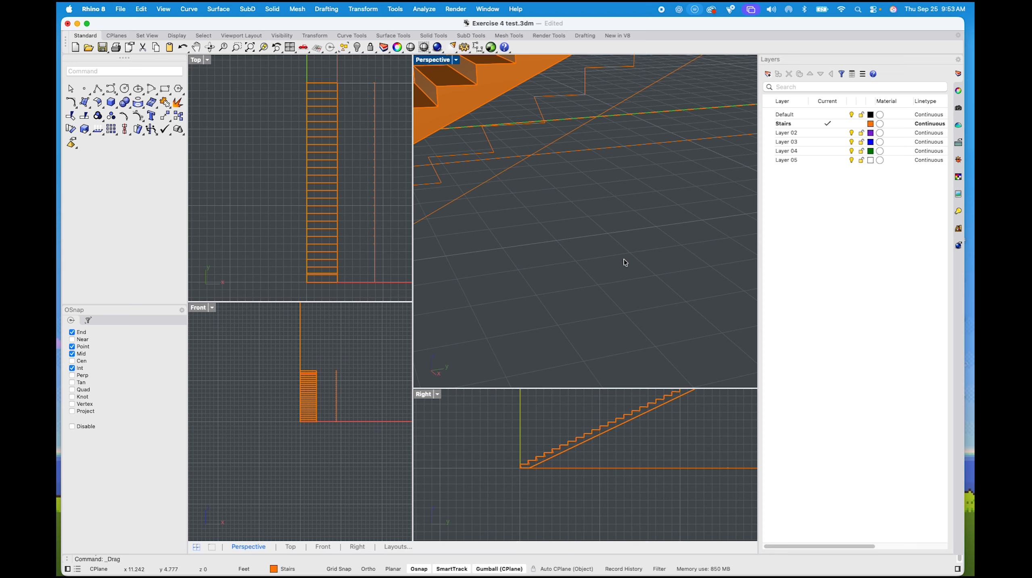
# Extrude the copied slanted-riser profile with ExtrudeCrv into a narrow solid beside the full-width stairs
pyautogui.moveTo(541, 214)
pyautogui.mouseDown(button='right')
pyautogui.moveTo(428, 187)
pyautogui.moveTo(534, 221)
pyautogui.mouseUp(button='right')
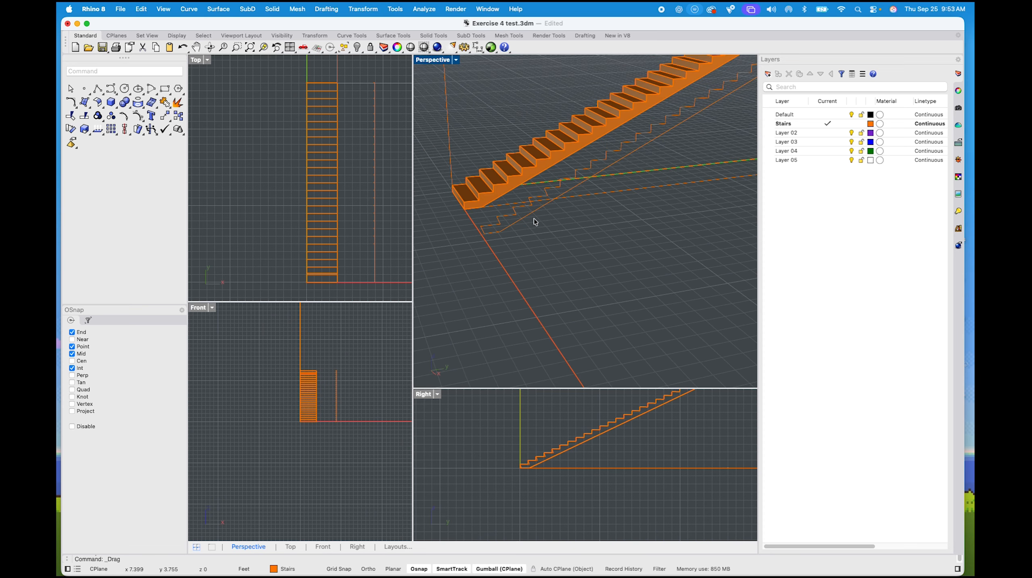
pyautogui.click(531, 218)
pyautogui.write('extrudecrv')
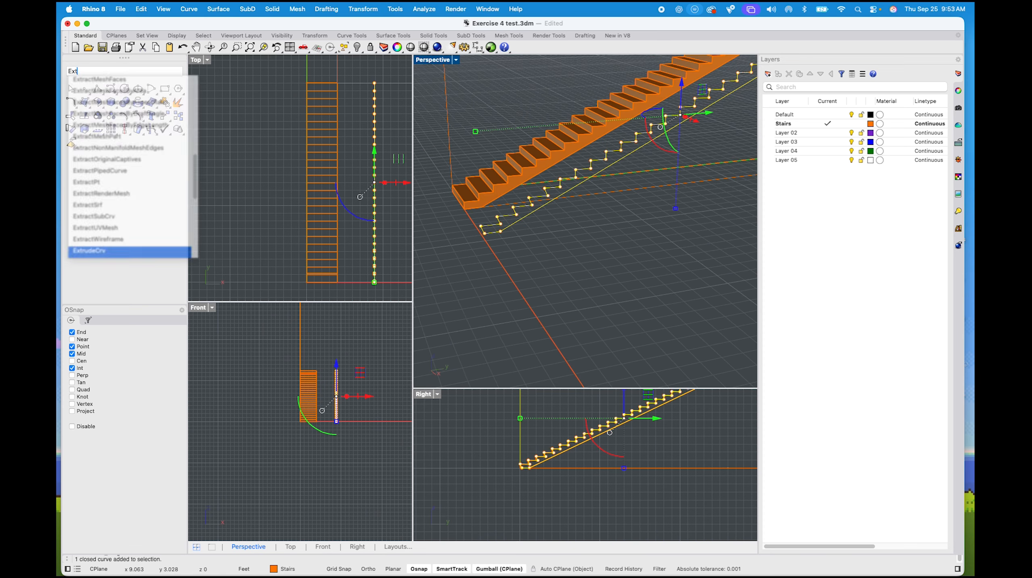
pyautogui.press('Return')
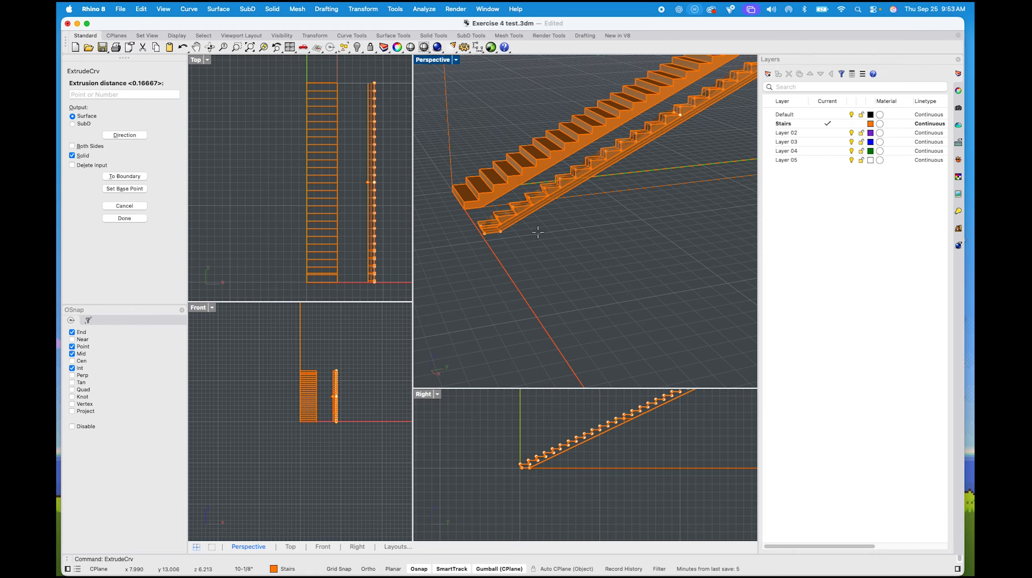
pyautogui.press('Escape')
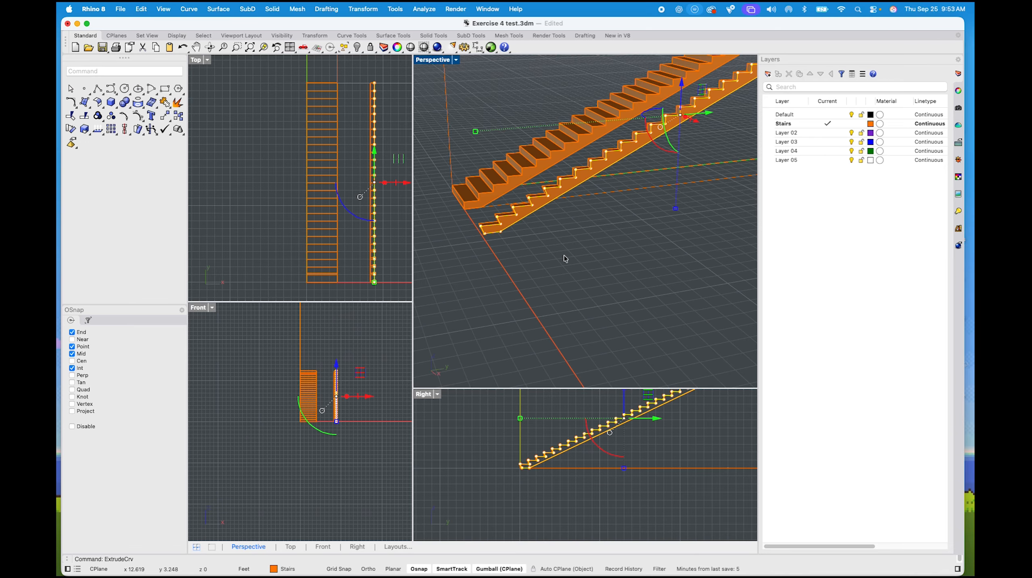
pyautogui.click(578, 269)
pyautogui.moveTo(579, 269); pyautogui.dragTo(604, 275, button='right')
pyautogui.scroll(5, 633, 251)
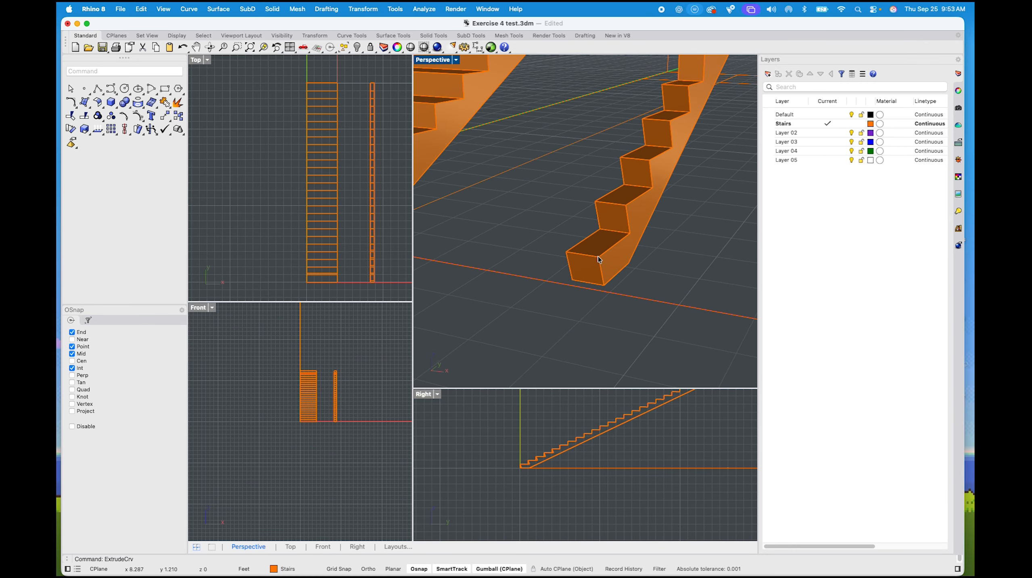
pyautogui.moveTo(589, 238); pyautogui.dragTo(451, 215, button='right')
pyautogui.click(567, 280)
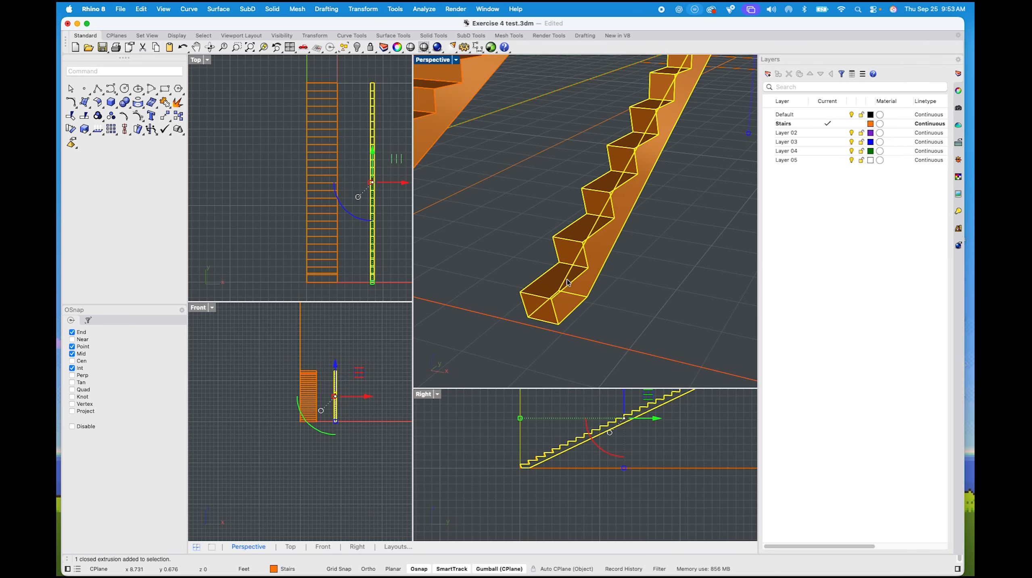
pyautogui.write('ExtrudeCrv')
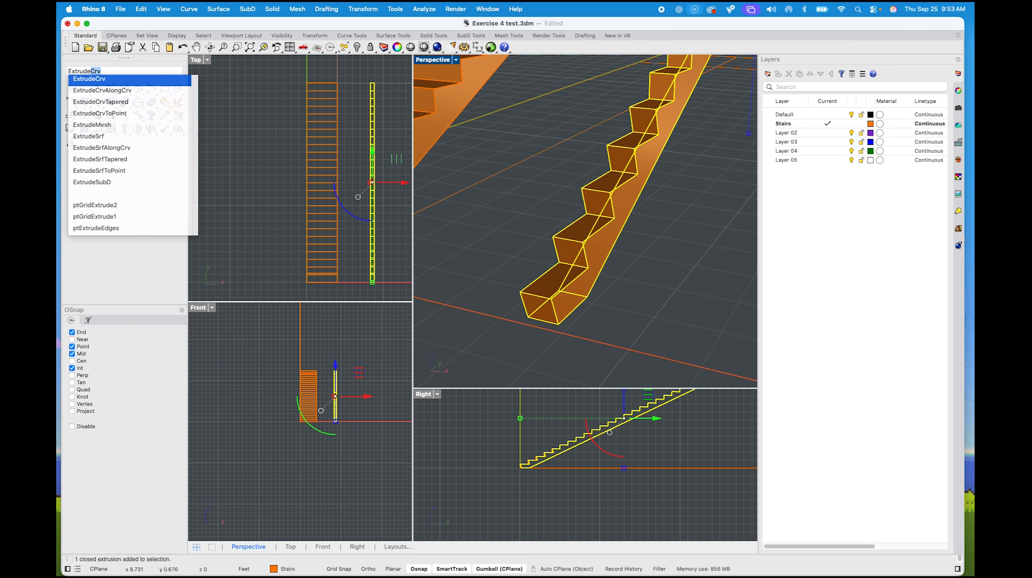
pyautogui.press('Down')
pyautogui.press('Down')
pyautogui.press('Down')
pyautogui.press('Down')
pyautogui.press('Down')
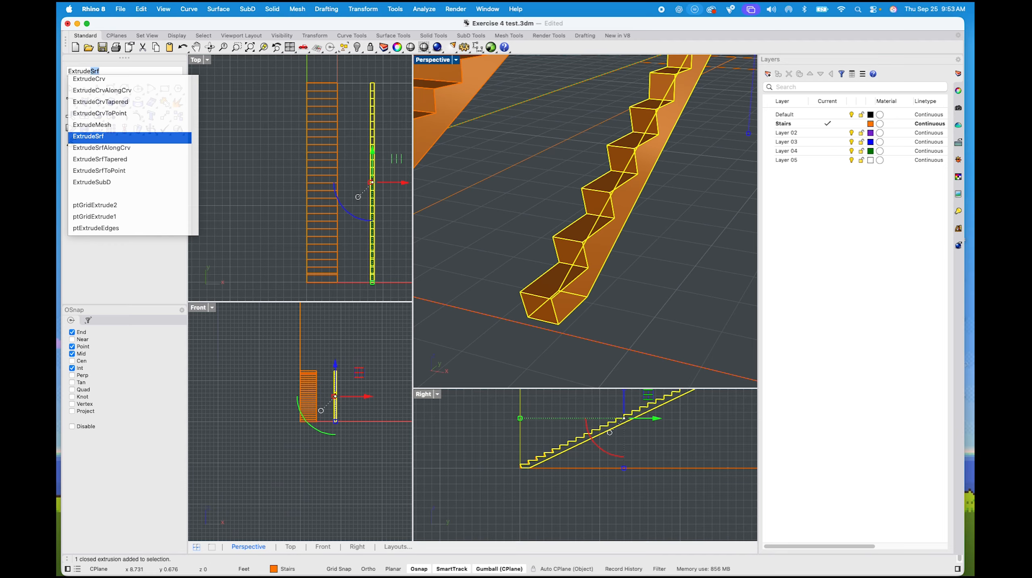
pyautogui.press('Up')
pyautogui.press('Up')
pyautogui.press('Up')
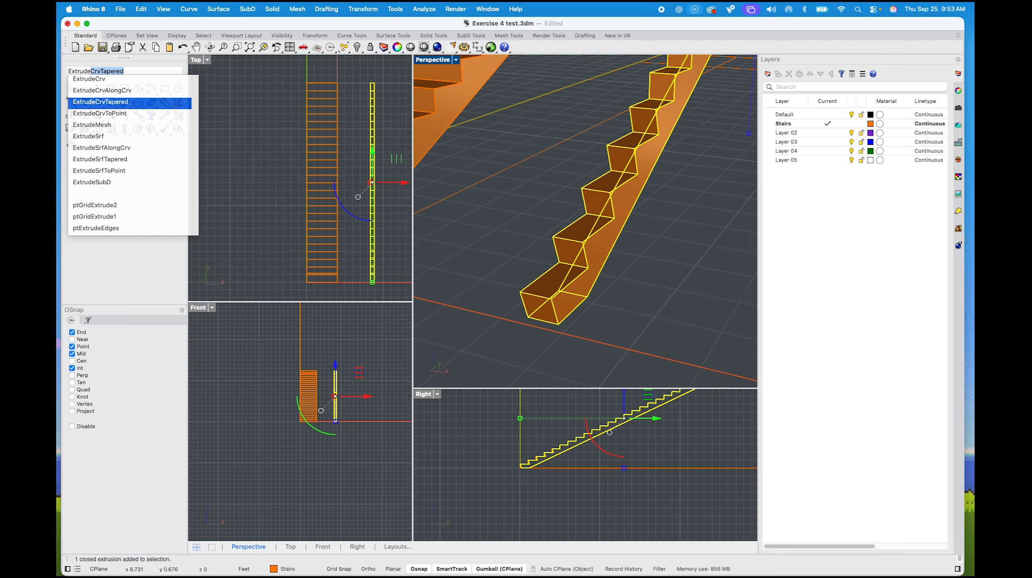
pyautogui.press('Down')
pyautogui.press('Down')
pyautogui.press('Down')
pyautogui.press('Down')
pyautogui.press('Down')
pyautogui.press('Down')
pyautogui.press('Down')
pyautogui.press('Up')
pyautogui.press('Up')
pyautogui.press('Up')
pyautogui.press('Up')
pyautogui.press('Up')
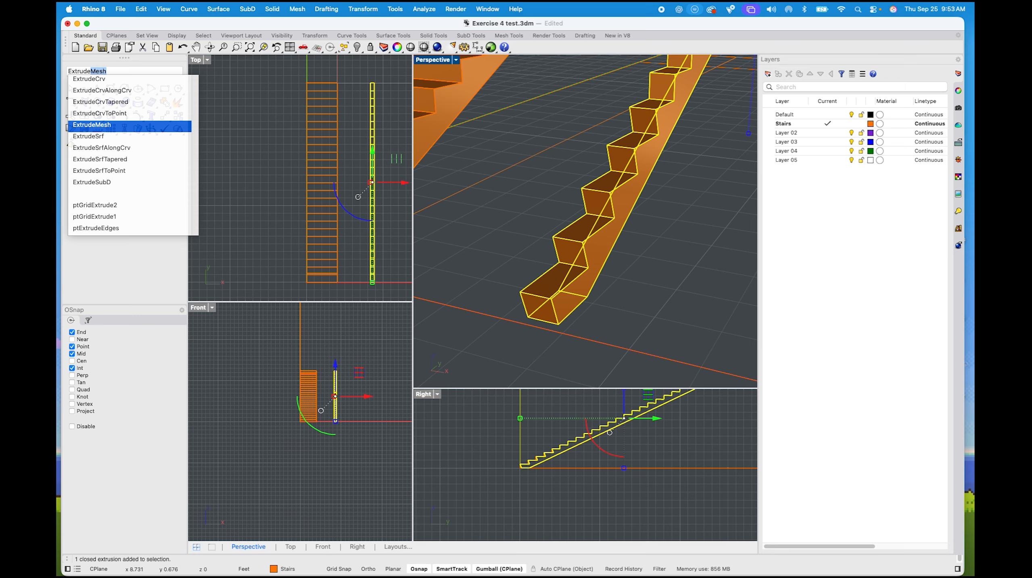
pyautogui.press('Up')
pyautogui.press('Up')
pyautogui.press('Up')
pyautogui.press('Down')
pyautogui.press('Down')
pyautogui.press('Down')
pyautogui.press('Escape')
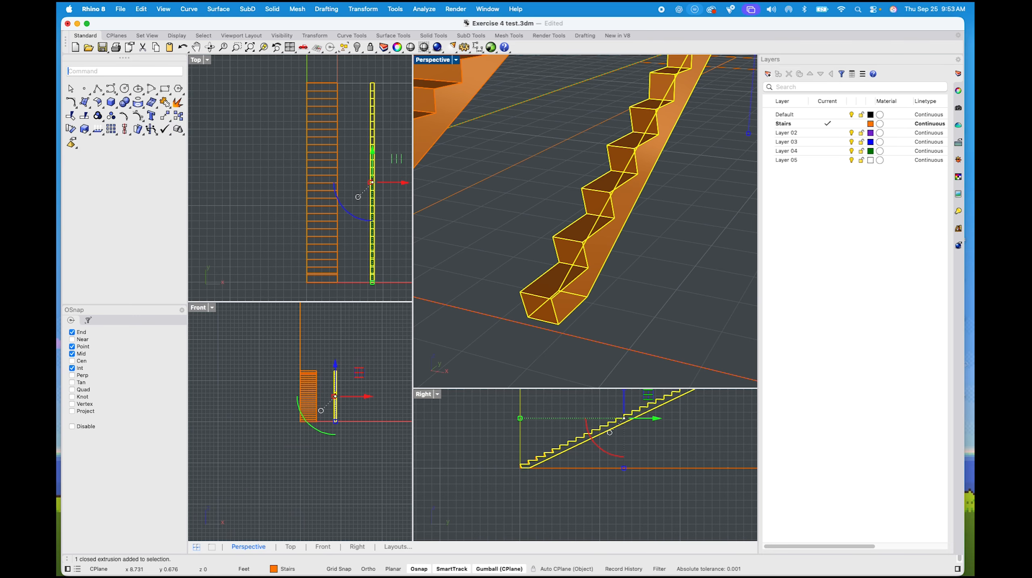
pyautogui.press('Escape')
# Hide the full-width stairs' profile curve and solid so that only the narrow slanted-riser variation remains in view
pyautogui.scroll(2, 650, 296)
pyautogui.scroll(5, 502, 461)
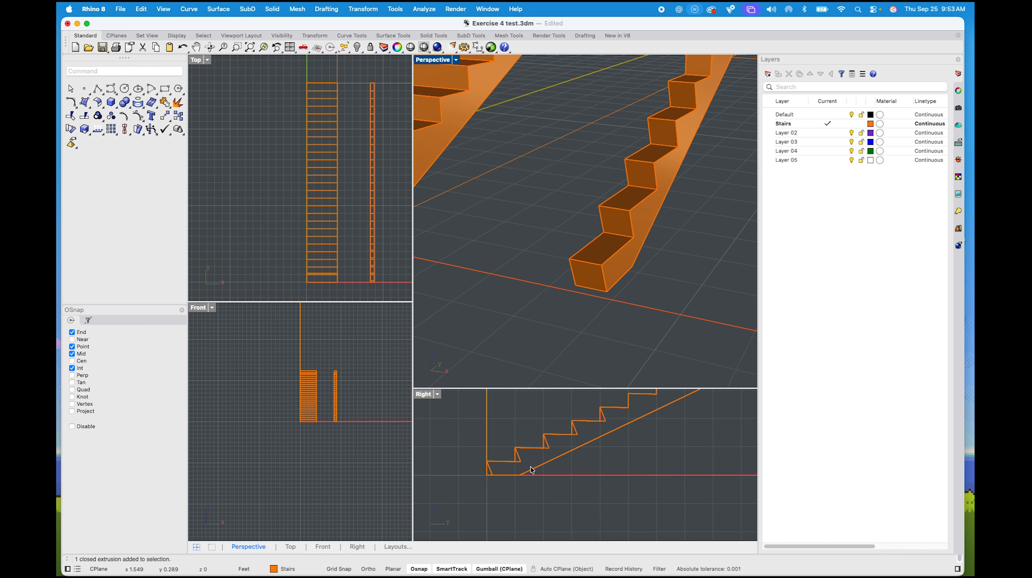
pyautogui.moveTo(501, 460); pyautogui.dragTo(549, 467, button='right')
pyautogui.click(555, 477)
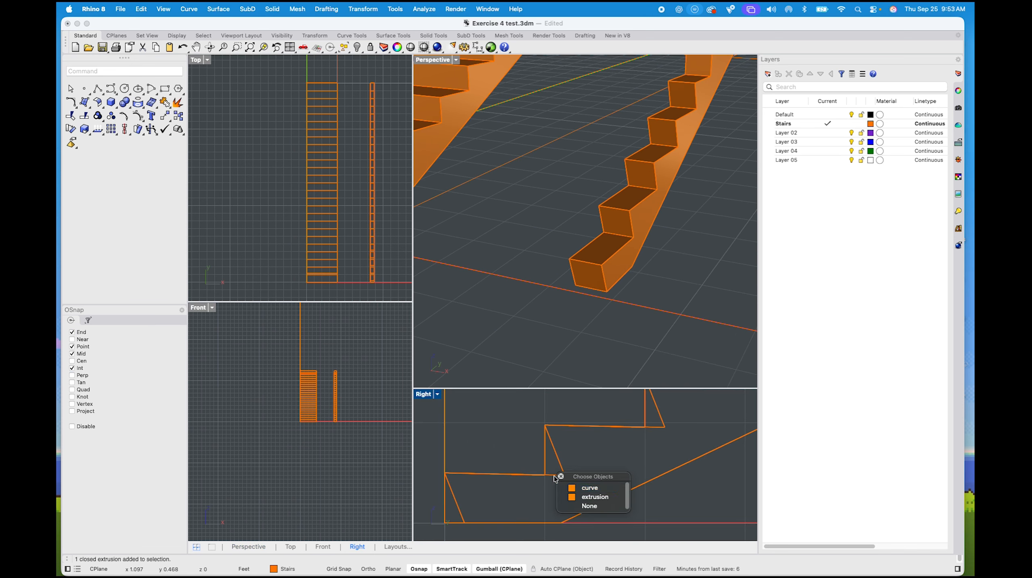
pyautogui.click(546, 469)
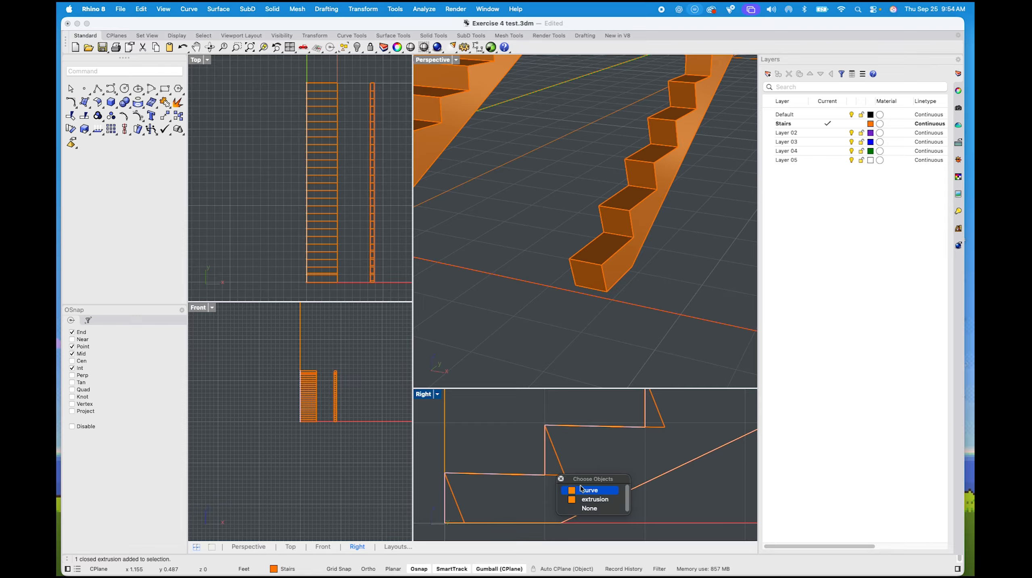
pyautogui.click(581, 489)
pyautogui.press('Escape')
pyautogui.press('Escape')
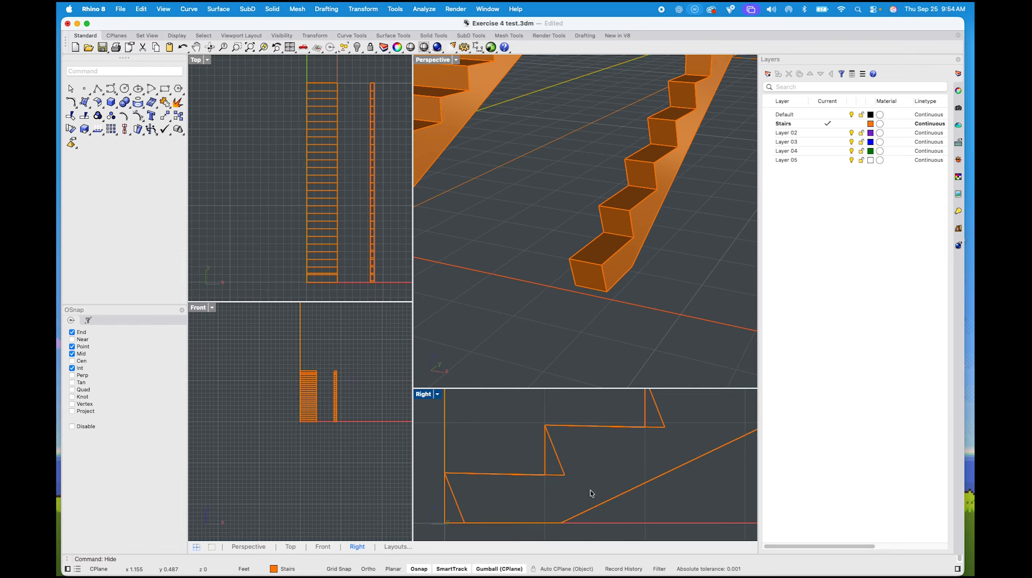
pyautogui.click(544, 458)
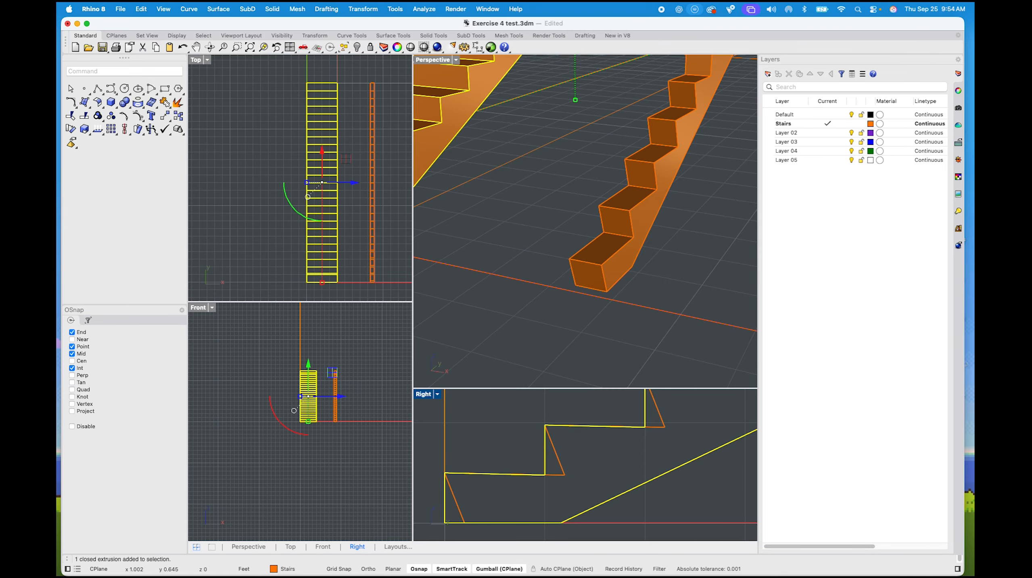
pyautogui.press('Return')
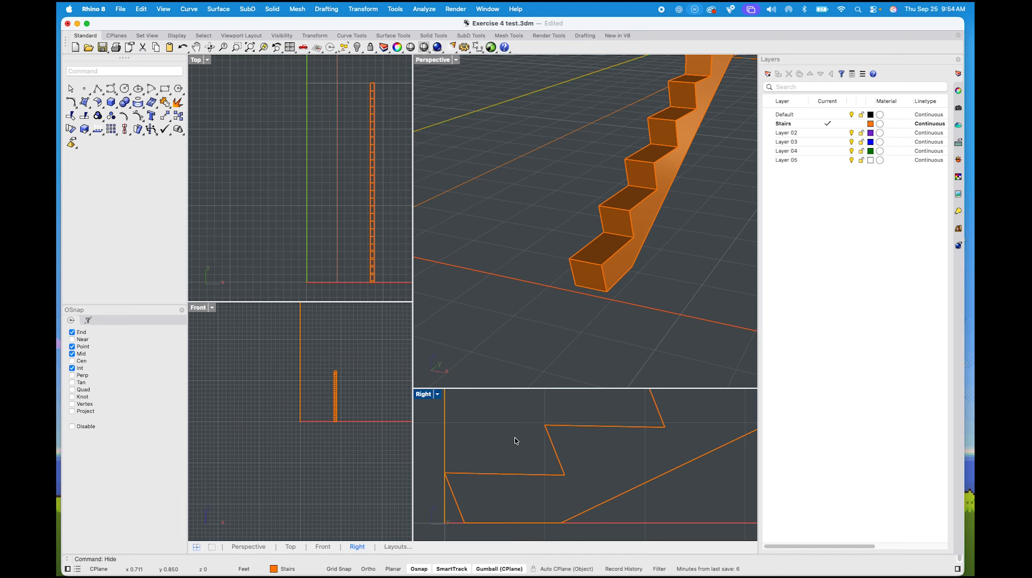
# Draw a thin tread rectangle in the Right view from the first step's back corner to slightly past its front edge
pyautogui.moveTo(546, 458); pyautogui.dragTo(554, 458, button='right')
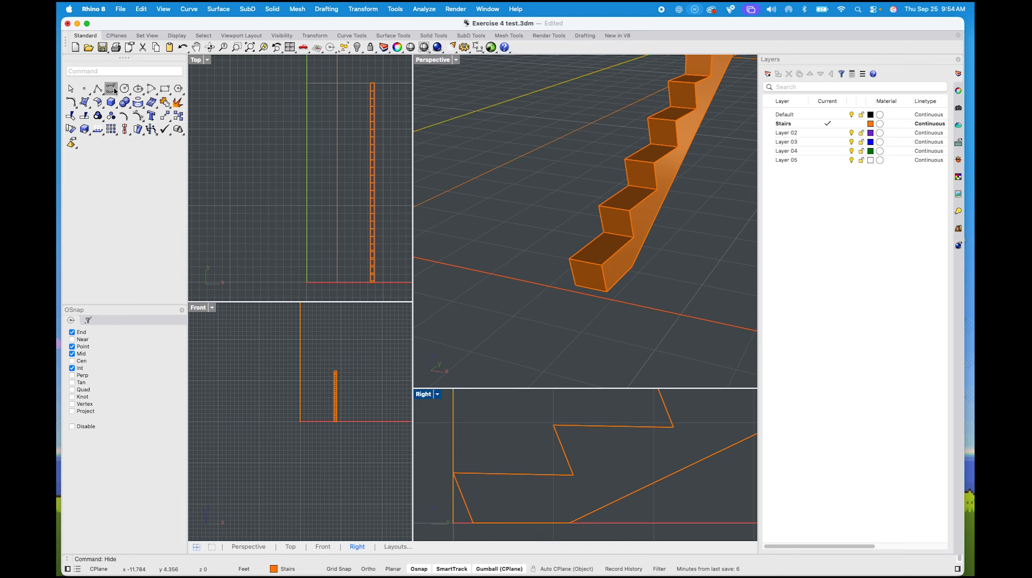
pyautogui.click(164, 89)
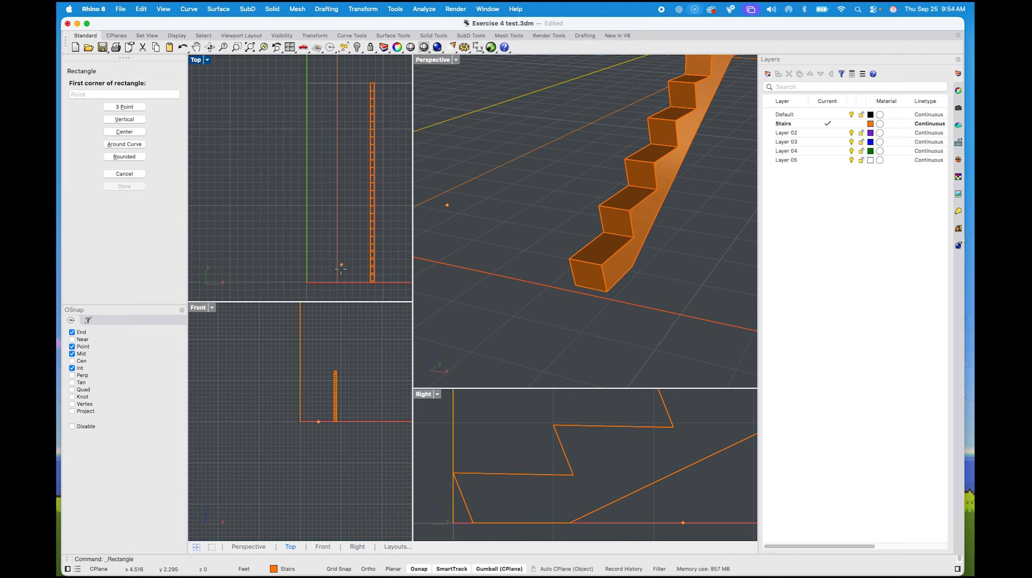
pyautogui.click(578, 483)
pyautogui.scroll(4, 469, 455)
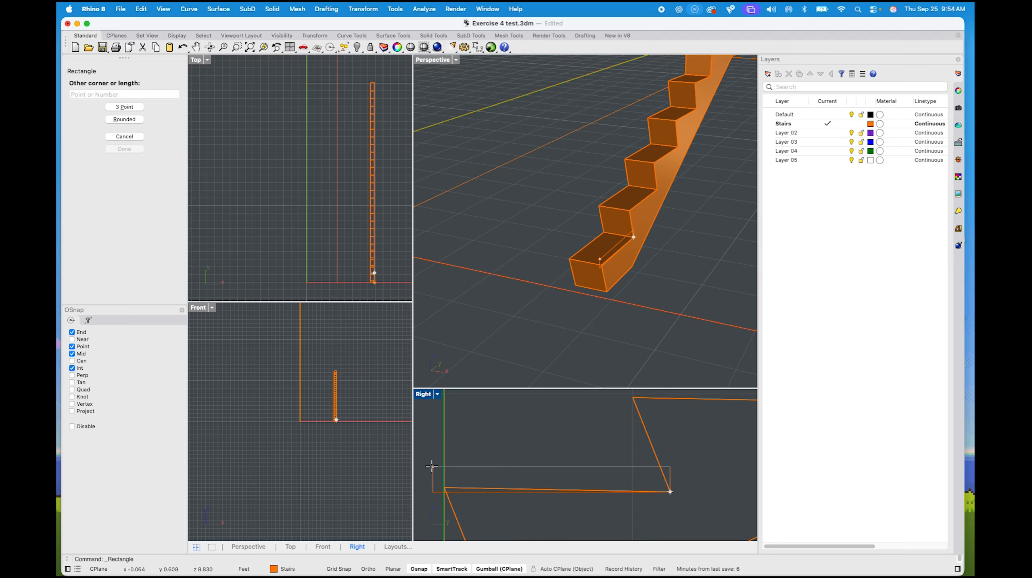
pyautogui.click(432, 466)
pyautogui.click(497, 466)
pyautogui.scroll(-3, 502, 467)
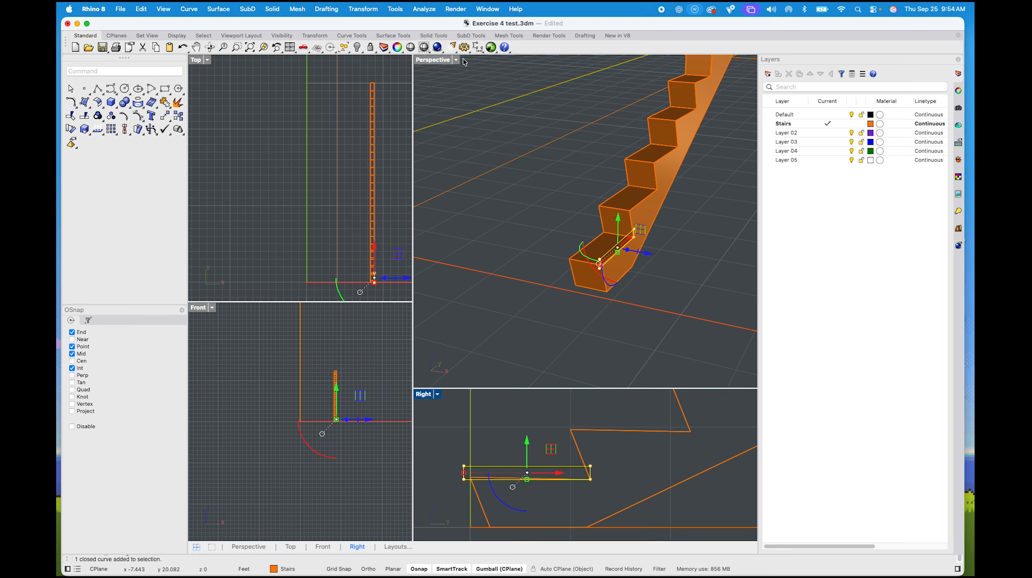
# Extrude the tread rectangle 4' with ExtrudeCrv as a solid across the narrow stairs
pyautogui.click(450, 62)
pyautogui.write('Extrud')
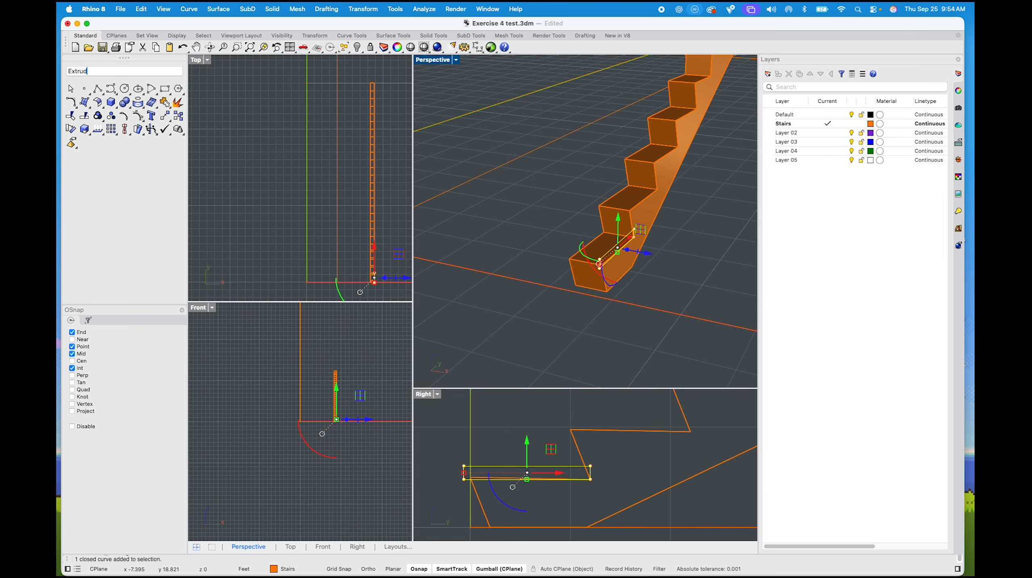
pyautogui.write('eCrv')
pyautogui.press('Return')
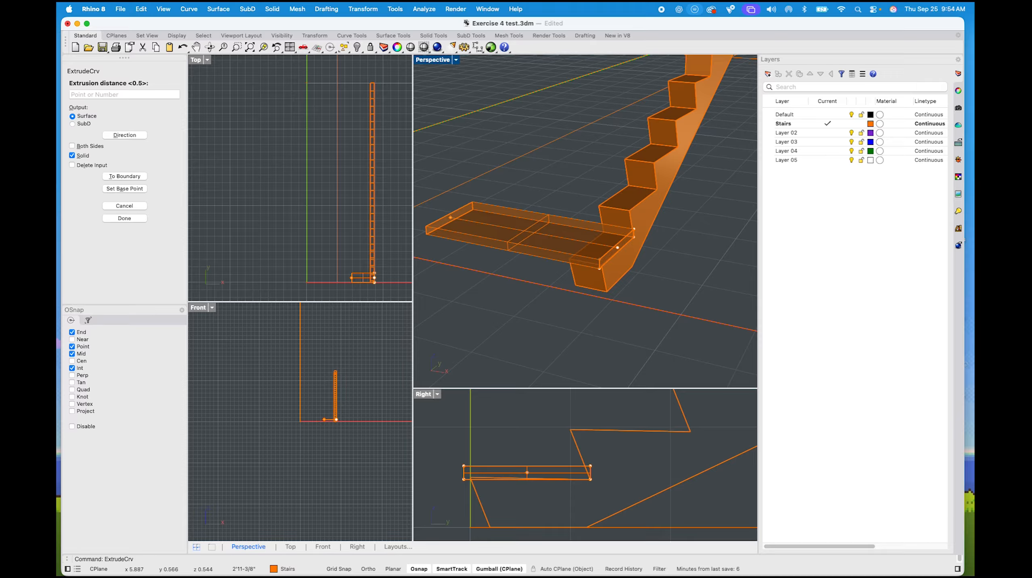
pyautogui.write('4')
pyautogui.press('Return')
# Move the solid tread along the X axis so it is centred on the narrow stair support
pyautogui.click(526, 219)
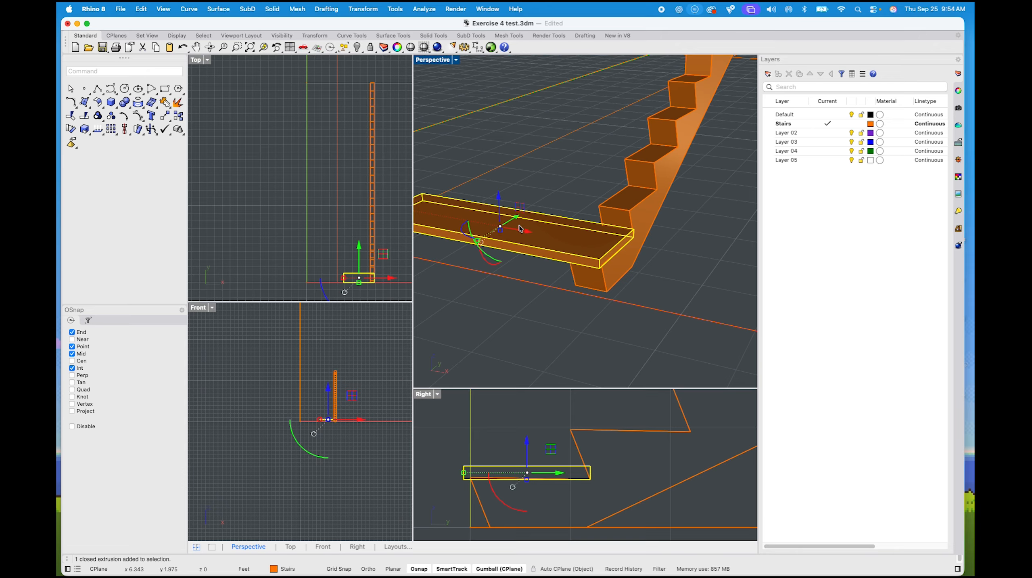
pyautogui.moveTo(522, 229); pyautogui.dragTo(622, 253)
pyautogui.click(699, 212)
pyautogui.moveTo(699, 219); pyautogui.dragTo(638, 219, button='right')
# Copy the tread from the second step's front corner onto the next lower steps, snapping to each successive step corner
pyautogui.click(629, 230)
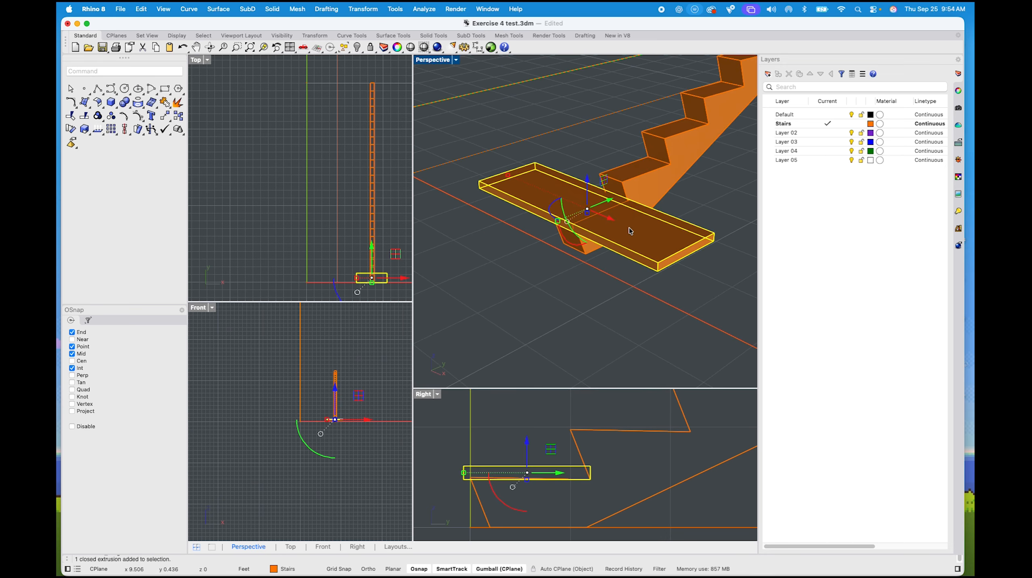
pyautogui.write('copy')
pyautogui.press('Return')
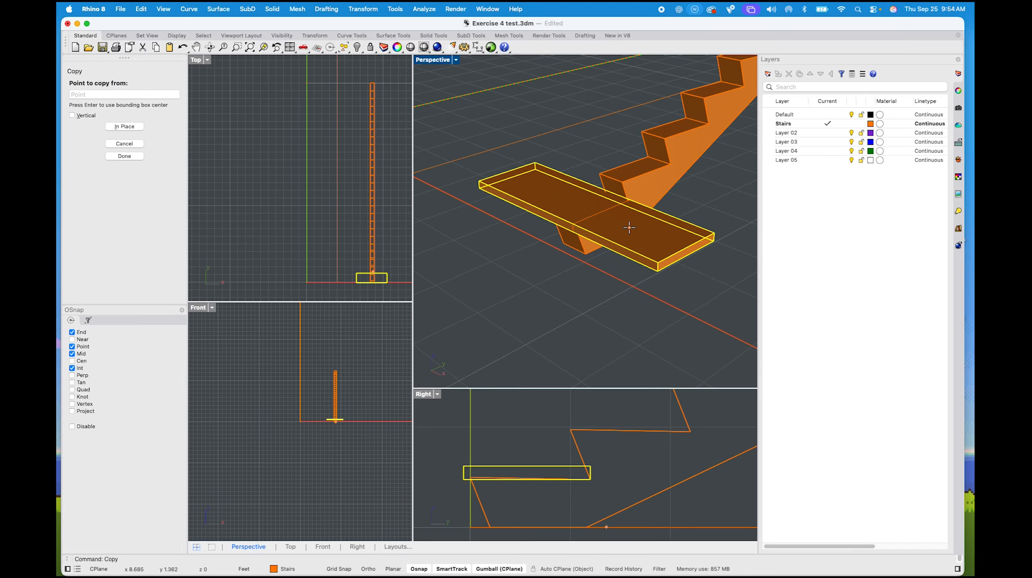
pyautogui.scroll(5, 614, 192)
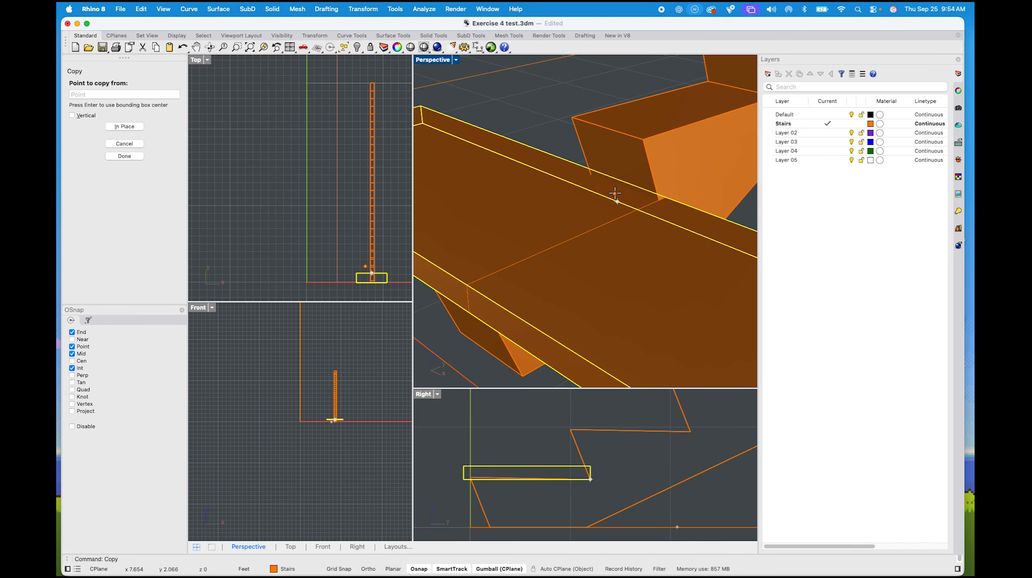
pyautogui.click(641, 141)
pyautogui.scroll(-5, 505, 122)
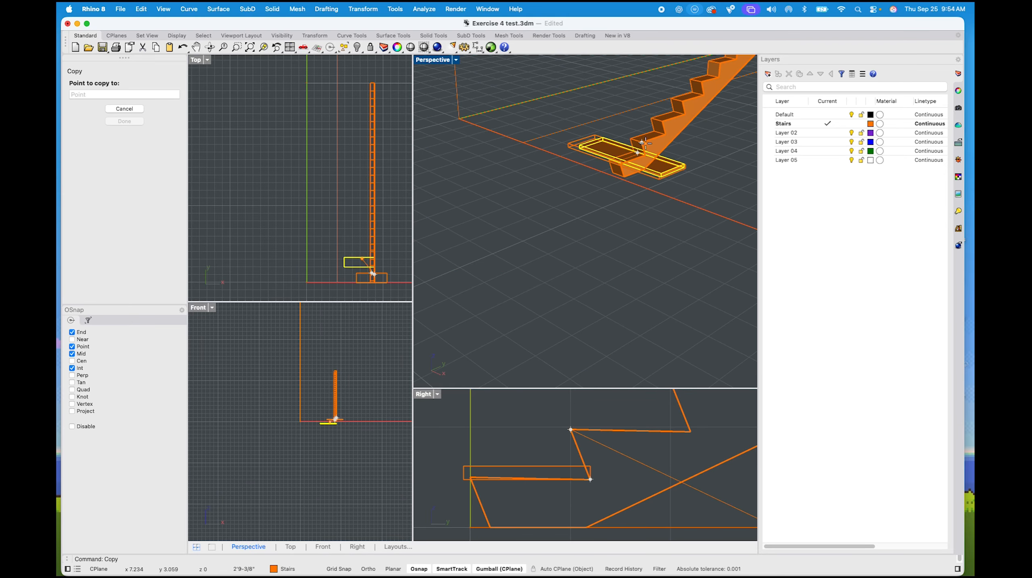
pyautogui.click(655, 161)
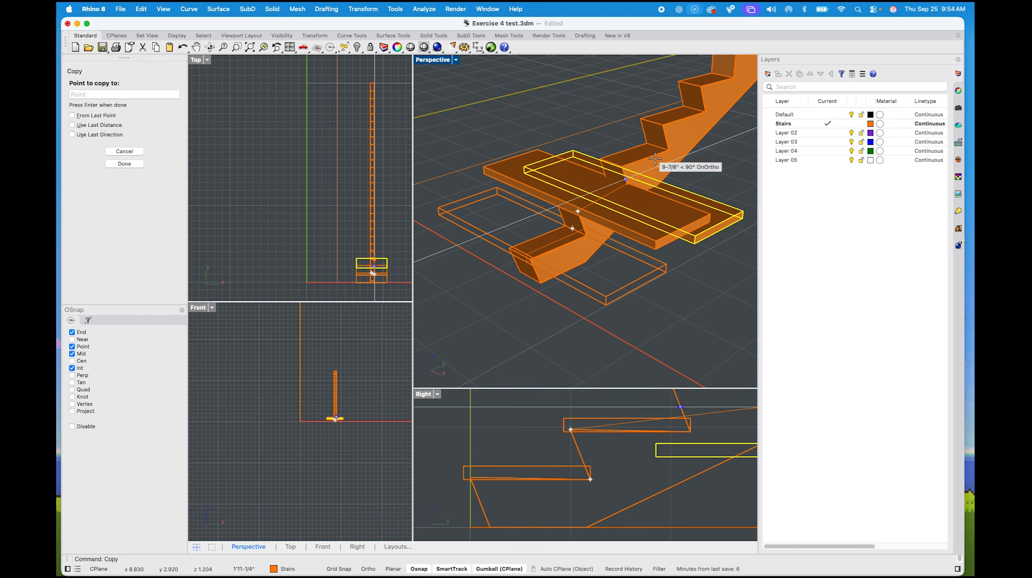
pyautogui.scroll(-3, 653, 160)
pyautogui.scroll(3, 613, 211)
pyautogui.click(613, 211)
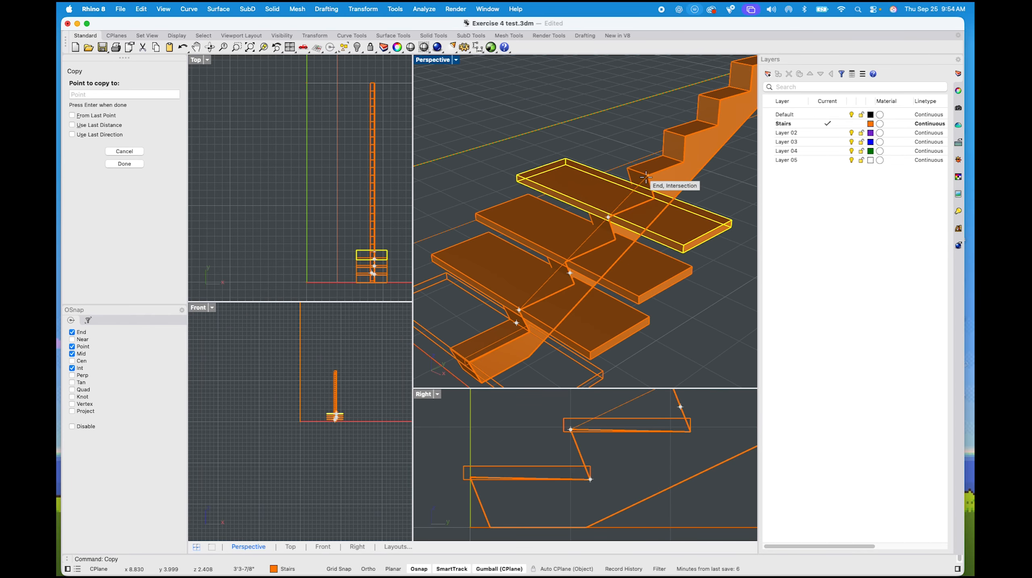
pyautogui.click(647, 174)
pyautogui.keyDown('shift'); pyautogui.moveTo(648, 175); pyautogui.dragTo(609, 243, button='right'); pyautogui.keyUp('shift')
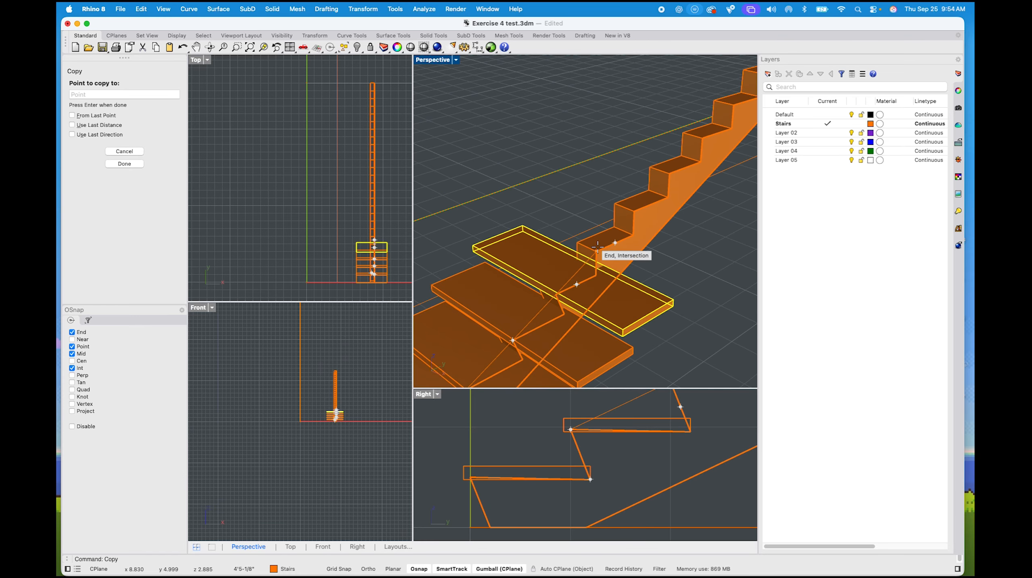
pyautogui.click(595, 250)
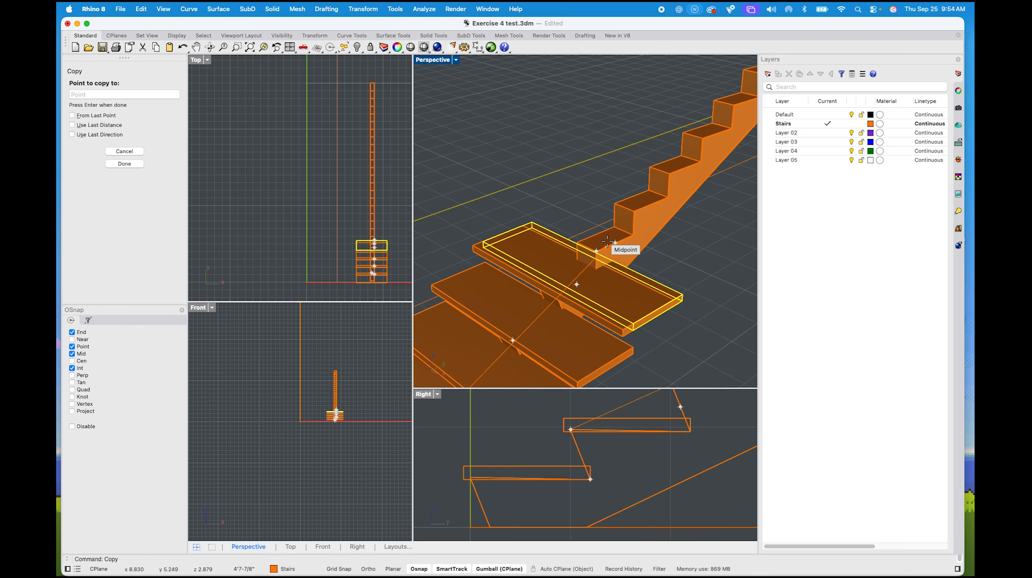
# Continue copying the tread up the remaining straight-riser steps to the top of the narrow support, and finish the Copy command
pyautogui.click(634, 211)
pyautogui.keyDown('shift'); pyautogui.moveTo(667, 179); pyautogui.dragTo(619, 247, button='right'); pyautogui.keyUp('shift')
pyautogui.click(643, 212)
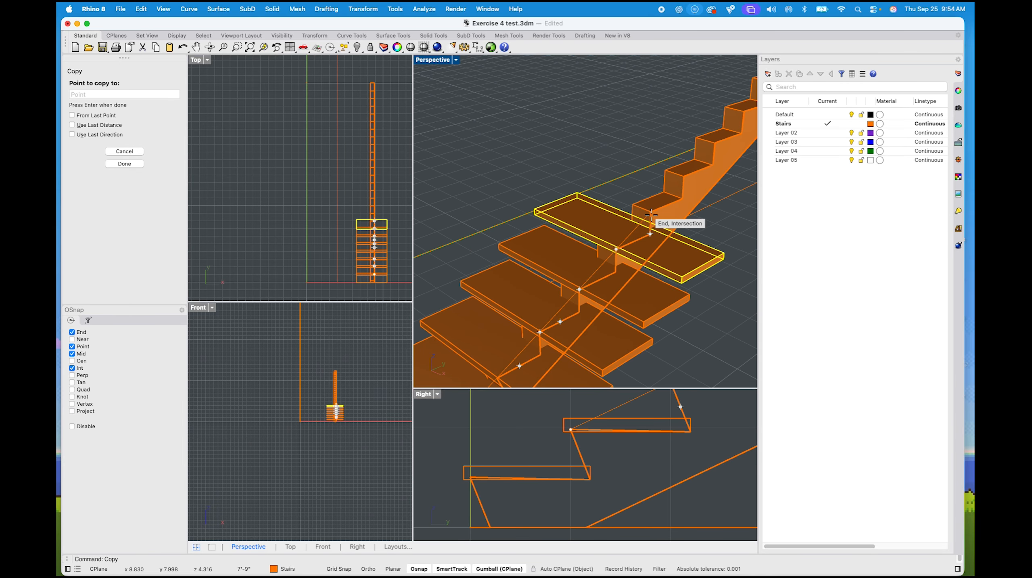
pyautogui.click(649, 209)
pyautogui.keyDown('shift'); pyautogui.moveTo(649, 209); pyautogui.dragTo(564, 285, button='right'); pyautogui.keyUp('shift')
pyautogui.click(611, 247)
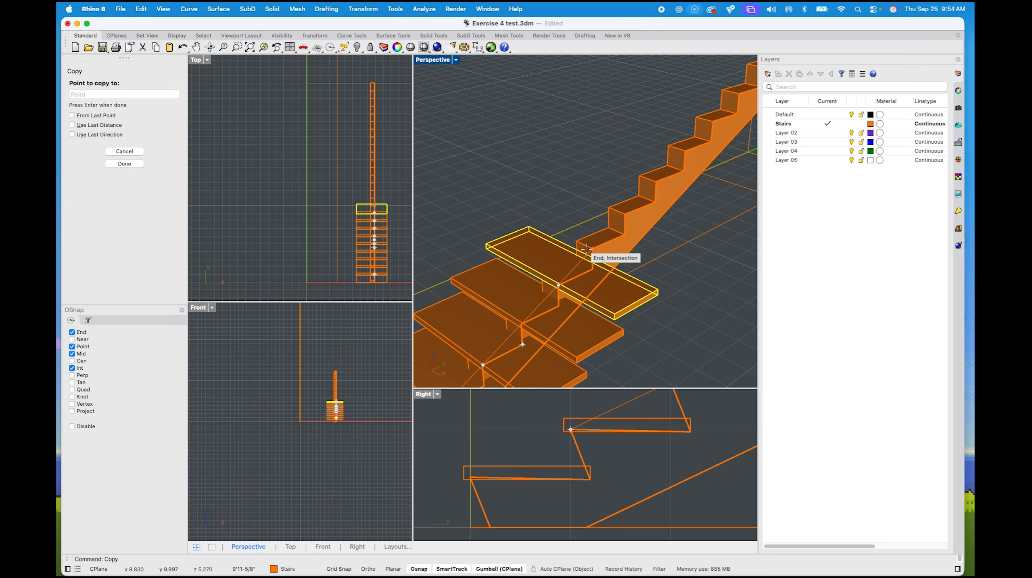
pyautogui.click(592, 249)
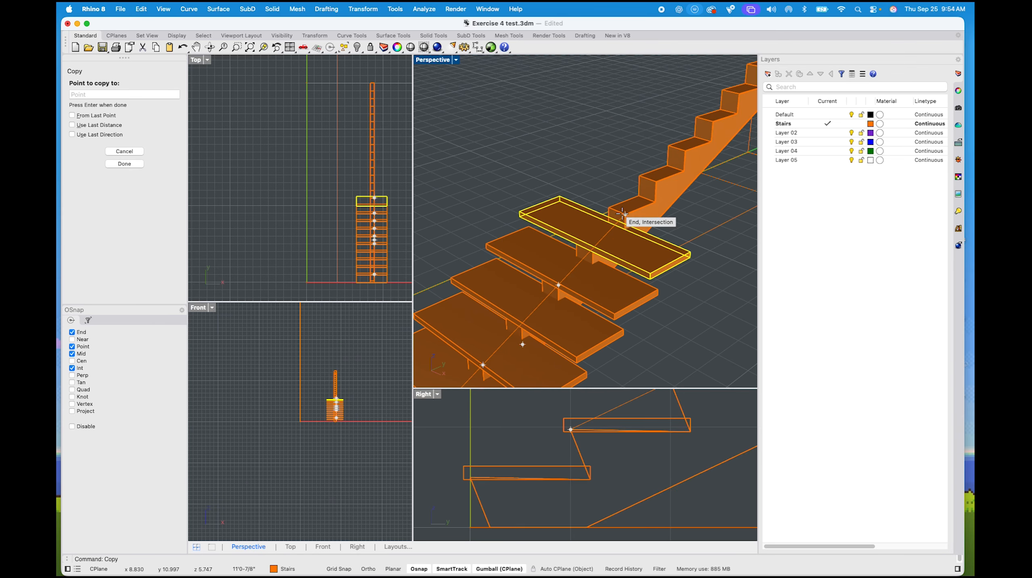
pyautogui.click(623, 223)
pyautogui.scroll(10, 644, 194)
pyautogui.moveTo(699, 210)
pyautogui.keyDown('shift'); pyautogui.mouseDown(button='right')
pyautogui.moveTo(655, 258)
pyautogui.moveTo(712, 206)
pyautogui.mouseUp(button='right'); pyautogui.keyUp('shift')
pyautogui.click(671, 166)
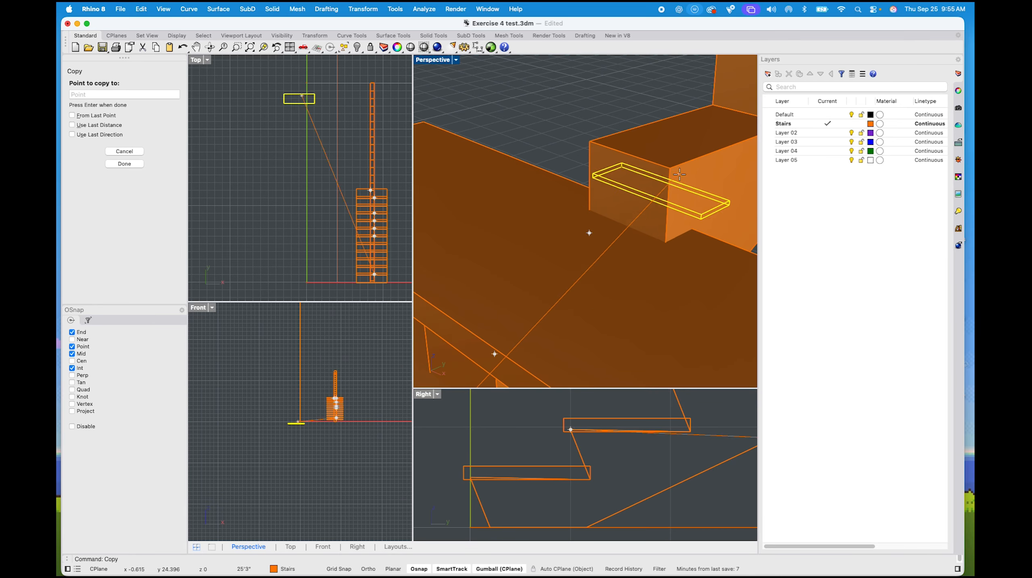
pyautogui.keyDown('shift'); pyautogui.moveTo(673, 178); pyautogui.dragTo(632, 231, button='right'); pyautogui.keyUp('shift')
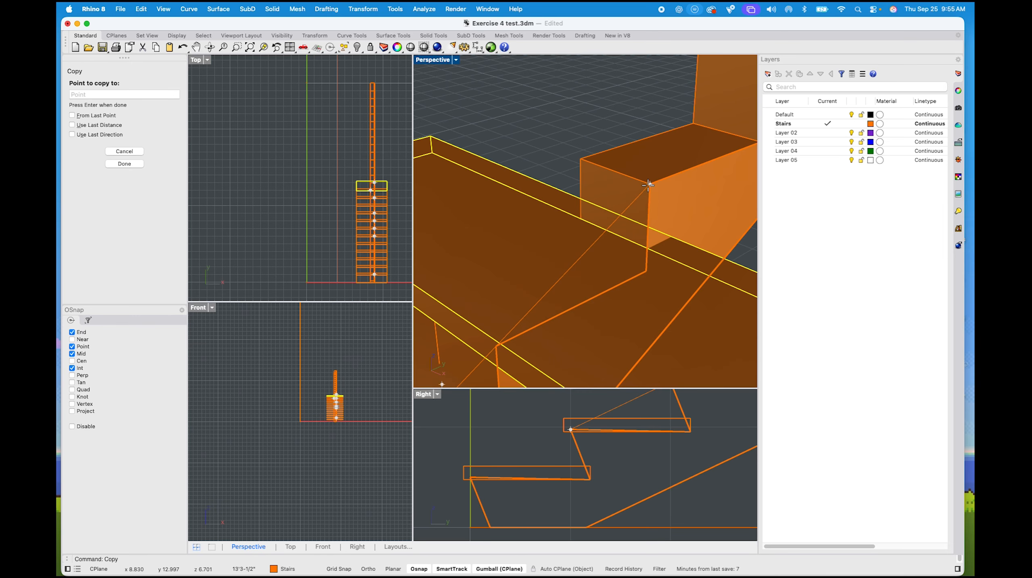
pyautogui.click(652, 185)
pyautogui.keyDown('shift'); pyautogui.moveTo(723, 98); pyautogui.dragTo(637, 230, button='right'); pyautogui.keyUp('shift')
pyautogui.click(691, 179)
pyautogui.keyDown('shift'); pyautogui.moveTo(732, 130); pyautogui.dragTo(617, 239, button='right'); pyautogui.keyUp('shift')
pyautogui.click(629, 204)
pyautogui.keyDown('shift'); pyautogui.moveTo(704, 153); pyautogui.dragTo(605, 254, button='right'); pyautogui.keyUp('shift')
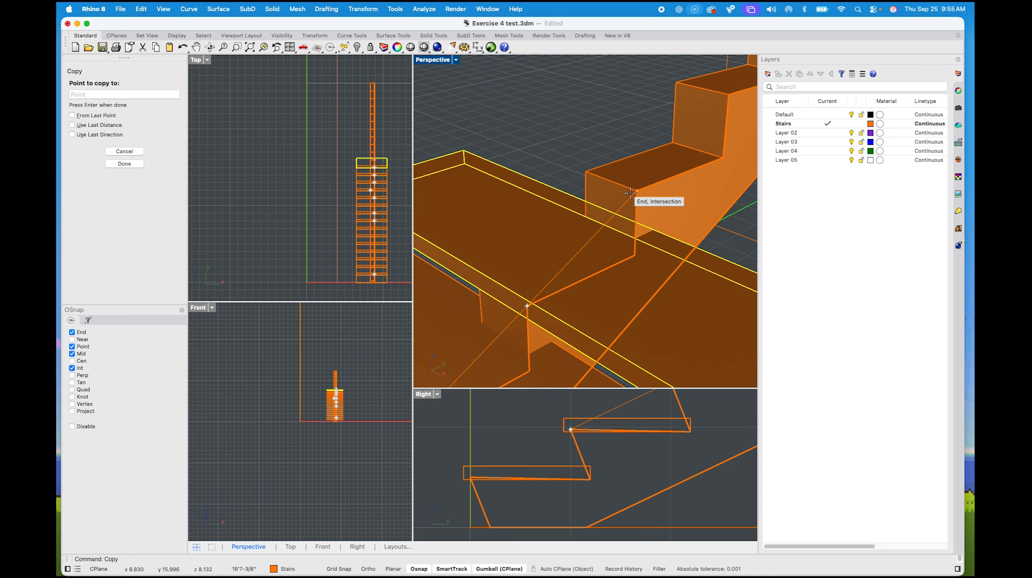
pyautogui.click(635, 193)
pyautogui.keyDown('shift'); pyautogui.moveTo(683, 150); pyautogui.dragTo(597, 238, button='right'); pyautogui.keyUp('shift')
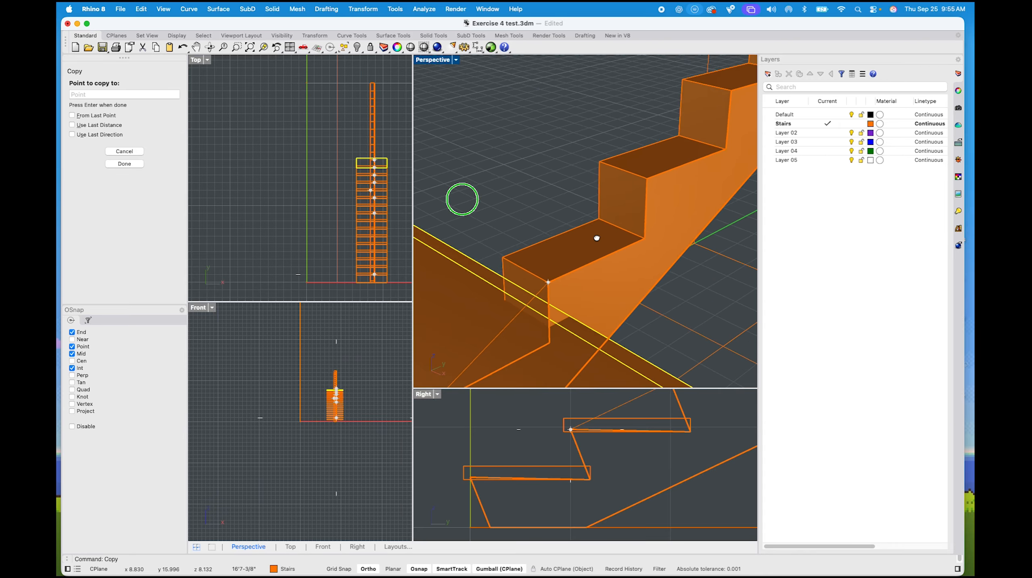
pyautogui.click(646, 177)
pyautogui.keyDown('shift'); pyautogui.moveTo(646, 178); pyautogui.dragTo(552, 276, button='right'); pyautogui.keyUp('shift')
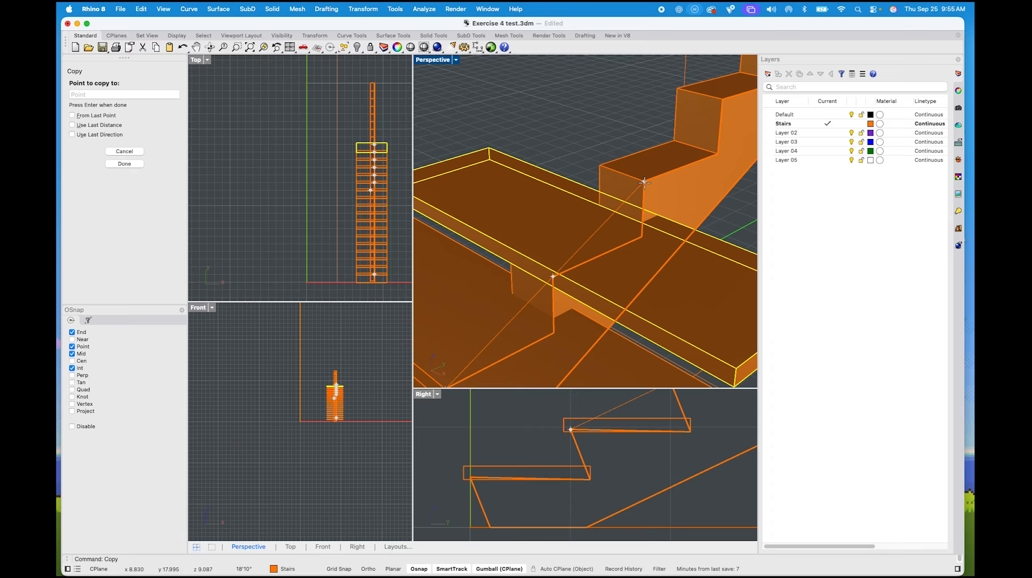
pyautogui.click(644, 183)
pyautogui.keyDown('shift'); pyautogui.moveTo(644, 183); pyautogui.dragTo(552, 276, button='right'); pyautogui.keyUp('shift')
pyautogui.click(638, 189)
pyautogui.keyDown('shift'); pyautogui.moveTo(659, 201); pyautogui.dragTo(577, 275, button='right'); pyautogui.keyUp('shift')
pyautogui.click(627, 184)
pyautogui.keyDown('shift'); pyautogui.moveTo(643, 190); pyautogui.dragTo(572, 270, button='right'); pyautogui.keyUp('shift')
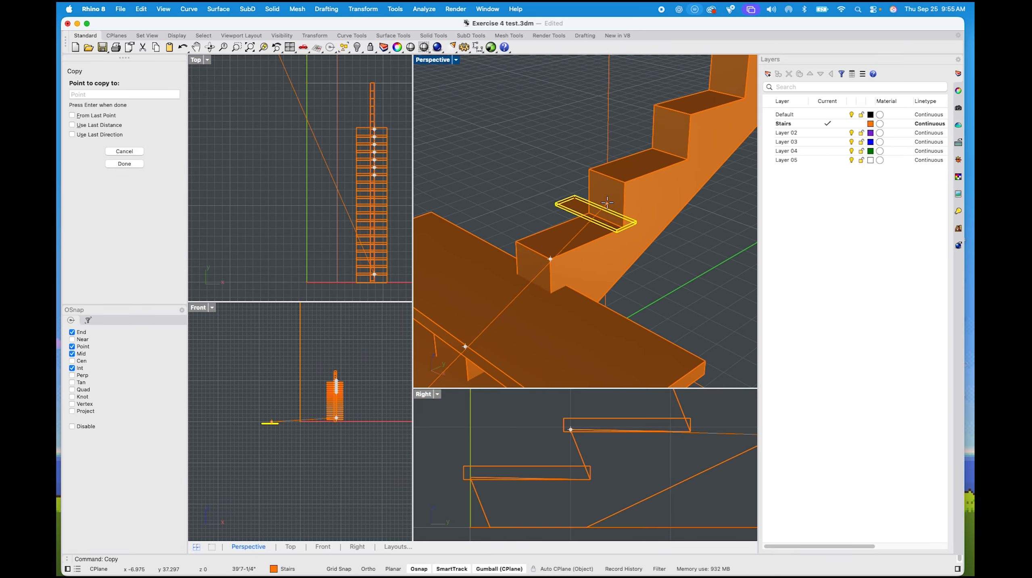
pyautogui.click(625, 183)
pyautogui.keyDown('shift'); pyautogui.moveTo(627, 184); pyautogui.dragTo(603, 259, button='right'); pyautogui.keyUp('shift')
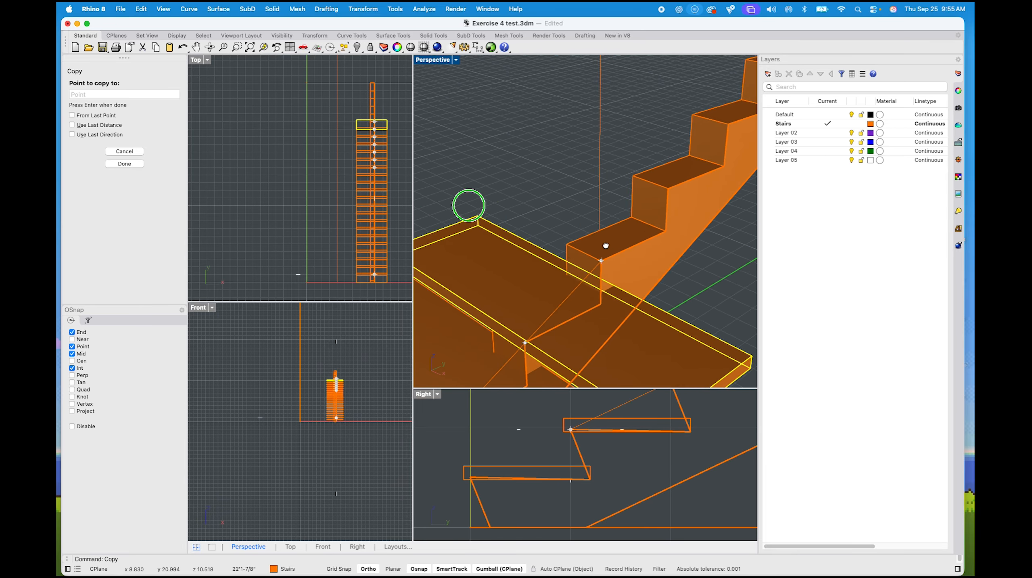
pyautogui.click(661, 190)
pyautogui.keyDown('shift'); pyautogui.moveTo(663, 190); pyautogui.dragTo(639, 205, button='right'); pyautogui.keyUp('shift')
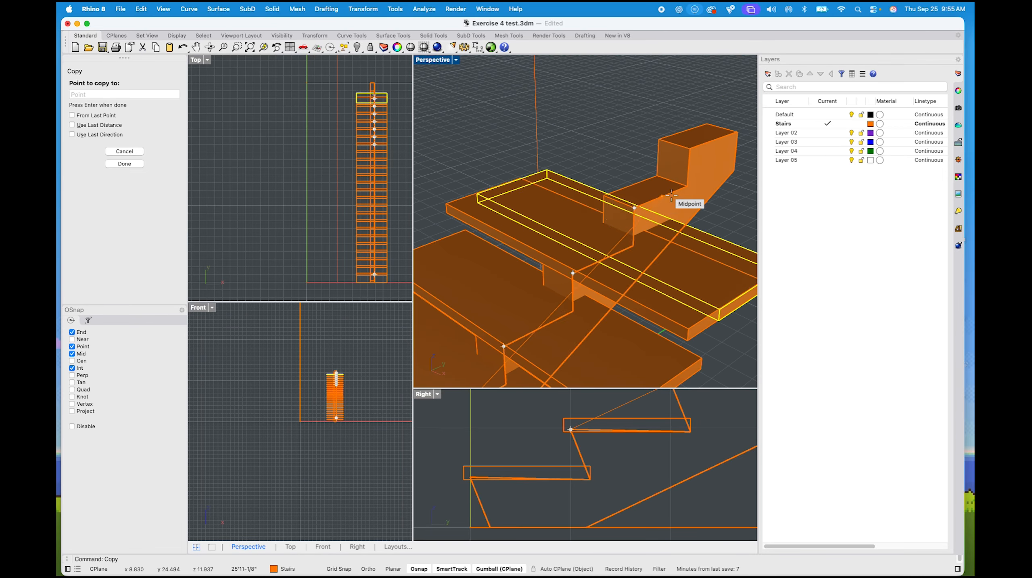
pyautogui.click(686, 149)
pyautogui.press('Return')
# Bring the hidden full-width stairs back with the Show command
pyautogui.scroll(-8, 677, 196)
pyautogui.keyDown('shift'); pyautogui.moveTo(642, 227); pyautogui.dragTo(606, 214, button='right'); pyautogui.keyUp('shift')
pyautogui.write('show')
pyautogui.press('Return')
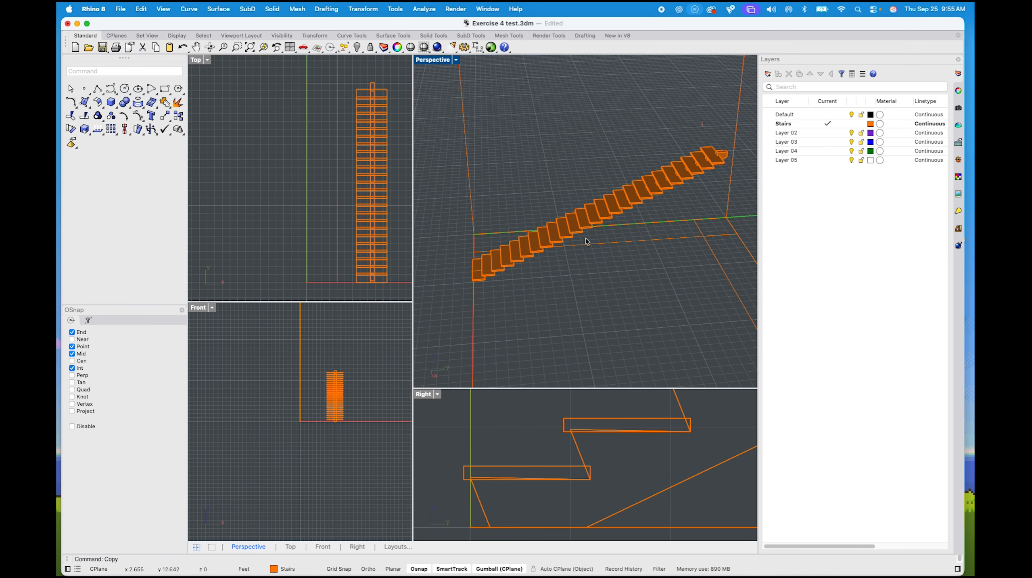
# Examine the overhanging treads and their narrow support up close beside the full-width stairs
pyautogui.scroll(3, 552, 256)
pyautogui.moveTo(551, 256); pyautogui.dragTo(481, 219, button='right')
pyautogui.scroll(6, 534, 223)
pyautogui.scroll(-5, 534, 223)
pyautogui.click(538, 254)
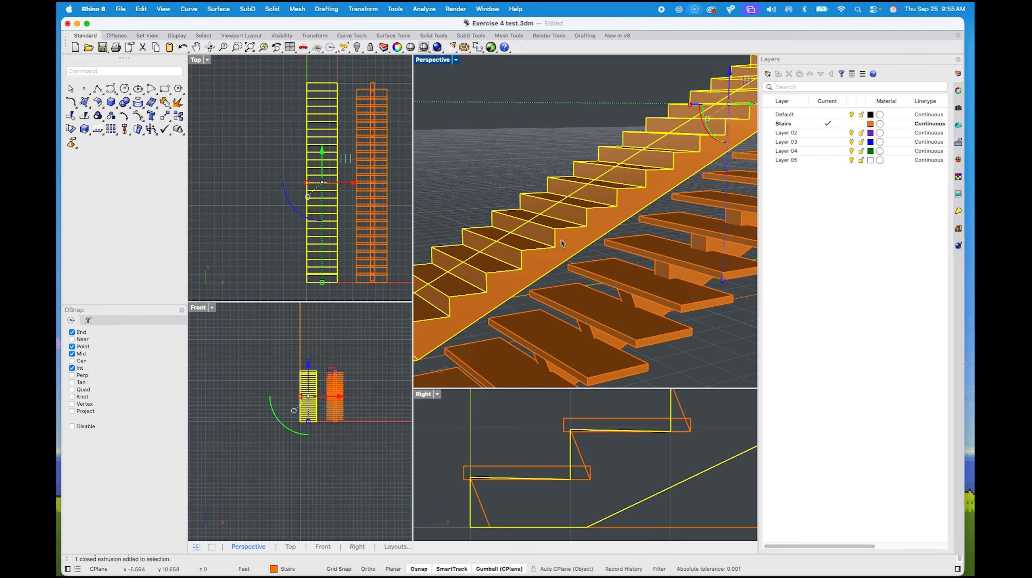
pyautogui.scroll(-3, 538, 263)
pyautogui.scroll(5, 564, 296)
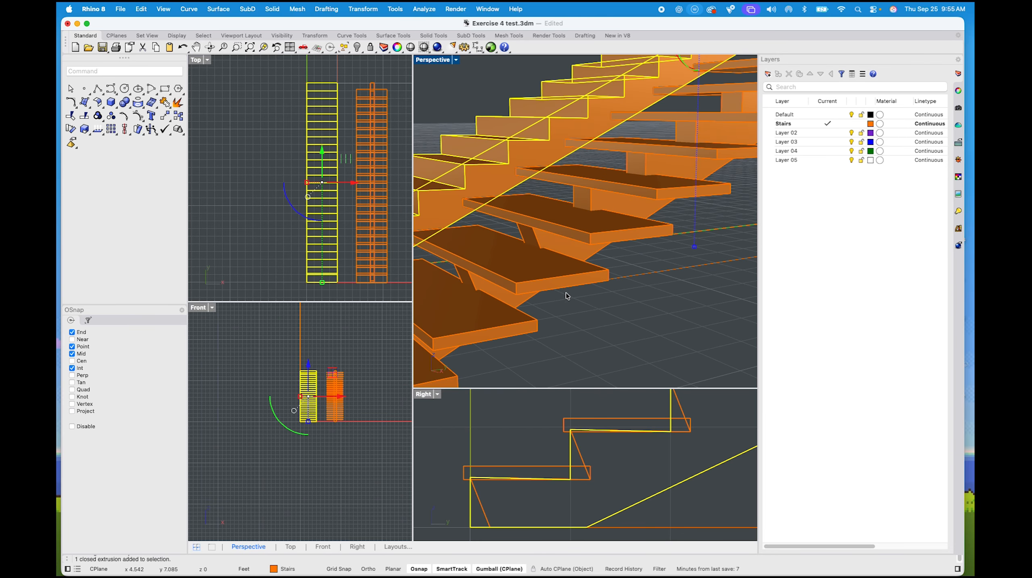
# Compare the overhanging-tread variation with the full-width stairs from the front, above and behind
pyautogui.click(524, 205)
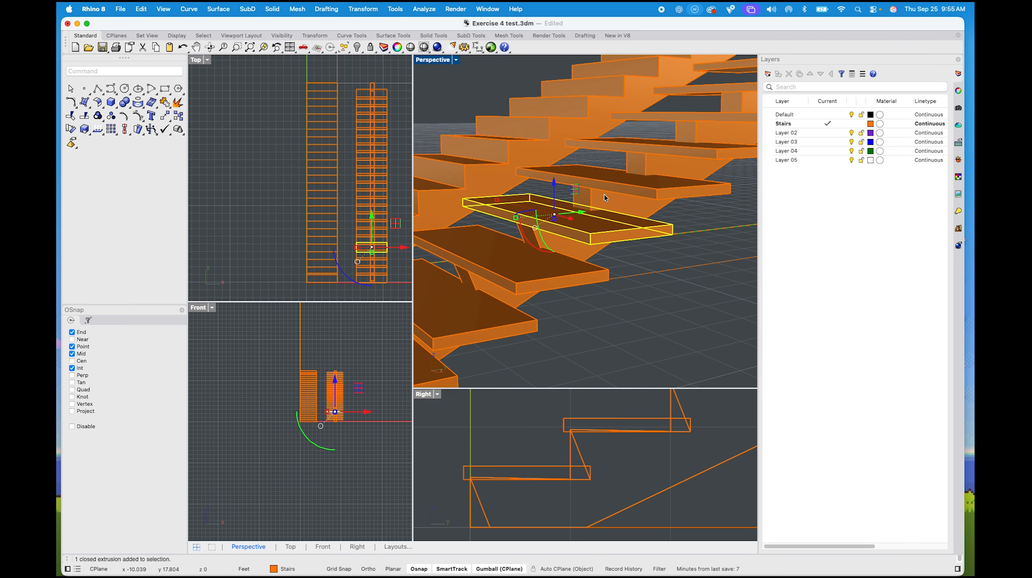
pyautogui.scroll(-6, 606, 198)
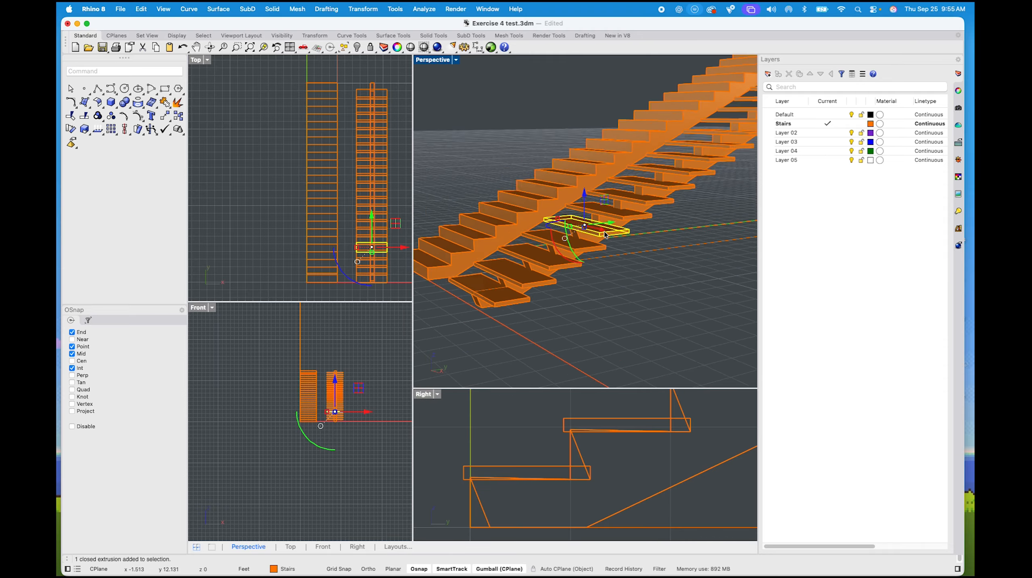
pyautogui.moveTo(605, 198); pyautogui.dragTo(484, 249, button='right')
pyautogui.moveTo(627, 296); pyautogui.dragTo(621, 292, button='right')
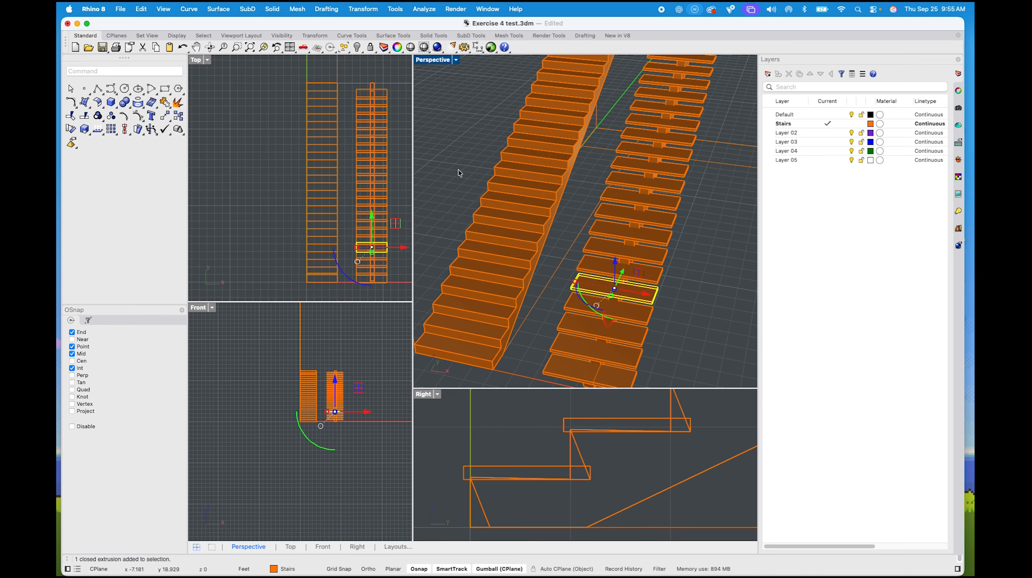
pyautogui.scroll(-5, 458, 171)
pyautogui.keyDown('shift'); pyautogui.moveTo(500, 183); pyautogui.dragTo(494, 204, button='right'); pyautogui.keyUp('shift')
pyautogui.moveTo(582, 248); pyautogui.dragTo(463, 294, button='right')
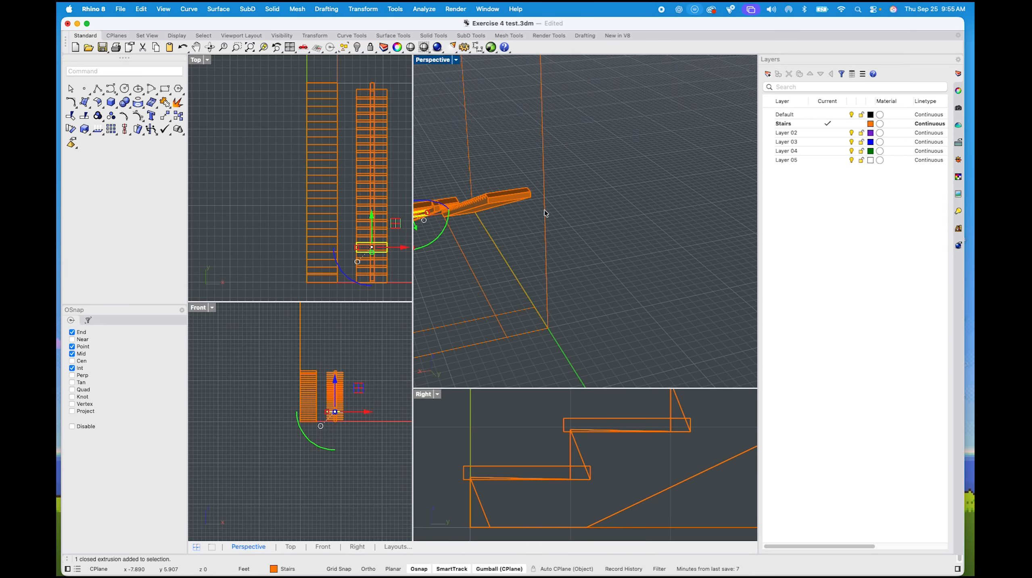
pyautogui.scroll(7, 544, 209)
pyautogui.keyDown('shift'); pyautogui.moveTo(490, 224); pyautogui.dragTo(548, 209, button='right'); pyautogui.keyUp('shift')
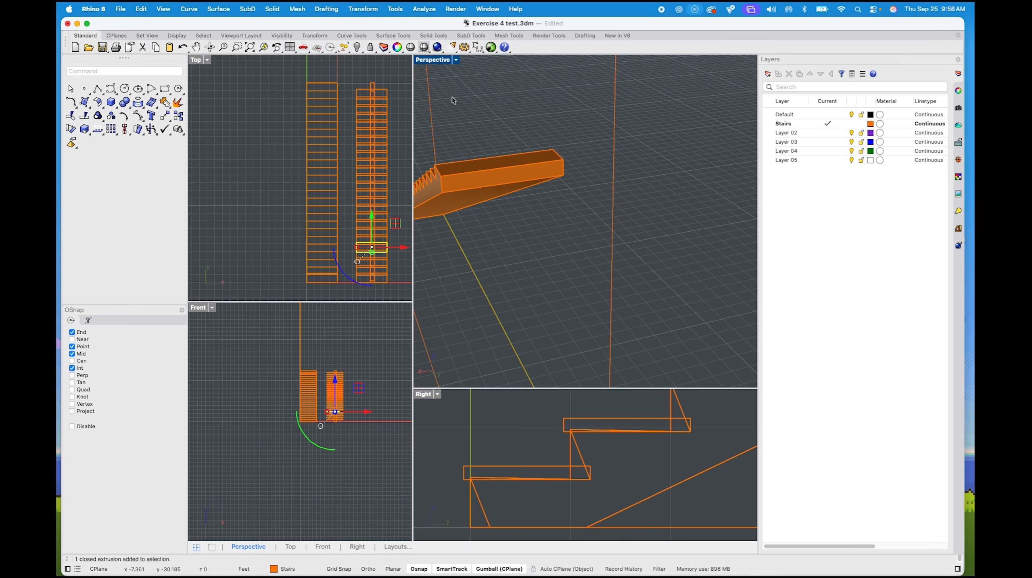
# Maximize the Perspective viewport to view both stair versions in full
pyautogui.doubleClick(431, 60)
pyautogui.scroll(-10, 409, 246)
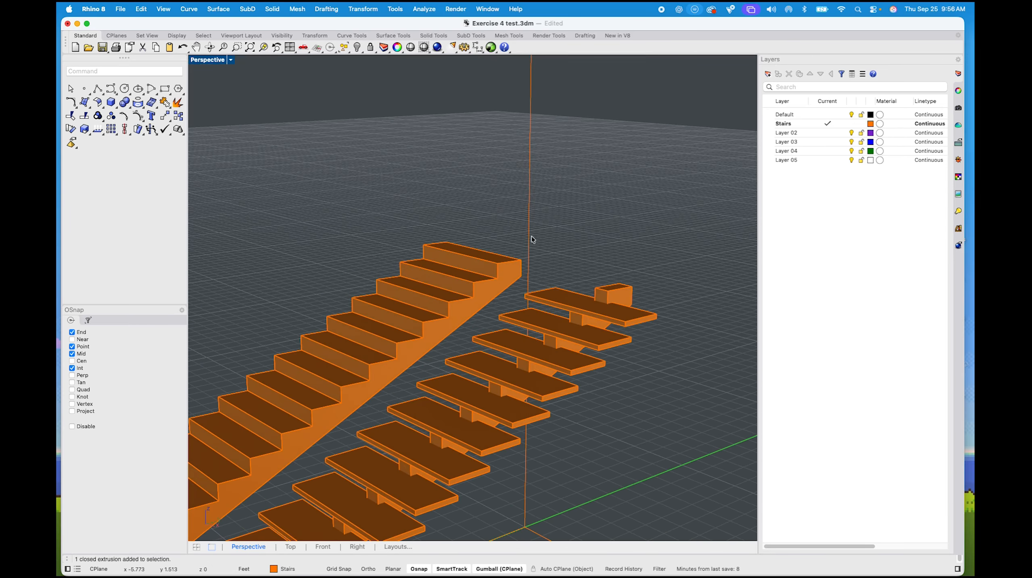
pyautogui.scroll(-10, 487, 272)
pyautogui.moveTo(379, 280); pyautogui.dragTo(460, 307, button='right')
pyautogui.moveTo(322, 280); pyautogui.dragTo(455, 284, button='right')
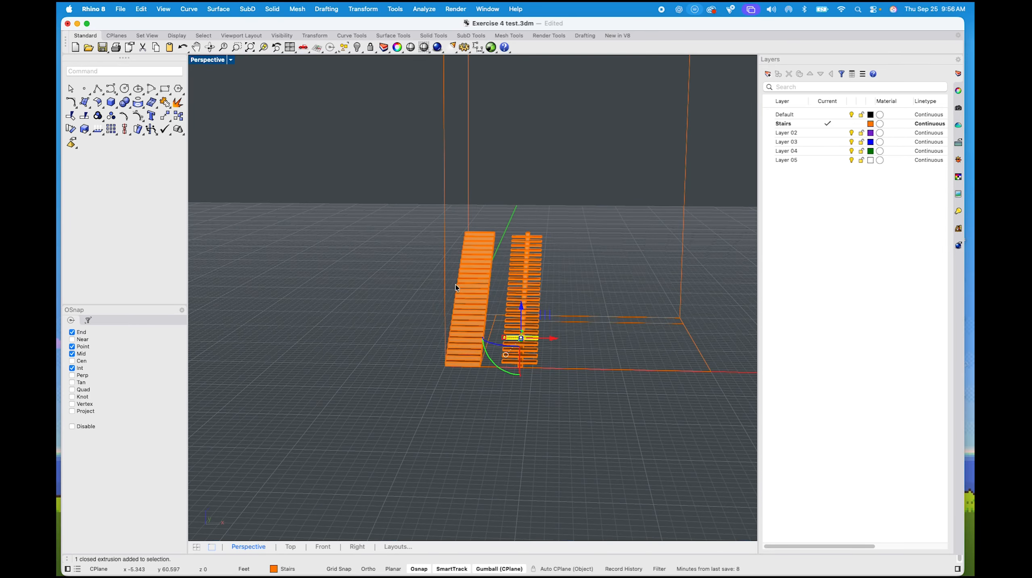
# Delete the narrow support and all of the overhanging treads, keeping only the full-width stairs
pyautogui.scroll(3, 578, 304)
pyautogui.moveTo(478, 178); pyautogui.dragTo(544, 437)
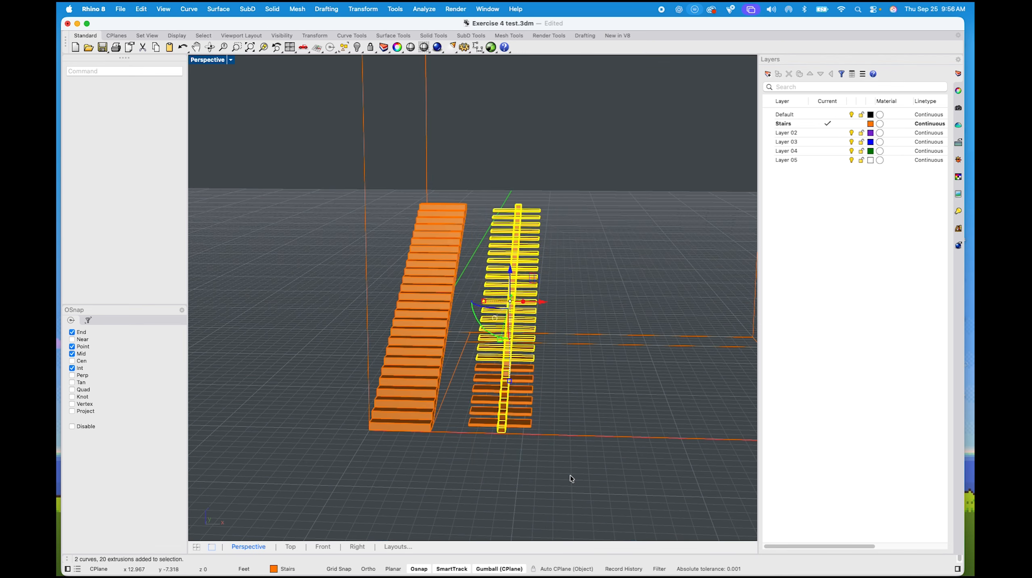
pyautogui.press('Delete')
pyautogui.scroll(3, 544, 477)
pyautogui.moveTo(705, 413); pyautogui.dragTo(579, 254)
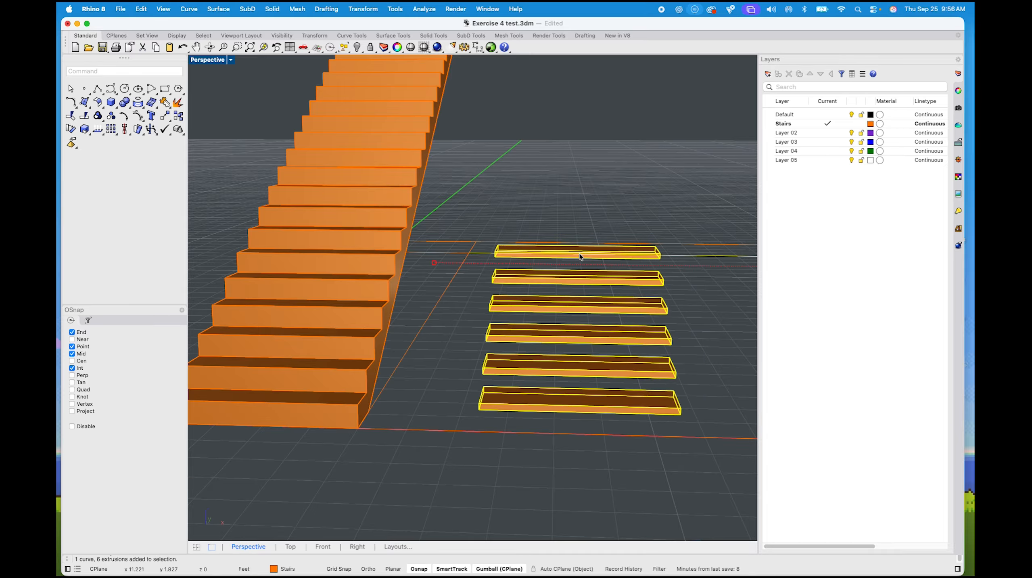
pyautogui.click(696, 335)
pyautogui.moveTo(696, 336); pyautogui.dragTo(662, 364, button='right')
pyautogui.moveTo(646, 471); pyautogui.dragTo(587, 338)
pyautogui.press('Delete')
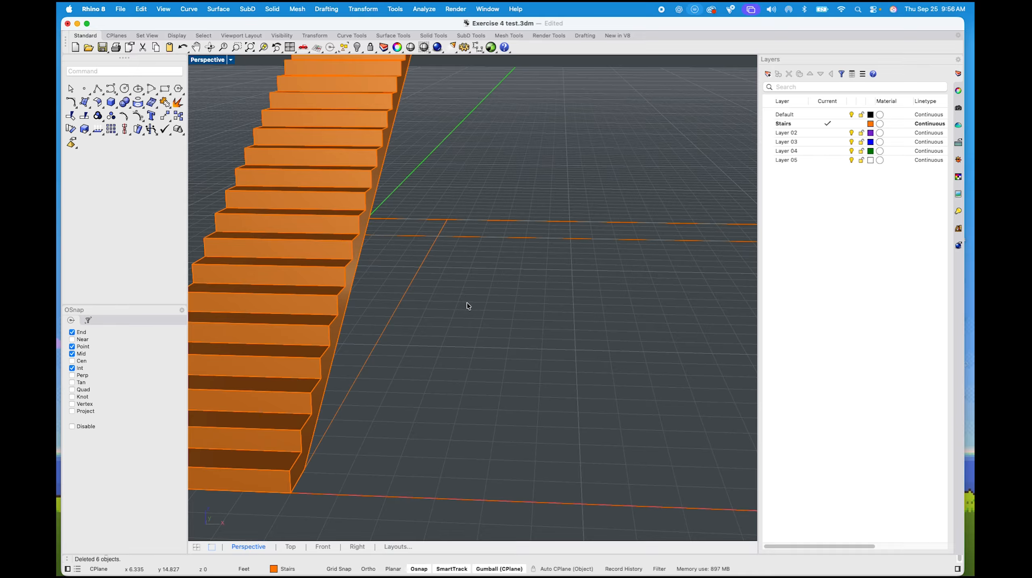
# Draw an open three-segment zigzag polyline starting at the outer corner of the stairs' top step, using Ortho for the turns
pyautogui.keyDown('shift'); pyautogui.moveTo(467, 303); pyautogui.dragTo(443, 417, button='right'); pyautogui.keyUp('shift')
pyautogui.scroll(-10, 445, 408)
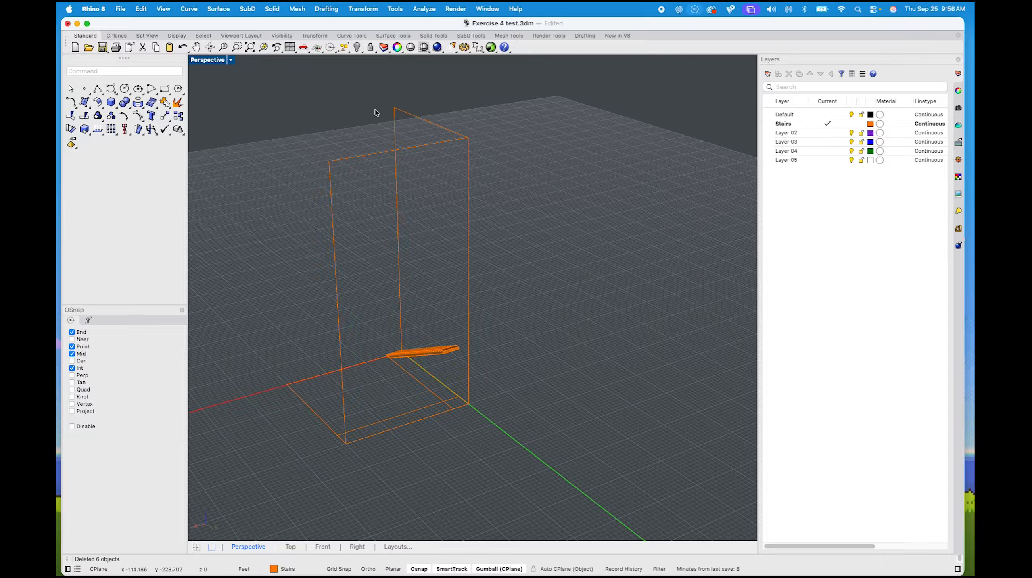
pyautogui.scroll(10, 391, 351)
pyautogui.moveTo(392, 351); pyautogui.dragTo(715, 350, button='right')
pyautogui.write('polyline')
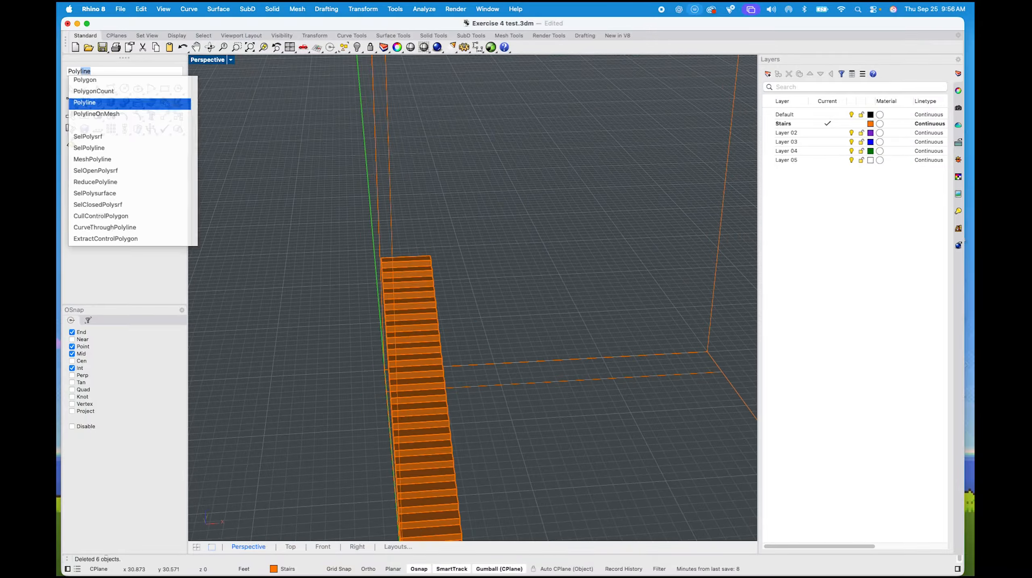
pyautogui.press('Return')
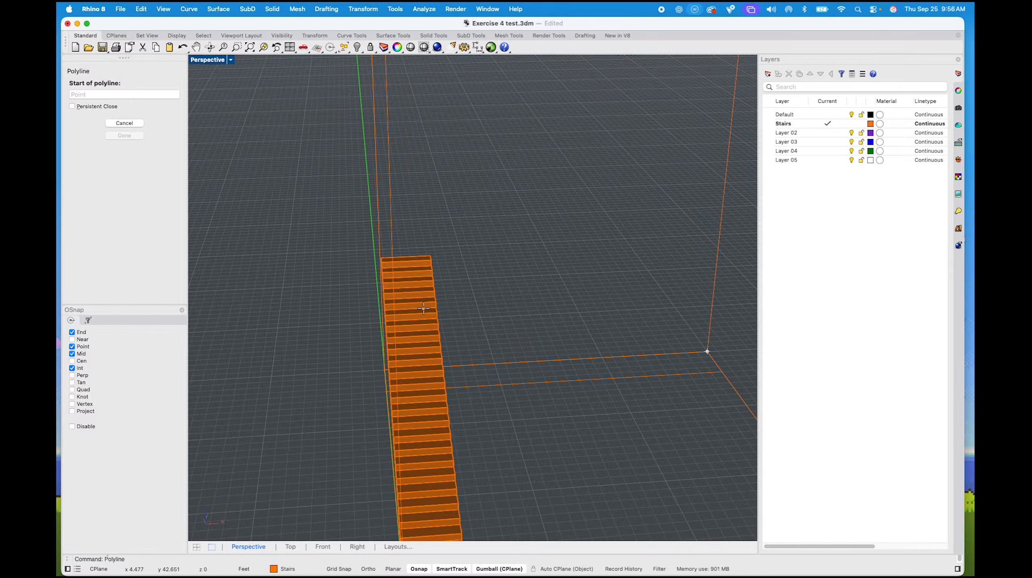
pyautogui.scroll(5, 369, 279)
pyautogui.moveTo(398, 267); pyautogui.dragTo(277, 256, button='right')
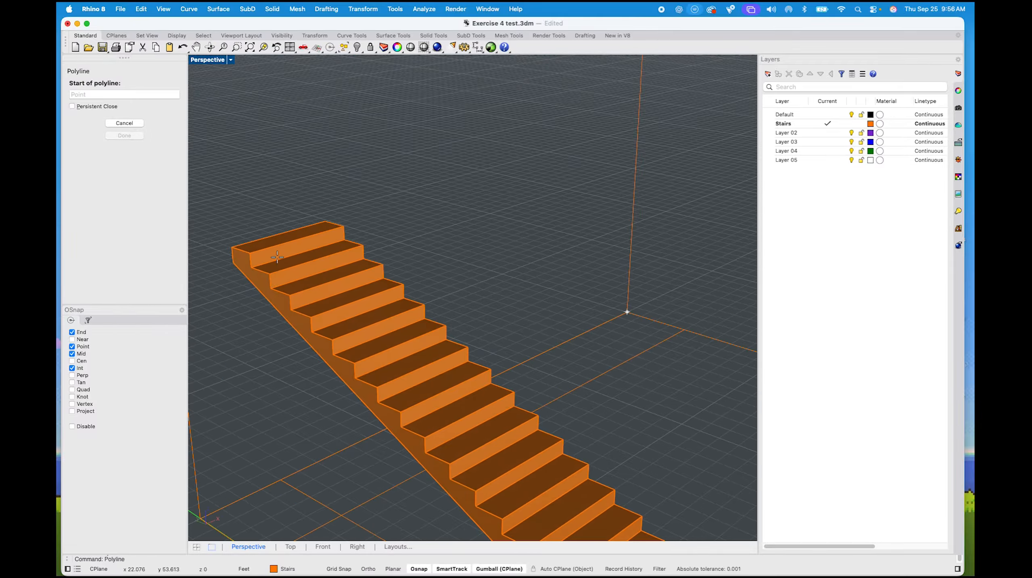
pyautogui.click(232, 247)
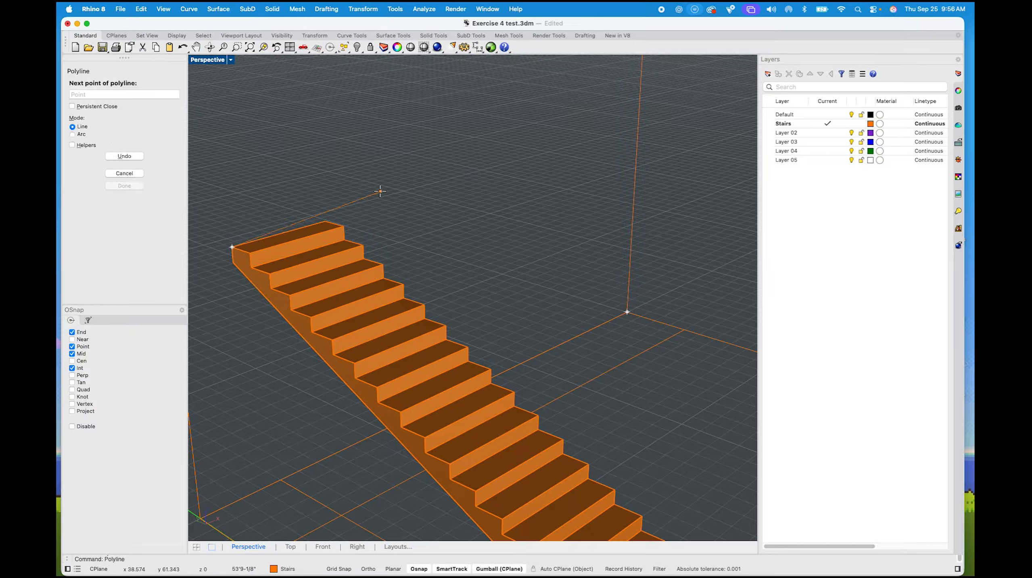
pyautogui.click(504, 171)
pyautogui.keyDown('shift'); pyautogui.moveTo(638, 186); pyautogui.dragTo(465, 265, button='right'); pyautogui.keyUp('shift')
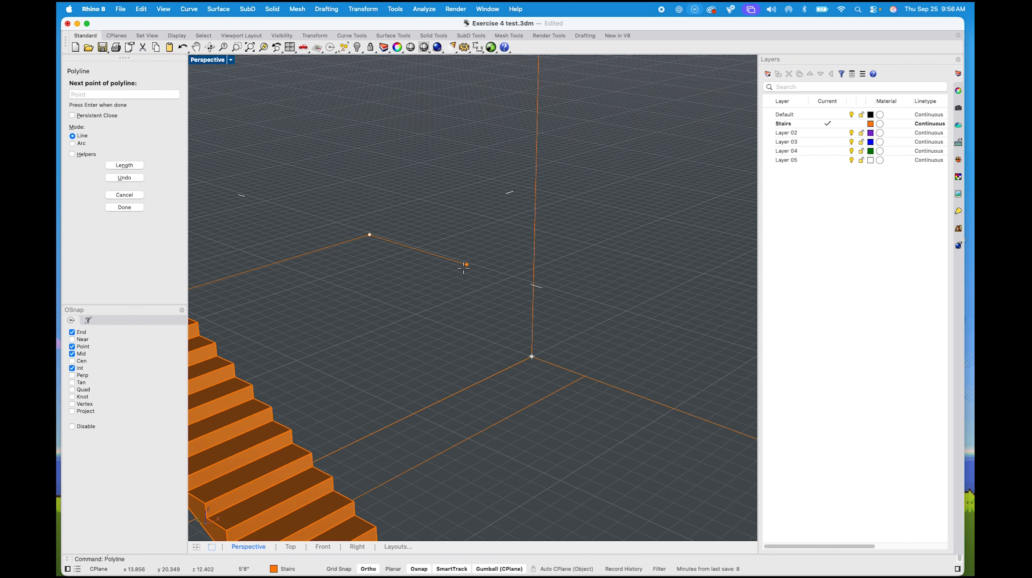
pyautogui.click(505, 276)
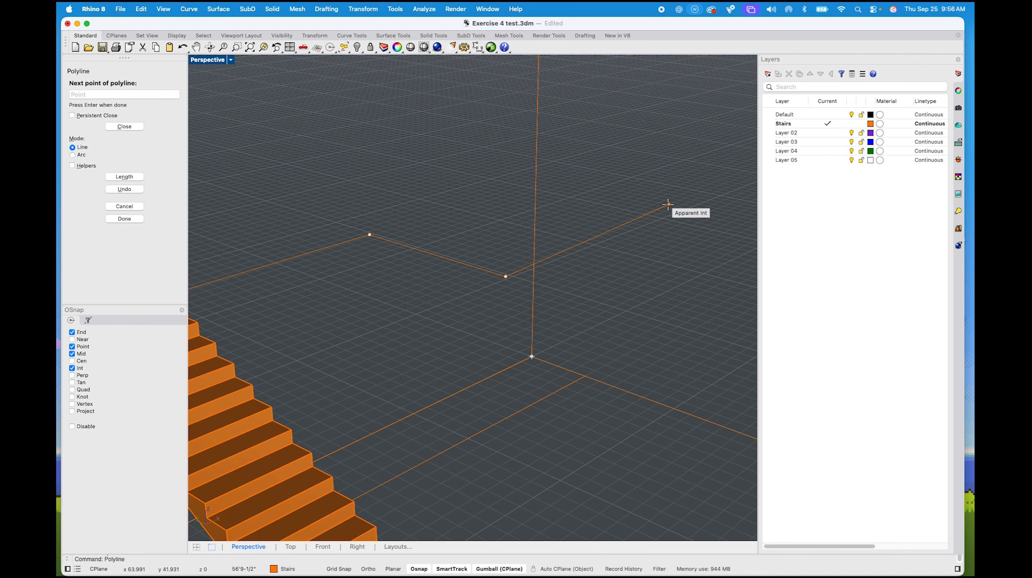
pyautogui.press('Return')
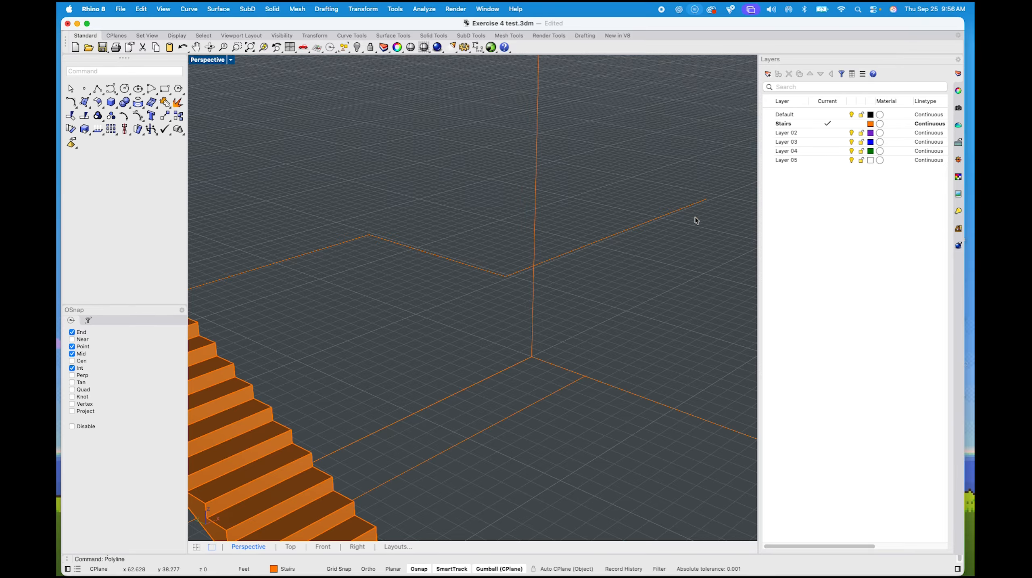
# Set up a Sweep1 with the zigzag polyline as the rail and the stairs' side profile curve as the sweep shape
pyautogui.keyDown('shift'); pyautogui.moveTo(469, 264); pyautogui.dragTo(641, 193, button='right'); pyautogui.keyUp('shift')
pyautogui.click(242, 263)
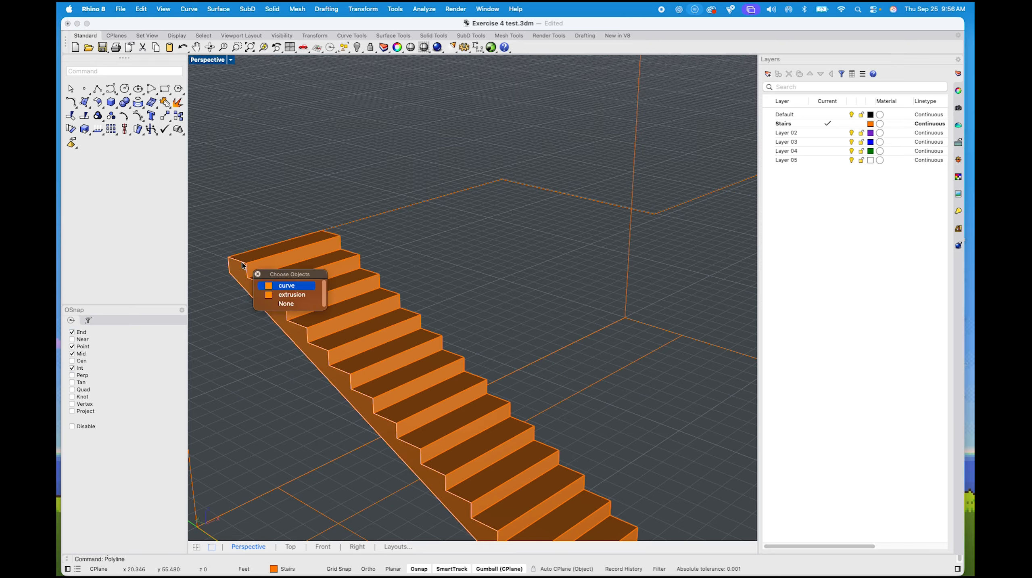
pyautogui.click(289, 283)
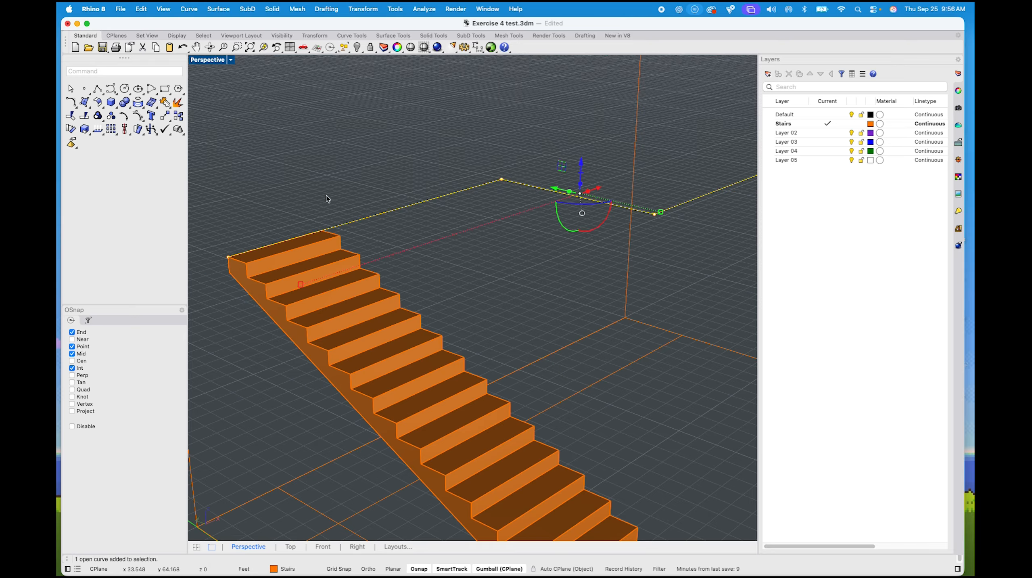
pyautogui.press('Escape')
pyautogui.write('Sweep1')
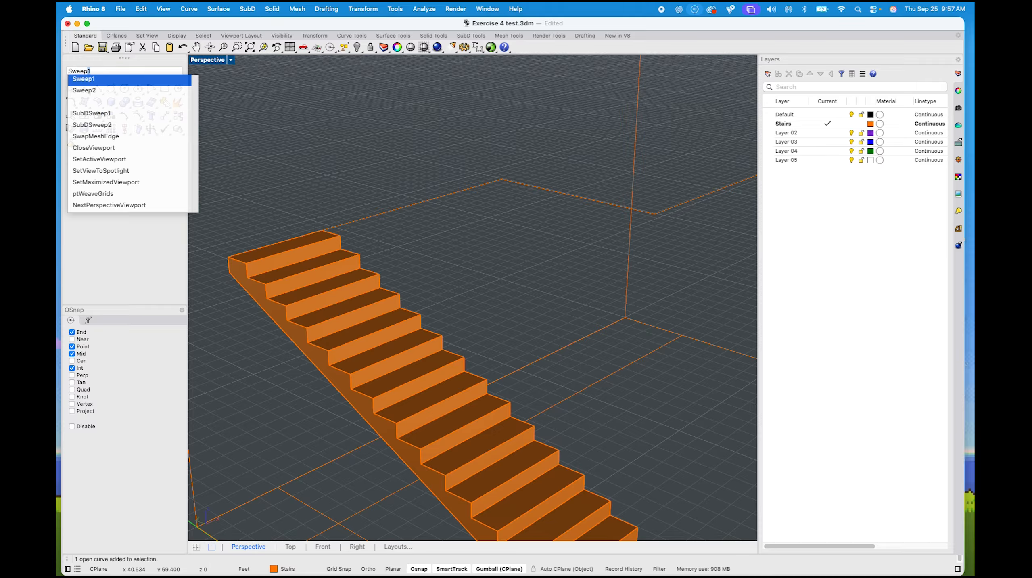
pyautogui.press('Return')
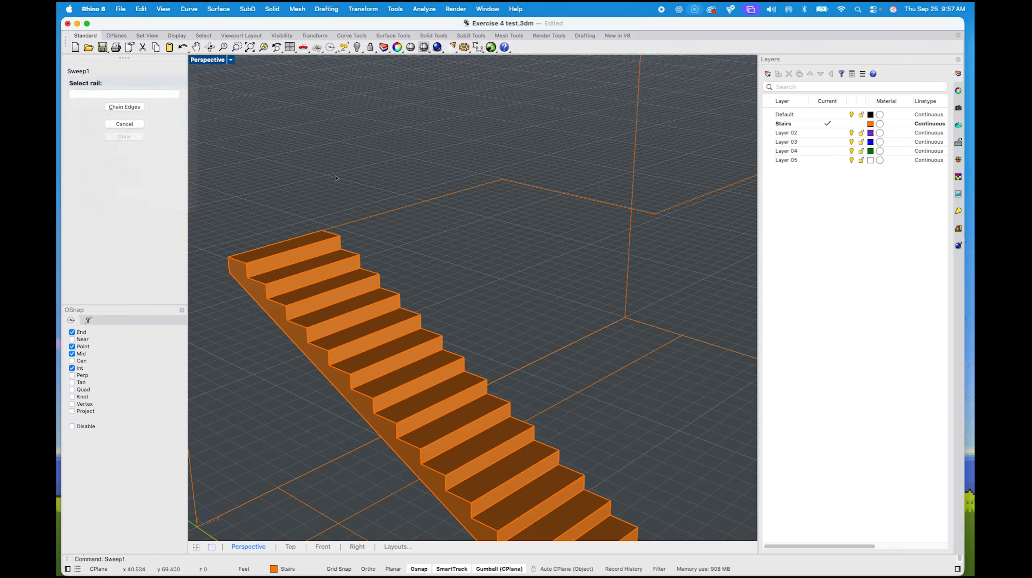
pyautogui.click(357, 222)
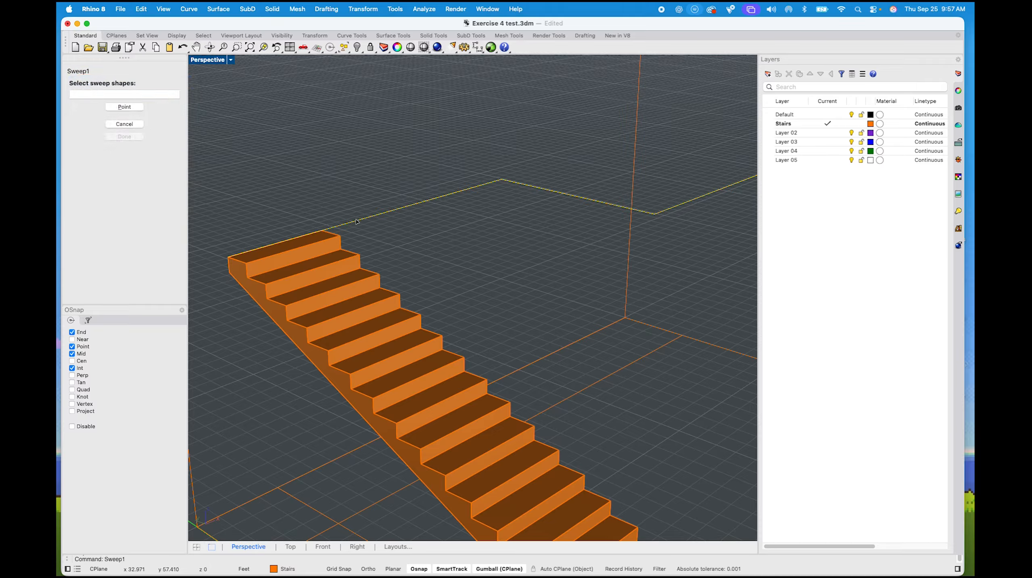
pyautogui.click(237, 261)
pyautogui.click(282, 281)
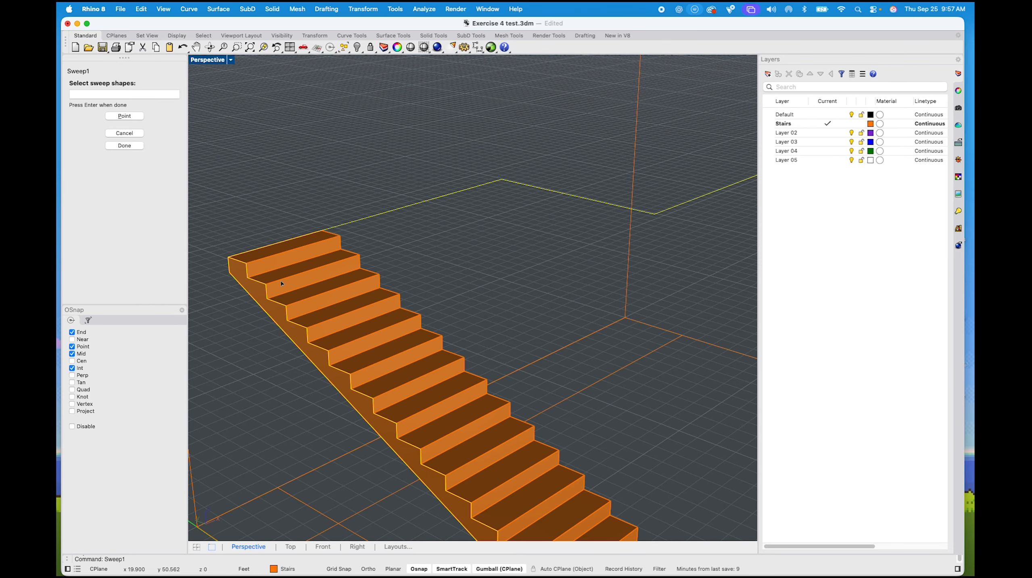
# Generate the one-rail sweep with the Freeform frame style and the Do not change cross sections option
pyautogui.press('Return')
pyautogui.press('Return')
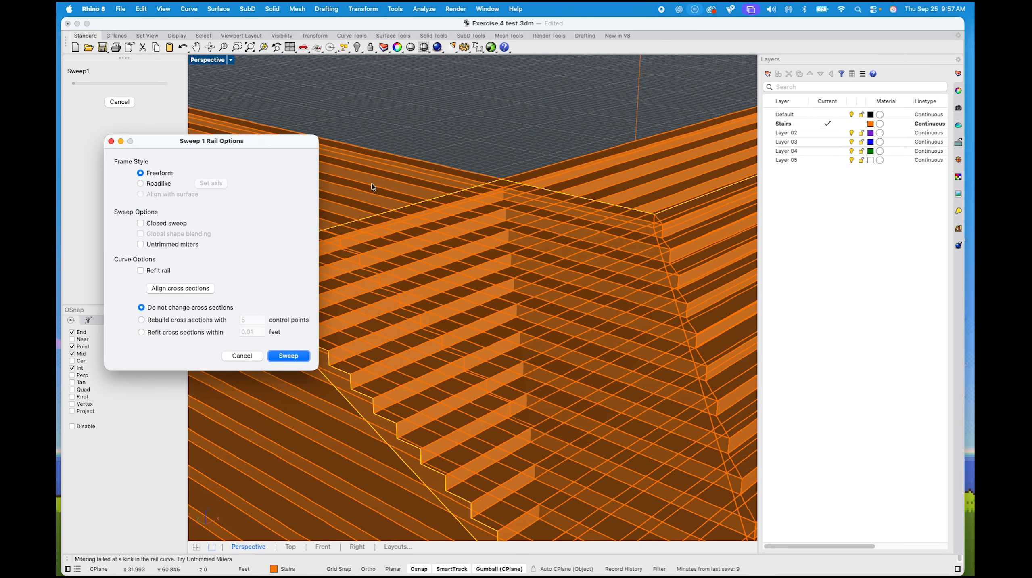
pyautogui.keyDown('shift'); pyautogui.moveTo(473, 236); pyautogui.dragTo(629, 168, button='right'); pyautogui.keyUp('shift')
pyautogui.keyDown('shift'); pyautogui.moveTo(560, 226); pyautogui.dragTo(570, 265, button='right'); pyautogui.keyUp('shift')
pyautogui.scroll(-6, 534, 227)
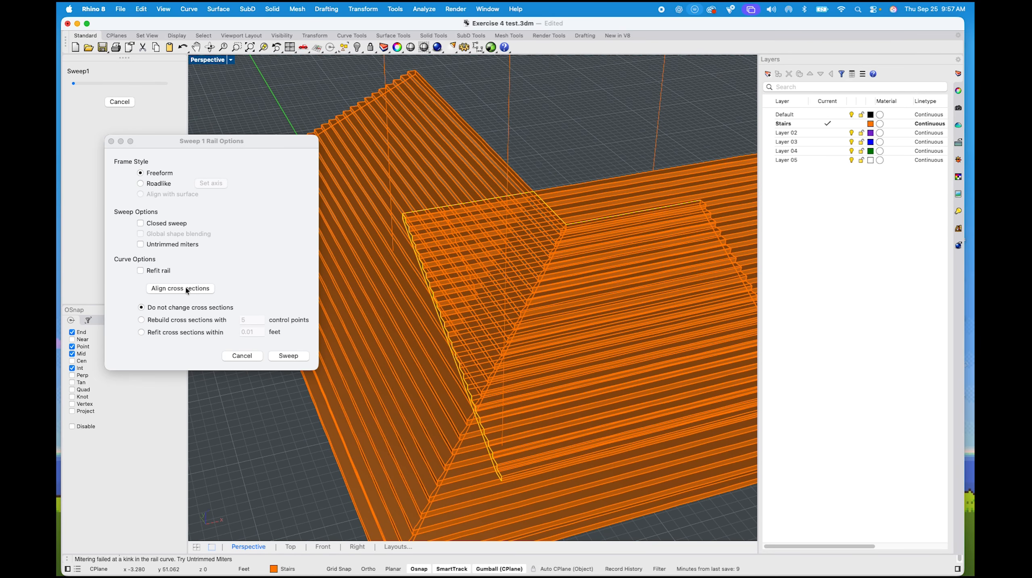
pyautogui.click(288, 355)
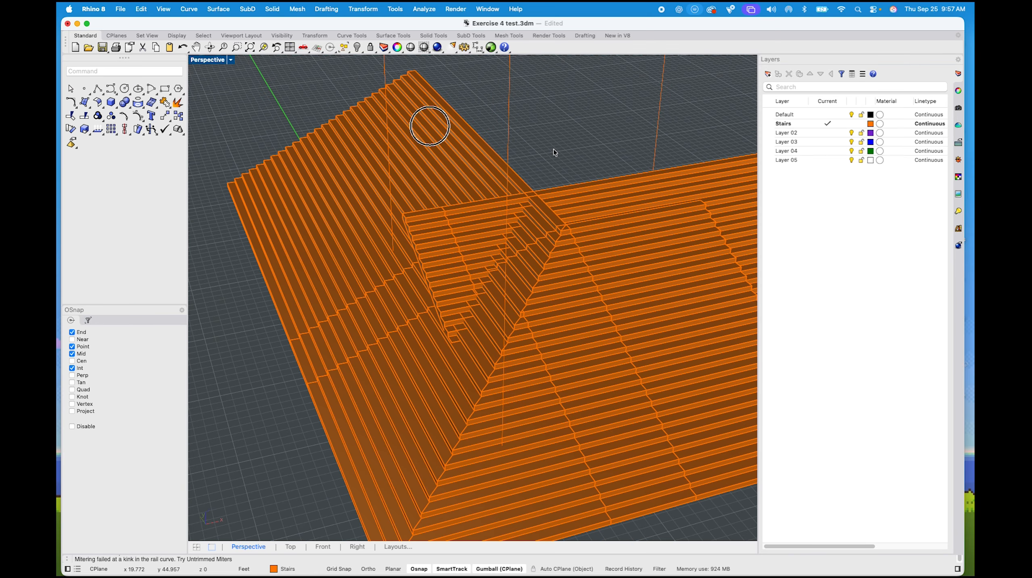
# Undo the last stair sweep and delete its leftover rail curve near the top of the stairs
pyautogui.moveTo(552, 150); pyautogui.dragTo(368, 177, button='right')
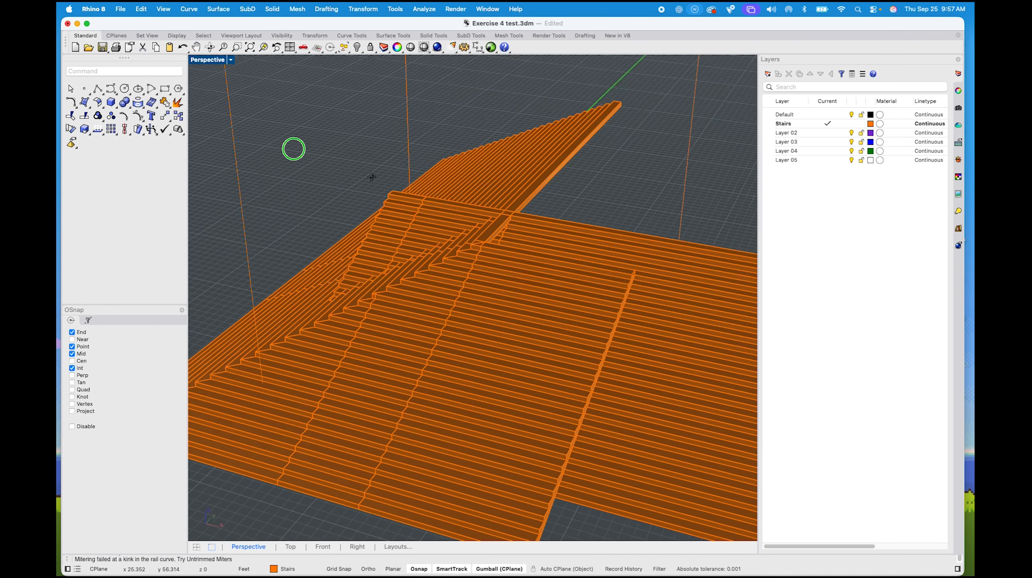
pyautogui.press('super+z')
pyautogui.moveTo(575, 169); pyautogui.dragTo(502, 261, button='right')
pyautogui.click(500, 255)
pyautogui.press('Delete')
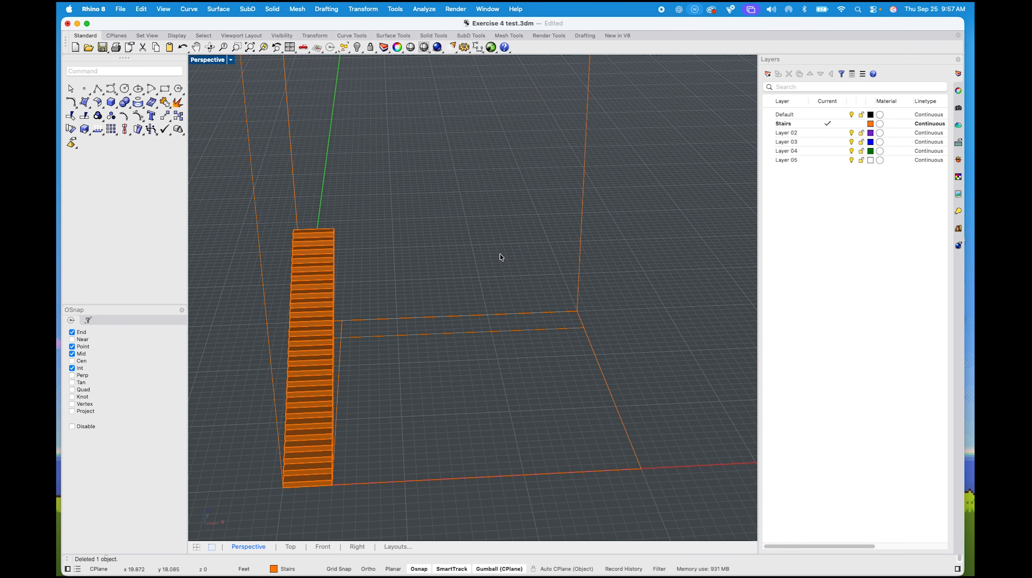
pyautogui.write('l')
pyautogui.press('Return')
pyautogui.scroll(3, 491, 245)
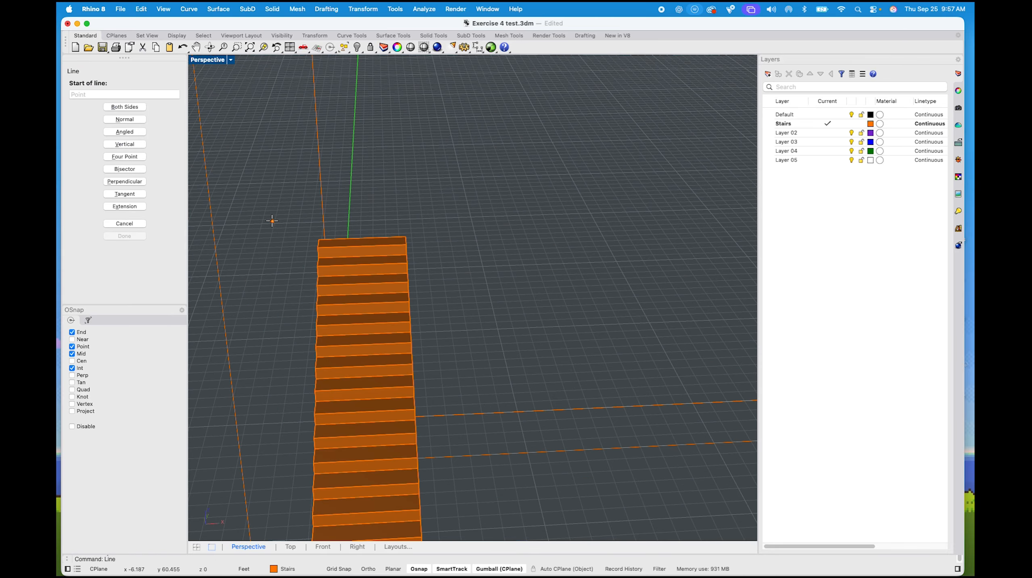
pyautogui.click(322, 239)
pyautogui.click(528, 233)
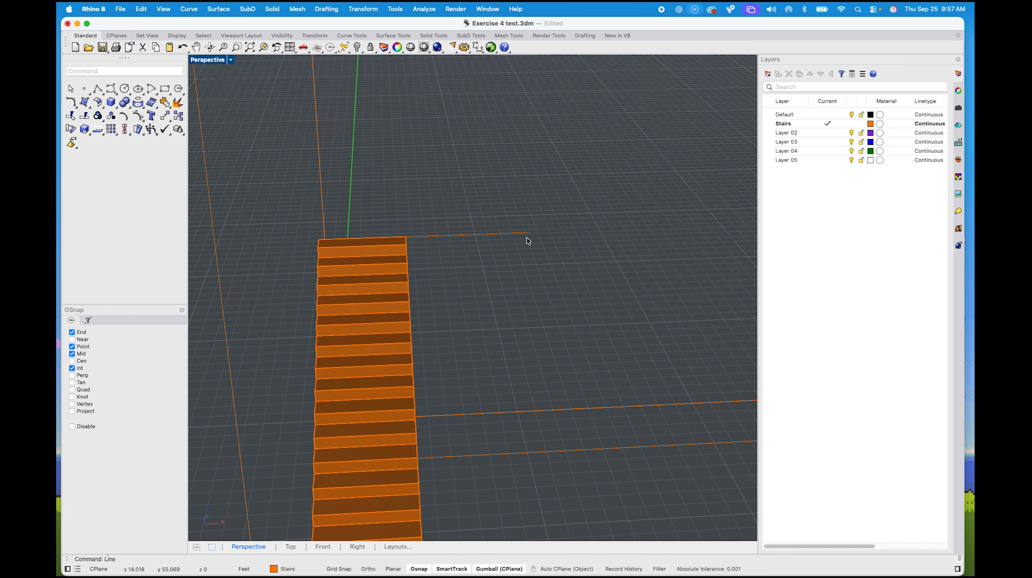
pyautogui.click(520, 234)
pyautogui.press('Delete')
# Draw an open two-segment polyline from the top step's back corner, running past the stair width and turning away from the stairs
pyautogui.write('Polyline')
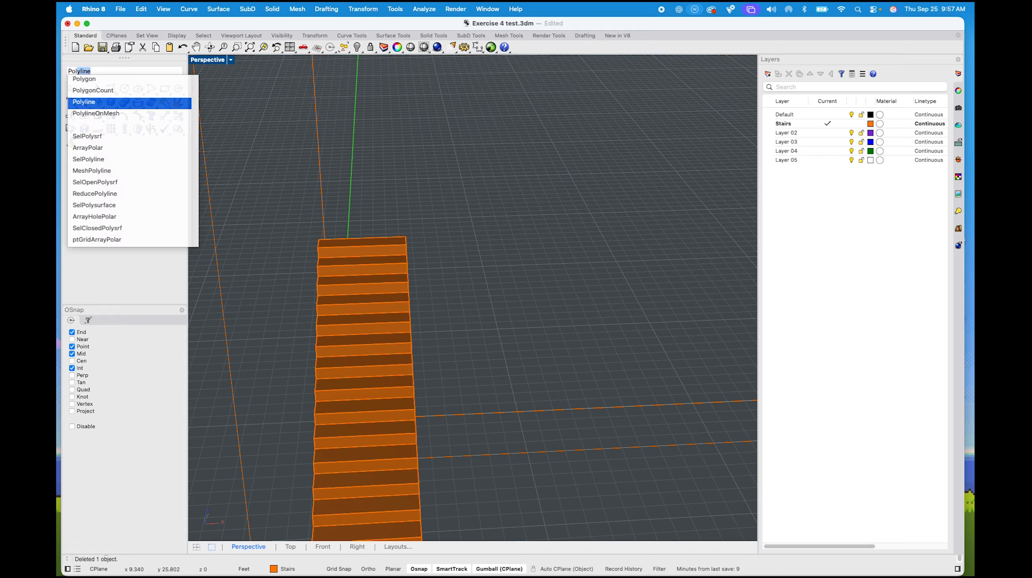
pyautogui.press('Return')
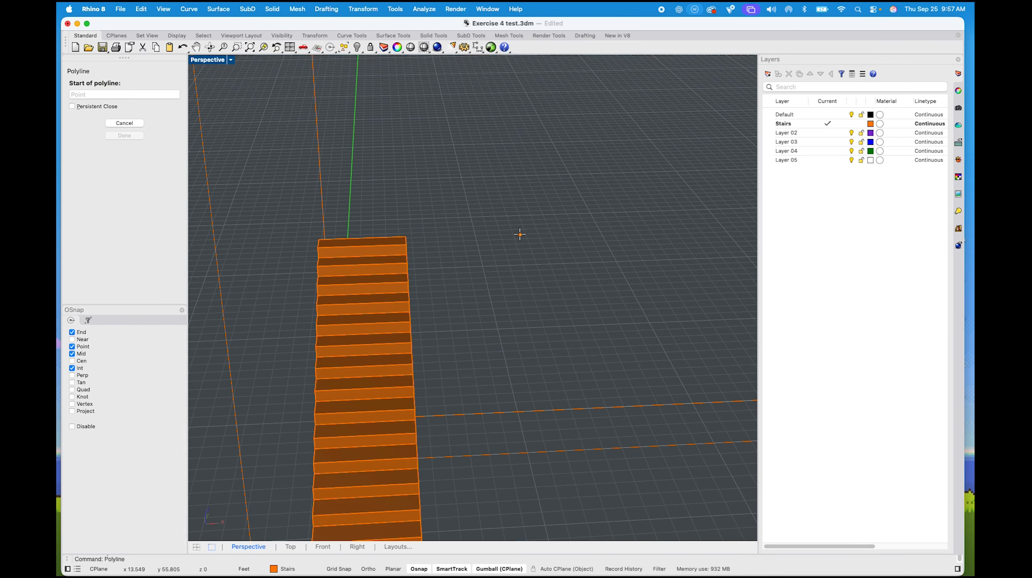
pyautogui.click(323, 239)
pyautogui.click(479, 233)
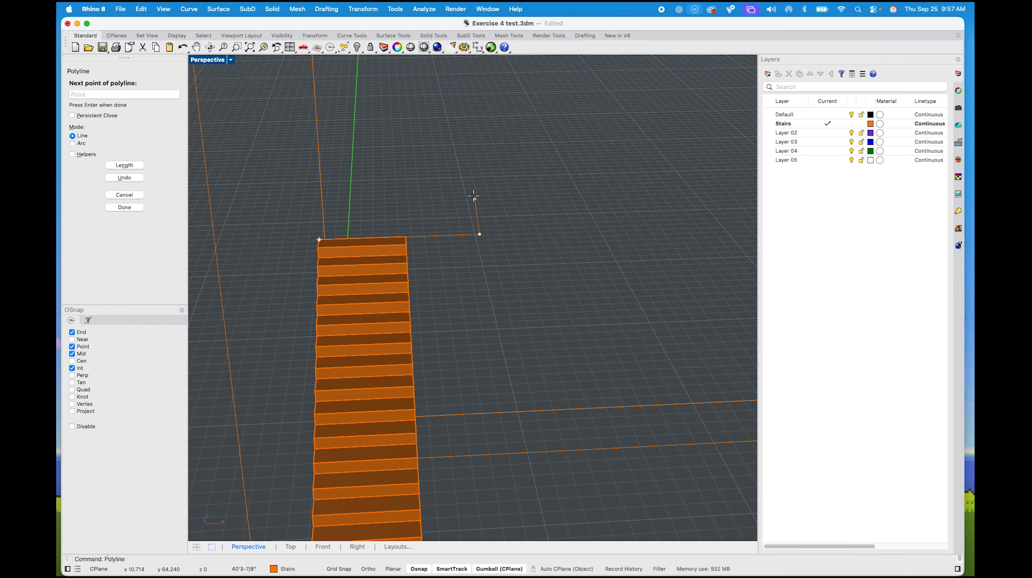
pyautogui.click(464, 173)
pyautogui.click(511, 186)
pyautogui.press('Return')
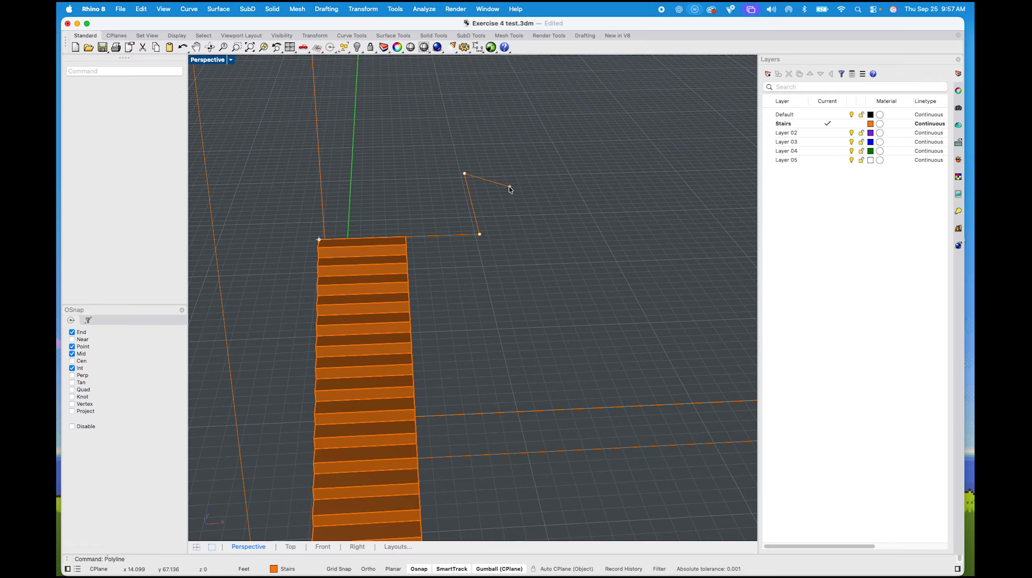
pyautogui.press('Return')
pyautogui.write('s')
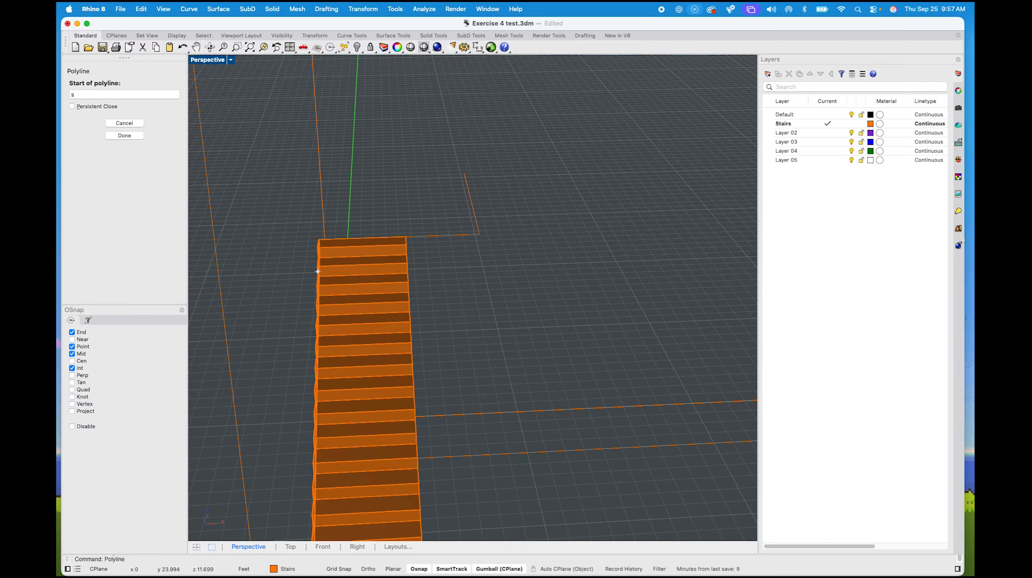
pyautogui.write('weep')
pyautogui.press('Return')
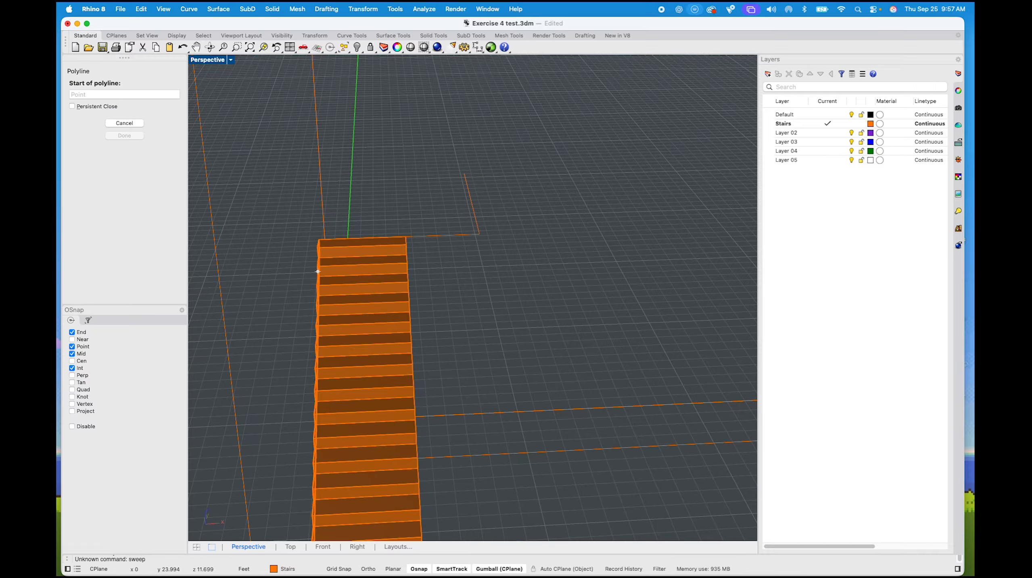
pyautogui.press('Escape')
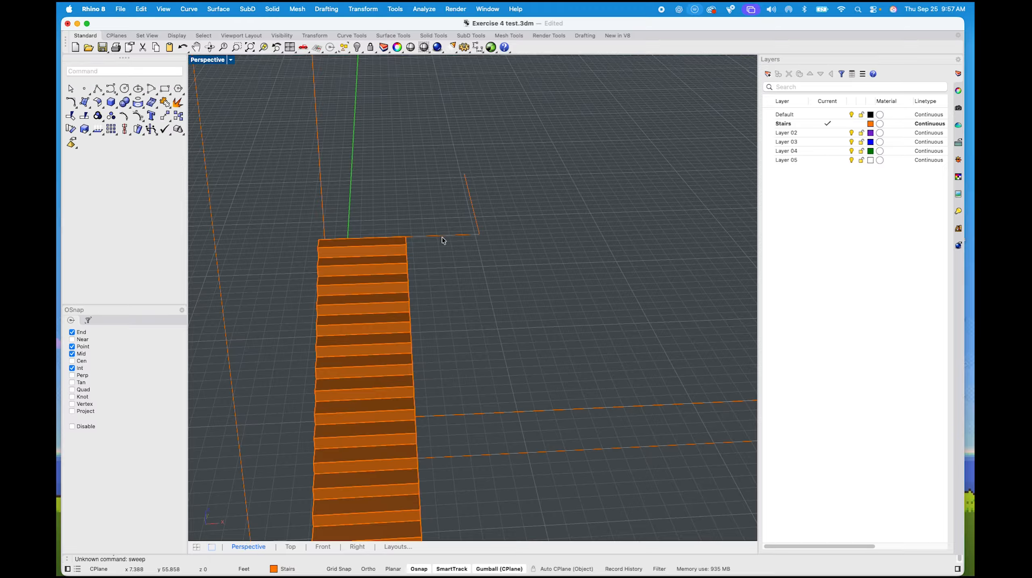
# Sweep the stairs' side profile edge along the two-segment polyline with Sweep1, using the Freeform frame style and Do not change cross sections
pyautogui.write('sweep')
pyautogui.press('Return')
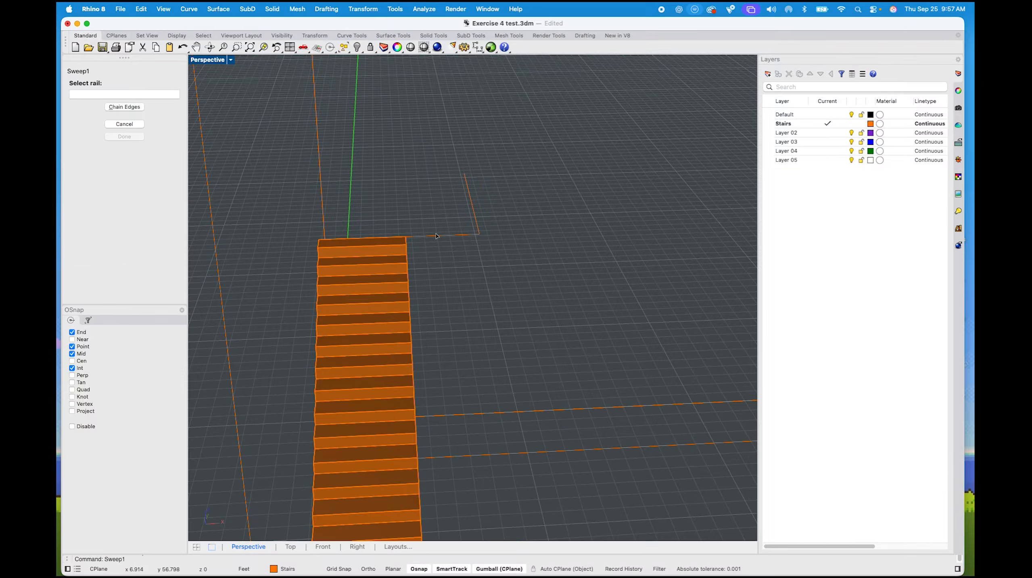
pyautogui.click(434, 238)
pyautogui.click(318, 263)
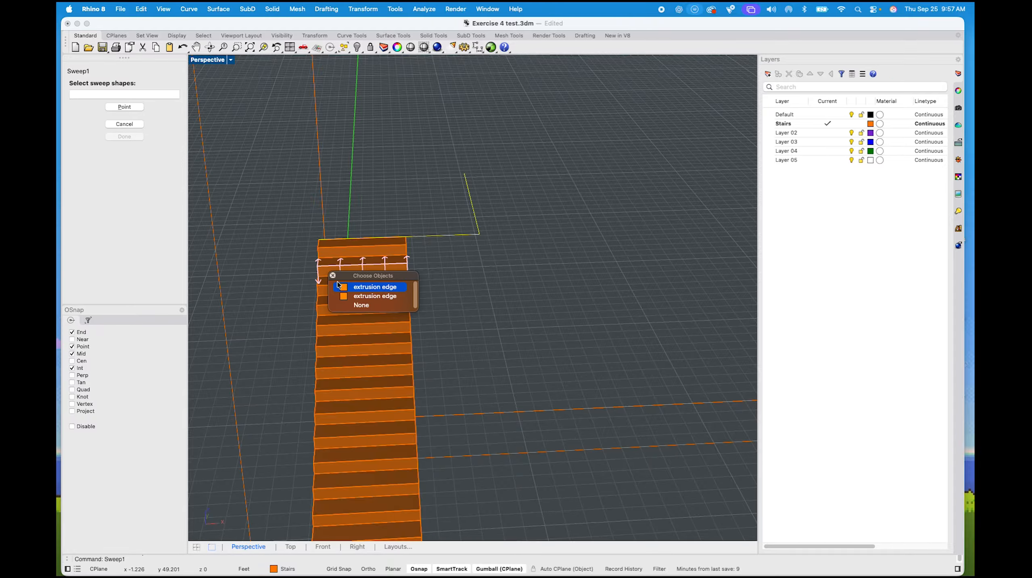
pyautogui.click(359, 305)
pyautogui.moveTo(364, 303); pyautogui.dragTo(482, 290, button='right')
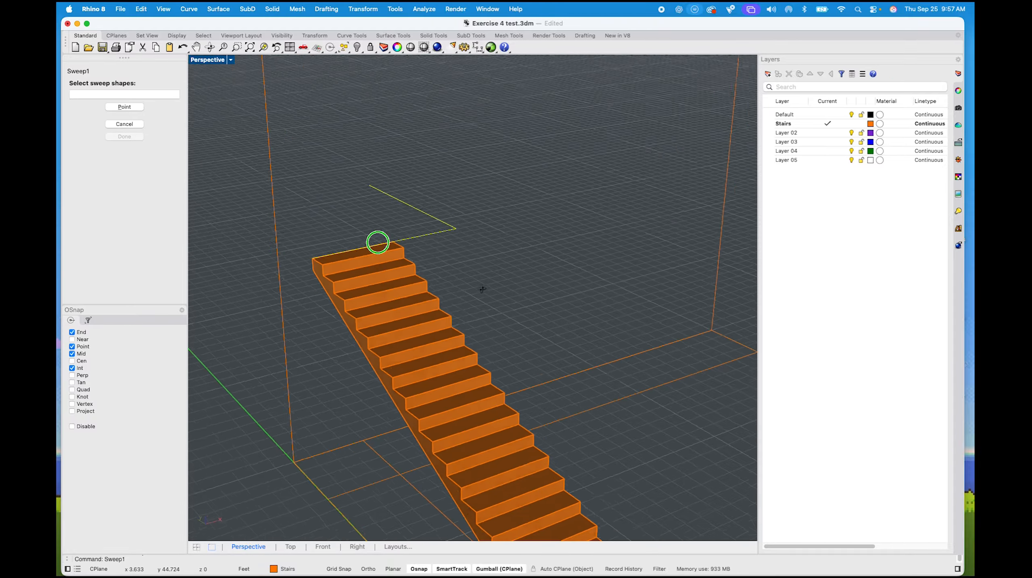
pyautogui.scroll(5, 482, 289)
pyautogui.click(315, 295)
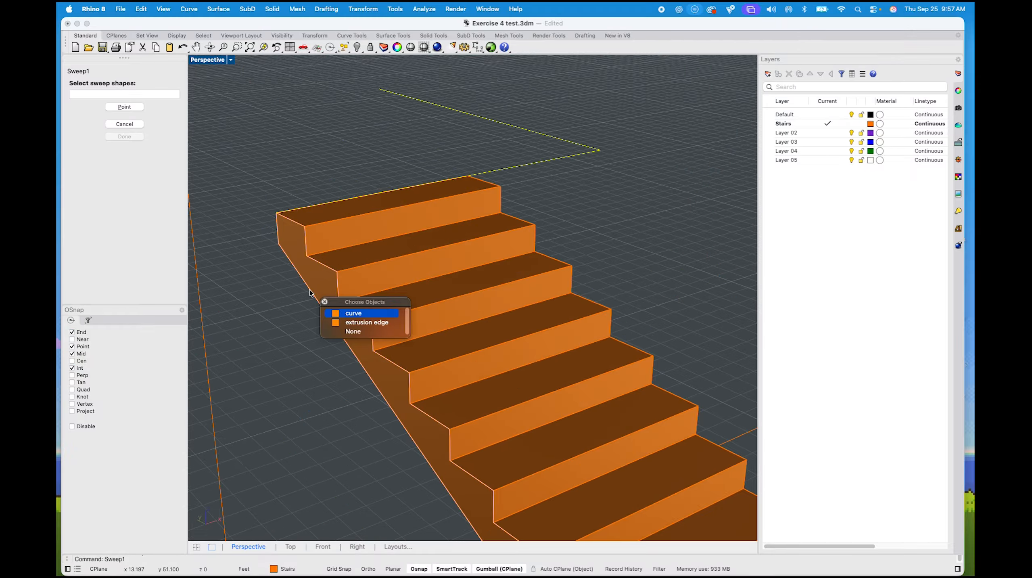
pyautogui.click(354, 321)
pyautogui.press('Return')
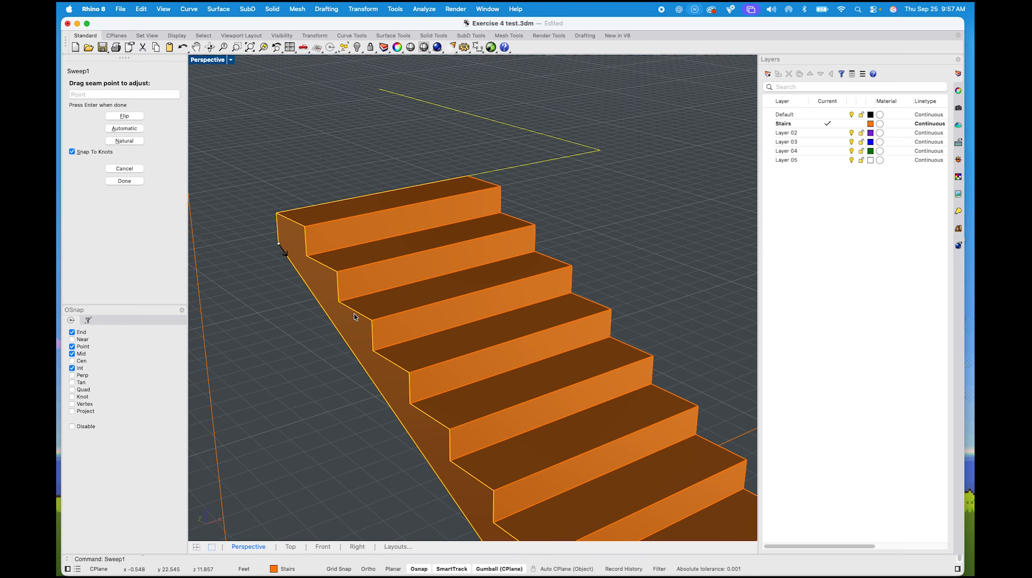
pyautogui.press('Return')
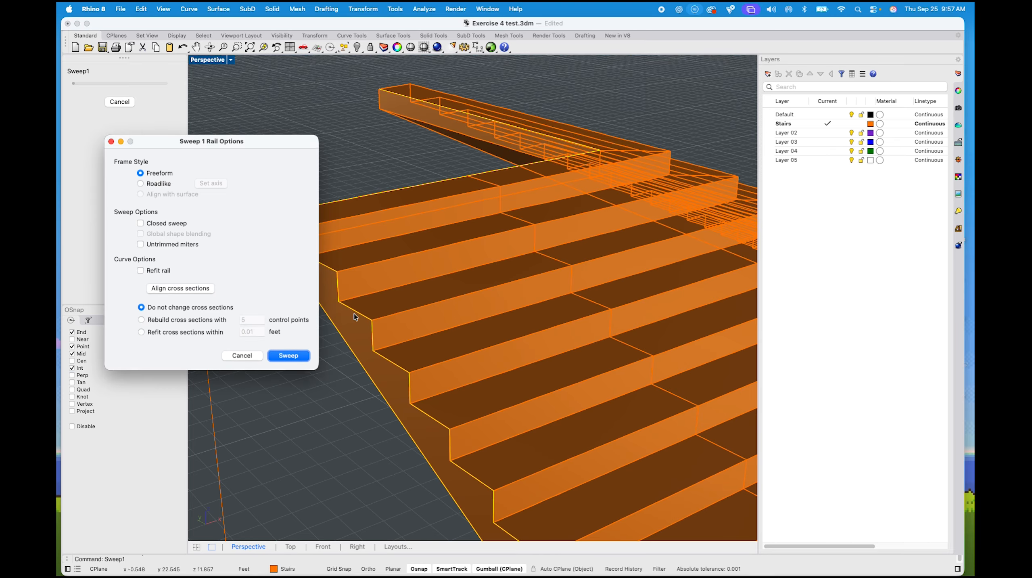
pyautogui.click(301, 359)
# Delete the swept stair form and the two-segment rail polyline, keeping the original straight stairs
pyautogui.scroll(-5, 429, 305)
pyautogui.moveTo(429, 305); pyautogui.dragTo(273, 261, button='right')
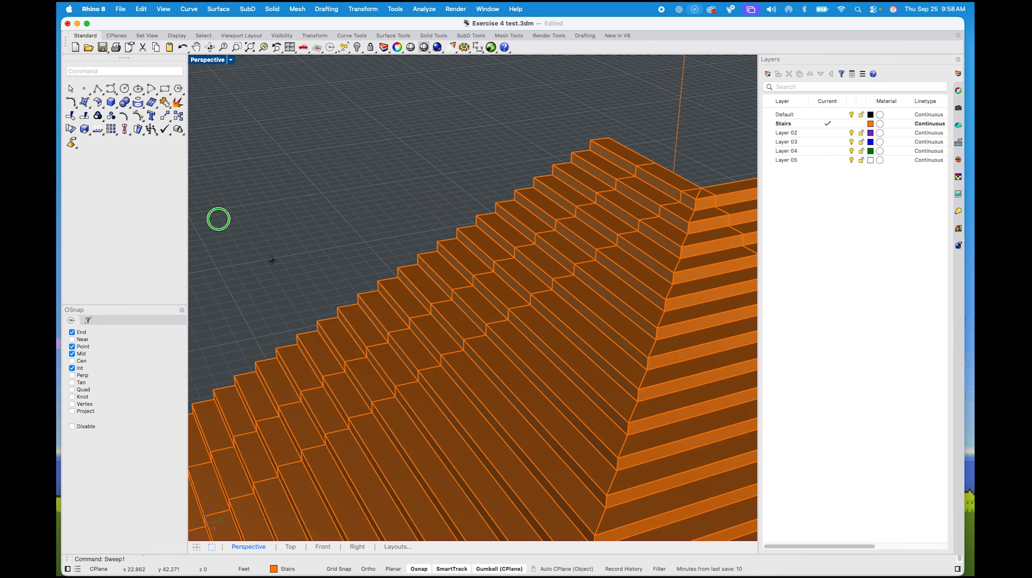
pyautogui.scroll(-10, 405, 247)
pyautogui.moveTo(412, 274); pyautogui.dragTo(414, 269, button='right')
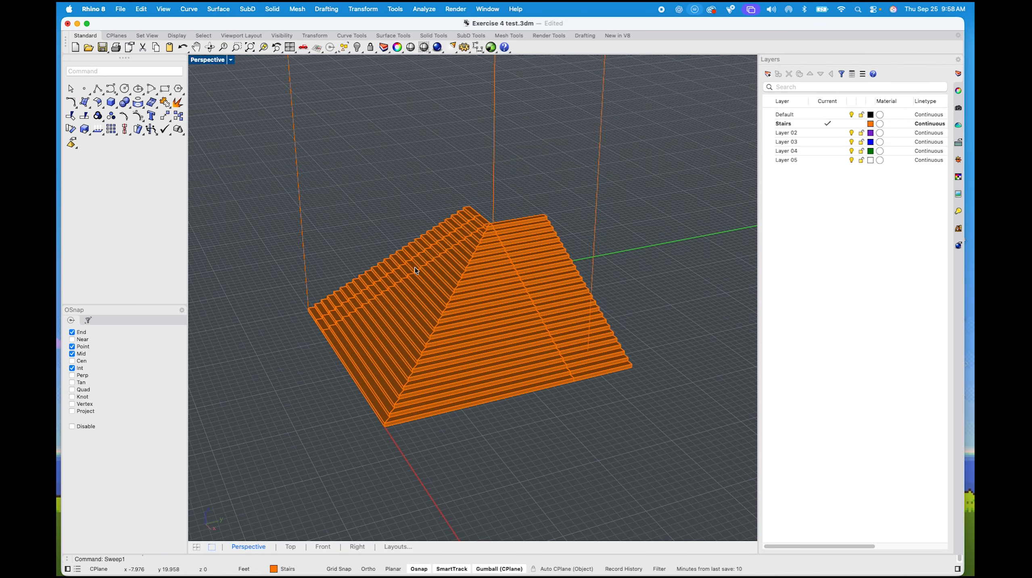
pyautogui.scroll(5, 415, 267)
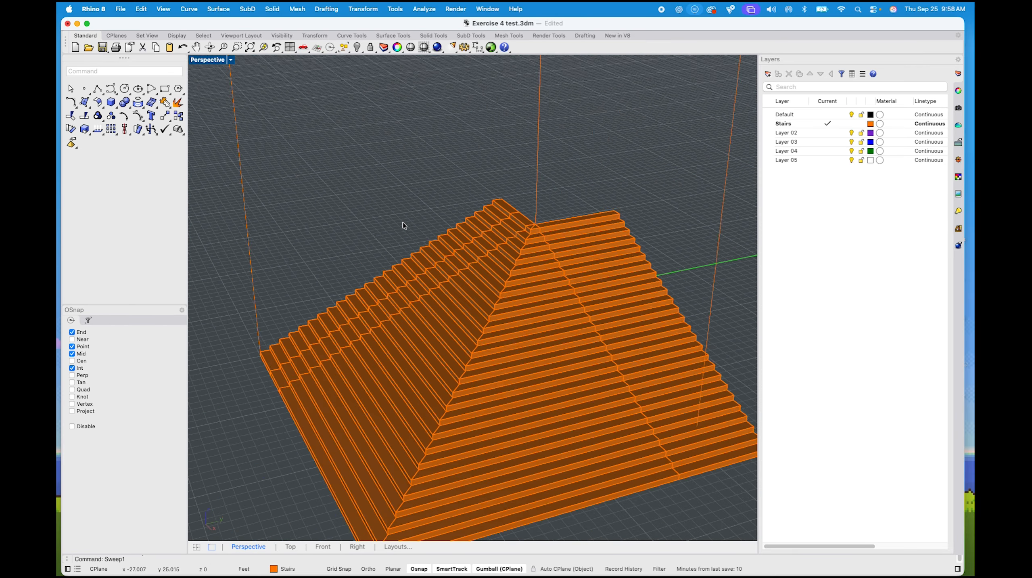
pyautogui.moveTo(406, 289); pyautogui.dragTo(491, 287, button='right')
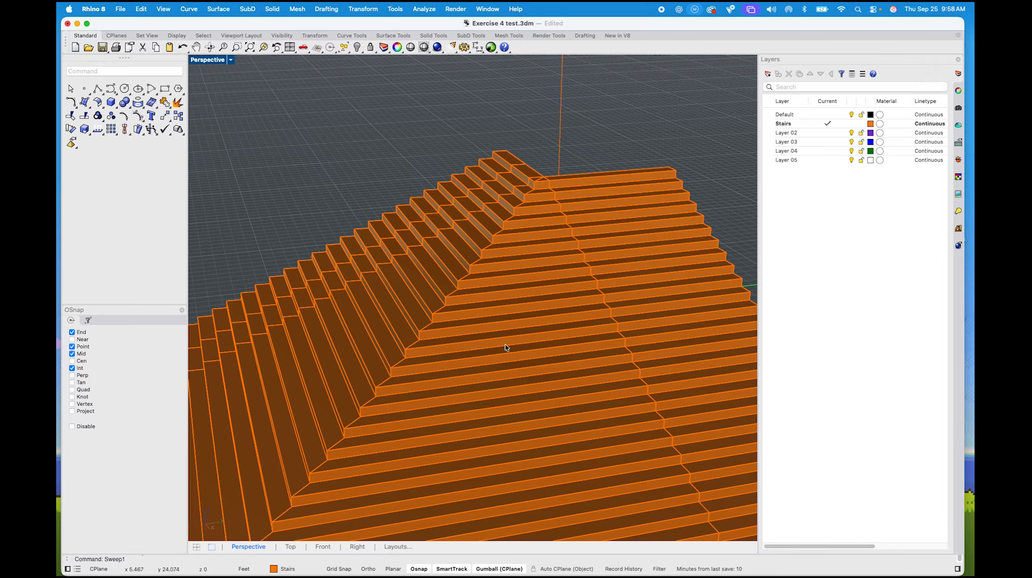
pyautogui.click(486, 345)
pyautogui.press('Delete')
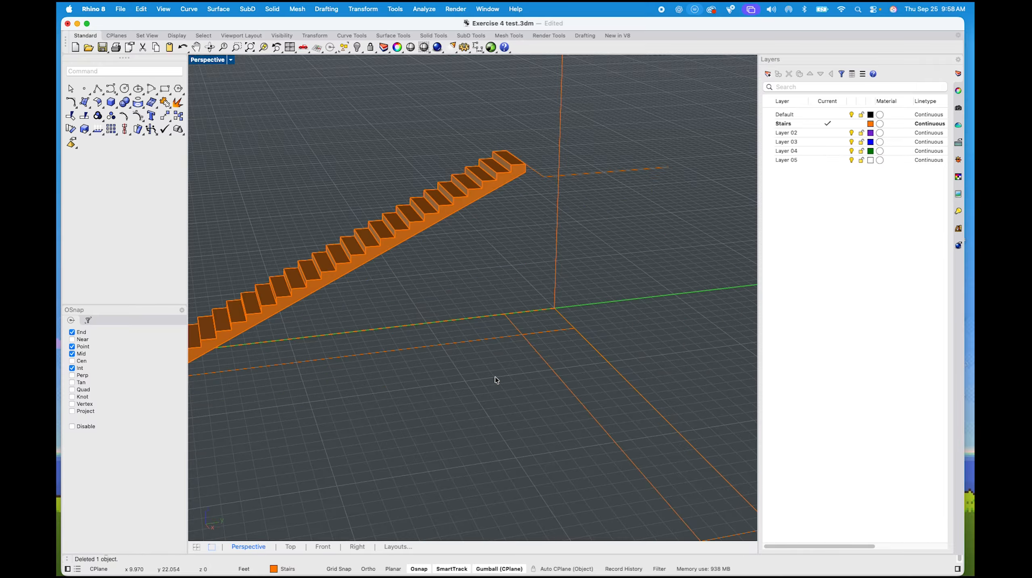
pyautogui.scroll(-5, 495, 377)
pyautogui.moveTo(440, 378); pyautogui.dragTo(564, 244, button='right')
pyautogui.click(568, 239)
pyautogui.press('Delete')
pyautogui.scroll(7, 577, 212)
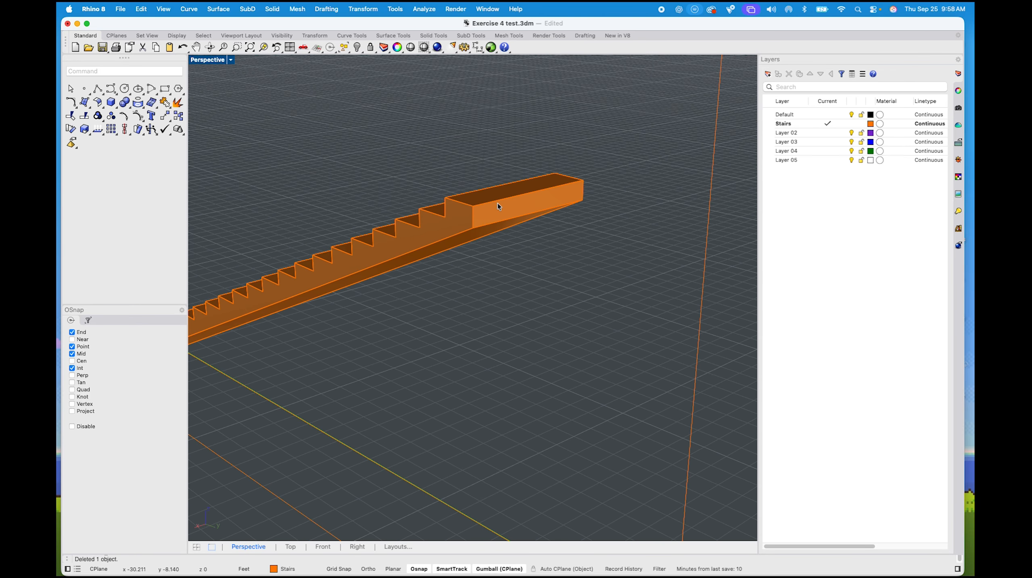
pyautogui.moveTo(500, 210); pyautogui.dragTo(483, 225, button='right')
pyautogui.click(483, 224)
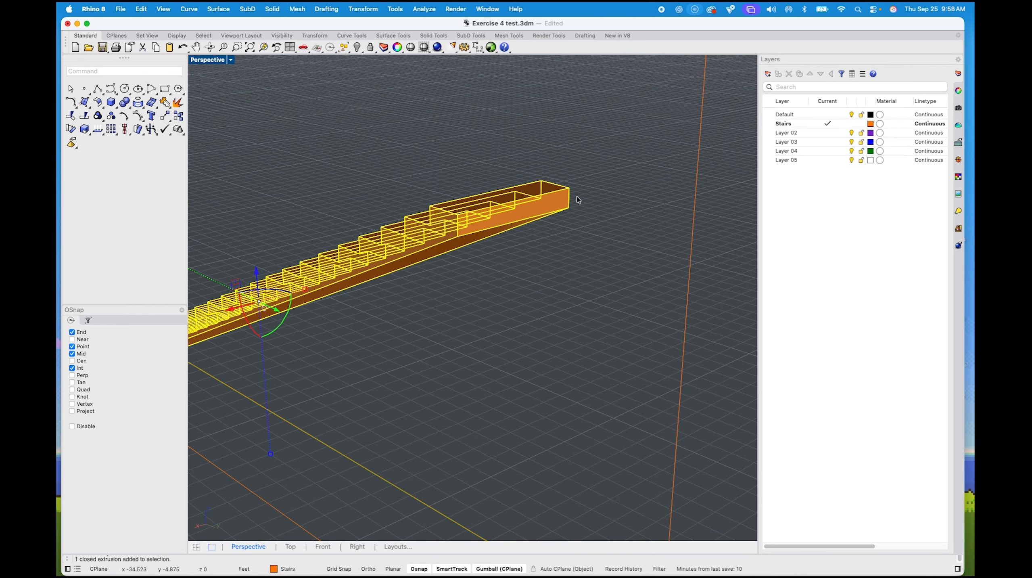
pyautogui.write('move')
pyautogui.press('Down')
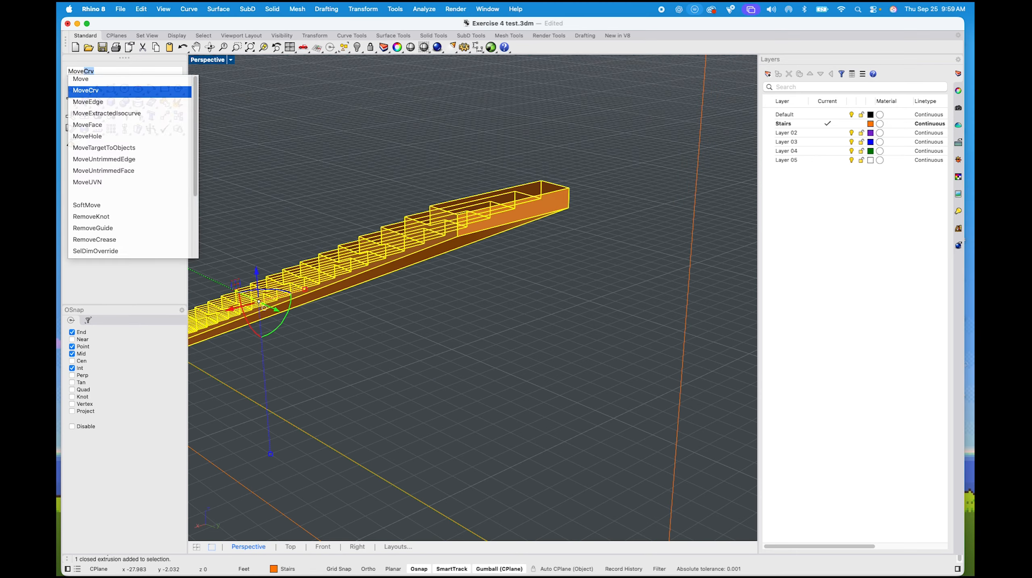
pyautogui.press('Down')
pyautogui.press('Down')
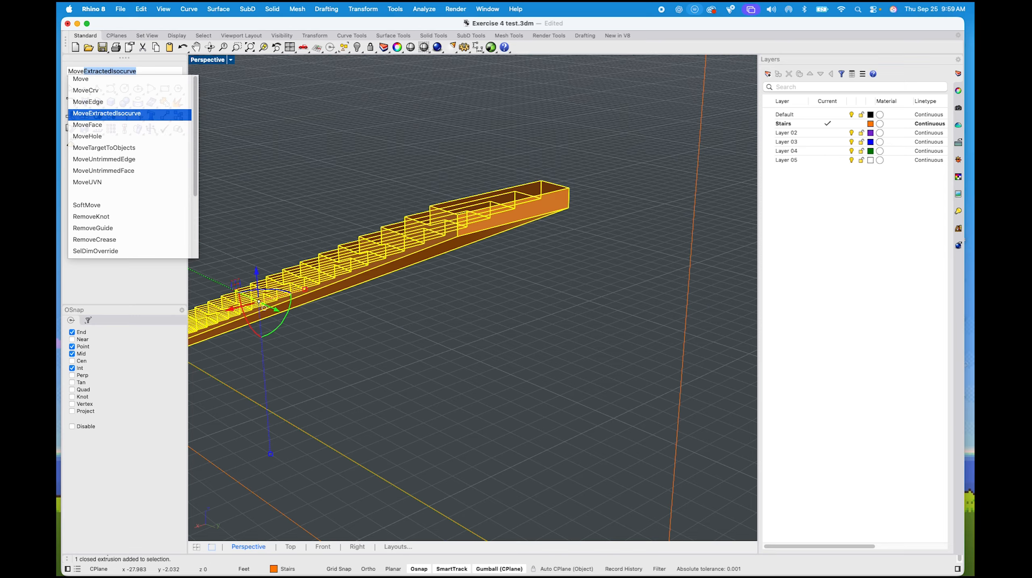
pyautogui.press('Up')
pyautogui.press('Down')
pyautogui.press('Down')
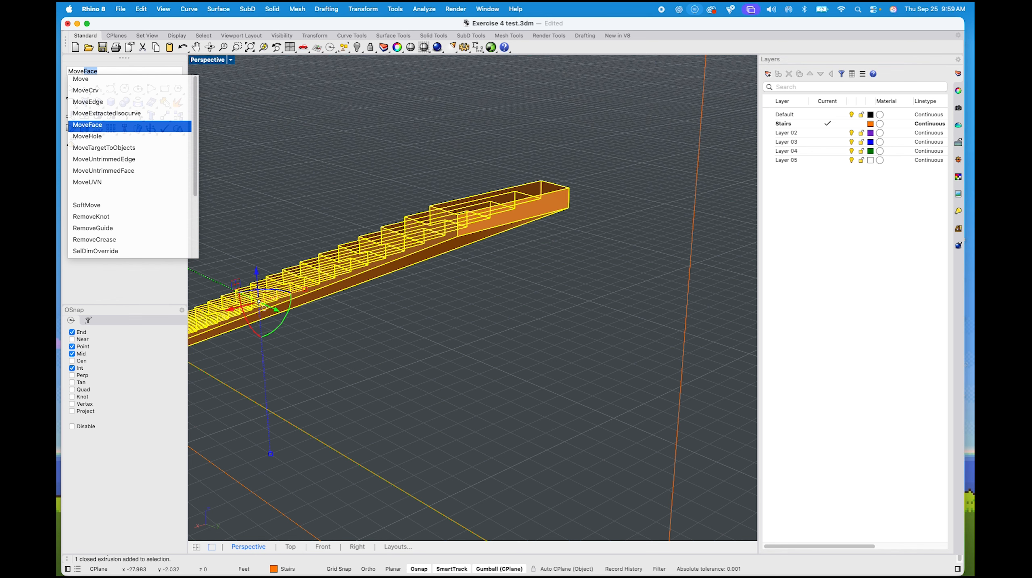
pyautogui.press('Escape')
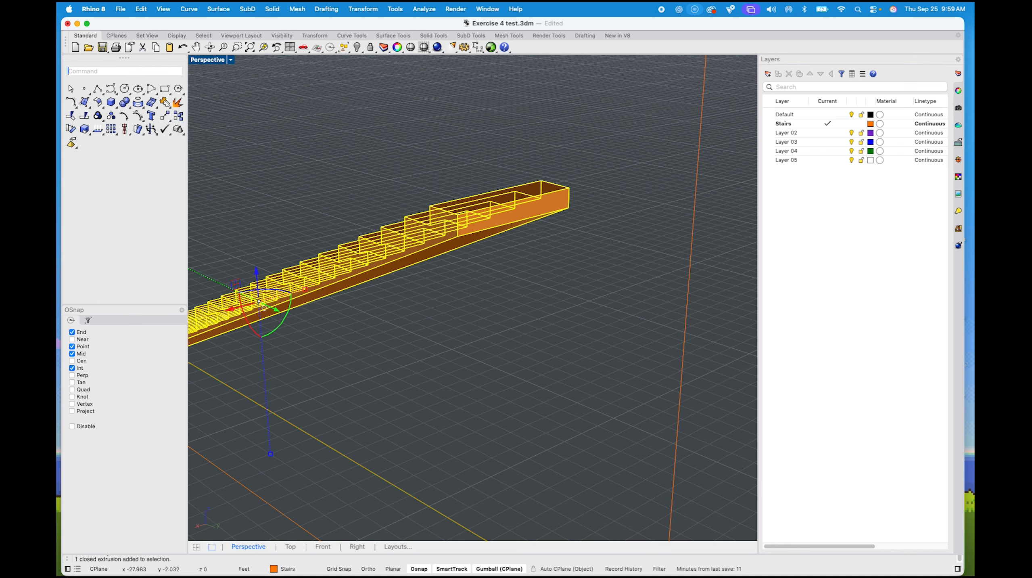
# Try to extend the top step's vertical end face outward into a landing with PushPull in Extrude mode
pyautogui.write('PushPull')
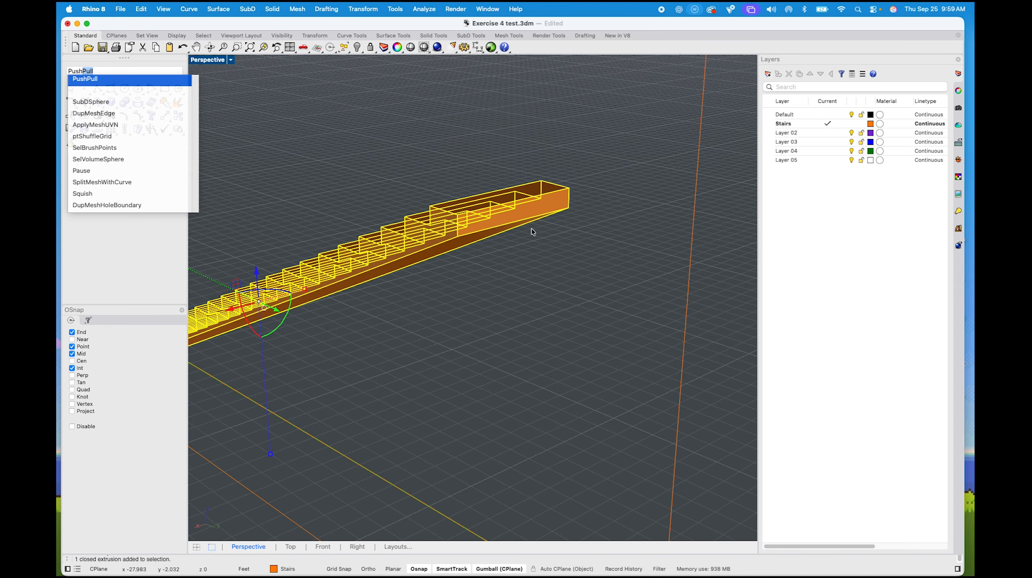
pyautogui.press('Return')
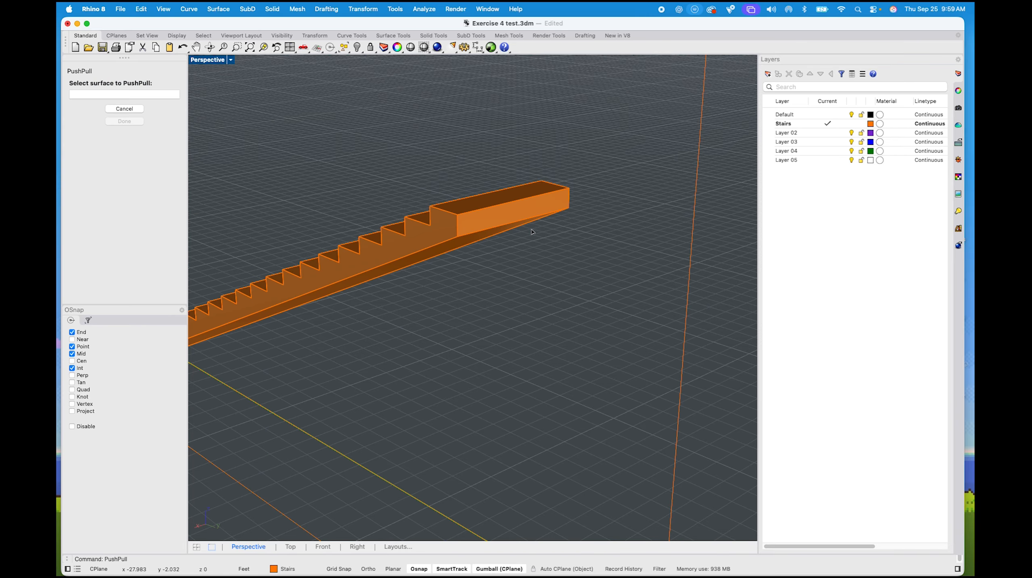
pyautogui.click(514, 212)
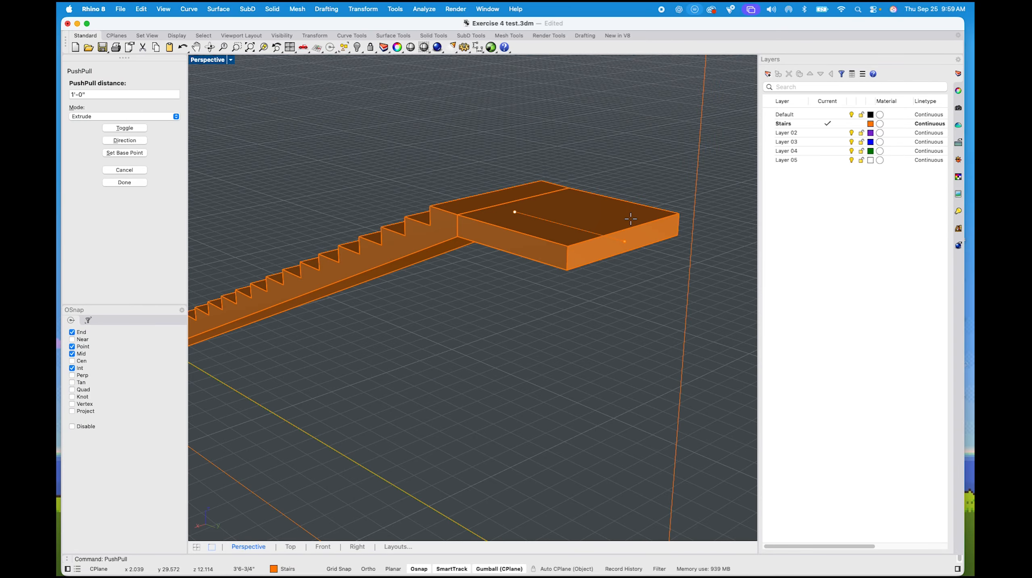
pyautogui.press('Escape')
pyautogui.scroll(3, 549, 205)
pyautogui.click(549, 208)
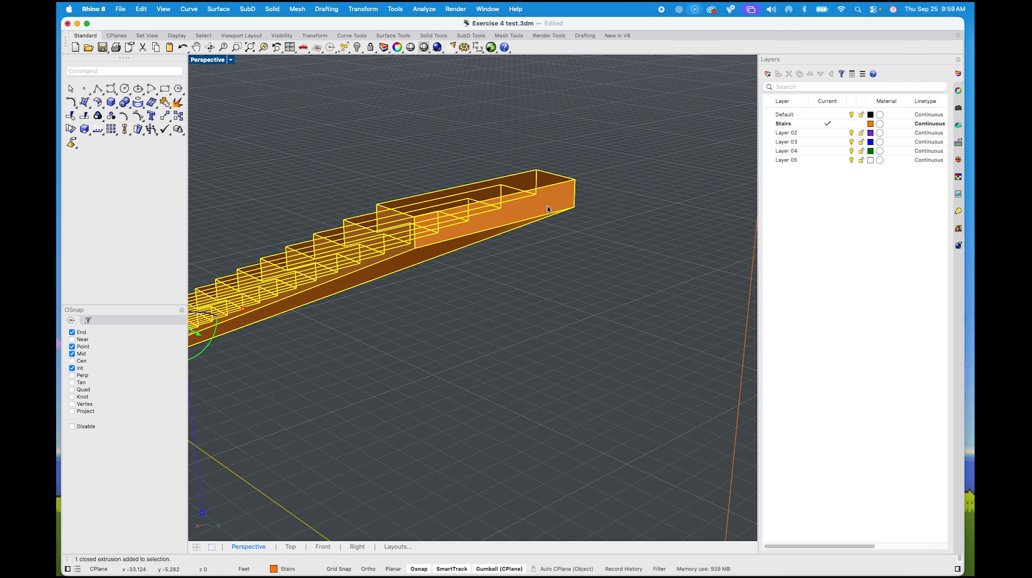
pyautogui.write('ExtrudeCrv')
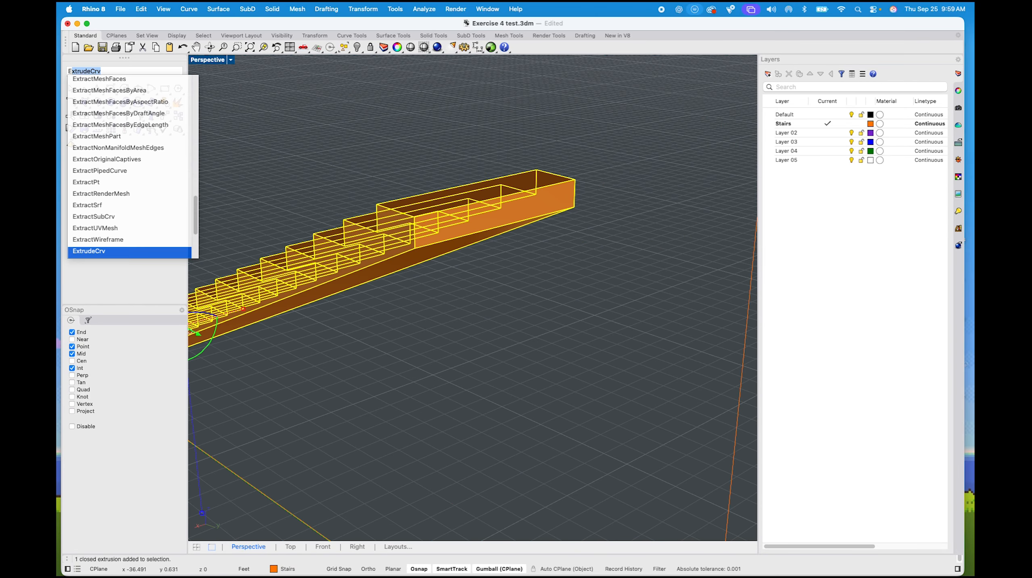
pyautogui.press('Escape')
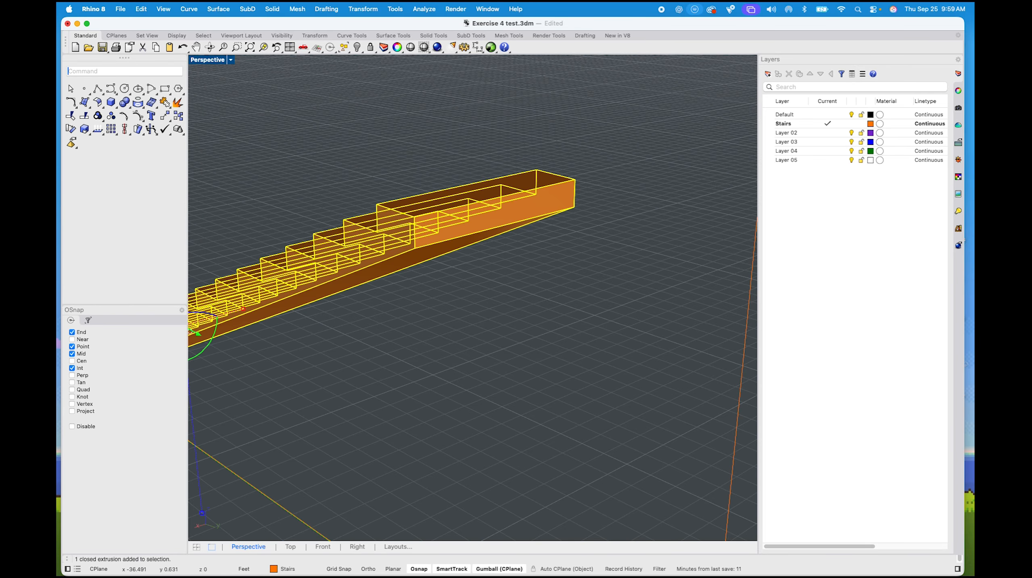
# Try to move the top step's vertical end face outward with MoveFace, starting from the face's upper corner
pyautogui.write('Face')
pyautogui.press('Down')
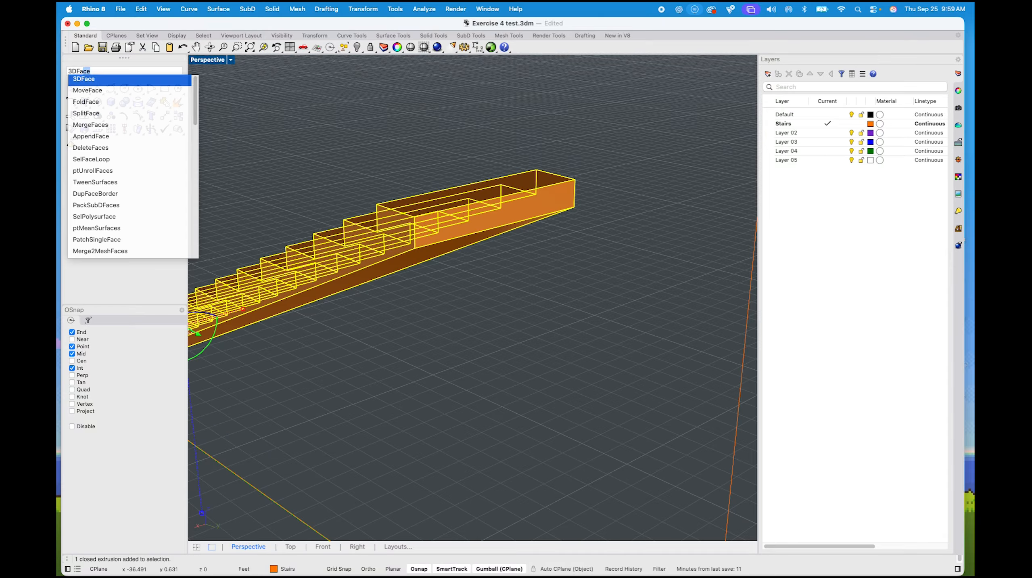
pyautogui.press('Down')
pyautogui.press('Down')
pyautogui.press('Down')
pyautogui.press('Down')
pyautogui.press('Down')
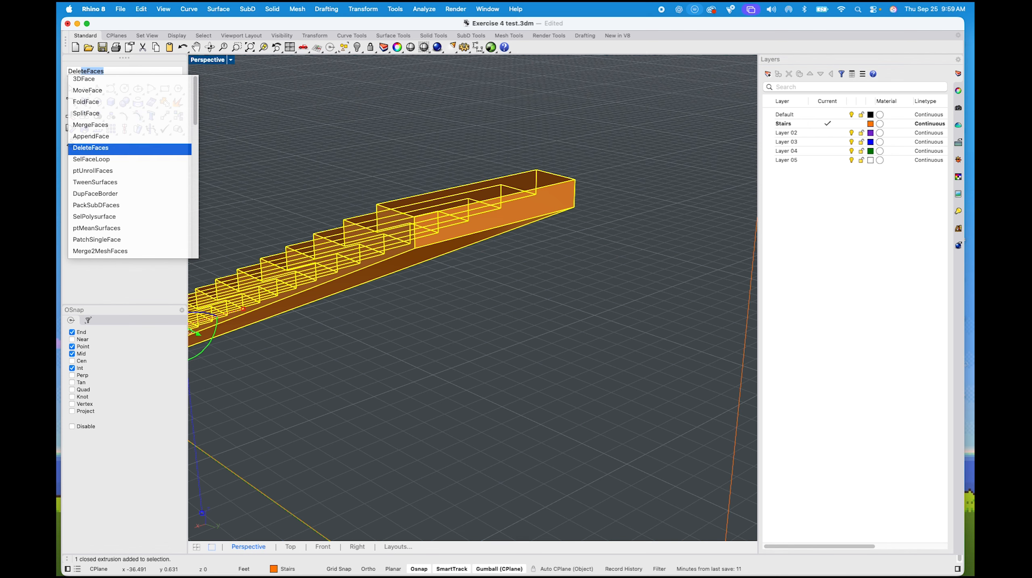
pyautogui.press('Down')
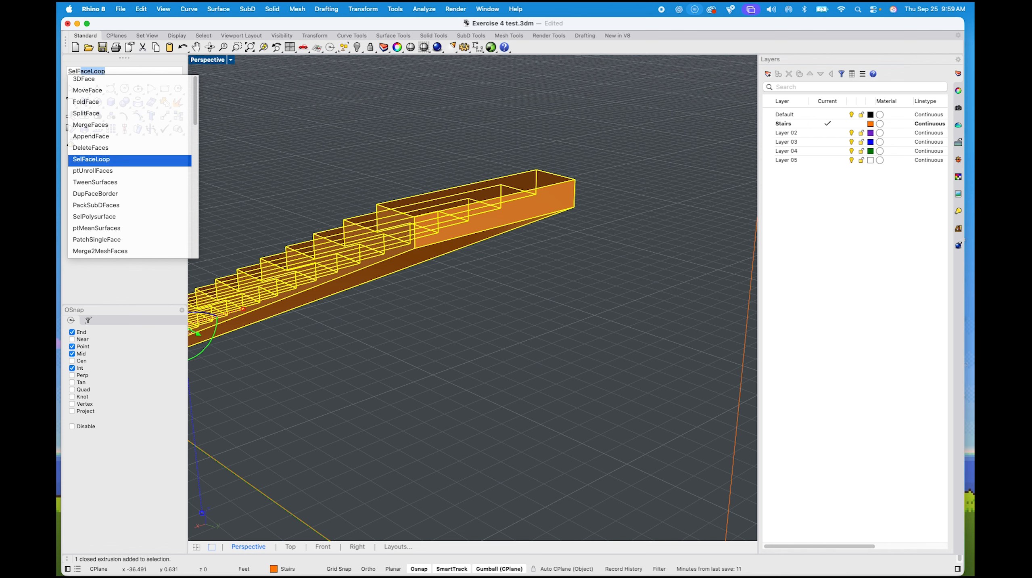
pyautogui.press('Up')
pyautogui.press('Up')
pyautogui.press('Up')
pyautogui.press('Up')
pyautogui.press('Up')
pyautogui.press('Up')
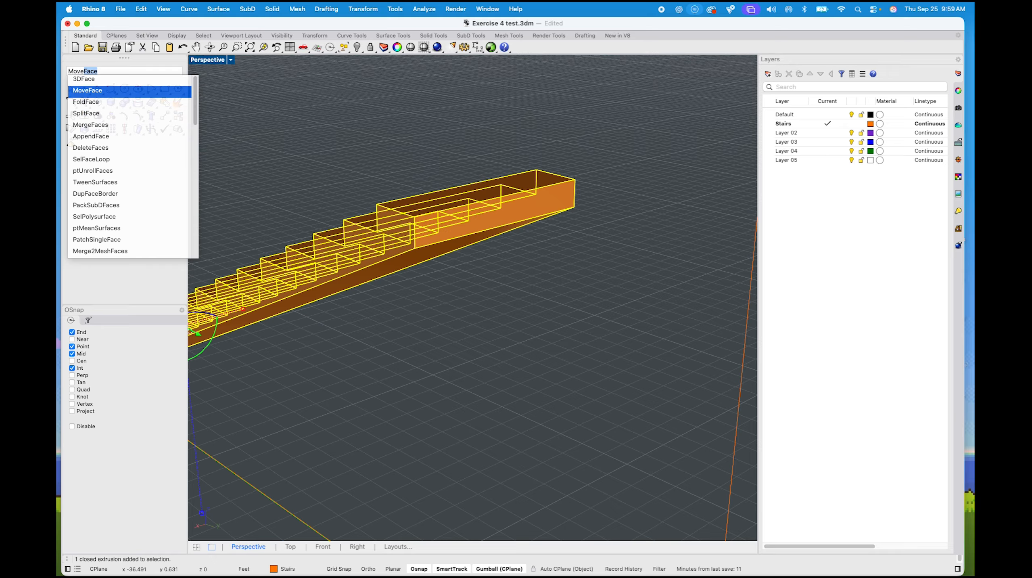
pyautogui.press('Return')
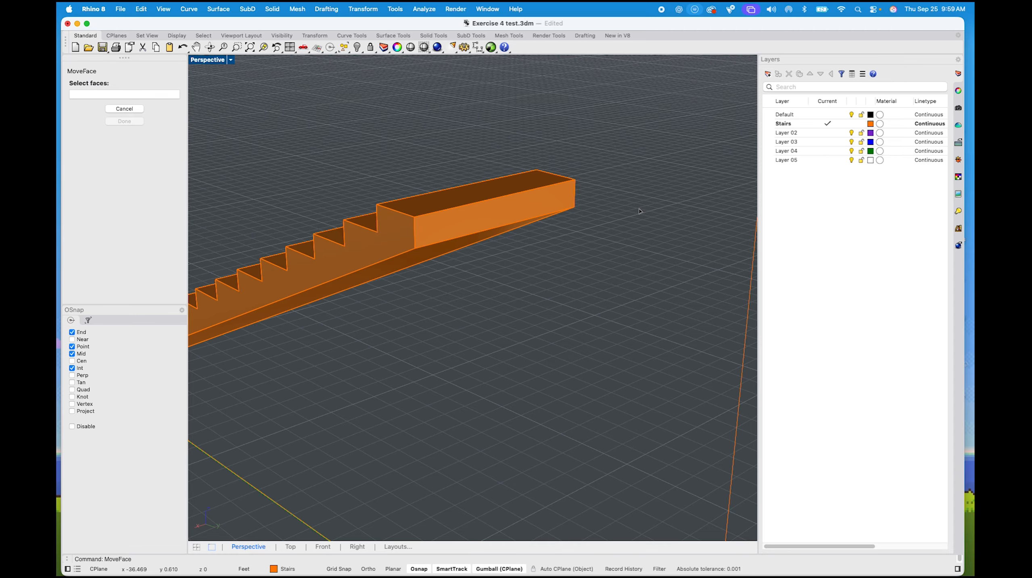
pyautogui.click(521, 207)
pyautogui.press('Return')
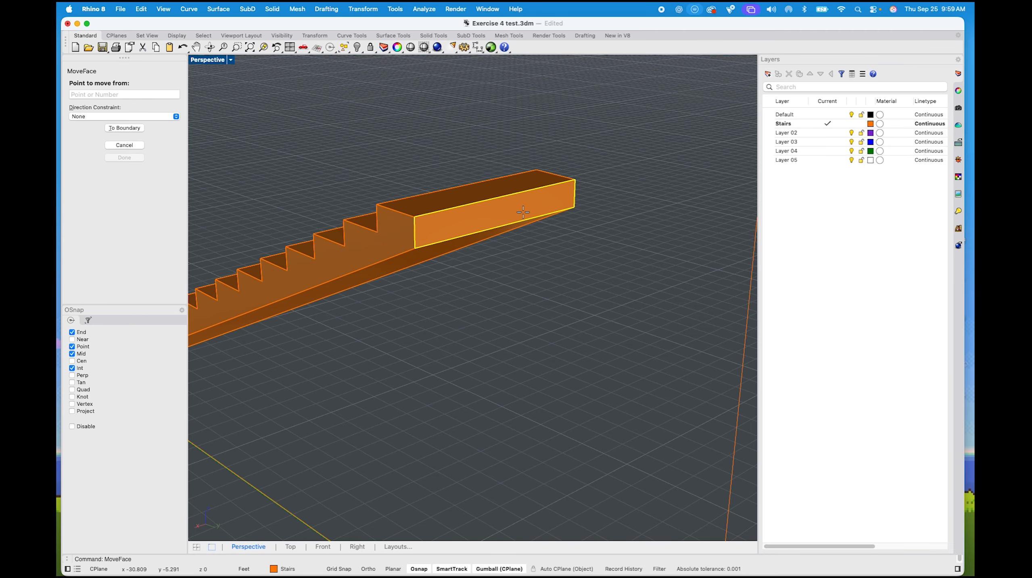
pyautogui.click(575, 179)
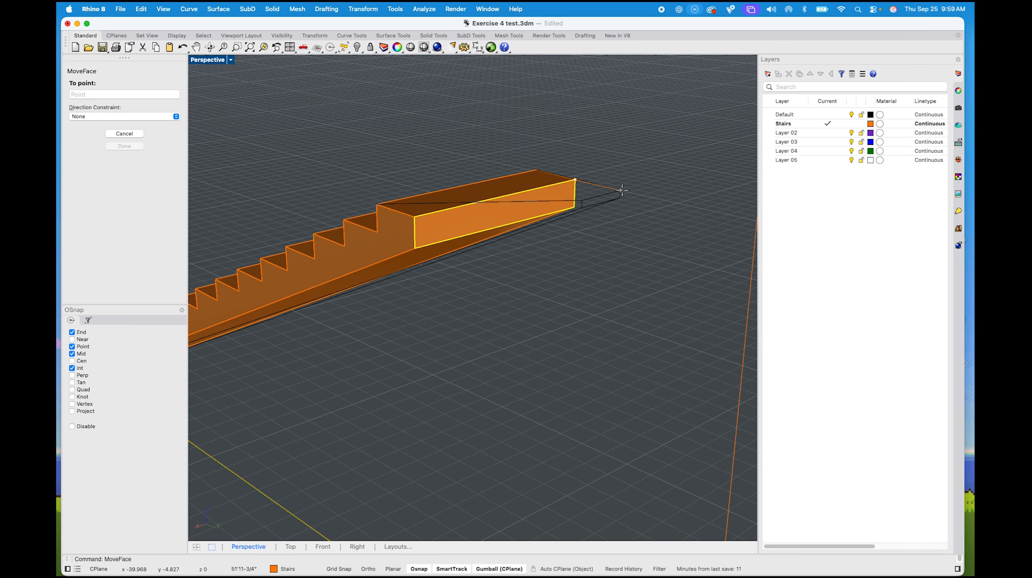
pyautogui.click(703, 231)
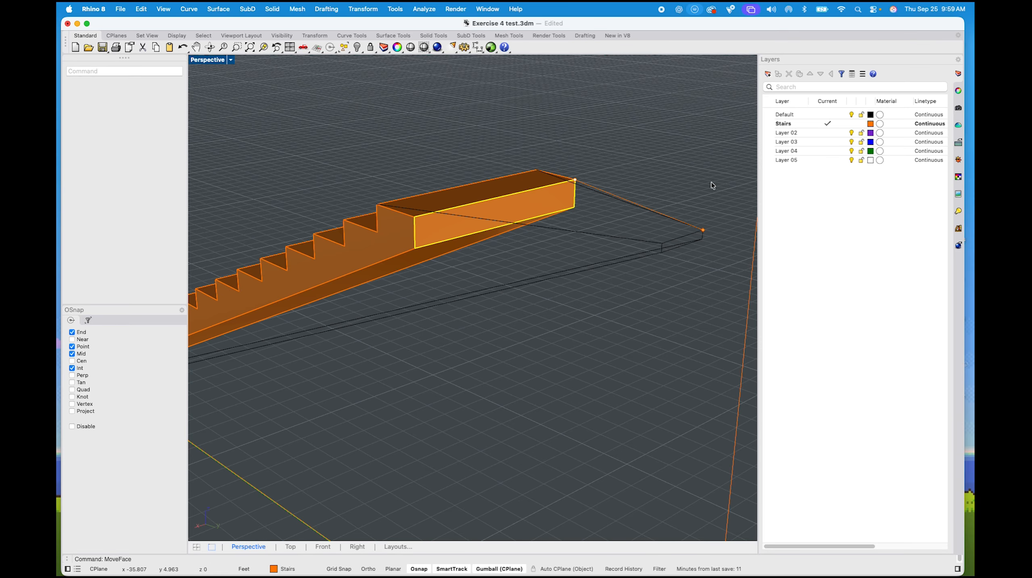
pyautogui.press('super+z')
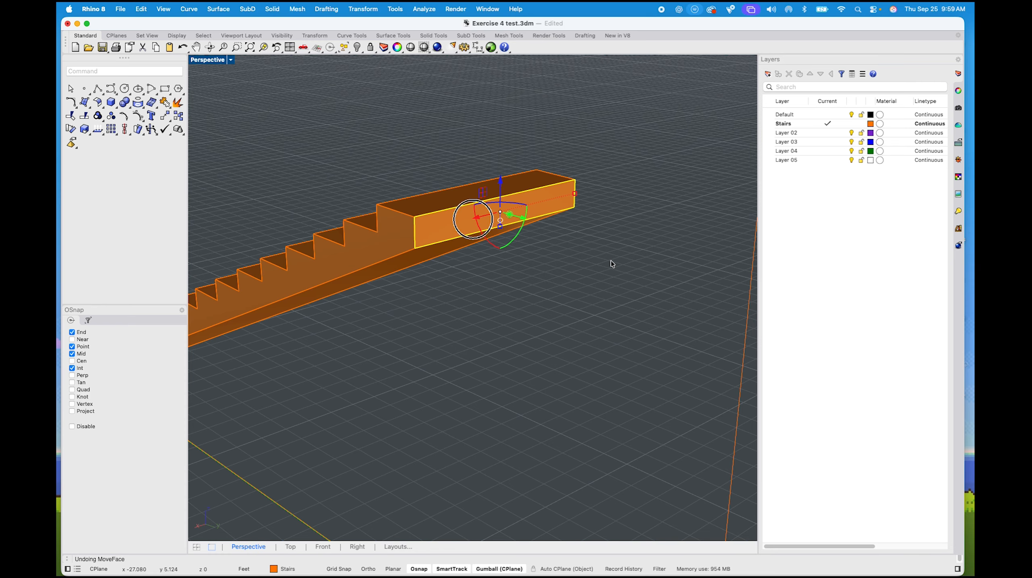
pyautogui.press('Escape')
pyautogui.click(508, 199)
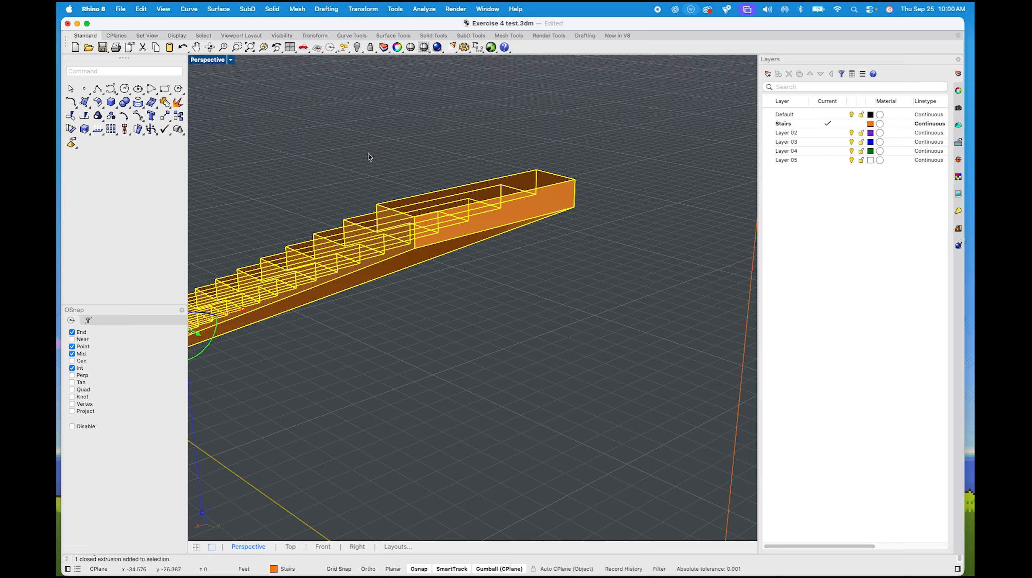
pyautogui.write('extrude')
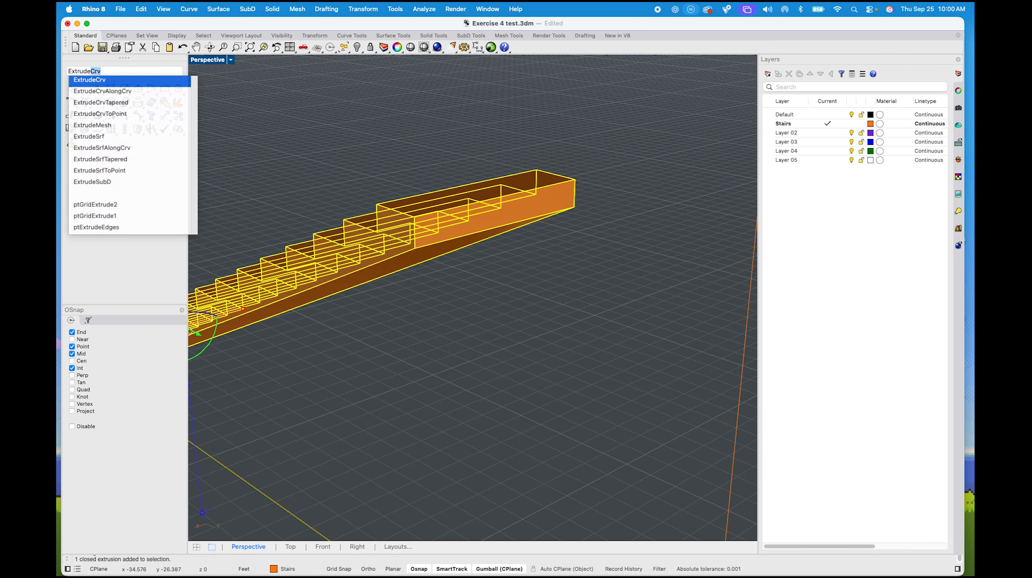
pyautogui.press('Down')
pyautogui.press('Down')
pyautogui.press('Down')
pyautogui.press('Down')
pyautogui.press('Down')
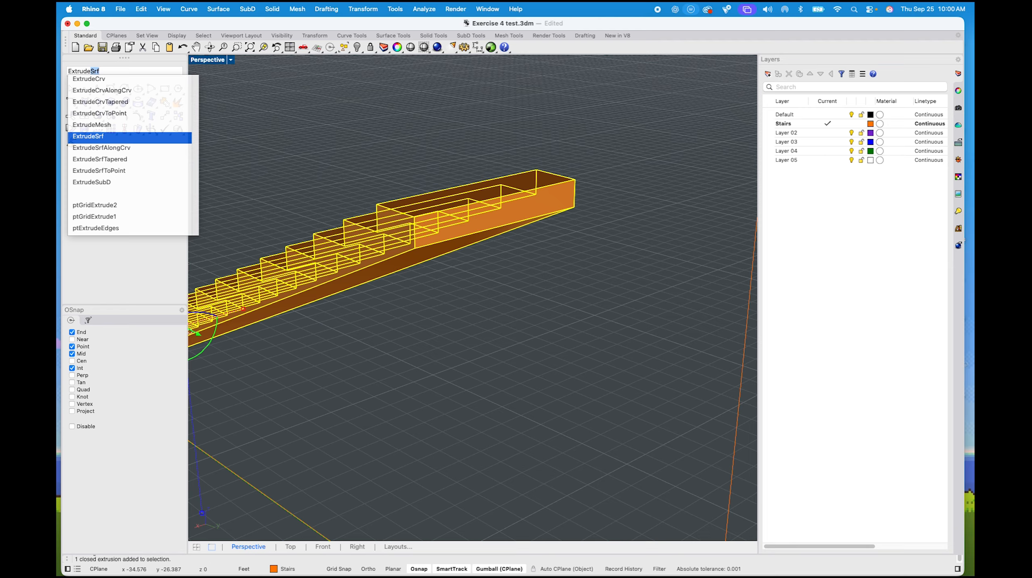
pyautogui.press('Return')
pyautogui.click(460, 217)
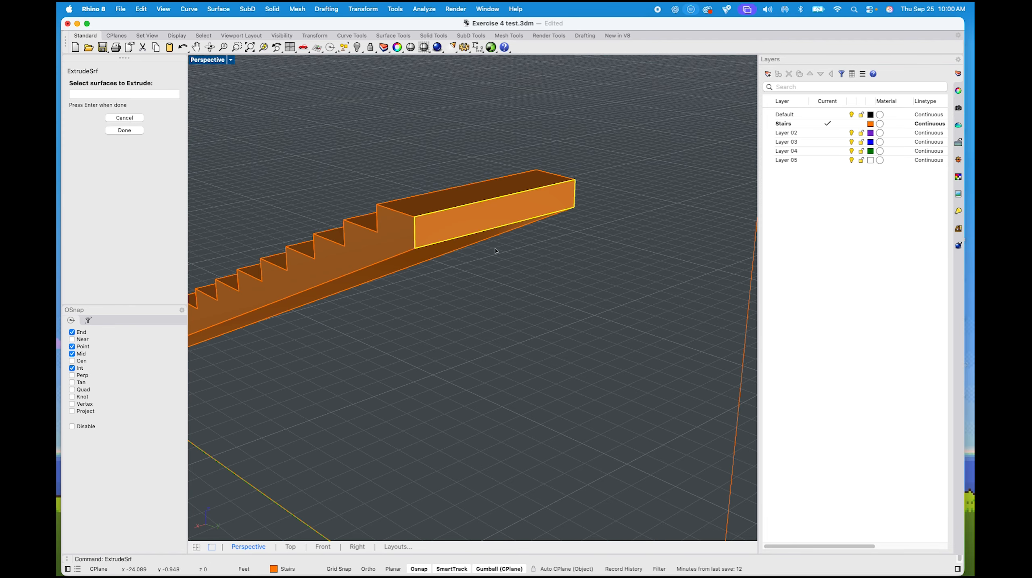
pyautogui.press('Return')
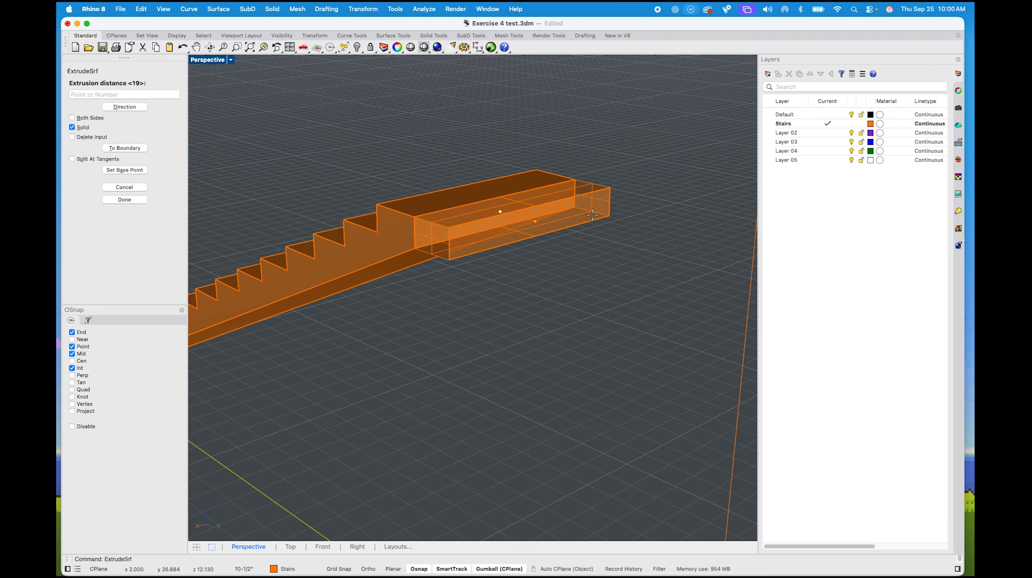
pyautogui.press('Escape')
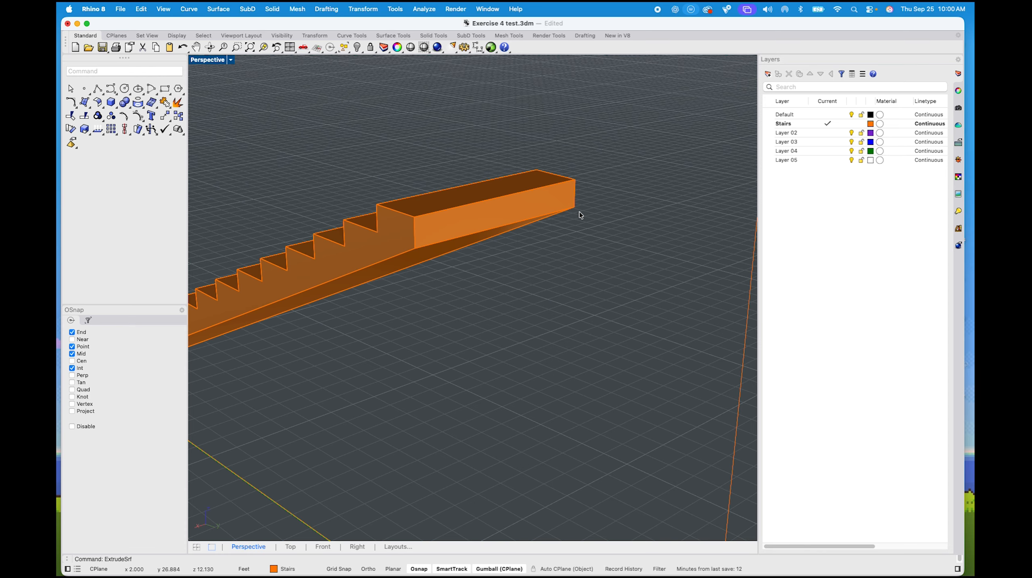
# Extrude the top step's vertical end face with ExtrudeSrf as a solid, about 4 feet out to the vertical guide line's base corner
pyautogui.scroll(-5, 519, 217)
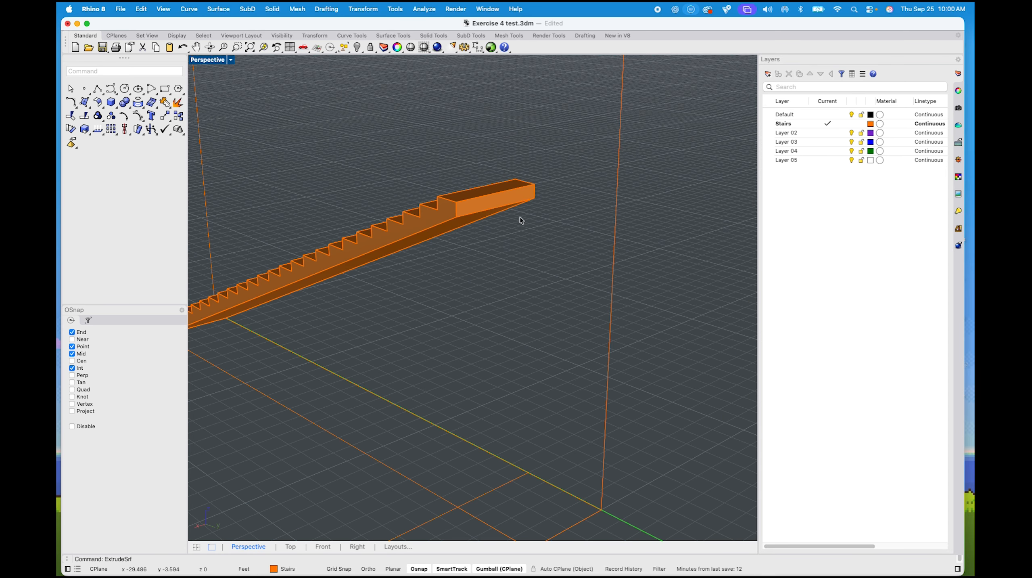
pyautogui.press('Return')
pyautogui.click(452, 185)
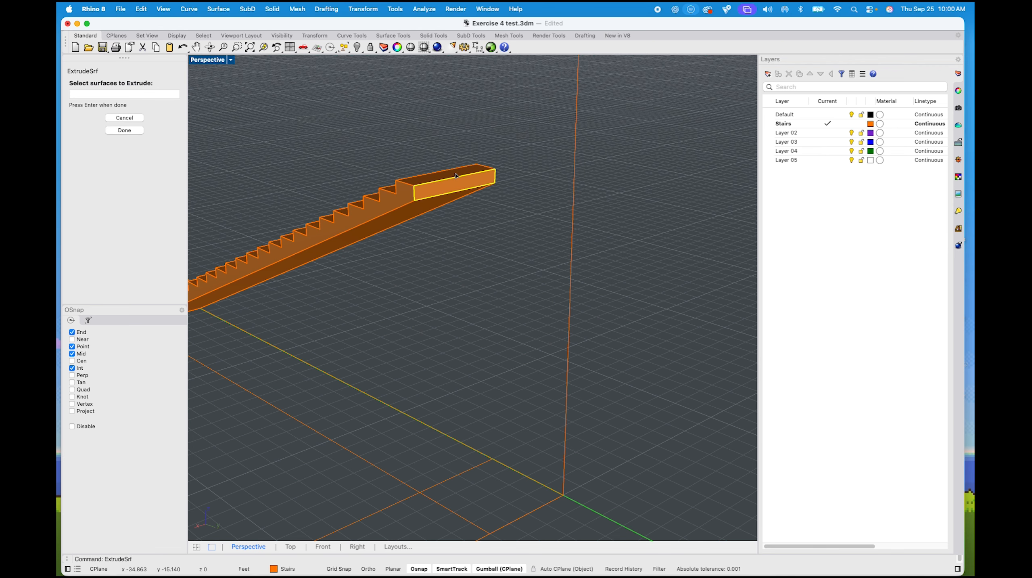
pyautogui.moveTo(456, 175); pyautogui.dragTo(490, 202, button='right')
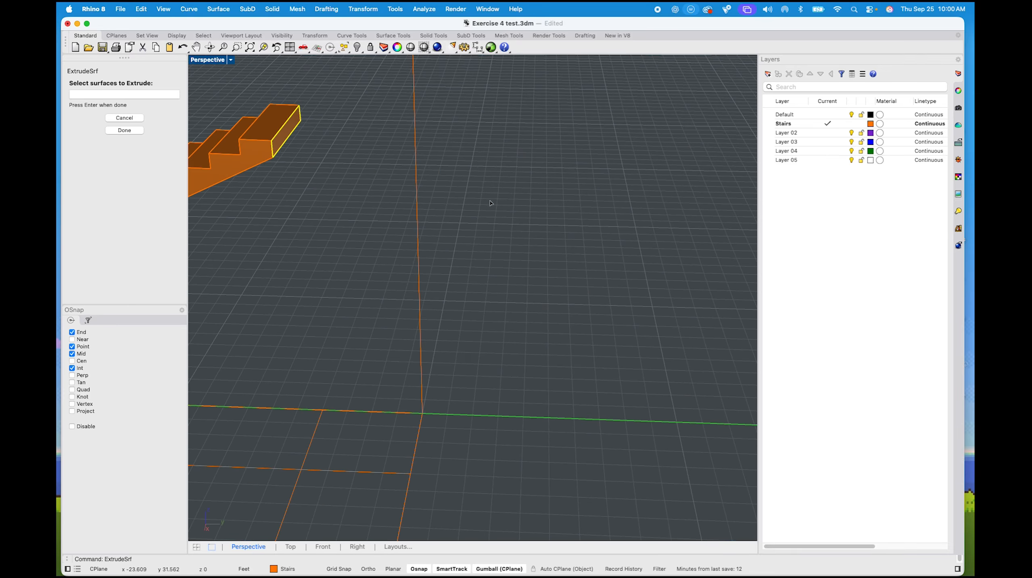
pyautogui.press('Return')
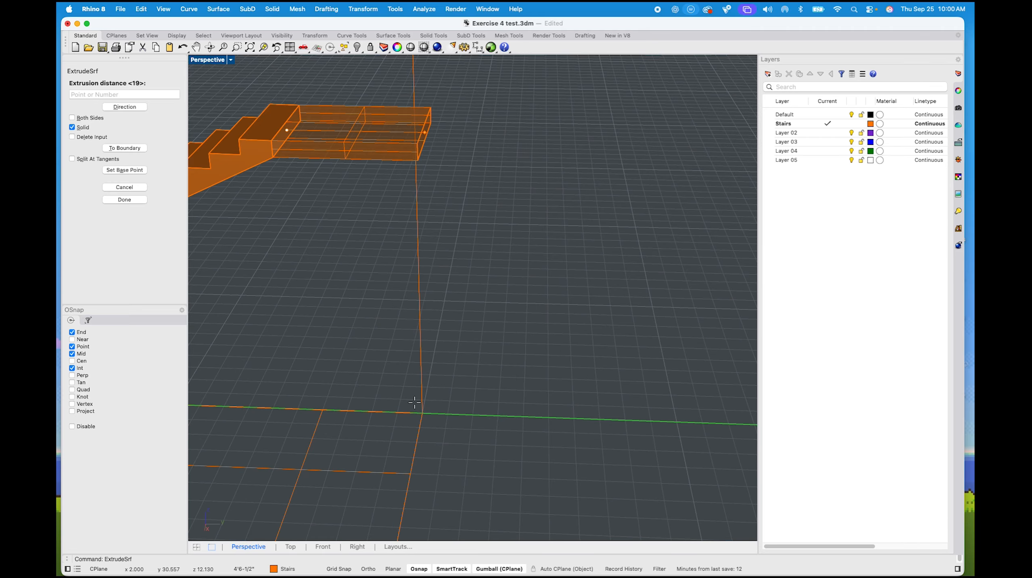
pyautogui.click(420, 412)
pyautogui.moveTo(390, 291); pyautogui.dragTo(399, 242, button='right')
# Extrude the landing block's side face 4' as a solid with ExtrudeSrf, widening the landing beyond the stair width
pyautogui.click(535, 97)
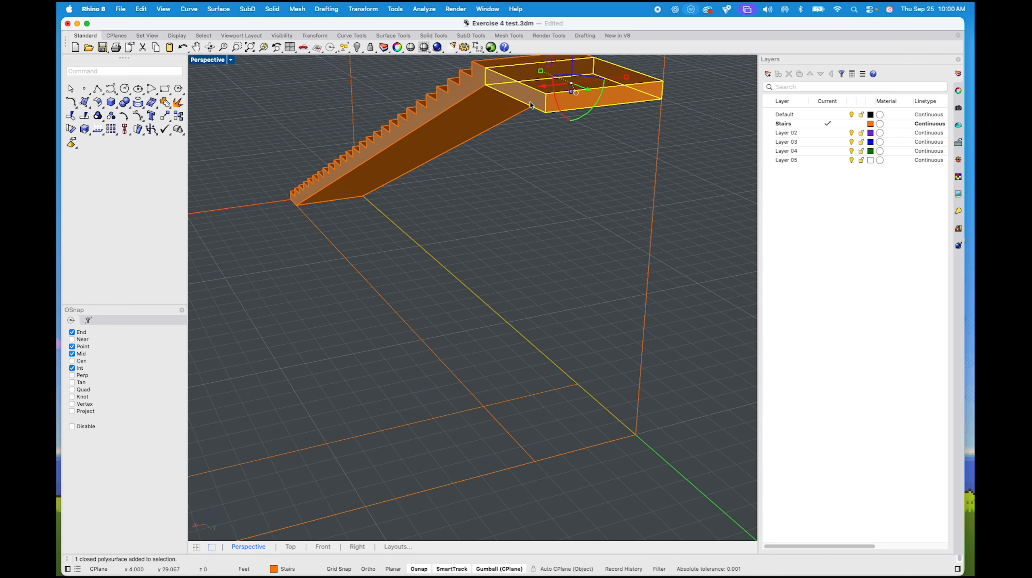
pyautogui.press('Return')
pyautogui.click(526, 99)
pyautogui.press('Return')
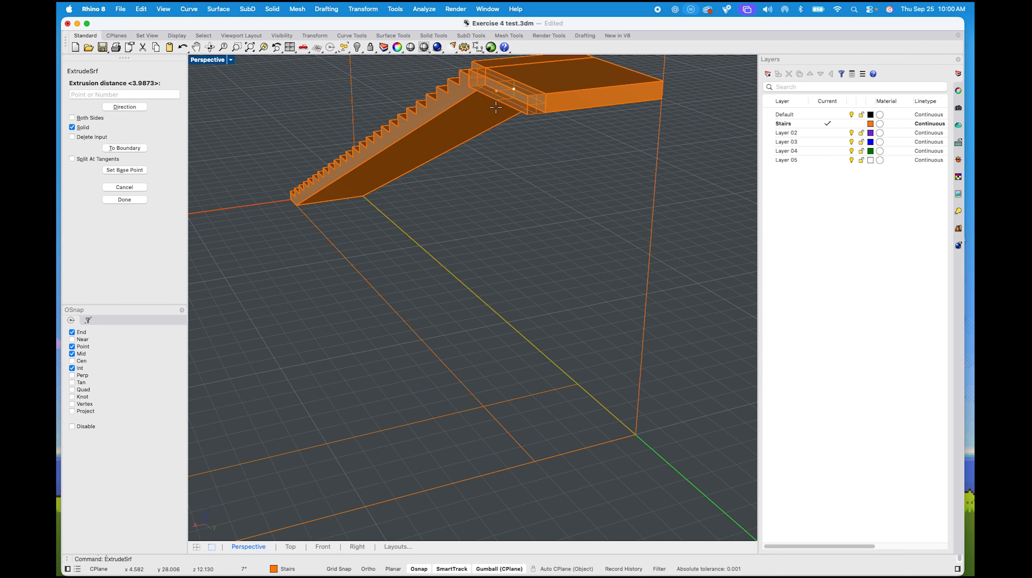
pyautogui.scroll(-3, 485, 113)
pyautogui.scroll(3, 485, 113)
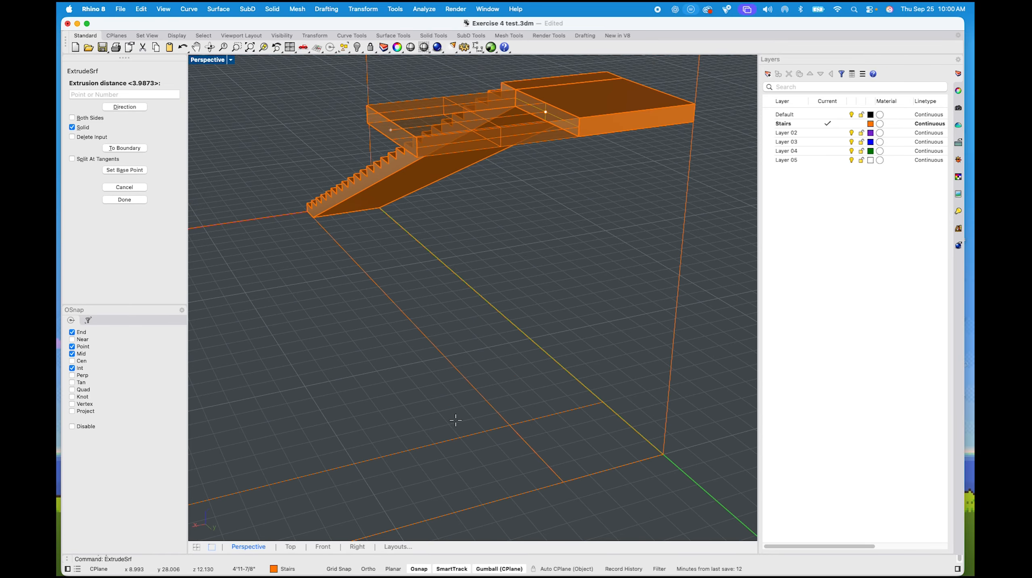
pyautogui.write('4')
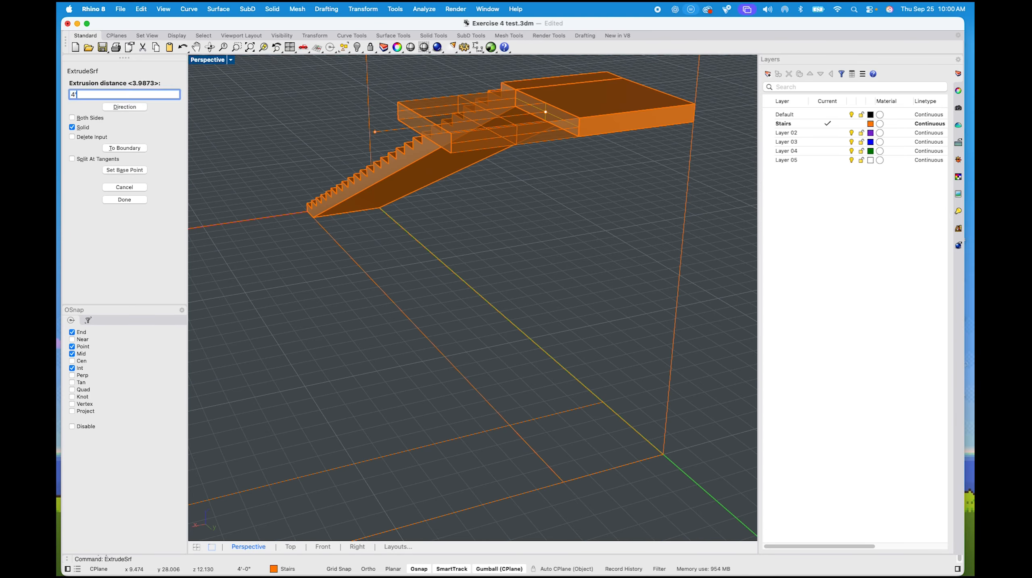
pyautogui.press('Return')
pyautogui.click(425, 341)
# Copy the straight stairs from the bottom step's lower outer corner to the landing extension's inner front corner
pyautogui.moveTo(340, 355); pyautogui.dragTo(384, 224, button='right')
pyautogui.click(291, 189)
pyautogui.scroll(-4, 302, 231)
pyautogui.write('cop')
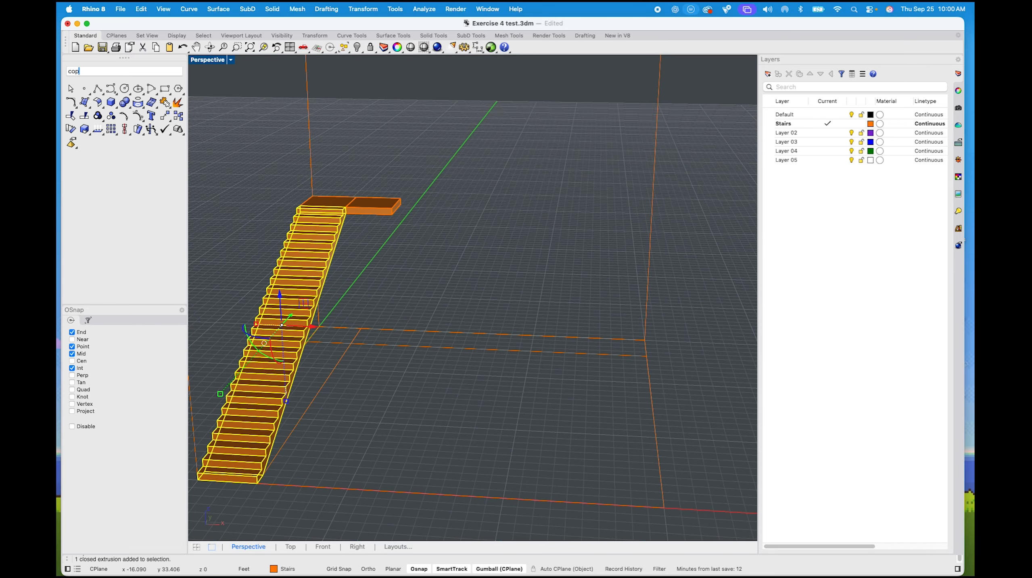
pyautogui.press('Return')
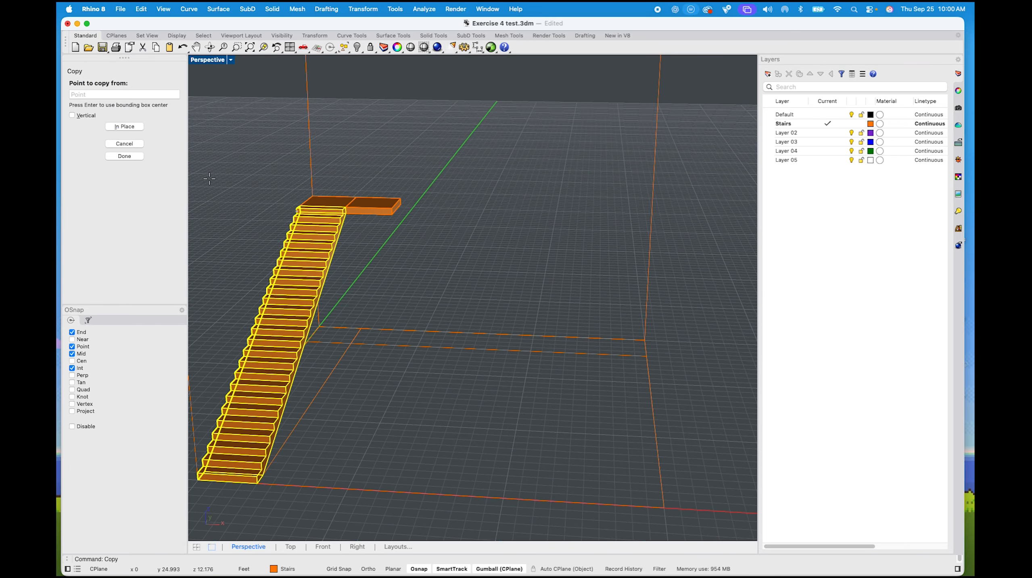
pyautogui.scroll(10, 200, 474)
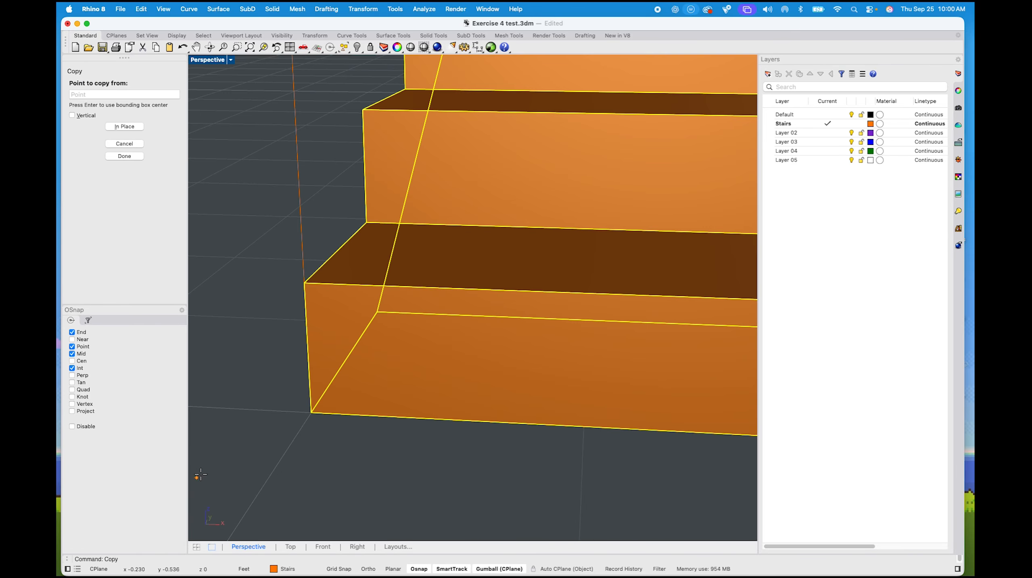
pyautogui.click(311, 412)
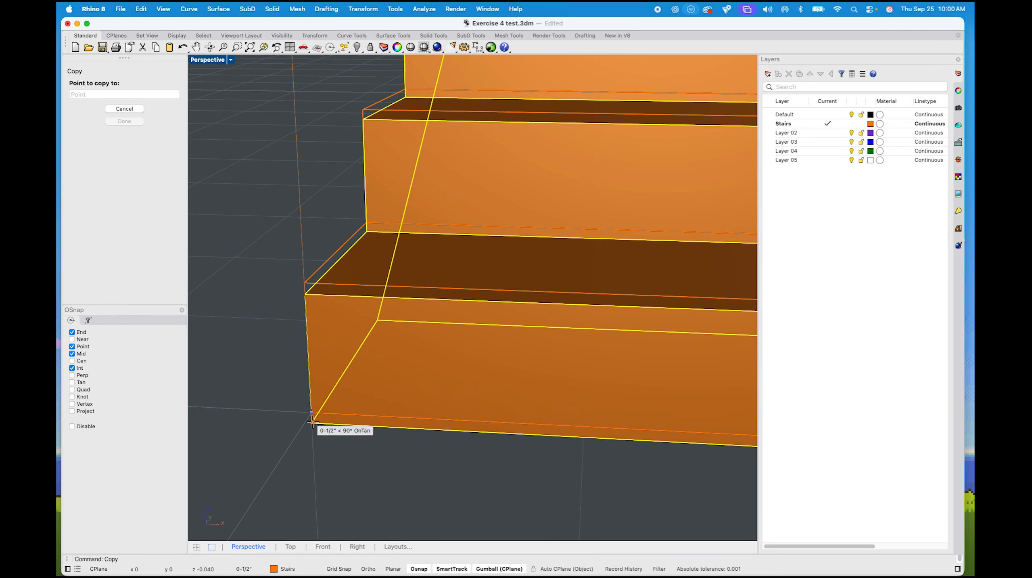
pyautogui.scroll(-10, 311, 415)
pyautogui.scroll(10, 290, 288)
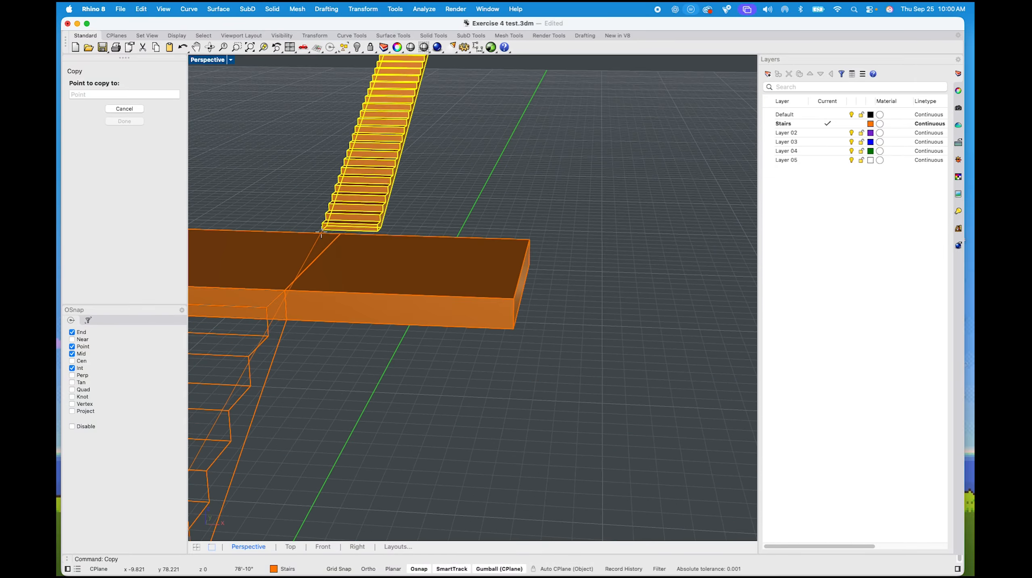
pyautogui.click(290, 288)
pyautogui.press('Return')
# Rotate the copied flight about the landing extension's outer front corner so it climbs in the opposite direction
pyautogui.click(394, 236)
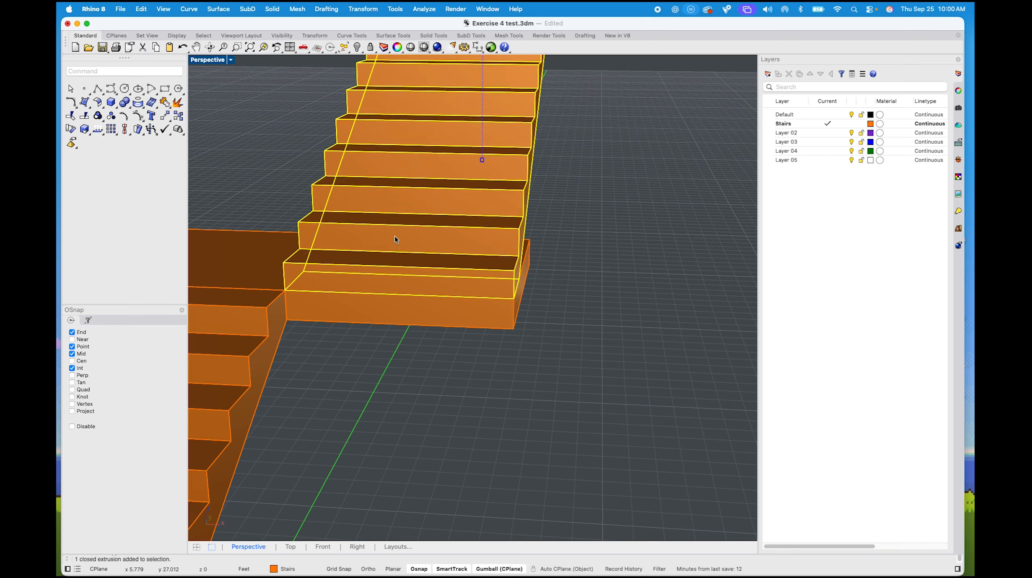
pyautogui.write('ro')
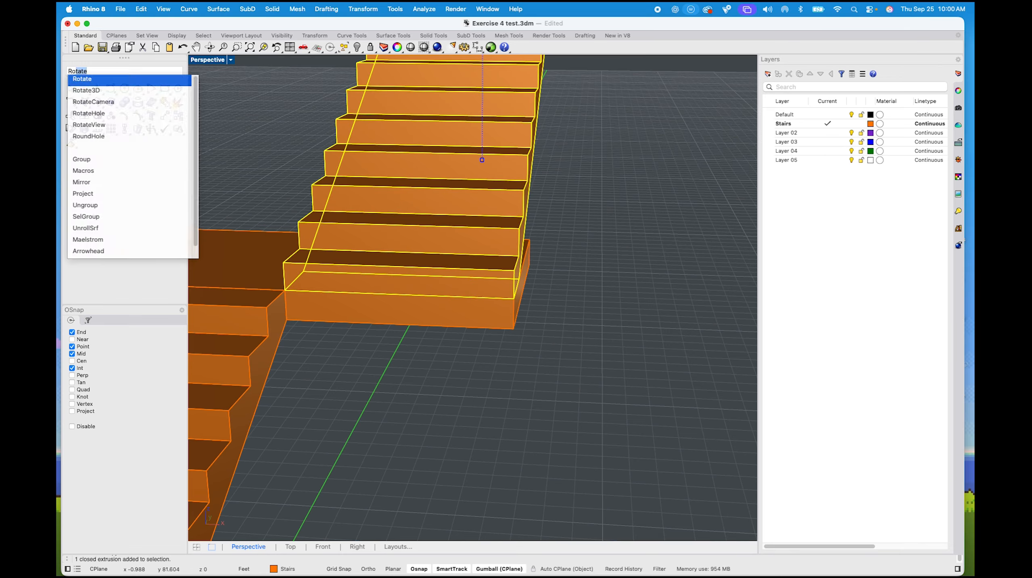
pyautogui.press('Return')
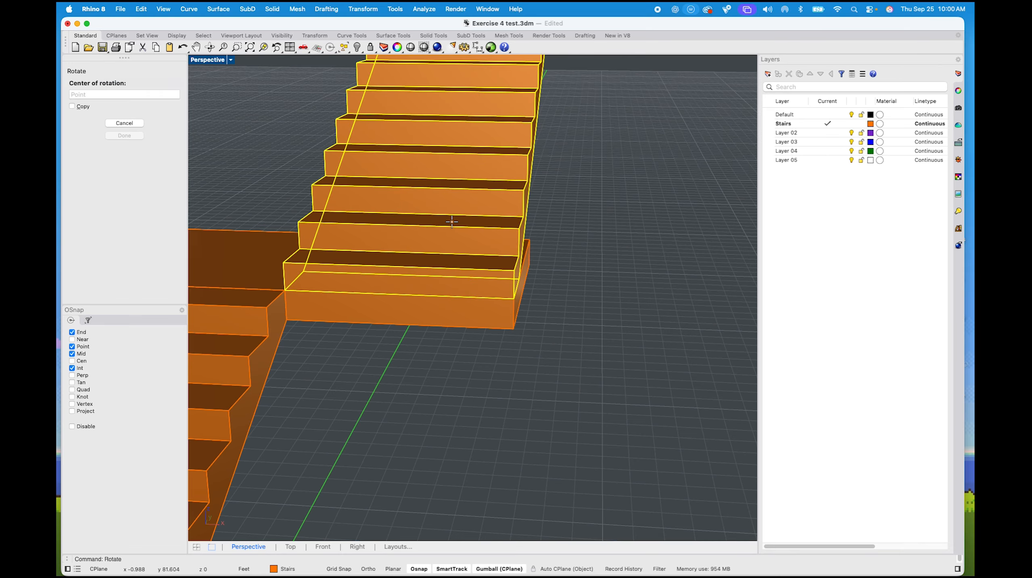
pyautogui.click(521, 302)
pyautogui.click(532, 239)
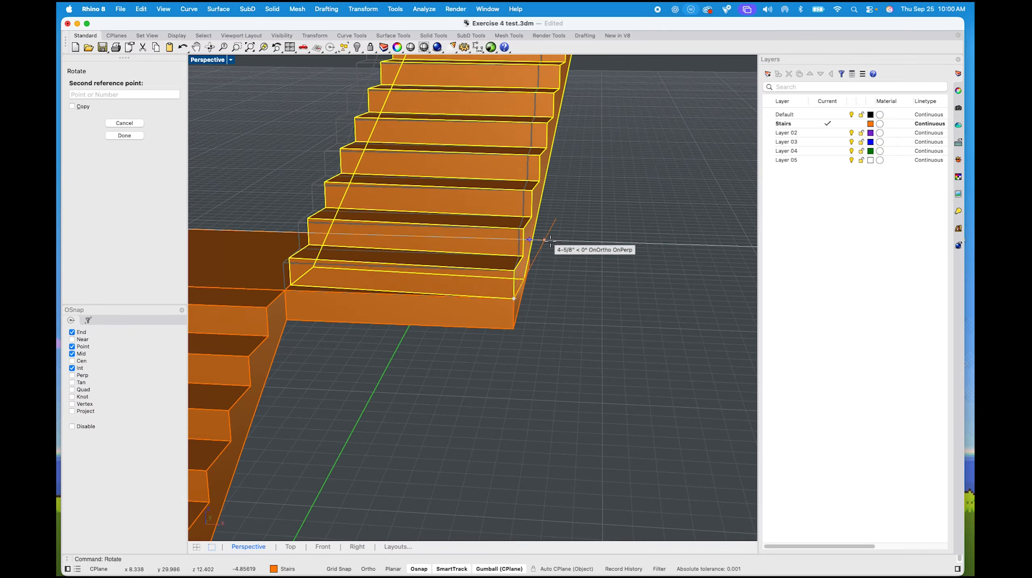
pyautogui.click(554, 377)
# Move the rotated flight from its bottom step's upper corner to the landing extension's inner front corner, level with the landing top
pyautogui.moveTo(553, 376); pyautogui.dragTo(473, 267, button='right')
pyautogui.scroll(5, 438, 228)
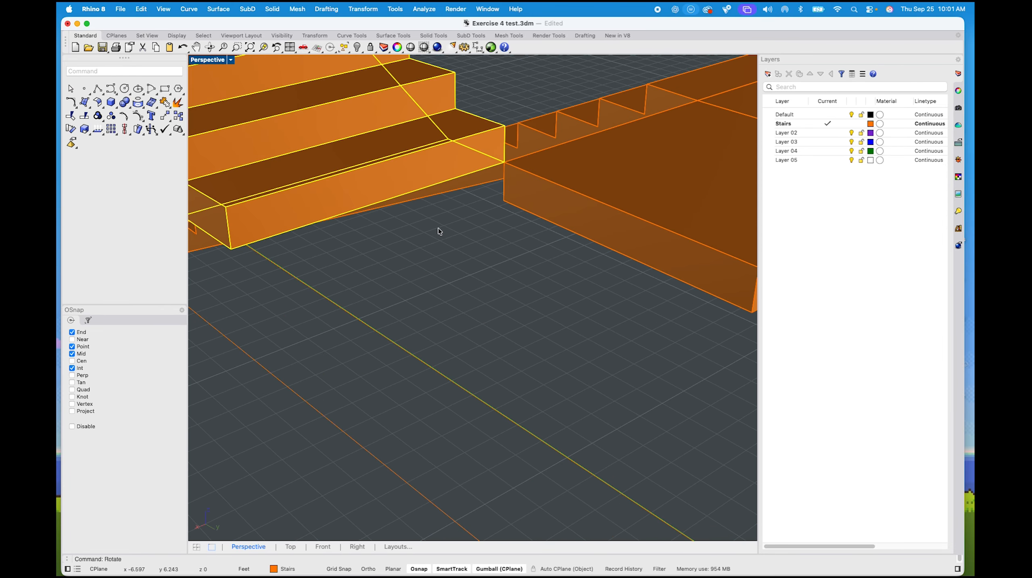
pyautogui.click(401, 192)
pyautogui.write('move')
pyautogui.press('Return')
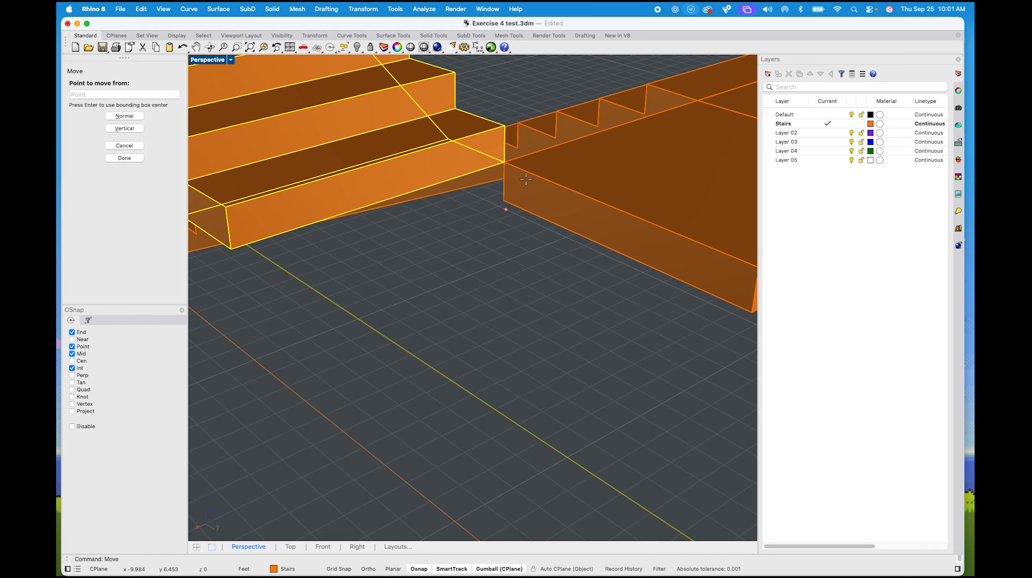
pyautogui.scroll(-5, 526, 179)
pyautogui.keyDown('shift'); pyautogui.moveTo(412, 178); pyautogui.dragTo(376, 225, button='right'); pyautogui.keyUp('shift')
pyautogui.scroll(5, 487, 246)
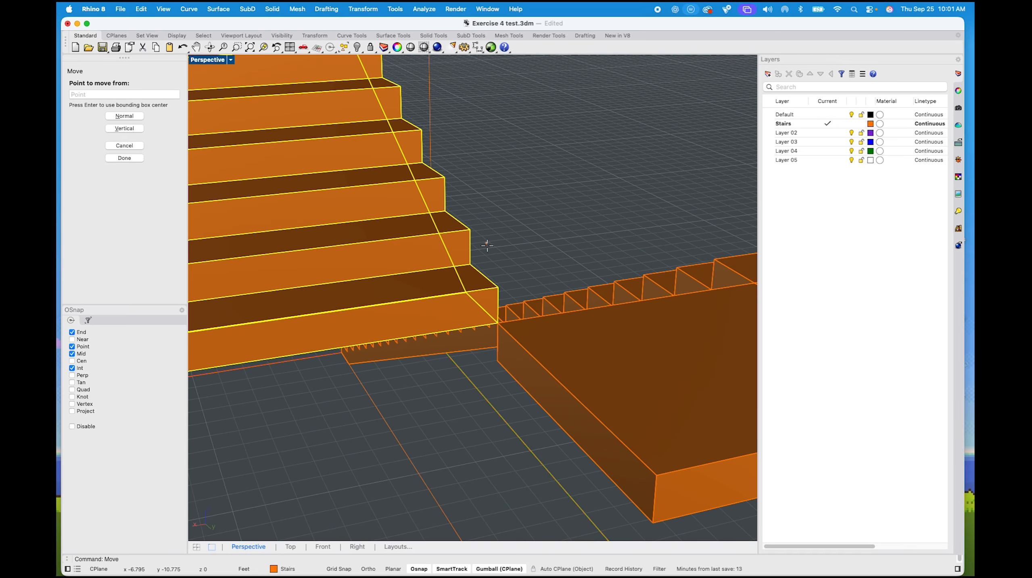
pyautogui.click(498, 287)
pyautogui.keyDown('shift'); pyautogui.moveTo(591, 275); pyautogui.dragTo(394, 357, button='right'); pyautogui.keyUp('shift')
pyautogui.scroll(3, 594, 263)
pyautogui.click(595, 259)
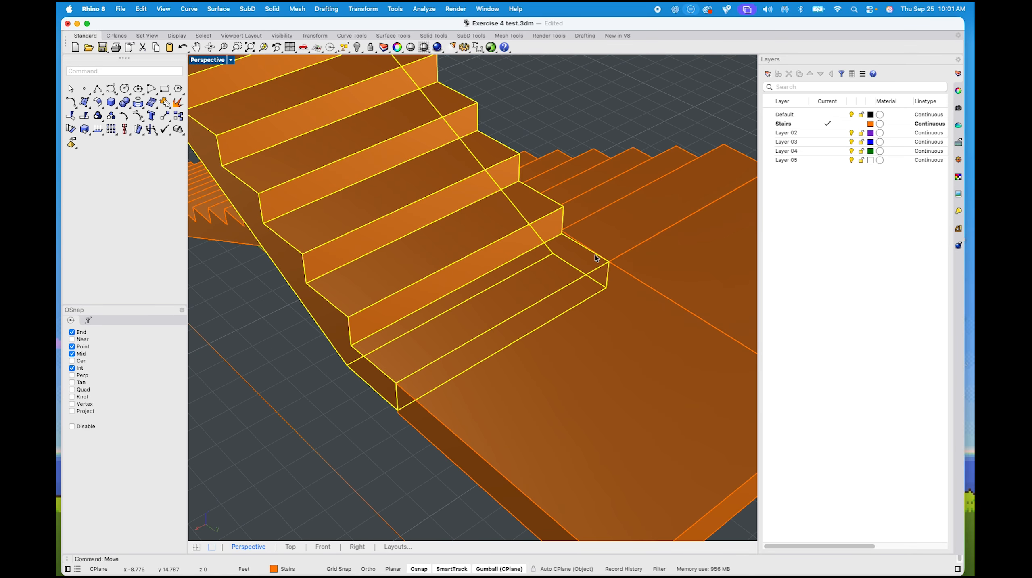
# Examine both flights from several angles, checking the second flight's upper end against the vertical guide lines
pyautogui.scroll(-5, 595, 258)
pyautogui.moveTo(588, 175)
pyautogui.mouseDown(button='right')
pyautogui.moveTo(452, 157)
pyautogui.moveTo(461, 265)
pyautogui.moveTo(287, 205)
pyautogui.moveTo(320, 198)
pyautogui.moveTo(447, 238)
pyautogui.moveTo(537, 233)
pyautogui.moveTo(477, 270)
pyautogui.moveTo(352, 242)
pyautogui.moveTo(407, 291)
pyautogui.mouseUp(button='right')
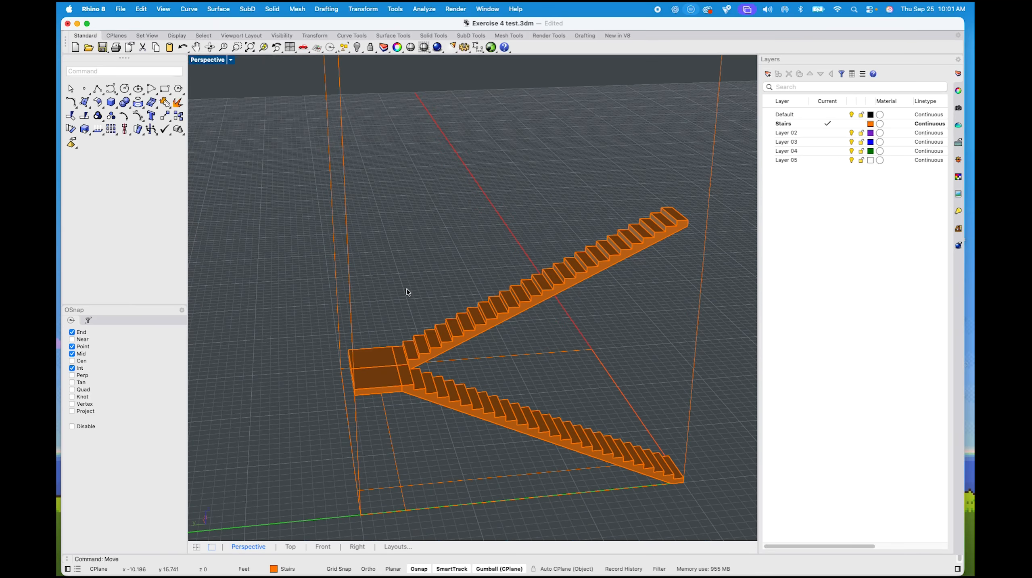
pyautogui.scroll(4, 599, 267)
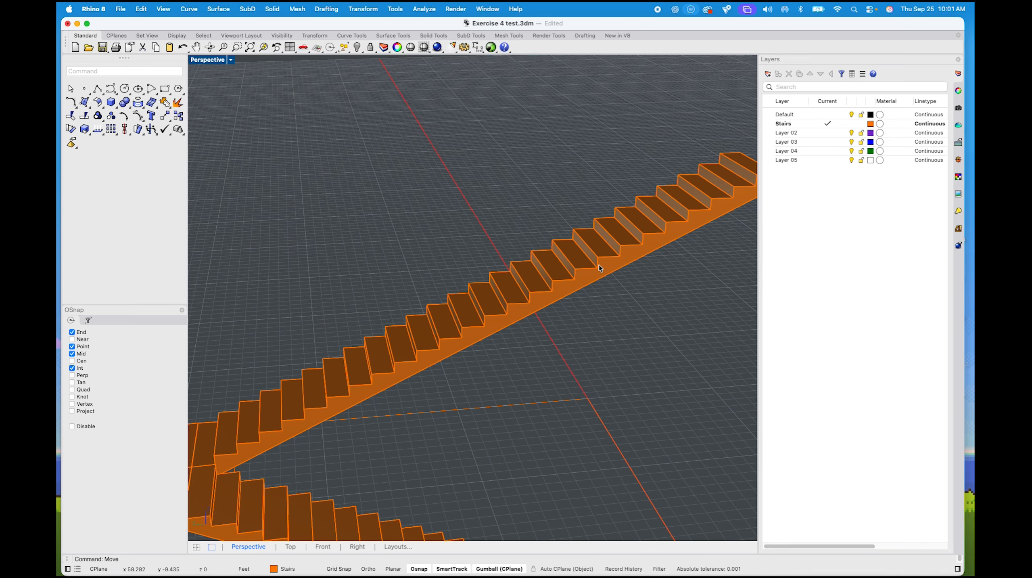
pyautogui.moveTo(598, 267)
pyautogui.keyDown('shift'); pyautogui.mouseDown(button='right')
pyautogui.moveTo(362, 253)
pyautogui.moveTo(405, 237)
pyautogui.moveTo(322, 143)
pyautogui.moveTo(369, 460)
pyautogui.mouseUp(button='right'); pyautogui.keyUp('shift')
pyautogui.moveTo(384, 407)
pyautogui.mouseDown(button='right')
pyautogui.moveTo(361, 334)
pyautogui.moveTo(359, 359)
pyautogui.moveTo(376, 333)
pyautogui.moveTo(357, 329)
pyautogui.moveTo(368, 156)
pyautogui.moveTo(414, 200)
pyautogui.moveTo(387, 205)
pyautogui.moveTo(369, 252)
pyautogui.moveTo(431, 216)
pyautogui.moveTo(392, 210)
pyautogui.mouseUp(button='right')
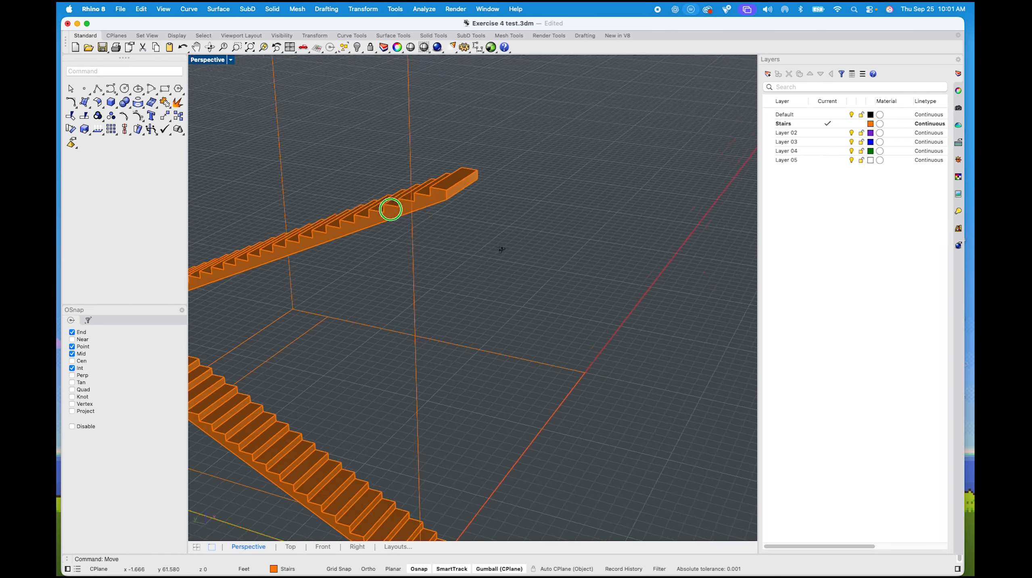
pyautogui.click(396, 210)
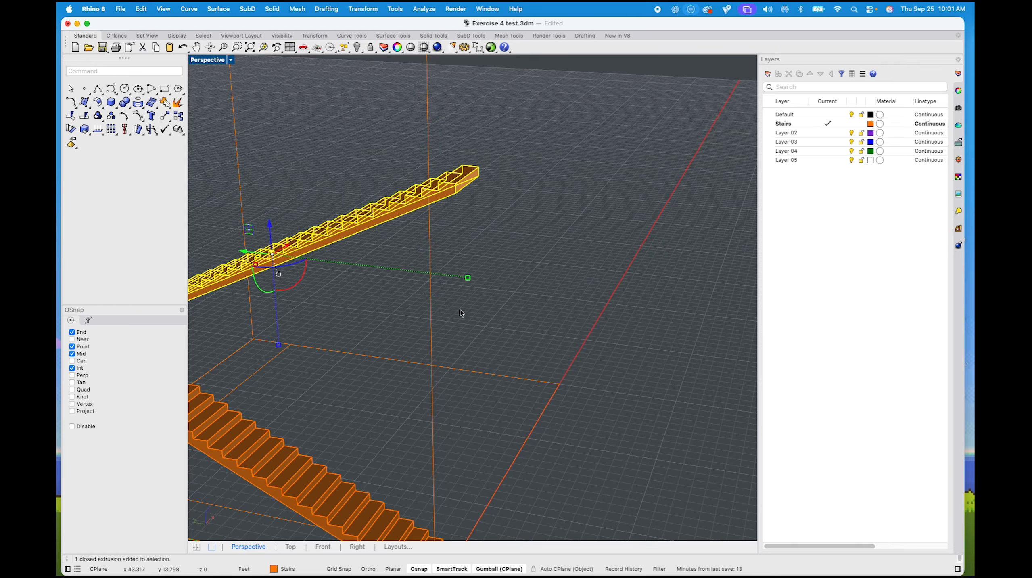
pyautogui.moveTo(459, 314)
pyautogui.mouseDown(button='right')
pyautogui.moveTo(459, 329)
pyautogui.moveTo(424, 275)
pyautogui.moveTo(487, 292)
pyautogui.mouseUp(button='right')
# Try to draw an ortho line about 12'10" long across the second flight from a step corner near its top
pyautogui.write('e')
pyautogui.press('Return')
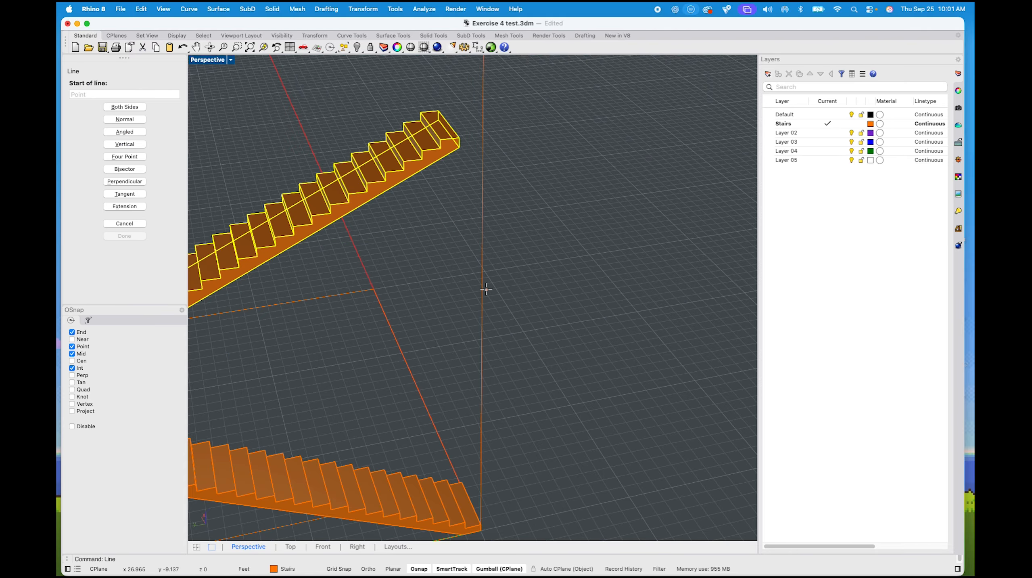
pyautogui.scroll(5, 444, 160)
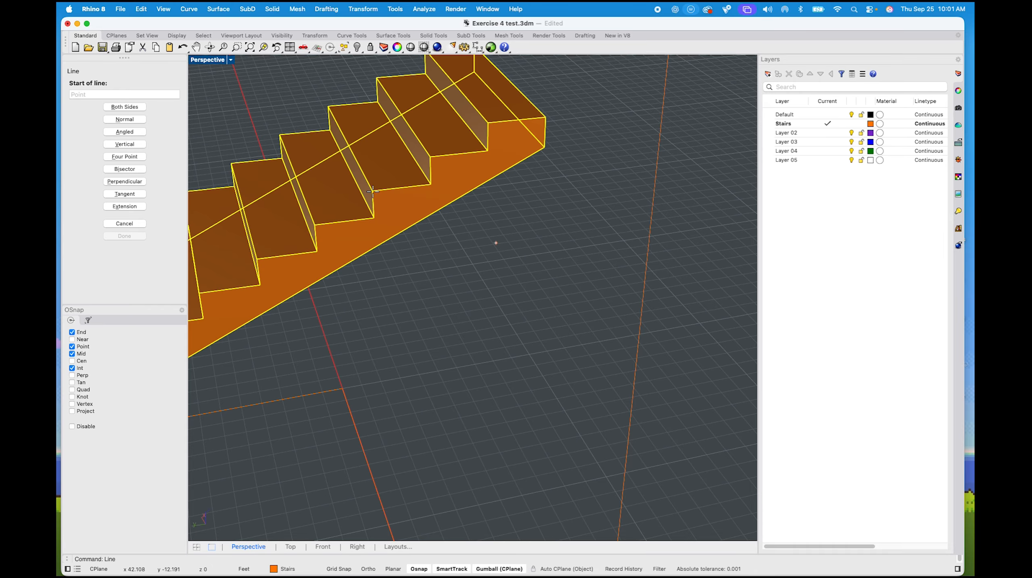
pyautogui.scroll(-5, 373, 191)
pyautogui.moveTo(372, 191)
pyautogui.mouseDown(button='right')
pyautogui.moveTo(295, 172)
pyautogui.moveTo(414, 222)
pyautogui.mouseUp(button='right')
pyautogui.scroll(5, 415, 222)
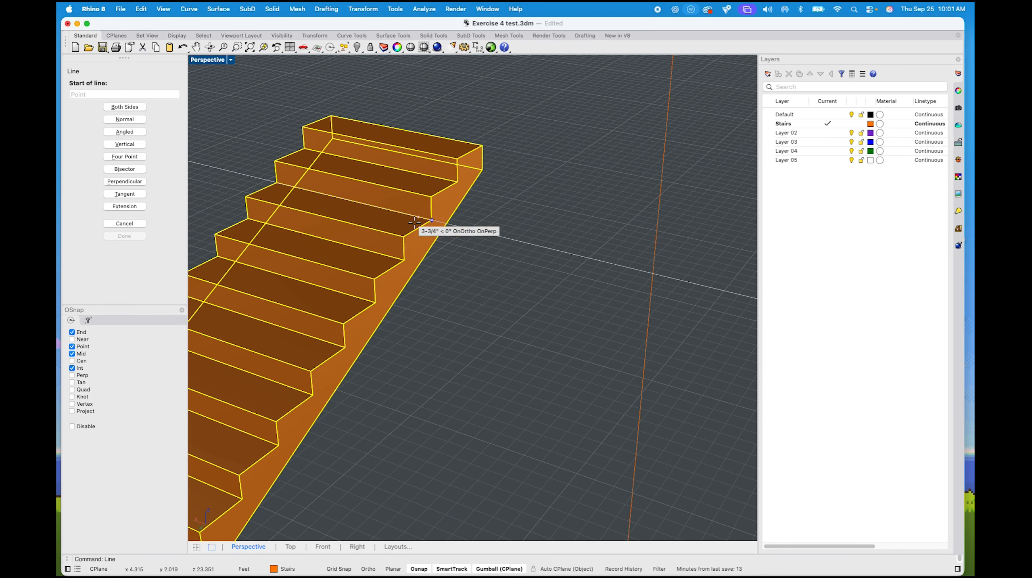
pyautogui.click(414, 222)
pyautogui.scroll(-5, 414, 221)
pyautogui.press('F8')
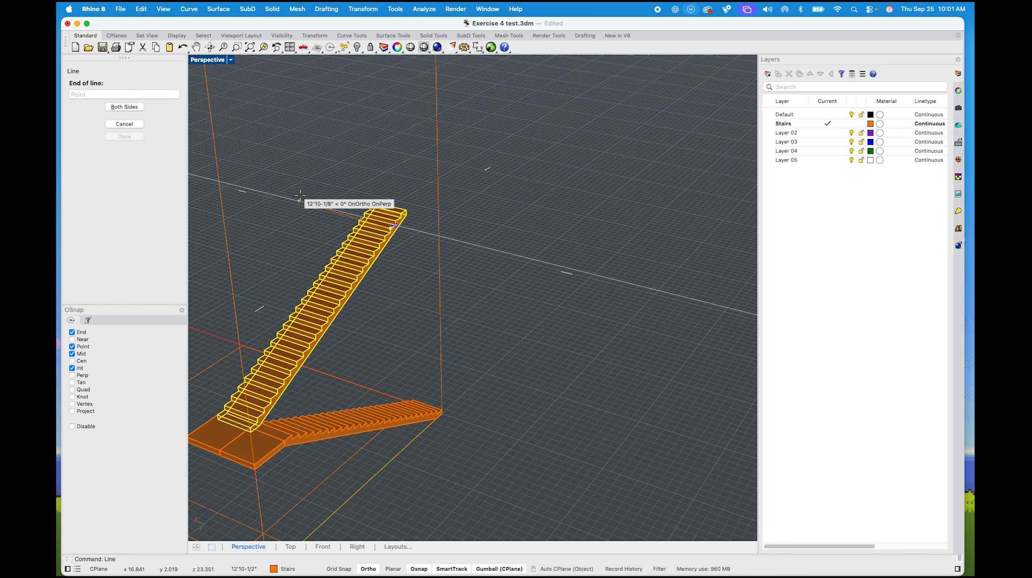
pyautogui.click(300, 196)
pyautogui.click(348, 210)
pyautogui.scroll(5, 332, 215)
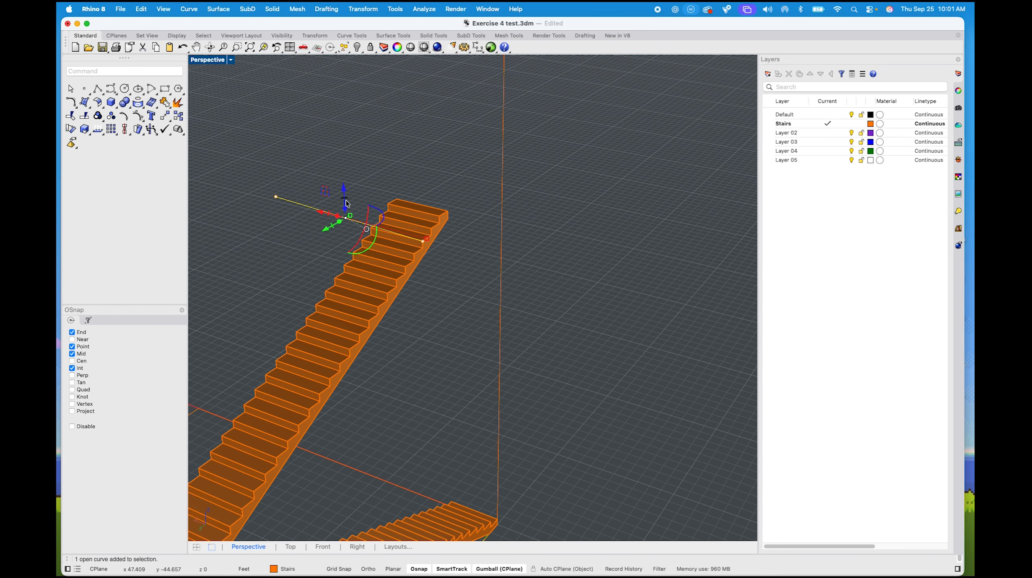
pyautogui.rightClick(346, 203)
pyautogui.click(384, 221)
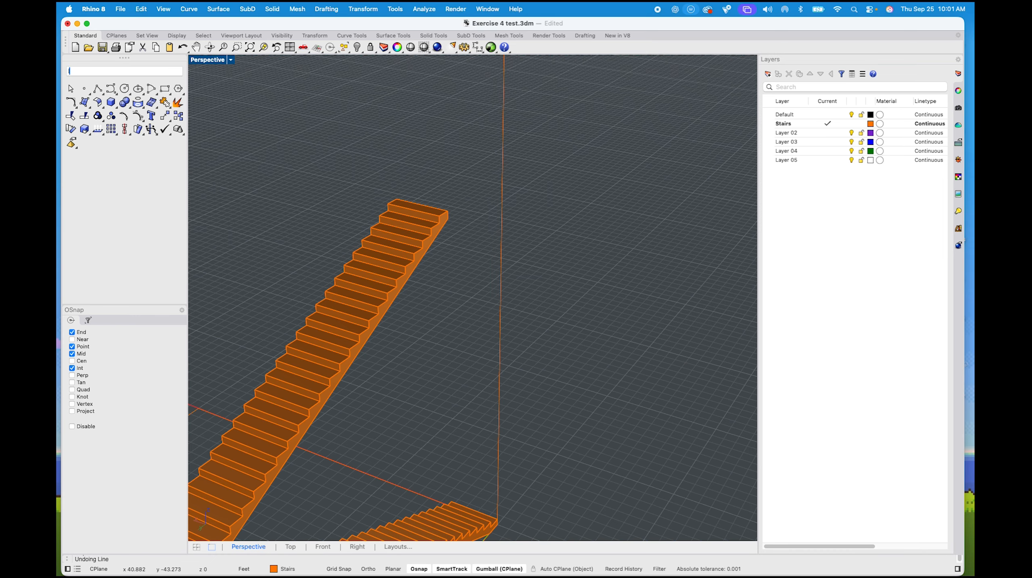
# Draw a straight line across the second flight from a step corner near its top, extending beyond the opposite side
pyautogui.press('Return')
pyautogui.click(384, 213)
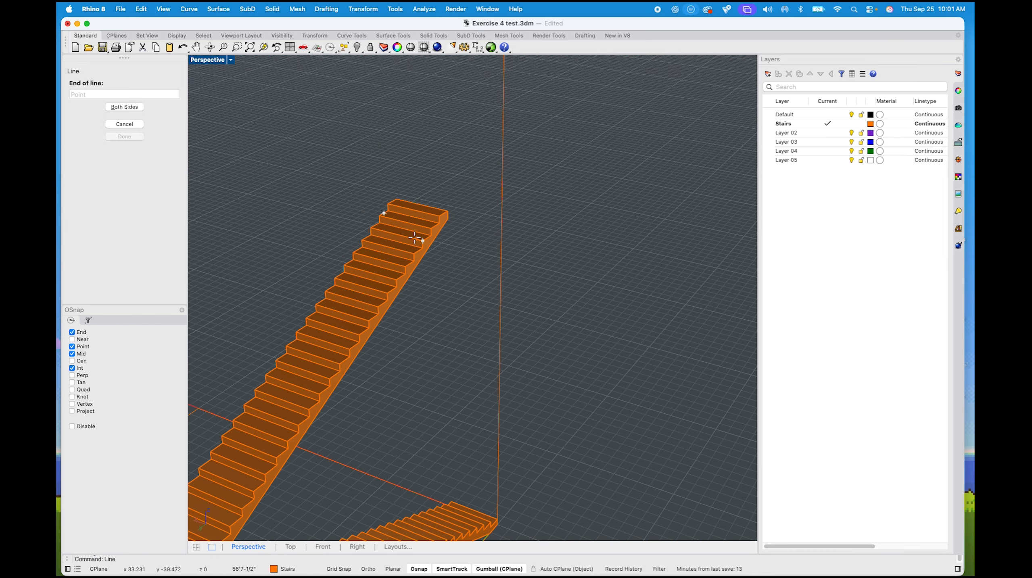
pyautogui.click(294, 208)
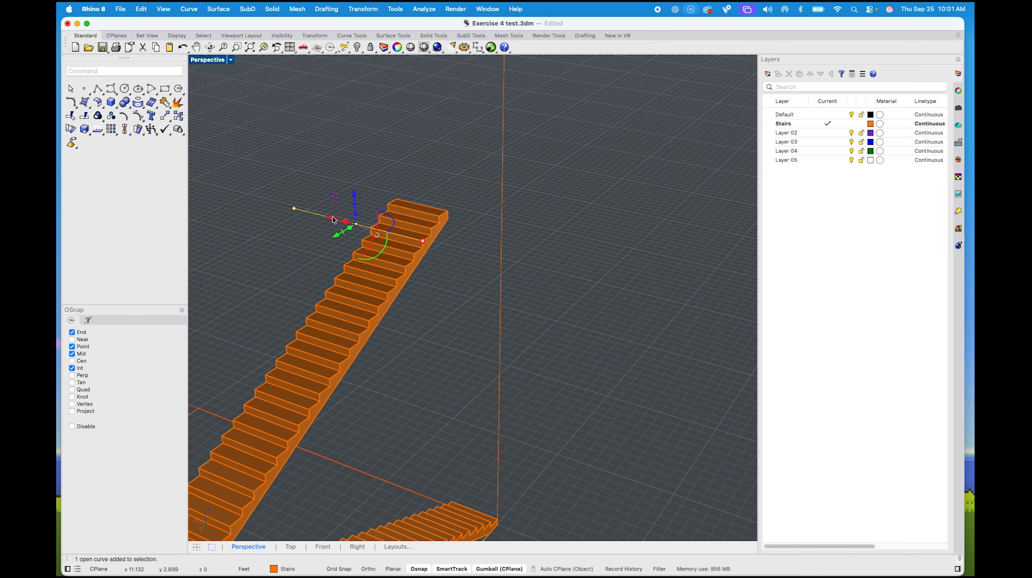
# Cut the second flight with WireCut along the drawn line, using the Z direction and keeping all pieces
pyautogui.write('wirecut')
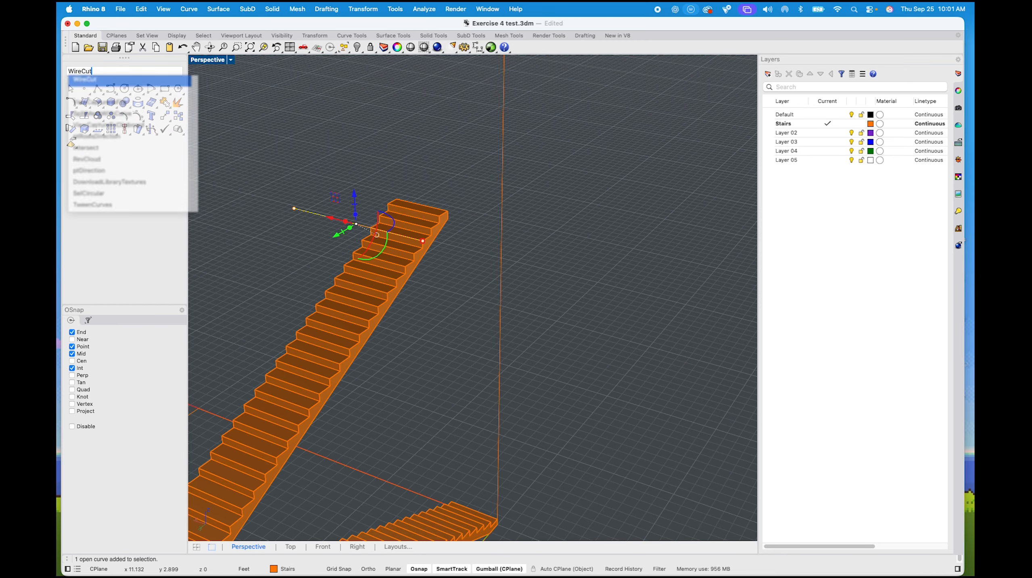
pyautogui.press('Return')
pyautogui.press('Return')
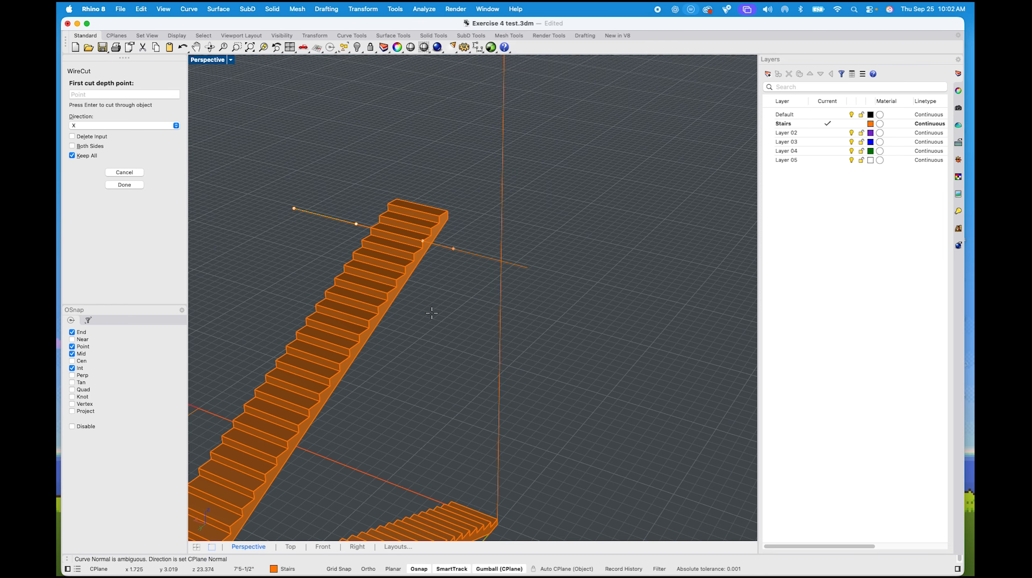
pyautogui.click(175, 125)
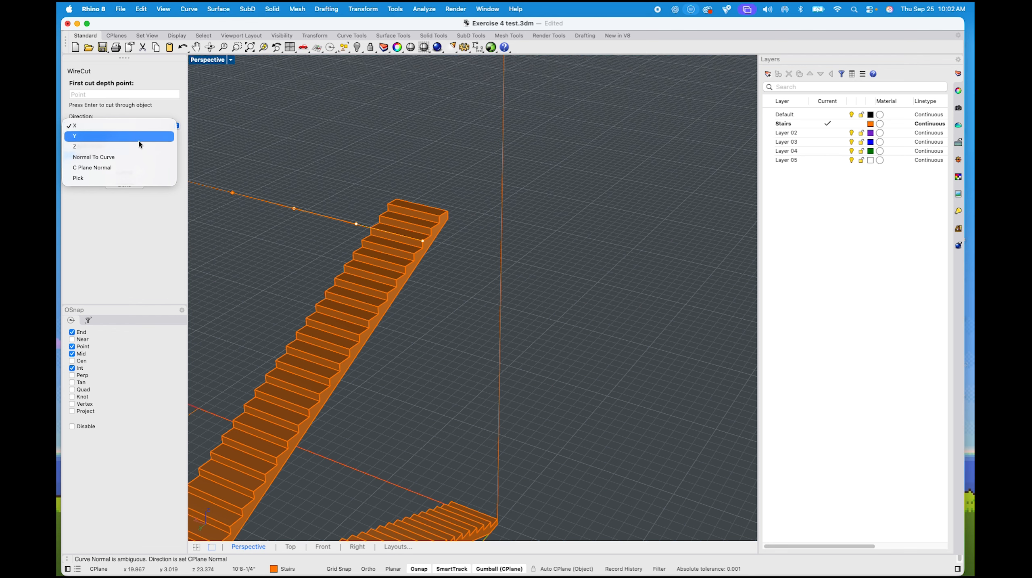
pyautogui.click(136, 143)
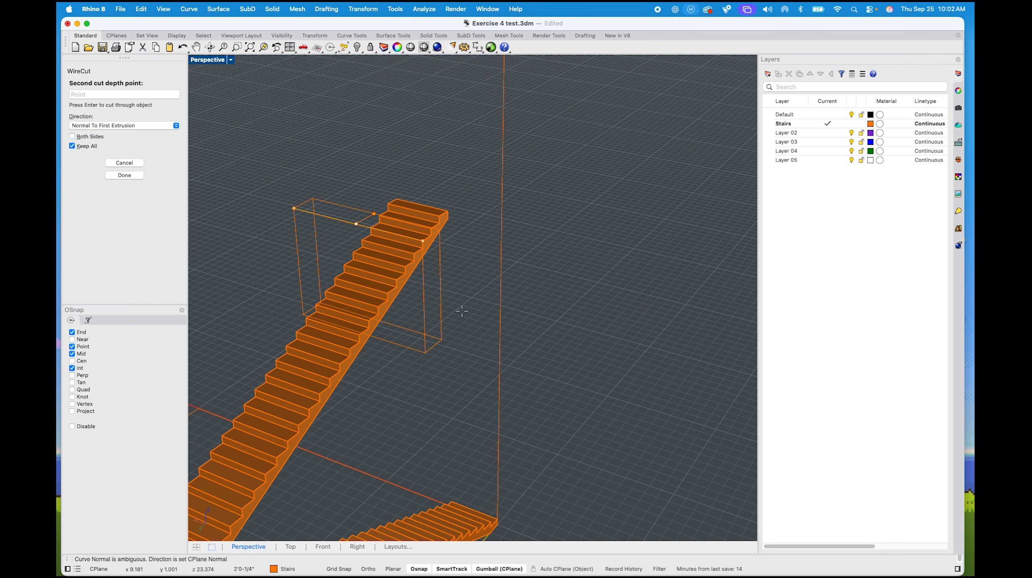
pyautogui.click(461, 207)
# Delete the cut-off top steps and the leftover wedge piece at the second flight's upper end
pyautogui.scroll(5, 429, 222)
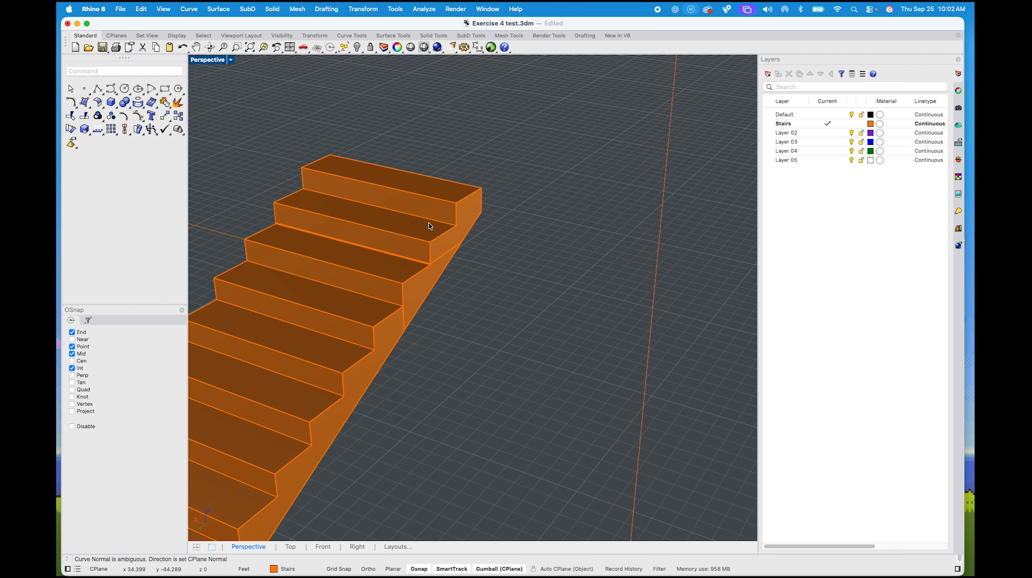
pyautogui.click(426, 228)
pyautogui.press('Delete')
pyautogui.scroll(-3, 427, 234)
pyautogui.scroll(-3, 425, 247)
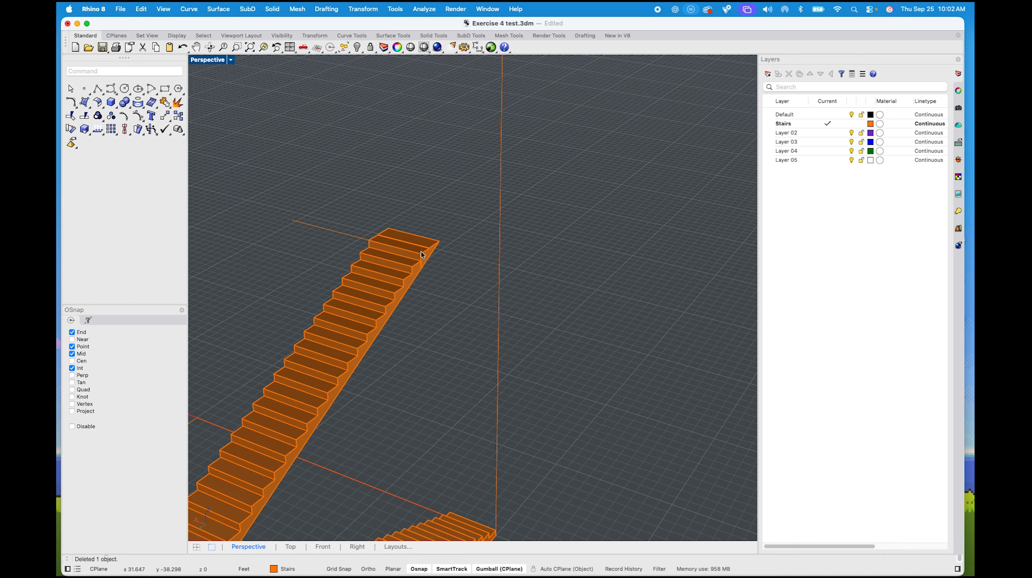
pyautogui.scroll(8, 427, 232)
pyautogui.moveTo(430, 234)
pyautogui.mouseDown(button='right')
pyautogui.moveTo(421, 228)
pyautogui.moveTo(432, 229)
pyautogui.mouseUp(button='right')
pyautogui.click(319, 109)
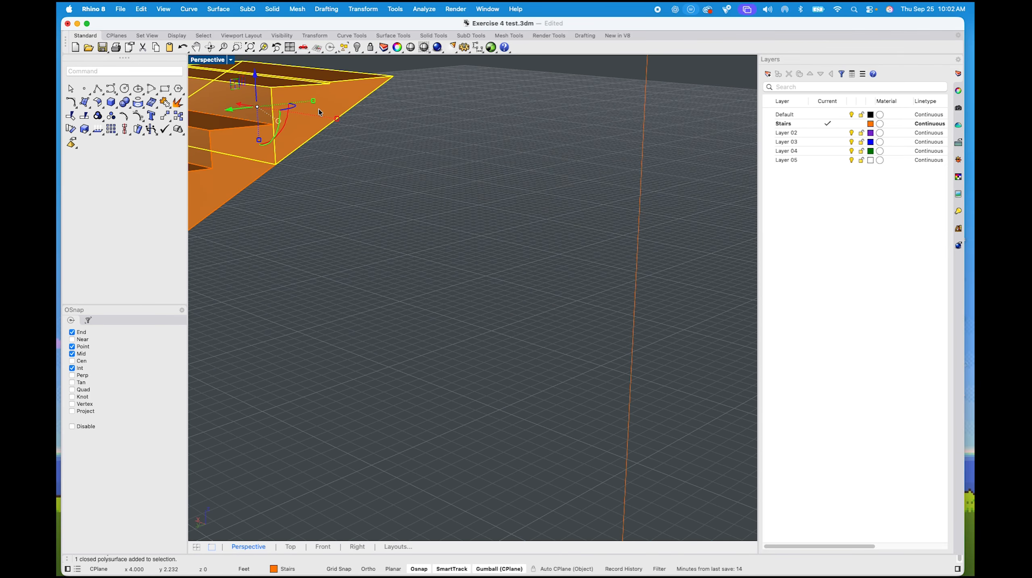
pyautogui.press('Delete')
# Delete the cutting line above the second flight's new top step
pyautogui.scroll(-5, 319, 138)
pyautogui.scroll(-3, 326, 175)
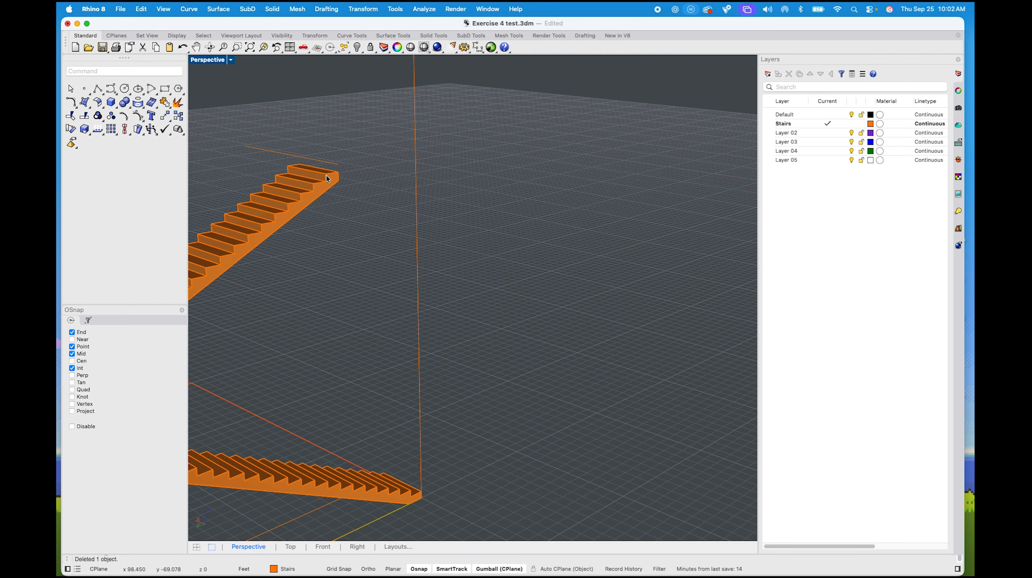
pyautogui.scroll(8, 311, 160)
pyautogui.click(309, 159)
pyautogui.press('Delete')
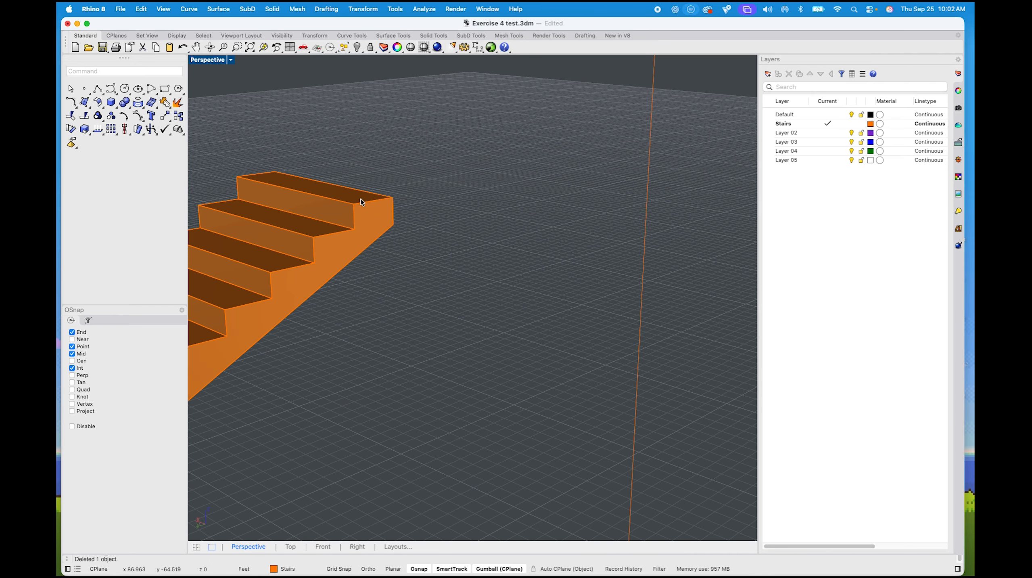
# Extrude the end face of the second flight's top step outward 4 feet as a solid to form the upper landing
pyautogui.moveTo(360, 199); pyautogui.dragTo(345, 171, button='right')
pyautogui.scroll(3, 296, 160)
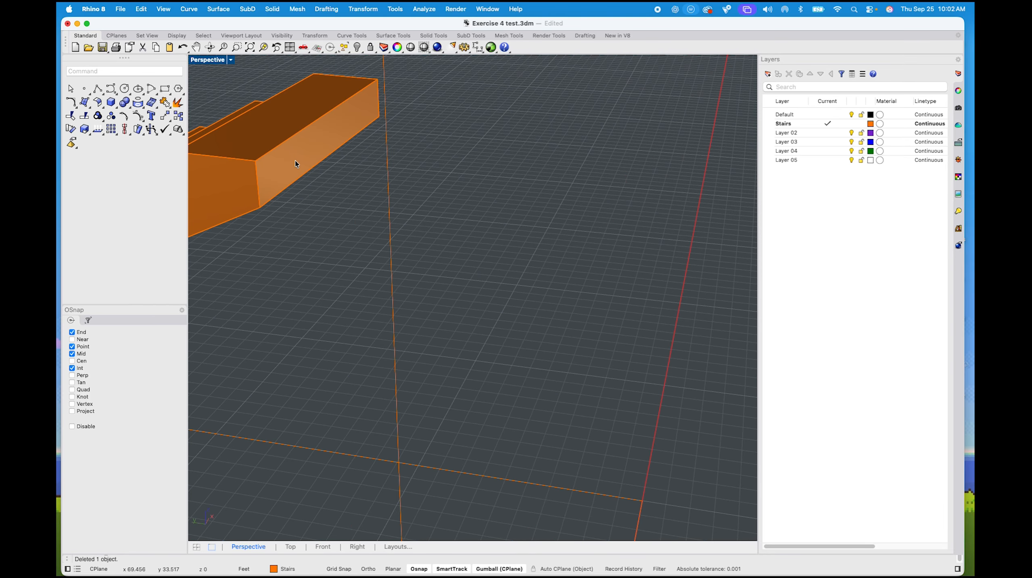
pyautogui.write('ude')
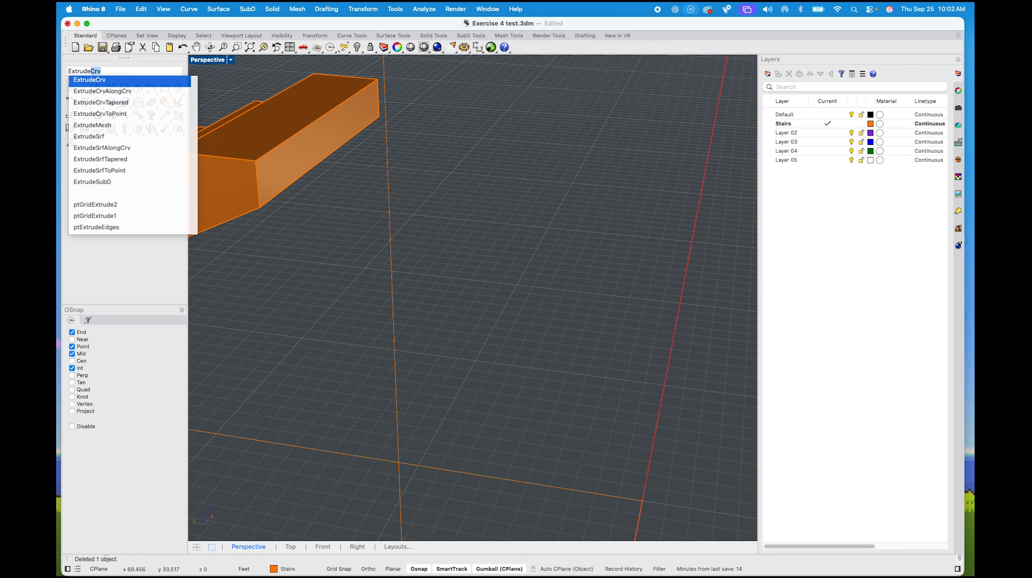
pyautogui.press('Down')
pyautogui.press('Down')
pyautogui.press('Down')
pyautogui.press('Down')
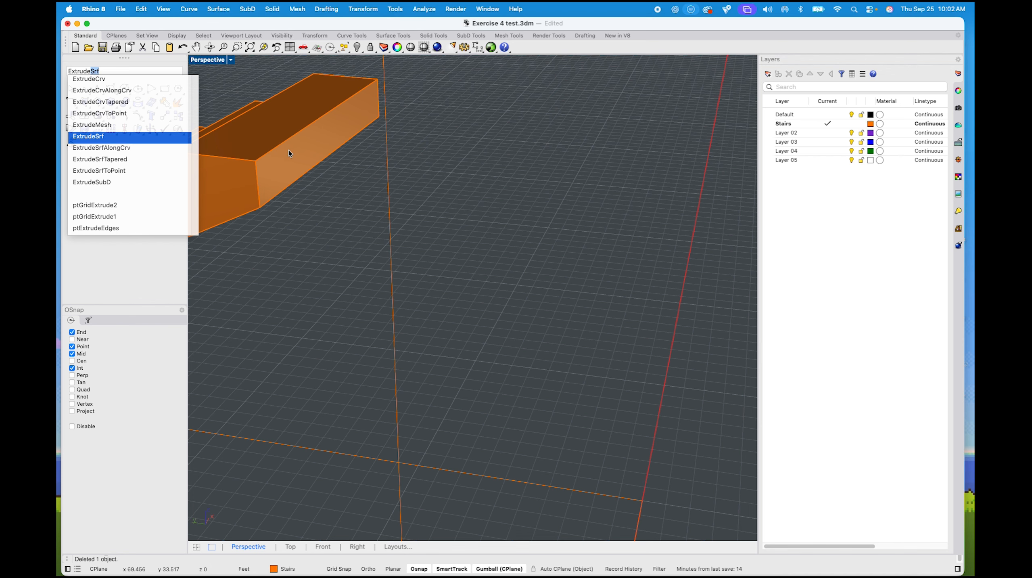
pyautogui.click(307, 157)
pyautogui.press('Return')
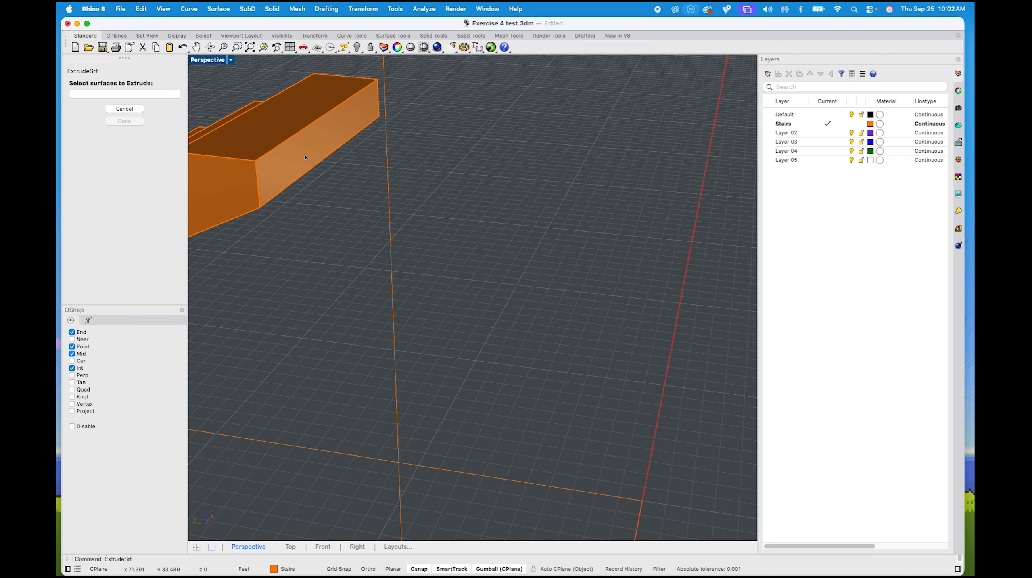
pyautogui.click(304, 156)
pyautogui.press('Return')
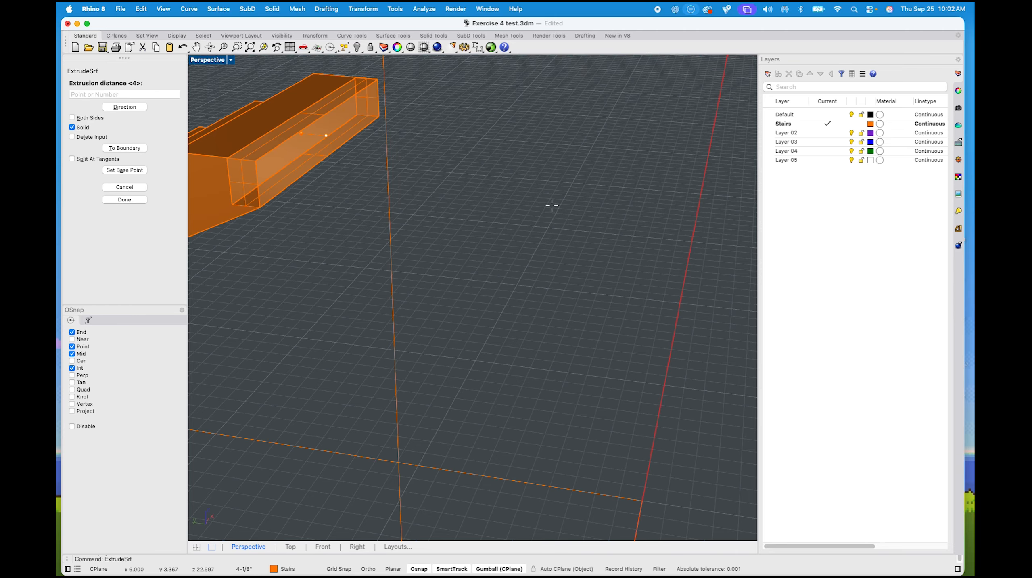
pyautogui.scroll(-5, 551, 205)
pyautogui.scroll(6, 590, 145)
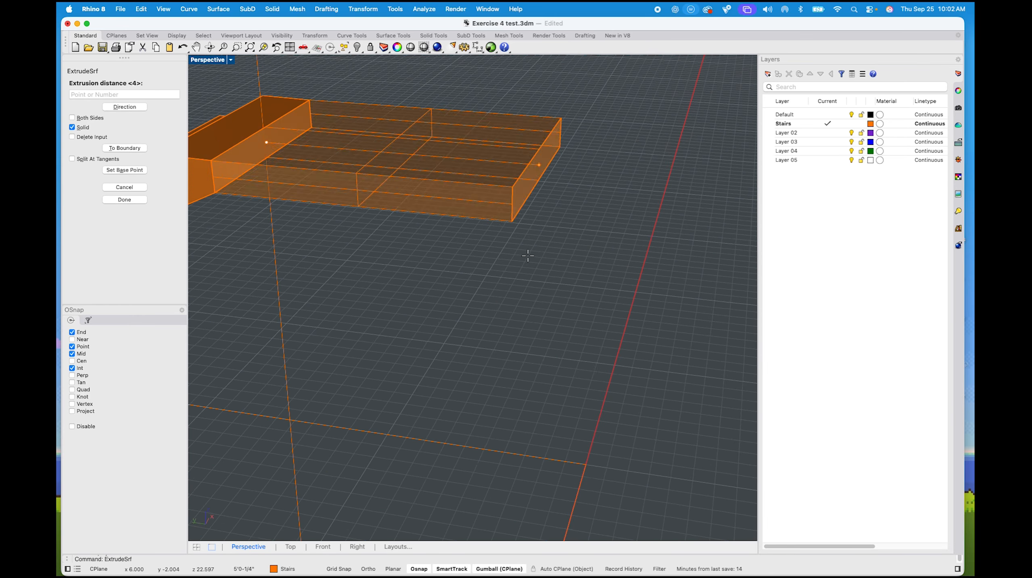
pyautogui.scroll(-6, 526, 254)
pyautogui.scroll(4, 523, 248)
pyautogui.write('4')
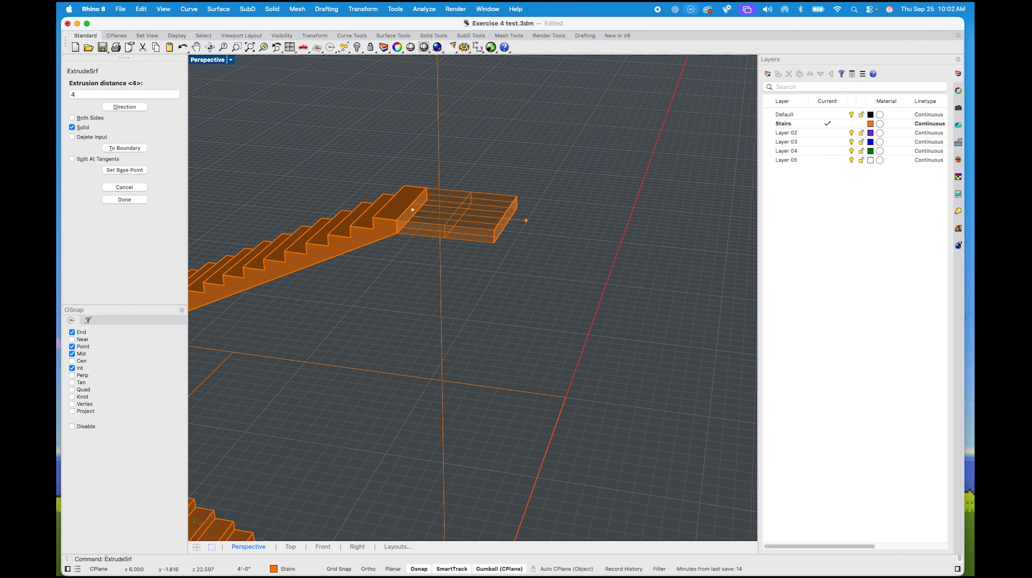
pyautogui.press('Return')
pyautogui.scroll(-8, 487, 218)
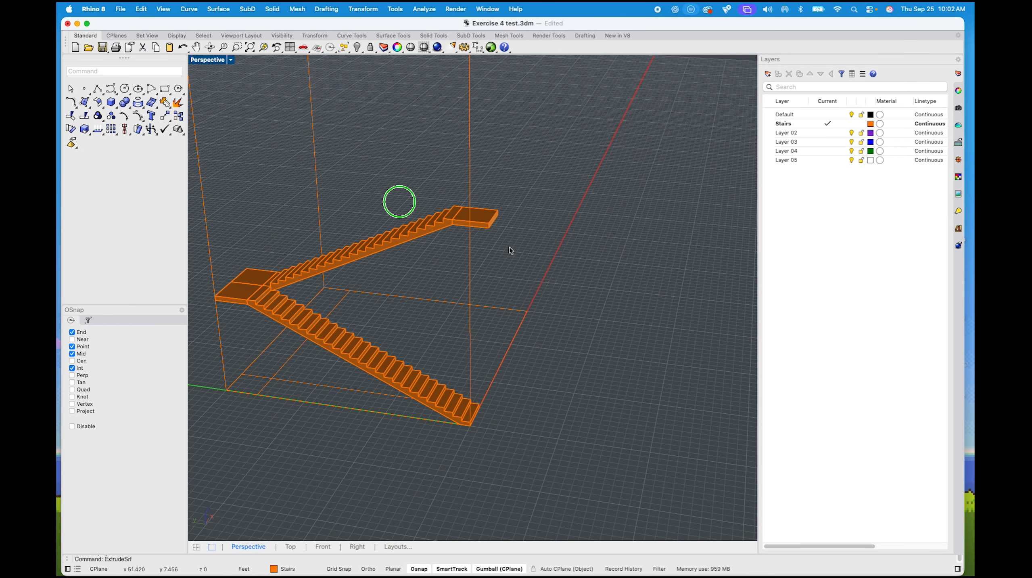
# Extrude the upper landing's side face 12' as a solid slab, away from the first flight, using ExtrudeSrf
pyautogui.moveTo(509, 247); pyautogui.dragTo(460, 174, button='right')
pyautogui.scroll(6, 463, 203)
pyautogui.moveTo(422, 218); pyautogui.dragTo(355, 229, button='right')
pyautogui.scroll(4, 273, 205)
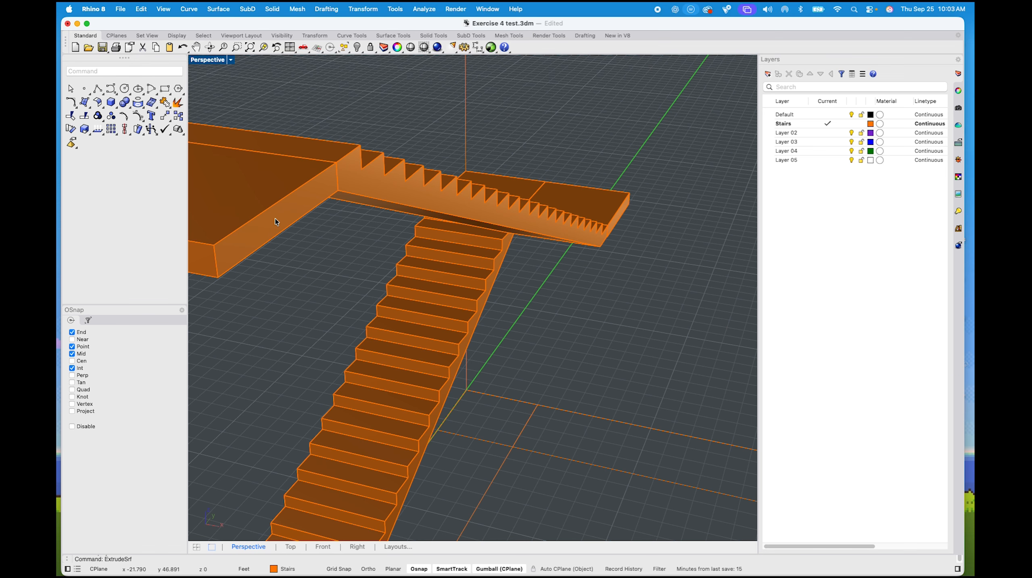
pyautogui.scroll(-3, 262, 216)
pyautogui.click(216, 202)
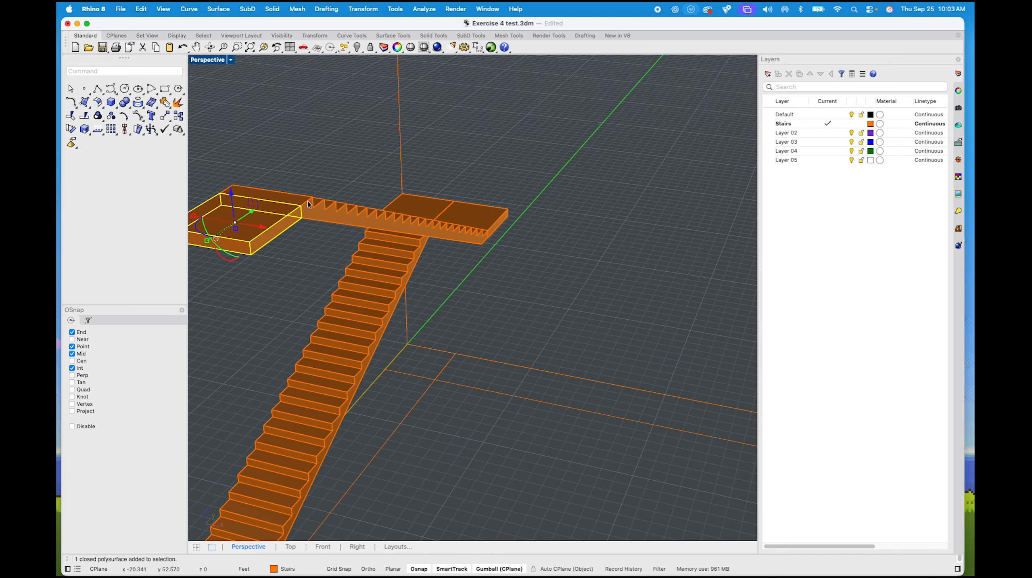
pyautogui.write('Extrude')
pyautogui.press('Down')
pyautogui.press('Down')
pyautogui.press('Down')
pyautogui.press('Down')
pyautogui.press('Down')
pyautogui.press('Return')
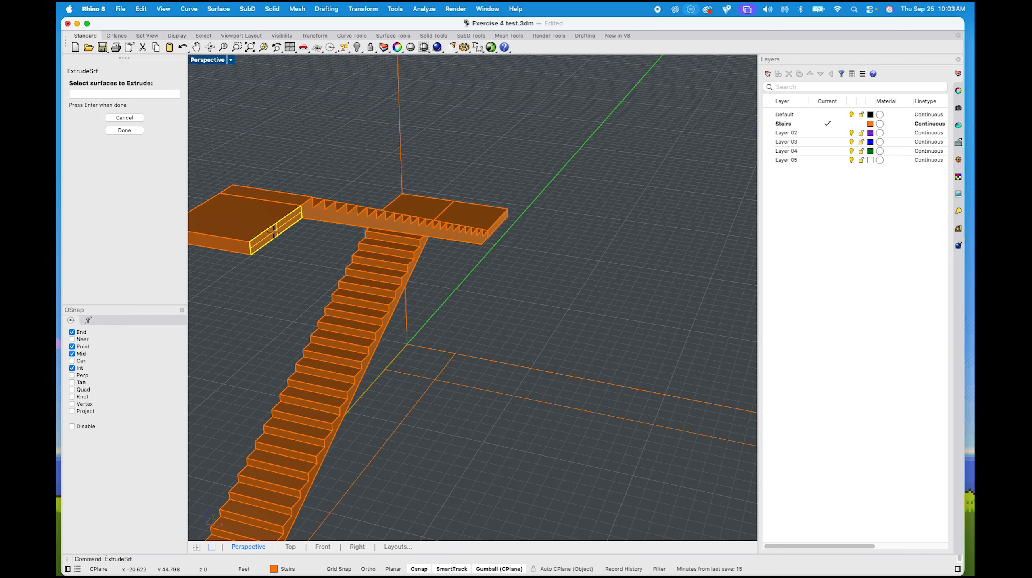
pyautogui.click(274, 231)
pyautogui.press('Return')
pyautogui.scroll(-3, 497, 271)
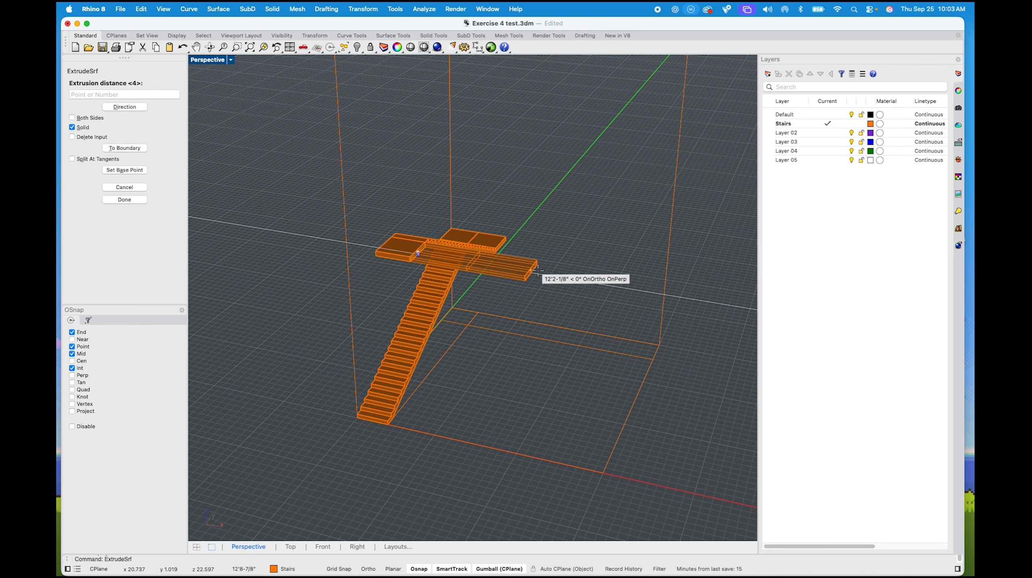
pyautogui.write("12'")
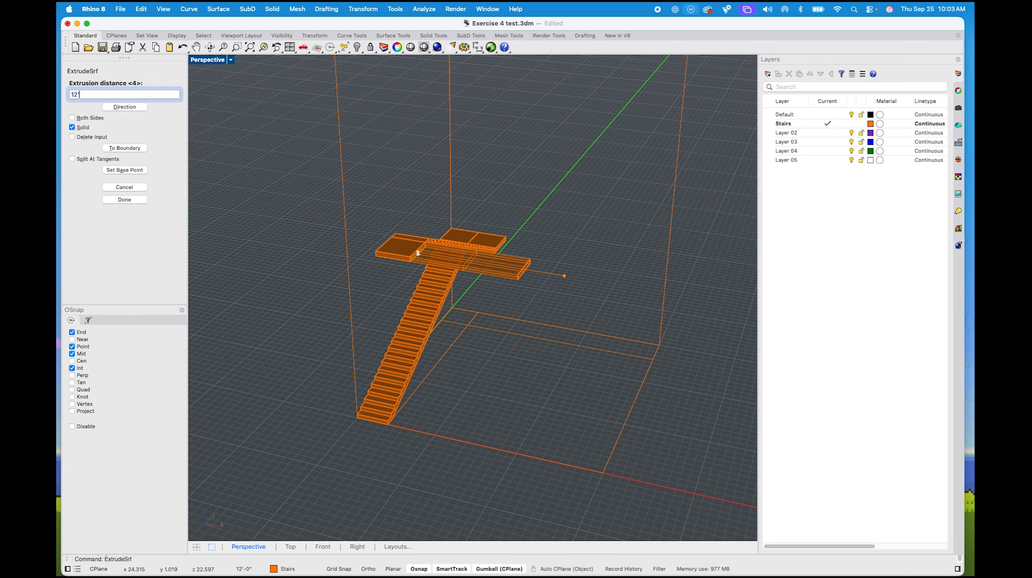
pyautogui.press('Return')
pyautogui.scroll(5, 565, 275)
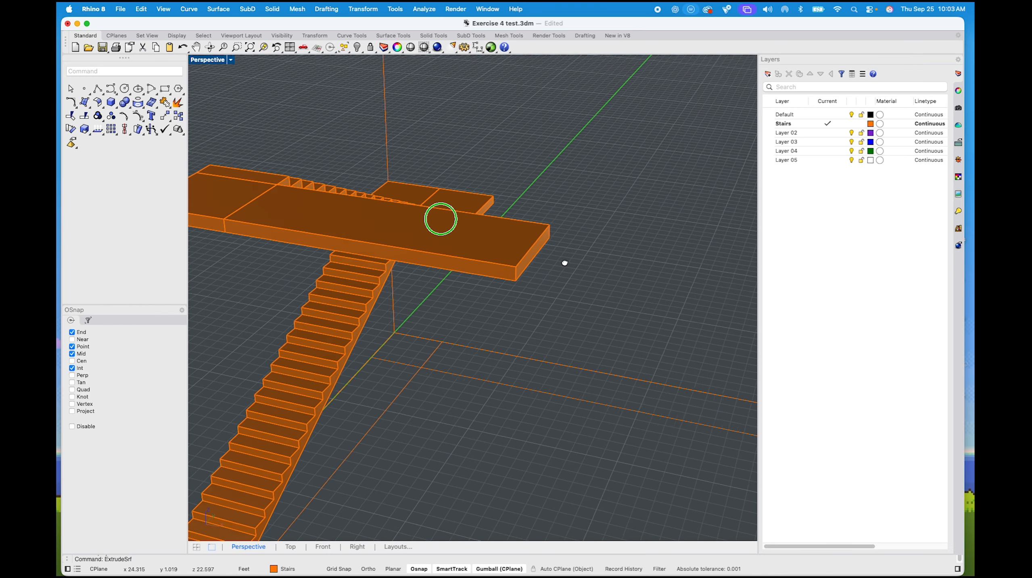
pyautogui.moveTo(564, 263); pyautogui.dragTo(554, 237, button='right')
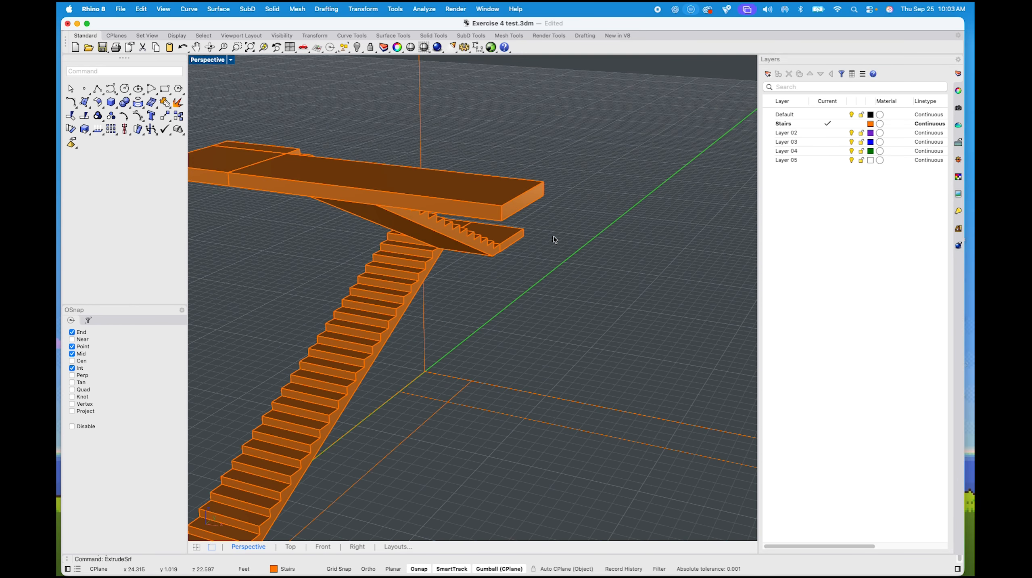
pyautogui.click(512, 203)
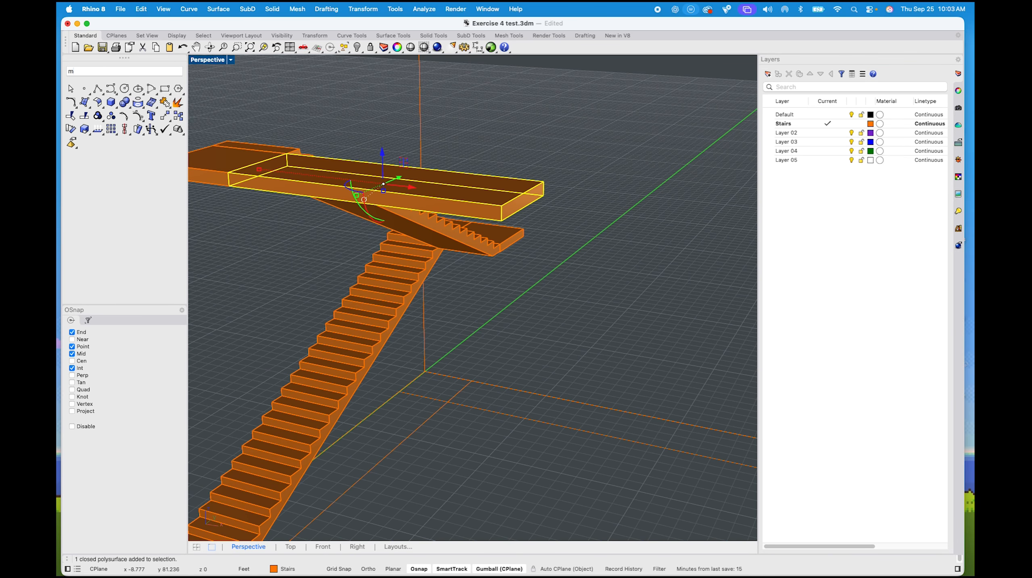
pyautogui.press('Down')
pyautogui.press('Down')
pyautogui.press('Down')
pyautogui.press('Down')
pyautogui.press('Down')
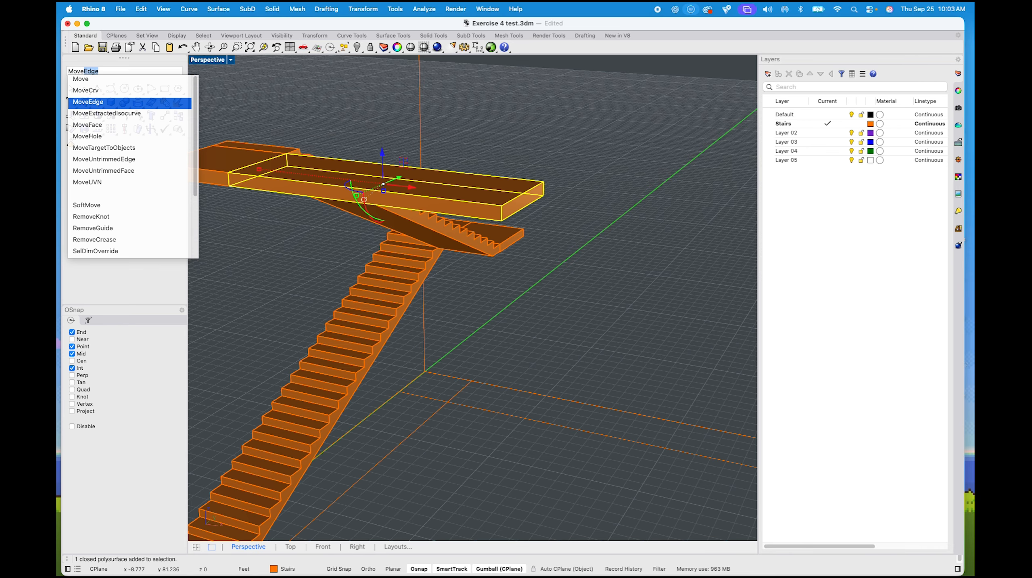
pyautogui.press('Up')
pyautogui.press('Return')
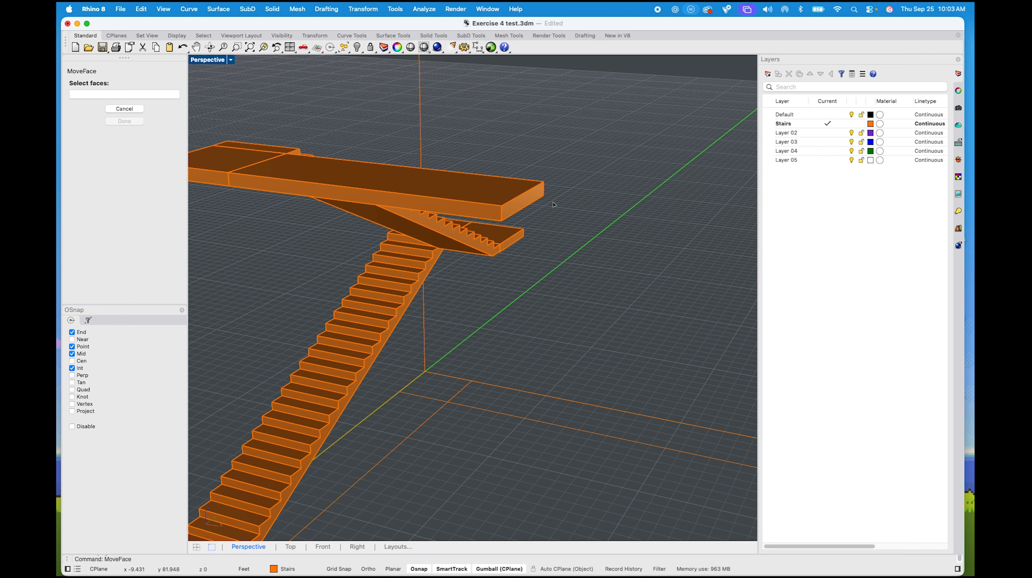
pyautogui.click(534, 195)
pyautogui.press('Return')
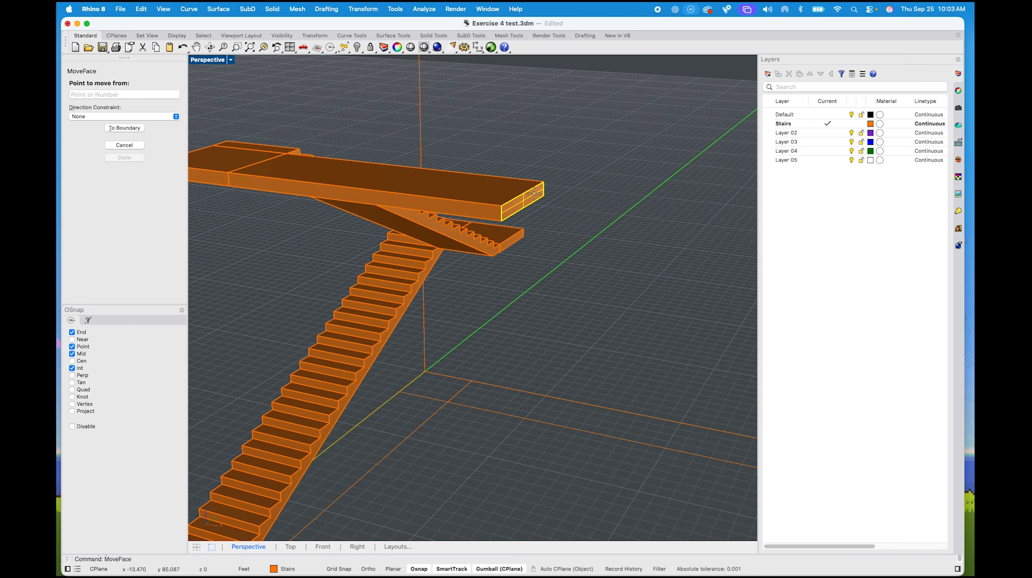
pyautogui.doubleClick(200, 59)
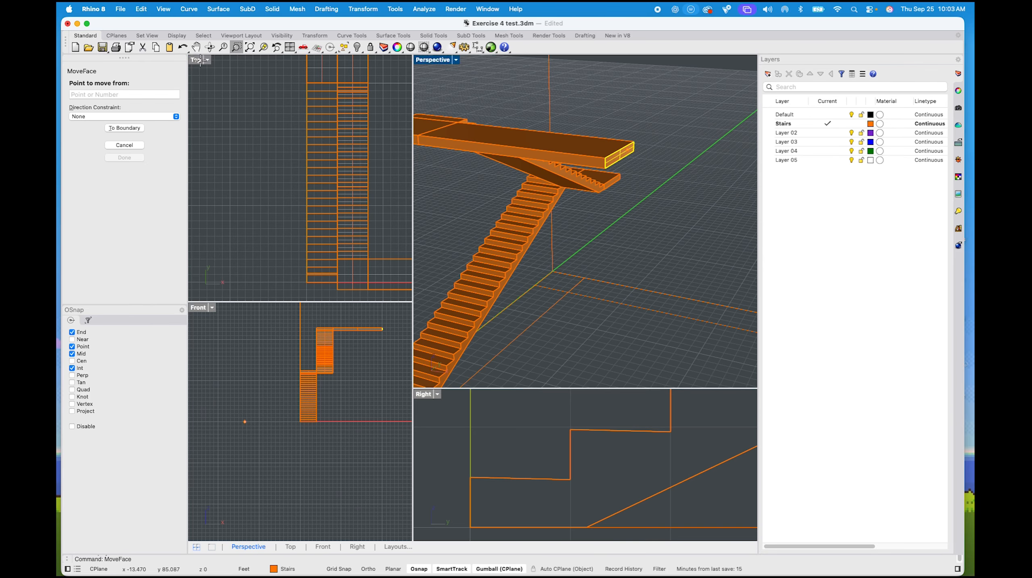
pyautogui.scroll(5, 302, 361)
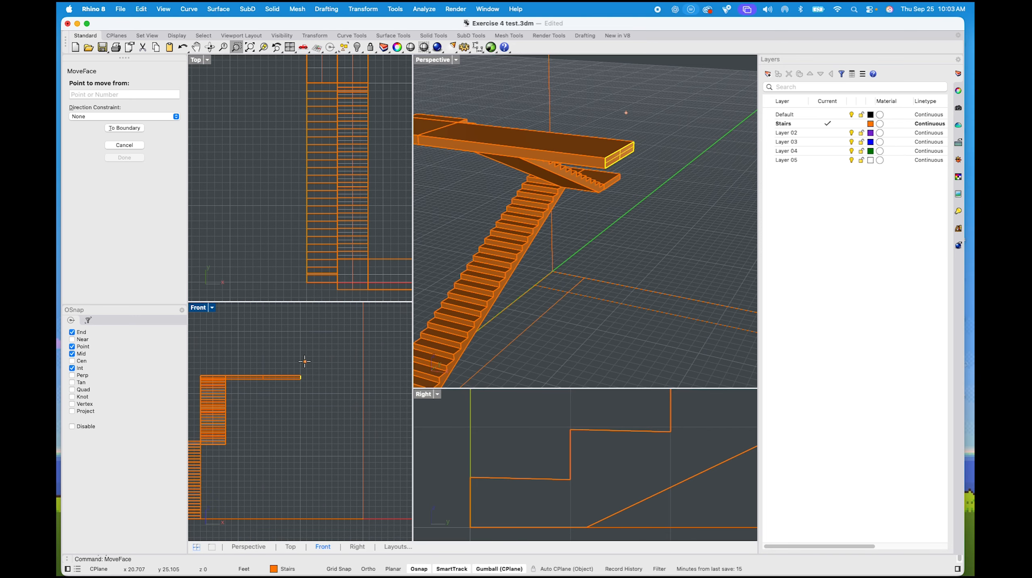
pyautogui.press('Escape')
pyautogui.click(611, 278)
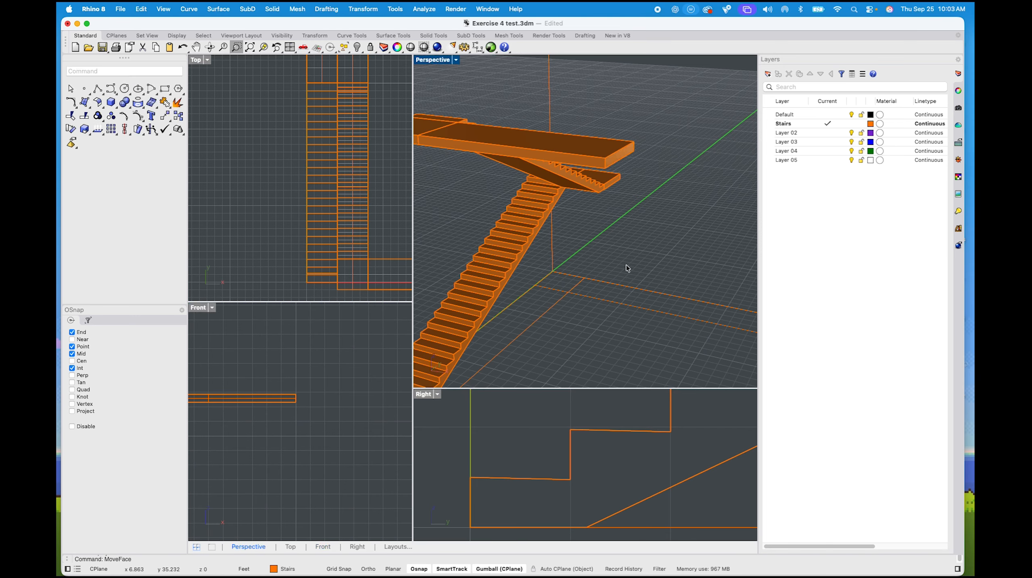
# Save and close the model, and reopen Exercise 4 test.3dm from the recent models
pyautogui.press('super+s')
pyautogui.click(67, 24)
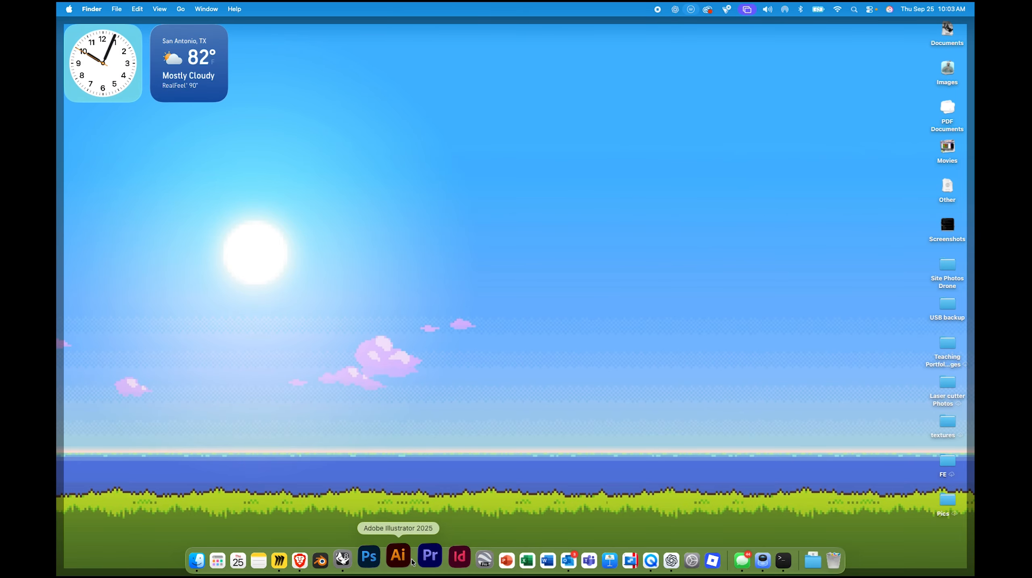
pyautogui.click(347, 558)
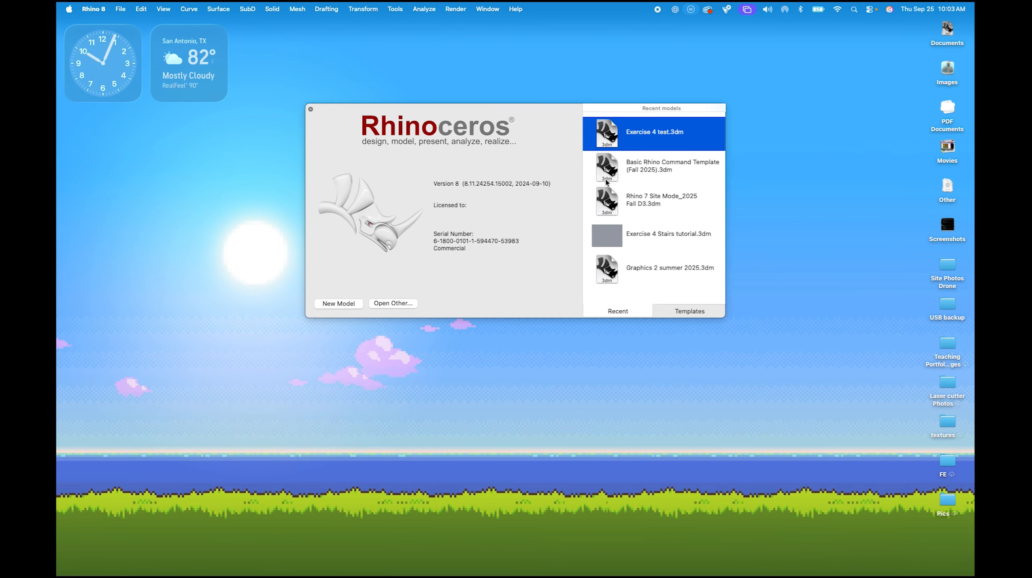
pyautogui.doubleClick(646, 140)
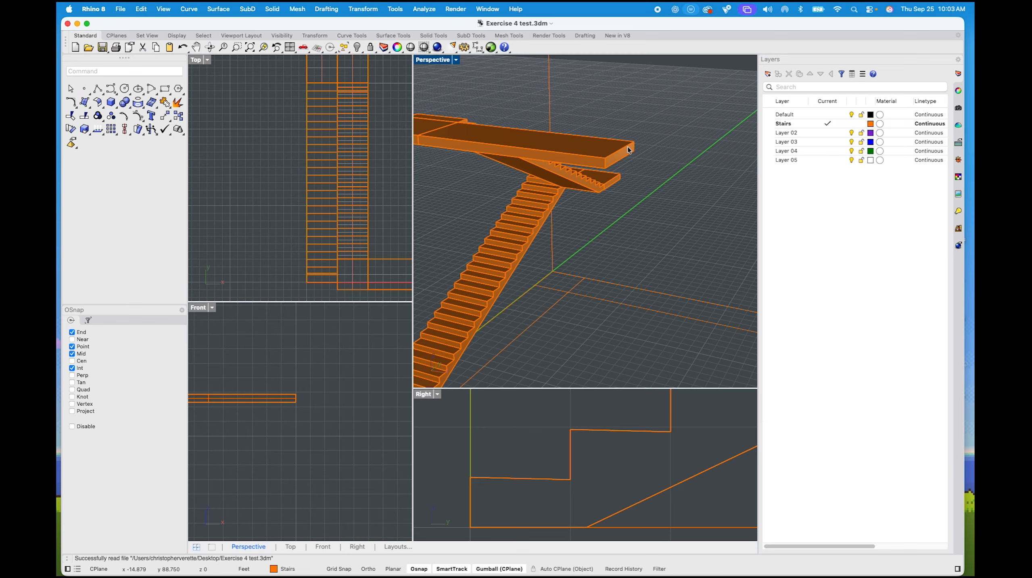
# Move the end face of the 12-foot slab straight up 12 inches with MoveFace to slope the slab
pyautogui.doubleClick(433, 59)
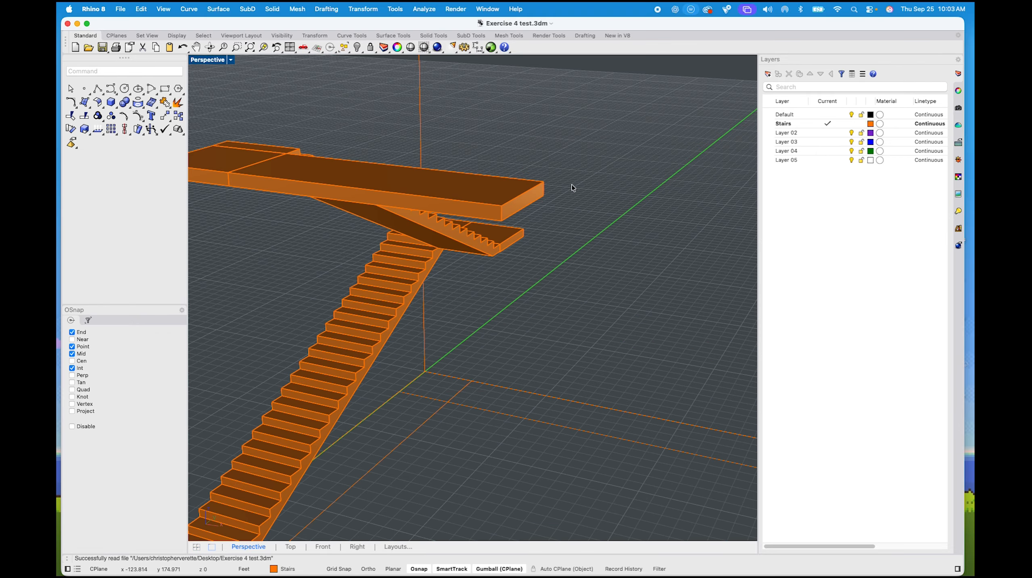
pyautogui.click(525, 199)
pyautogui.write('move')
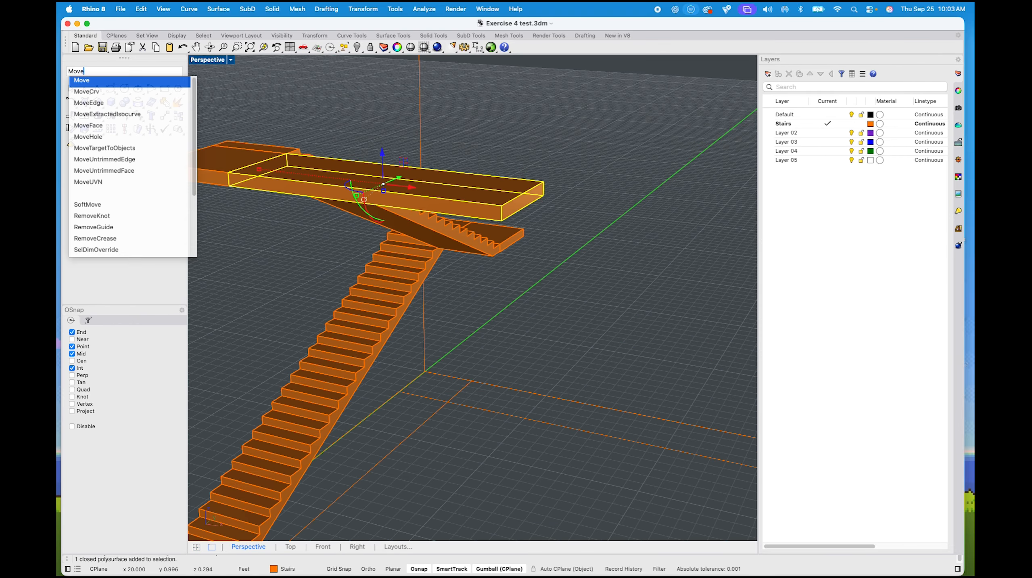
pyautogui.press('Down')
pyautogui.press('Down')
pyautogui.press('Down')
pyautogui.press('Down')
pyautogui.press('Return')
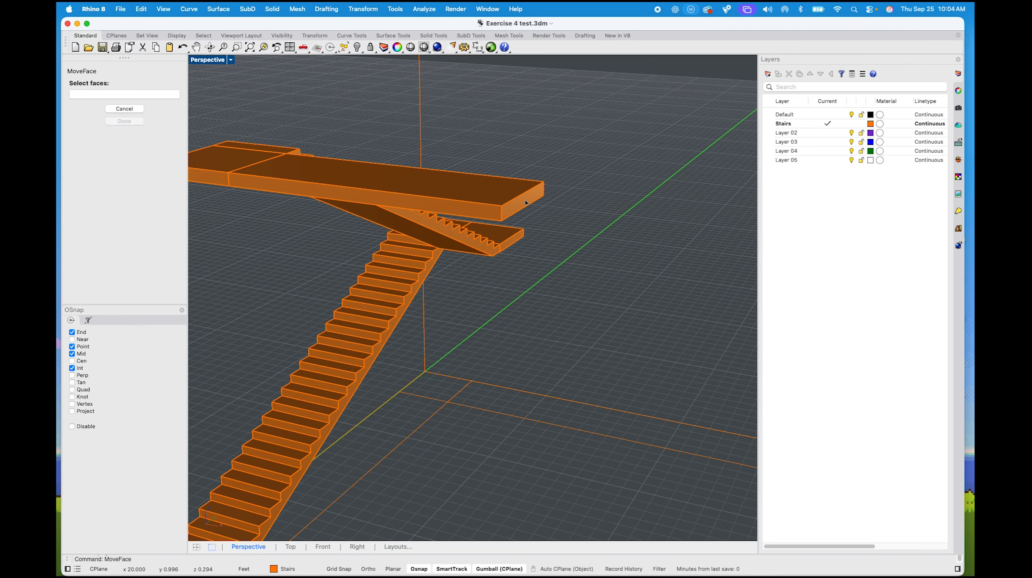
pyautogui.click(527, 202)
pyautogui.press('Return')
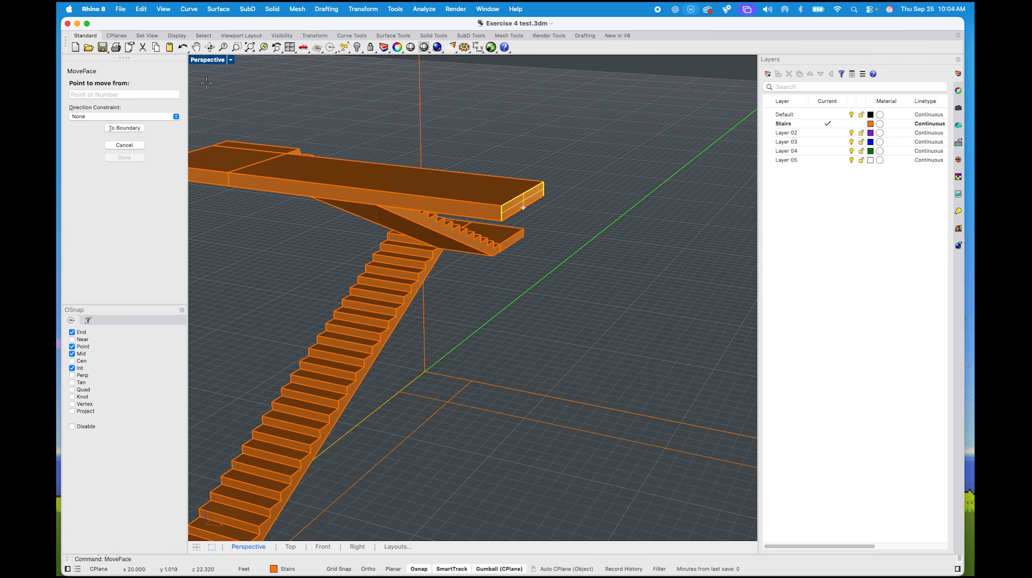
pyautogui.doubleClick(208, 59)
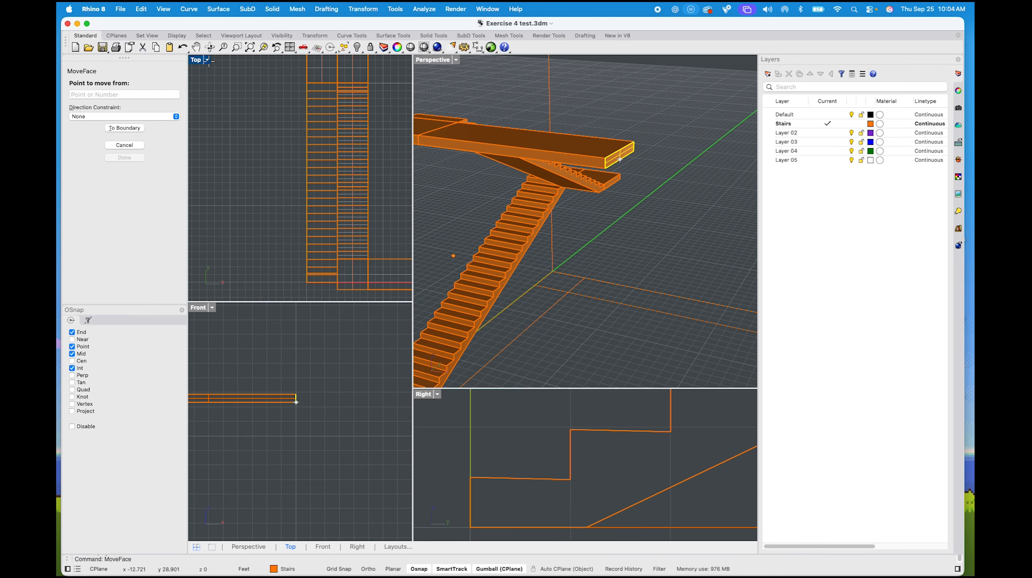
pyautogui.click(570, 429)
pyautogui.scroll(-5, 564, 433)
pyautogui.scroll(3, 311, 410)
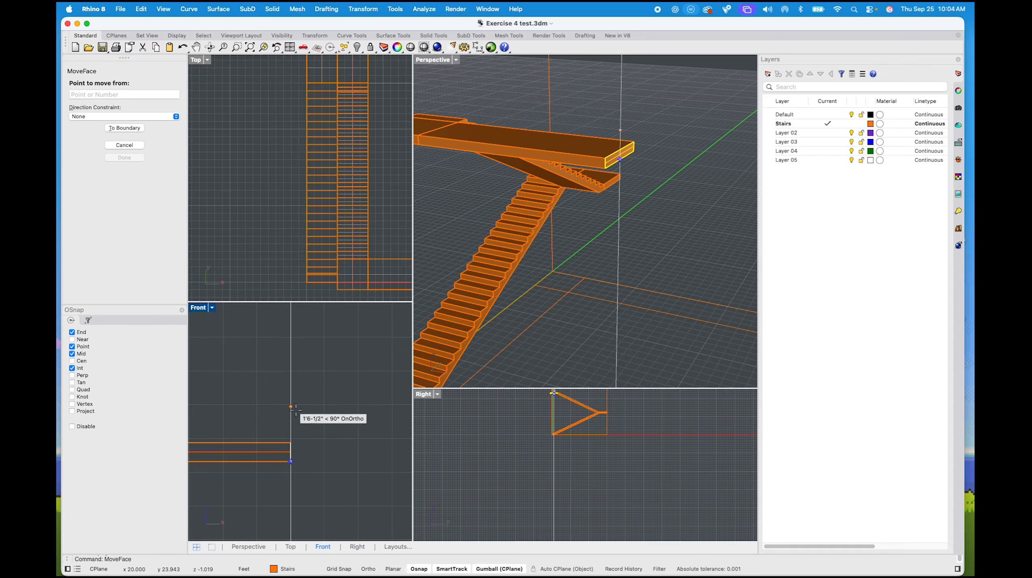
pyautogui.click(291, 460)
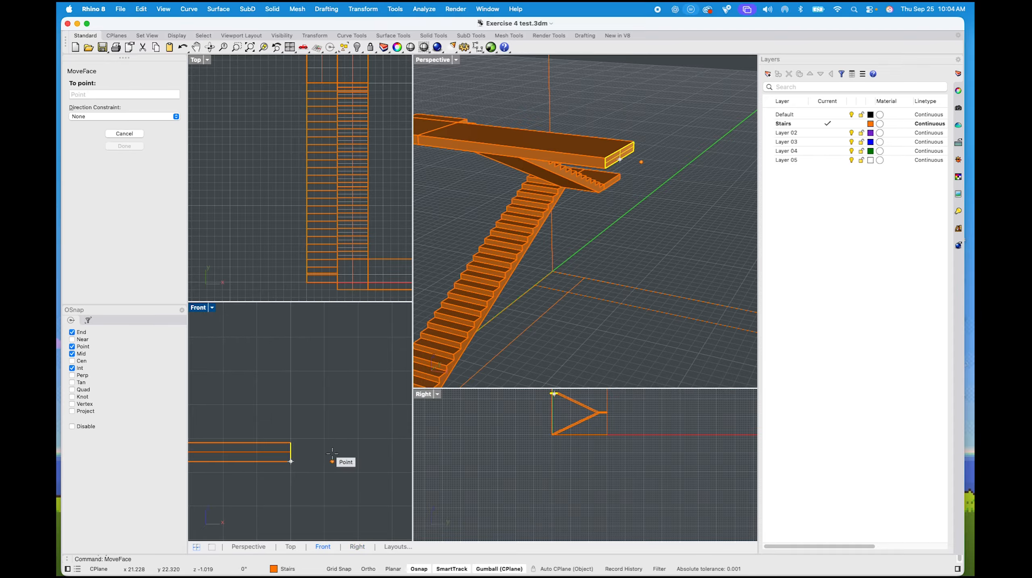
pyautogui.scroll(4, 334, 426)
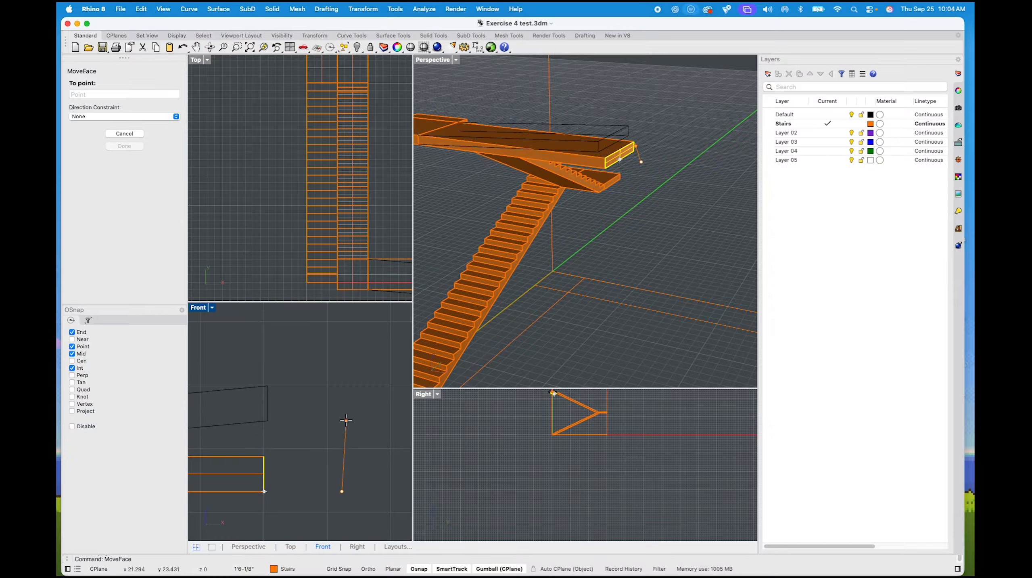
pyautogui.write("1'")
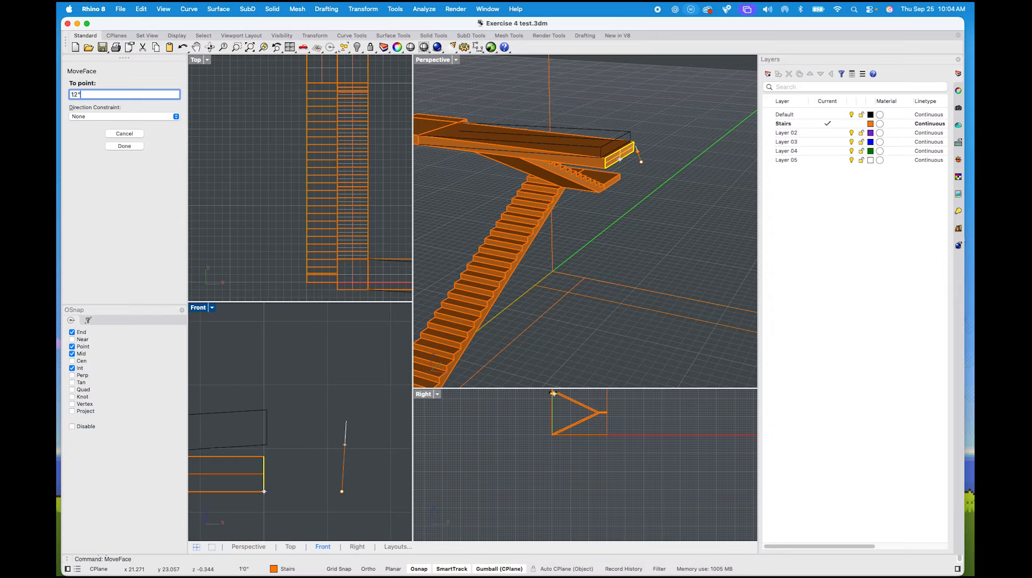
pyautogui.press('Return')
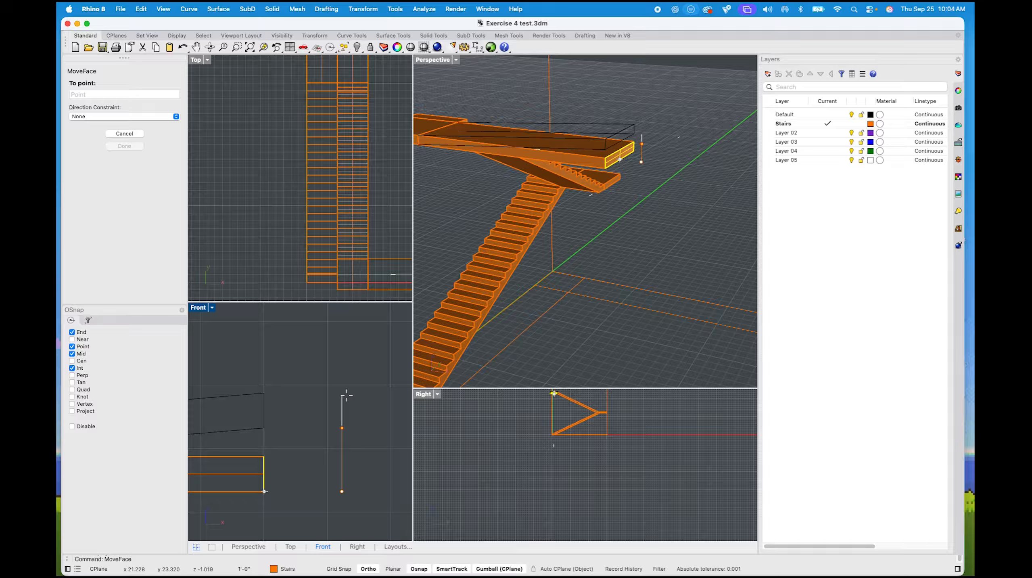
pyautogui.keyDown('shift'); pyautogui.click(346, 399); pyautogui.keyUp('shift')
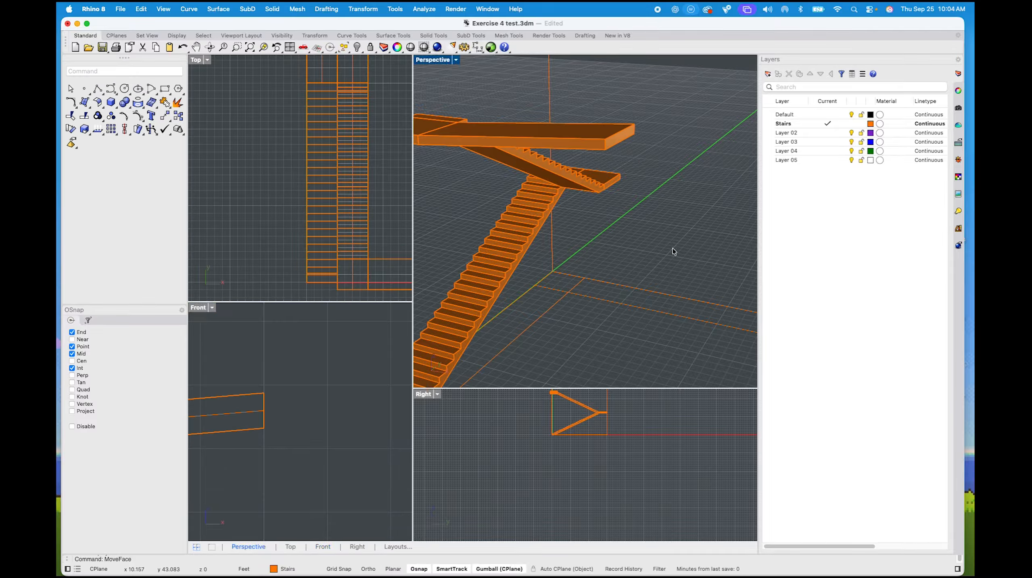
# Extrude the sloped slab's raised end face outward 4 feet as a solid with ExtrudeSrf to form a level end landing
pyautogui.moveTo(673, 248); pyautogui.dragTo(669, 290, button='right')
pyautogui.moveTo(514, 244); pyautogui.dragTo(539, 170, button='right')
pyautogui.scroll(3, 536, 164)
pyautogui.click(529, 154)
pyautogui.write('e')
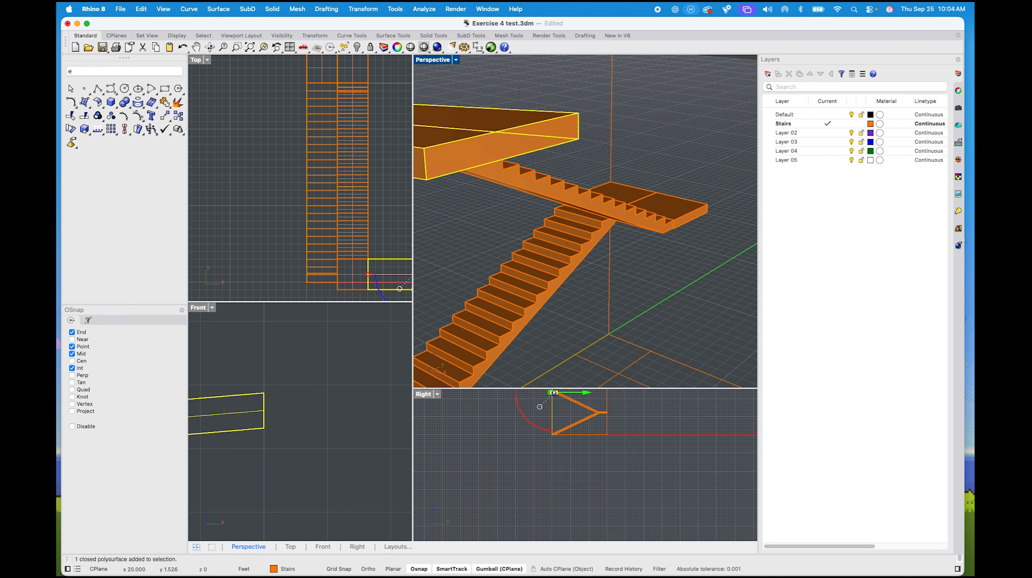
pyautogui.write('xtrude')
pyautogui.press('Down')
pyautogui.press('Down')
pyautogui.press('Down')
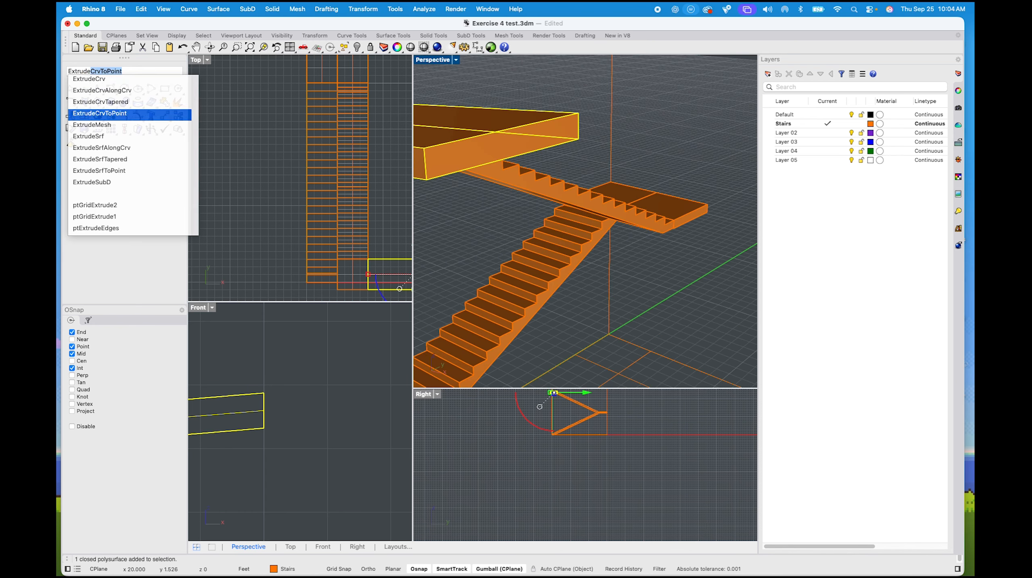
pyautogui.press('Down')
pyautogui.press('Down')
pyautogui.press('Return')
pyautogui.click(508, 148)
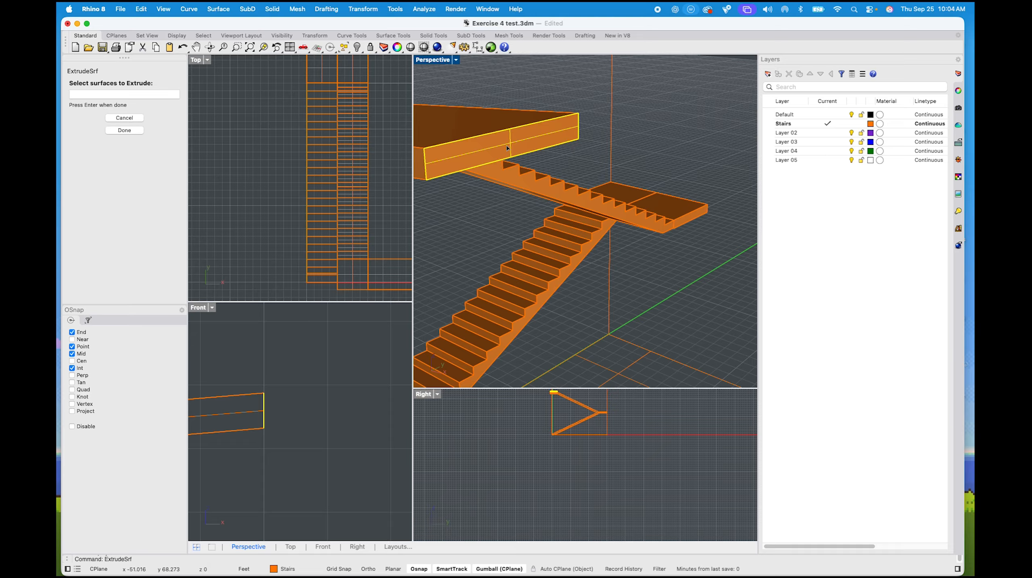
pyautogui.press('Return')
pyautogui.write('4')
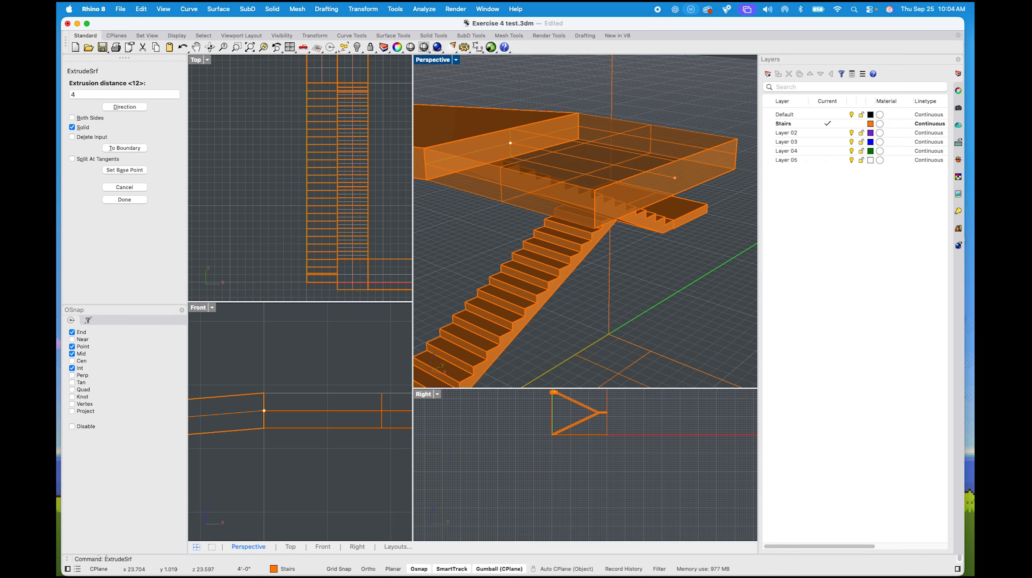
pyautogui.press('Return')
# Examine the landing between the two flights and compare it with the new end landing beyond the sloped slab
pyautogui.scroll(-4, 647, 139)
pyautogui.keyDown('shift'); pyautogui.moveTo(648, 138); pyautogui.dragTo(500, 197, button='right'); pyautogui.keyUp('shift')
pyautogui.scroll(5, 606, 201)
pyautogui.keyDown('shift'); pyautogui.moveTo(611, 203); pyautogui.dragTo(481, 230, button='right'); pyautogui.keyUp('shift')
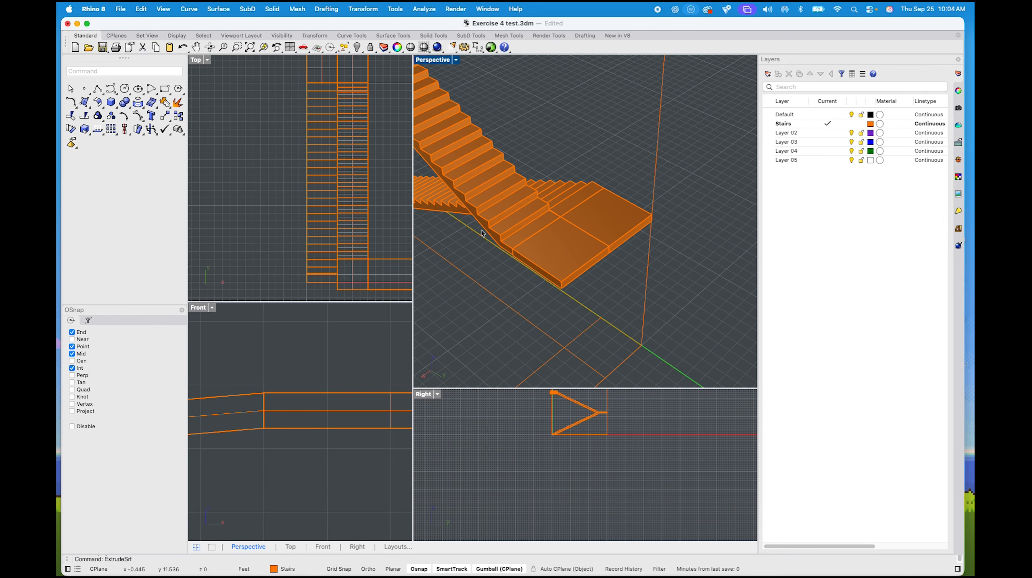
pyautogui.scroll(3, 614, 216)
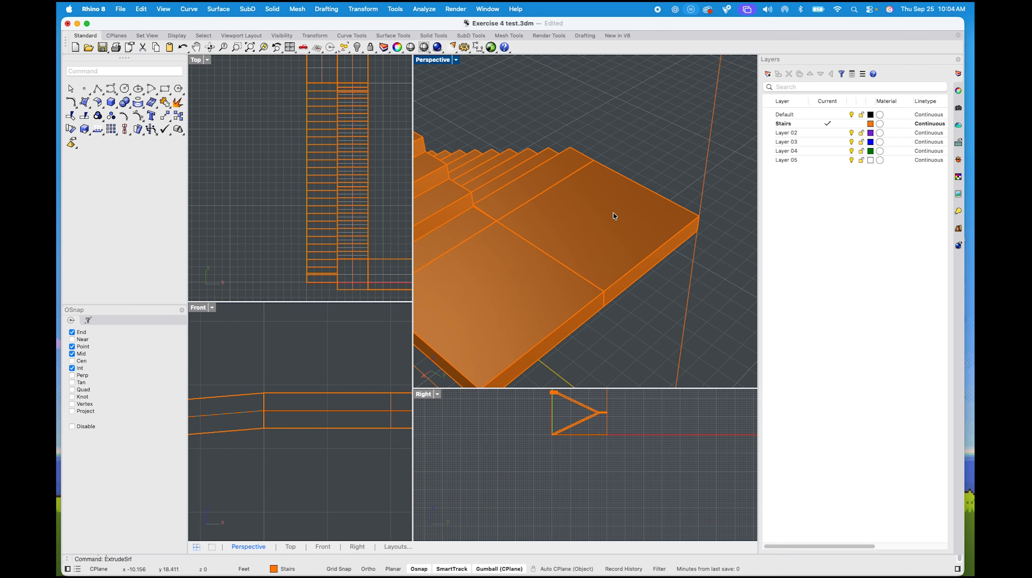
pyautogui.click(583, 209)
pyautogui.scroll(-10, 583, 210)
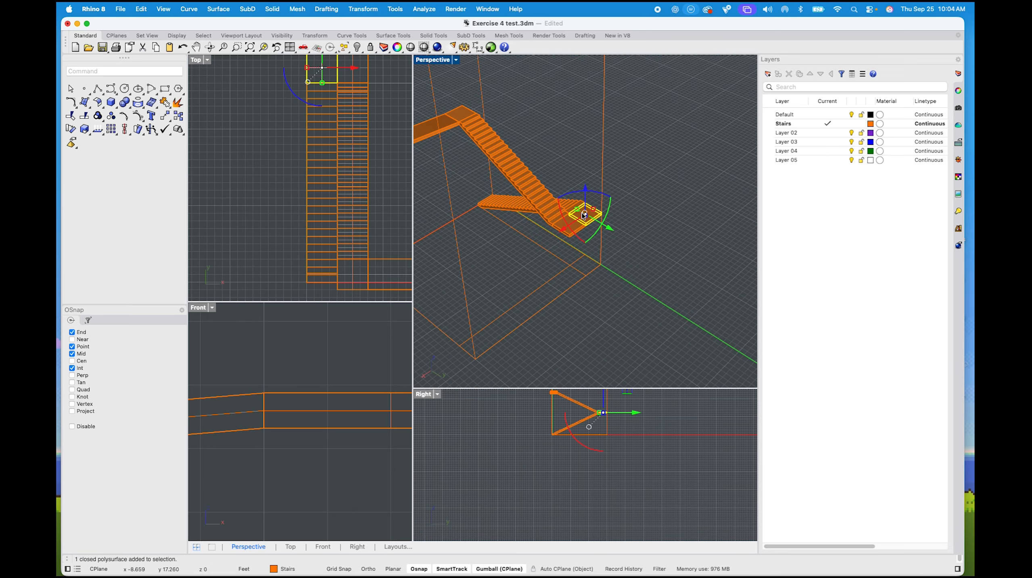
pyautogui.keyDown('shift'); pyautogui.moveTo(549, 223); pyautogui.dragTo(655, 249, button='right'); pyautogui.keyUp('shift')
pyautogui.keyDown('shift'); pyautogui.moveTo(549, 254); pyautogui.dragTo(585, 198, button='right'); pyautogui.keyUp('shift')
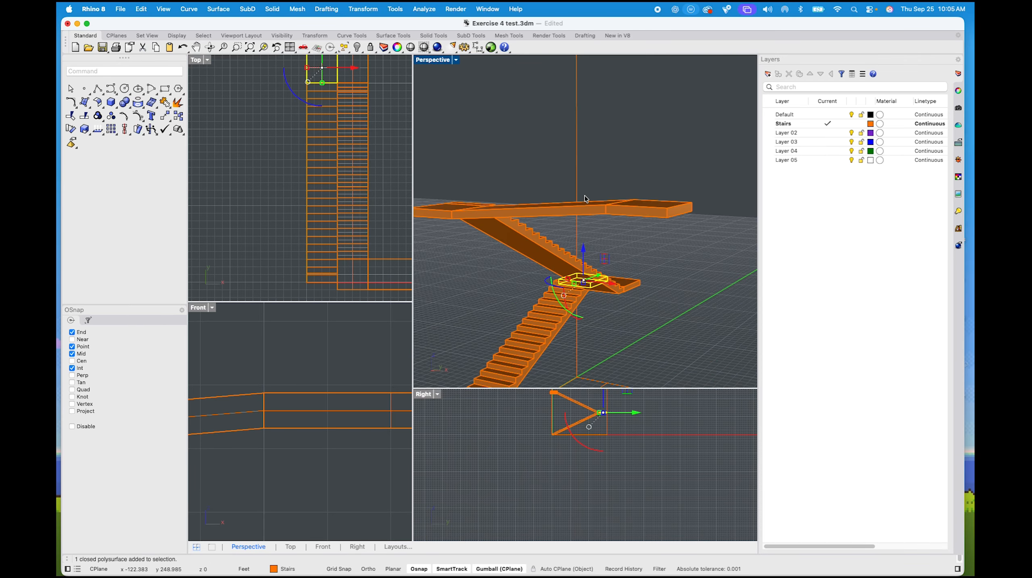
# Try lowering the new end landing below the sloped slab, and undo the move
pyautogui.keyDown('shift'); pyautogui.moveTo(652, 214); pyautogui.dragTo(617, 209, button='right'); pyautogui.keyUp('shift')
pyautogui.click(618, 207)
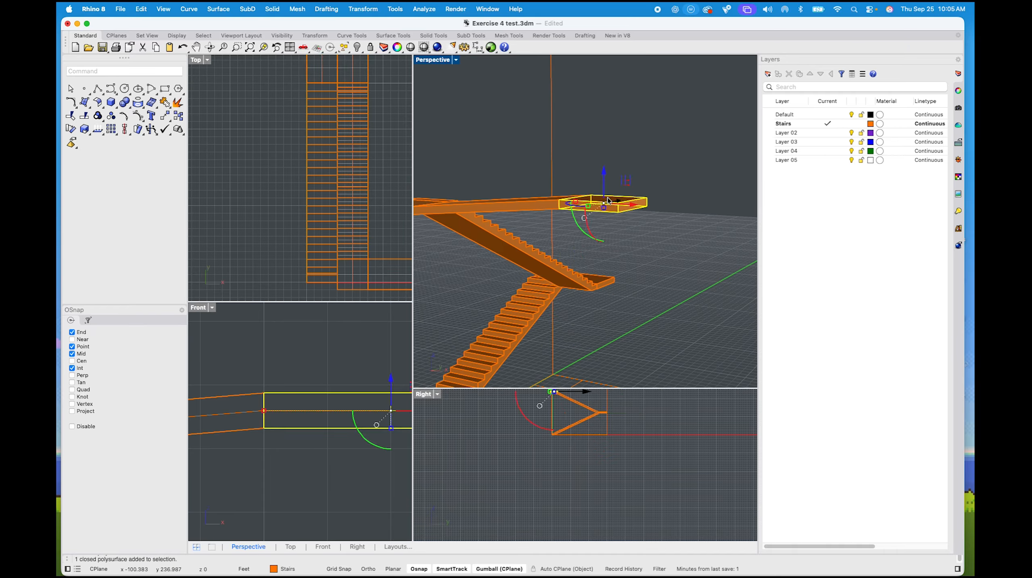
pyautogui.moveTo(603, 172); pyautogui.dragTo(614, 192)
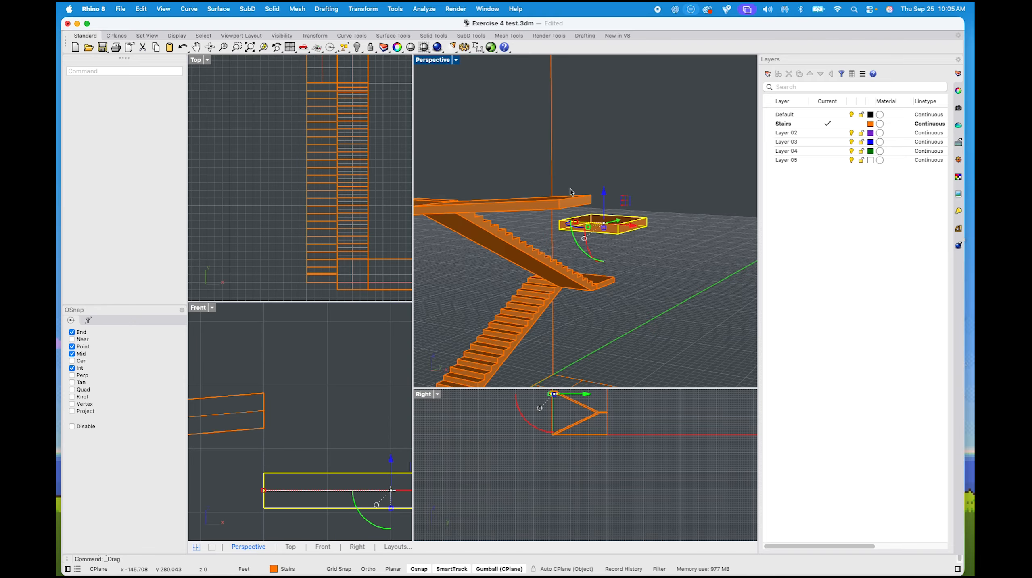
pyautogui.press('super+z')
pyautogui.press('Escape')
# Copy the first flight from its lower front corner to the bottom outer corner of the new end landing
pyautogui.moveTo(682, 183); pyautogui.dragTo(587, 219, button='right')
pyautogui.scroll(-5, 589, 221)
pyautogui.scroll(6, 501, 298)
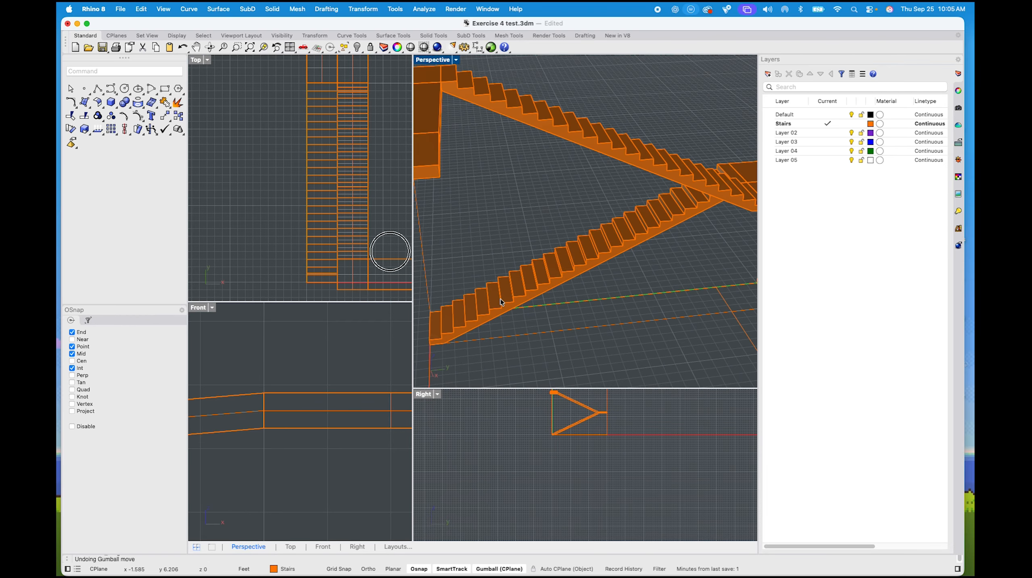
pyautogui.click(501, 302)
pyautogui.write('copy')
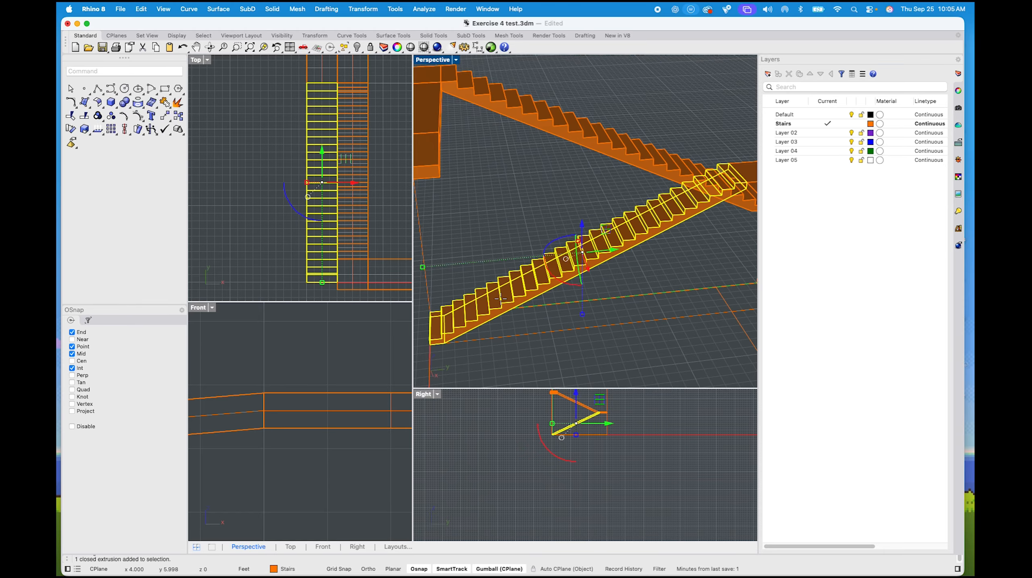
pyautogui.press('Return')
pyautogui.scroll(5, 419, 342)
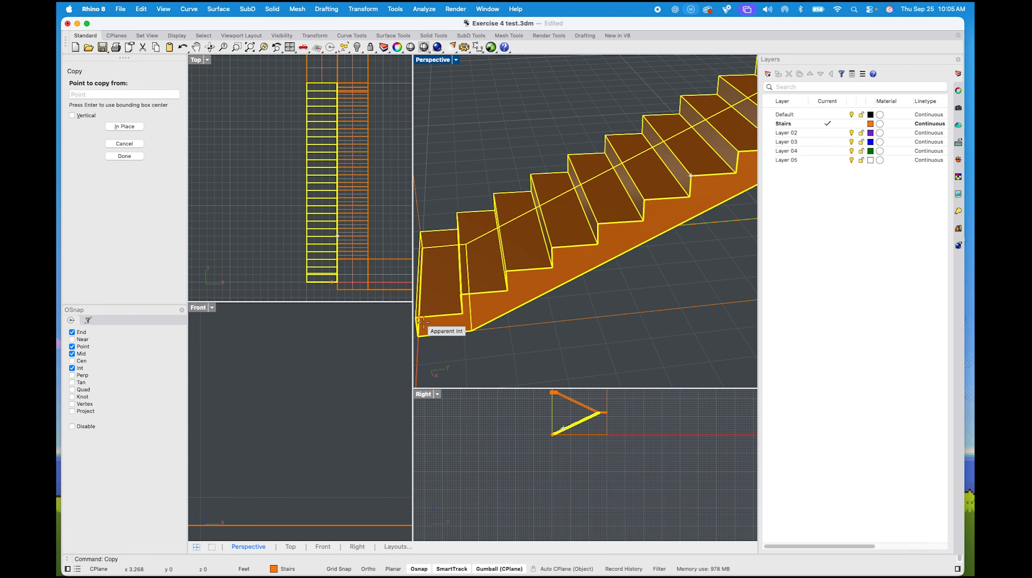
pyautogui.click(419, 340)
pyautogui.scroll(-5, 499, 322)
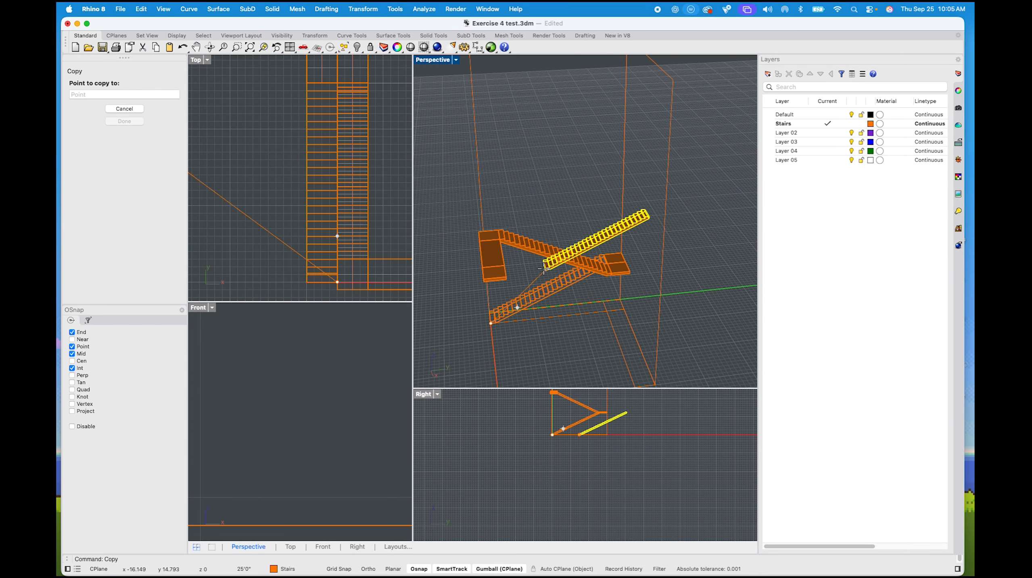
pyautogui.scroll(8, 586, 267)
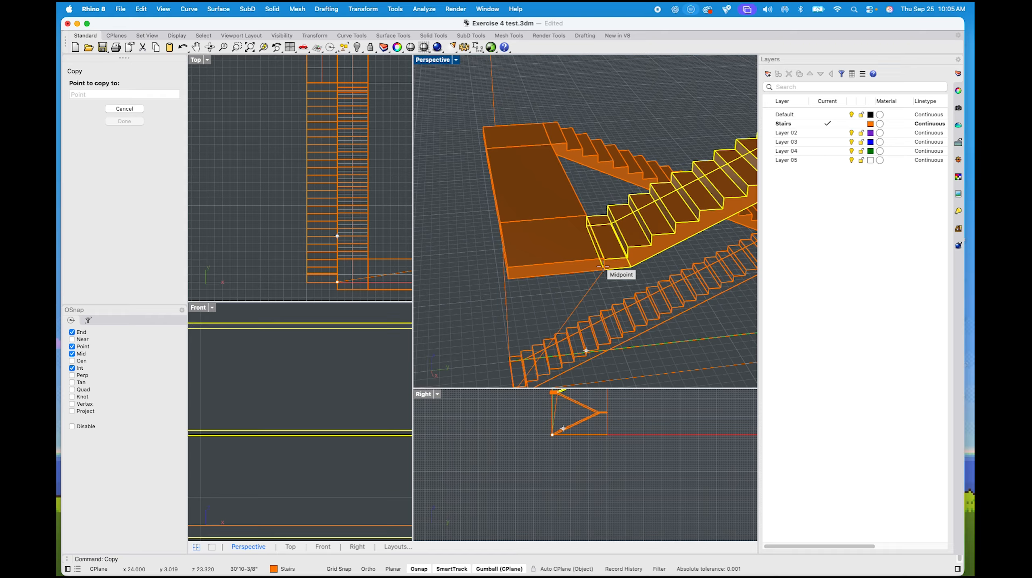
pyautogui.click(604, 269)
pyautogui.press('Escape')
# Move the copied flight back 1 foot so its first tread's rear corner meets the end landing's top outer corner
pyautogui.scroll(5, 624, 271)
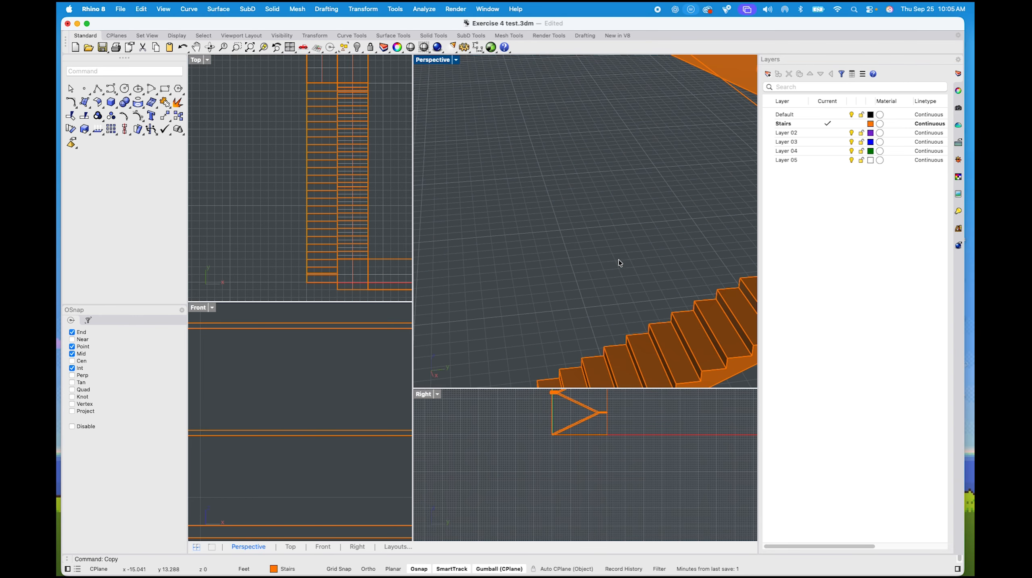
pyautogui.click(629, 254)
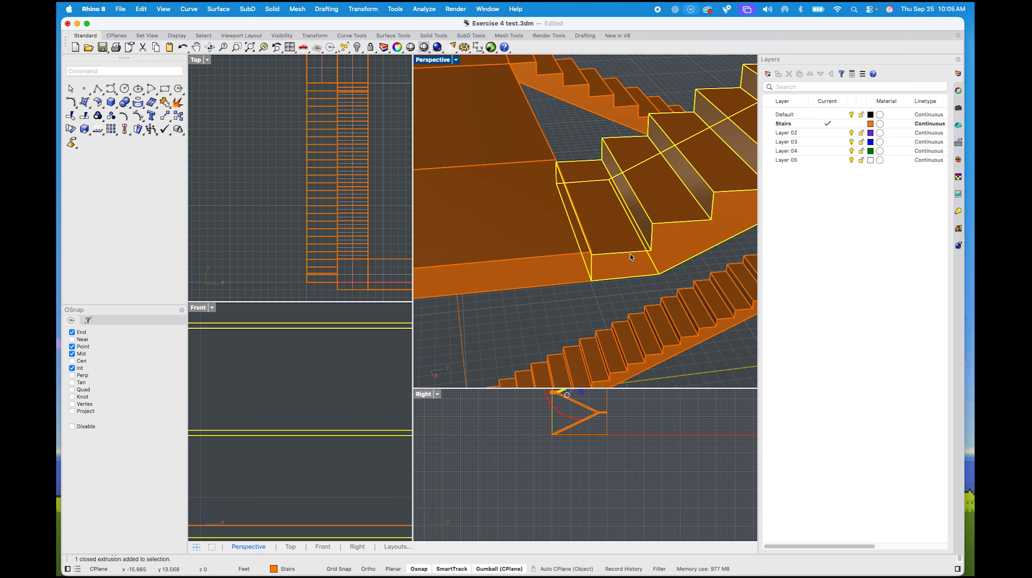
pyautogui.write('m')
pyautogui.press('Return')
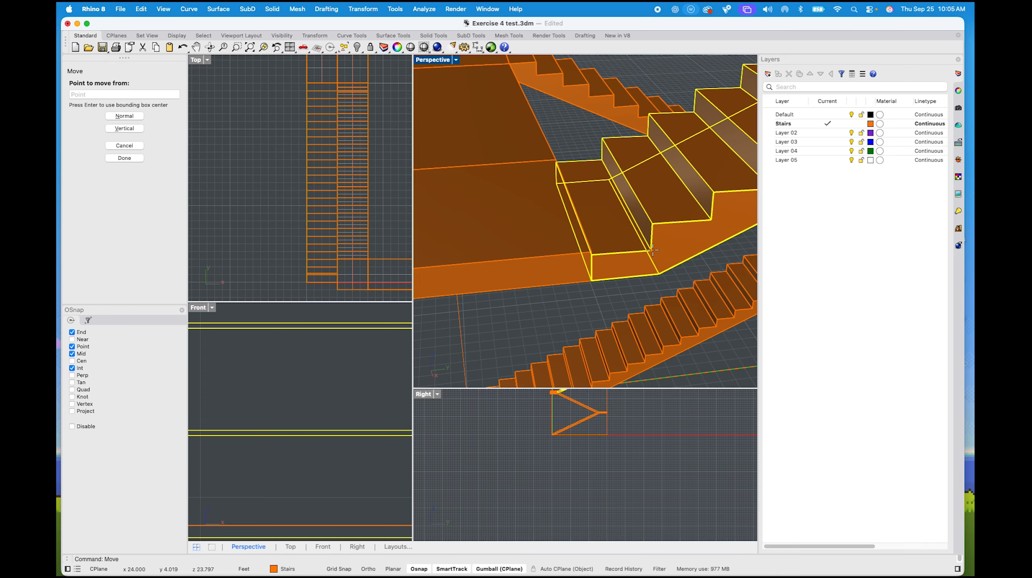
pyautogui.click(651, 250)
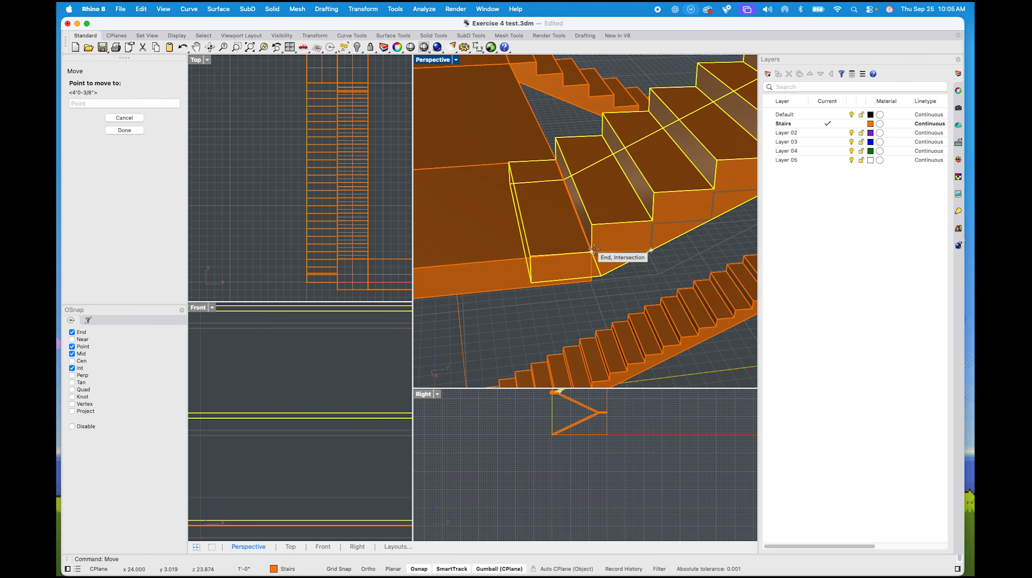
pyautogui.click(624, 247)
pyautogui.click(657, 272)
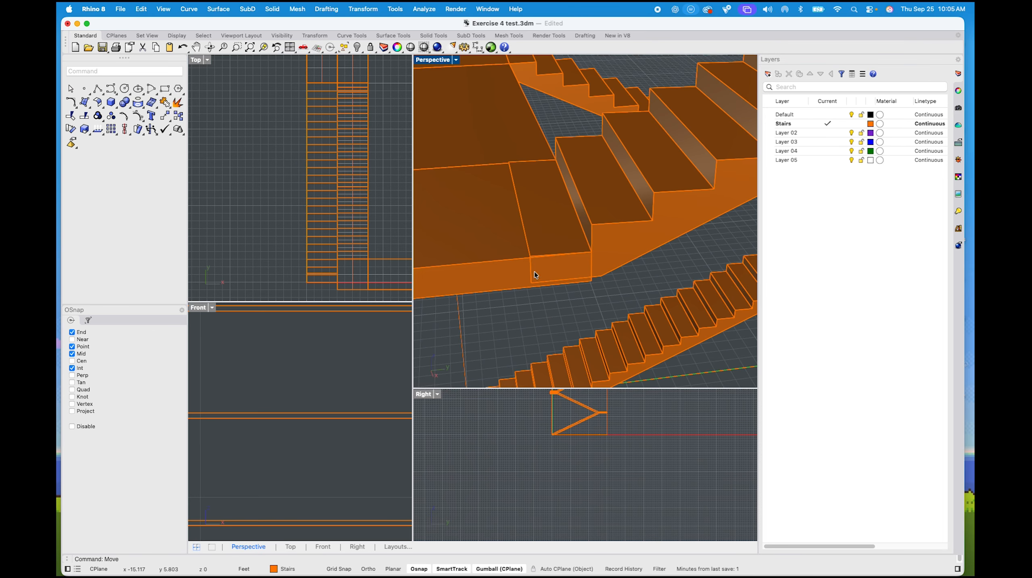
# Join the copied flight and the end landing into one solid with BooleanUnion
pyautogui.click(567, 246)
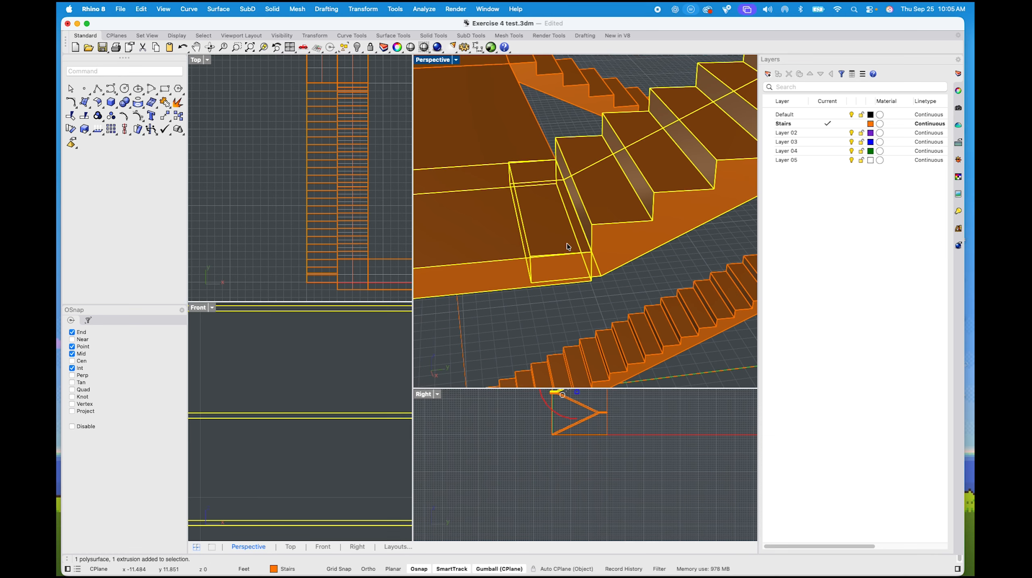
pyautogui.write('booleanunion')
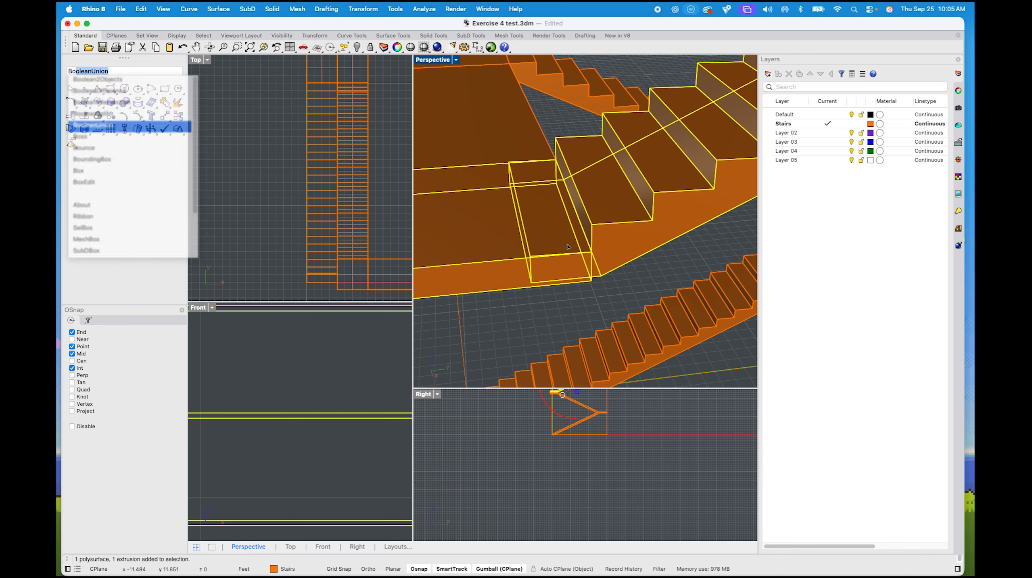
pyautogui.press('Return')
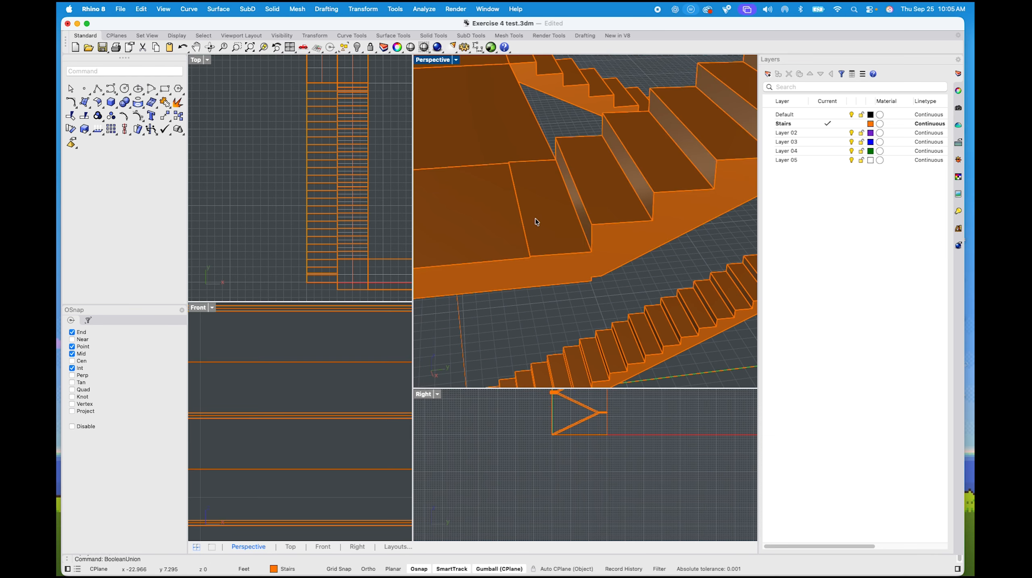
# Show the Perspective view in Rendered mode to examine the joint between the copied flight and the end landing
pyautogui.click(456, 61)
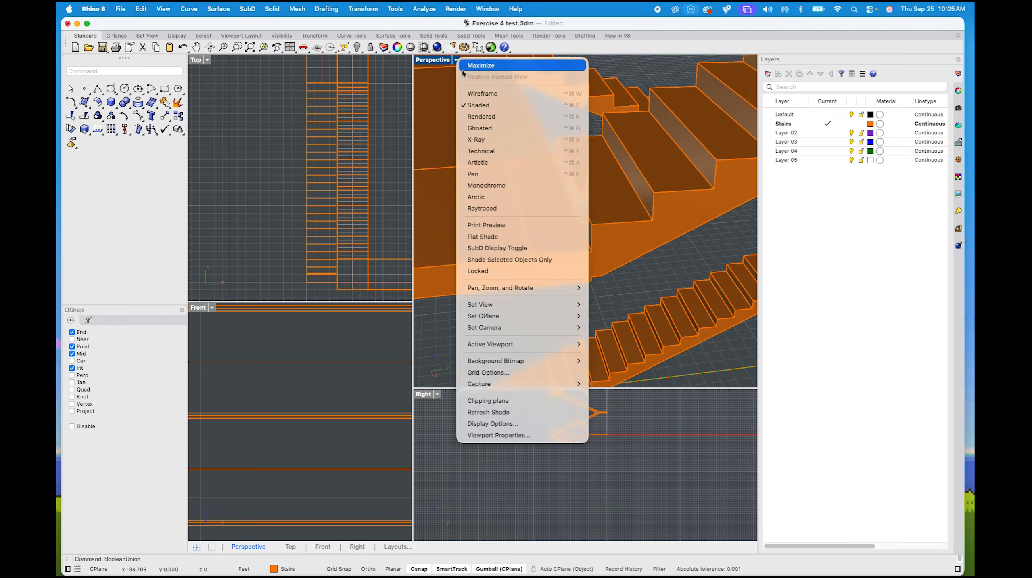
pyautogui.click(502, 119)
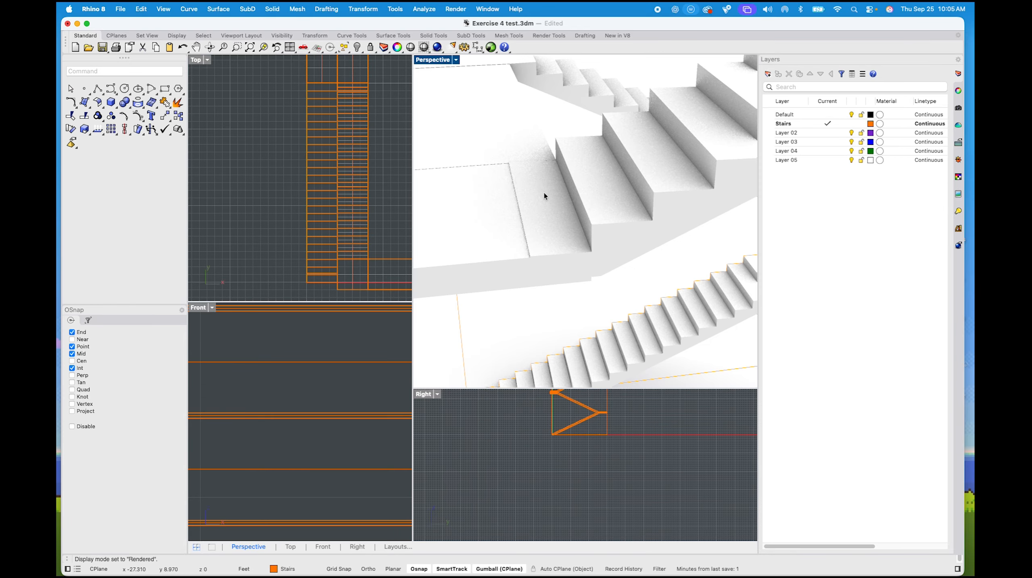
pyautogui.click(531, 197)
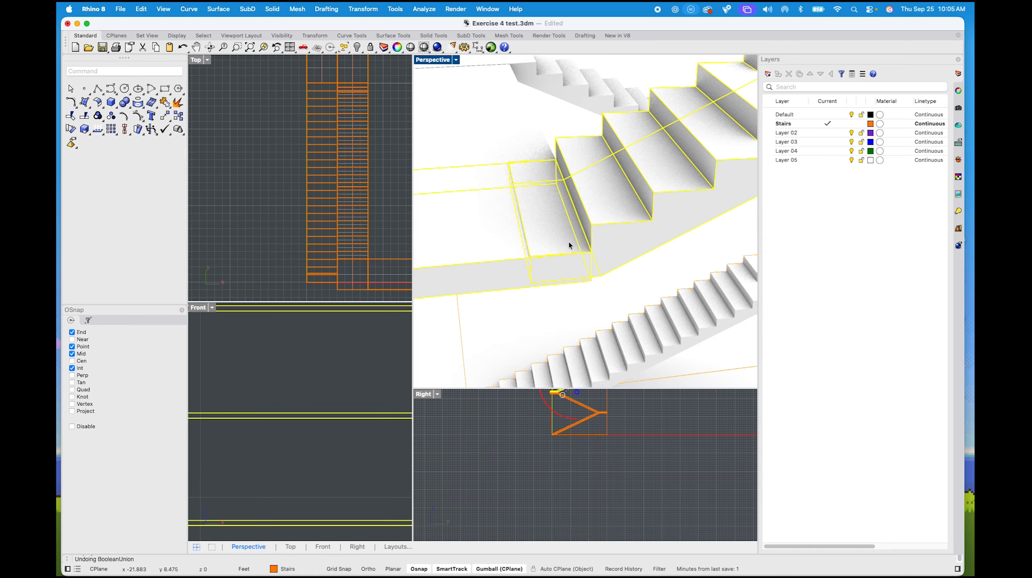
# Undo the BooleanUnion and the copied flight's last move, and set the Perspective view back to Shaded display
pyautogui.press('super+z')
pyautogui.click(457, 59)
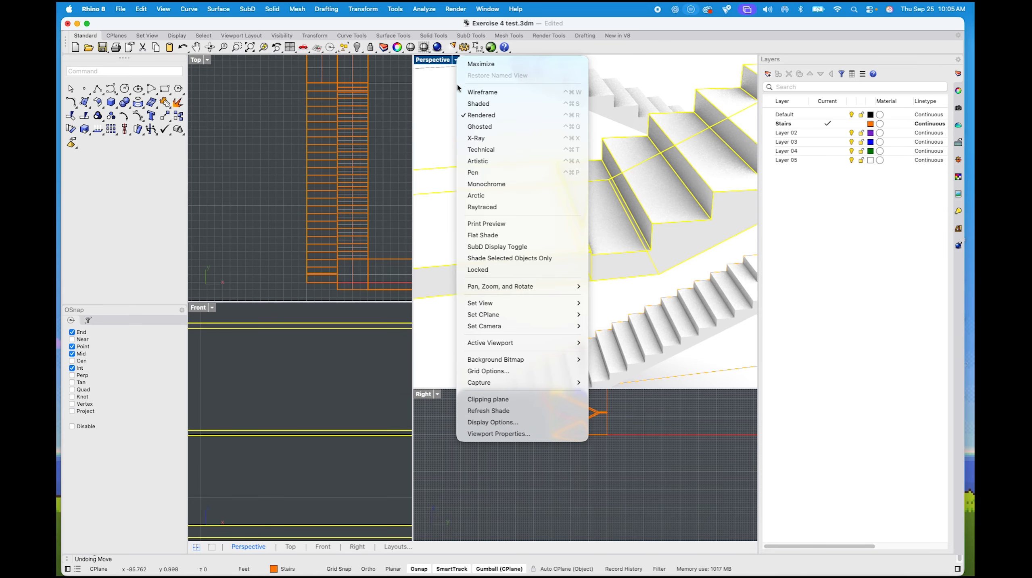
pyautogui.click(465, 101)
pyautogui.click(575, 319)
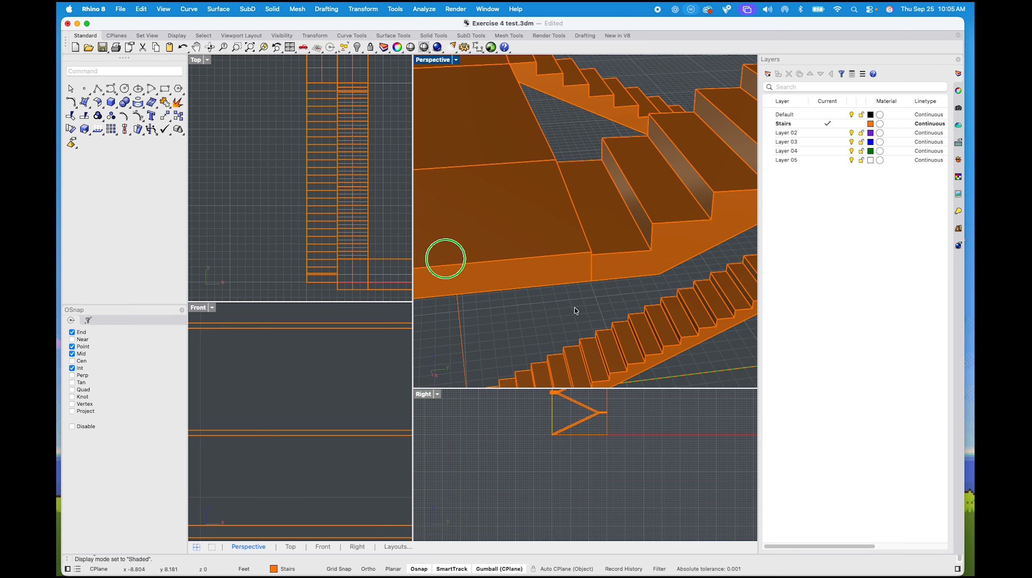
# Move the copied flight from the corner where its underside starts sloping to the top outer corner of the end landing
pyautogui.moveTo(575, 307)
pyautogui.mouseDown(button='right')
pyautogui.moveTo(567, 322)
pyautogui.moveTo(564, 303)
pyautogui.moveTo(559, 316)
pyautogui.mouseUp(button='right')
pyautogui.scroll(3, 554, 277)
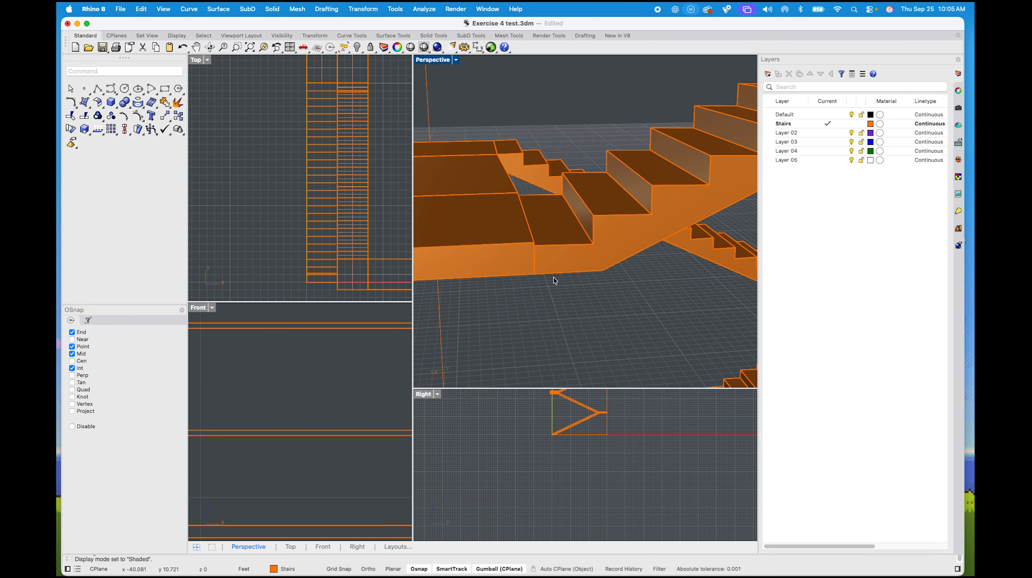
pyautogui.click(568, 253)
pyautogui.scroll(3, 569, 253)
pyautogui.write('move')
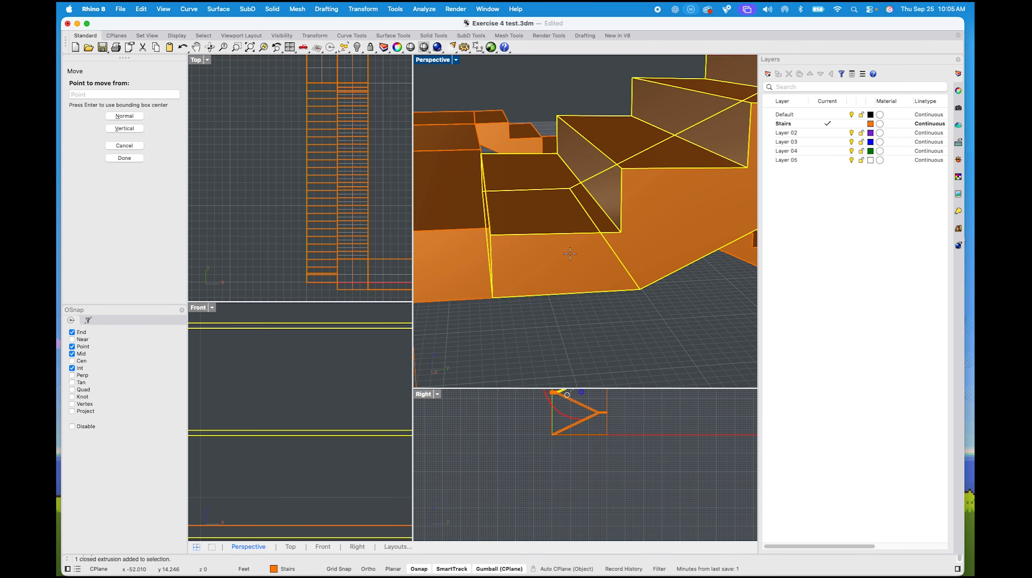
pyautogui.press('Return')
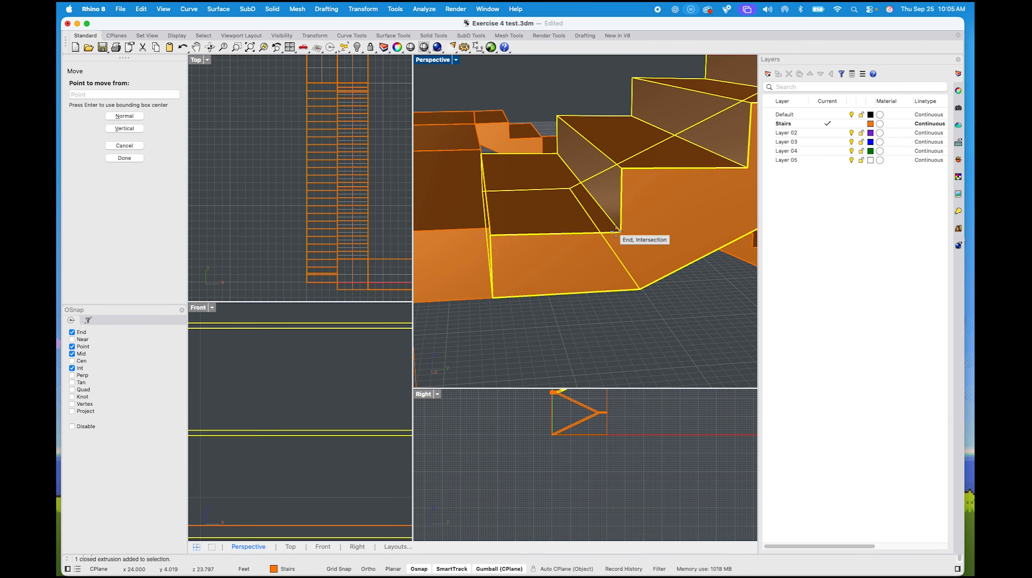
pyautogui.click(636, 286)
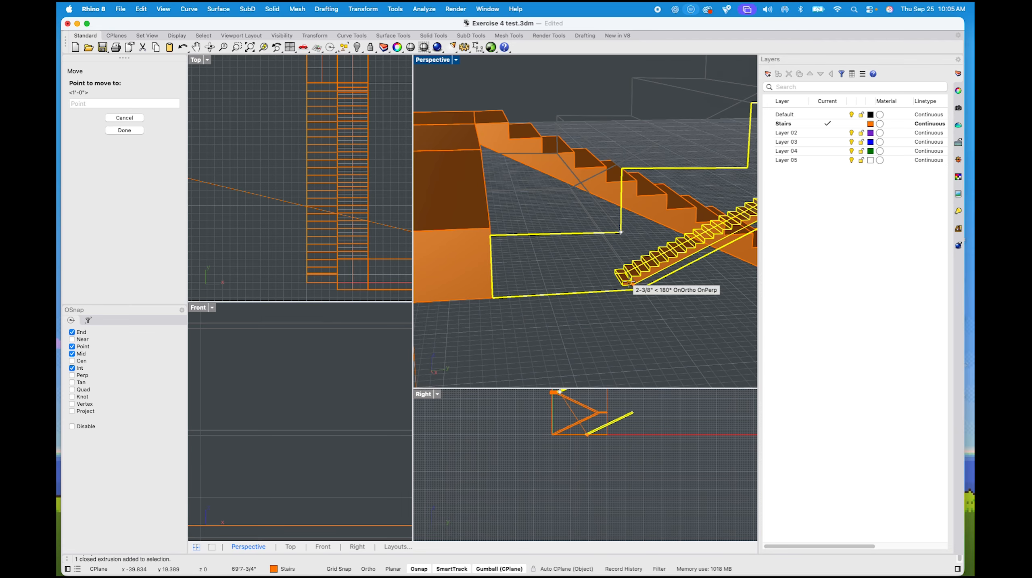
pyautogui.click(490, 227)
pyautogui.click(523, 250)
pyautogui.scroll(-6, 523, 250)
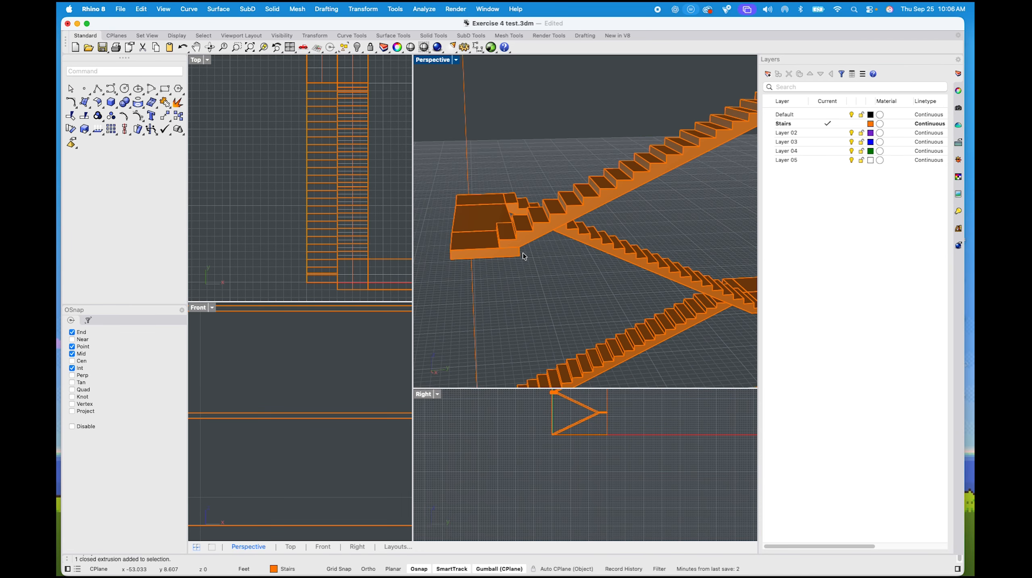
# Move the copied flight again so its lower front corner sits on the end landing's top outer corner
pyautogui.scroll(7, 505, 242)
pyautogui.moveTo(504, 242); pyautogui.dragTo(553, 247, button='right')
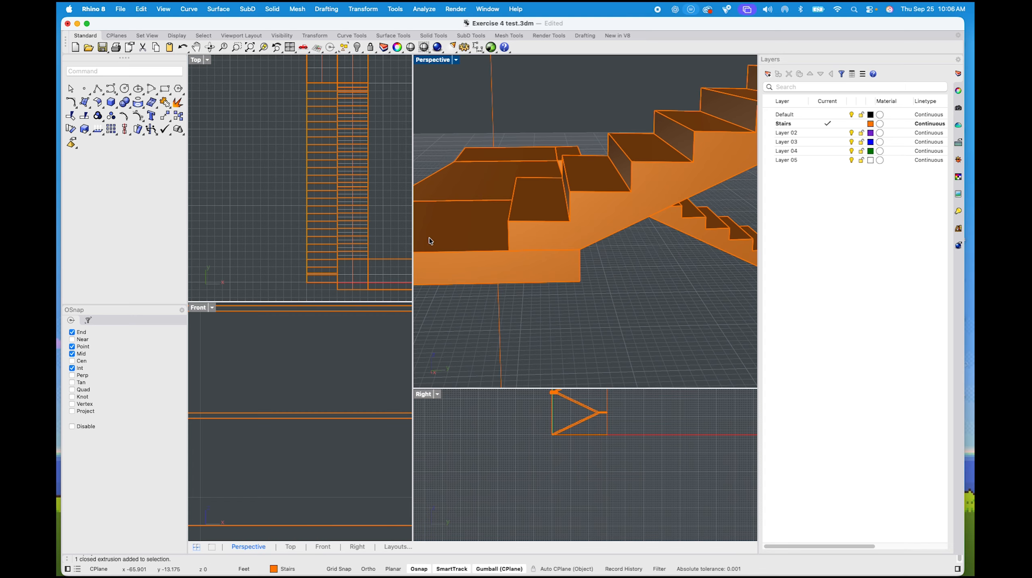
pyautogui.moveTo(517, 237); pyautogui.dragTo(633, 234, button='right')
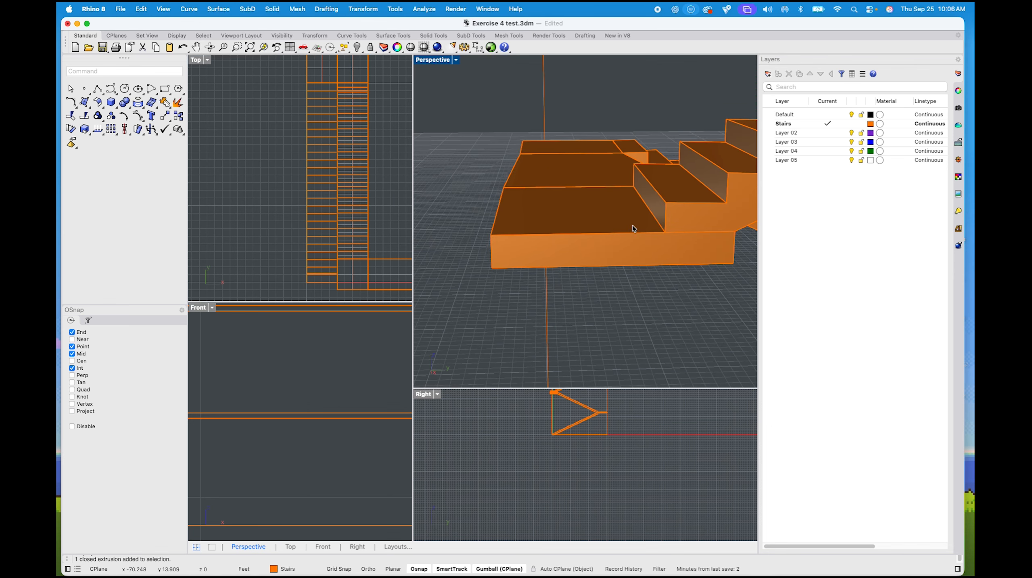
pyautogui.moveTo(634, 228); pyautogui.dragTo(461, 193, button='right')
pyautogui.click(506, 189)
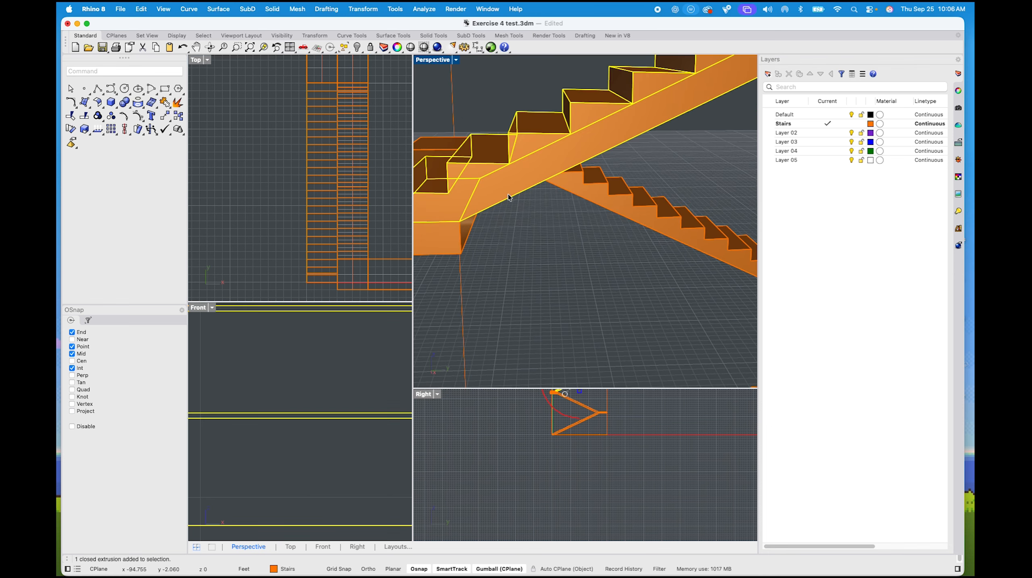
pyautogui.write('mov')
pyautogui.press('Return')
pyautogui.scroll(-3, 507, 194)
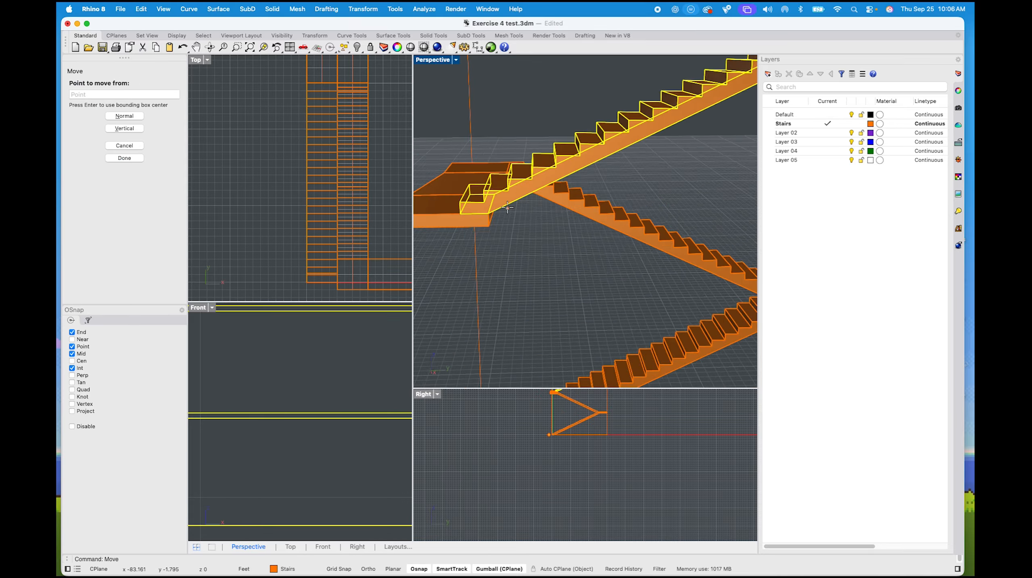
pyautogui.scroll(8, 545, 192)
pyautogui.click(553, 189)
pyautogui.scroll(-5, 689, 191)
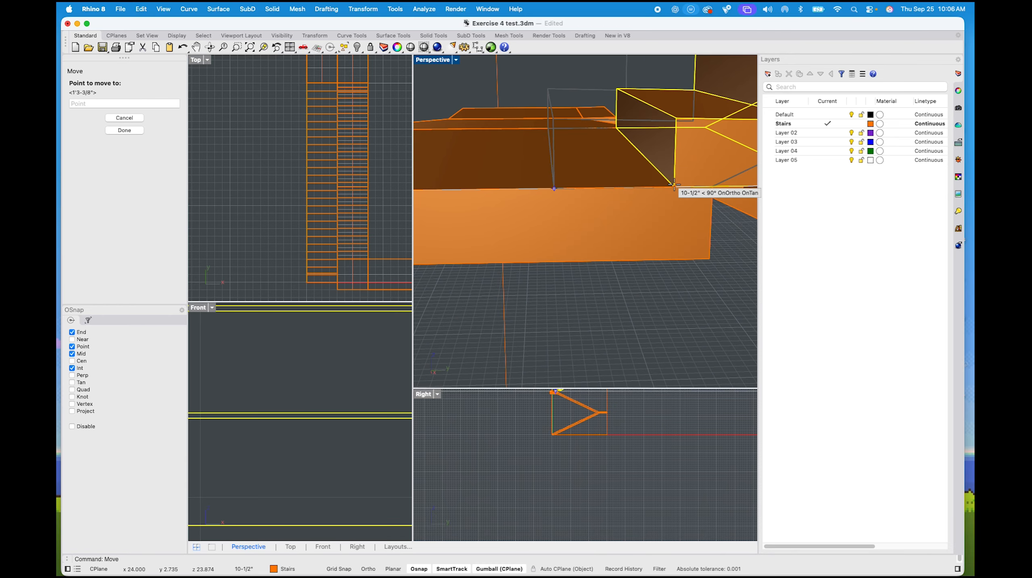
pyautogui.click(708, 190)
pyautogui.press('Escape')
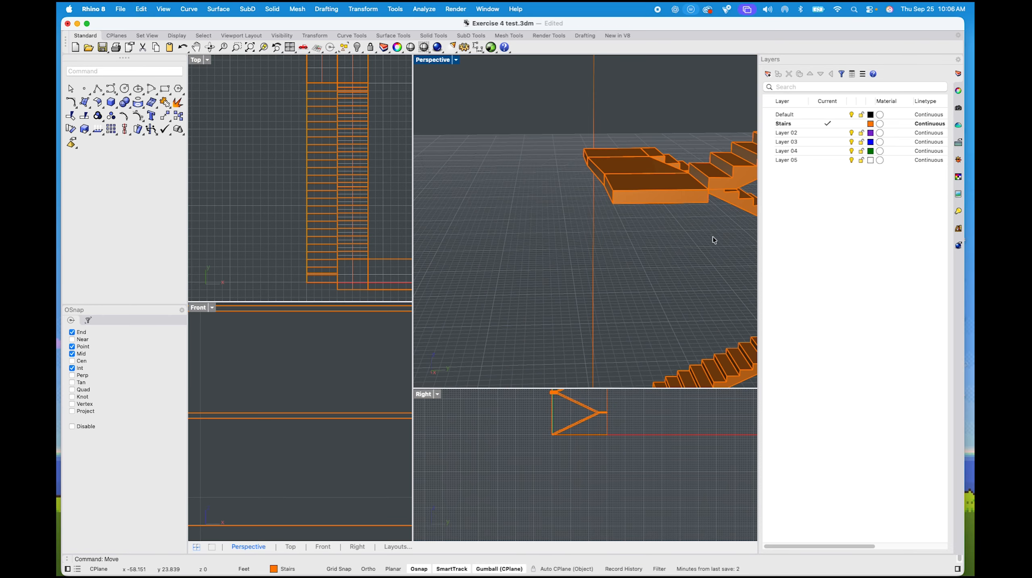
# Draw a closed triangular polyline through the end landing's top and bottom outer corners and the bend in the flight's underside
pyautogui.moveTo(540, 207); pyautogui.dragTo(464, 202, button='right')
pyautogui.keyDown('shift'); pyautogui.moveTo(600, 241); pyautogui.dragTo(684, 237, button='right'); pyautogui.keyUp('shift')
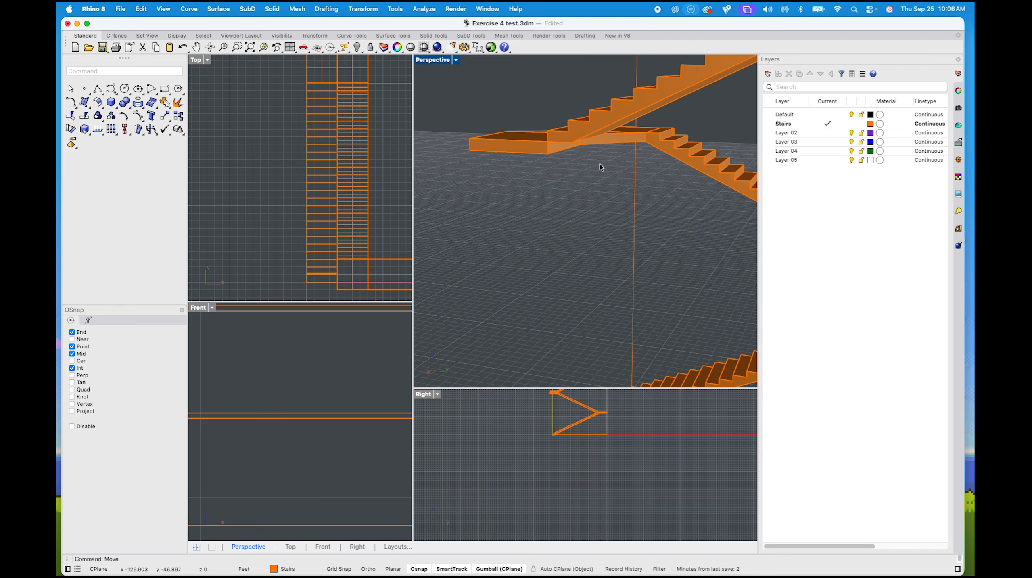
pyautogui.scroll(5, 594, 162)
pyautogui.keyDown('shift'); pyautogui.moveTo(594, 161); pyautogui.dragTo(607, 182, button='right'); pyautogui.keyUp('shift')
pyautogui.moveTo(620, 191)
pyautogui.mouseDown(button='right')
pyautogui.moveTo(578, 207)
pyautogui.moveTo(614, 202)
pyautogui.mouseUp(button='right')
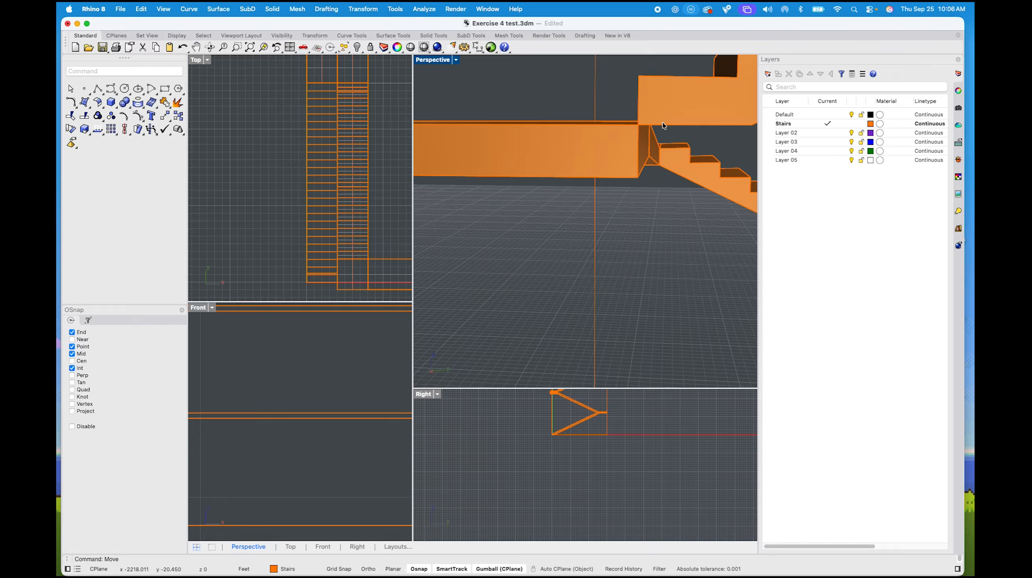
pyautogui.moveTo(662, 123); pyautogui.dragTo(684, 158, button='right')
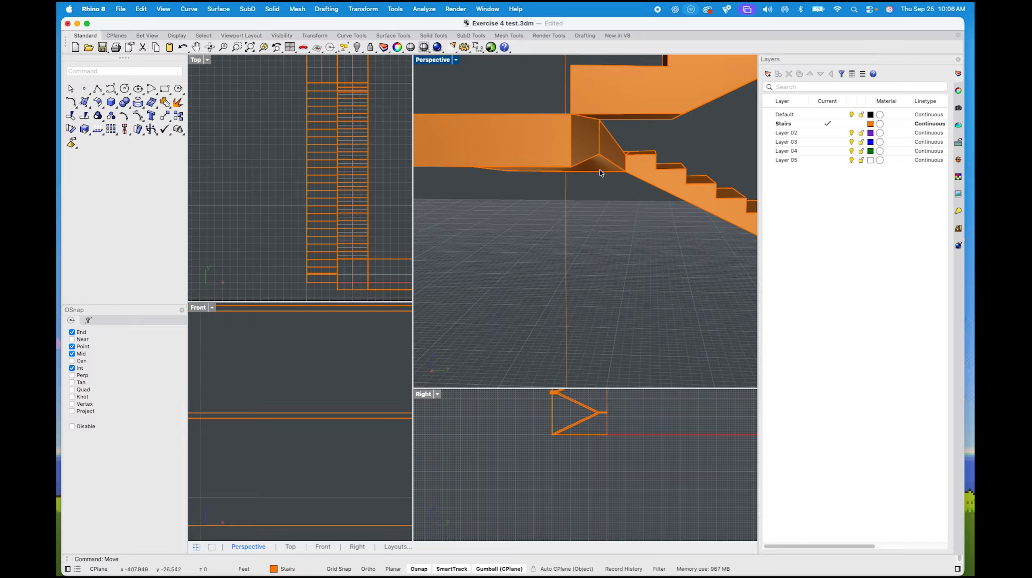
pyautogui.write('polyline')
pyautogui.press('Return')
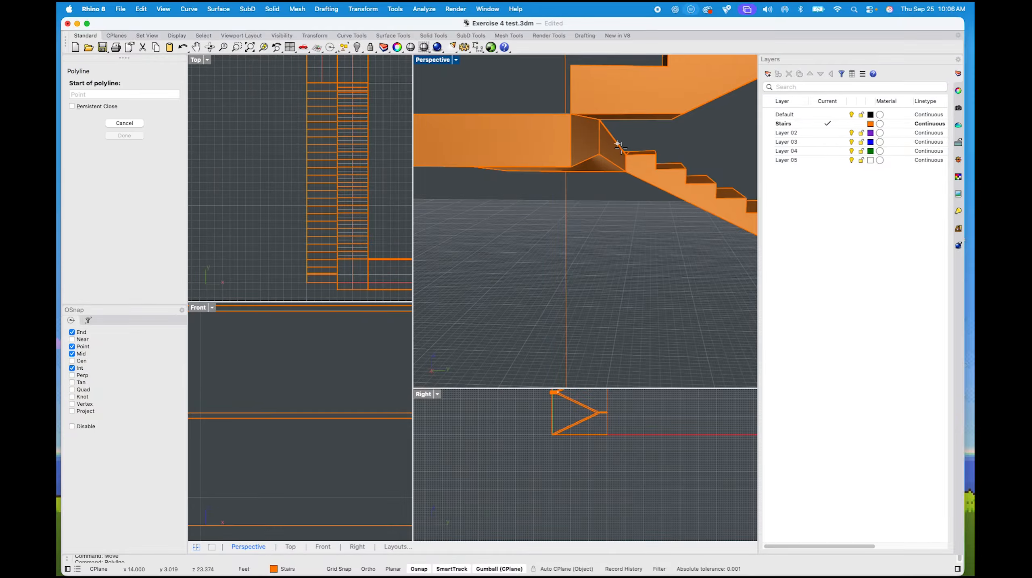
pyautogui.click(571, 113)
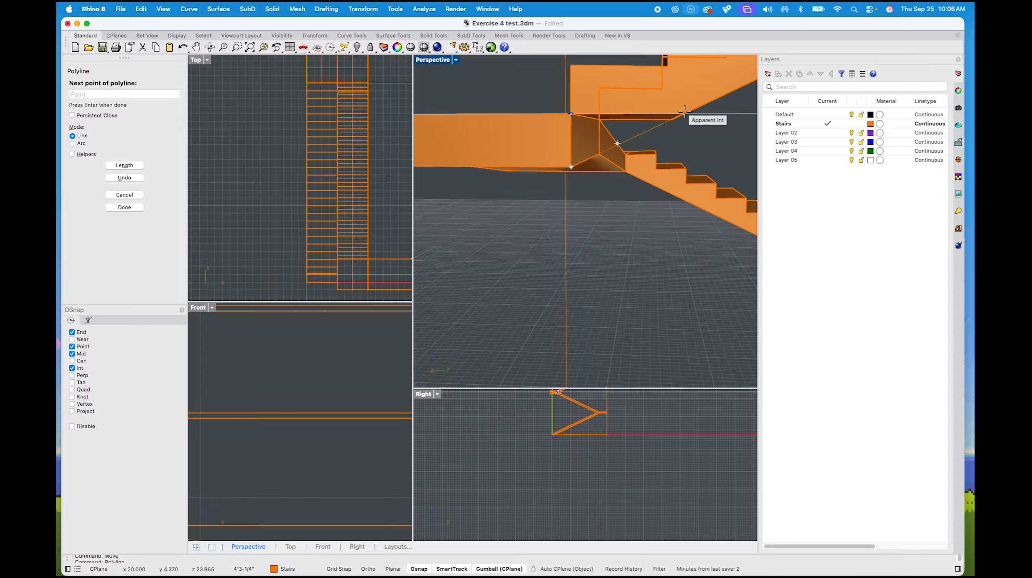
pyautogui.click(683, 114)
pyautogui.click(574, 115)
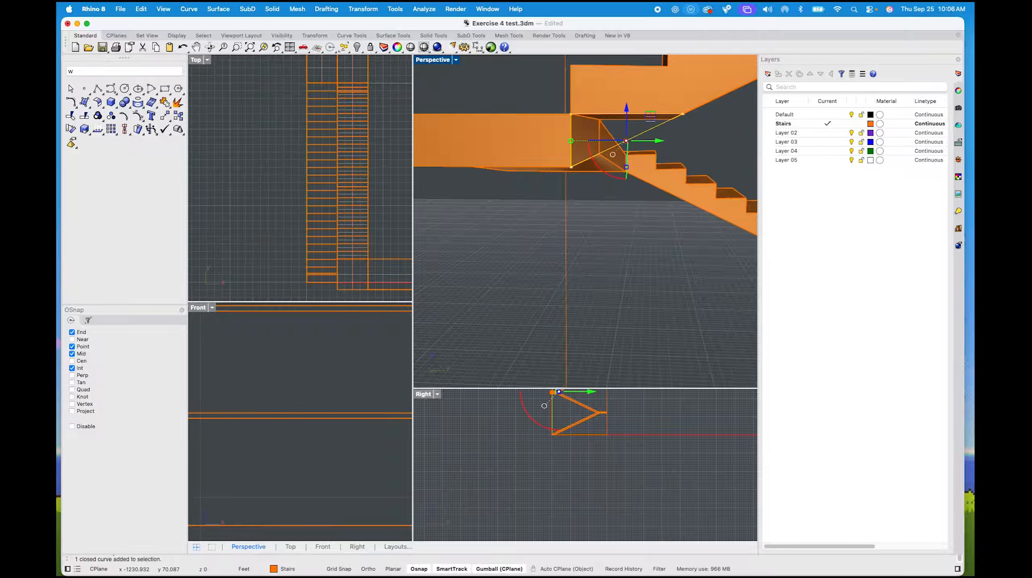
# Examine the triangular polyline's object description with the What command to check whether it is a closed curve
pyautogui.write('what')
pyautogui.press('Return')
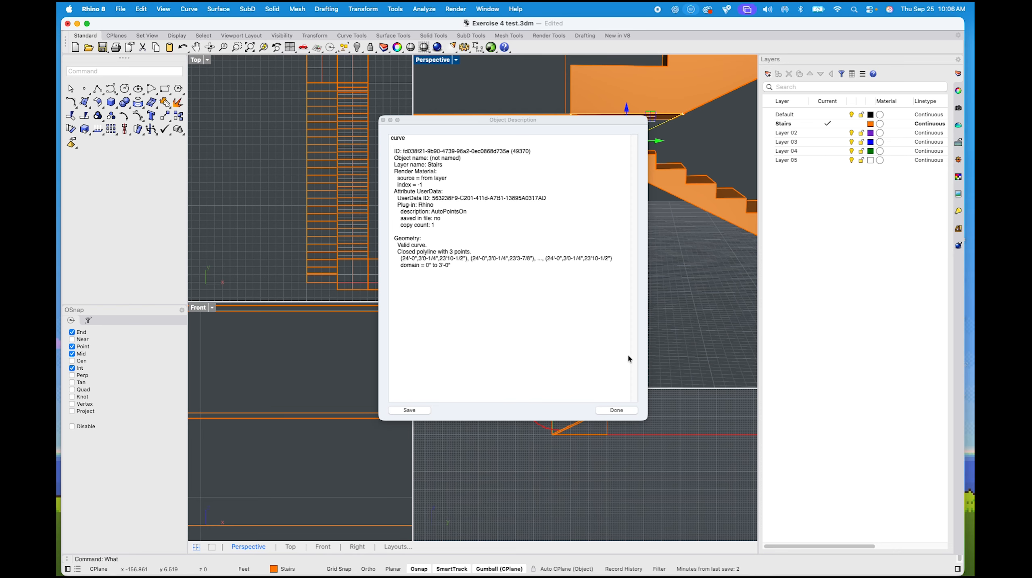
pyautogui.click(616, 410)
pyautogui.click(649, 300)
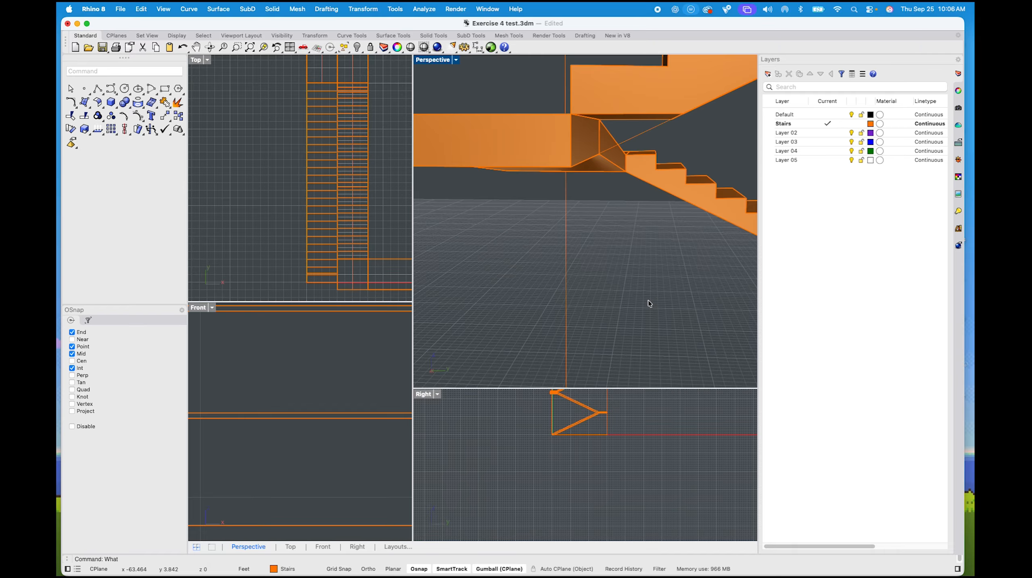
# Extrude the triangular polyline with ExtrudeCrv as a solid wedge across the width of the flight
pyautogui.click(622, 142)
pyautogui.write('e')
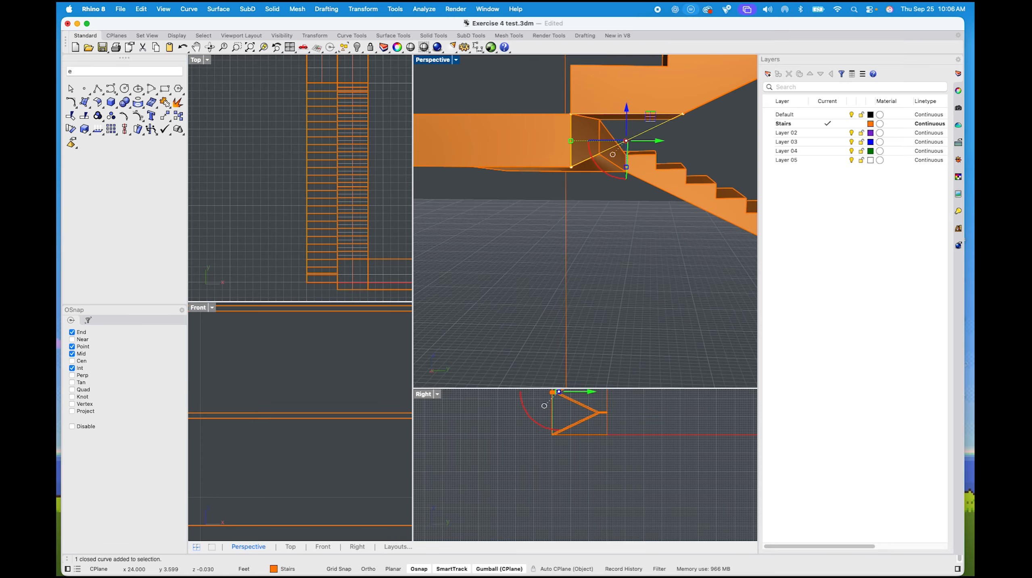
pyautogui.write('xtrudeCrv')
pyautogui.press('Return')
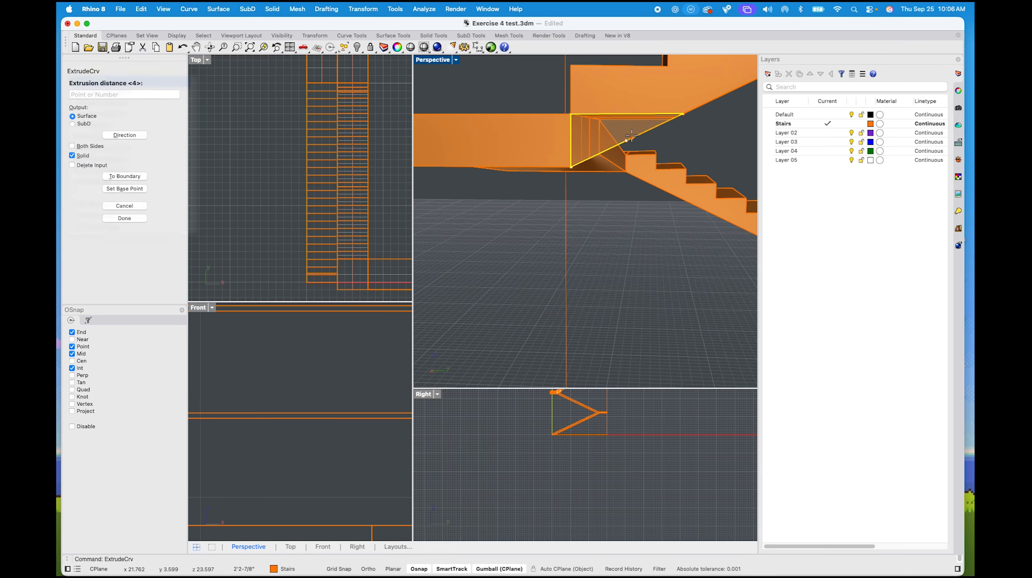
pyautogui.moveTo(498, 127); pyautogui.dragTo(590, 129, button='right')
pyautogui.scroll(3, 589, 130)
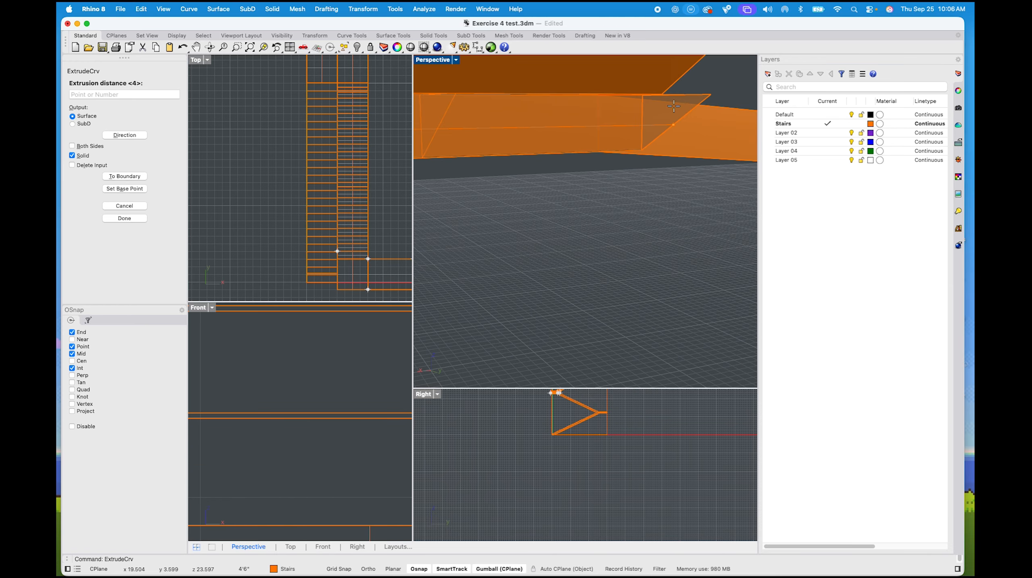
pyautogui.click(663, 98)
pyautogui.moveTo(658, 157); pyautogui.dragTo(637, 213, button='right')
# Join the copied flight, the wedge beneath it and the end landing into one solid with BooleanUnion
pyautogui.click(634, 229)
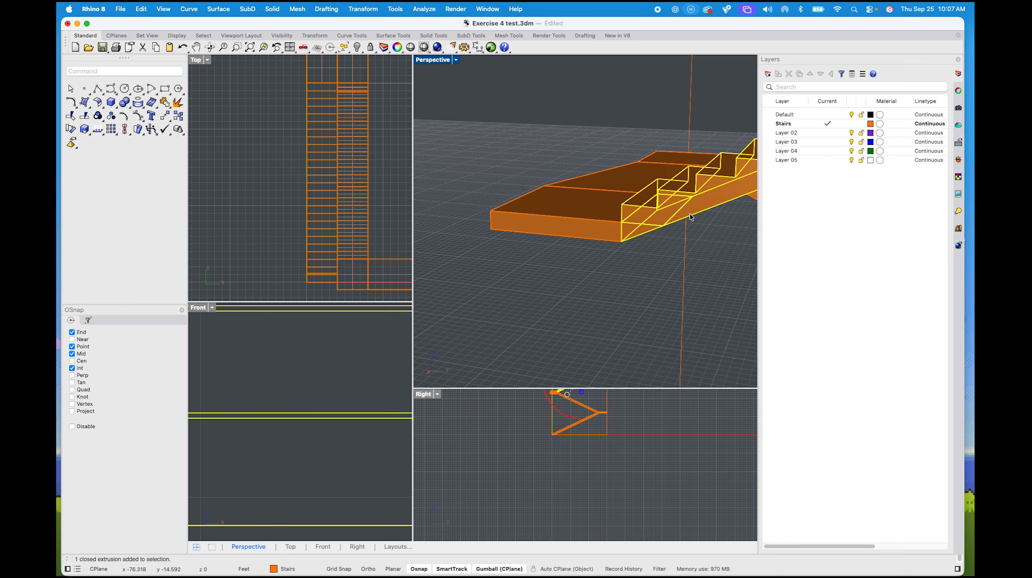
pyautogui.keyDown('shift'); pyautogui.click(562, 216); pyautogui.keyUp('shift')
pyautogui.write('booleanUnion')
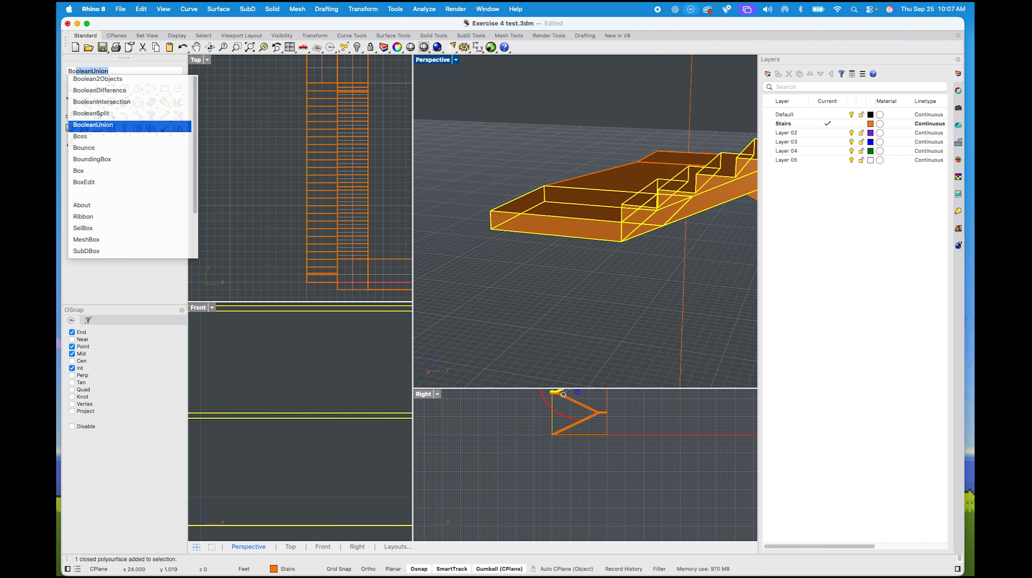
pyautogui.press('Return')
# Join the end landing and its flight with the sloped slab and the landing at the slab's other end using BooleanUnion
pyautogui.moveTo(584, 309)
pyautogui.keyDown('shift'); pyautogui.mouseDown(button='right')
pyautogui.moveTo(541, 302)
pyautogui.moveTo(594, 299)
pyautogui.moveTo(633, 322)
pyautogui.moveTo(600, 320)
pyautogui.mouseUp(button='right'); pyautogui.keyUp('shift')
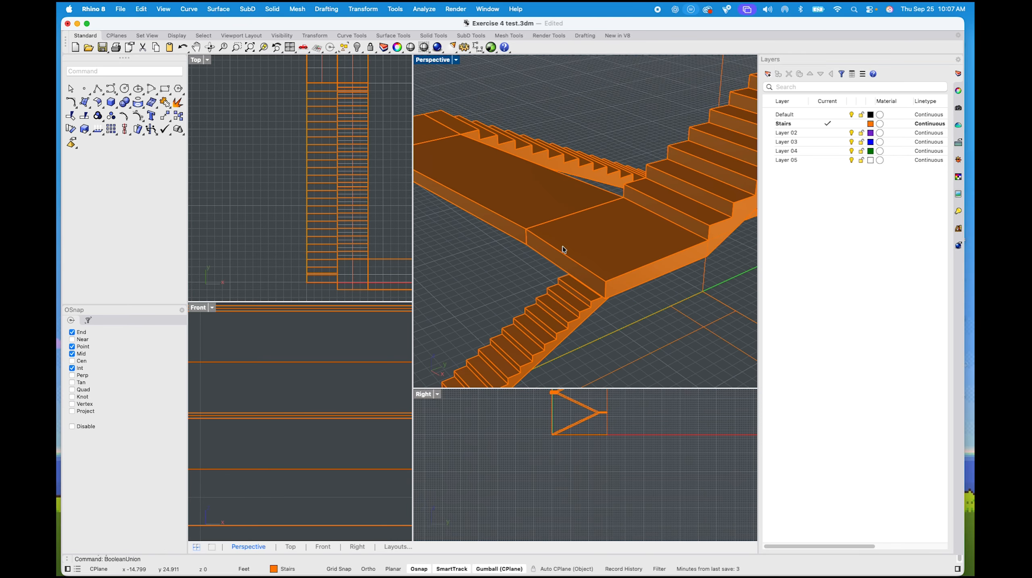
pyautogui.click(549, 225)
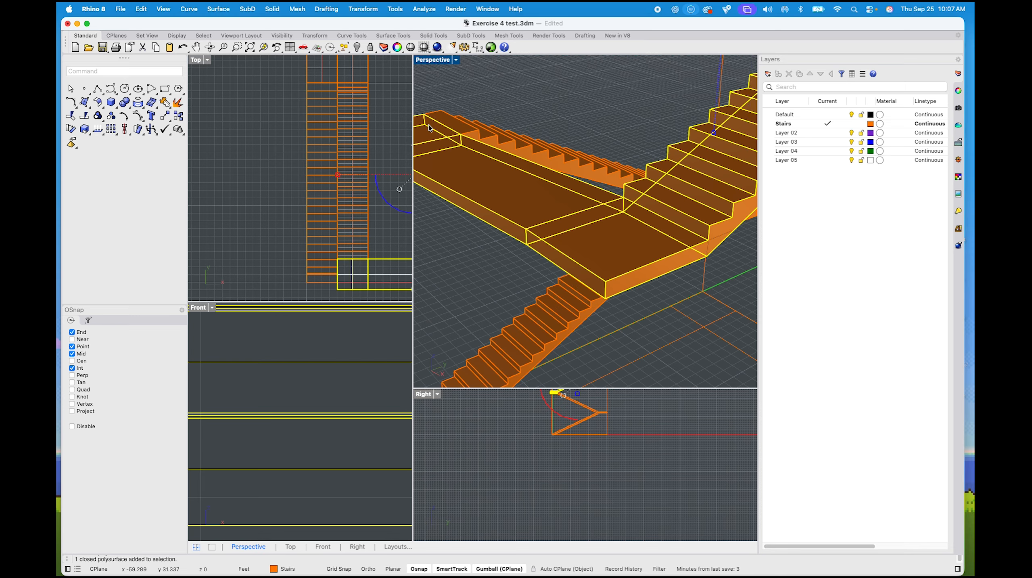
pyautogui.write('bo')
pyautogui.press('Return')
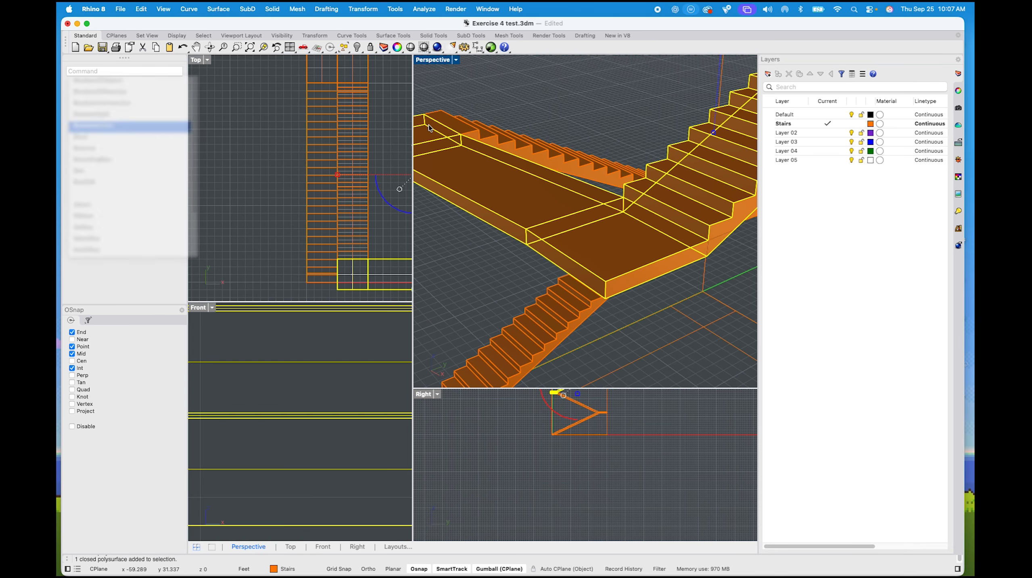
# Examine the joined staircase in Rendered display, and set the Perspective view back to Shaded
pyautogui.click(456, 59)
pyautogui.click(496, 116)
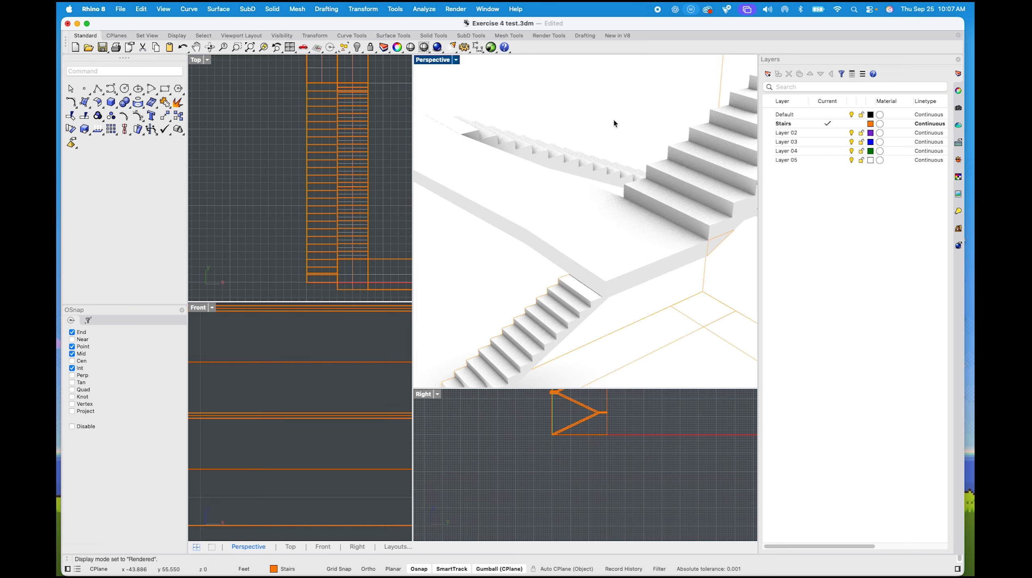
pyautogui.moveTo(627, 157); pyautogui.dragTo(445, 146, button='right')
pyautogui.click(456, 60)
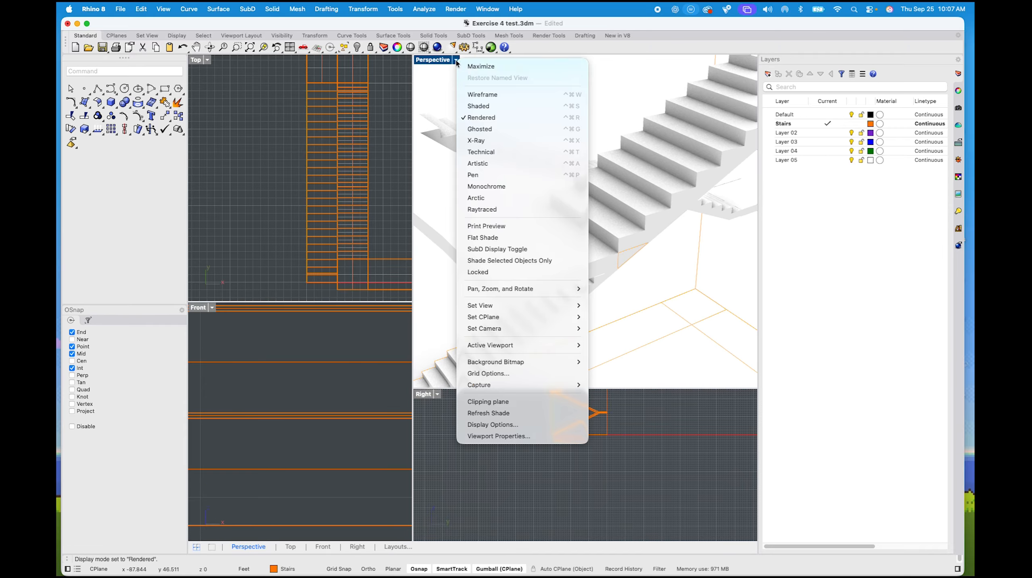
pyautogui.click(480, 104)
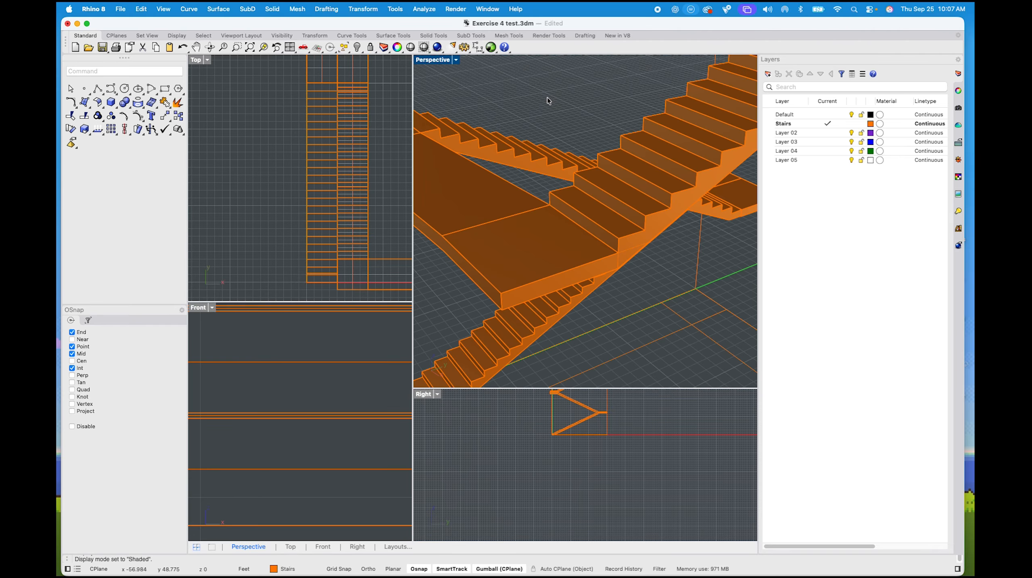
# Extrude the end face at the top of the upper flight by 4 ft with ExtrudeSrf as a solid landing
pyautogui.scroll(-6, 548, 99)
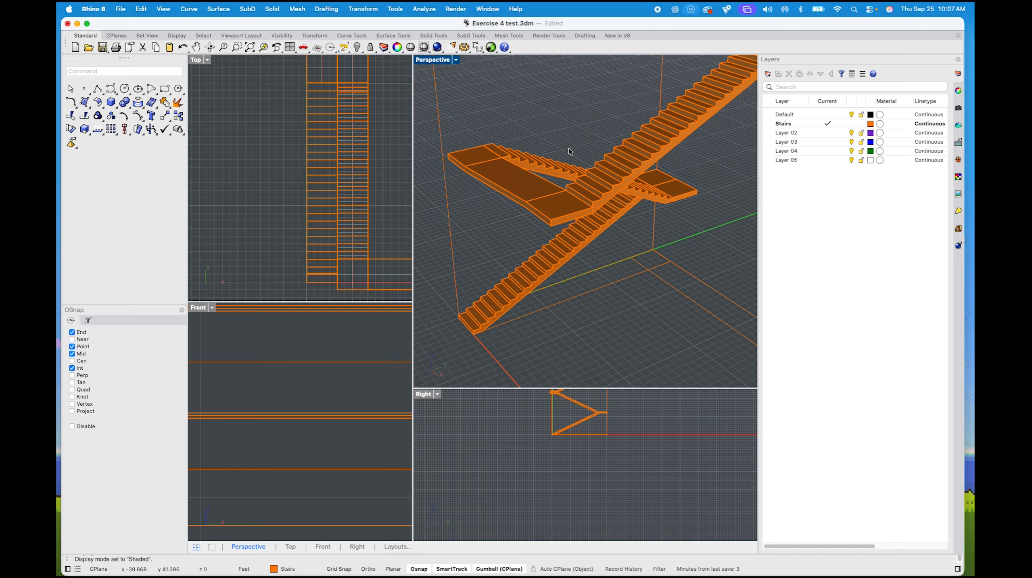
pyautogui.moveTo(569, 144); pyautogui.dragTo(486, 154, button='right')
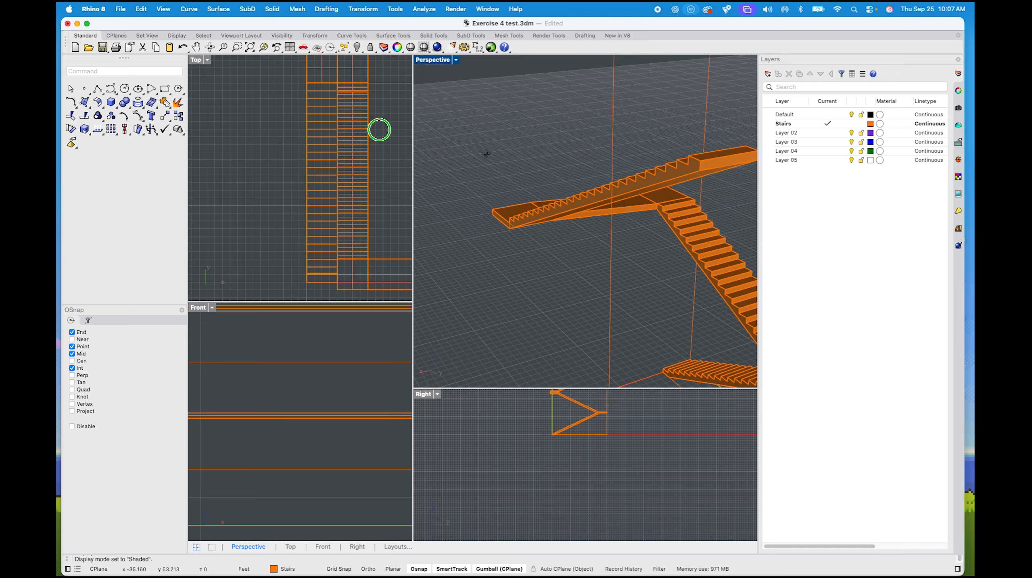
pyautogui.scroll(-5, 593, 164)
pyautogui.keyDown('shift'); pyautogui.moveTo(593, 164); pyautogui.dragTo(608, 192, button='right'); pyautogui.keyUp('shift')
pyautogui.scroll(5, 656, 292)
pyautogui.scroll(5, 722, 159)
pyautogui.scroll(4, 550, 164)
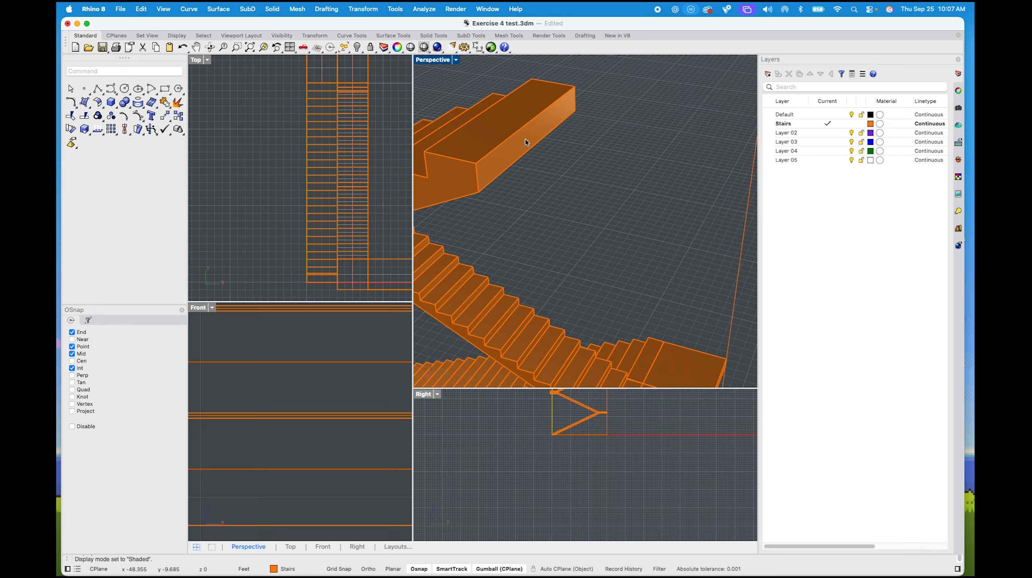
pyautogui.write('extrude')
pyautogui.press('Down')
pyautogui.press('Down')
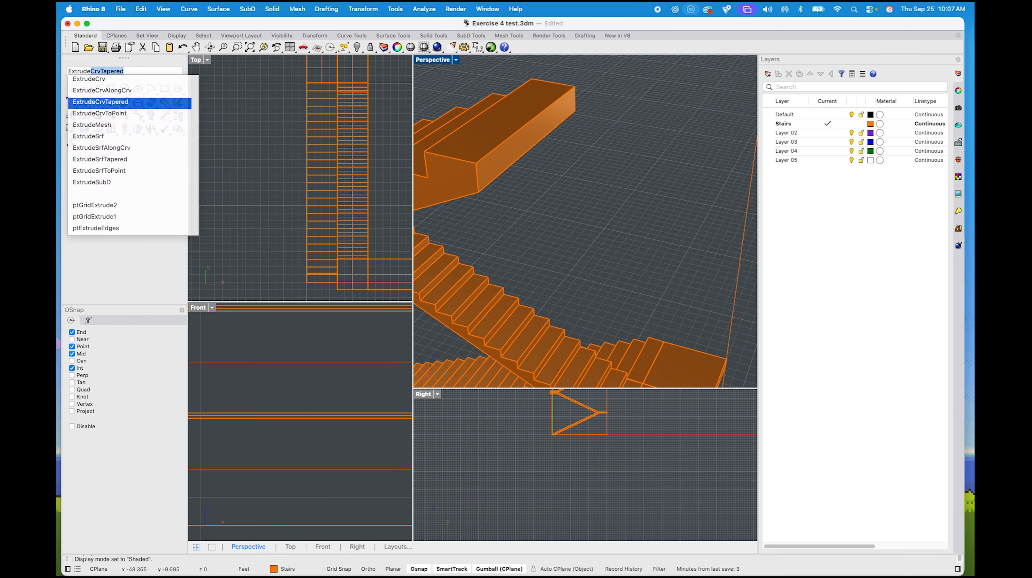
pyautogui.press('Down')
pyautogui.press('Down')
pyautogui.press('Down')
pyautogui.press('Return')
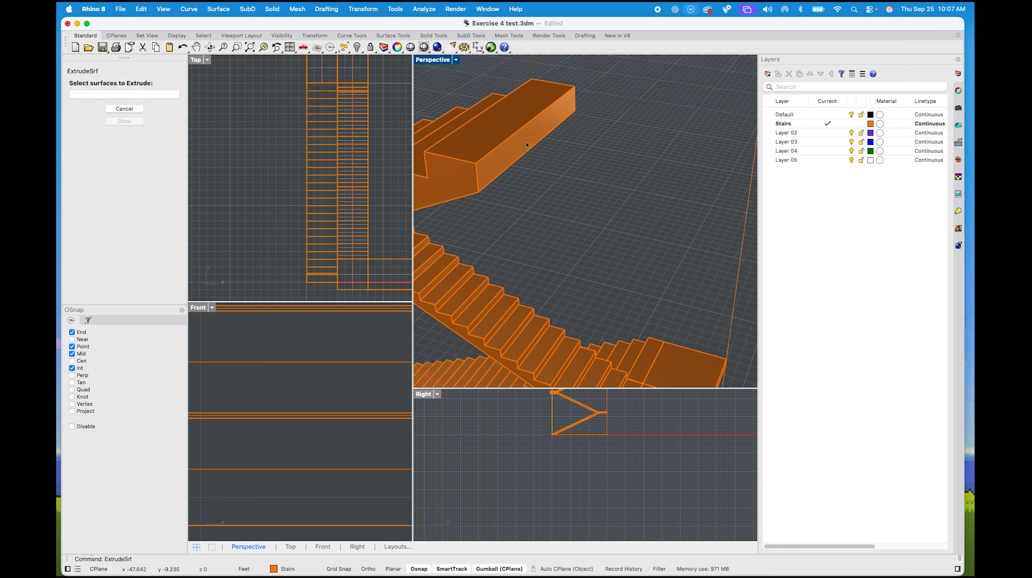
pyautogui.click(527, 145)
pyautogui.press('Return')
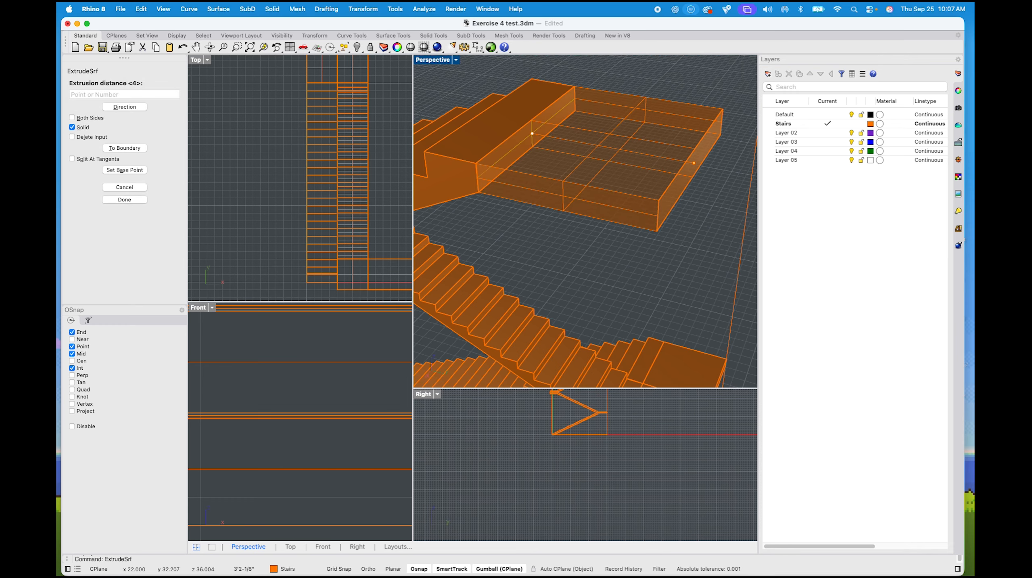
pyautogui.write('5')
pyautogui.press('Return')
# Extrude the side face of the new top landing with ExtrudeSrf into a slab about 12.2 ft long
pyautogui.scroll(-6, 725, 197)
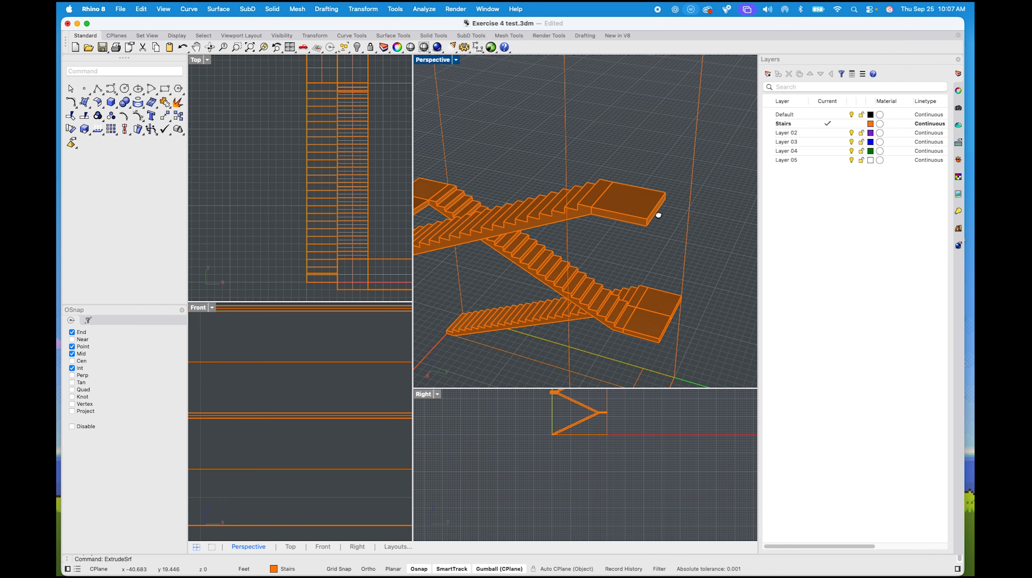
pyautogui.moveTo(656, 214); pyautogui.dragTo(493, 194, button='right')
pyautogui.scroll(5, 445, 138)
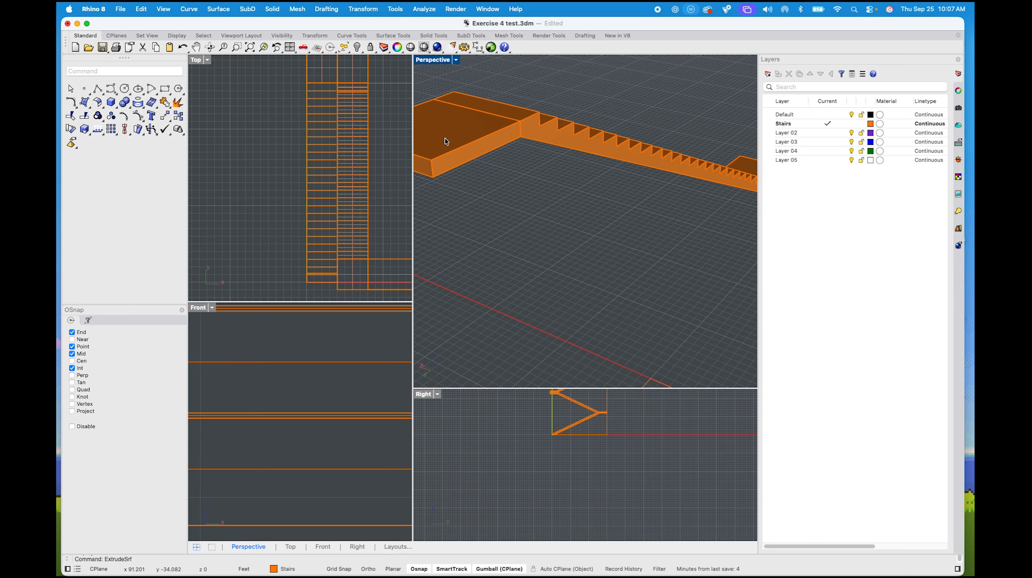
pyautogui.click(453, 159)
pyautogui.press('Return')
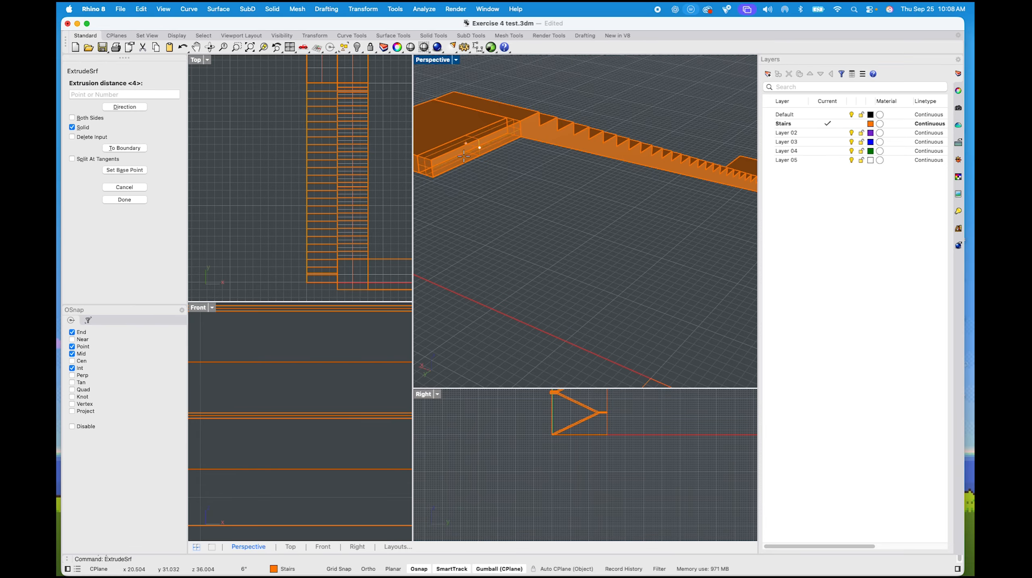
pyautogui.scroll(-5, 533, 182)
pyautogui.scroll(3, 534, 182)
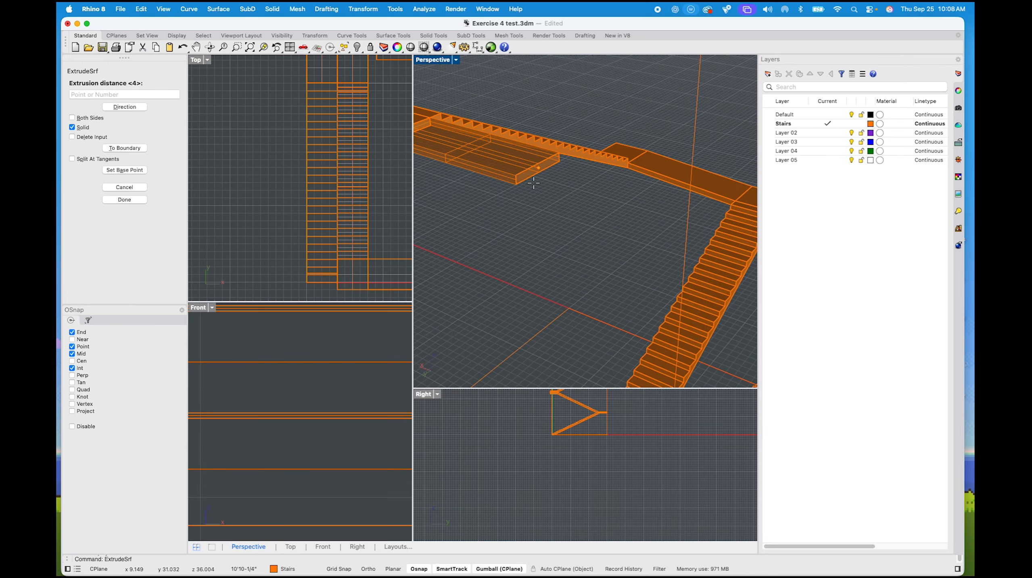
pyautogui.click(553, 190)
# Extrude the long inner side face of the new slab 10 ft with ExtrudeSrf to form a wide platform
pyautogui.keyDown('shift'); pyautogui.moveTo(554, 190); pyautogui.dragTo(681, 192, button='right'); pyautogui.keyUp('shift')
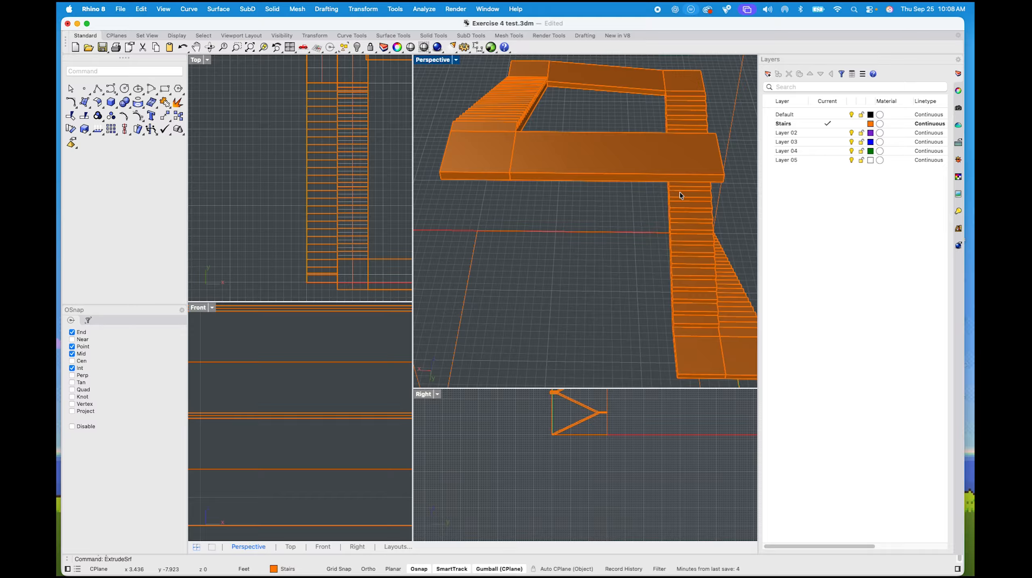
pyautogui.moveTo(657, 183); pyautogui.dragTo(589, 246, button='right')
pyautogui.scroll(-5, 556, 180)
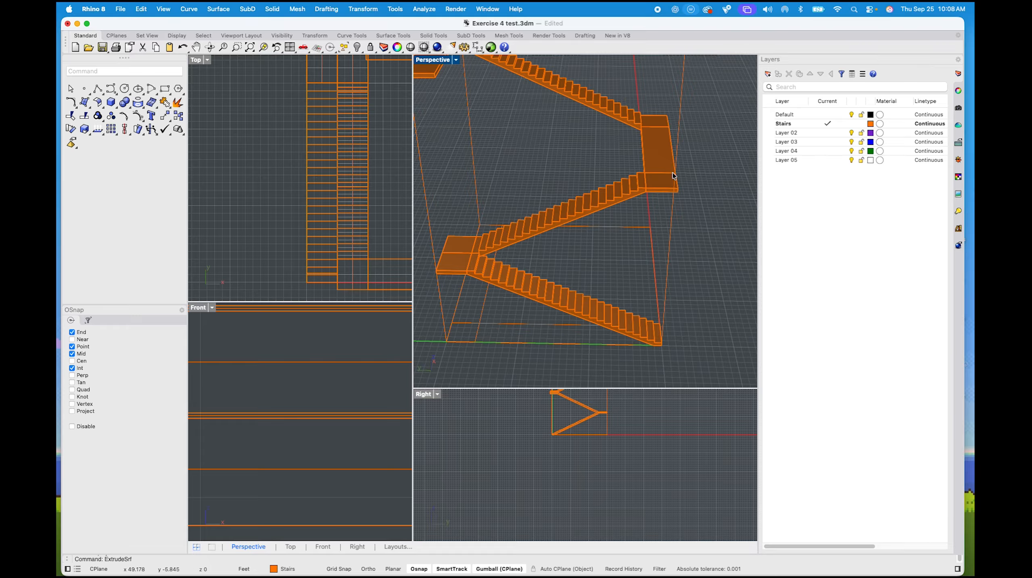
pyautogui.moveTo(662, 125); pyautogui.dragTo(652, 161, button='right')
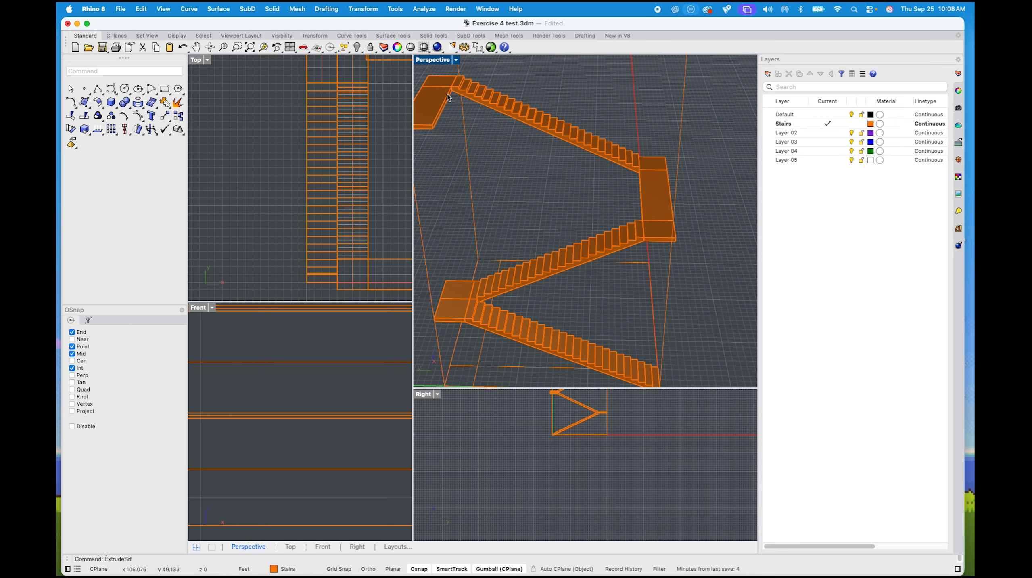
pyautogui.scroll(5, 441, 115)
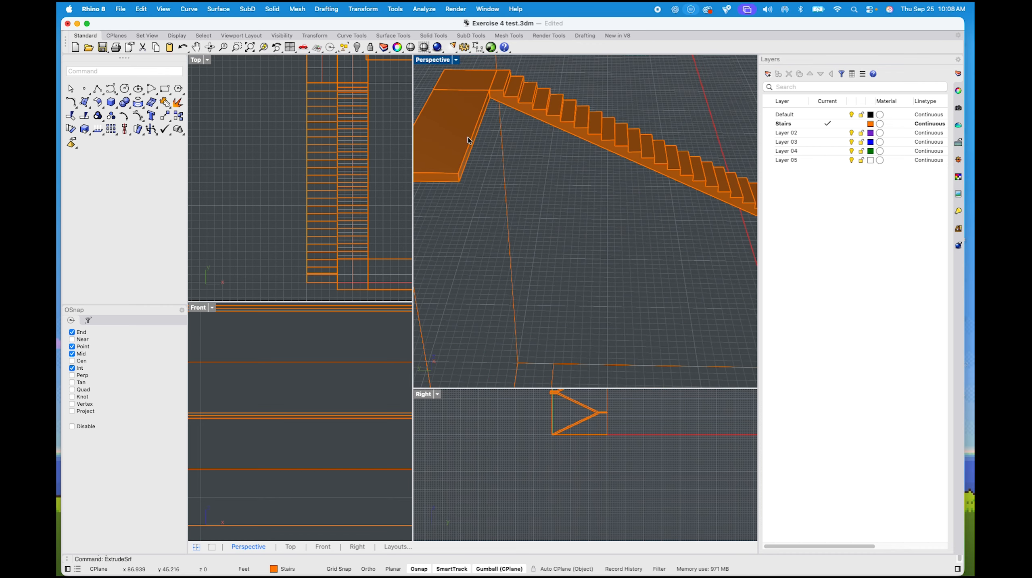
pyautogui.click(477, 145)
pyautogui.scroll(2, 476, 145)
pyautogui.moveTo(525, 159); pyautogui.dragTo(587, 163, button='right')
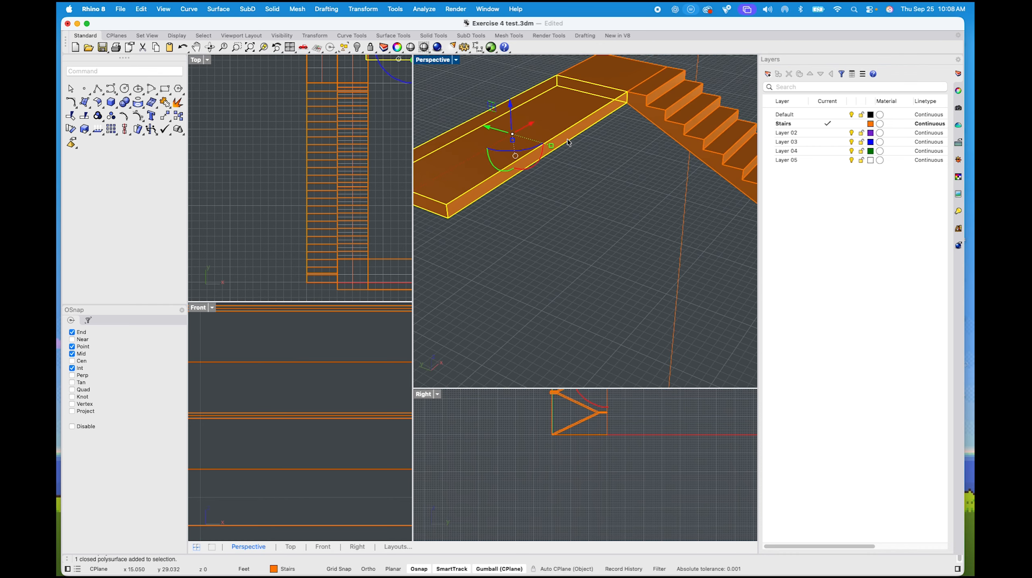
pyautogui.write('ExtrudeCrv')
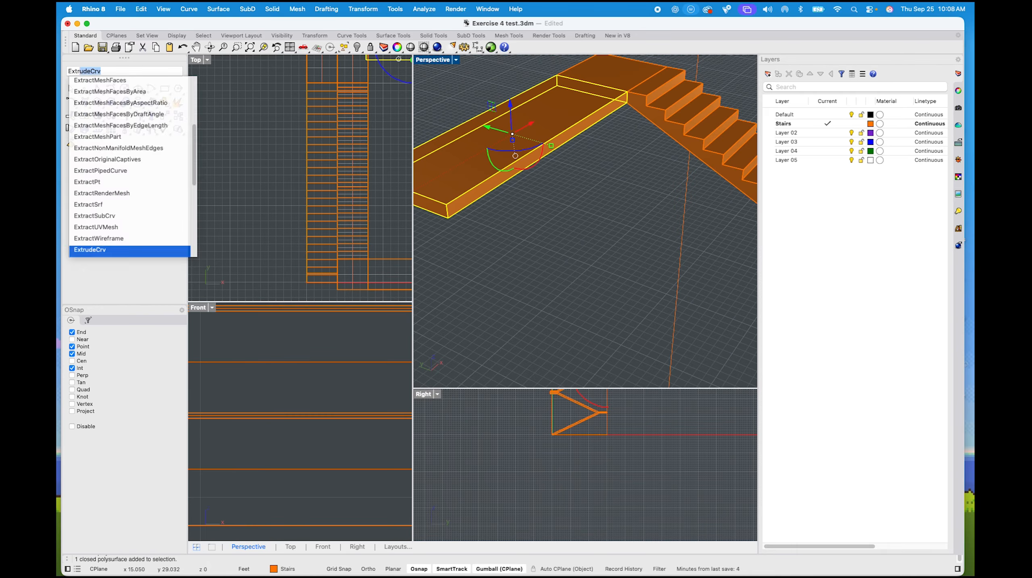
pyautogui.press('Down')
pyautogui.press('Down')
pyautogui.press('Down')
pyautogui.press('Down')
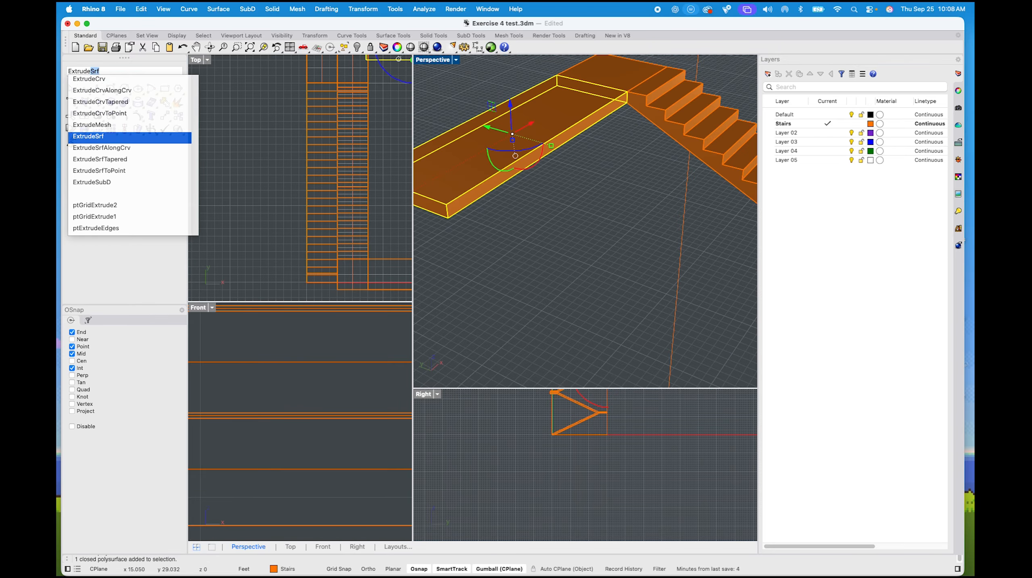
pyautogui.press('Return')
pyautogui.click(556, 147)
pyautogui.click(590, 171)
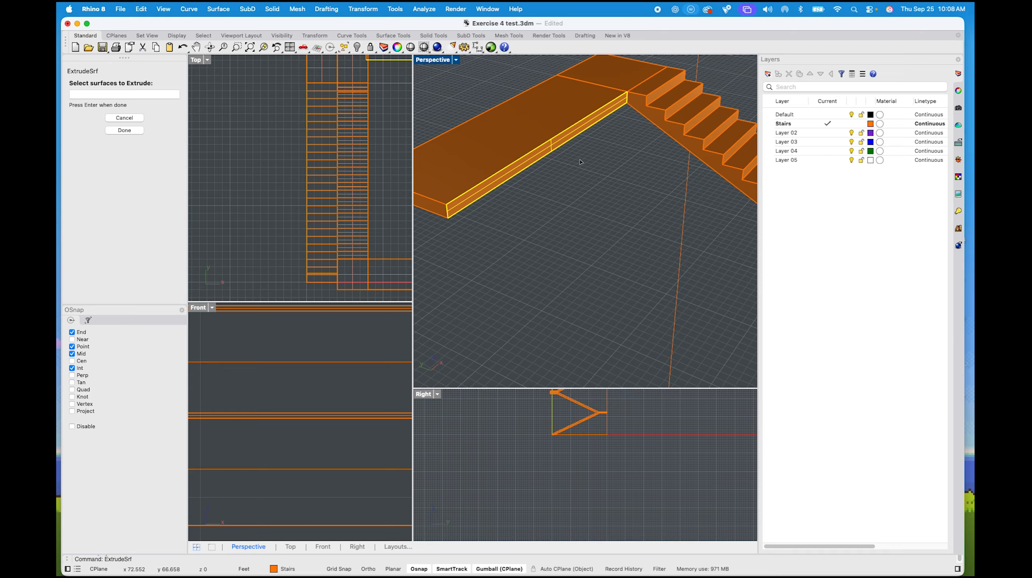
pyautogui.scroll(-8, 639, 173)
pyautogui.scroll(6, 635, 175)
pyautogui.press('Return')
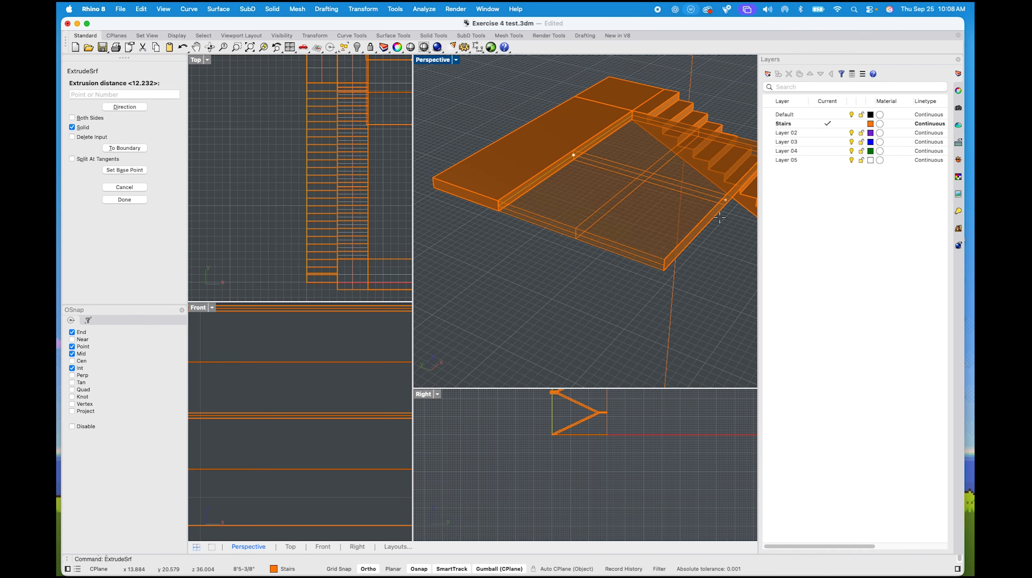
pyautogui.moveTo(632, 177); pyautogui.dragTo(648, 219, button='right')
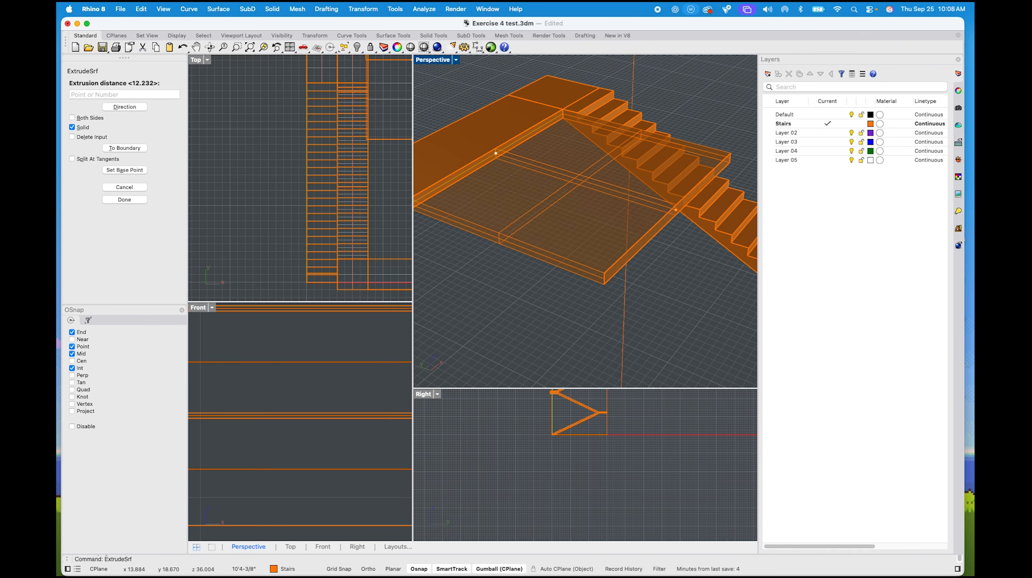
pyautogui.click(670, 227)
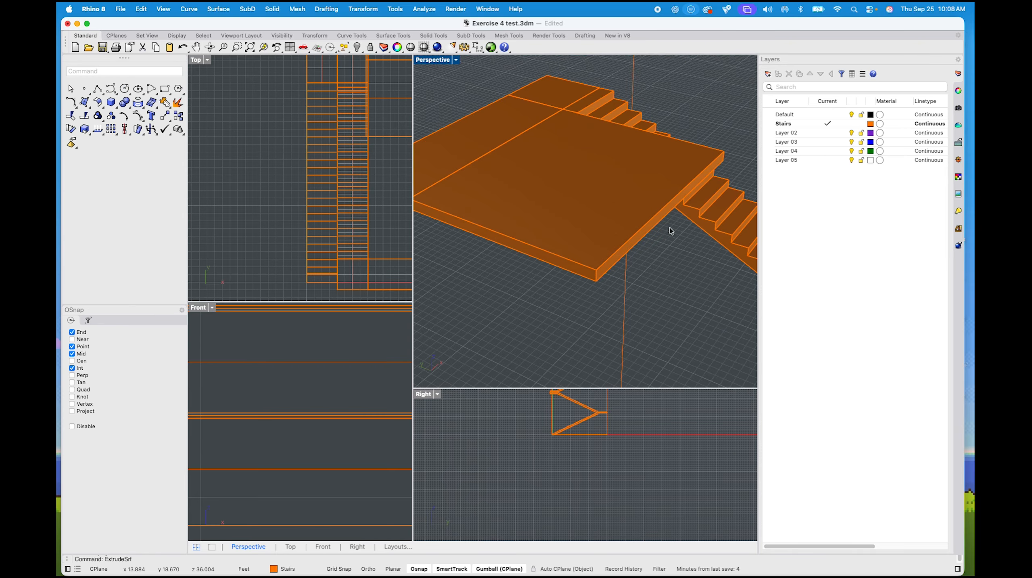
# Extrude the narrow end face of the long slab beside the platform by 4 ft with ExtrudeSrf
pyautogui.moveTo(662, 282); pyautogui.dragTo(716, 267, button='right')
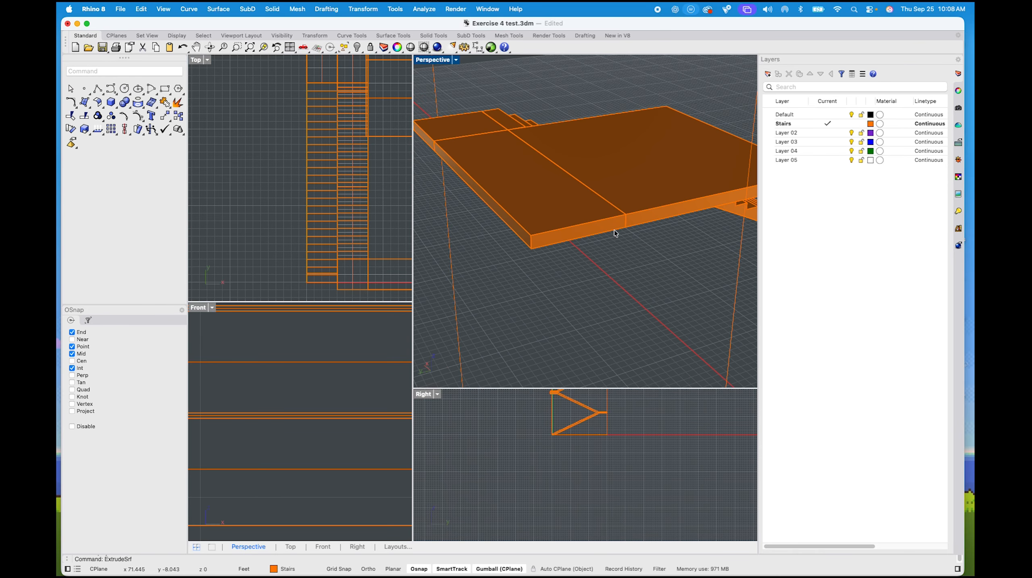
pyautogui.click(590, 227)
pyautogui.press('Return')
pyautogui.click(590, 229)
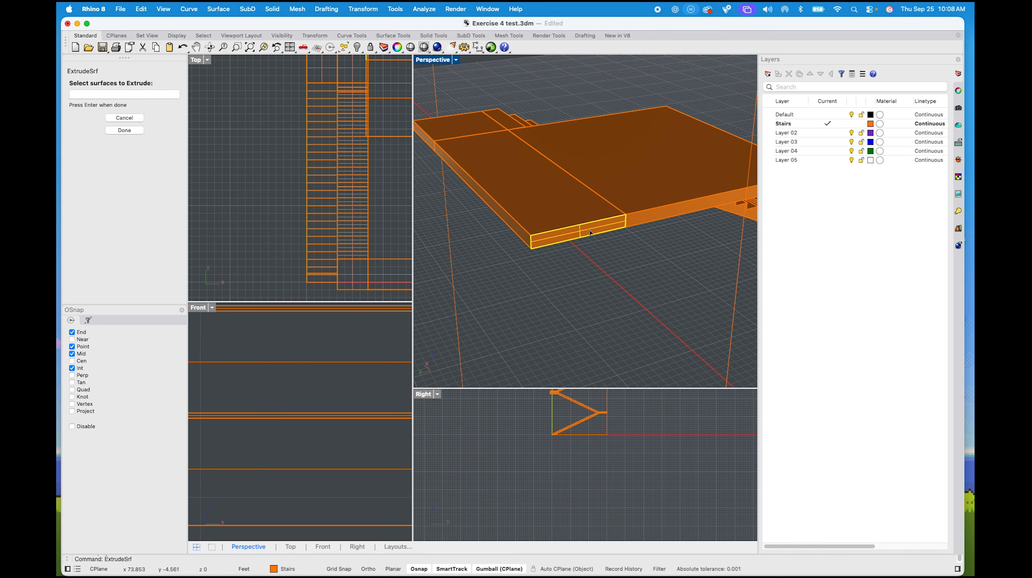
pyautogui.press('Return')
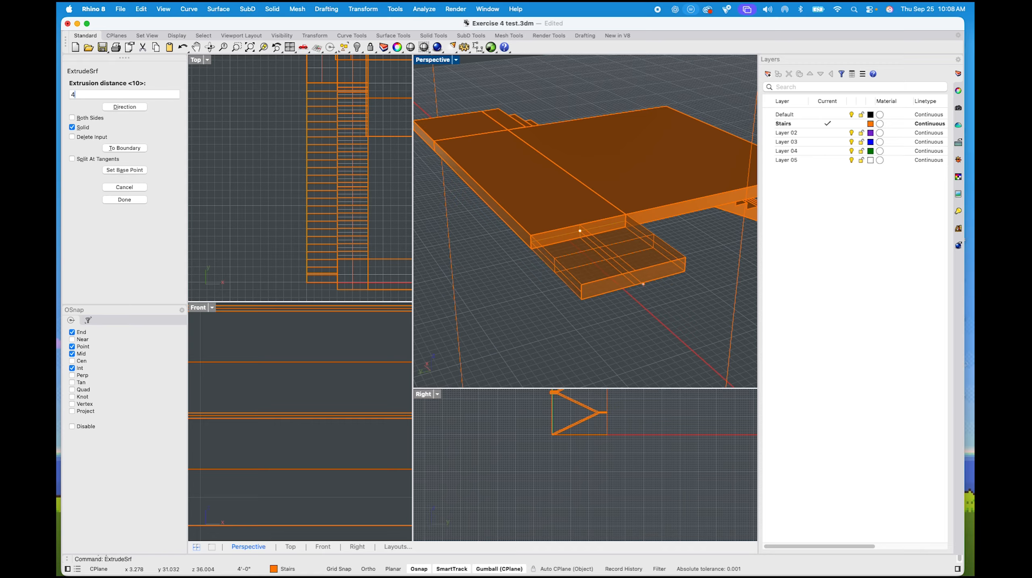
pyautogui.click(639, 281)
# Copy the flight rising from the lowest landing, from its bottom step's corner to the corner of the new 4 ft extension
pyautogui.scroll(-7, 634, 279)
pyautogui.keyDown('shift'); pyautogui.moveTo(677, 283); pyautogui.dragTo(480, 276, button='right'); pyautogui.keyUp('shift')
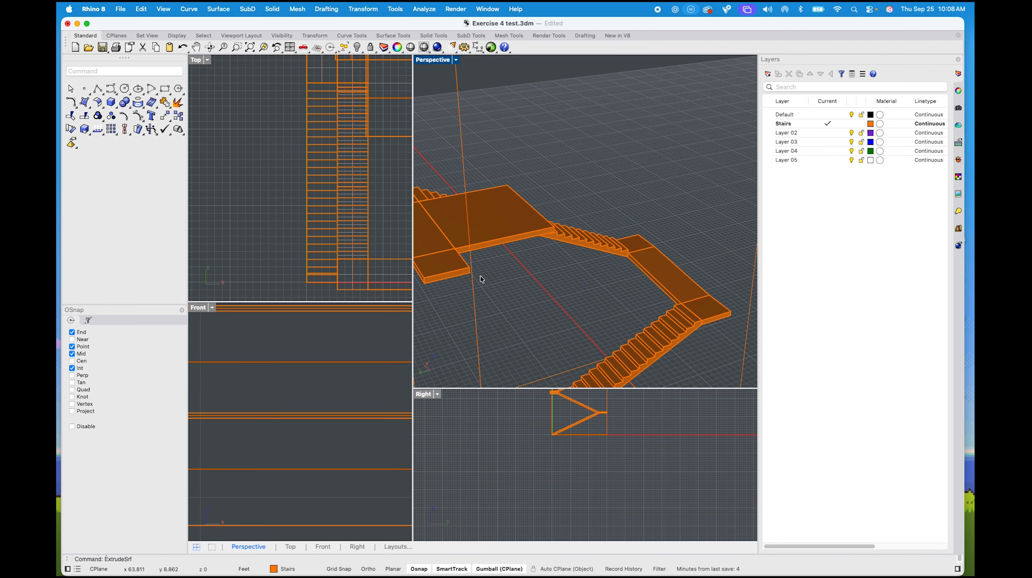
pyautogui.keyDown('shift'); pyautogui.moveTo(579, 230); pyautogui.dragTo(581, 263, button='right'); pyautogui.keyUp('shift')
pyautogui.click(581, 264)
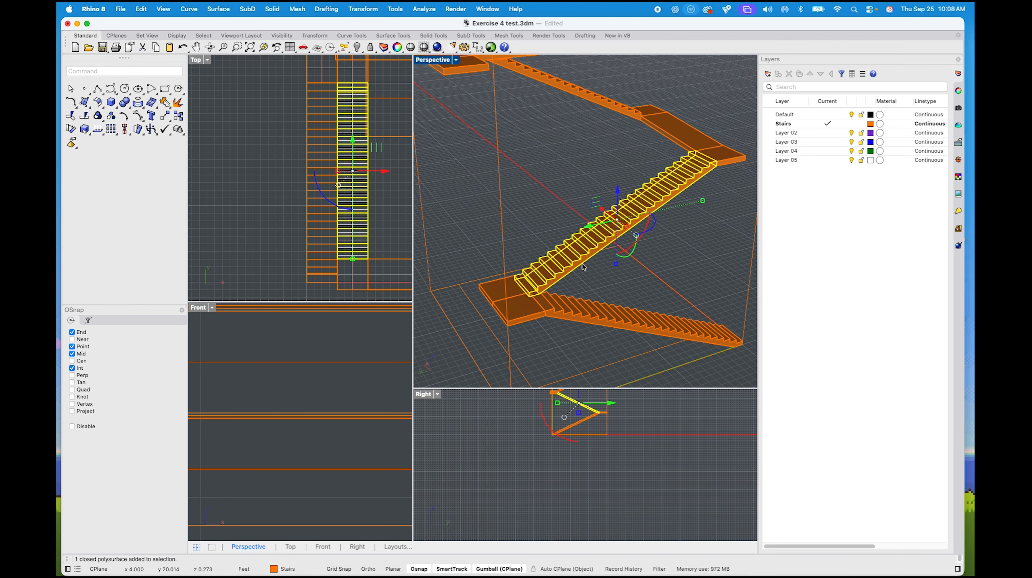
pyautogui.write('copy')
pyautogui.press('Return')
pyautogui.scroll(5, 537, 295)
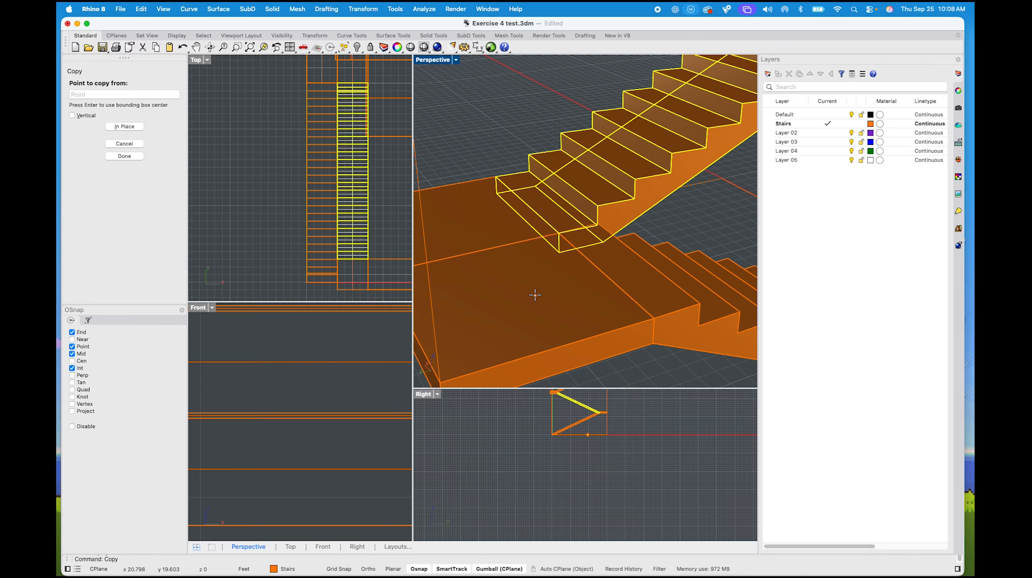
pyautogui.scroll(-2, 562, 219)
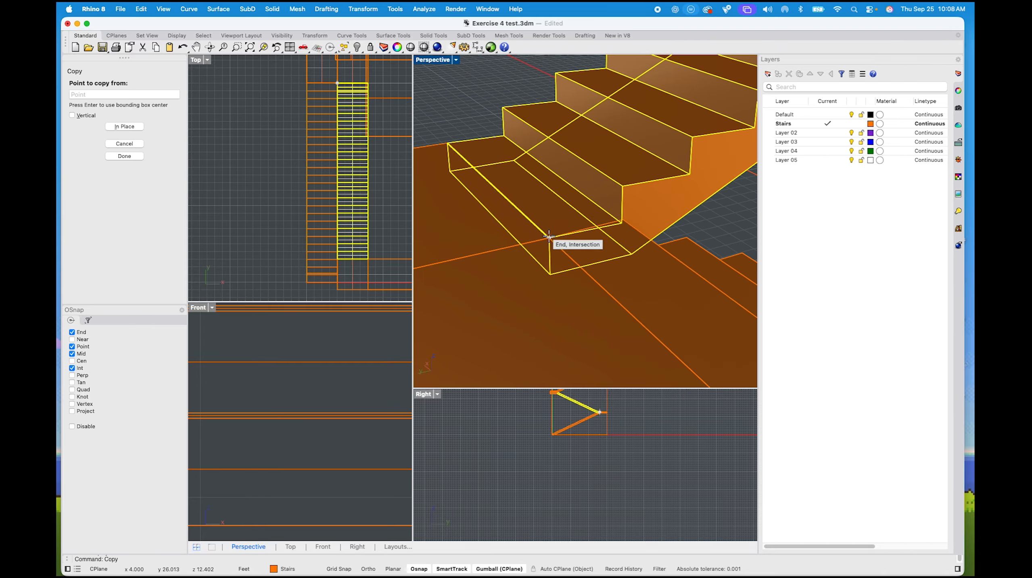
pyautogui.click(549, 238)
pyautogui.scroll(-7, 639, 193)
pyautogui.keyDown('shift'); pyautogui.moveTo(478, 113); pyautogui.dragTo(517, 230, button='right'); pyautogui.keyUp('shift')
pyautogui.scroll(3, 564, 172)
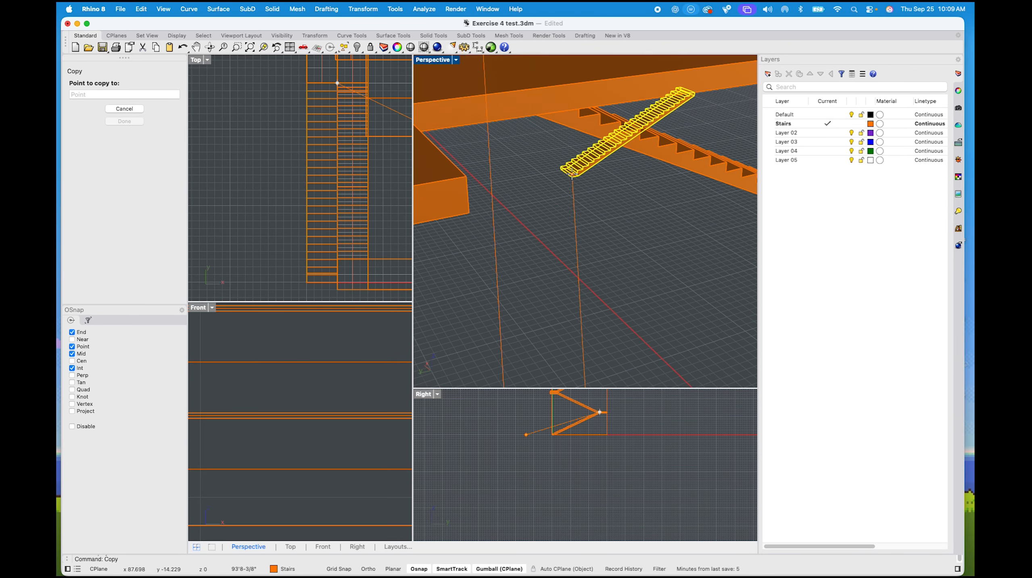
pyautogui.scroll(6, 487, 141)
pyautogui.click(465, 177)
pyautogui.scroll(-6, 557, 230)
pyautogui.press('Return')
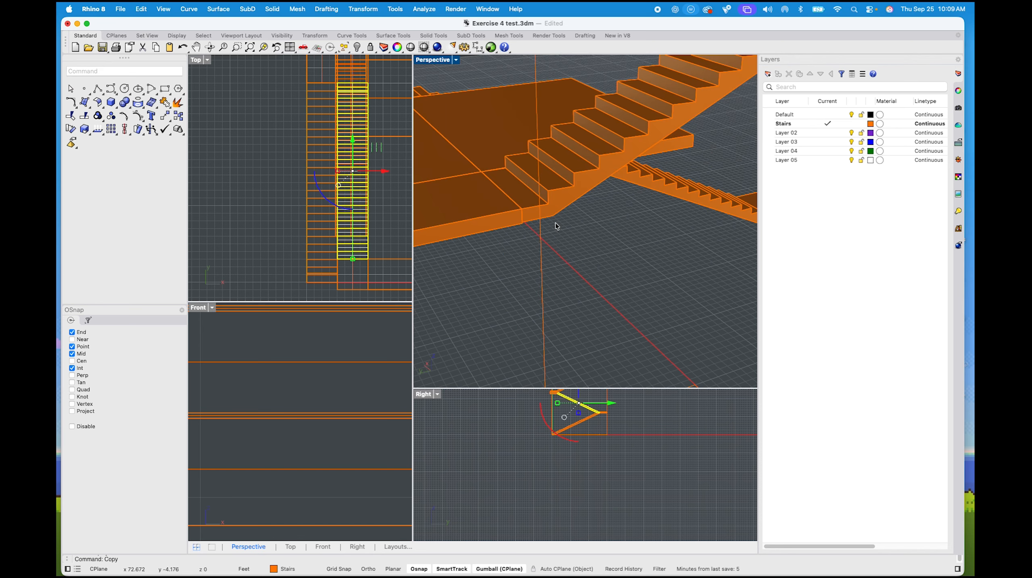
# Move the copied flight to bring its lower end against the edge of the new 4 ft extension
pyautogui.click(555, 212)
pyautogui.press('Return')
pyautogui.scroll(10, 538, 210)
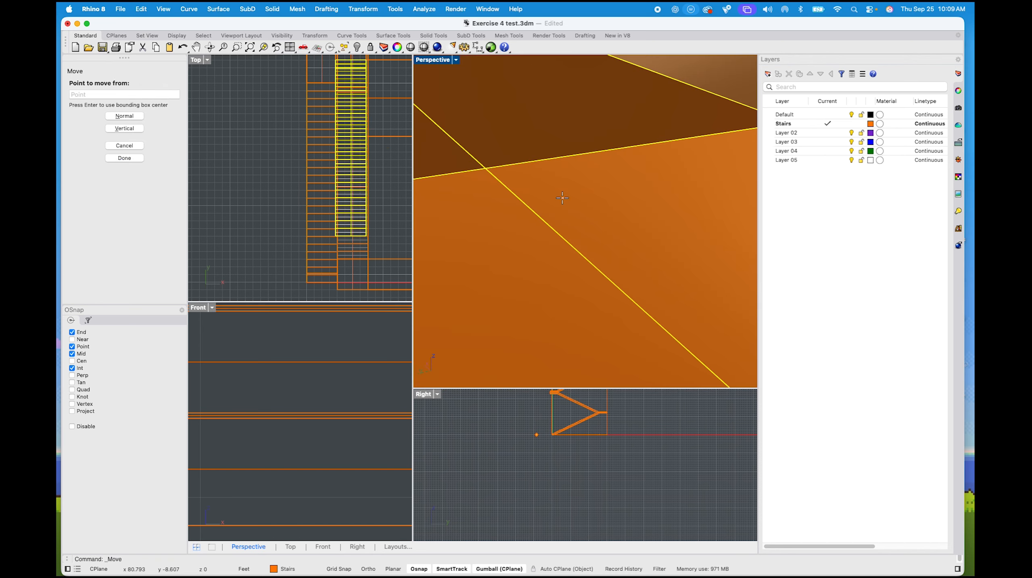
pyautogui.scroll(-6, 562, 198)
pyautogui.click(575, 194)
pyautogui.click(529, 204)
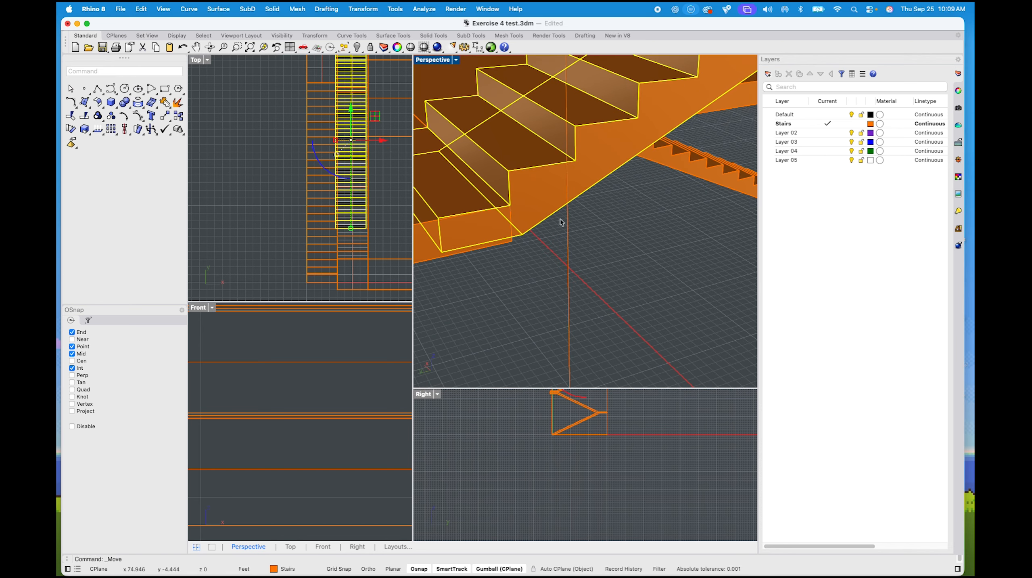
pyautogui.press('Escape')
# Extrude the end face of the copied flight's top step by 4 ft with ExtrudeSrf to form an upper landing
pyautogui.scroll(-3, 550, 220)
pyautogui.scroll(5, 554, 215)
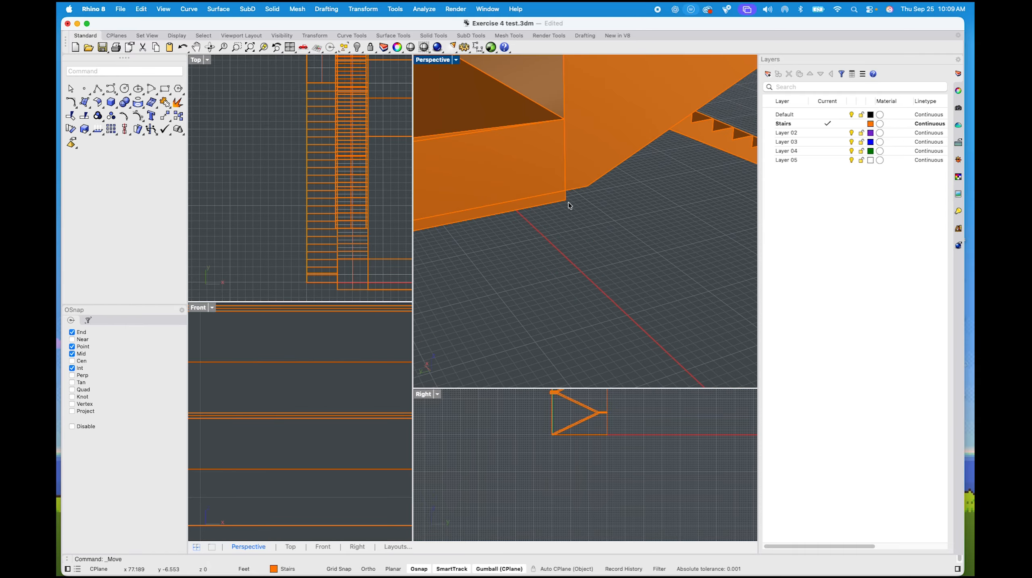
pyautogui.scroll(-6, 587, 200)
pyautogui.moveTo(587, 200); pyautogui.dragTo(500, 250, button='right')
pyautogui.scroll(8, 581, 199)
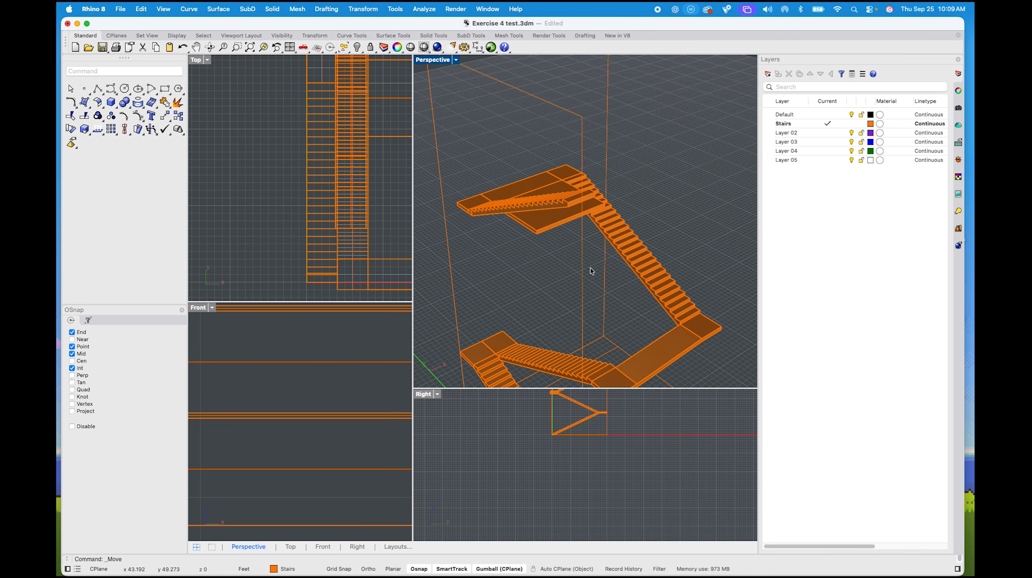
pyautogui.click(580, 198)
pyautogui.write('ex')
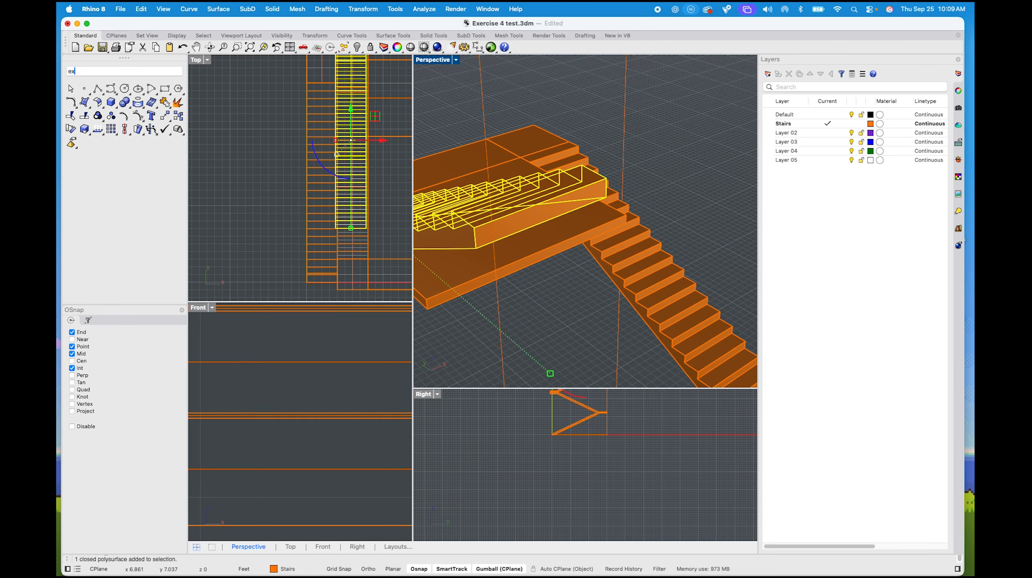
pyautogui.write('trudeSrf')
pyautogui.press('Down')
pyautogui.press('Up')
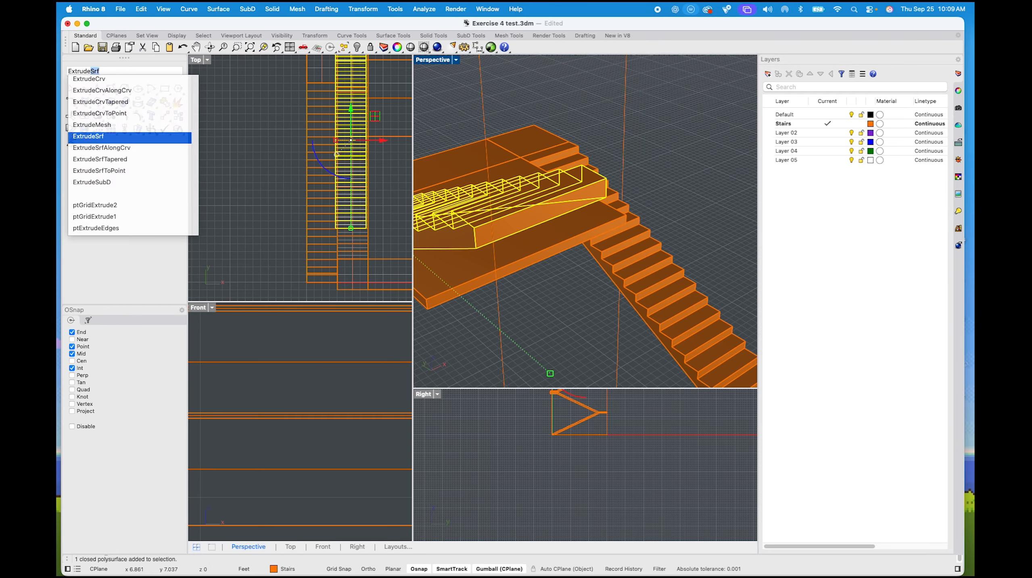
pyautogui.press('Return')
pyautogui.click(594, 218)
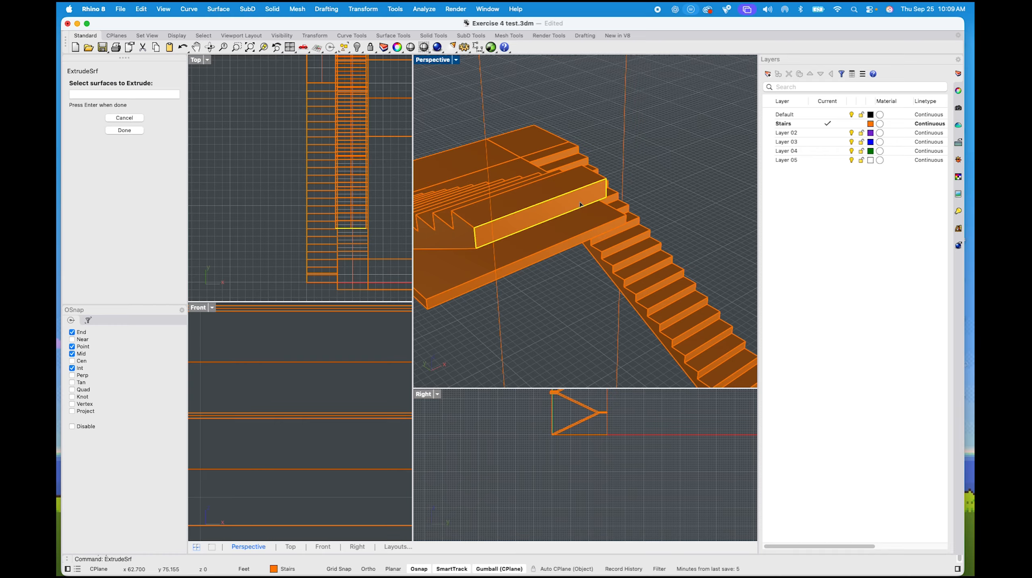
pyautogui.press('Return')
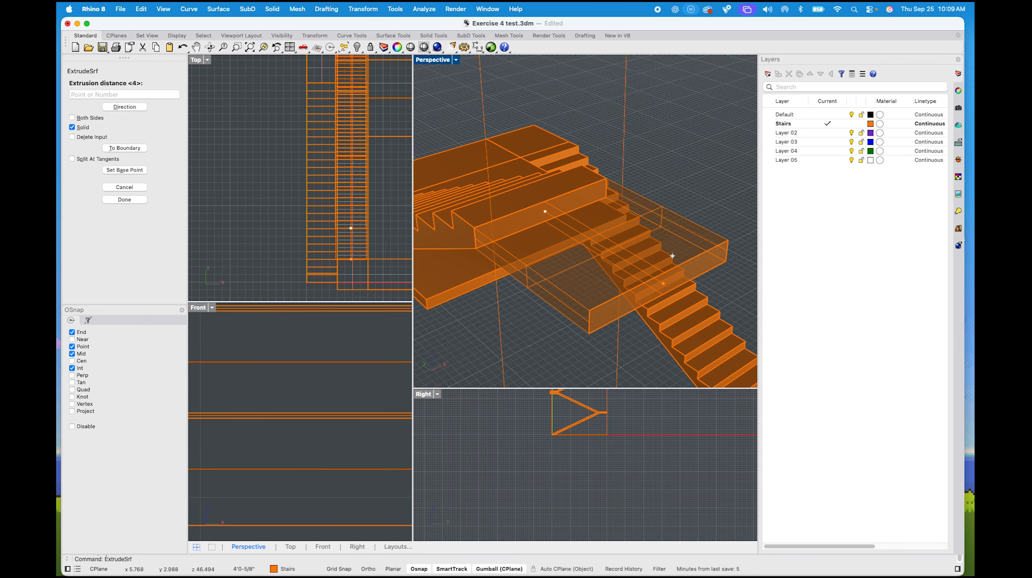
pyautogui.click(690, 225)
# Extrude the inner side face of the new upper landing by 4 ft with ExtrudeSrf to widen it sideways
pyautogui.scroll(-6, 650, 228)
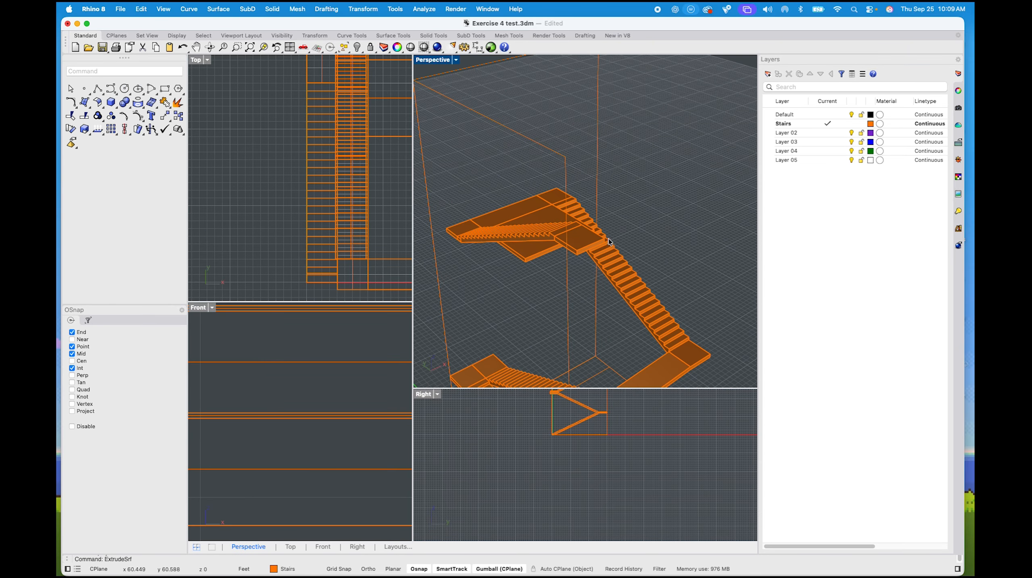
pyautogui.moveTo(608, 238); pyautogui.dragTo(525, 202, button='right')
pyautogui.scroll(3, 522, 212)
pyautogui.scroll(5, 526, 202)
pyautogui.click(528, 224)
pyautogui.press('Return')
pyautogui.click(529, 227)
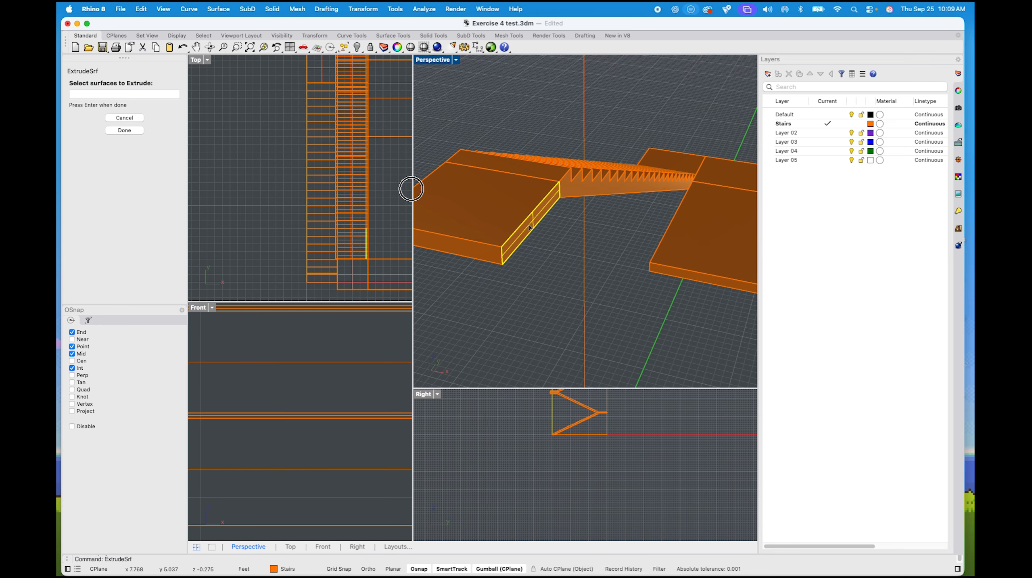
pyautogui.press('Return')
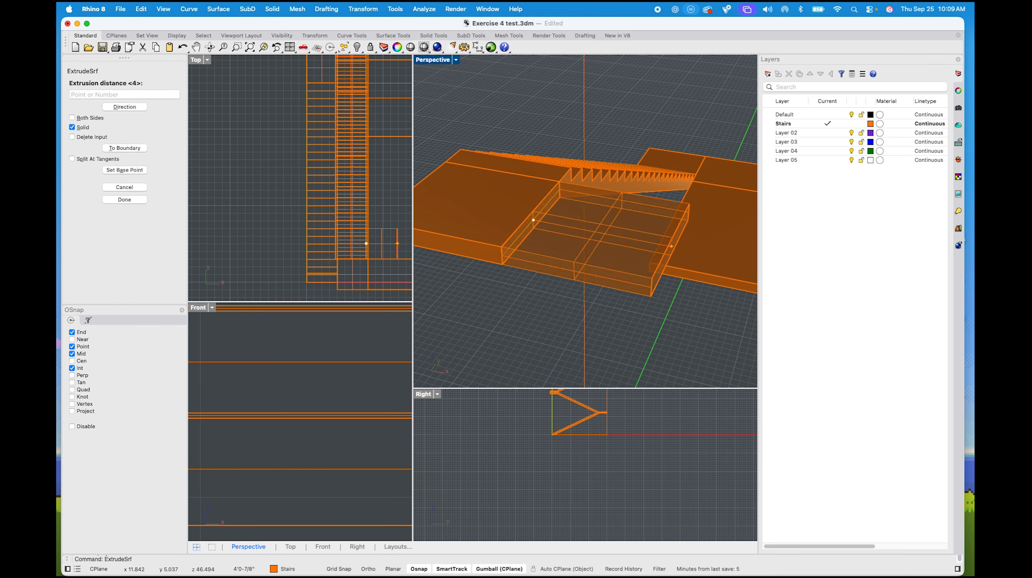
pyautogui.write('4')
pyautogui.press('Return')
# Extrude the widened landing's face that looks back along the flight by 12 ft with ExtrudeSrf to form a long walkway slab
pyautogui.scroll(-8, 634, 193)
pyautogui.keyDown('shift'); pyautogui.moveTo(635, 193); pyautogui.dragTo(578, 223, button='right'); pyautogui.keyUp('shift')
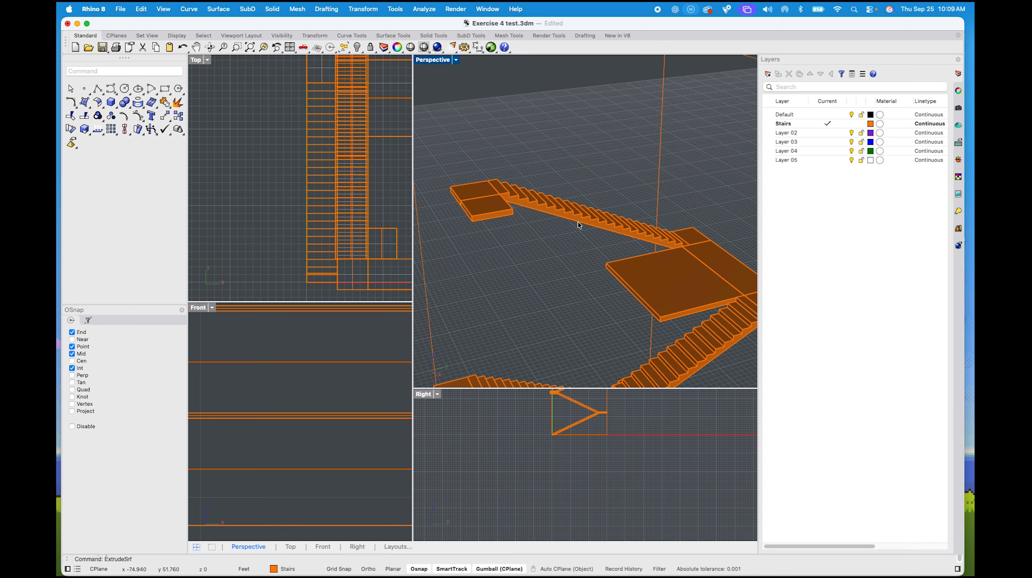
pyautogui.moveTo(582, 237); pyautogui.dragTo(543, 263, button='right')
pyautogui.scroll(10, 543, 263)
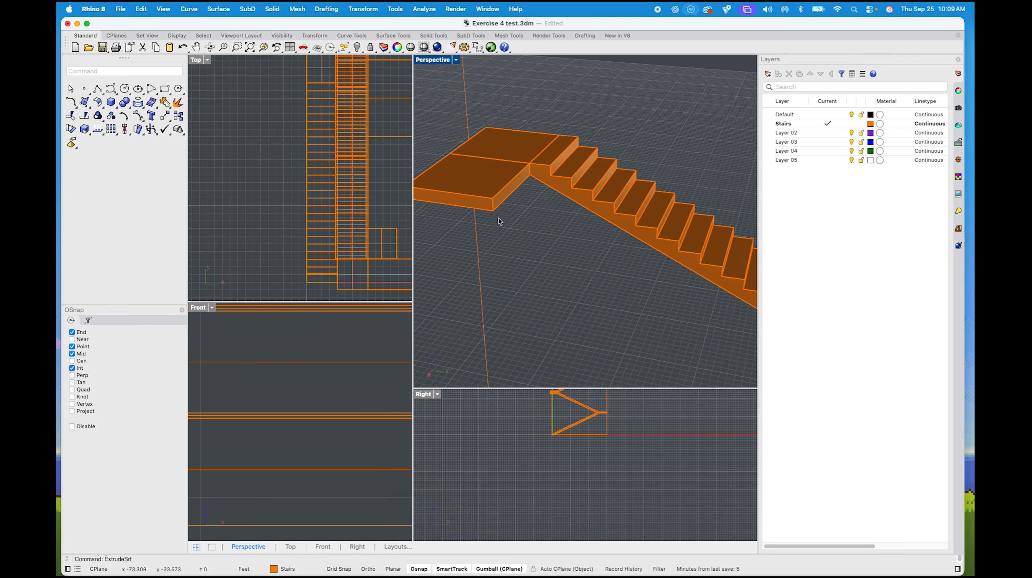
pyautogui.scroll(-10, 546, 205)
pyautogui.keyDown('shift'); pyautogui.moveTo(552, 238); pyautogui.dragTo(462, 126, button='right'); pyautogui.keyUp('shift')
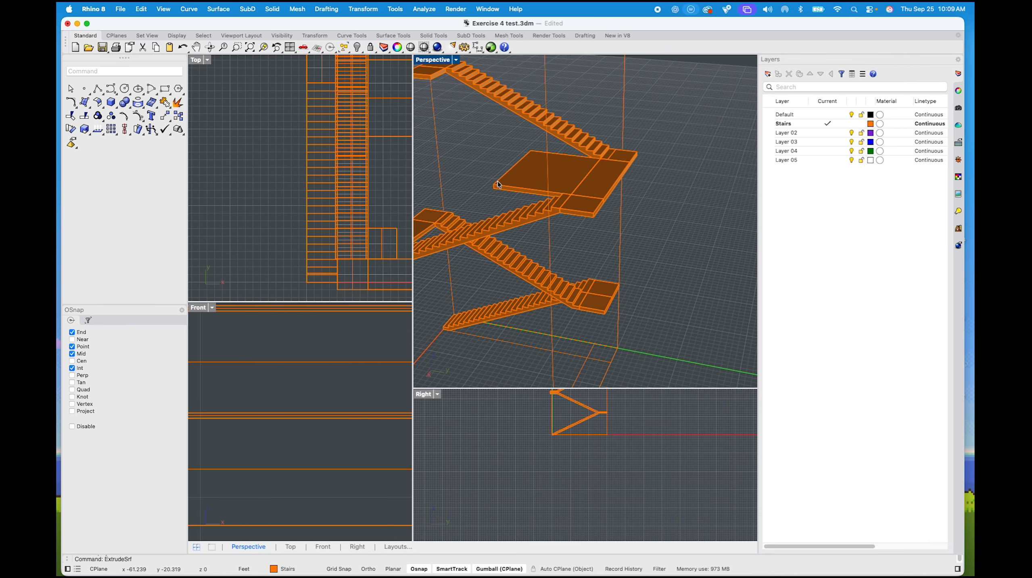
pyautogui.keyDown('shift'); pyautogui.moveTo(502, 194); pyautogui.dragTo(600, 152, button='right'); pyautogui.keyUp('shift')
pyautogui.moveTo(547, 194); pyautogui.dragTo(536, 234, button='right')
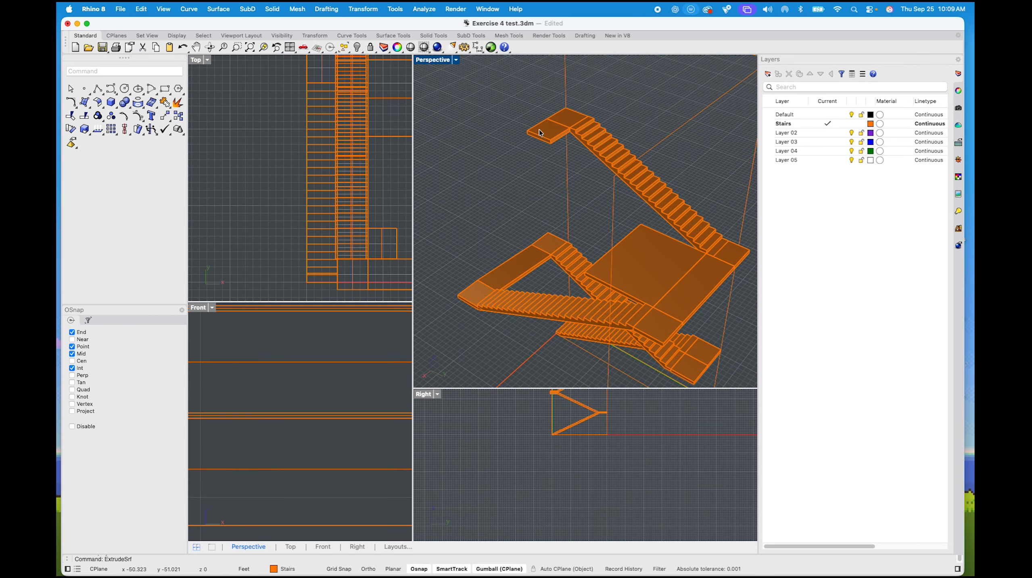
pyautogui.scroll(10, 540, 130)
pyautogui.click(581, 148)
pyautogui.rightClick(581, 149)
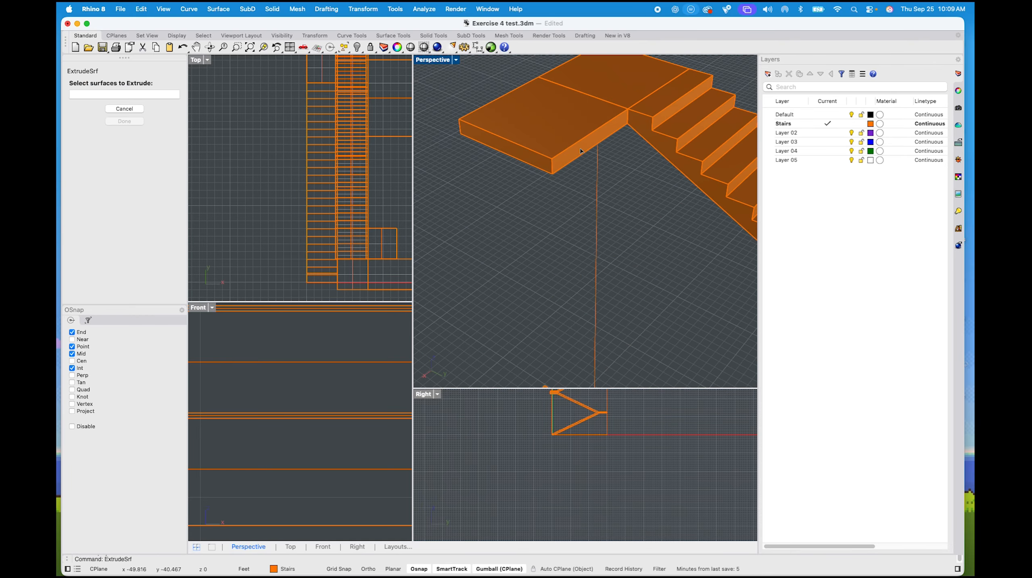
pyautogui.click(581, 151)
pyautogui.rightClick(581, 151)
pyautogui.scroll(-6, 590, 153)
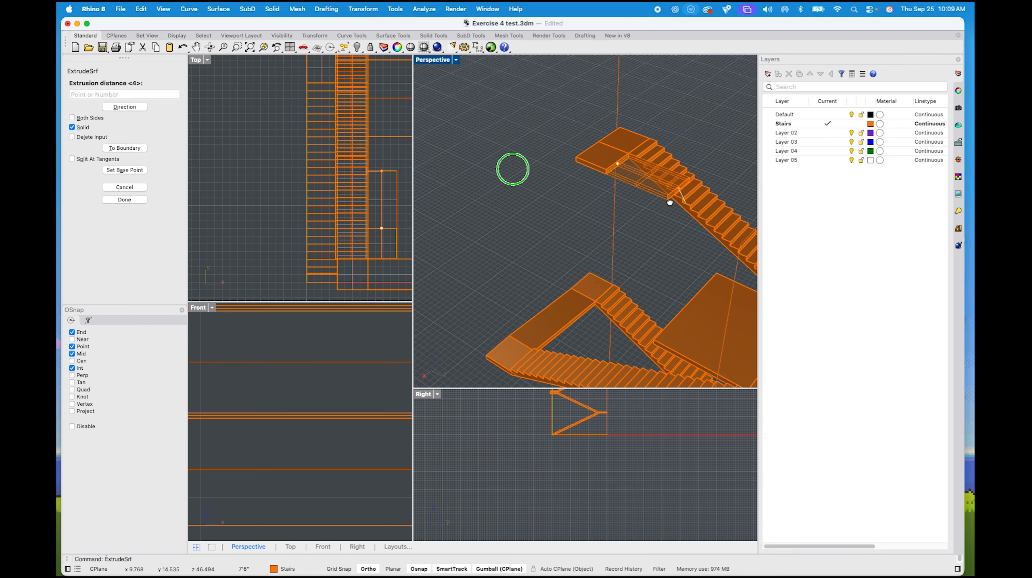
pyautogui.keyDown('shift'); pyautogui.moveTo(669, 202); pyautogui.dragTo(510, 176, button='right'); pyautogui.keyUp('shift')
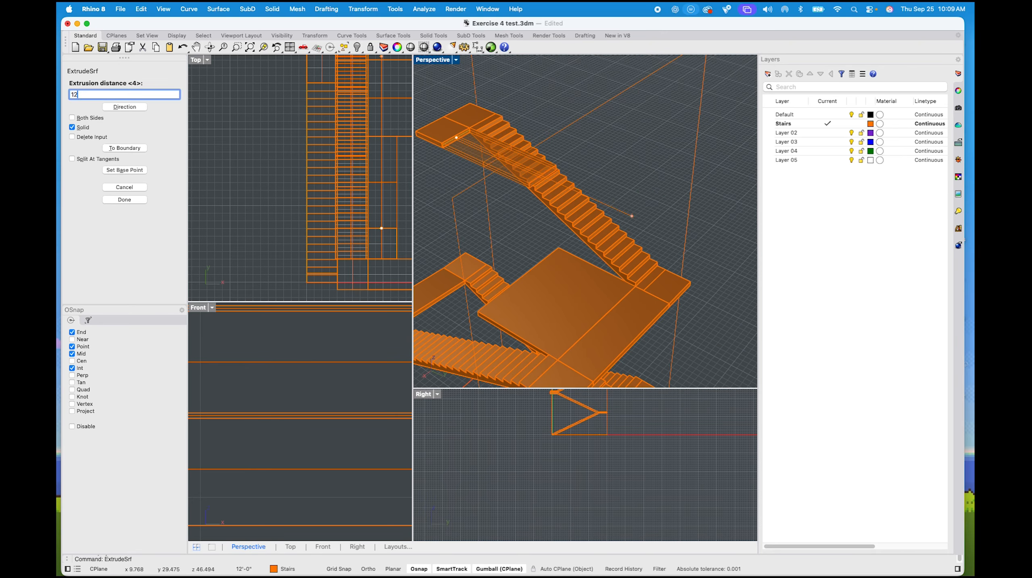
pyautogui.click(633, 216)
# Raise the far end face of the 12 ft slab by 12" with MoveFace to turn the slab into a ramp
pyautogui.scroll(6, 566, 175)
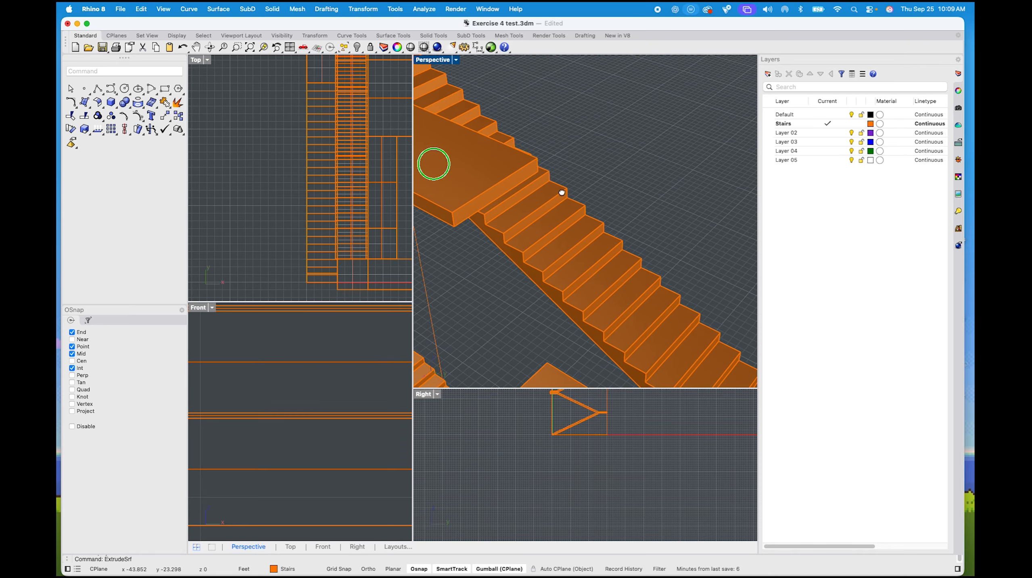
pyautogui.moveTo(561, 193); pyautogui.dragTo(602, 215, button='right')
pyautogui.click(592, 187)
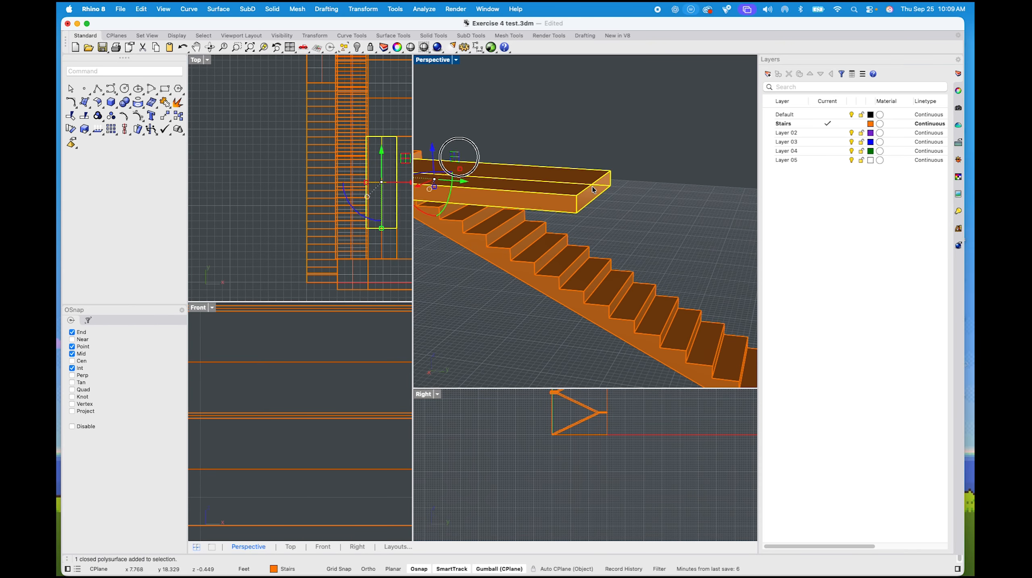
pyautogui.write('move')
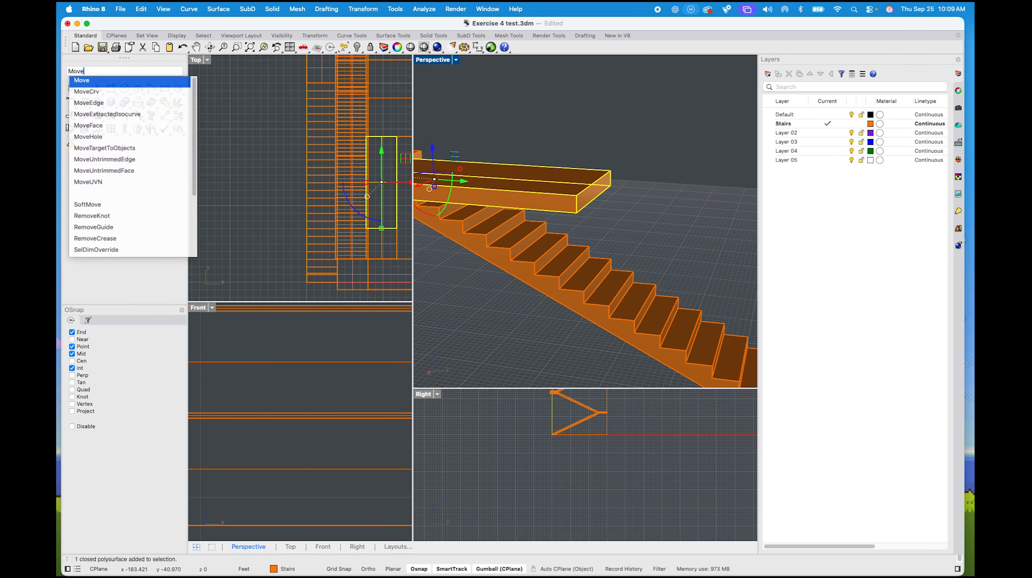
pyautogui.press('Down')
pyautogui.press('Down')
pyautogui.press('Down')
pyautogui.press('Down')
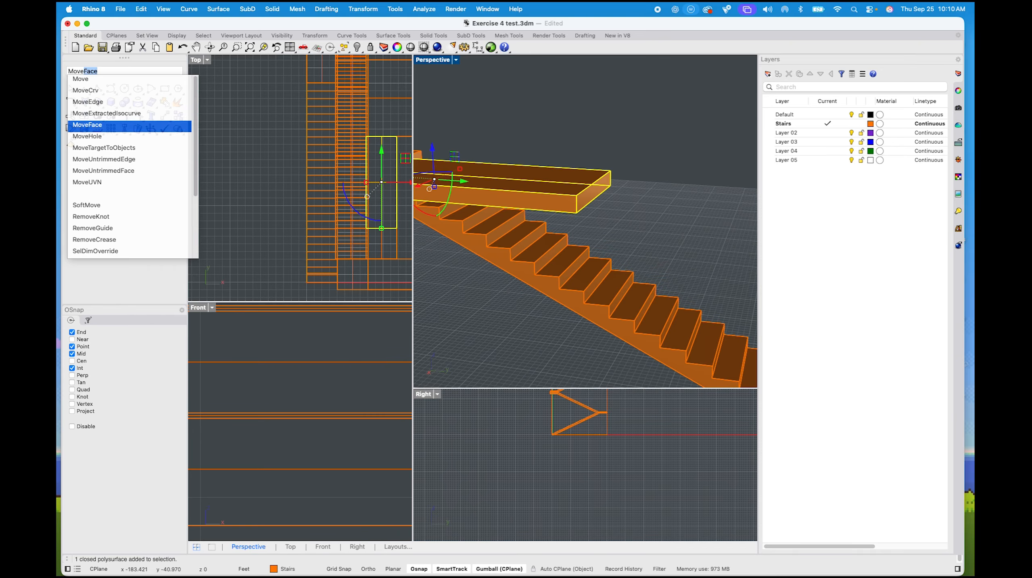
pyautogui.press('Return')
pyautogui.click(606, 192)
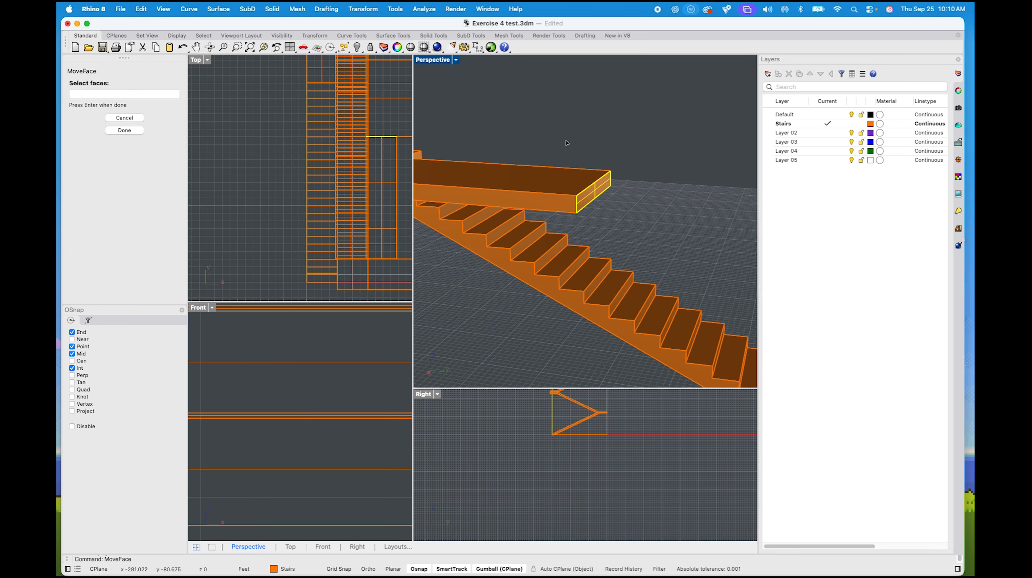
pyautogui.scroll(5, 574, 395)
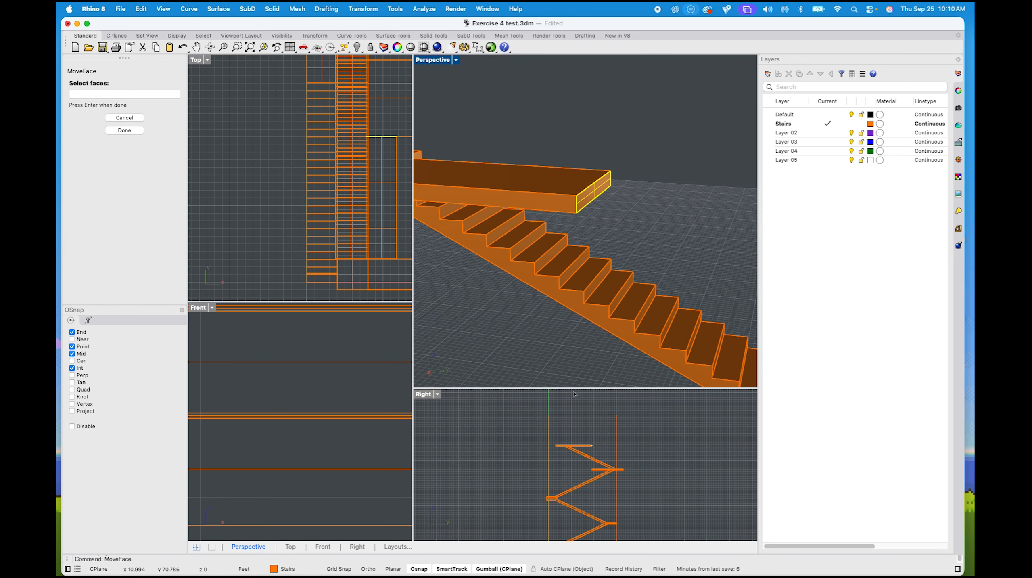
pyautogui.scroll(5, 598, 445)
pyautogui.press('Return')
pyautogui.click(614, 464)
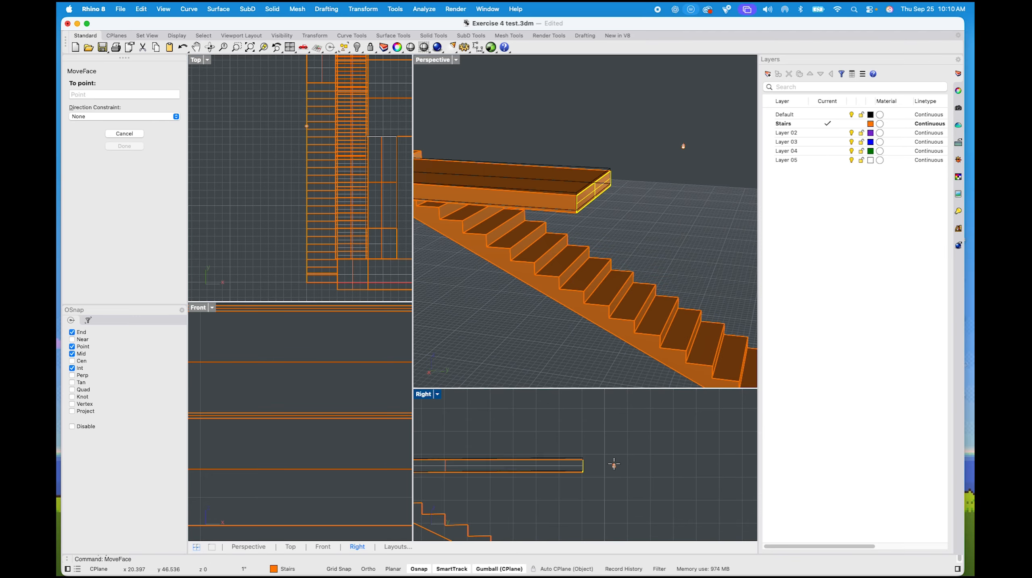
pyautogui.write('12"')
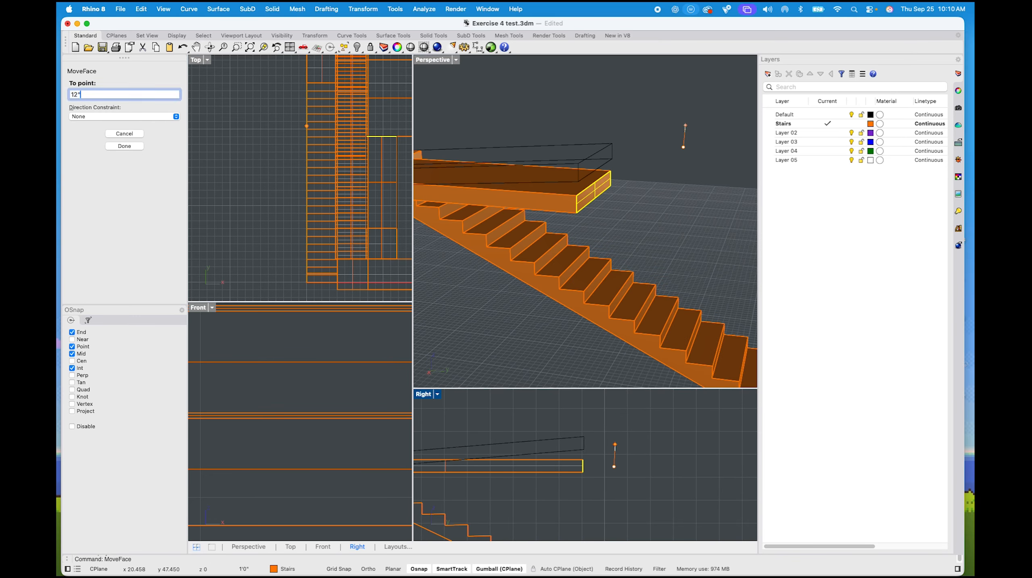
pyautogui.press('Return')
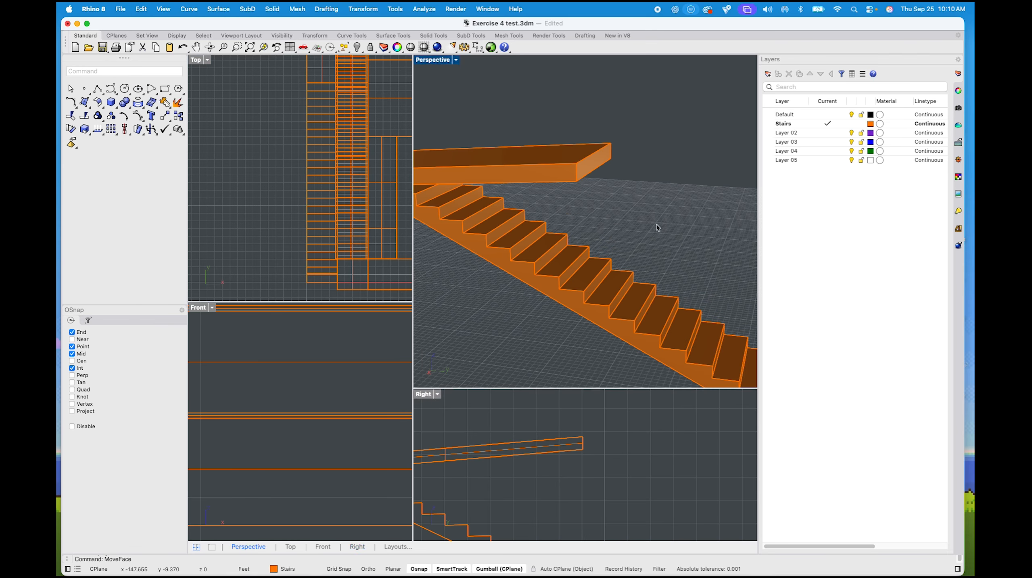
# Extrude the raised end face of the ramp by 4 ft with ExtrudeSrf to form a level landing
pyautogui.click(594, 158)
pyautogui.write('extrude')
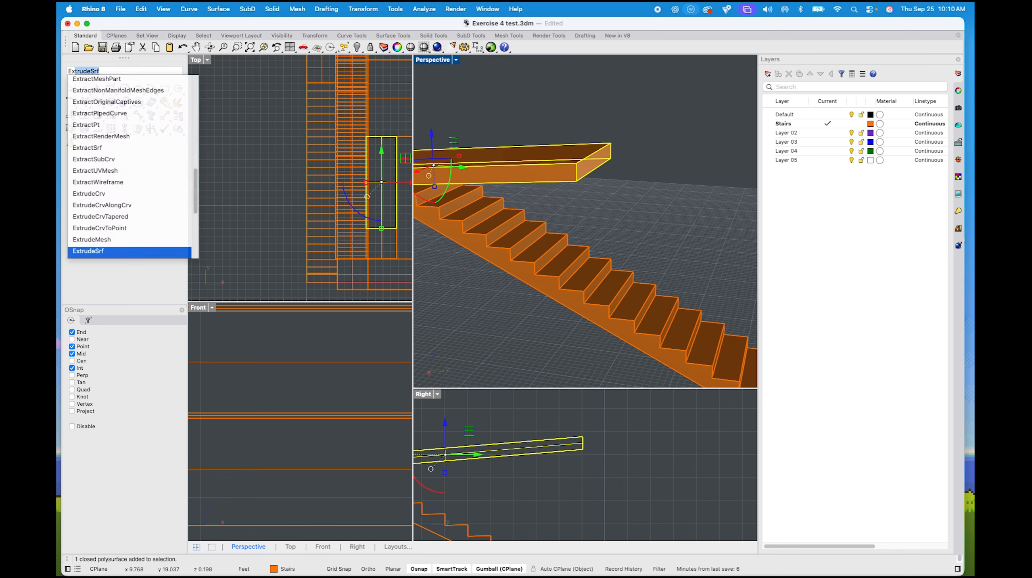
pyautogui.press('Down')
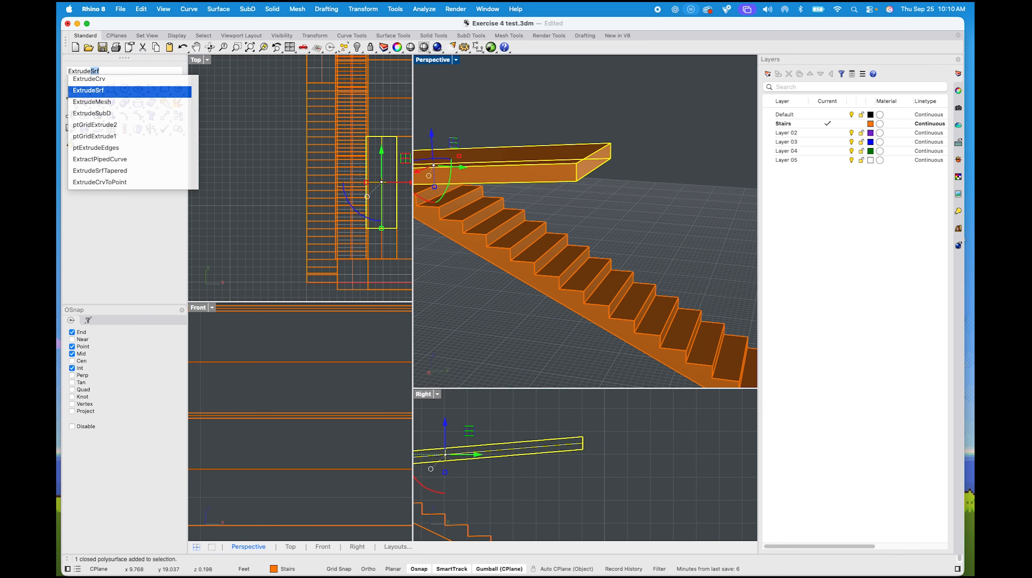
pyautogui.press('Return')
pyautogui.click(599, 160)
pyautogui.press('Return')
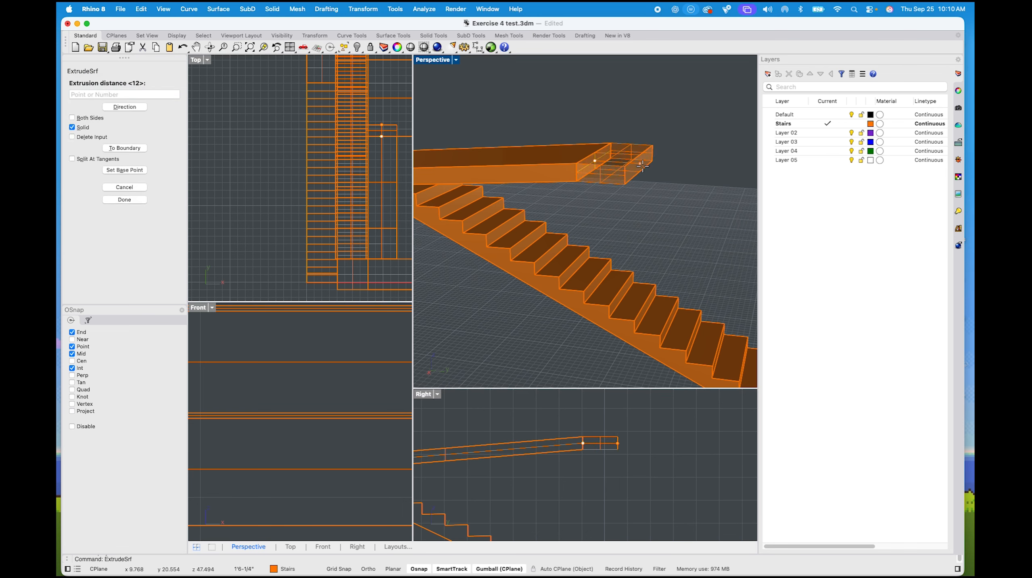
pyautogui.write('4')
pyautogui.press('Return')
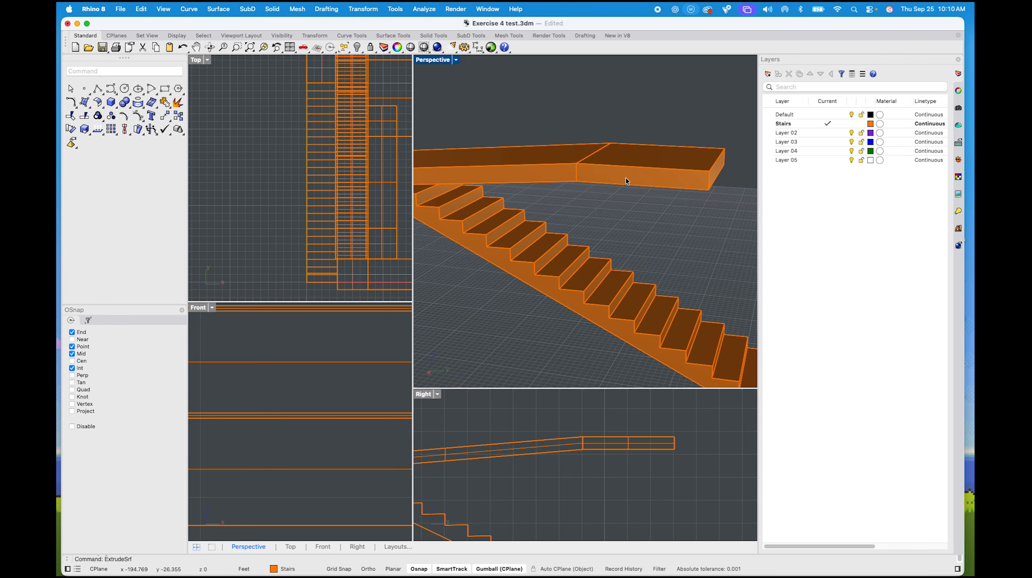
# Examine the ramp's slope, its junction with the upper landings, and the layout of the whole staircase from several angles
pyautogui.scroll(-6, 623, 184)
pyautogui.moveTo(628, 191); pyautogui.dragTo(603, 204, button='right')
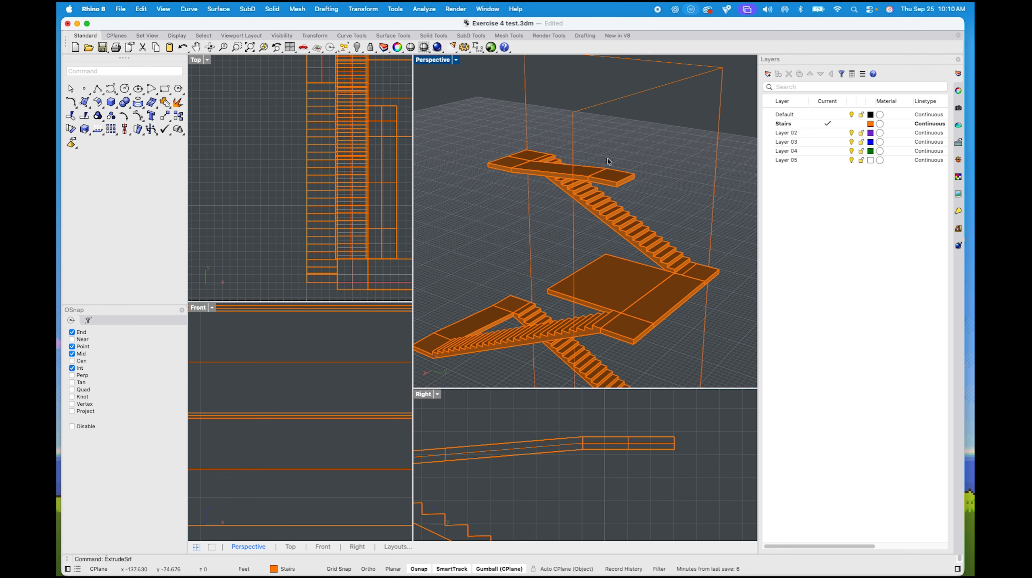
pyautogui.scroll(2, 622, 182)
pyautogui.moveTo(622, 182); pyautogui.dragTo(639, 149, button='right')
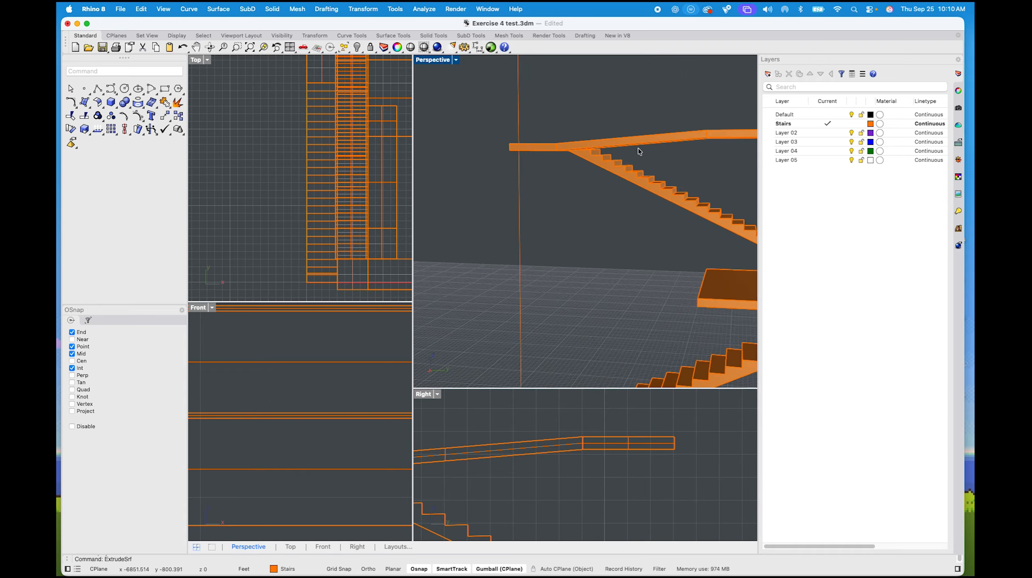
pyautogui.scroll(2, 639, 149)
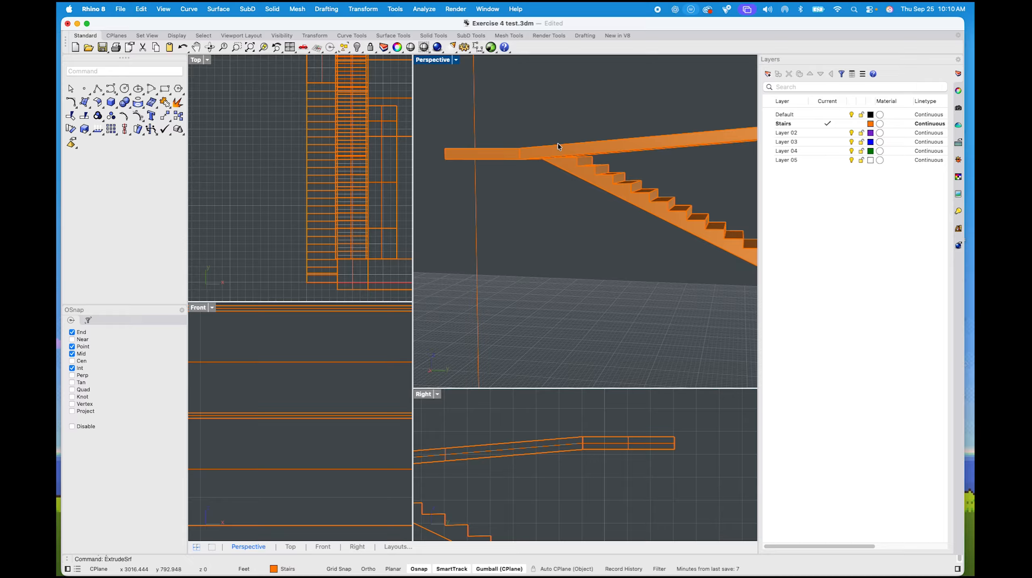
pyautogui.scroll(-5, 550, 169)
pyautogui.moveTo(520, 181); pyautogui.dragTo(538, 279, button='right')
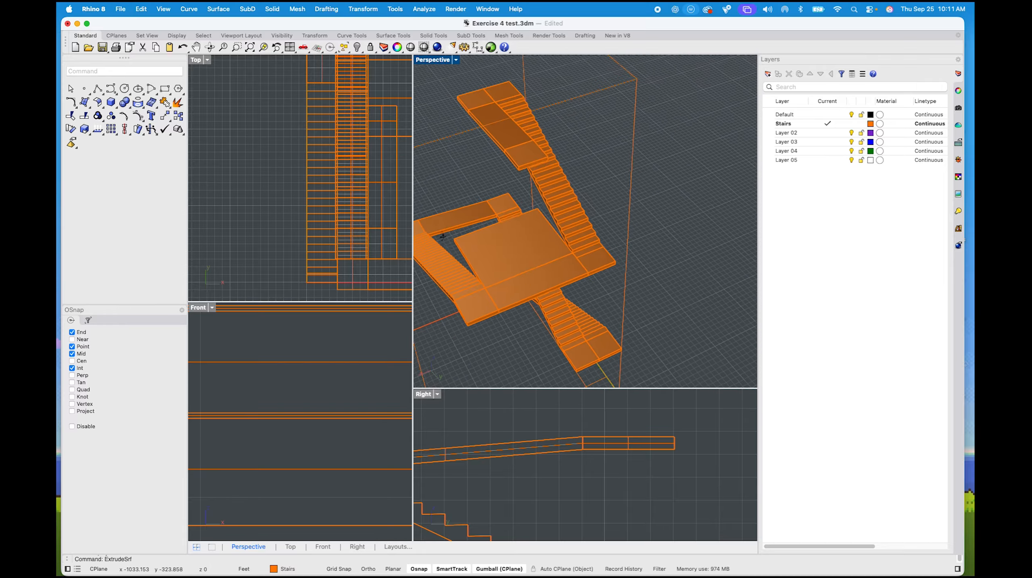
pyautogui.keyDown('shift'); pyautogui.moveTo(510, 207); pyautogui.dragTo(560, 214, button='right'); pyautogui.keyUp('shift')
pyautogui.scroll(3, 606, 164)
pyautogui.keyDown('shift'); pyautogui.moveTo(606, 163); pyautogui.dragTo(646, 102, button='right'); pyautogui.keyUp('shift')
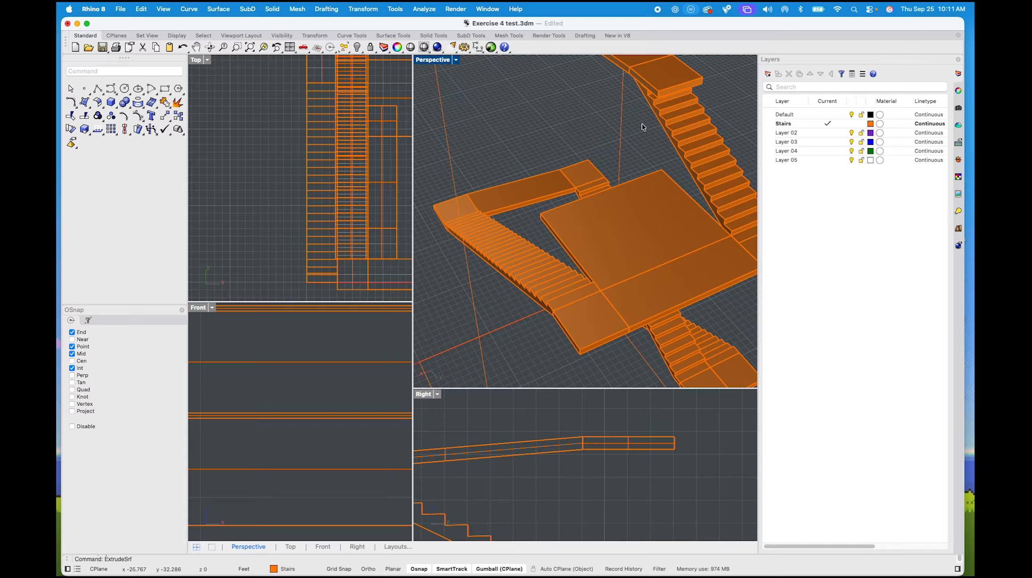
pyautogui.scroll(-9, 586, 172)
pyautogui.keyDown('shift'); pyautogui.moveTo(591, 184); pyautogui.dragTo(548, 161, button='right'); pyautogui.keyUp('shift')
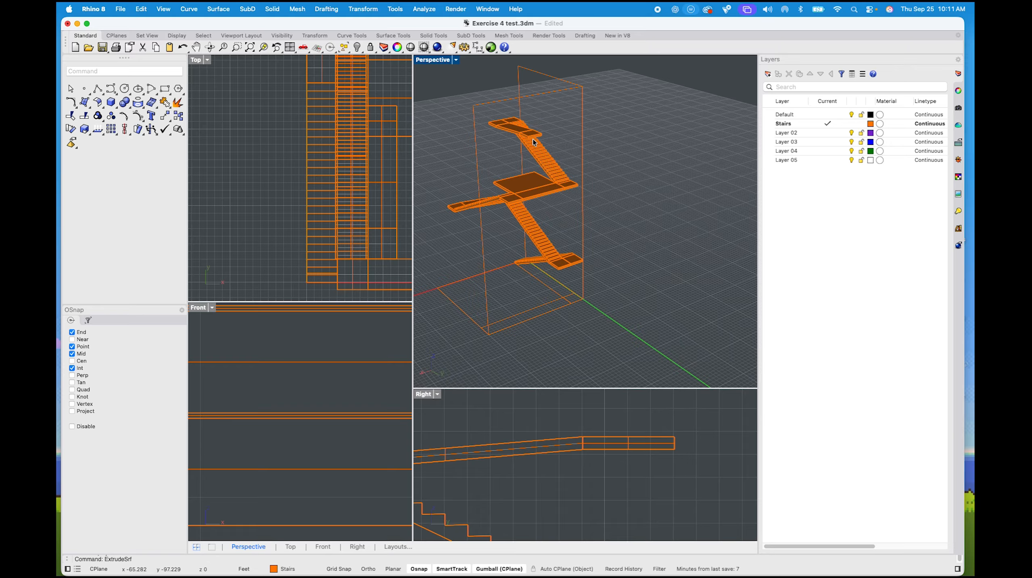
# Maximize the Perspective viewport and frame the lowest flight of the staircase from its open front corner
pyautogui.scroll(3, 534, 141)
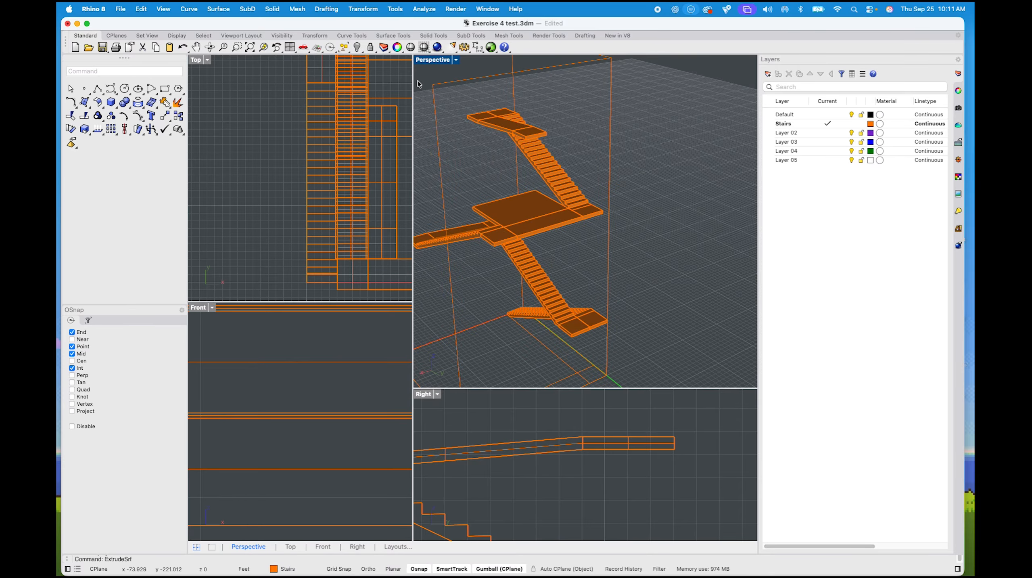
pyautogui.doubleClick(433, 60)
pyautogui.moveTo(415, 221); pyautogui.dragTo(421, 263, button='right')
pyautogui.scroll(5, 468, 295)
pyautogui.keyDown('shift'); pyautogui.moveTo(469, 295); pyautogui.dragTo(500, 346, button='right'); pyautogui.keyUp('shift')
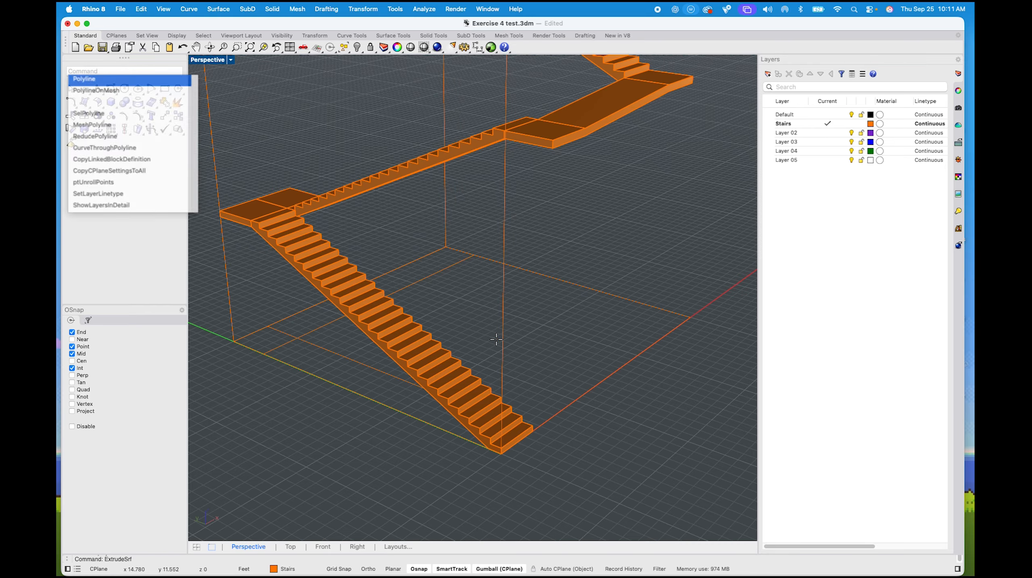
pyautogui.press('Return')
pyautogui.scroll(6, 468, 446)
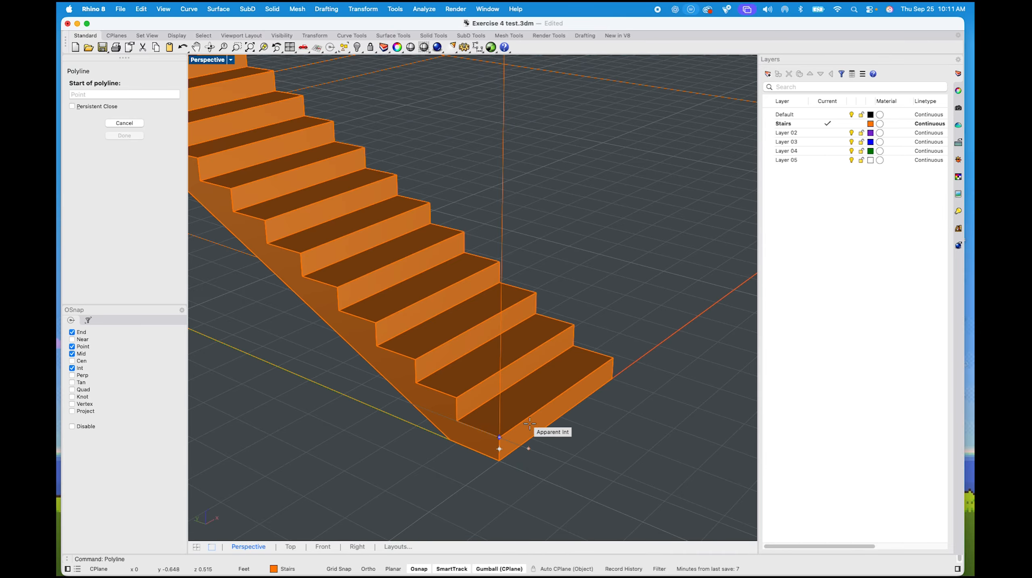
pyautogui.press('Escape')
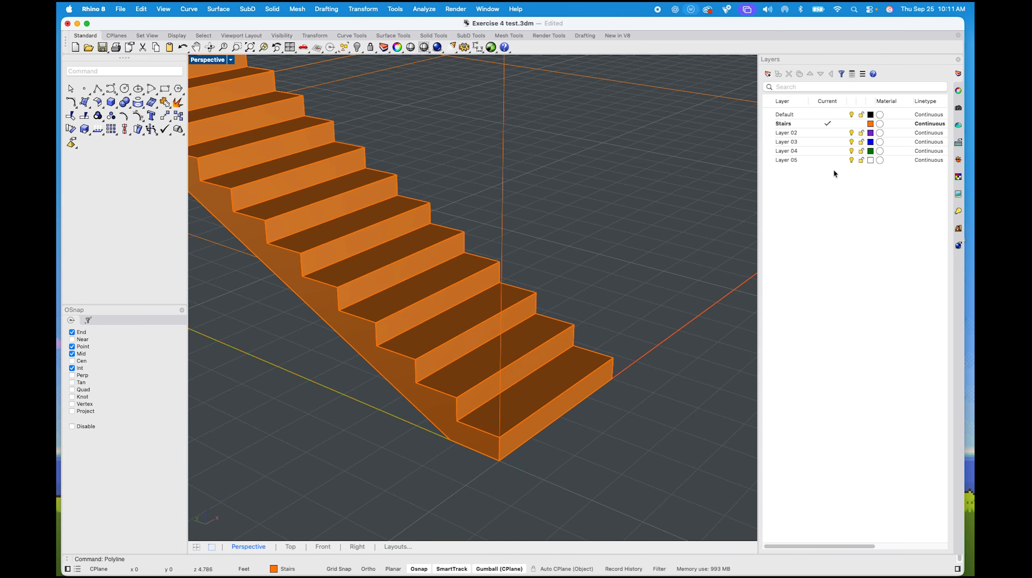
# Make Layer 02 current and draw a polyline from the bottom step's upper outer corner to the matching corner of the flight's top step
pyautogui.click(825, 133)
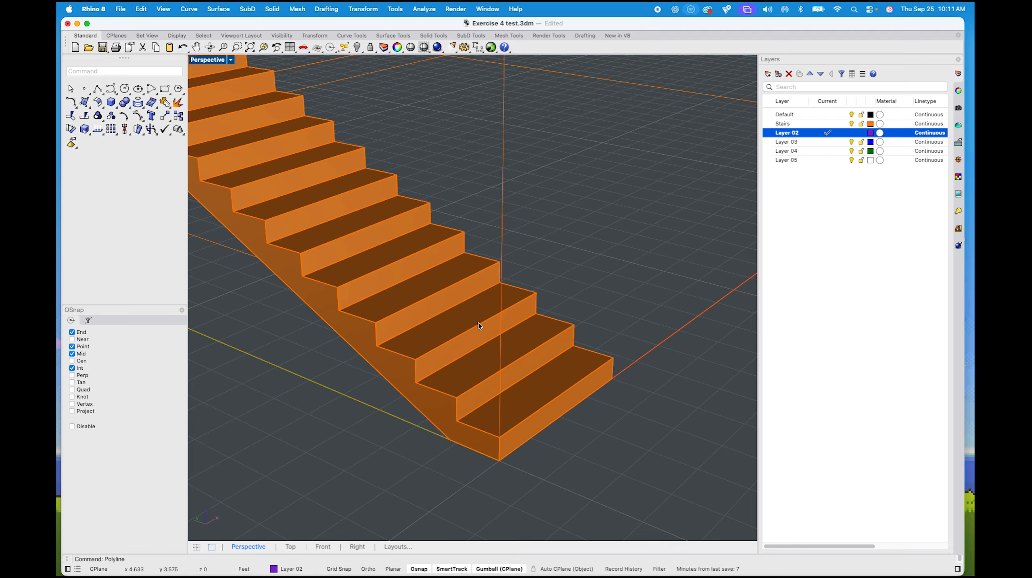
pyautogui.click(847, 230)
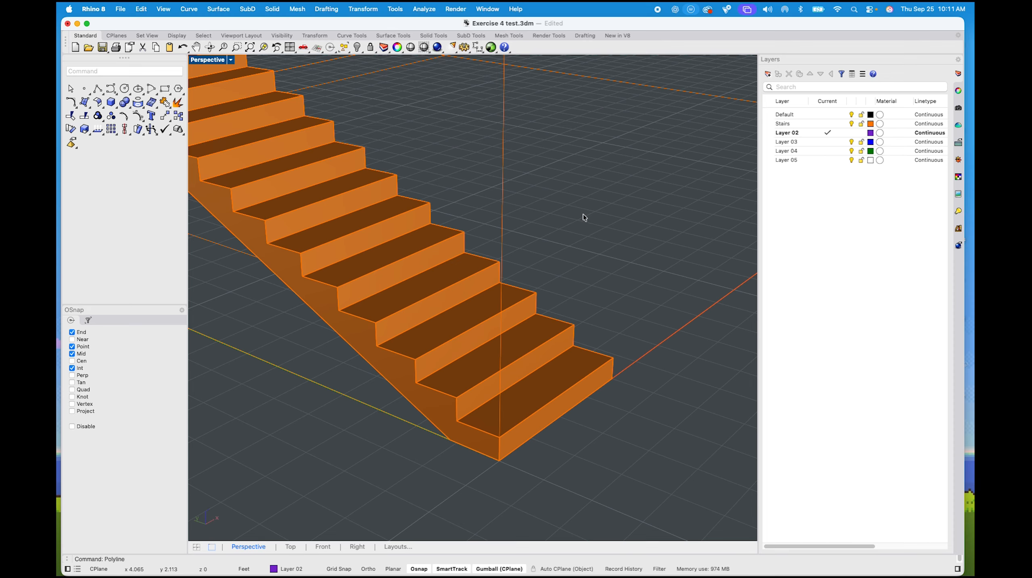
pyautogui.write('olyline')
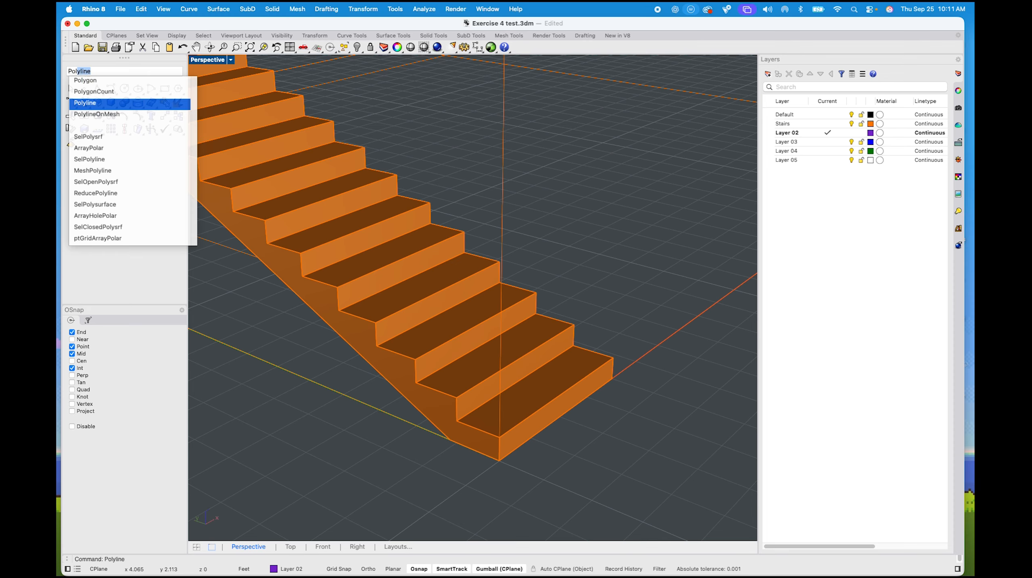
pyautogui.press('Return')
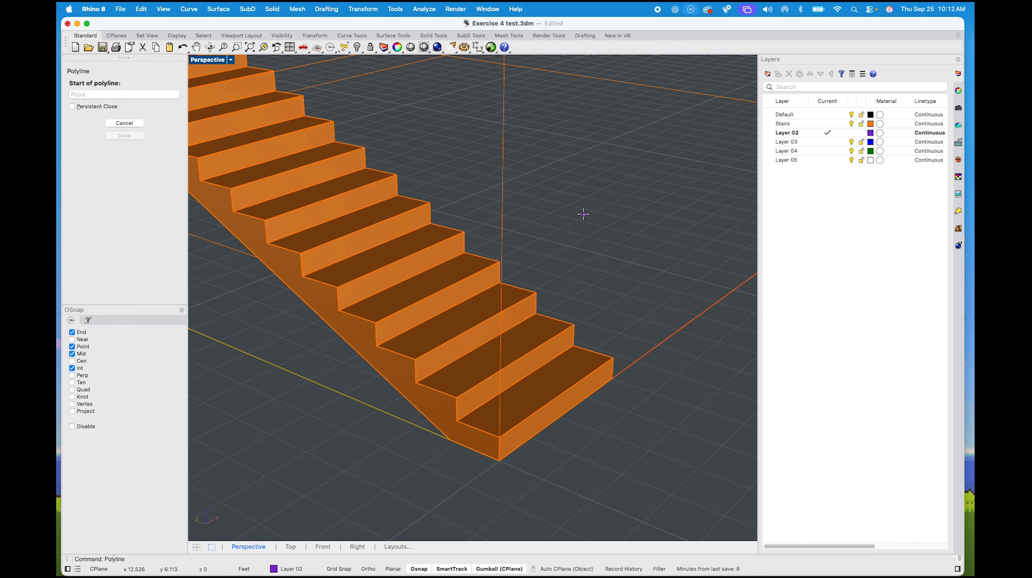
pyautogui.click(498, 436)
pyautogui.scroll(-5, 498, 429)
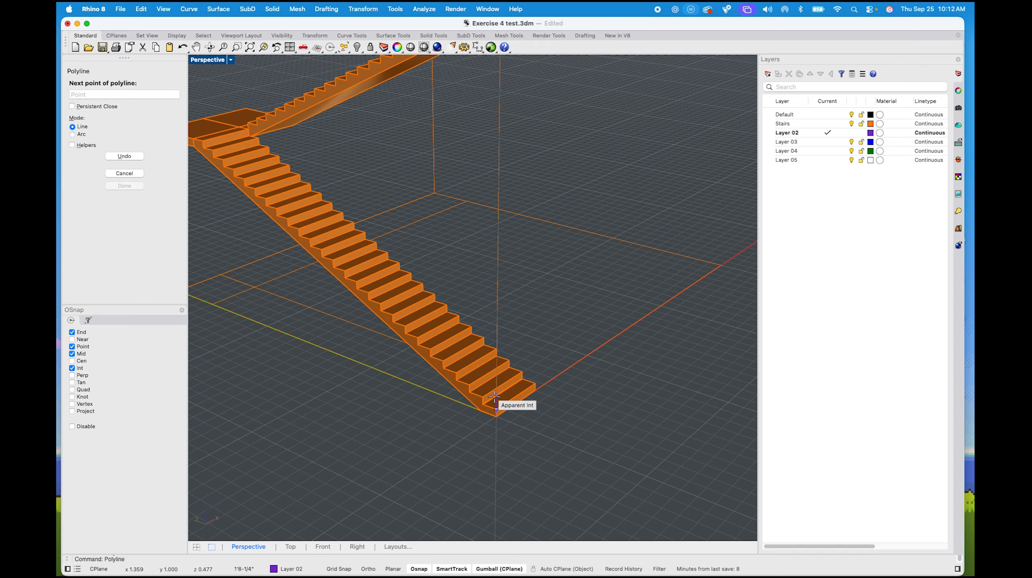
pyautogui.scroll(-2, 497, 354)
pyautogui.scroll(5, 343, 269)
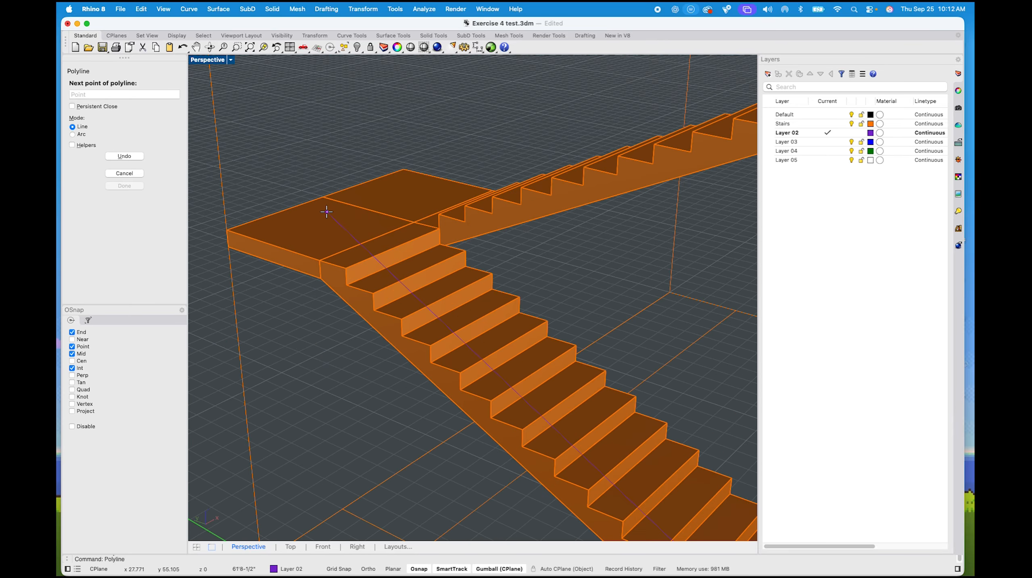
pyautogui.click(344, 267)
# Continue the polyline along the first landing's upper outer edge, through its two far corners, to the seam just before the second flight
pyautogui.scroll(4, 277, 258)
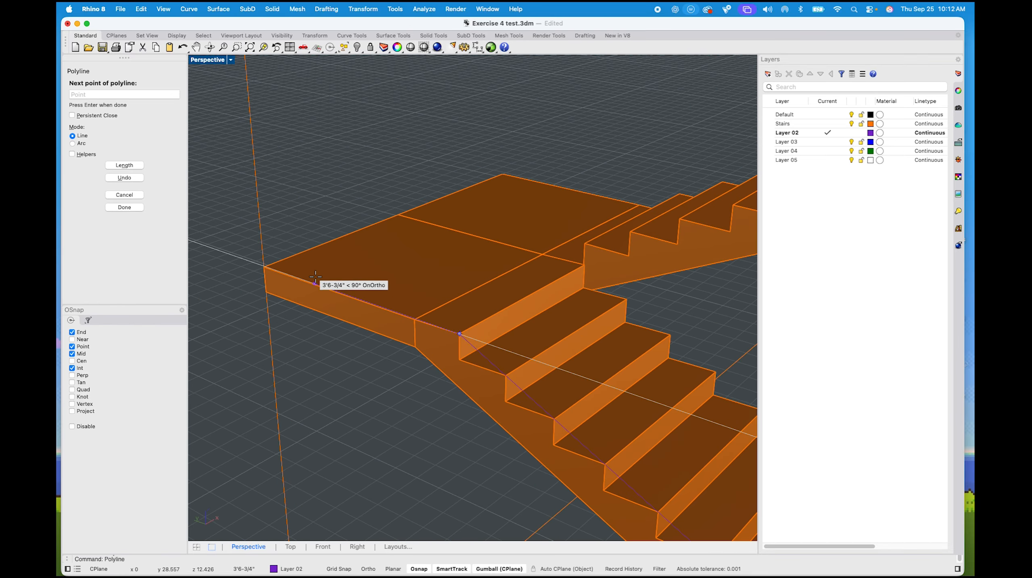
pyautogui.click(267, 263)
pyautogui.click(503, 174)
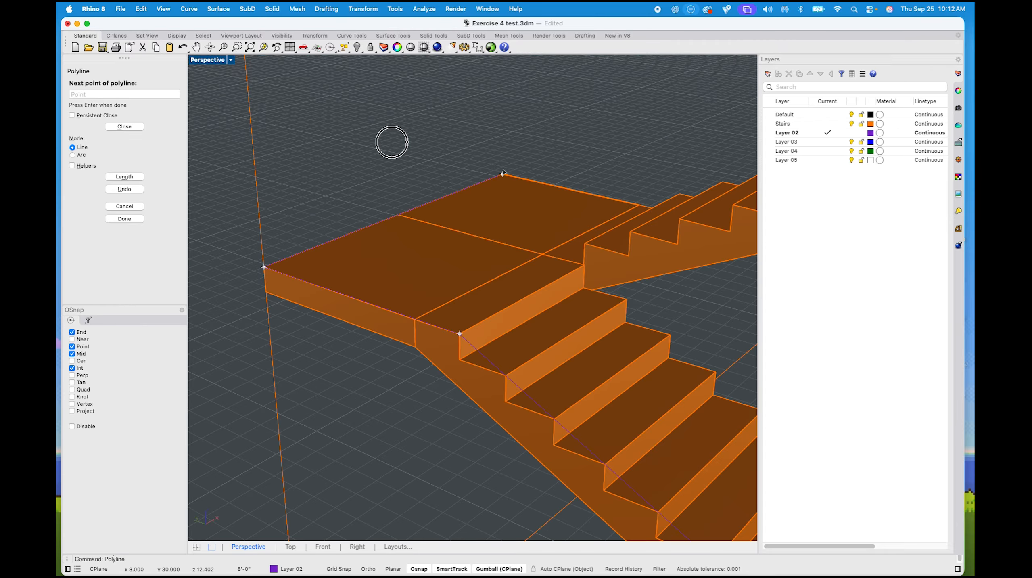
pyautogui.keyDown('shift'); pyautogui.moveTo(607, 215); pyautogui.dragTo(937, 219, button='right'); pyautogui.keyUp('shift')
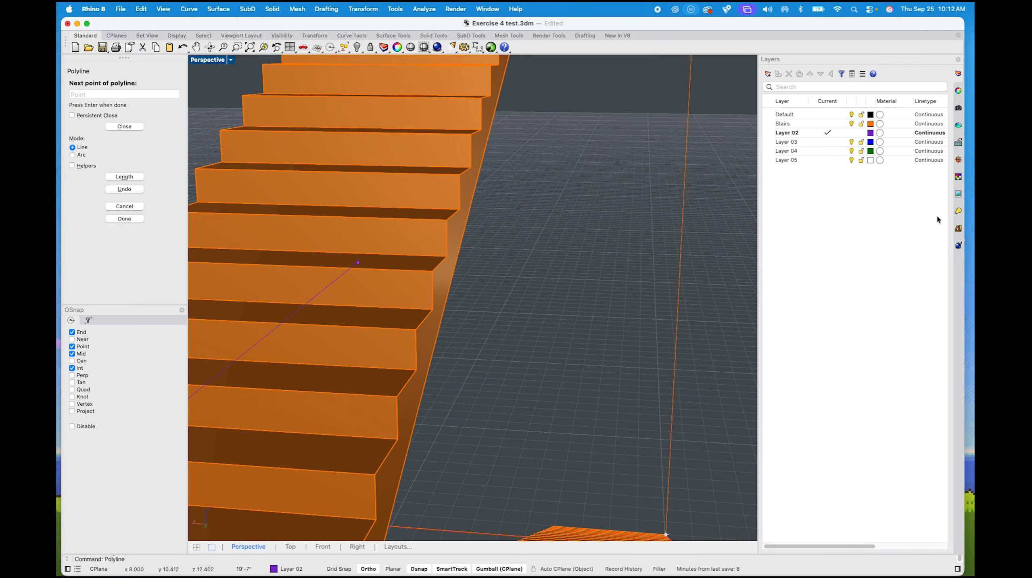
pyautogui.keyDown('shift'); pyautogui.moveTo(659, 196); pyautogui.dragTo(953, 259, button='right'); pyautogui.keyUp('shift')
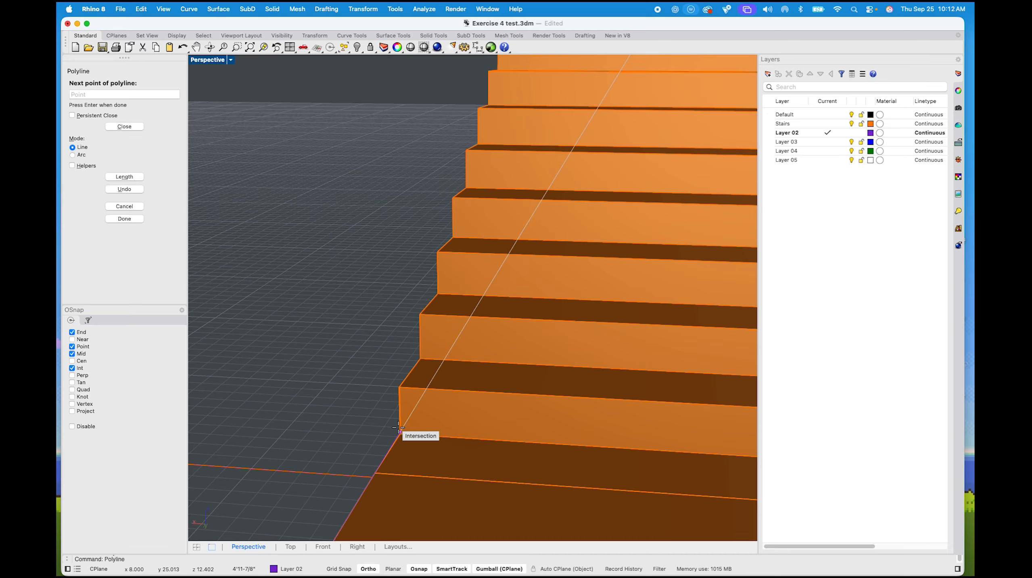
pyautogui.click(375, 472)
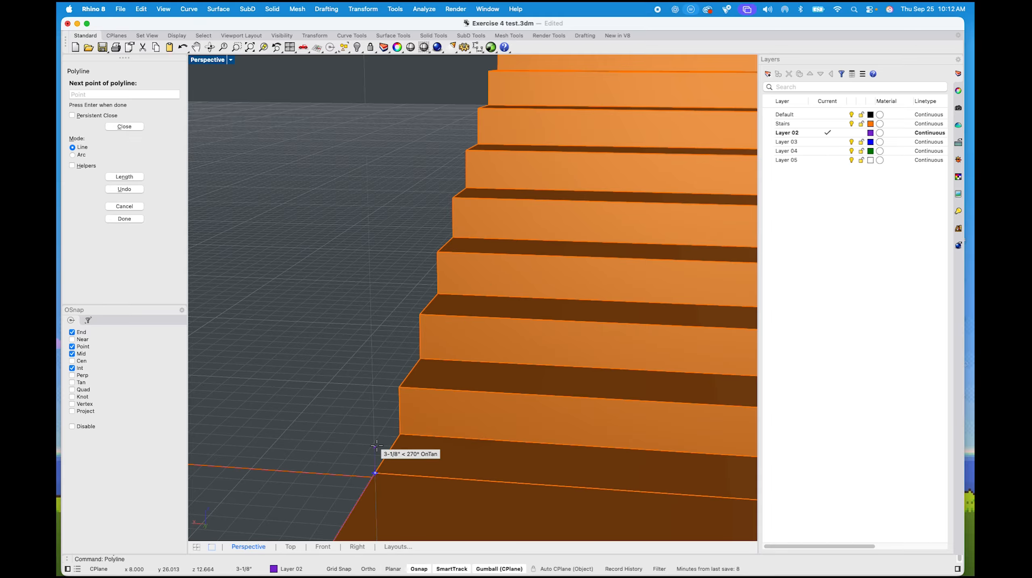
# Continue the polyline up the lower flight's inner edge to its top step and onto the landing's inner corner
pyautogui.scroll(-5, 403, 360)
pyautogui.scroll(-5, 402, 360)
pyautogui.moveTo(325, 393); pyautogui.dragTo(553, 276, button='right')
pyautogui.scroll(3, 642, 242)
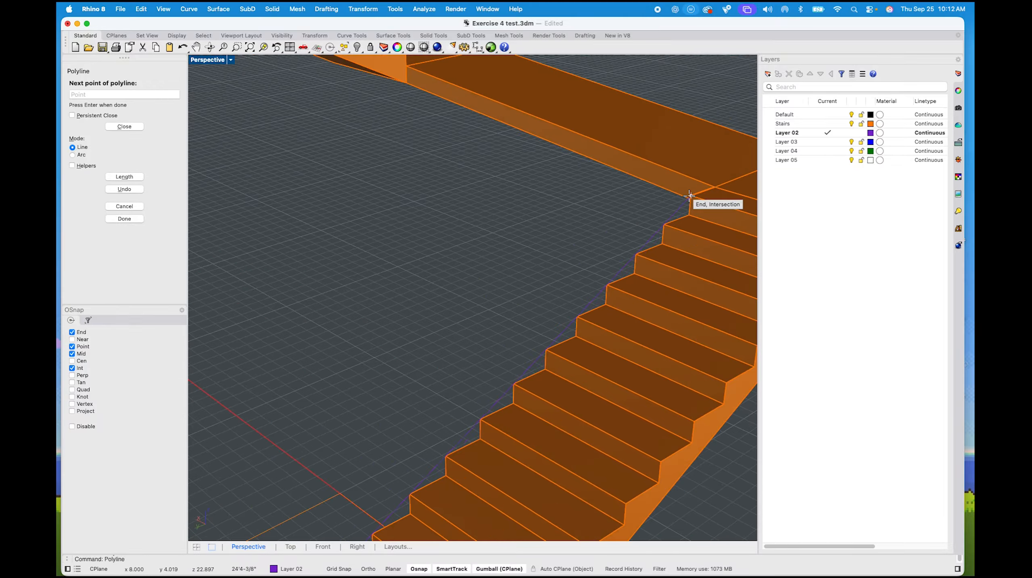
pyautogui.keyDown('shift'); pyautogui.moveTo(486, 230); pyautogui.dragTo(412, 277, button='right'); pyautogui.keyUp('shift')
pyautogui.scroll(2, 653, 229)
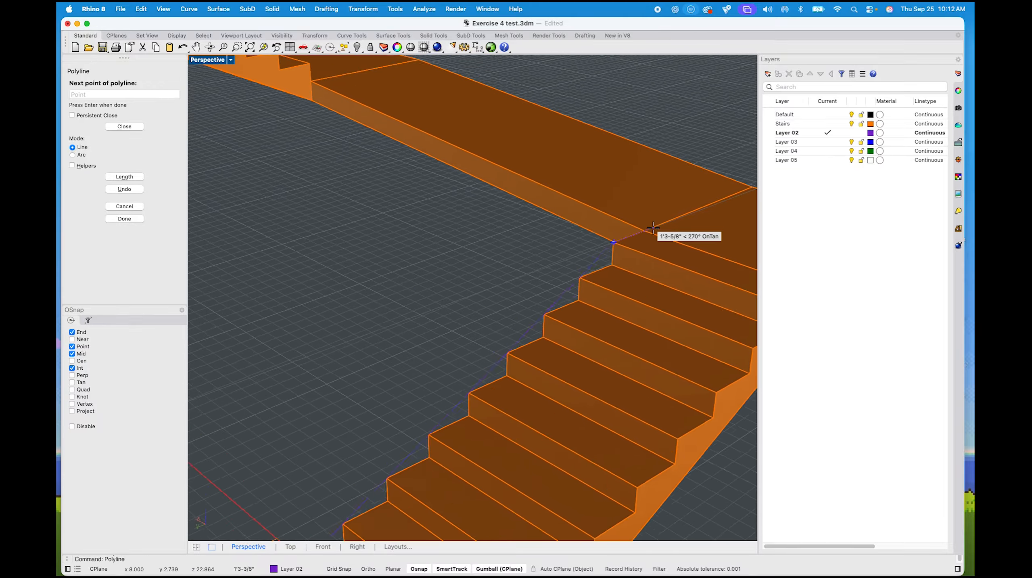
pyautogui.click(645, 231)
# Extend the polyline along the landing's inner edge to the foot of the middle flight and up its first riser
pyautogui.keyDown('shift'); pyautogui.moveTo(497, 290); pyautogui.dragTo(542, 337, button='right'); pyautogui.keyUp('shift')
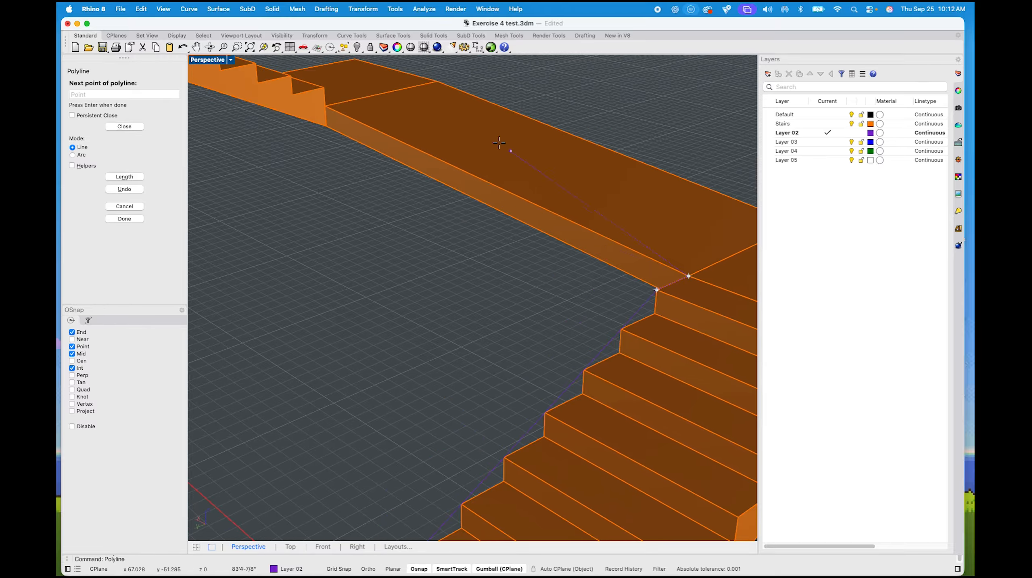
pyautogui.click(325, 107)
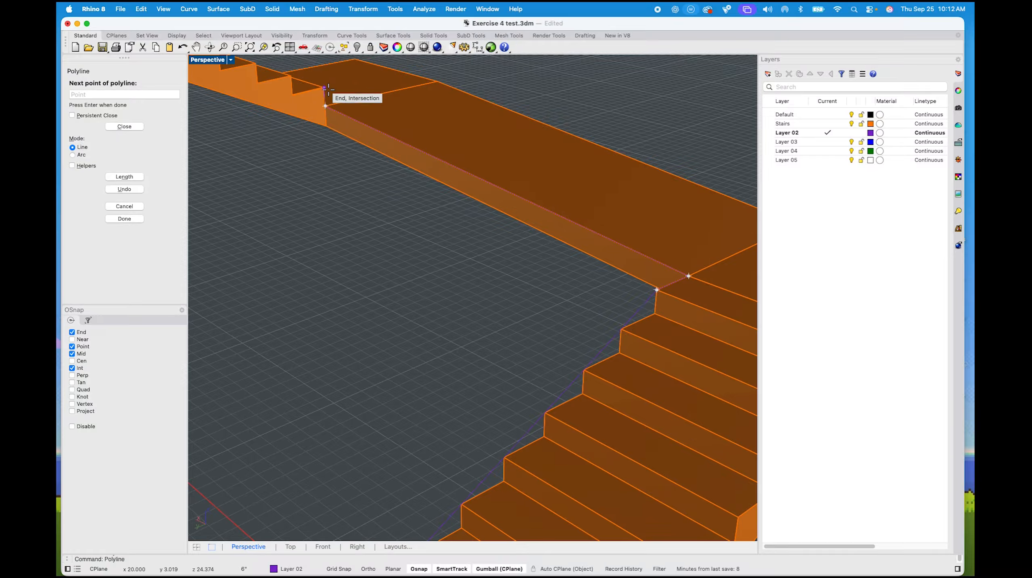
pyautogui.click(325, 86)
# Extend the polyline up the middle flight's inner edge to its top corner at the large landing
pyautogui.scroll(-2, 497, 210)
pyautogui.keyDown('shift'); pyautogui.moveTo(497, 210); pyautogui.dragTo(569, 295, button='right'); pyautogui.keyUp('shift')
pyautogui.scroll(-5, 424, 251)
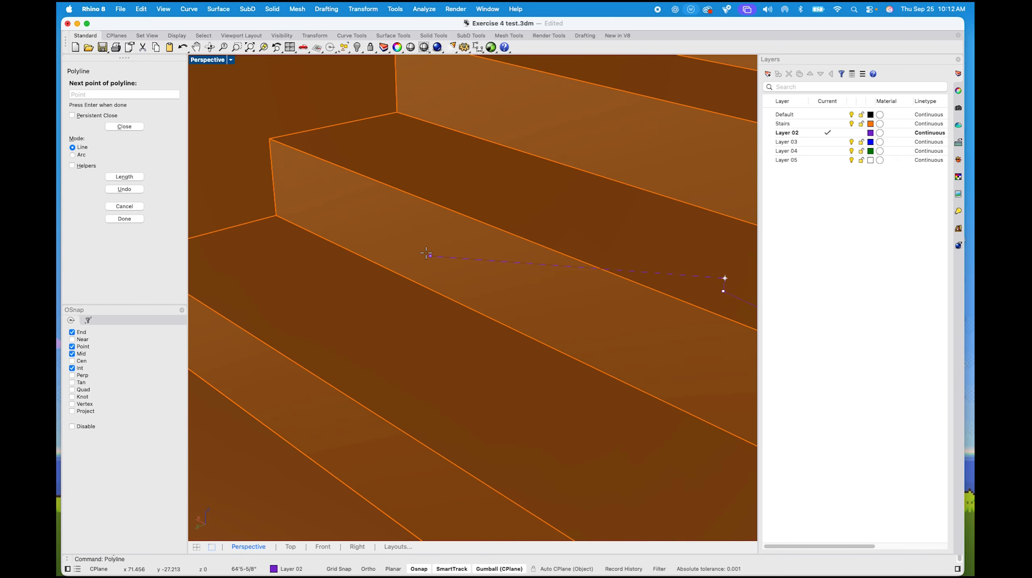
pyautogui.moveTo(459, 227); pyautogui.dragTo(194, 237, button='right')
pyautogui.moveTo(516, 278)
pyautogui.mouseDown(button='right')
pyautogui.moveTo(341, 295)
pyautogui.moveTo(570, 284)
pyautogui.mouseUp(button='right')
pyautogui.scroll(5, 538, 275)
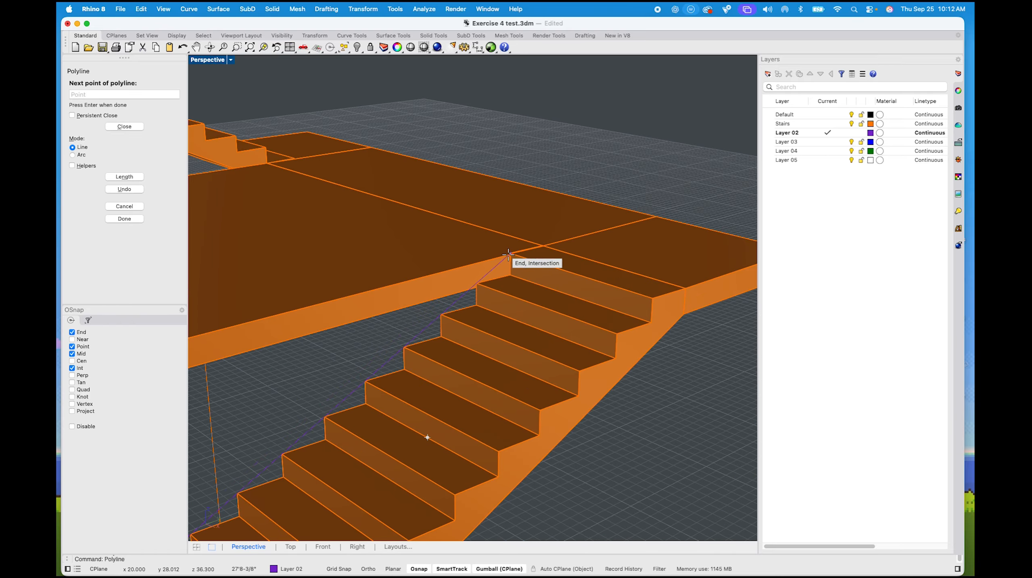
pyautogui.click(507, 254)
# Trace the polyline around the large landing's free corners to the upper flight and up its first riser
pyautogui.scroll(-3, 508, 254)
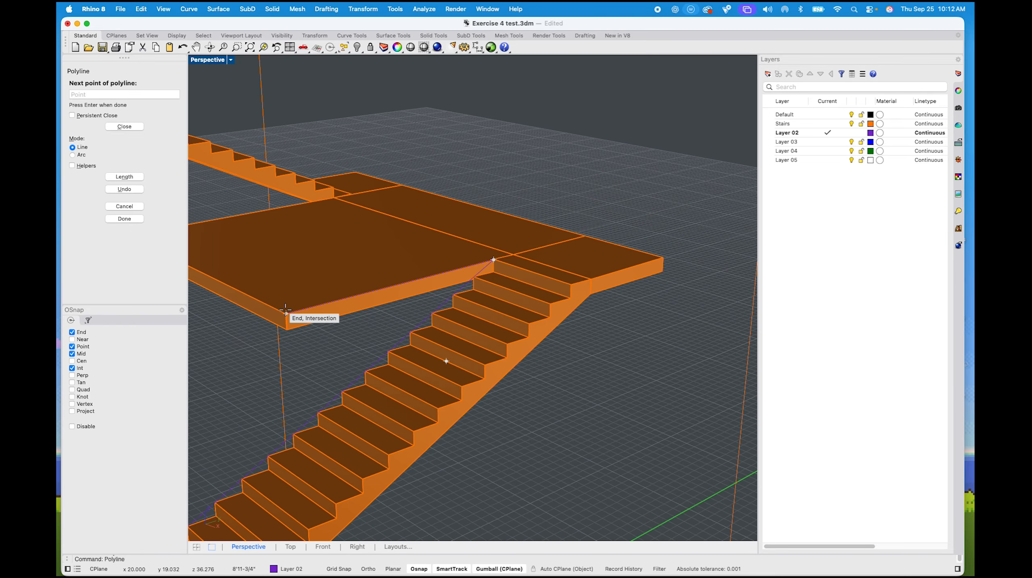
pyautogui.keyDown('shift'); pyautogui.moveTo(285, 287); pyautogui.dragTo(518, 334, button='right'); pyautogui.keyUp('shift')
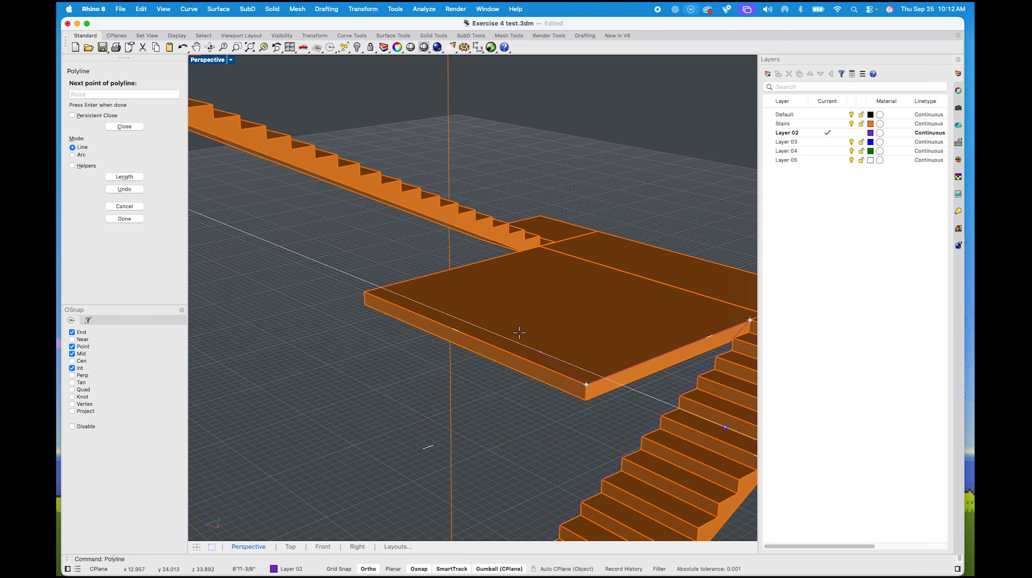
pyautogui.click(365, 291)
pyautogui.scroll(3, 540, 245)
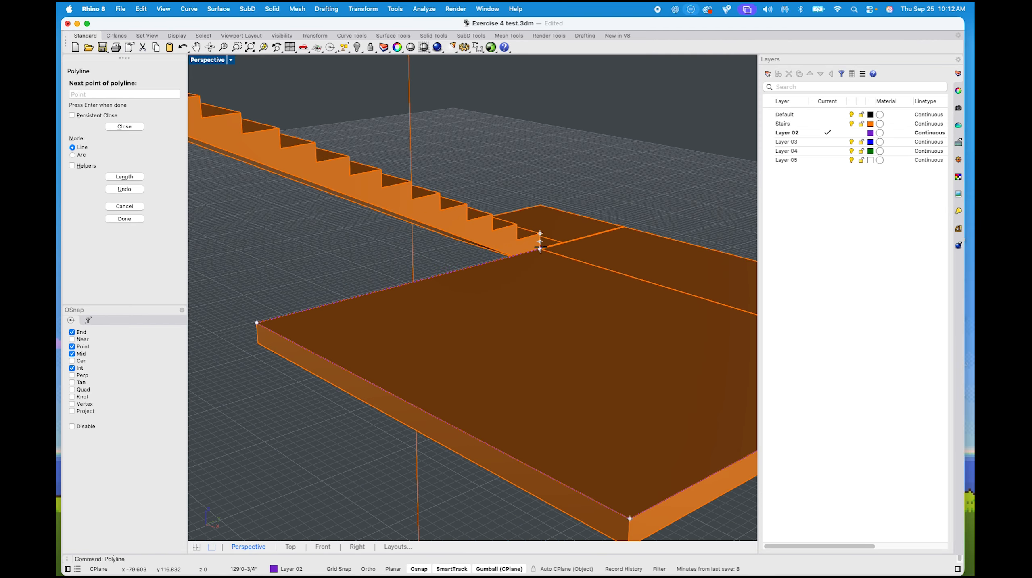
pyautogui.click(541, 232)
# Extend the polyline up the upper flight's inner edge to its top step and onto the top landing's inner corner
pyautogui.scroll(-6, 463, 185)
pyautogui.keyDown('shift'); pyautogui.moveTo(429, 157); pyautogui.dragTo(313, 283, button='right'); pyautogui.keyUp('shift')
pyautogui.keyDown('shift'); pyautogui.moveTo(532, 264); pyautogui.dragTo(441, 274, button='right'); pyautogui.keyUp('shift')
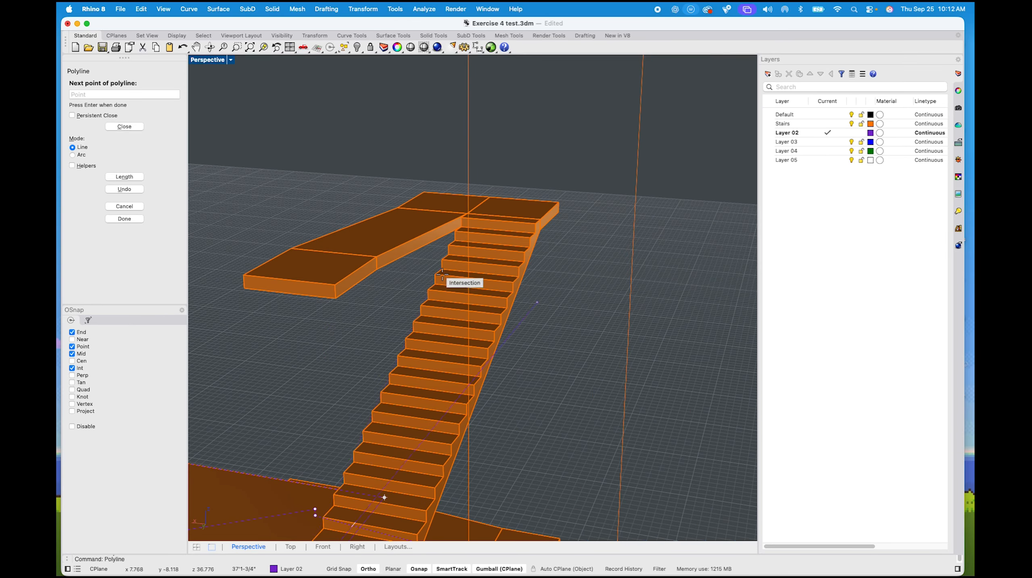
pyautogui.scroll(6, 456, 225)
pyautogui.scroll(5, 456, 225)
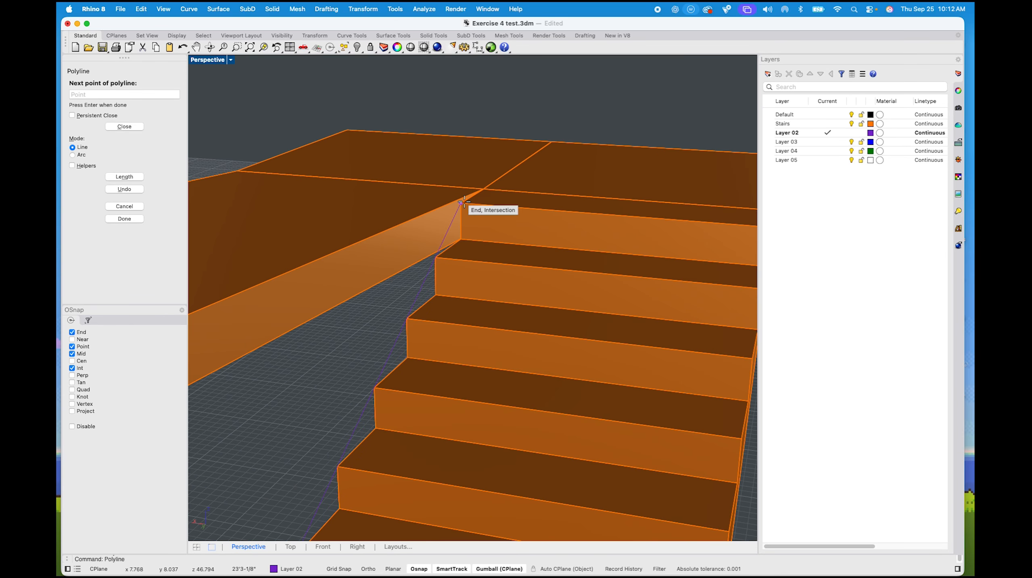
pyautogui.click(461, 203)
pyautogui.click(474, 193)
# Trace the polyline around the top landing through its inner edge, end corners and back edge to the outer corner beside the stairs
pyautogui.scroll(-5, 465, 198)
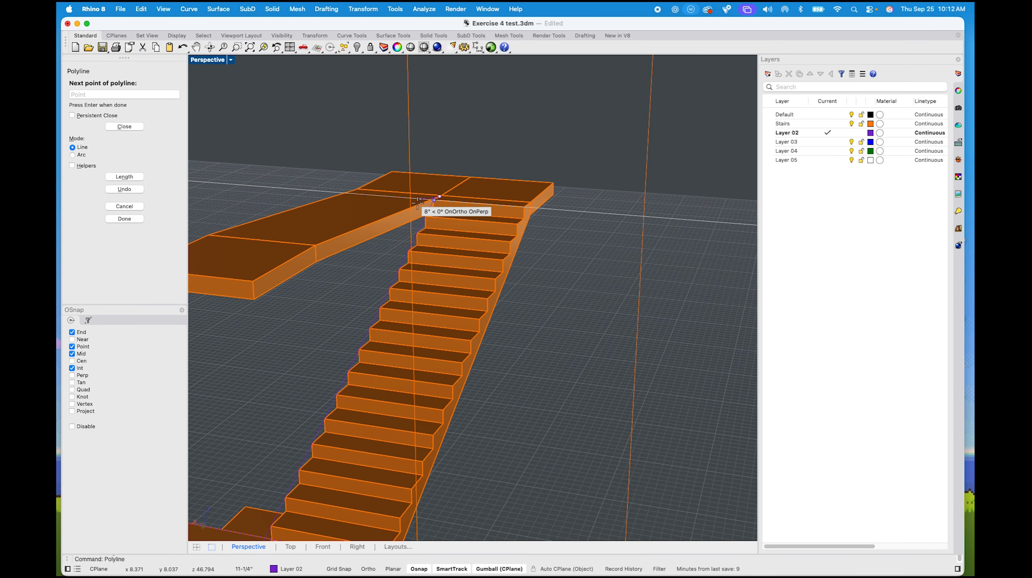
pyautogui.click(316, 245)
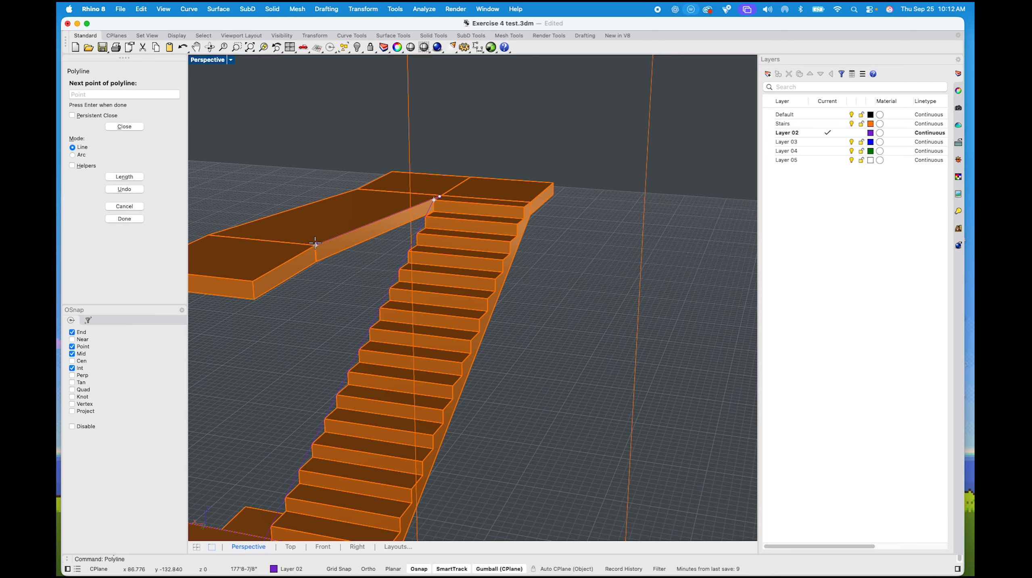
pyautogui.click(253, 281)
pyautogui.moveTo(204, 233); pyautogui.dragTo(323, 232, button='right')
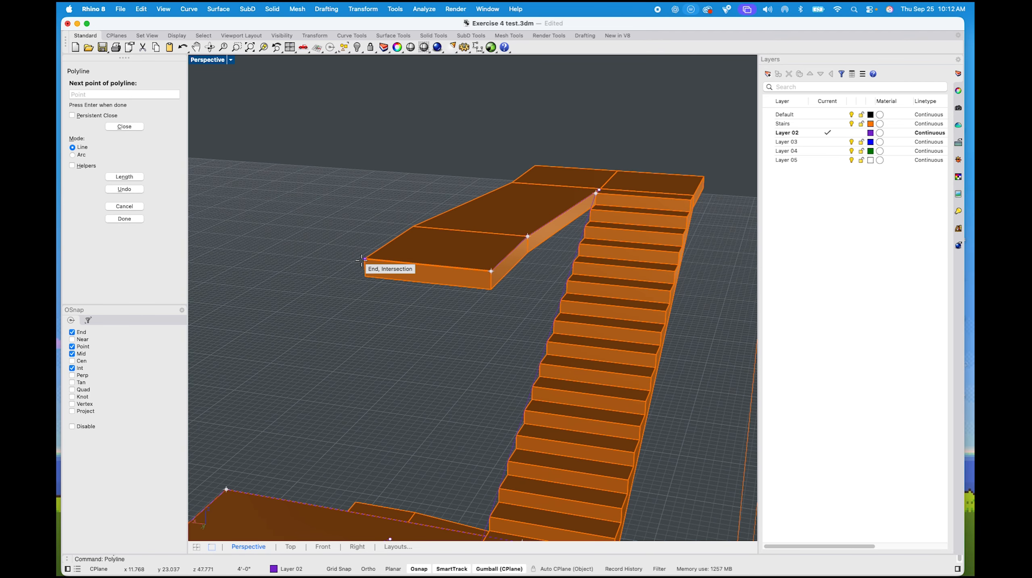
pyautogui.click(364, 259)
pyautogui.click(413, 226)
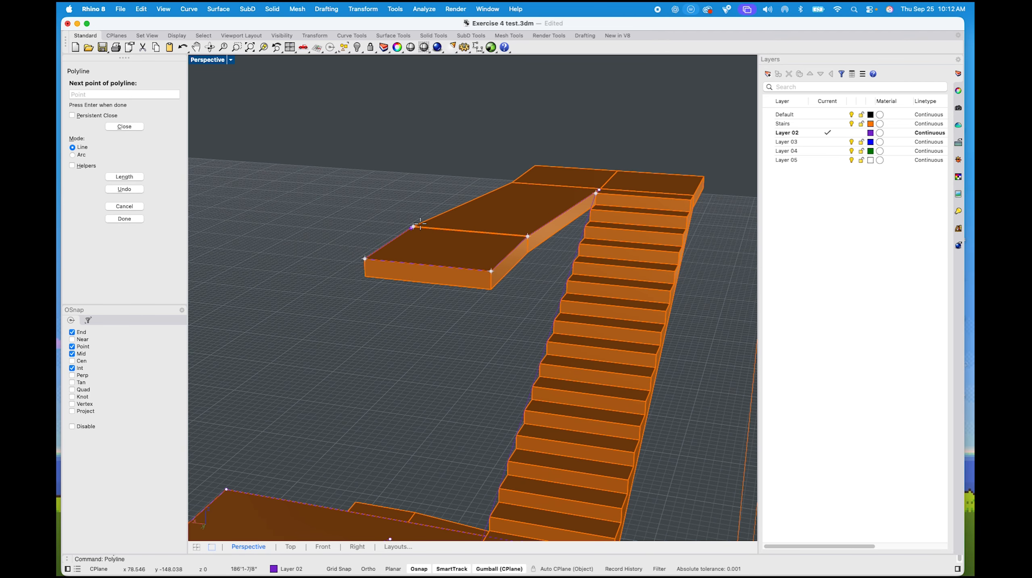
pyautogui.click(512, 182)
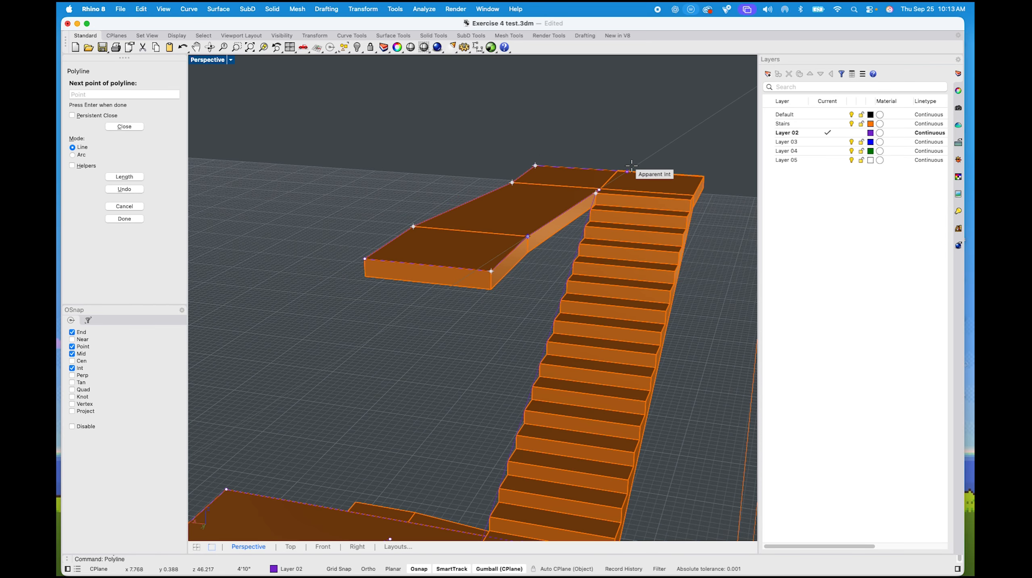
pyautogui.click(706, 174)
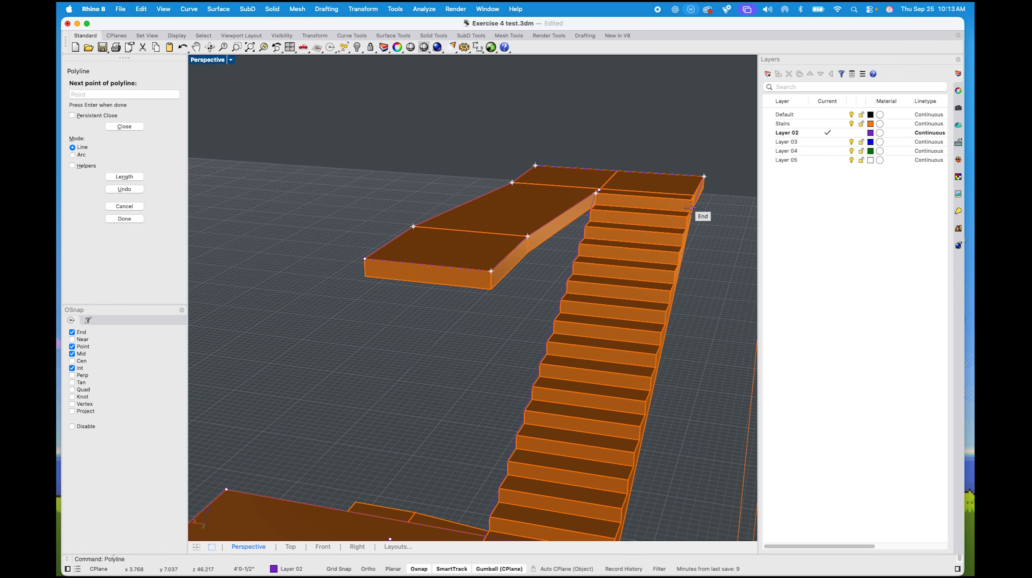
# Trace the polyline down the upper flight's outer side from its top step to its foot on the large landing
pyautogui.scroll(4, 703, 190)
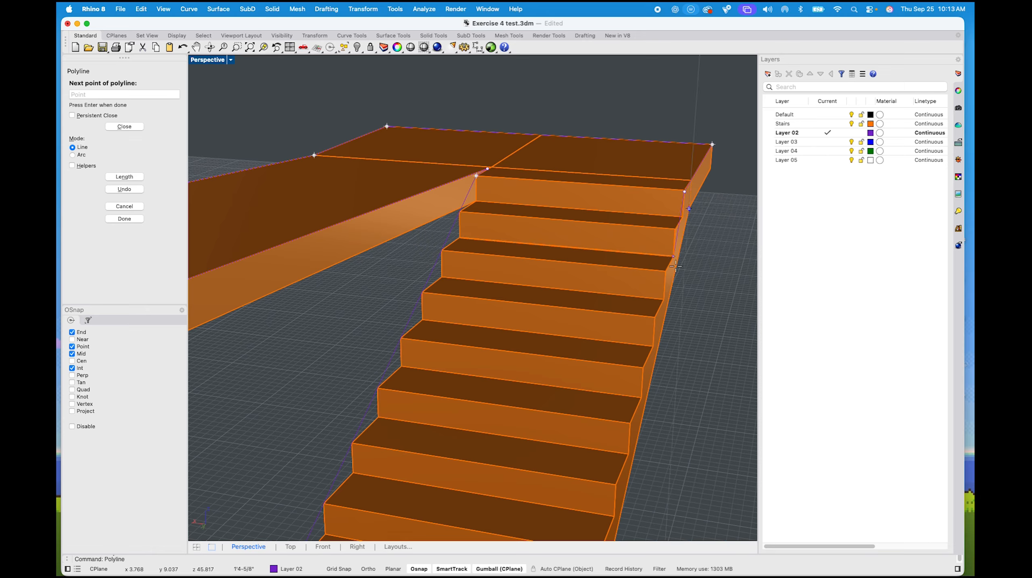
pyautogui.keyDown('shift'); pyautogui.moveTo(675, 259); pyautogui.dragTo(663, 100, button='right'); pyautogui.keyUp('shift')
pyautogui.scroll(-4, 630, 230)
pyautogui.keyDown('shift'); pyautogui.moveTo(629, 230); pyautogui.dragTo(603, 158, button='right'); pyautogui.keyUp('shift')
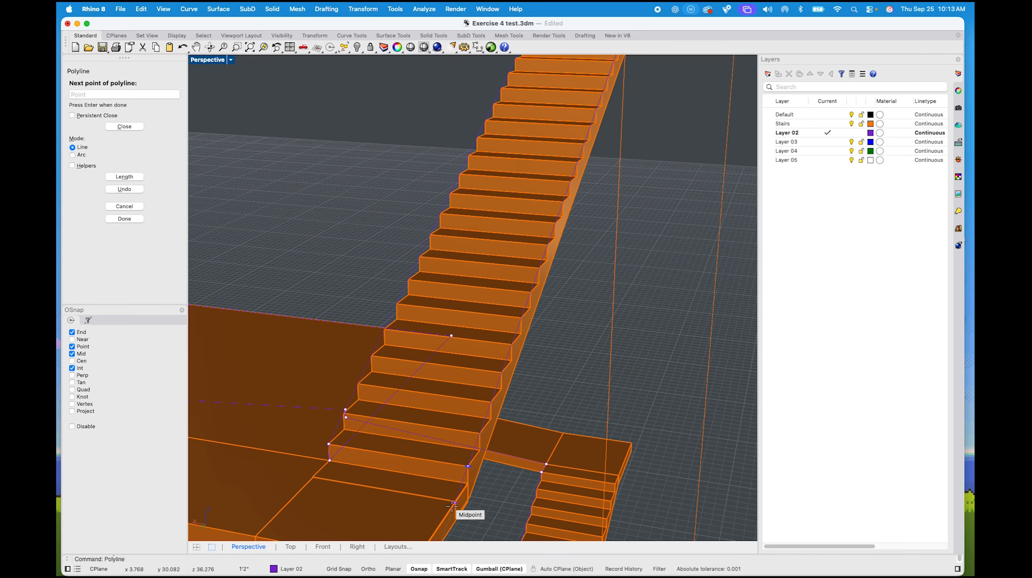
pyautogui.keyDown('shift'); pyautogui.moveTo(453, 495); pyautogui.dragTo(499, 440, button='right'); pyautogui.keyUp('shift')
pyautogui.scroll(5, 396, 391)
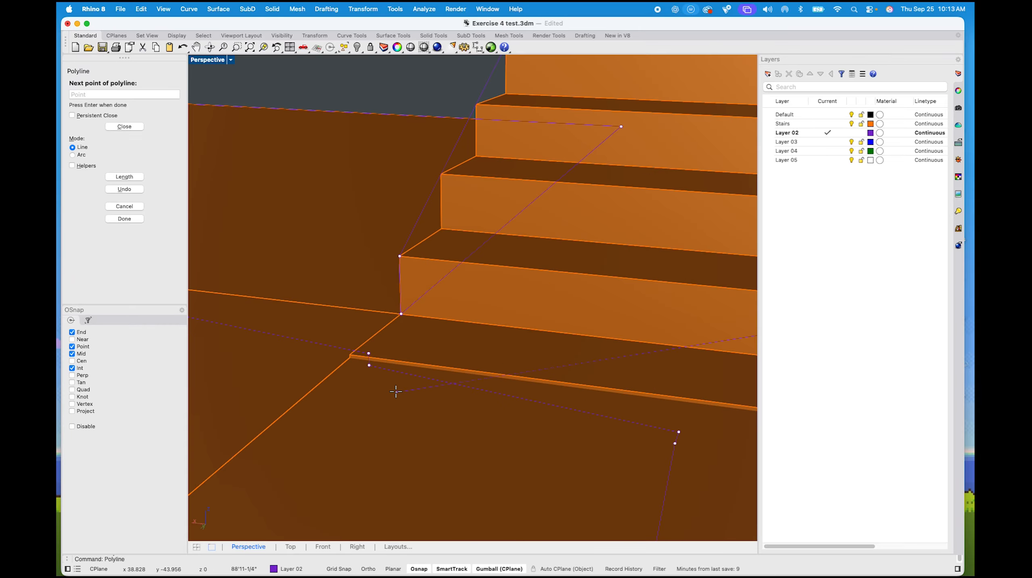
pyautogui.scroll(-5, 496, 338)
pyautogui.moveTo(496, 338); pyautogui.dragTo(385, 288, button='right')
pyautogui.scroll(4, 500, 335)
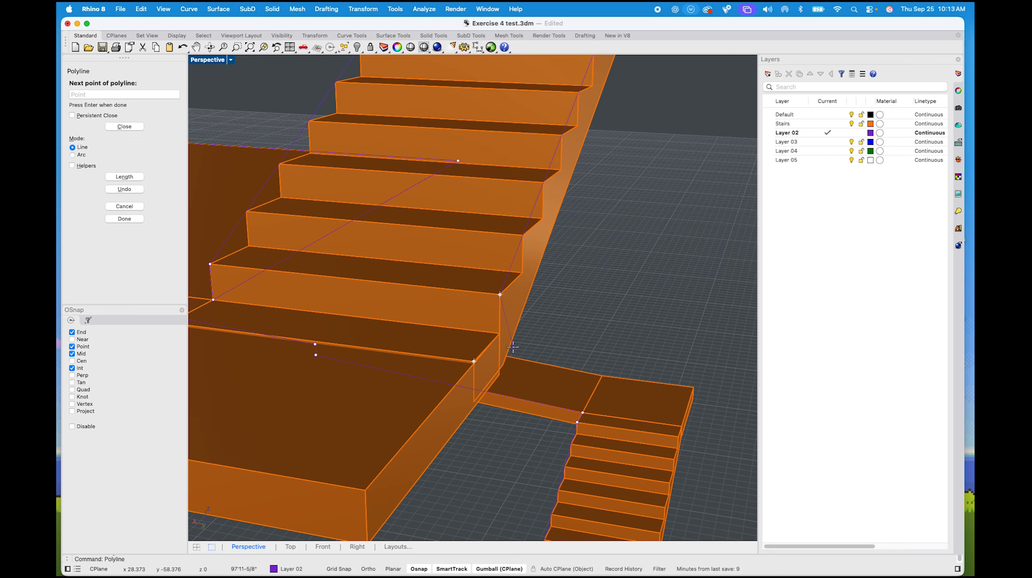
# Trace the polyline along the large landing's outer edge and corner to the top step of the middle flight
pyautogui.scroll(-5, 391, 281)
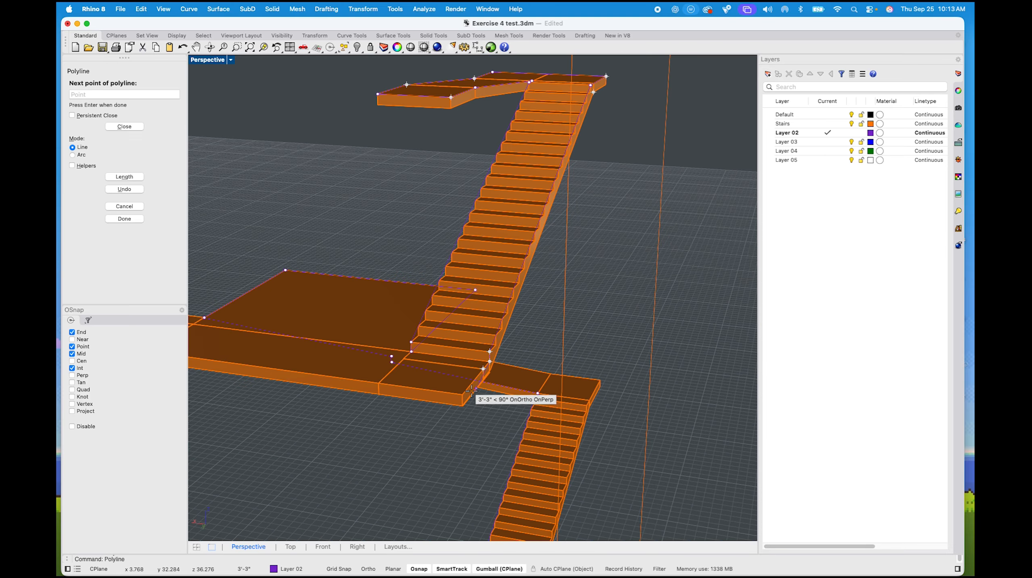
pyautogui.moveTo(262, 346); pyautogui.dragTo(592, 385, button='right')
pyautogui.scroll(3, 651, 329)
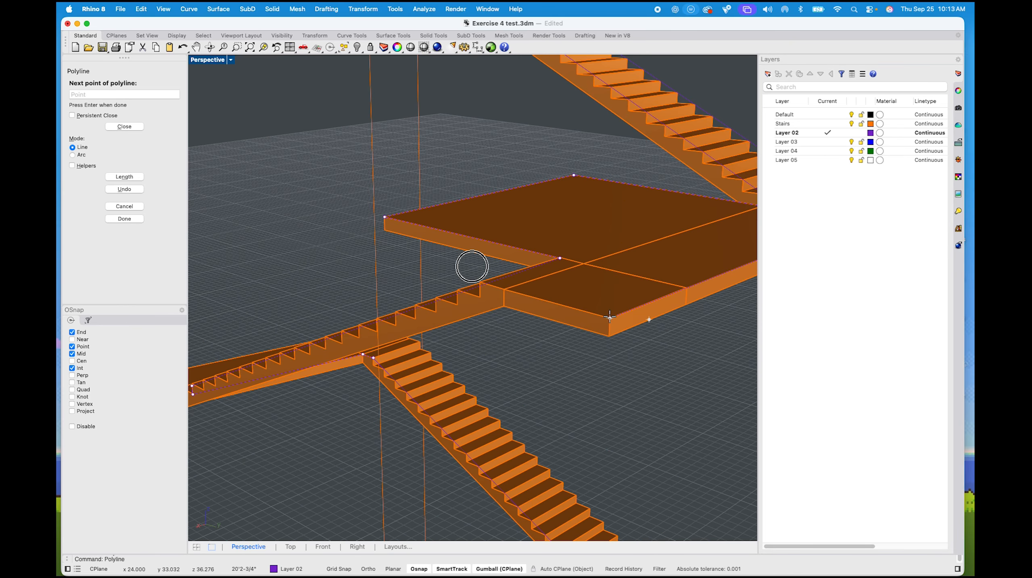
pyautogui.keyDown('shift'); pyautogui.moveTo(532, 323); pyautogui.dragTo(623, 352, button='right'); pyautogui.keyUp('shift')
pyautogui.moveTo(431, 374); pyautogui.dragTo(578, 364, button='right')
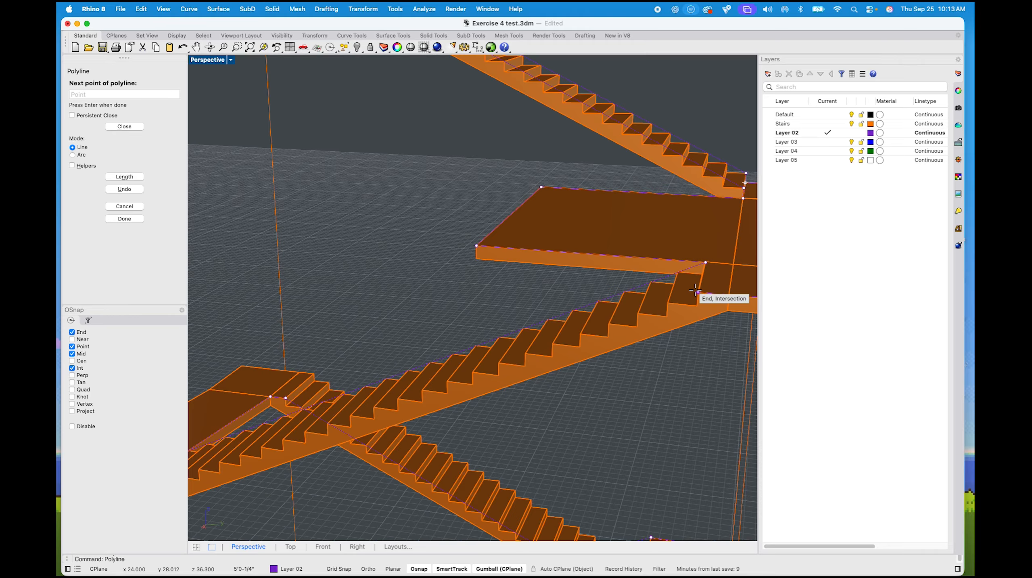
# Extend the polyline down the middle flight's outer side to its foot on the lower landing
pyautogui.keyDown('shift'); pyautogui.moveTo(424, 403); pyautogui.dragTo(564, 365, button='right'); pyautogui.keyUp('shift')
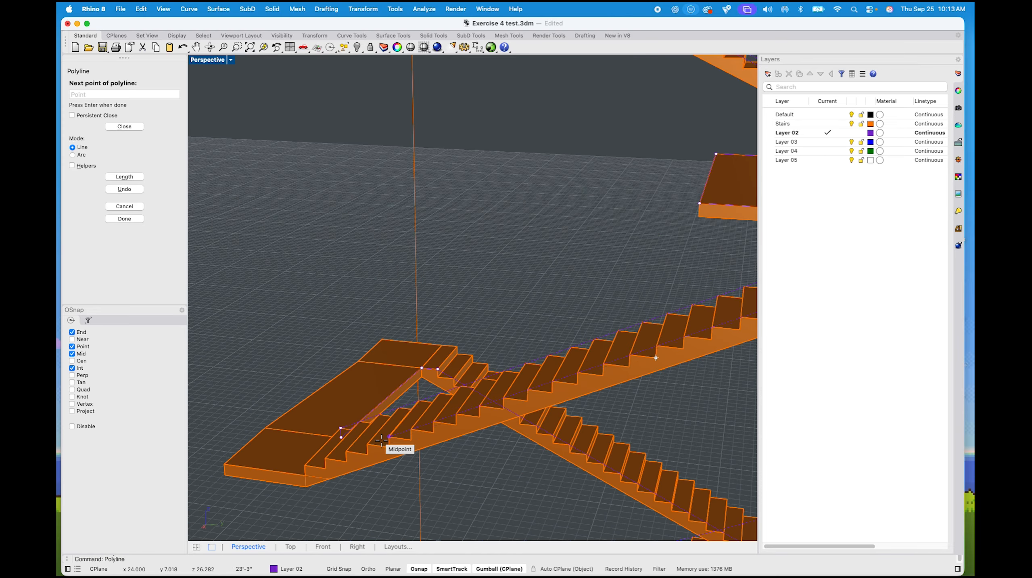
pyautogui.moveTo(242, 392); pyautogui.dragTo(388, 352, button='right')
pyautogui.moveTo(498, 421); pyautogui.dragTo(525, 409, button='right')
pyautogui.scroll(5, 396, 519)
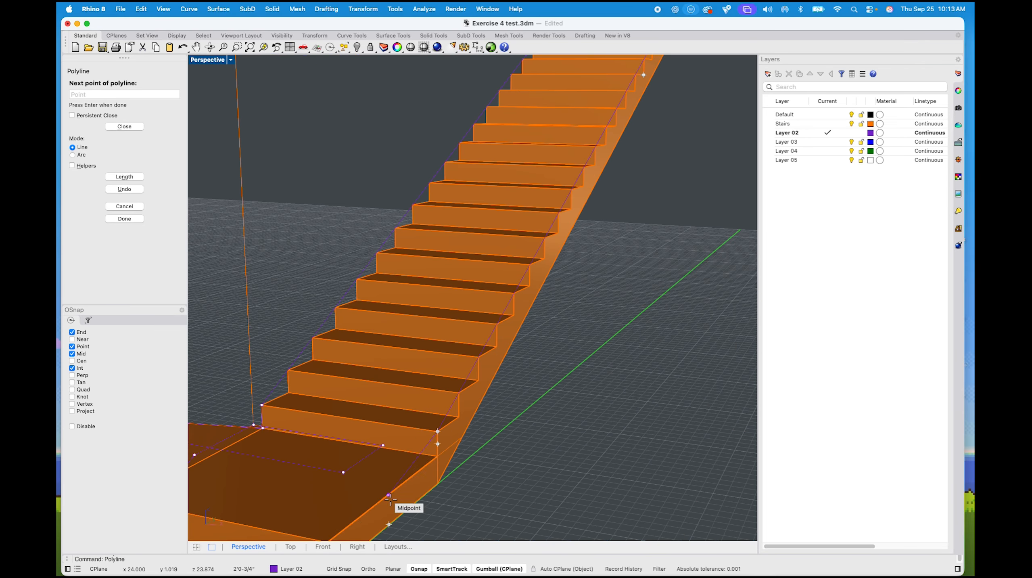
pyautogui.click(438, 456)
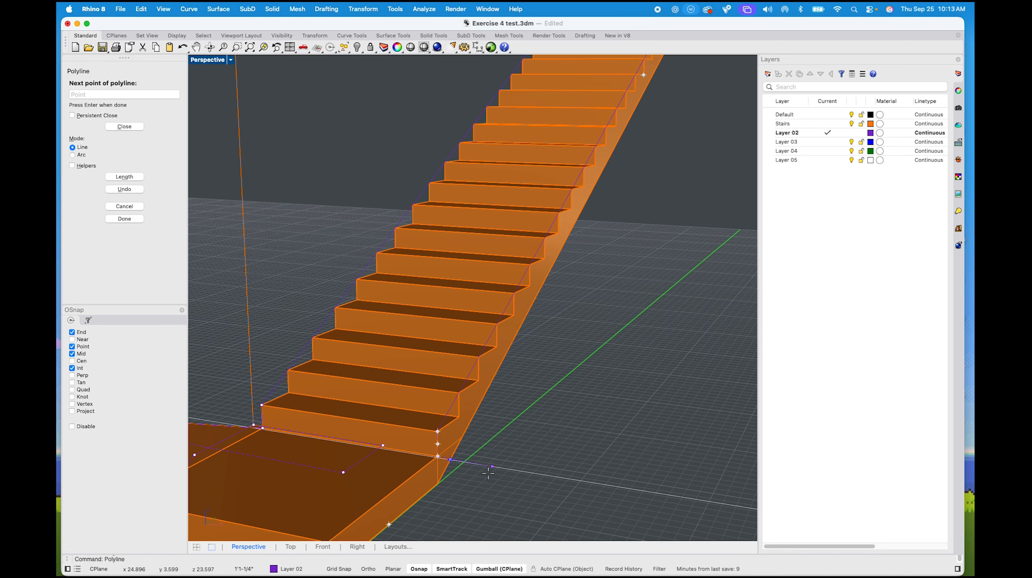
# Trace the polyline around the lower landing's outer corner and along its sloped outer edge to the far seam
pyautogui.keyDown('shift'); pyautogui.moveTo(456, 483); pyautogui.dragTo(546, 417, button='right'); pyautogui.keyUp('shift')
pyautogui.click(461, 445)
pyautogui.scroll(-5, 453, 448)
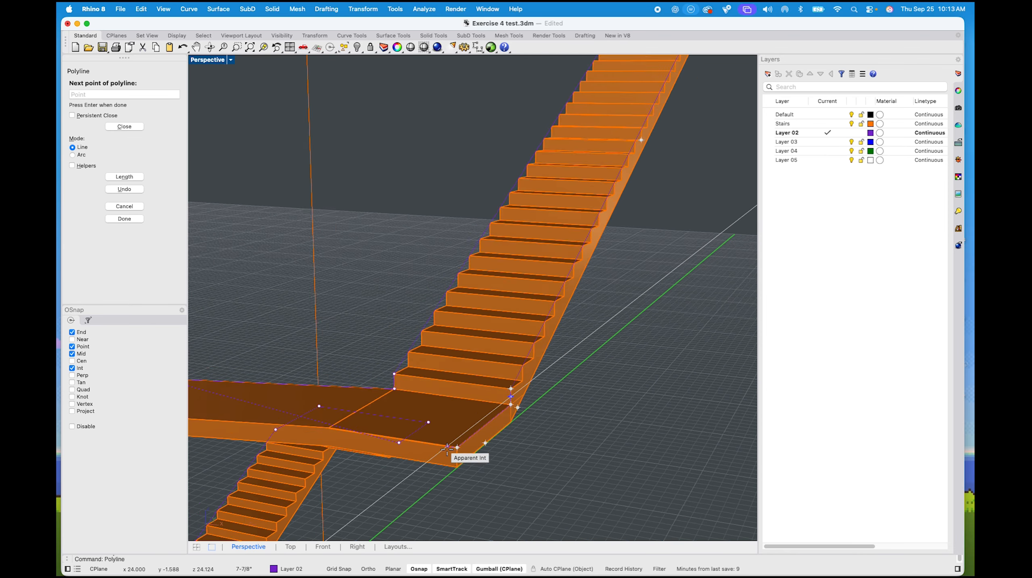
pyautogui.scroll(5, 327, 382)
pyautogui.scroll(2, 518, 409)
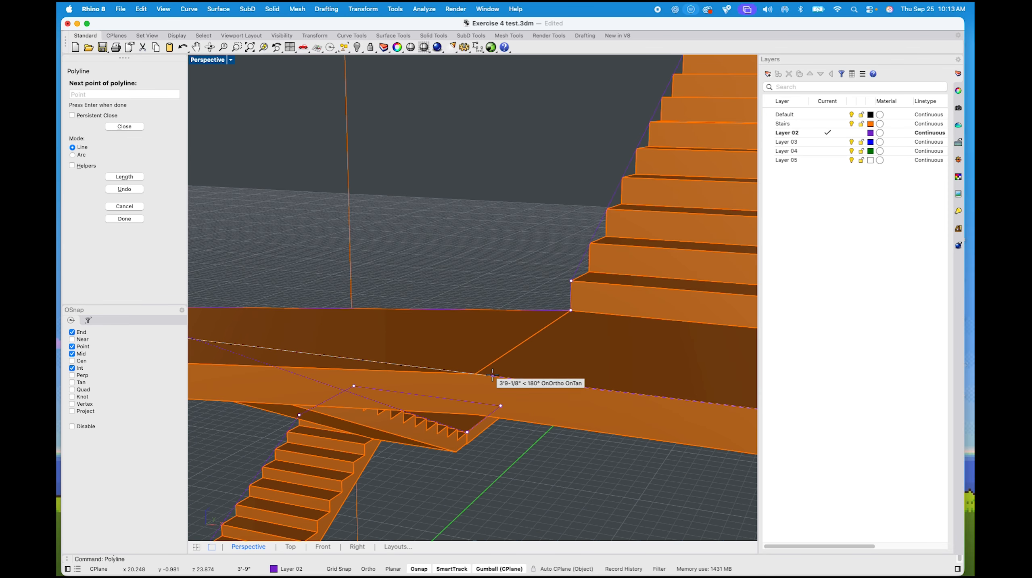
pyautogui.click(476, 374)
pyautogui.scroll(-4, 475, 374)
pyautogui.moveTo(439, 395); pyautogui.dragTo(542, 412, button='right')
pyautogui.scroll(4, 426, 352)
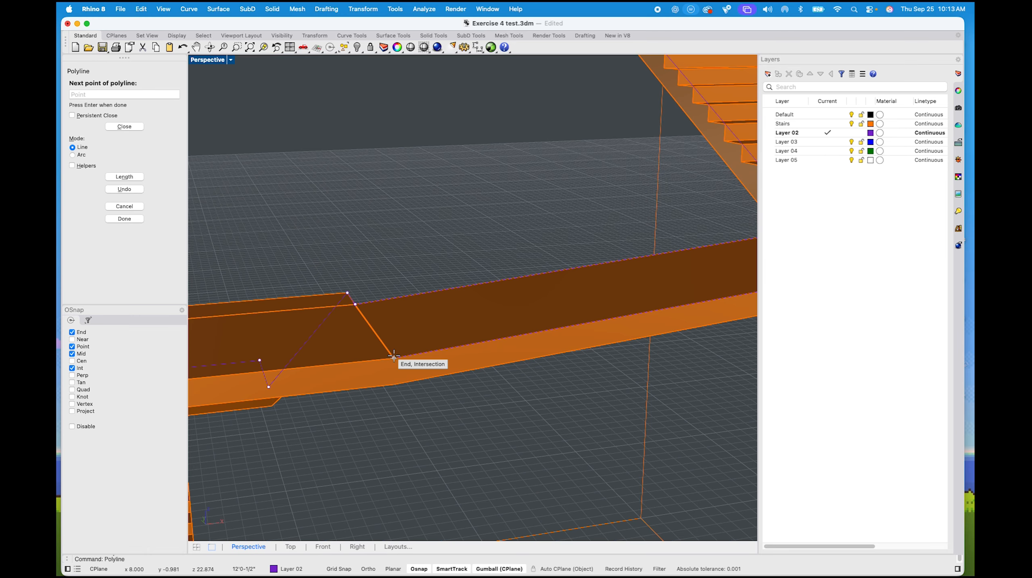
# Continue the polyline around the lower landing's last outer corner to the outer corner of the lower flight's top step
pyautogui.scroll(-5, 343, 396)
pyautogui.moveTo(314, 327); pyautogui.dragTo(510, 398, button='right')
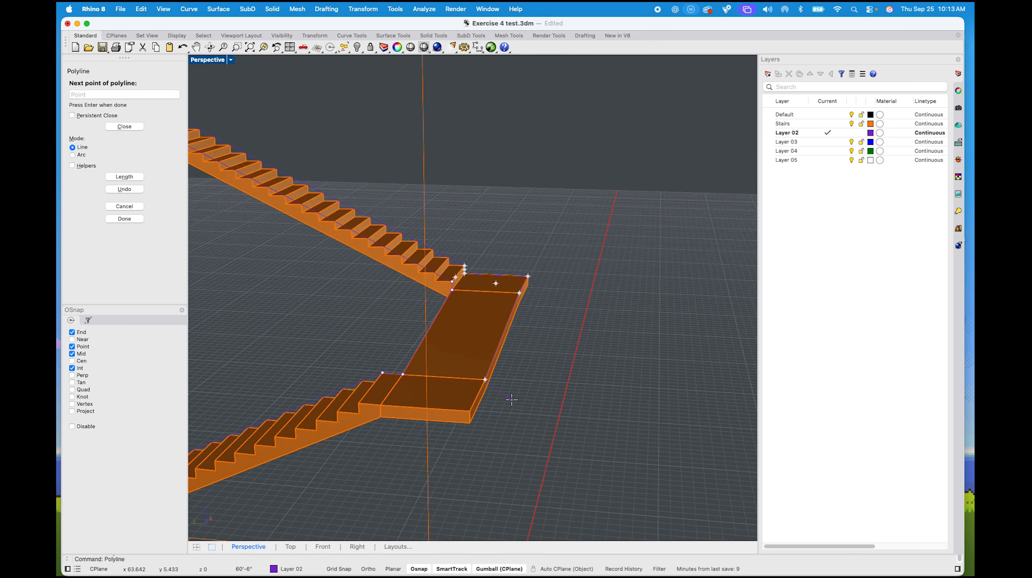
pyautogui.scroll(4, 510, 399)
pyautogui.click(391, 431)
pyautogui.scroll(-6, 391, 432)
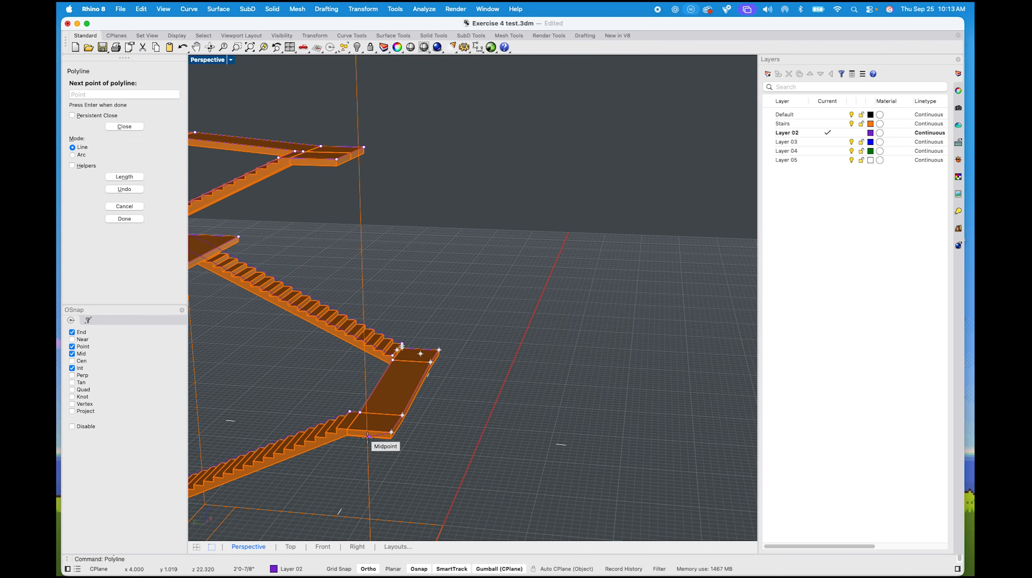
pyautogui.moveTo(368, 438); pyautogui.dragTo(548, 396, button='right')
pyautogui.scroll(6, 548, 396)
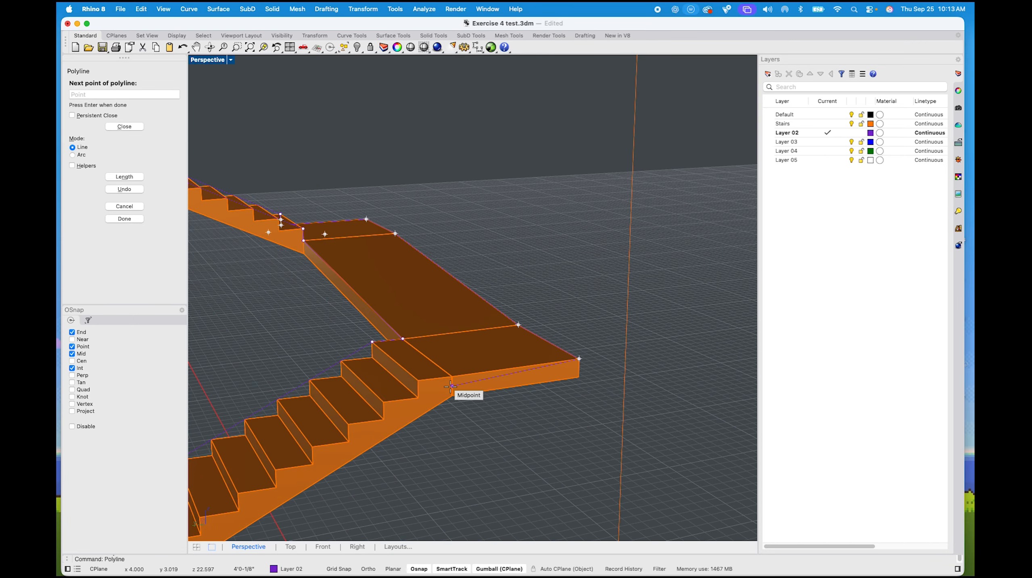
pyautogui.scroll(4, 450, 387)
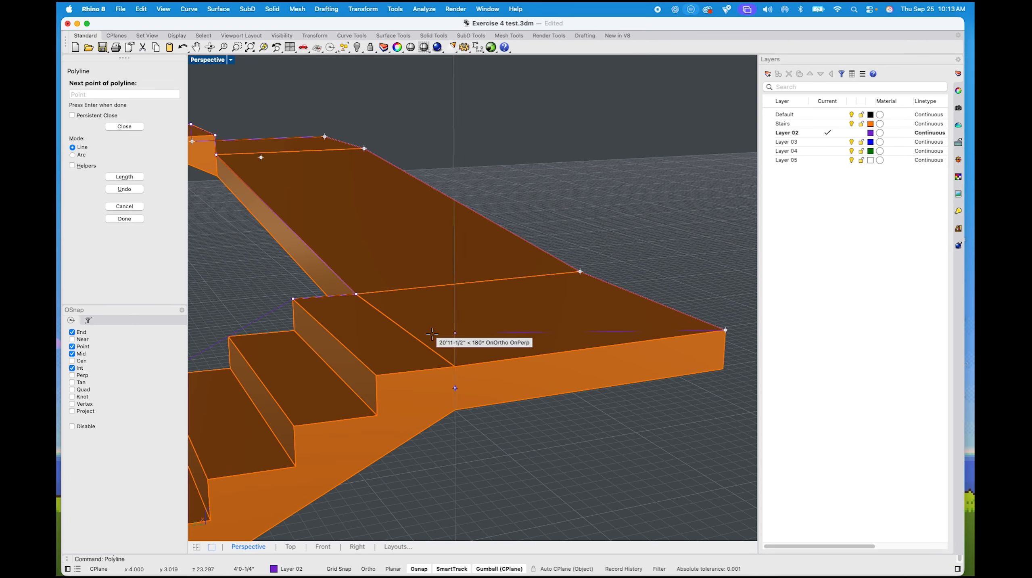
pyautogui.click(377, 372)
# Extend the polyline down the flight to its bottom step's inner corner and straight down to the lowest landing
pyautogui.scroll(-5, 378, 381)
pyautogui.moveTo(380, 387); pyautogui.dragTo(438, 358, button='right')
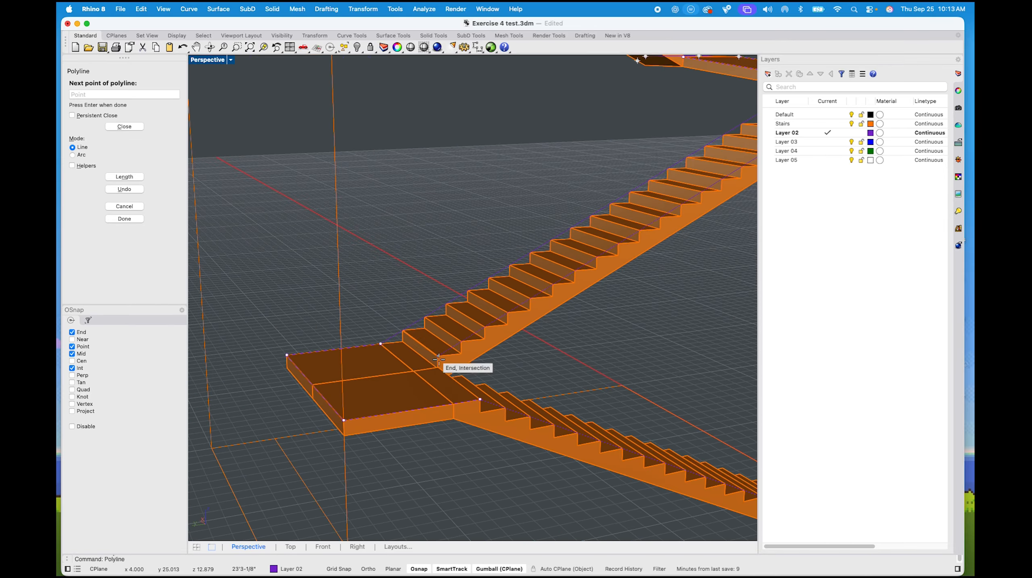
pyautogui.scroll(6, 441, 371)
pyautogui.click(433, 309)
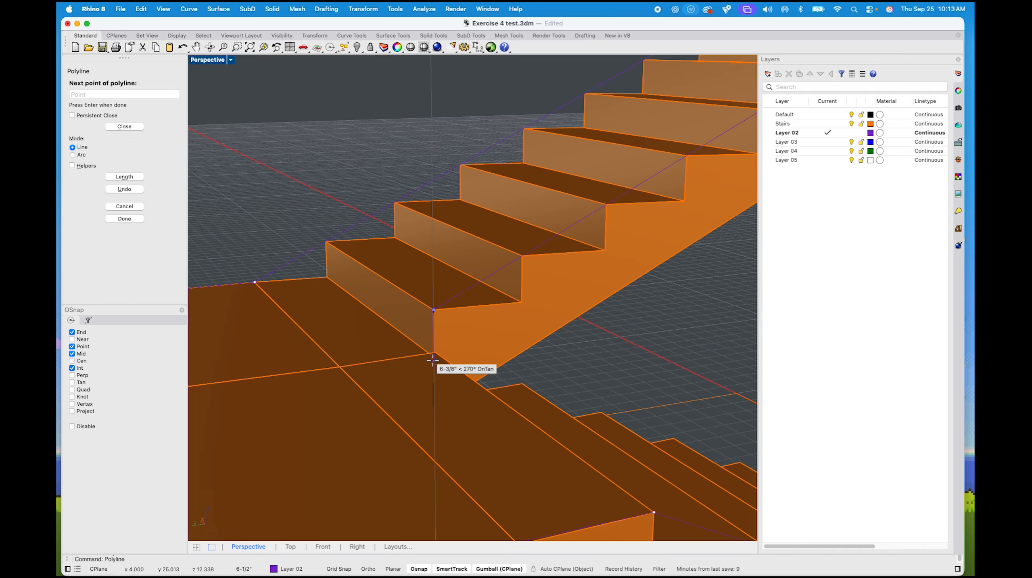
pyautogui.click(435, 352)
# Run the polyline down the lowest flight's inner side to the bottom step's top corner and finish the curve
pyautogui.scroll(-6, 436, 355)
pyautogui.moveTo(437, 356); pyautogui.dragTo(516, 400, button='right')
pyautogui.scroll(6, 526, 420)
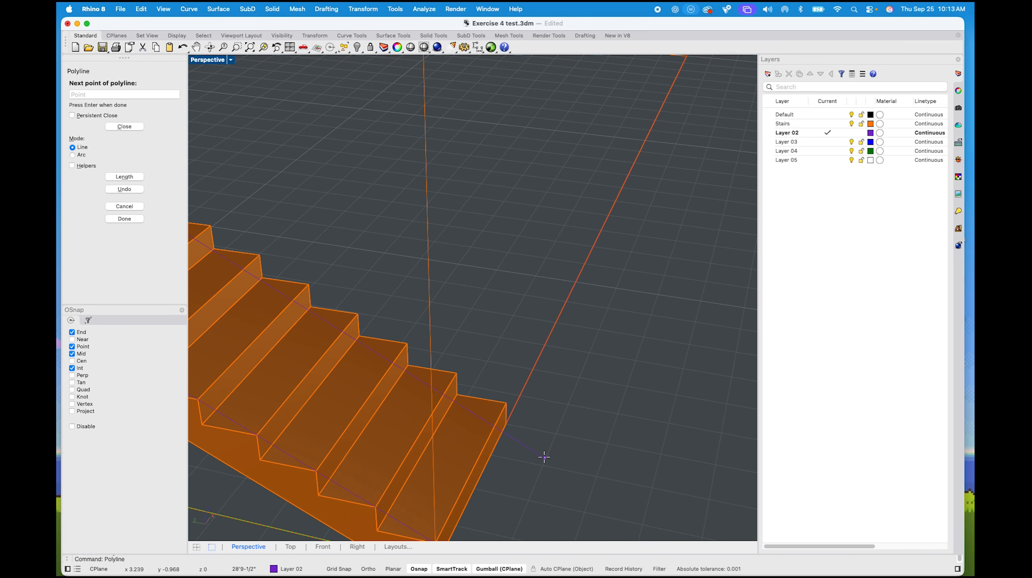
pyautogui.click(506, 403)
pyautogui.press('Return')
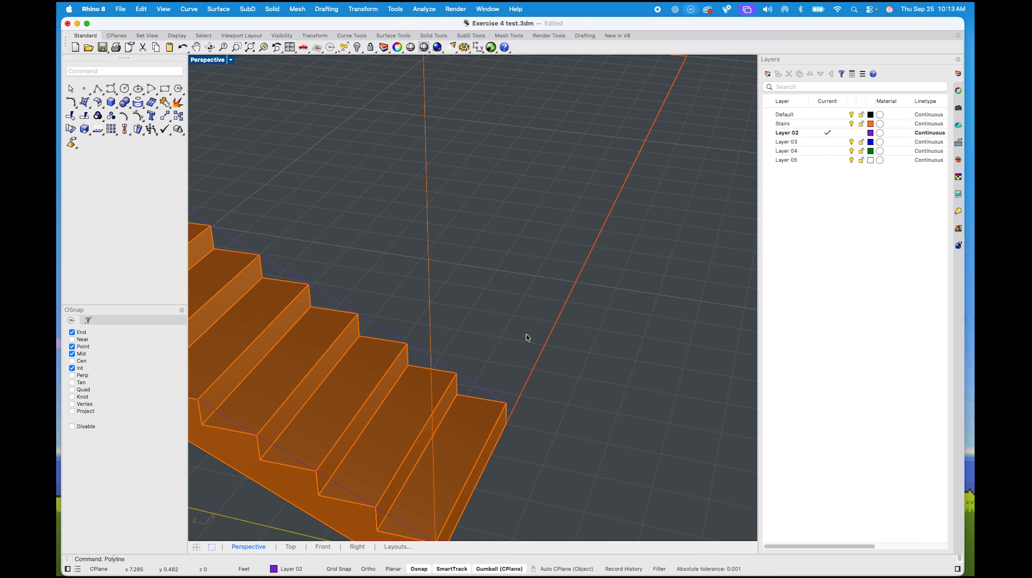
# Select the finished staircase polyline and maximize the Right view with the lower flights in frame
pyautogui.click(476, 385)
pyautogui.scroll(-8, 476, 386)
pyautogui.scroll(-5, 488, 375)
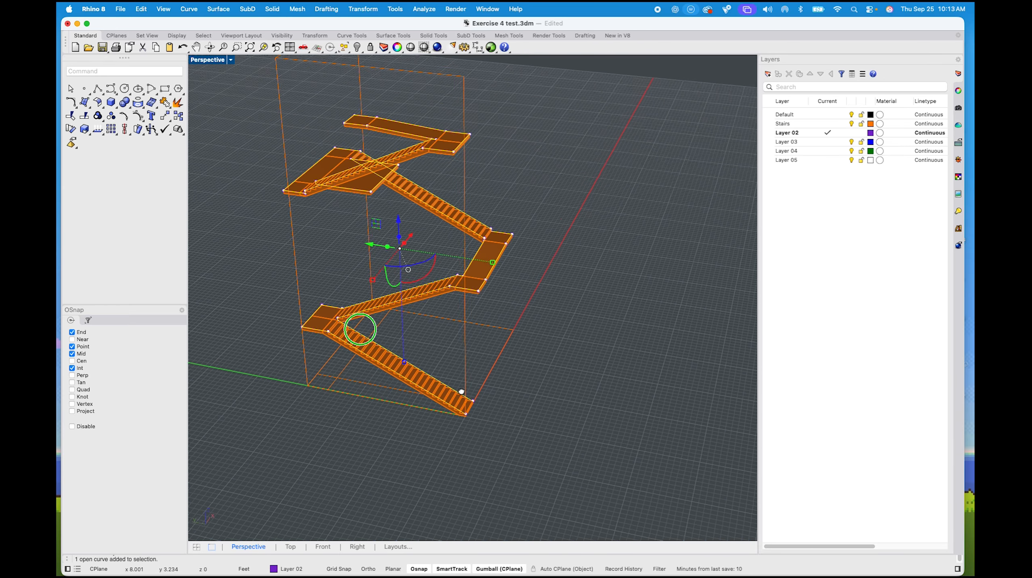
pyautogui.moveTo(461, 392); pyautogui.dragTo(276, 153, button='right')
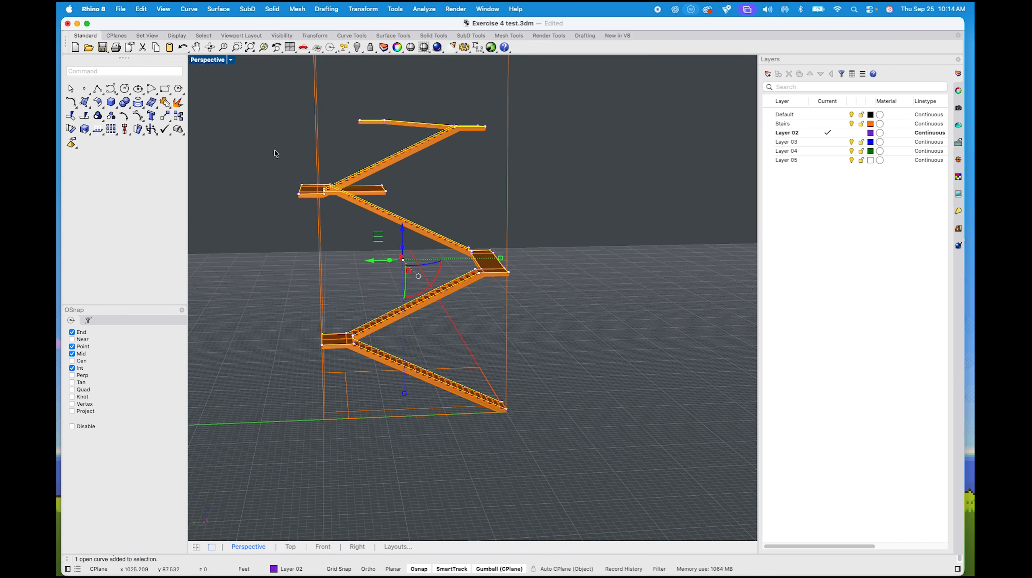
pyautogui.doubleClick(211, 61)
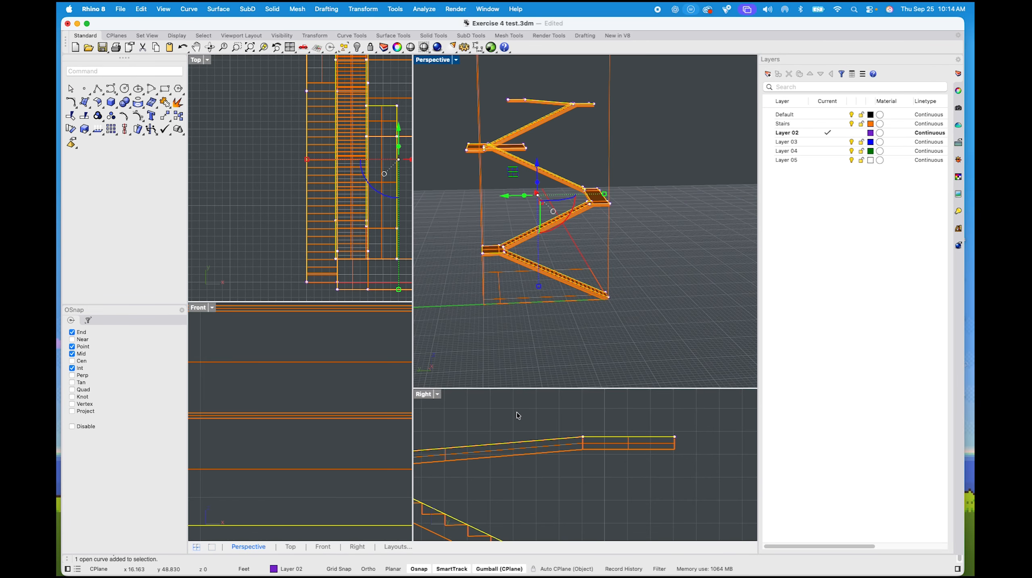
pyautogui.scroll(-5, 518, 415)
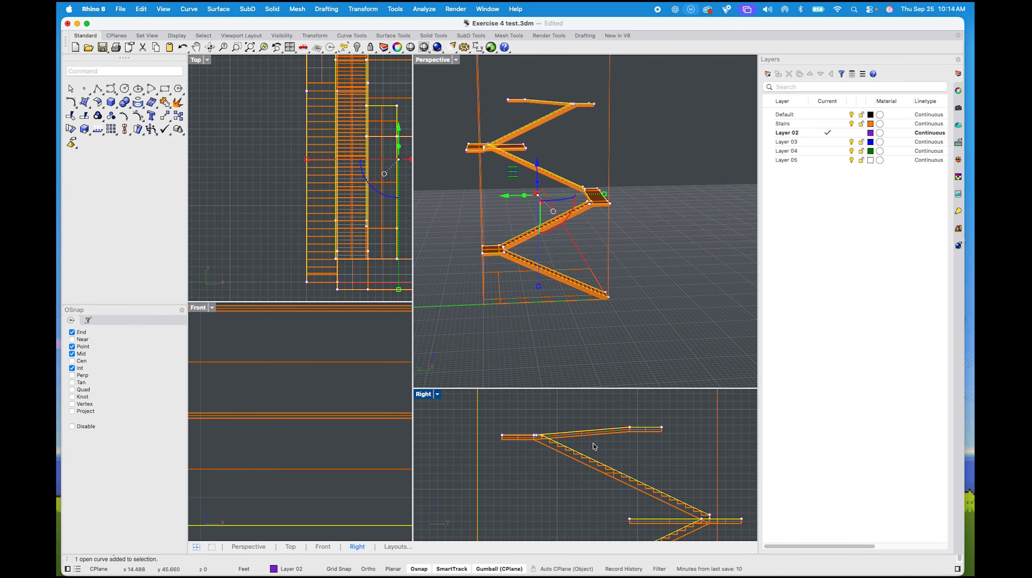
pyautogui.scroll(-4, 574, 449)
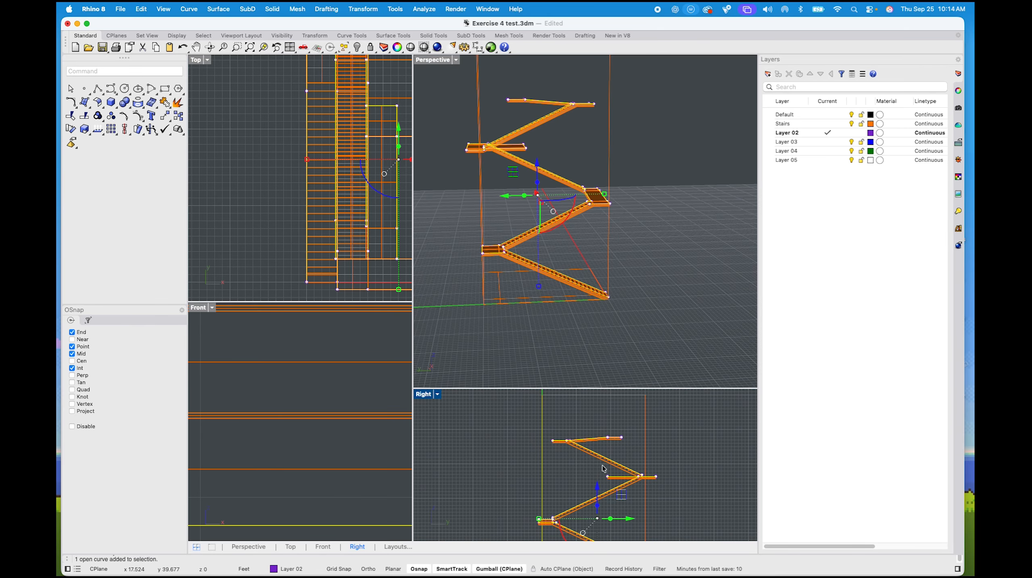
pyautogui.doubleClick(430, 393)
pyautogui.moveTo(552, 453); pyautogui.dragTo(578, 390, button='right')
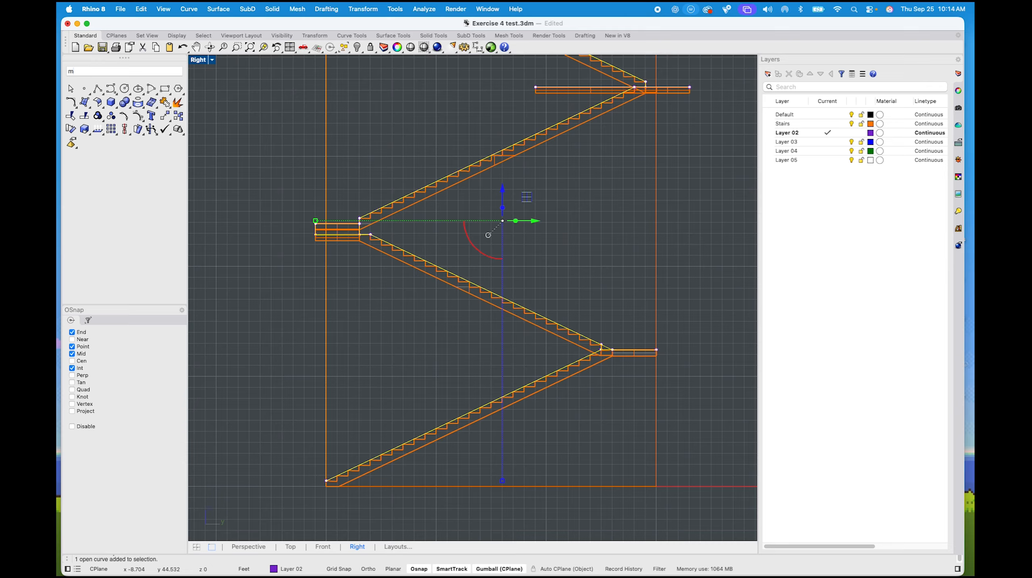
# Try to move the selected polyline up 36" in the Right view, and undo the move
pyautogui.write('move')
pyautogui.press('Return')
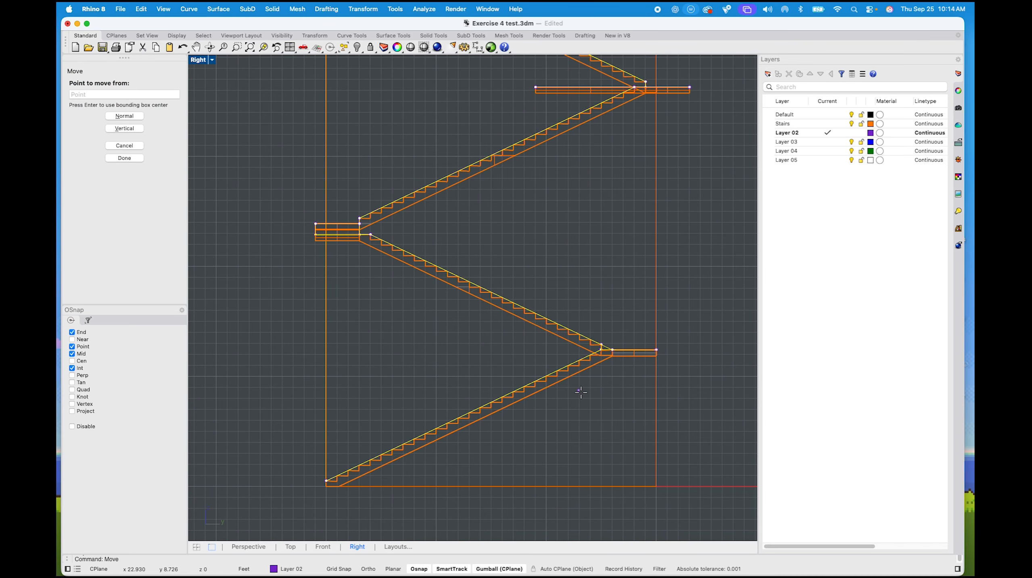
pyautogui.click(607, 429)
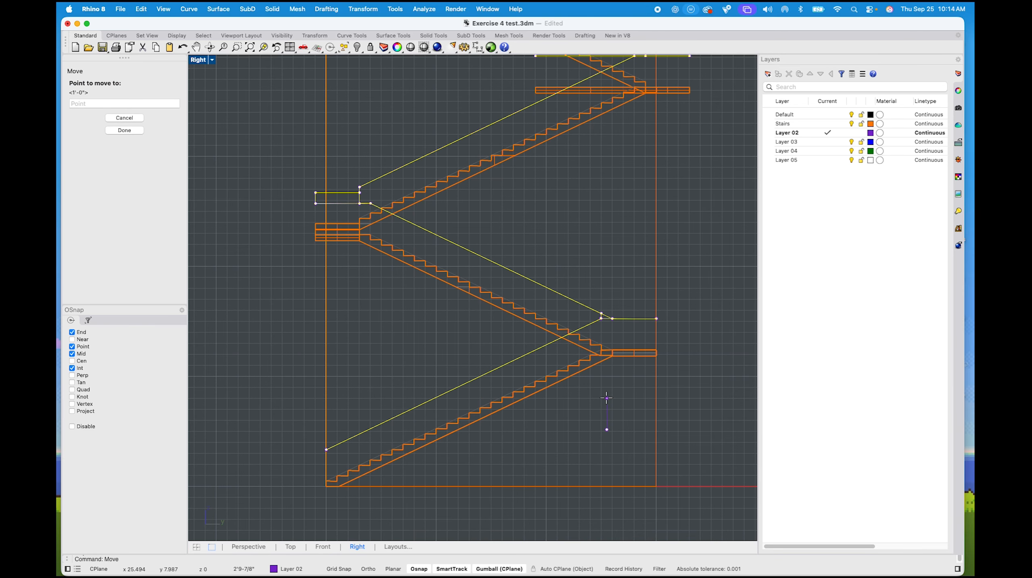
pyautogui.write('36"')
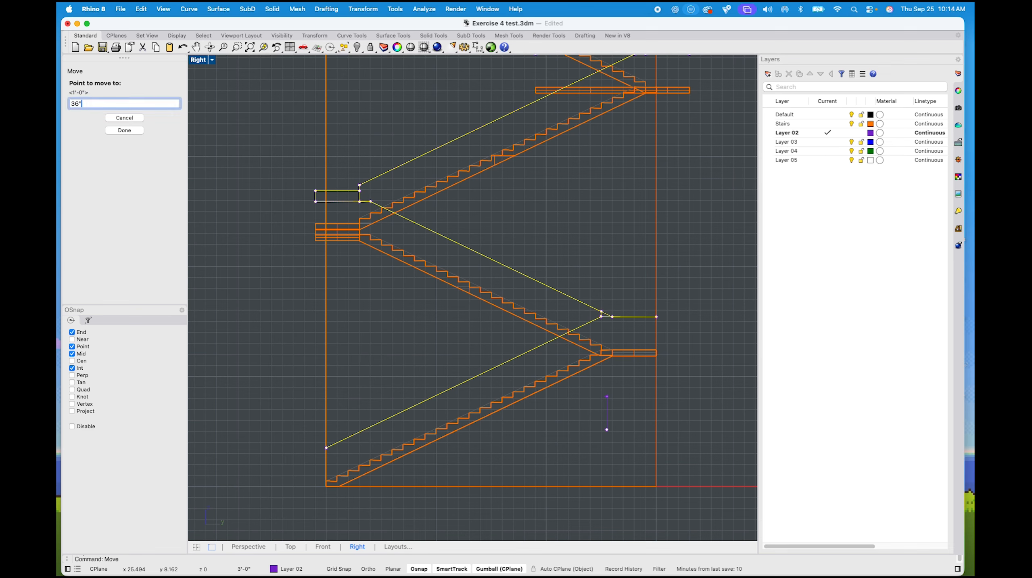
pyautogui.press('Return')
pyautogui.click(610, 372)
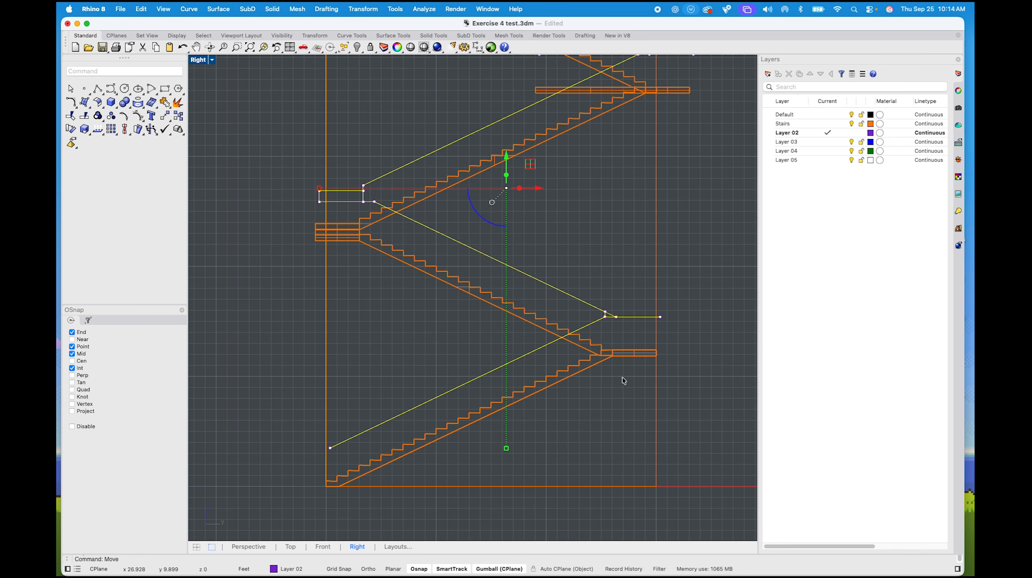
pyautogui.press('super+z')
# Move the polyline 36" straight up above the stairs in the Right view and deselect it
pyautogui.press('Return')
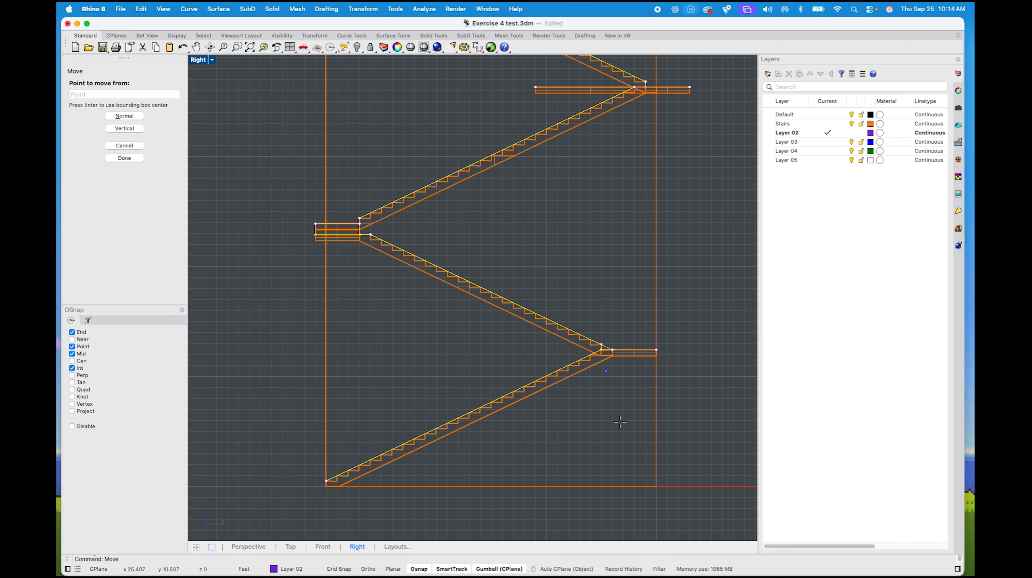
pyautogui.click(620, 422)
pyautogui.write('36')
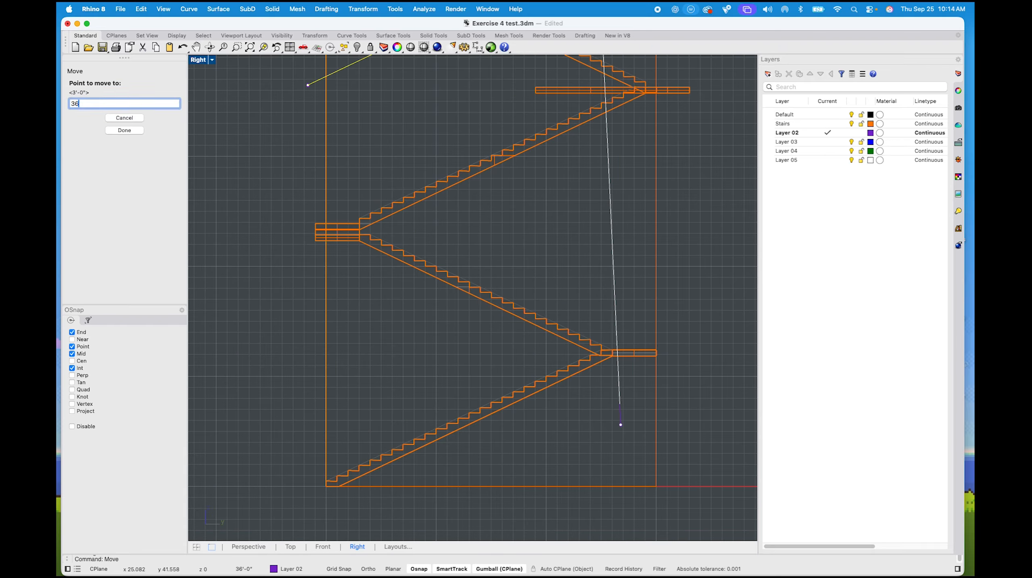
pyautogui.press('Return')
pyautogui.click(627, 384)
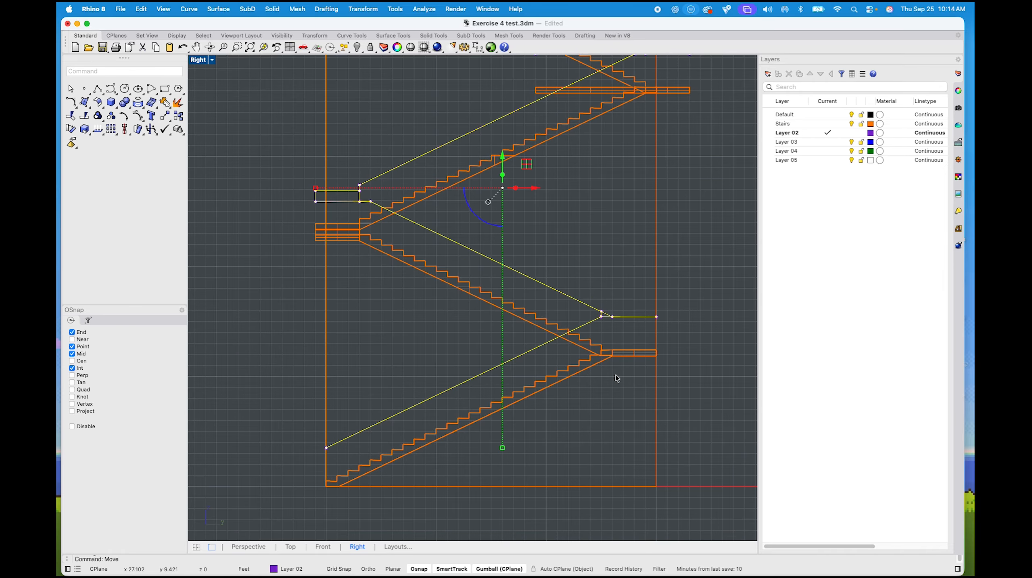
pyautogui.click(615, 215)
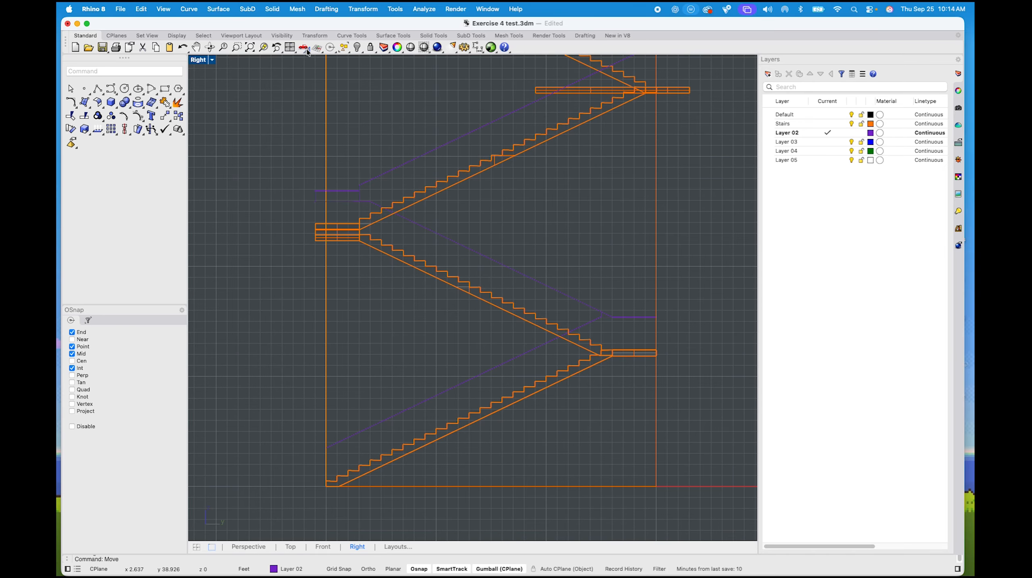
# Restore the four-viewport layout and create a pipe along the raised polyline with a start and end radius of .75"
pyautogui.doubleClick(199, 59)
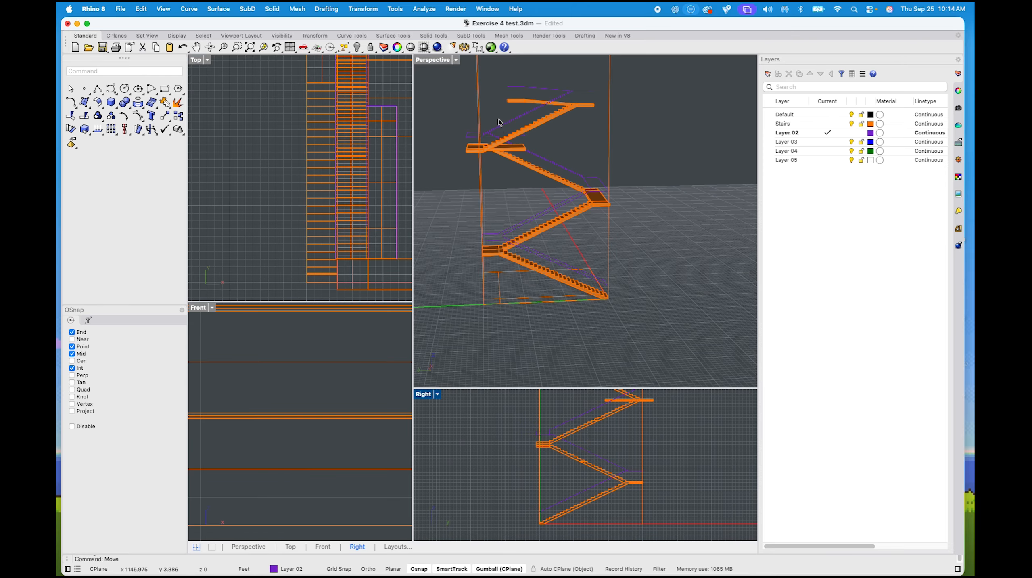
pyautogui.keyDown('shift'); pyautogui.moveTo(500, 122); pyautogui.dragTo(511, 162, button='right'); pyautogui.keyUp('shift')
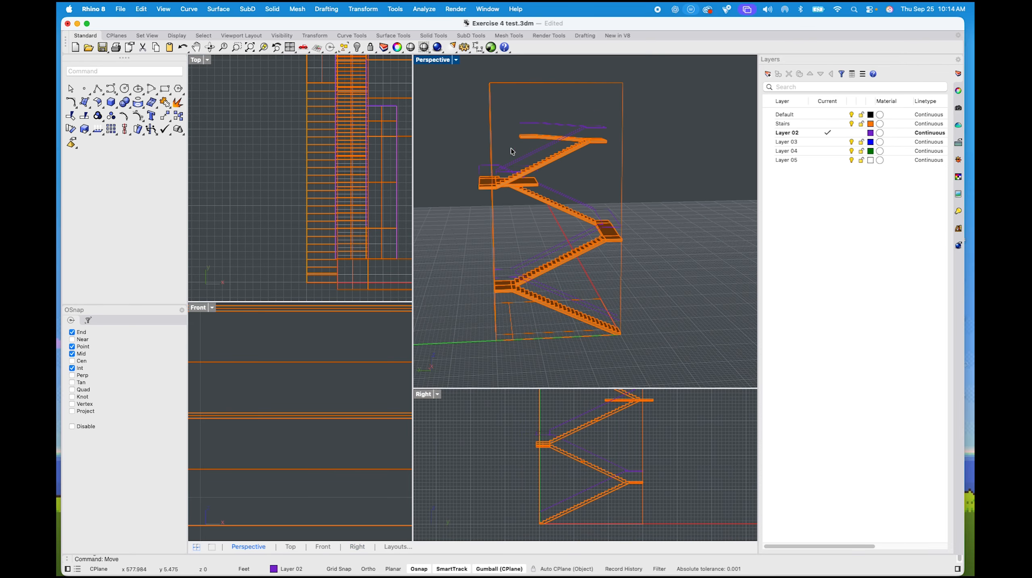
pyautogui.scroll(8, 511, 151)
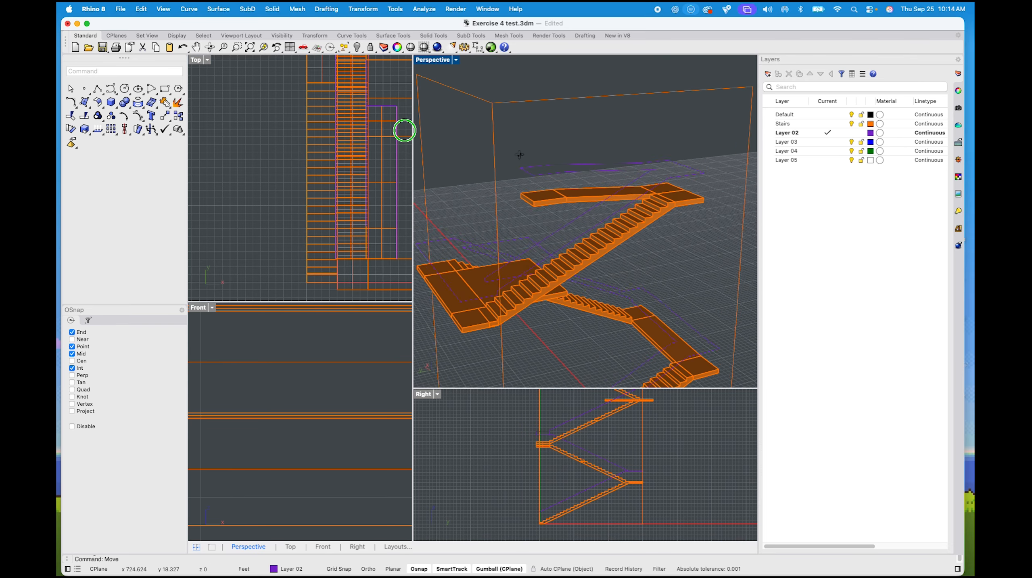
pyautogui.scroll(2, 524, 156)
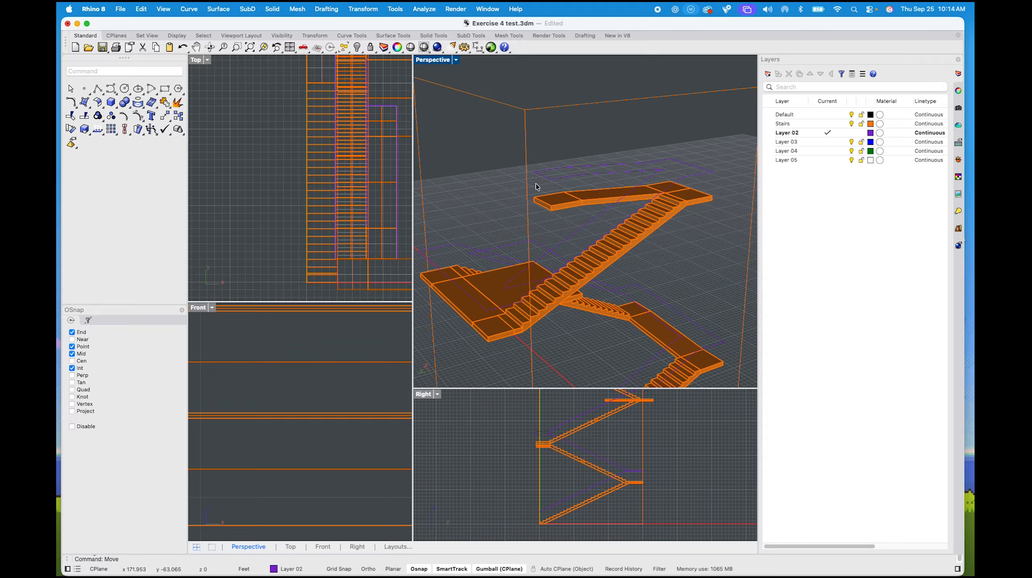
pyautogui.click(553, 181)
pyautogui.write('p')
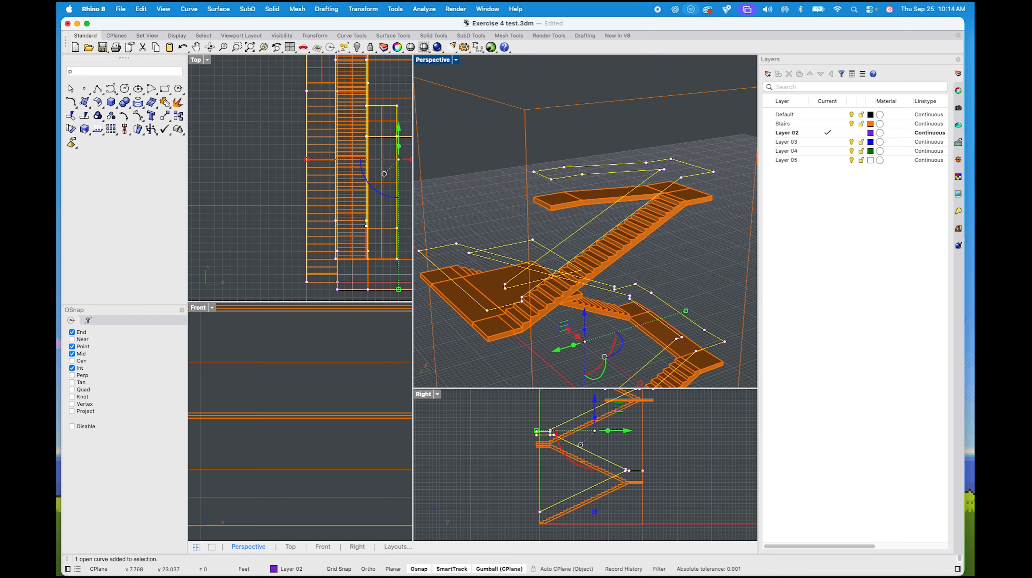
pyautogui.write('ipe')
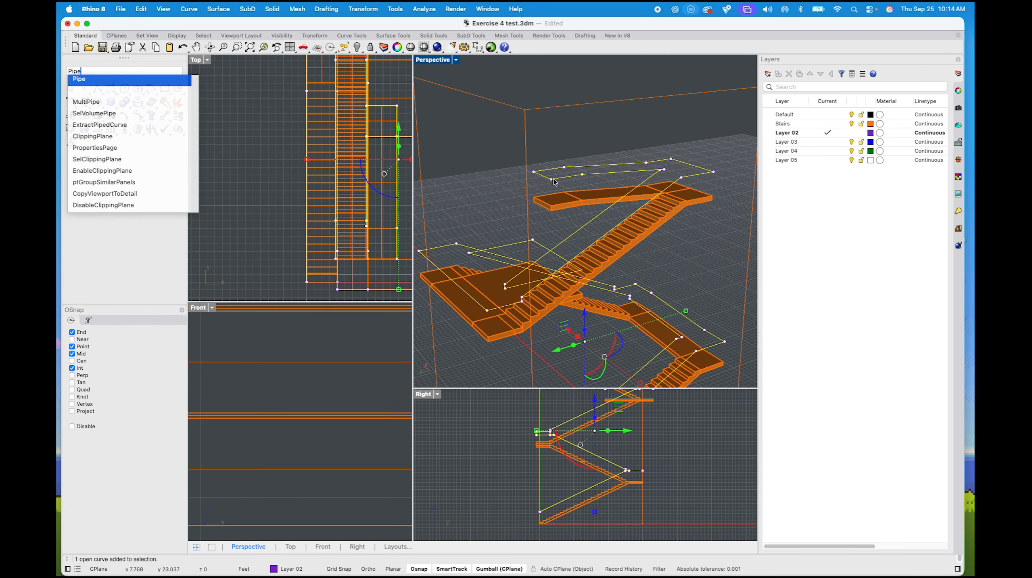
pyautogui.press('Return')
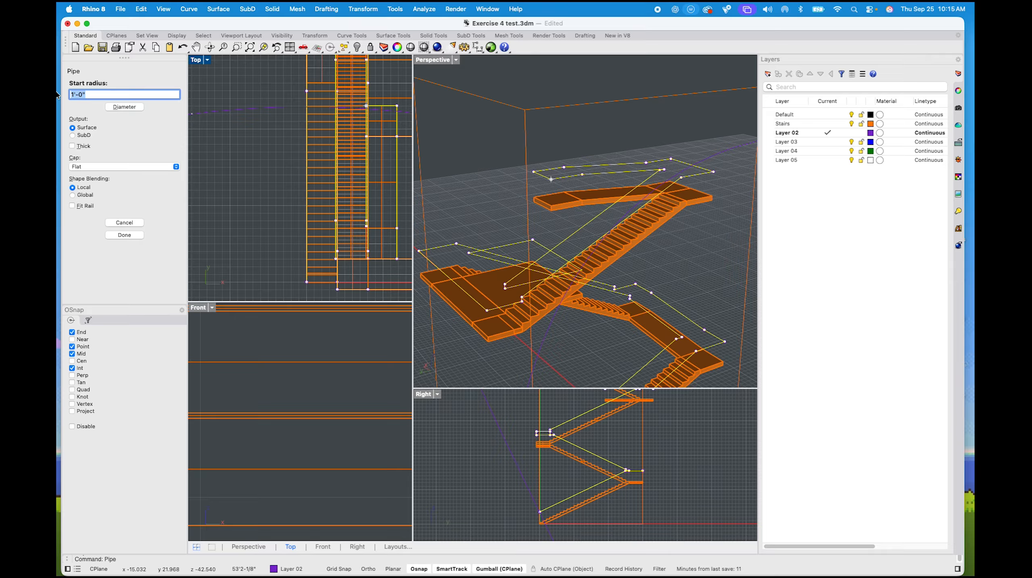
pyautogui.write('.75')
pyautogui.press('Return')
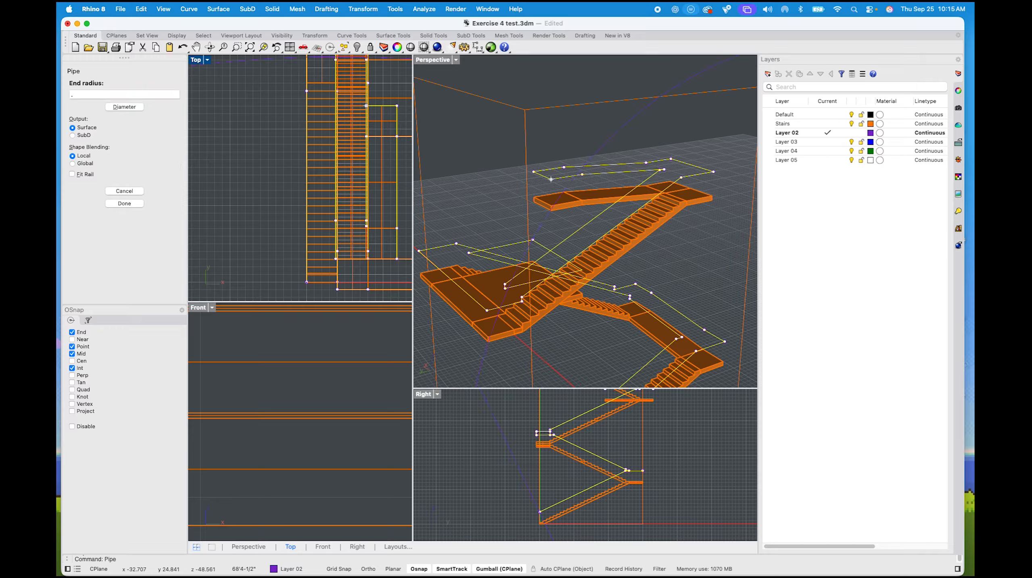
pyautogui.write('.75"')
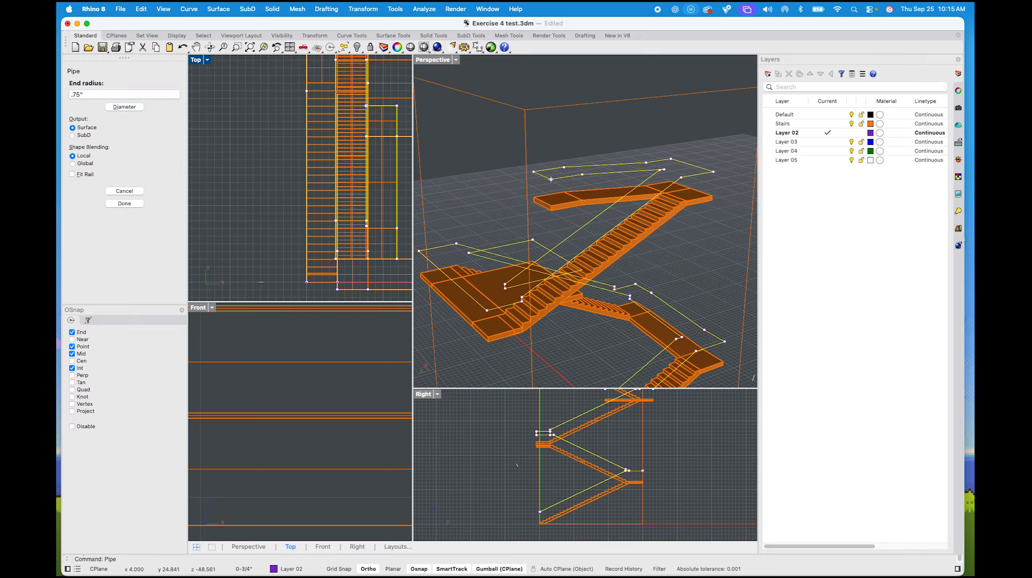
pyautogui.press('Return')
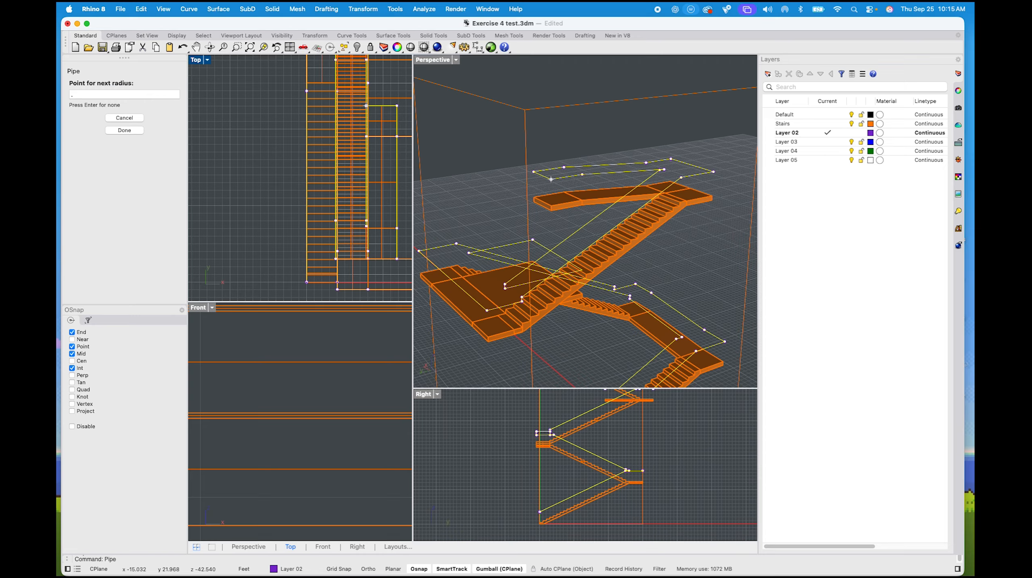
pyautogui.write('.75"')
pyautogui.press('Return')
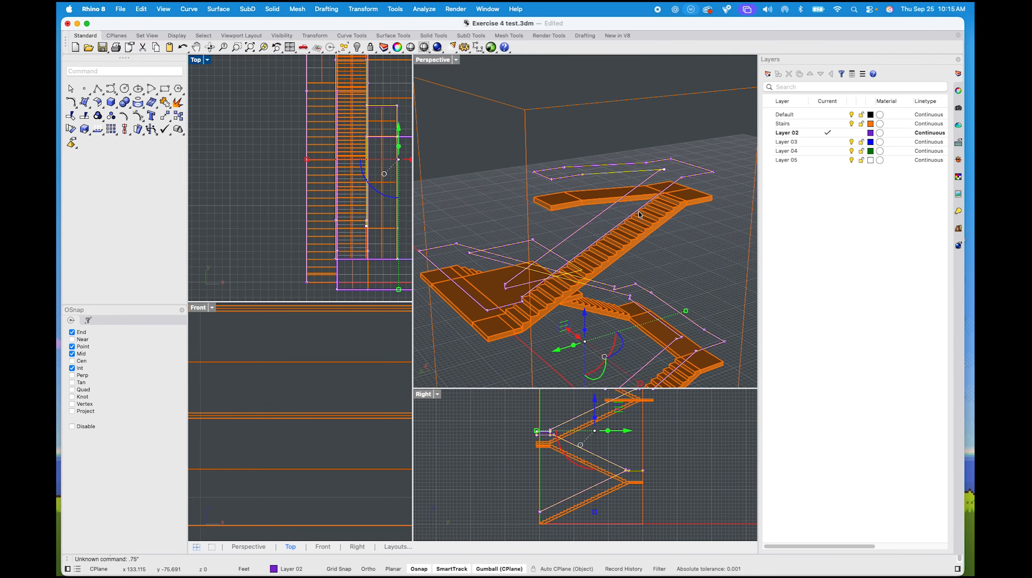
pyautogui.press('Escape')
# Inspect the handrail pipe in a maximized Perspective view in Rendered mode, and return to the four-viewport layout with Shaded display
pyautogui.moveTo(639, 215); pyautogui.dragTo(586, 142, button='right')
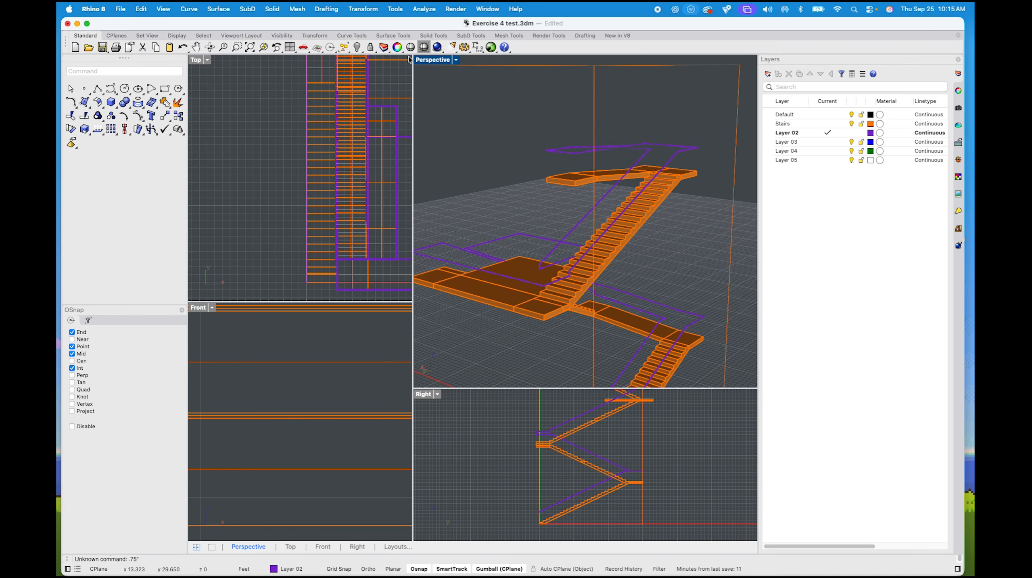
pyautogui.rightClick(429, 59)
pyautogui.click(463, 117)
pyautogui.doubleClick(429, 59)
pyautogui.moveTo(478, 237); pyautogui.dragTo(407, 212, button='right')
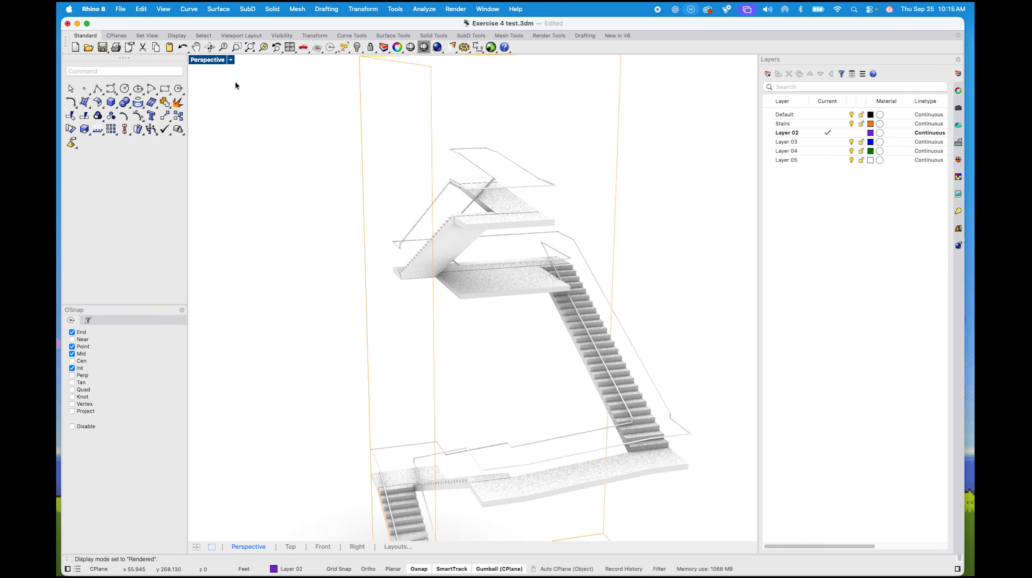
pyautogui.doubleClick(216, 61)
pyautogui.click(441, 60)
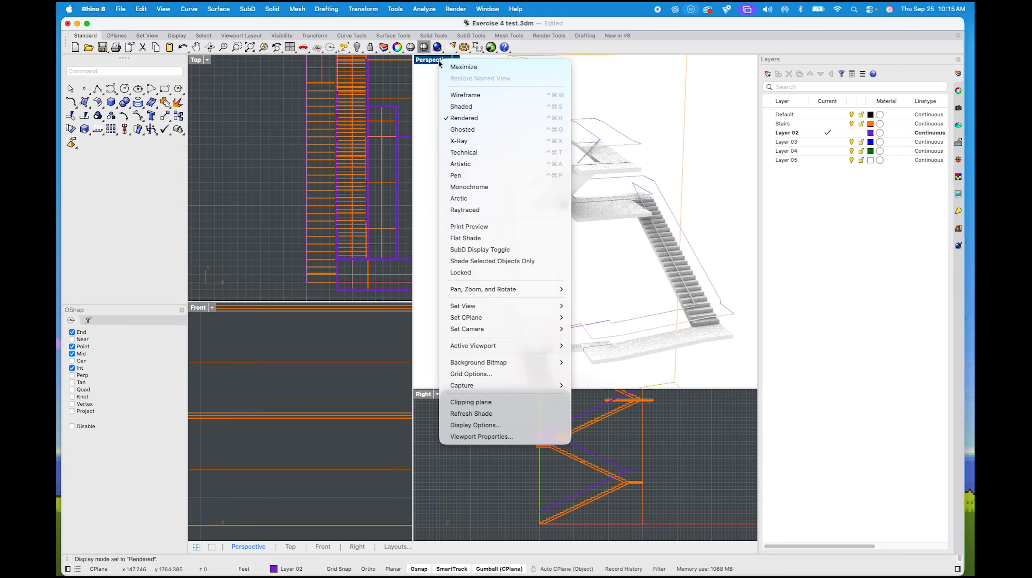
pyautogui.click(477, 110)
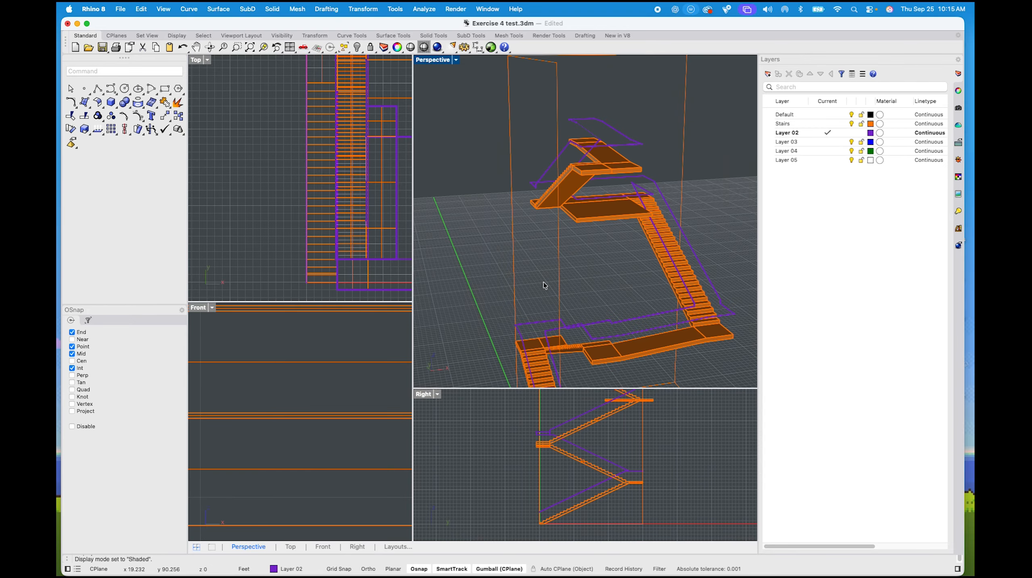
# Maximize the Right view and select the raised handrail curve inside the pipe, rather than the pipe polysurface
pyautogui.doubleClick(433, 398)
pyautogui.click(512, 326)
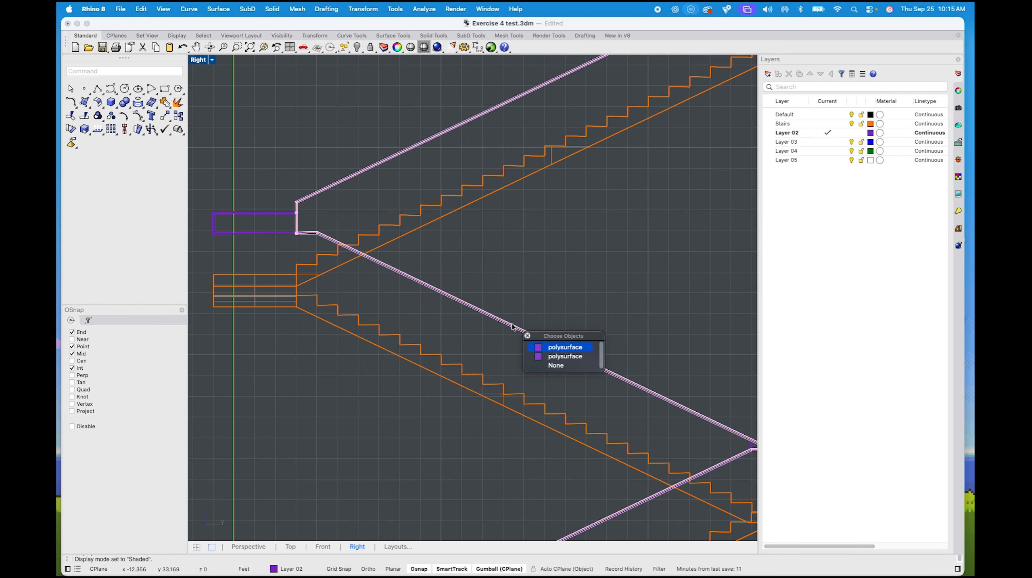
pyautogui.click(498, 263)
pyautogui.click(280, 233)
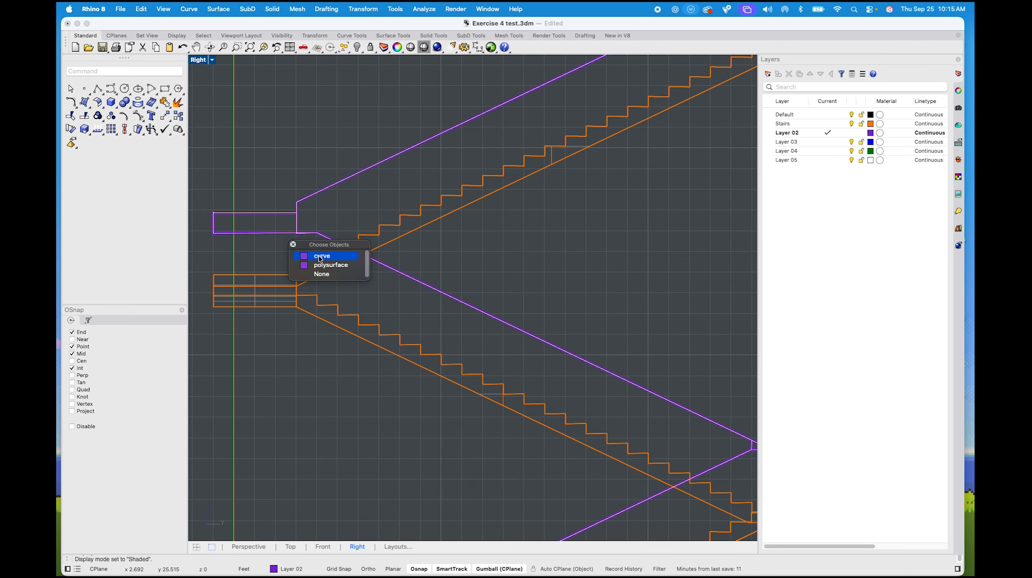
pyautogui.click(334, 265)
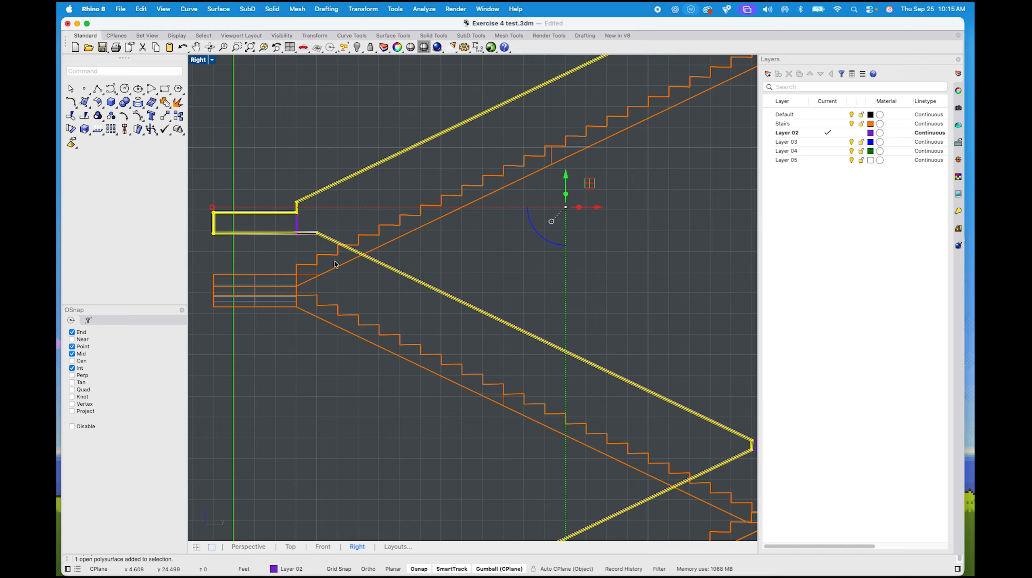
pyautogui.click(478, 266)
pyautogui.click(284, 235)
pyautogui.click(318, 226)
pyautogui.scroll(10, 269, 231)
pyautogui.click(270, 235)
pyautogui.click(285, 247)
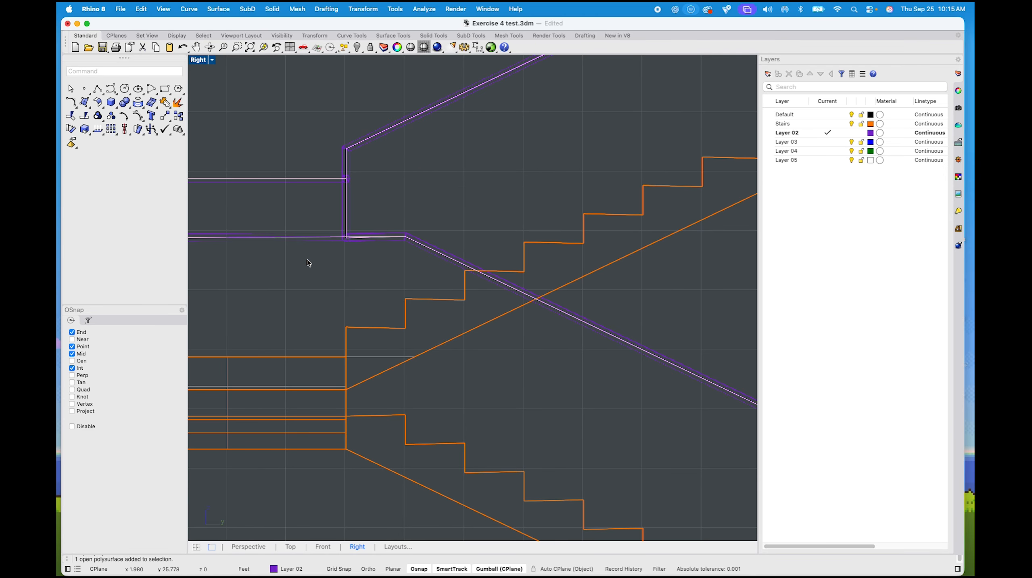
pyautogui.scroll(-5, 335, 261)
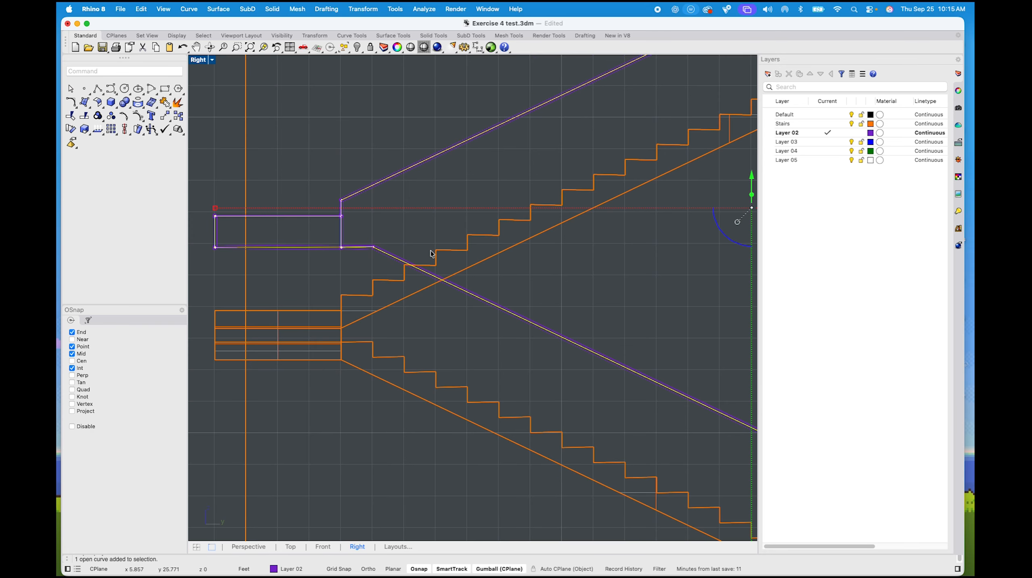
# Copy the handrail curve straight down in the Right view, placing copies 4" and 8" below the original
pyautogui.press('Return')
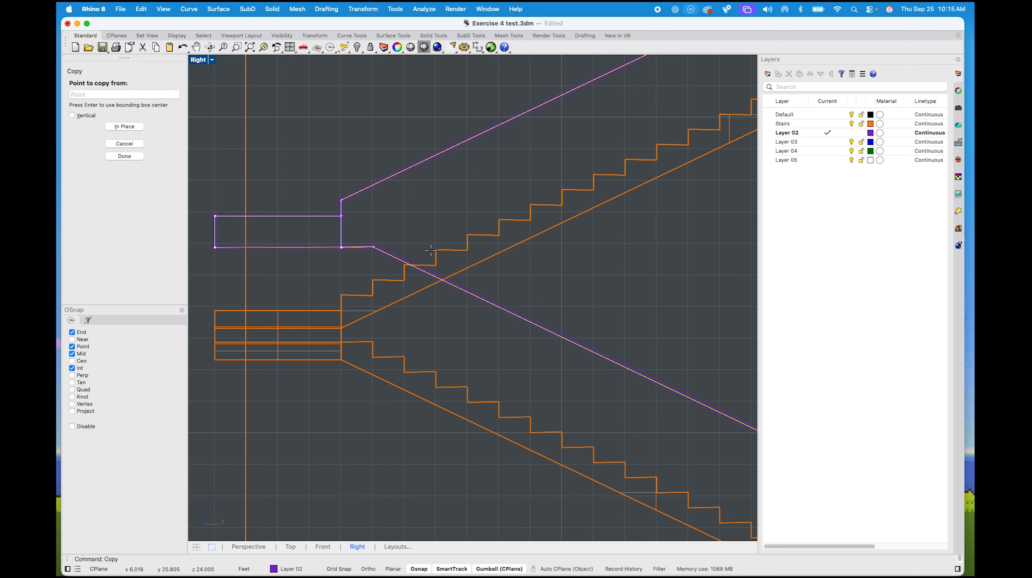
pyautogui.click(615, 260)
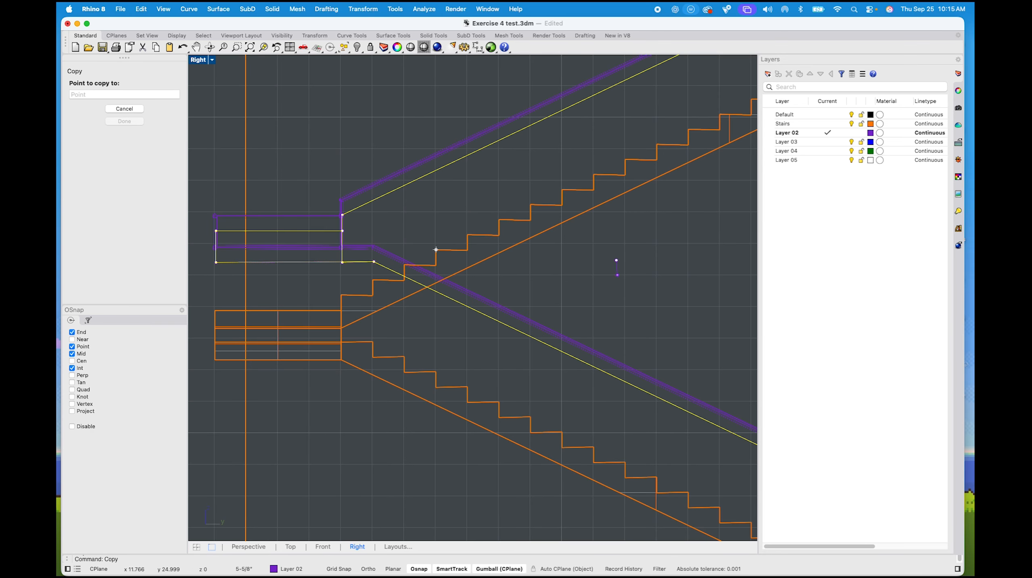
pyautogui.write('4')
pyautogui.press('Return')
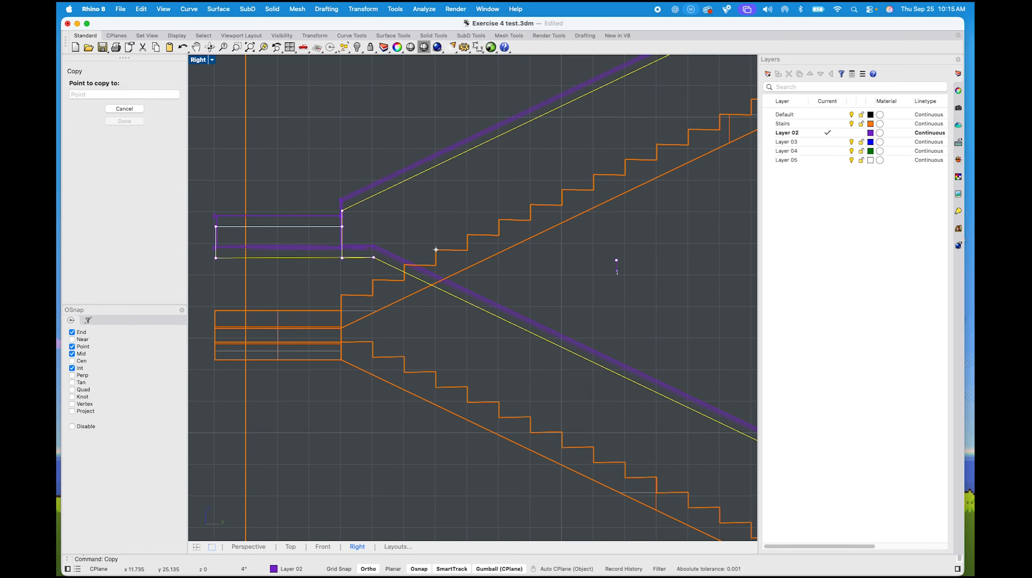
pyautogui.click(617, 295)
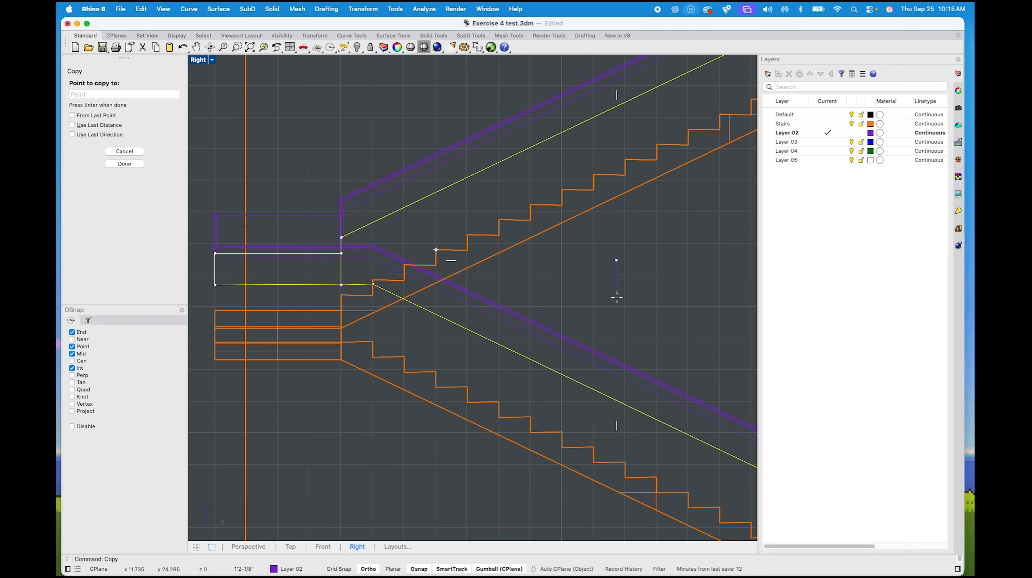
pyautogui.scroll(2, 611, 287)
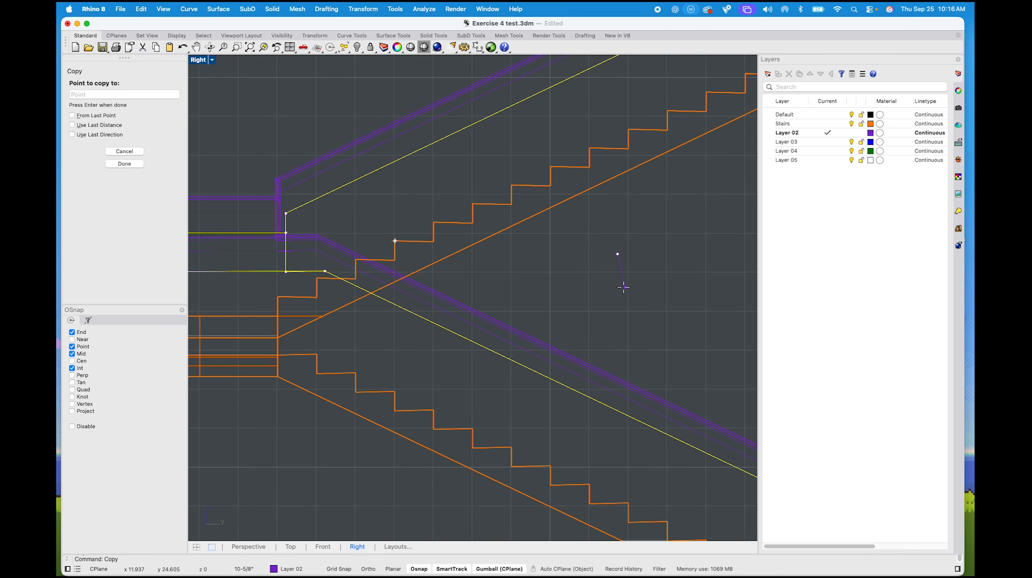
pyautogui.write('8"')
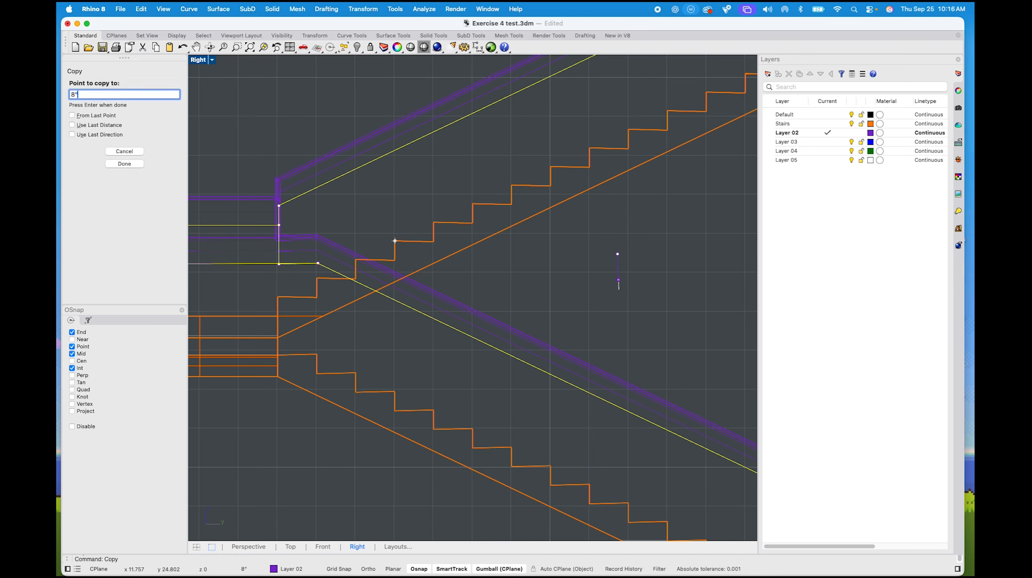
pyautogui.press('Return')
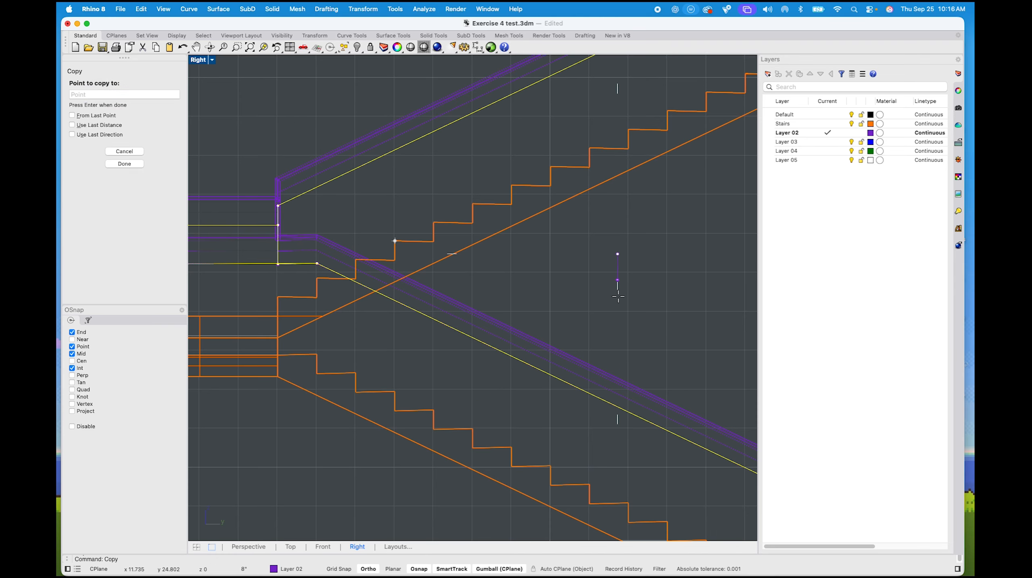
# Add further straight-down copies of the handrail curve at 12" and 16", and one at 20'
pyautogui.press('F8')
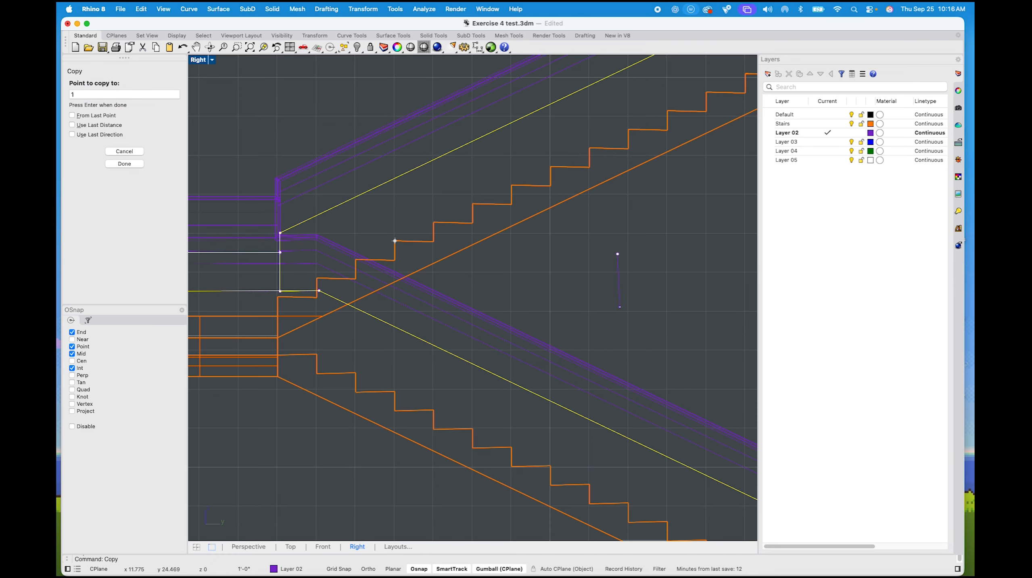
pyautogui.write('1')
pyautogui.press('Return')
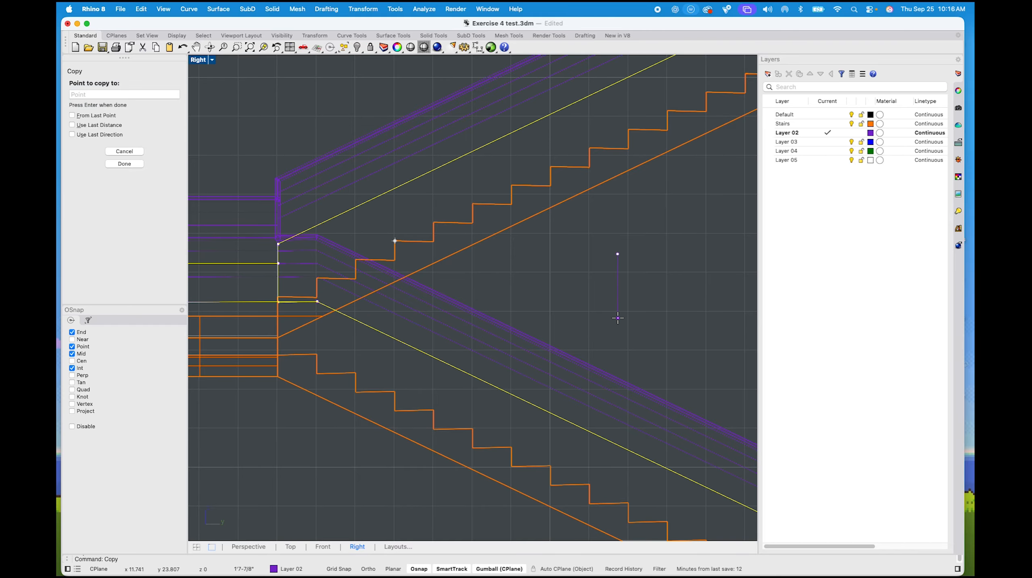
pyautogui.write('16')
pyautogui.press('Return')
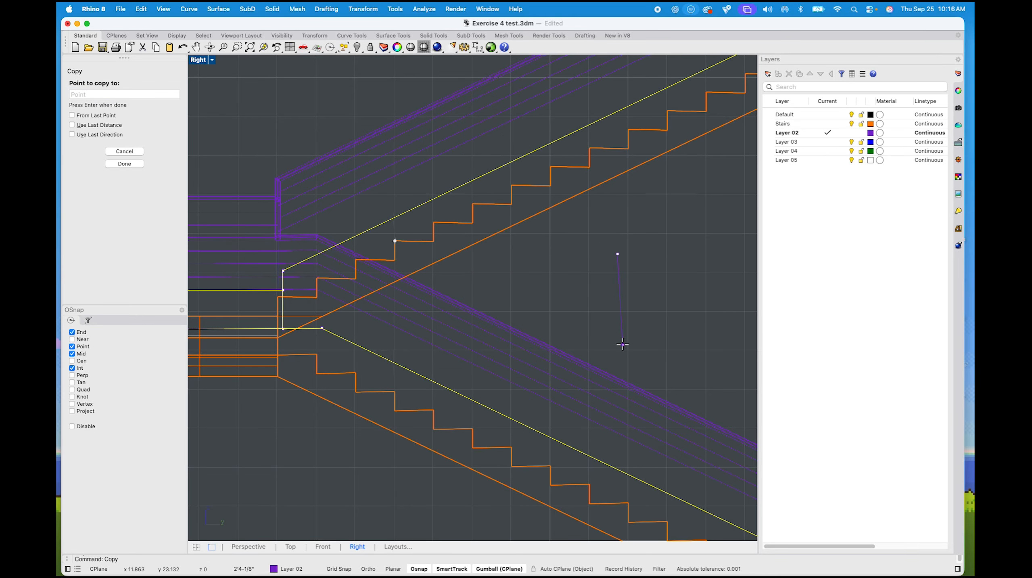
pyautogui.write('20')
pyautogui.press('Return')
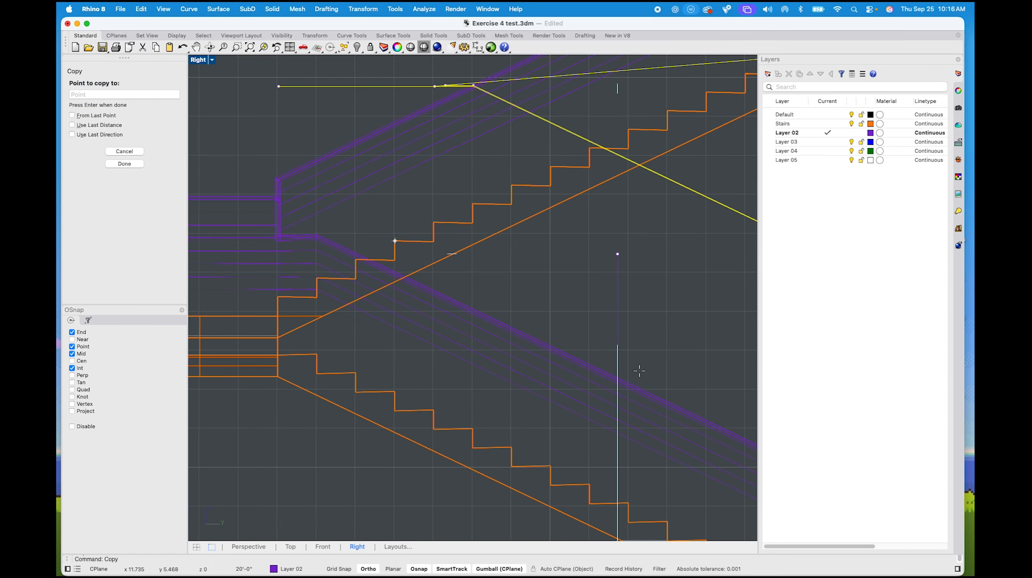
# Continue the downward copies of the handrail curve to a distance of 28" and end the Copy command
pyautogui.press('F8')
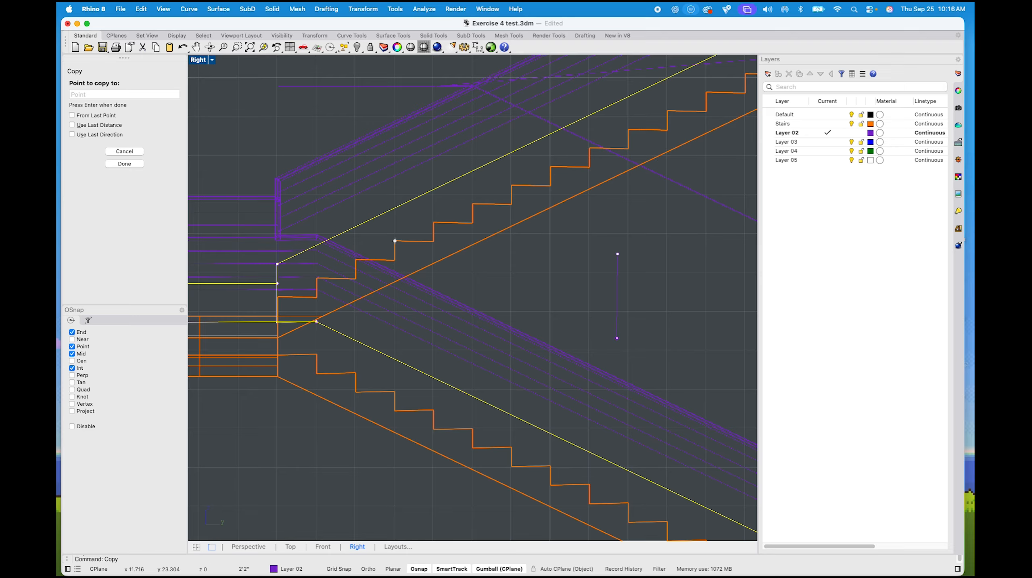
pyautogui.press('F8')
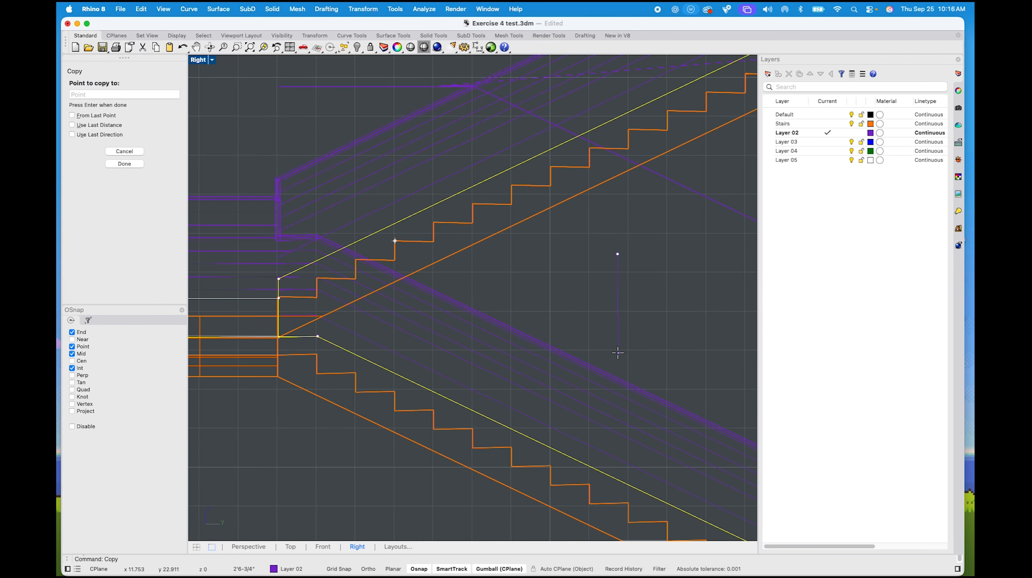
pyautogui.write('28"')
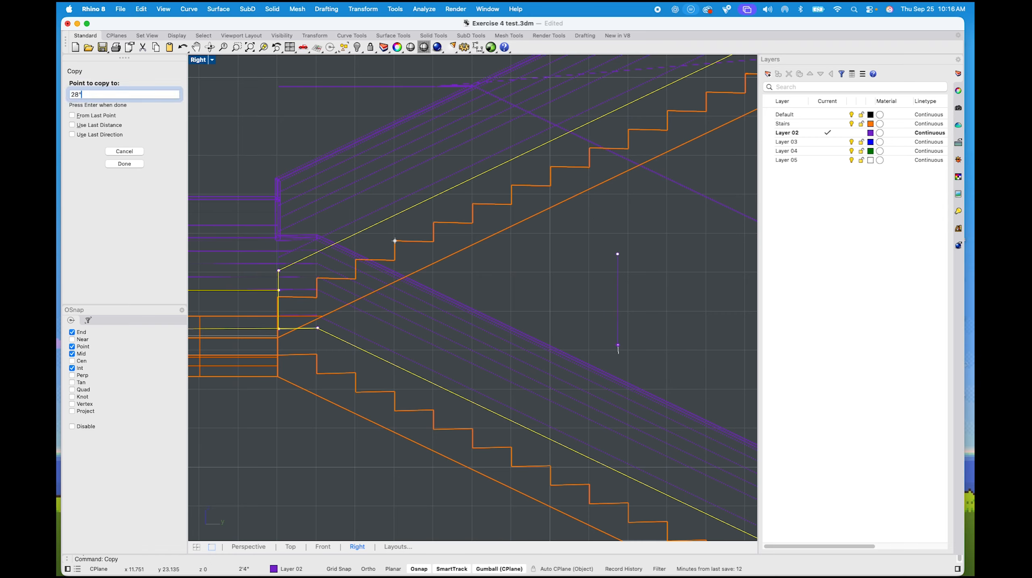
pyautogui.press('Return')
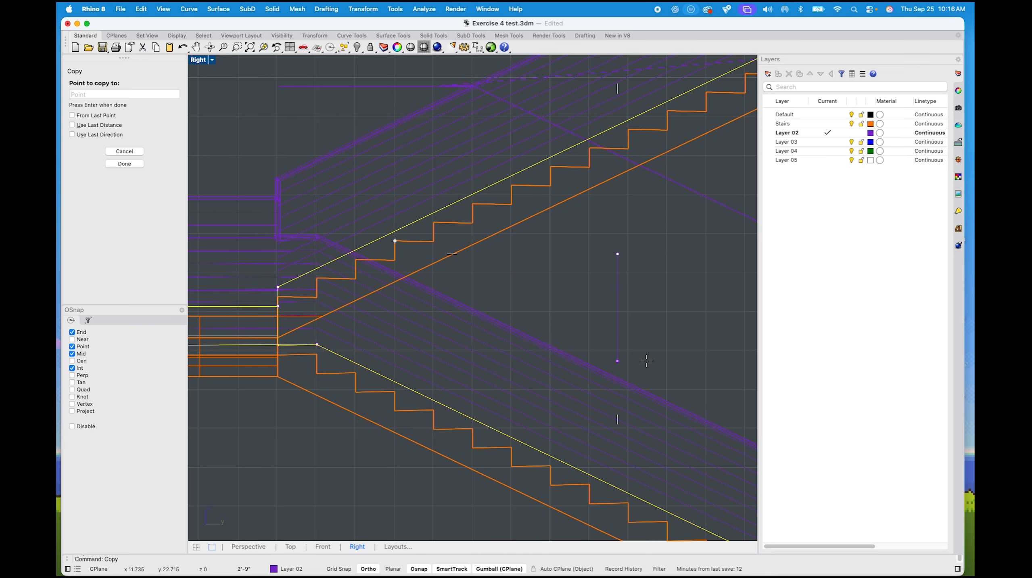
pyautogui.press('Escape')
# Review the copied rail curves along the whole staircase in the Right view, and restore the four-viewport layout with the Perspective view at the landing
pyautogui.scroll(-10, 645, 310)
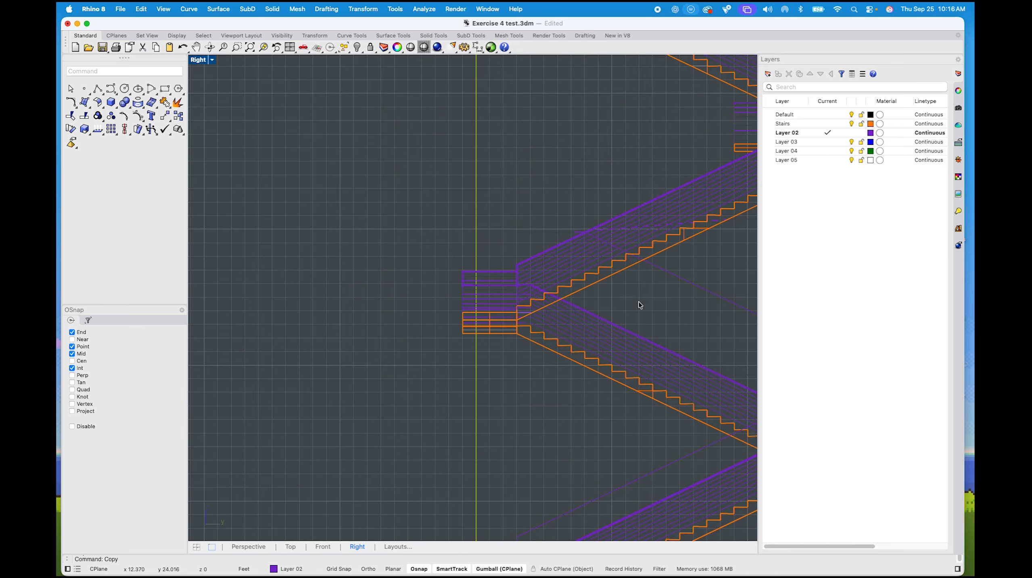
pyautogui.moveTo(751, 279); pyautogui.dragTo(523, 409, button='right')
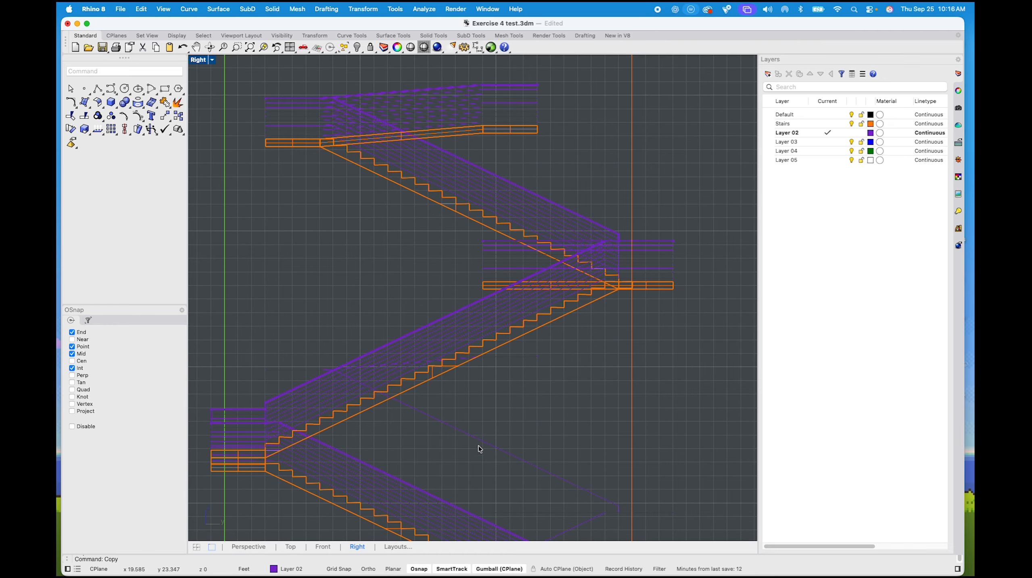
pyautogui.scroll(-8, 469, 384)
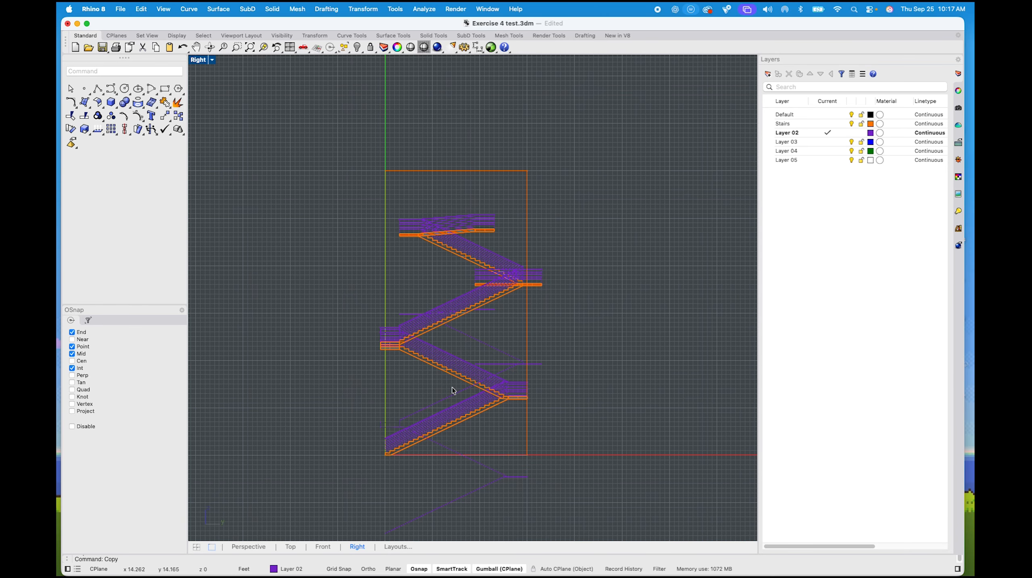
pyautogui.doubleClick(196, 62)
pyautogui.moveTo(420, 214); pyautogui.dragTo(371, 194, button='right')
pyautogui.scroll(5, 578, 146)
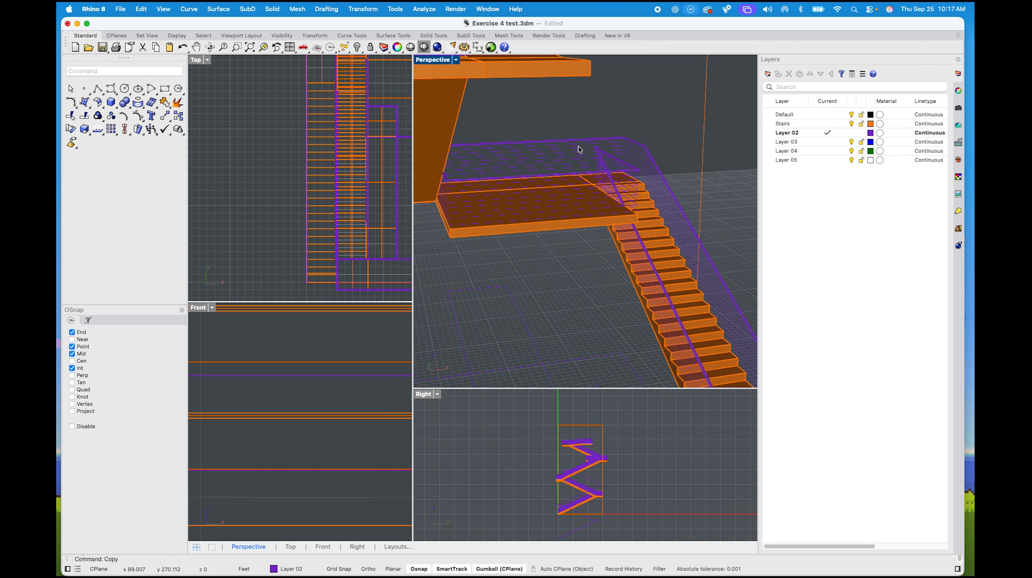
pyautogui.scroll(5, 578, 150)
# Select the lowered rail curves beneath the handrail in the Perspective view and pipe them with a .25" radius
pyautogui.click(550, 130)
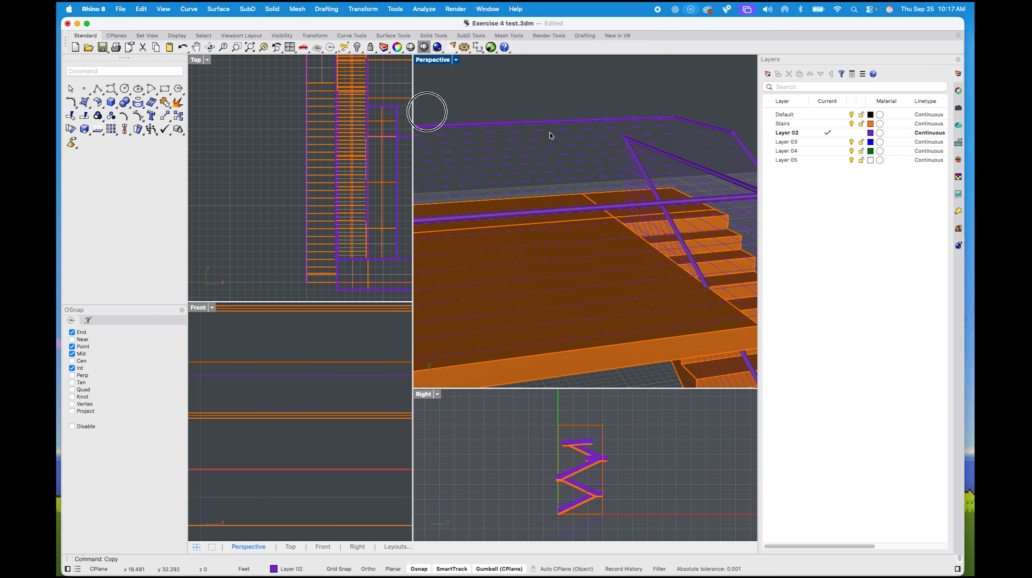
pyautogui.keyDown('shift'); pyautogui.click(550, 139); pyautogui.keyUp('shift')
pyautogui.keyDown('shift'); pyautogui.click(549, 146); pyautogui.keyUp('shift')
pyautogui.keyDown('shift'); pyautogui.click(548, 159); pyautogui.keyUp('shift')
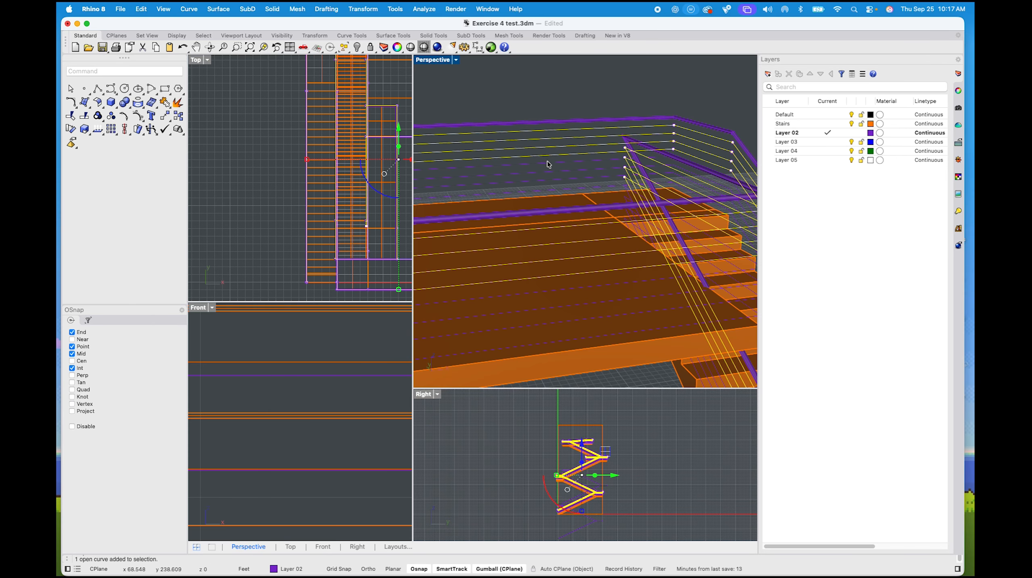
pyautogui.keyDown('shift'); pyautogui.click(549, 164); pyautogui.keyUp('shift')
pyautogui.keyDown('shift'); pyautogui.click(549, 171); pyautogui.keyUp('shift')
pyautogui.keyDown('shift'); pyautogui.click(545, 180); pyautogui.keyUp('shift')
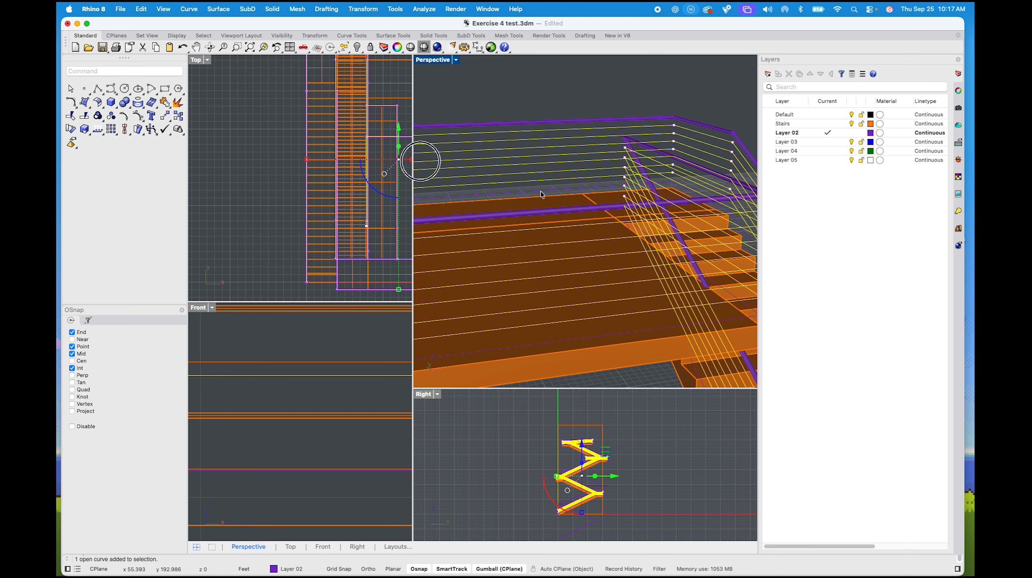
pyautogui.keyDown('shift'); pyautogui.click(542, 194); pyautogui.keyUp('shift')
pyautogui.write('pipe')
pyautogui.press('Return')
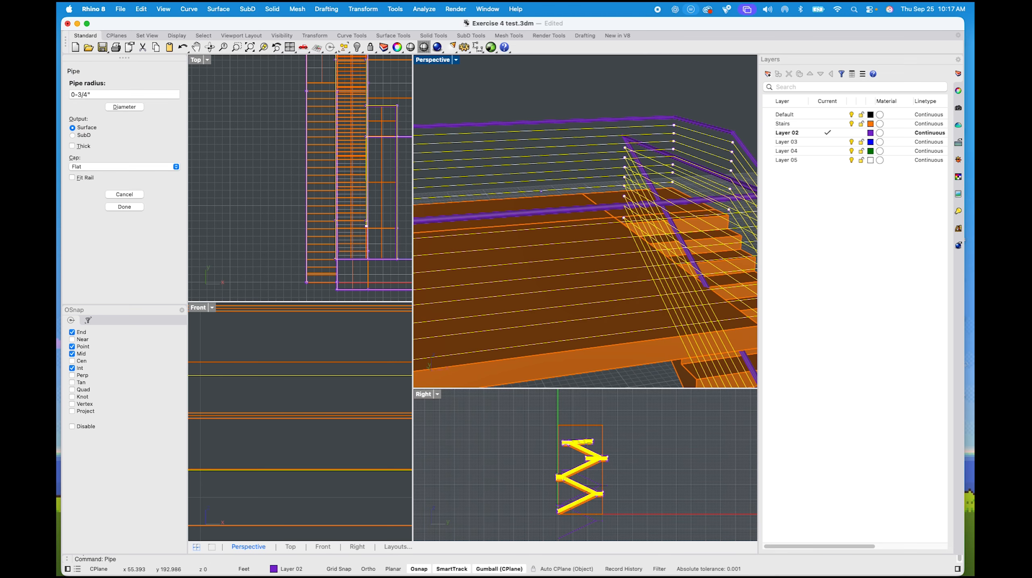
pyautogui.write('.025')
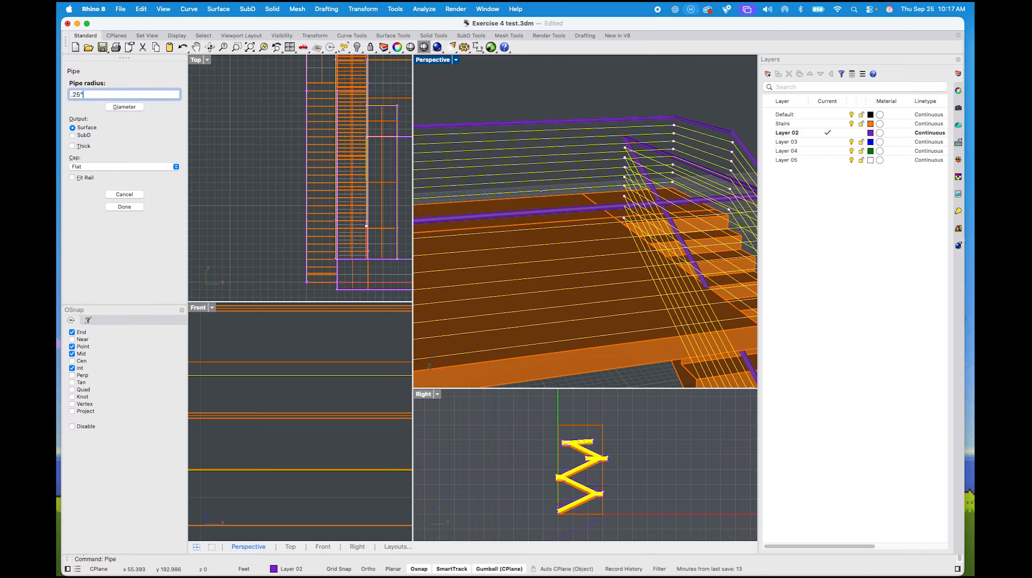
pyautogui.press('Return')
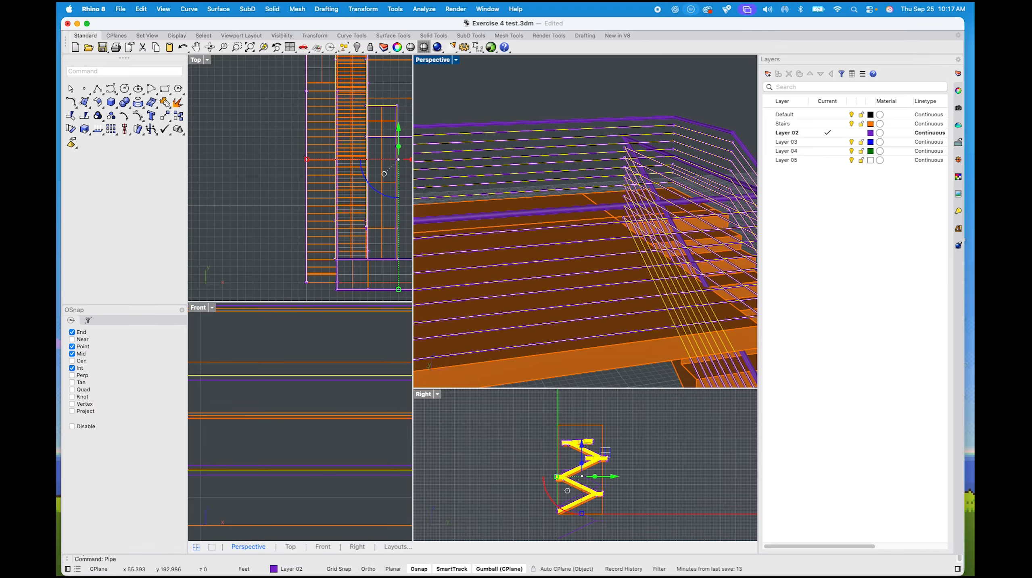
pyautogui.press('Escape')
# Preview the Perspective view in Rendered mode with the Stairs layer hidden and shown again, and return the view to Shaded
pyautogui.moveTo(599, 96); pyautogui.dragTo(559, 176, button='right')
pyautogui.click(457, 60)
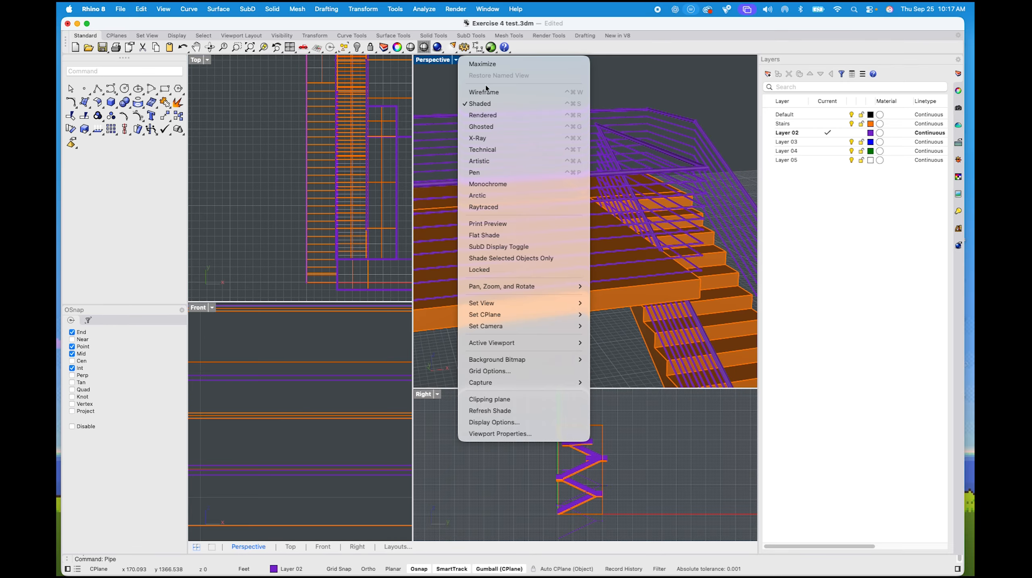
pyautogui.click(493, 115)
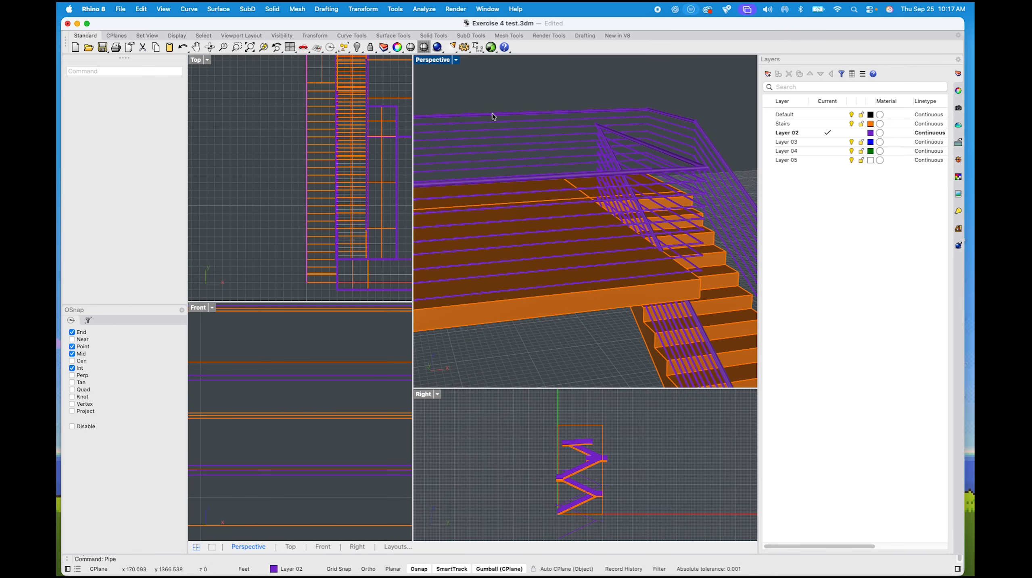
pyautogui.moveTo(579, 220); pyautogui.dragTo(784, 153, button='right')
pyautogui.click(851, 125)
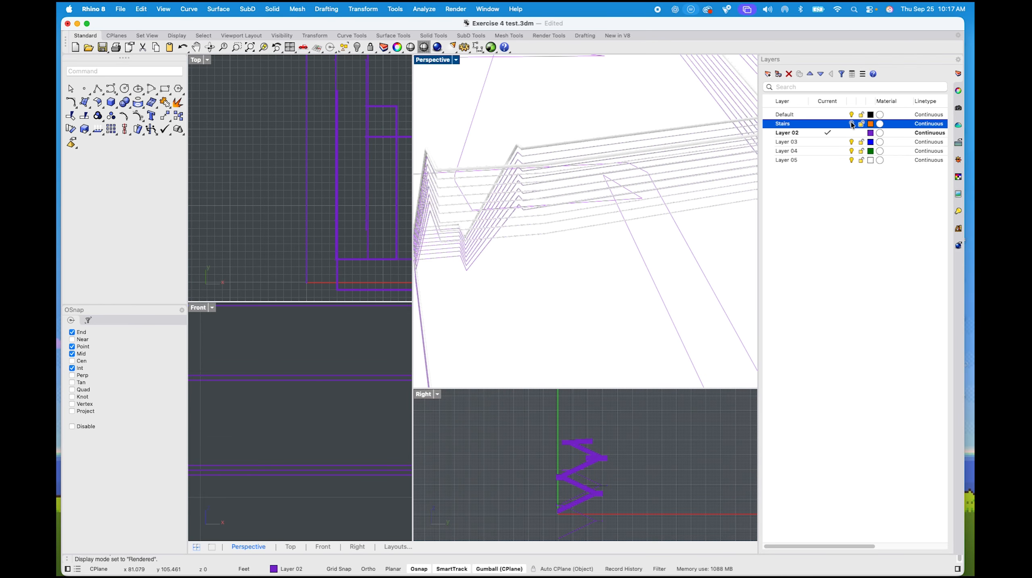
pyautogui.click(852, 125)
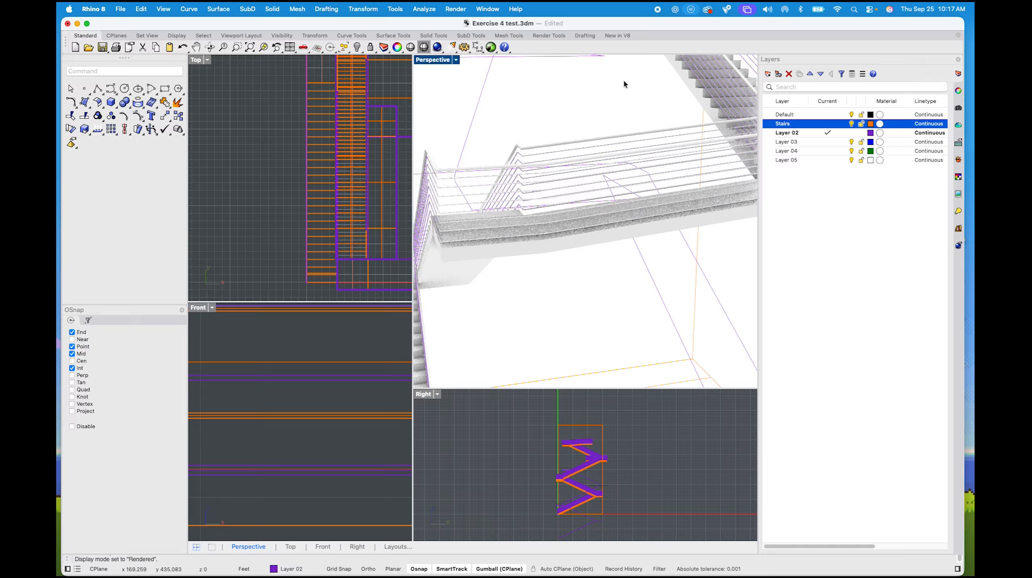
pyautogui.click(446, 62)
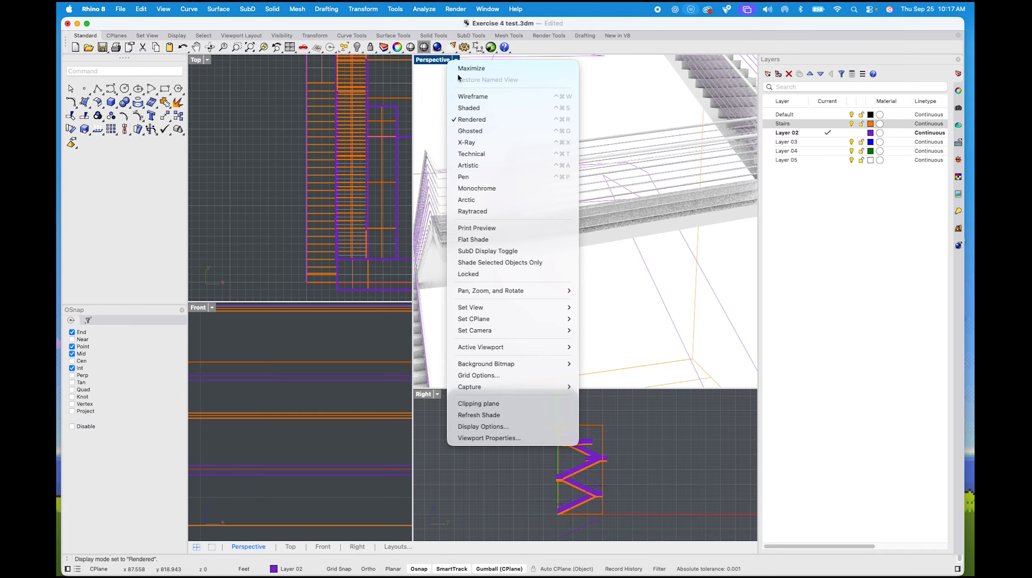
pyautogui.click(480, 106)
# Draw a line from the bottom step up to the end of the handrail, picking its end point in the Right view
pyautogui.moveTo(553, 109); pyautogui.dragTo(603, 185, button='right')
pyautogui.scroll(10, 602, 185)
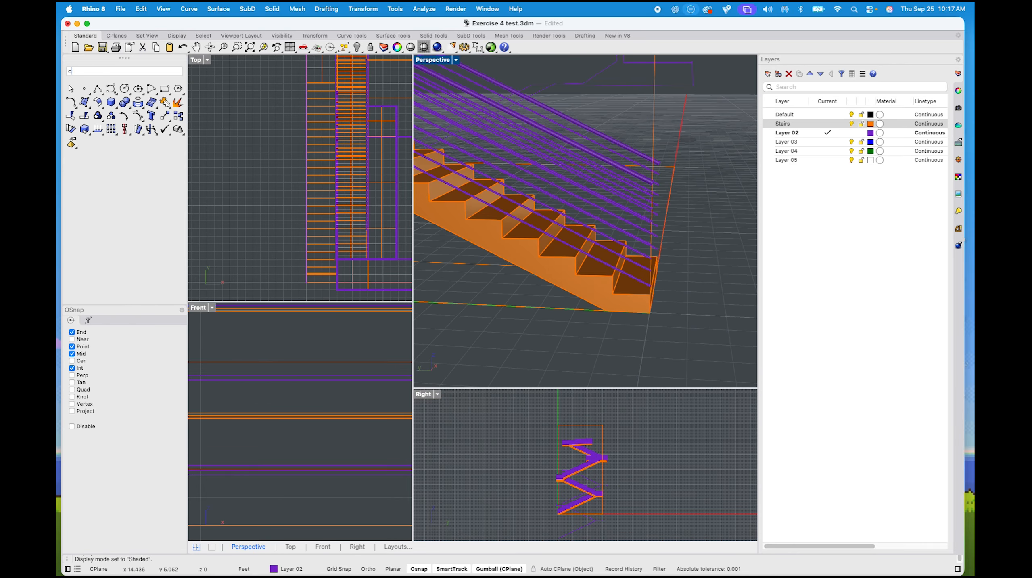
pyautogui.press('BackSpace')
pyautogui.write('Li')
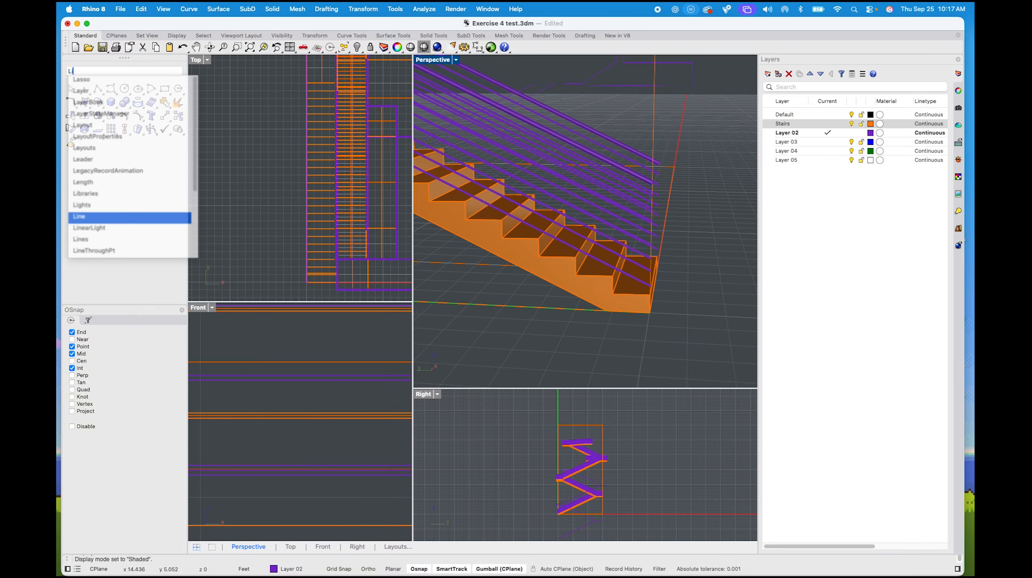
pyautogui.write('ne')
pyautogui.press('Return')
pyautogui.scroll(5, 611, 271)
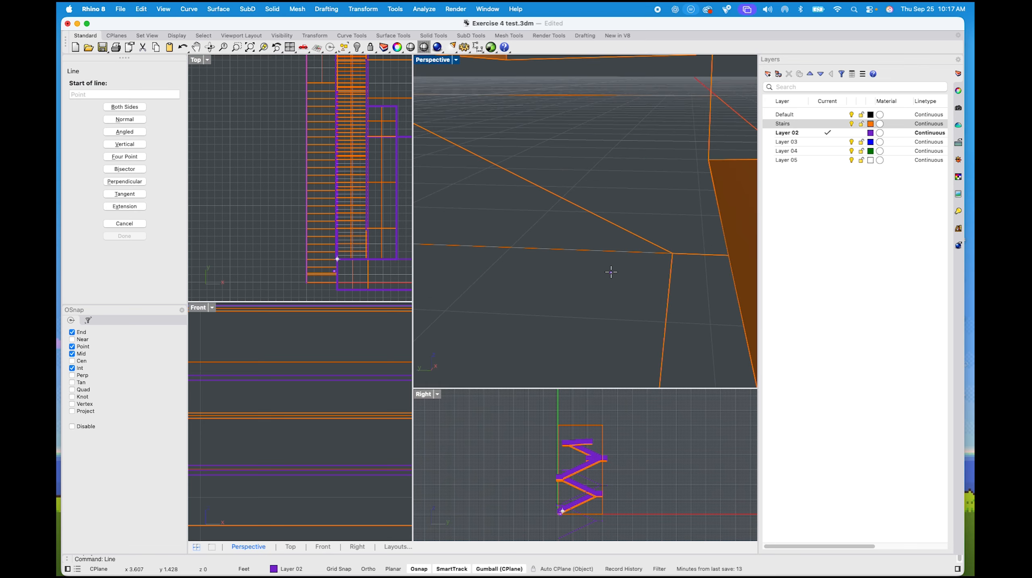
pyautogui.scroll(-5, 612, 288)
pyautogui.keyDown('shift'); pyautogui.moveTo(622, 292); pyautogui.dragTo(553, 310, button='right'); pyautogui.keyUp('shift')
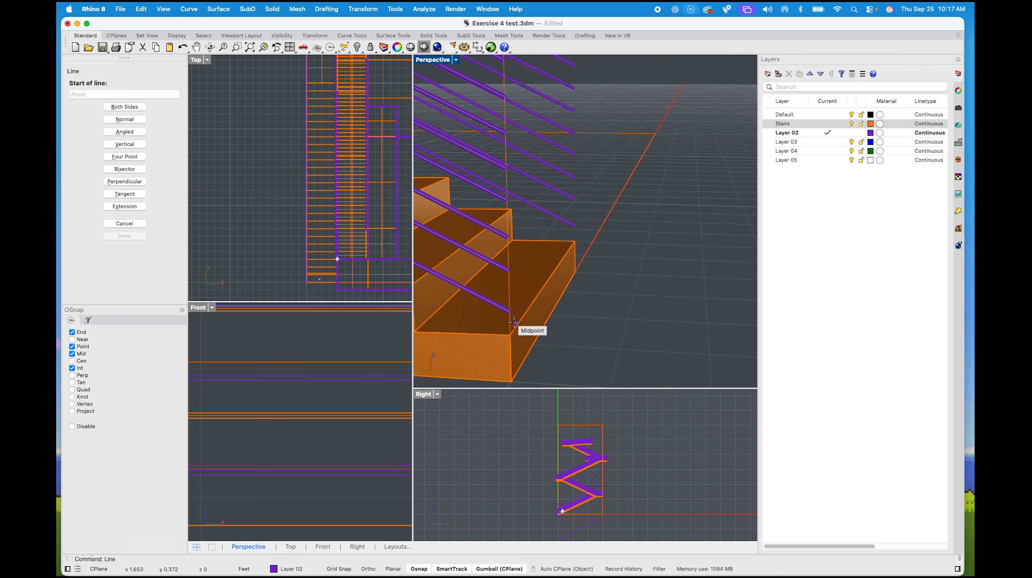
pyautogui.click(512, 322)
pyautogui.scroll(3, 577, 259)
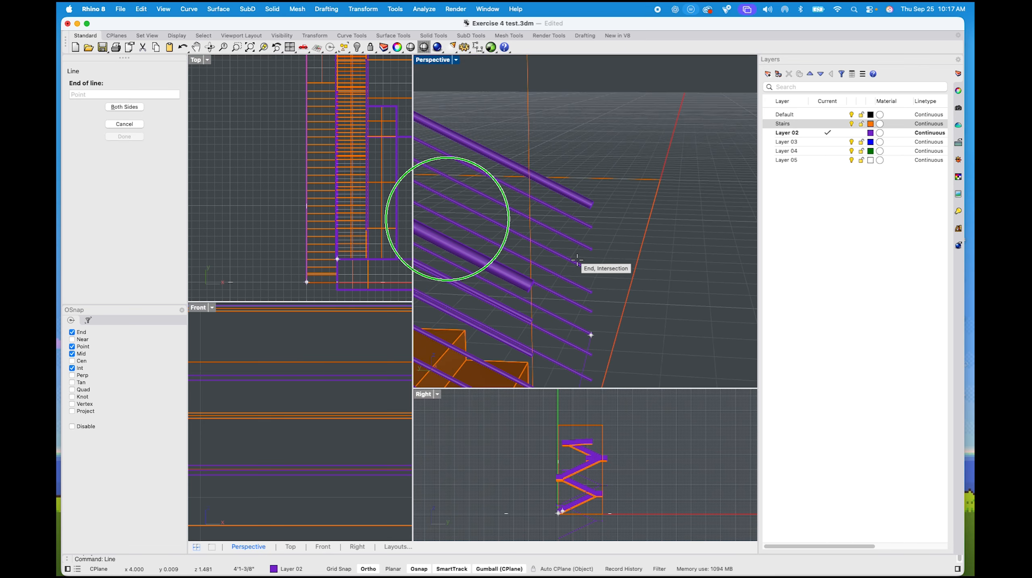
pyautogui.scroll(4, 576, 259)
pyautogui.scroll(3, 530, 279)
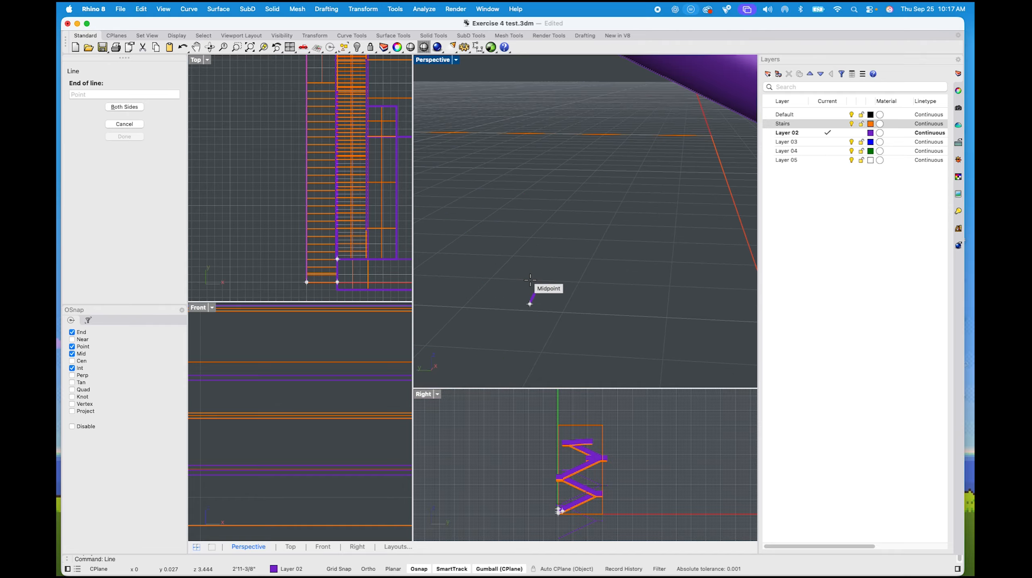
pyautogui.scroll(4, 530, 279)
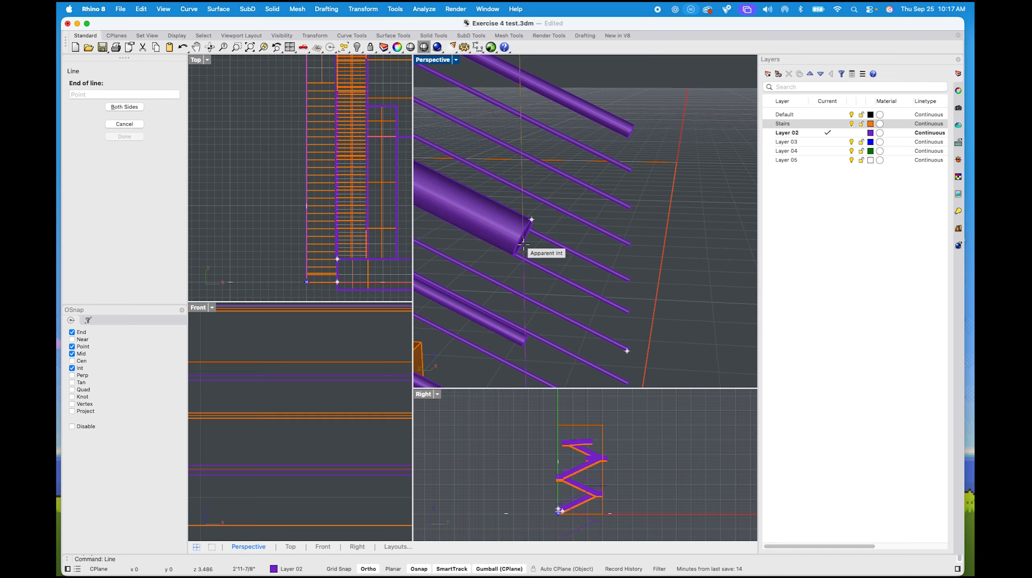
pyautogui.scroll(6, 554, 503)
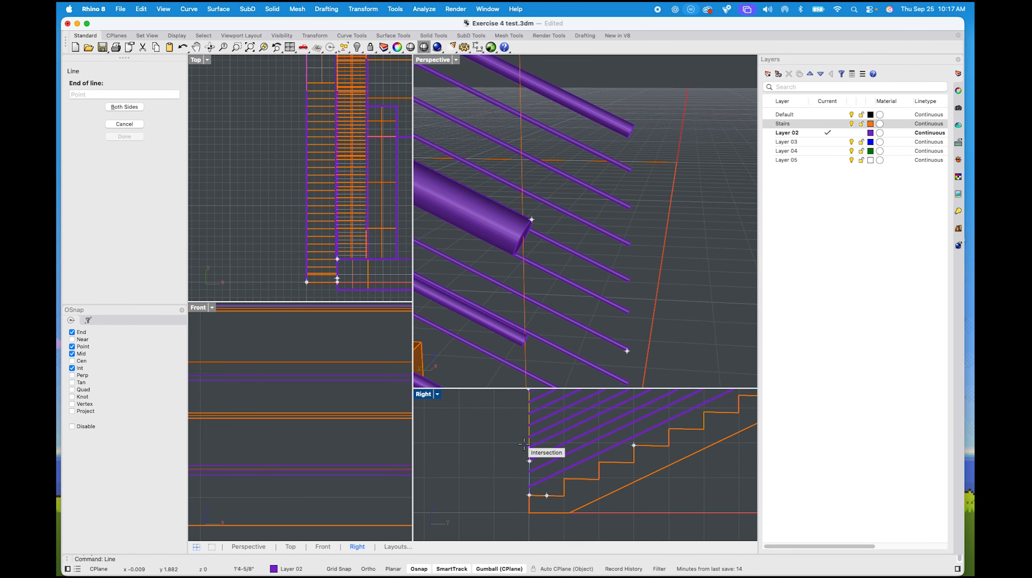
pyautogui.moveTo(523, 444); pyautogui.dragTo(525, 481, button='right')
pyautogui.press('shift')
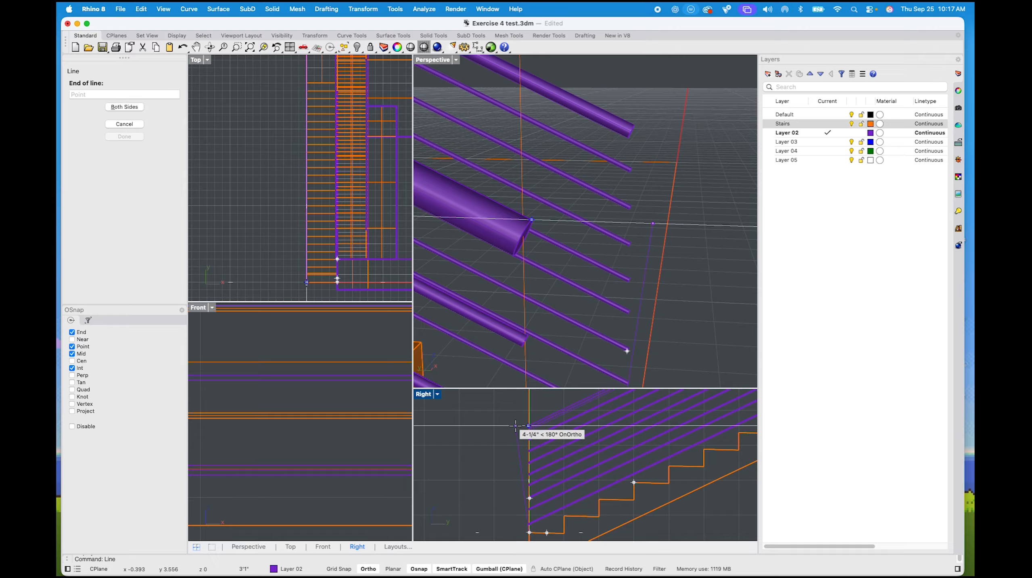
pyautogui.scroll(3, 526, 425)
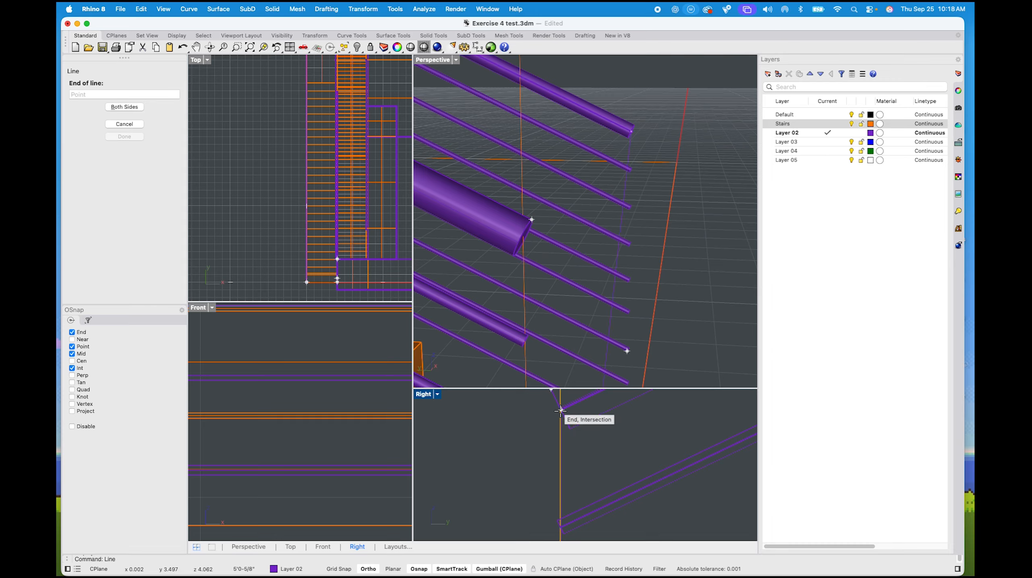
pyautogui.click(565, 418)
# Delete the line drawn between the bottom step and the handrail's end
pyautogui.scroll(-6, 520, 283)
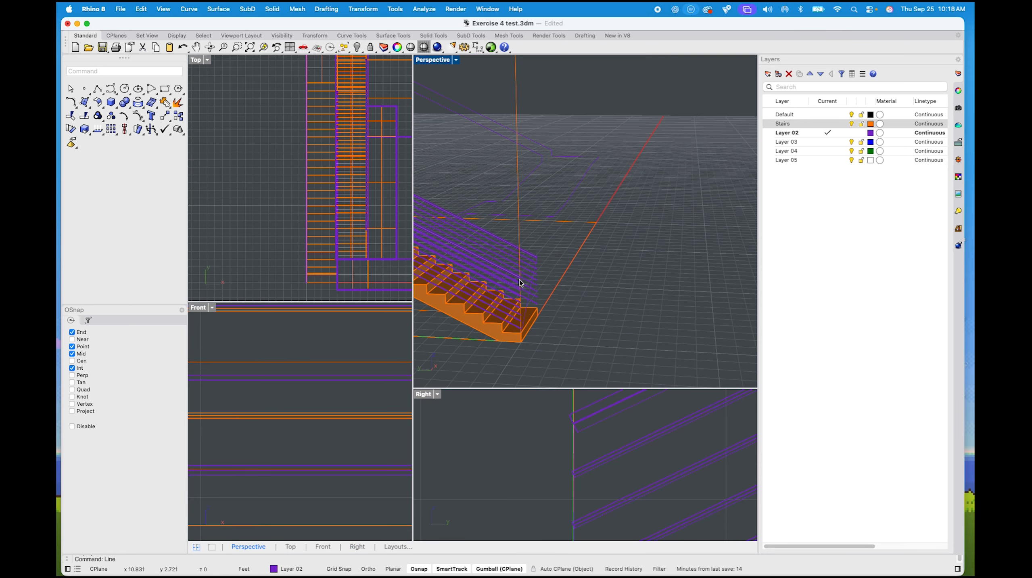
pyautogui.moveTo(539, 301); pyautogui.dragTo(598, 282, button='right')
pyautogui.scroll(-5, 598, 281)
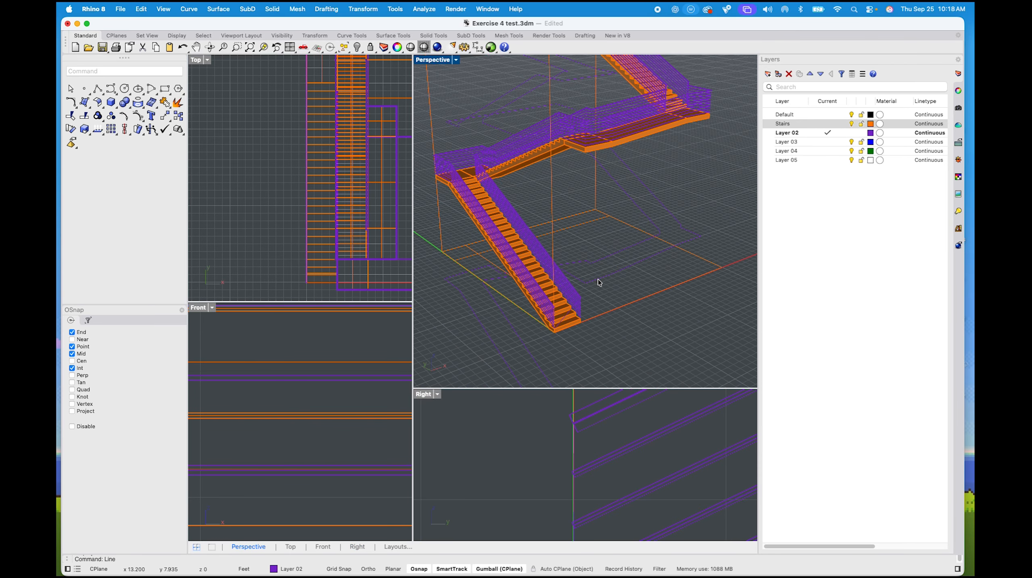
pyautogui.click(598, 280)
pyautogui.moveTo(474, 251); pyautogui.dragTo(539, 344, button='right')
pyautogui.press('Delete')
# Draw a small horizontal circle centred on the landing's outer corner, directly beneath the handrail's corner
pyautogui.scroll(-5, 646, 321)
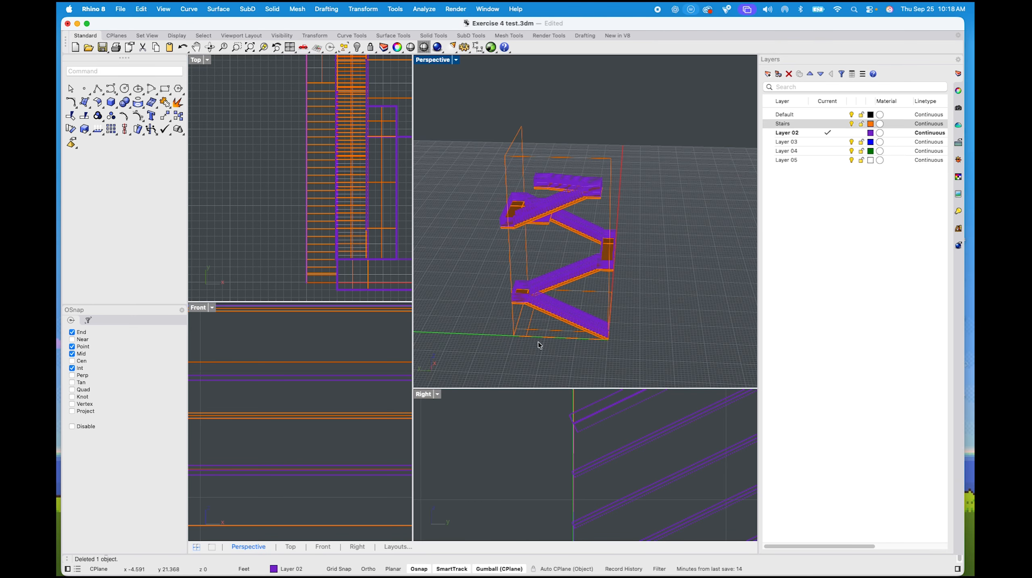
pyautogui.scroll(8, 539, 345)
pyautogui.moveTo(502, 252); pyautogui.dragTo(528, 288, button='right')
pyautogui.scroll(6, 528, 289)
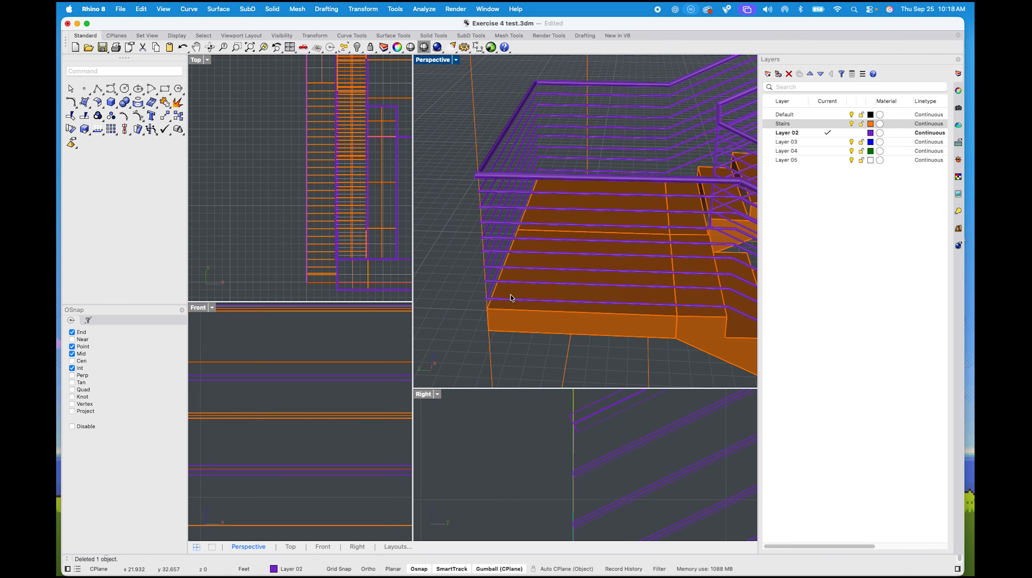
pyautogui.scroll(3, 492, 310)
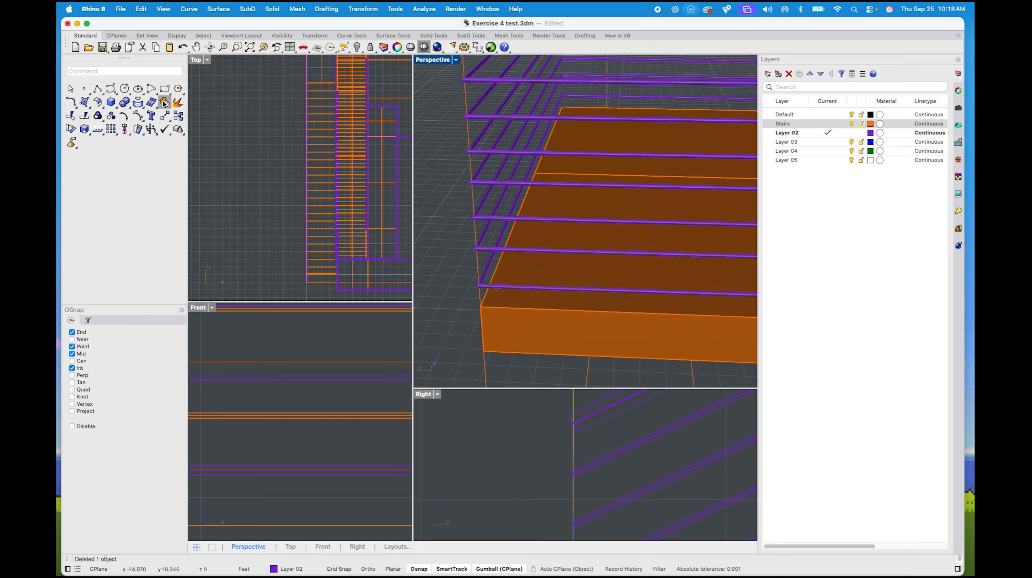
pyautogui.click(124, 90)
pyautogui.click(481, 306)
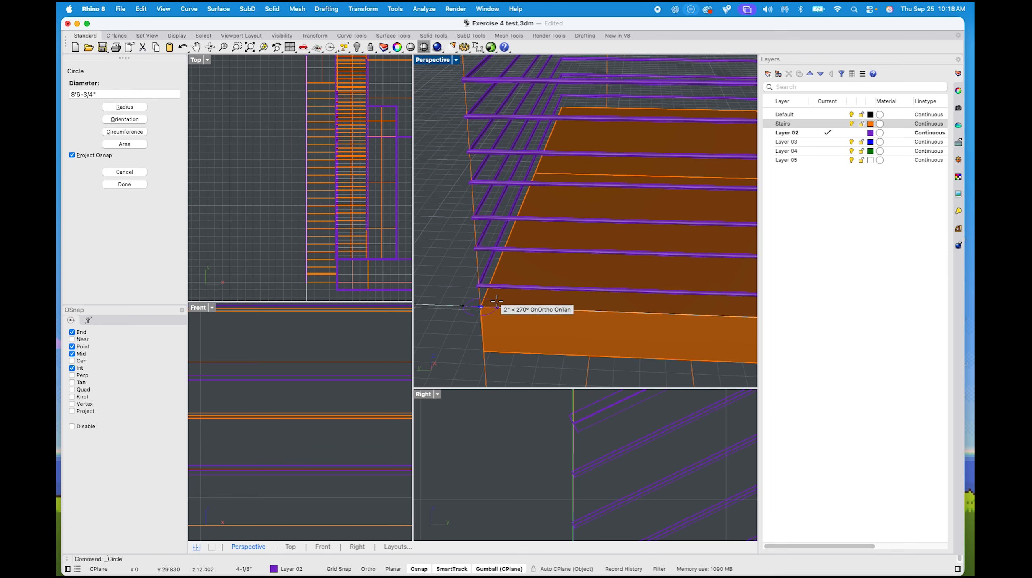
pyautogui.scroll(5, 495, 303)
pyautogui.scroll(-3, 489, 309)
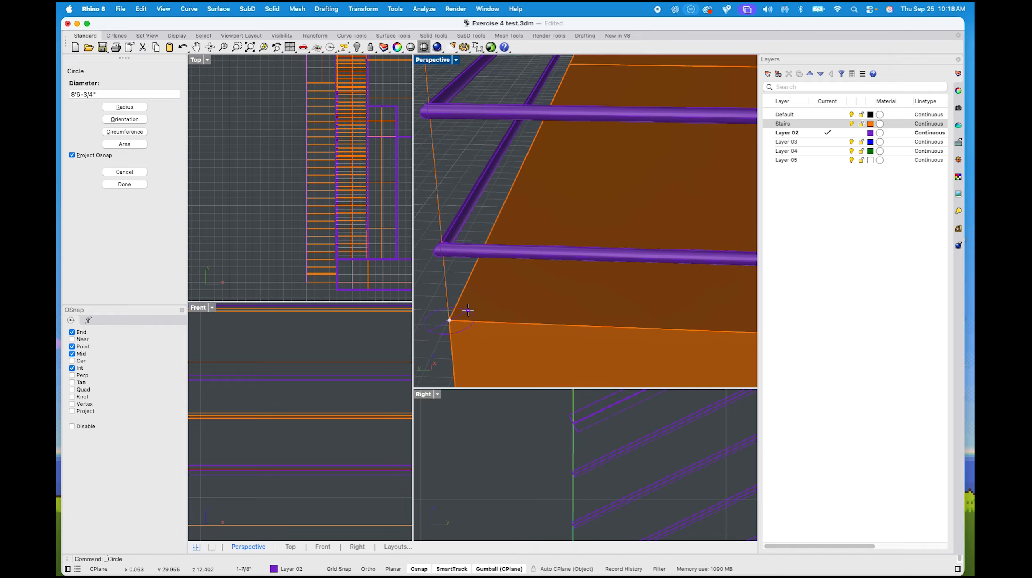
pyautogui.click(462, 313)
pyautogui.click(463, 326)
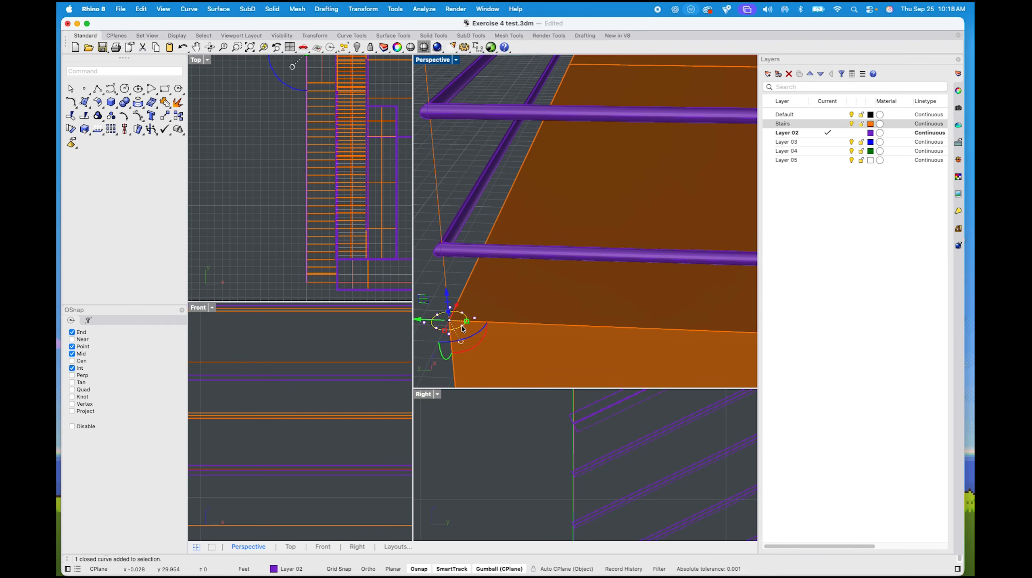
pyautogui.write('ExtrudeSrf')
pyautogui.press('Return')
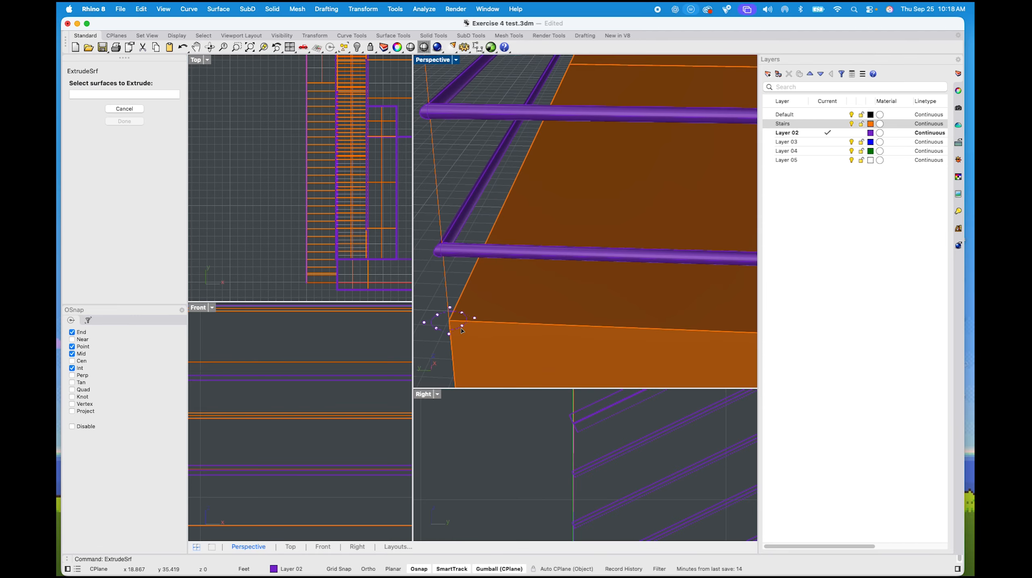
pyautogui.scroll(-5, 484, 267)
pyautogui.scroll(-3, 485, 268)
pyautogui.press('Escape')
# Extrude the circle at the landing corner vertically with ExtrudeCrv as a solid post reaching up to the handrail
pyautogui.scroll(5, 467, 275)
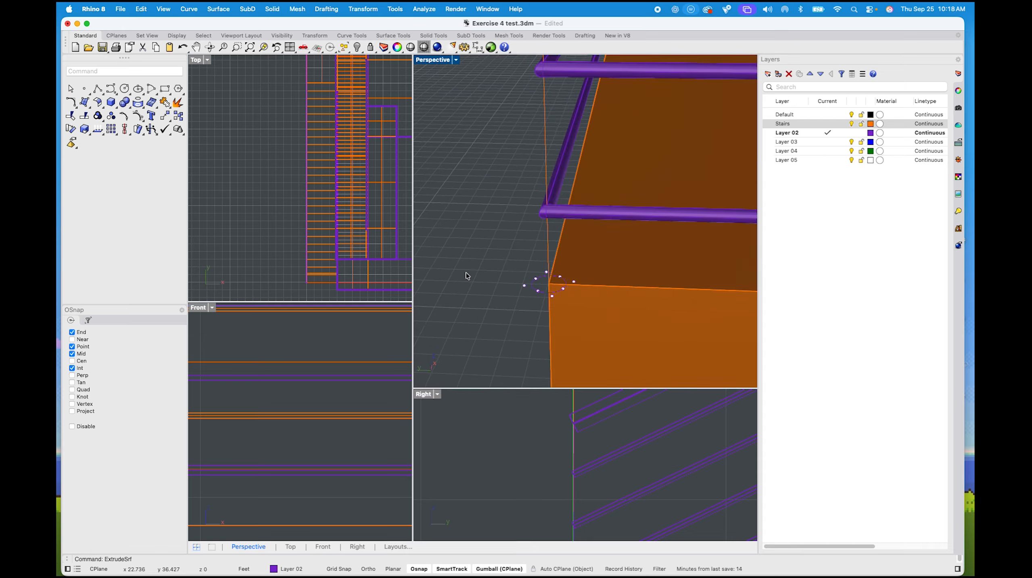
pyautogui.click(534, 288)
pyautogui.write('e')
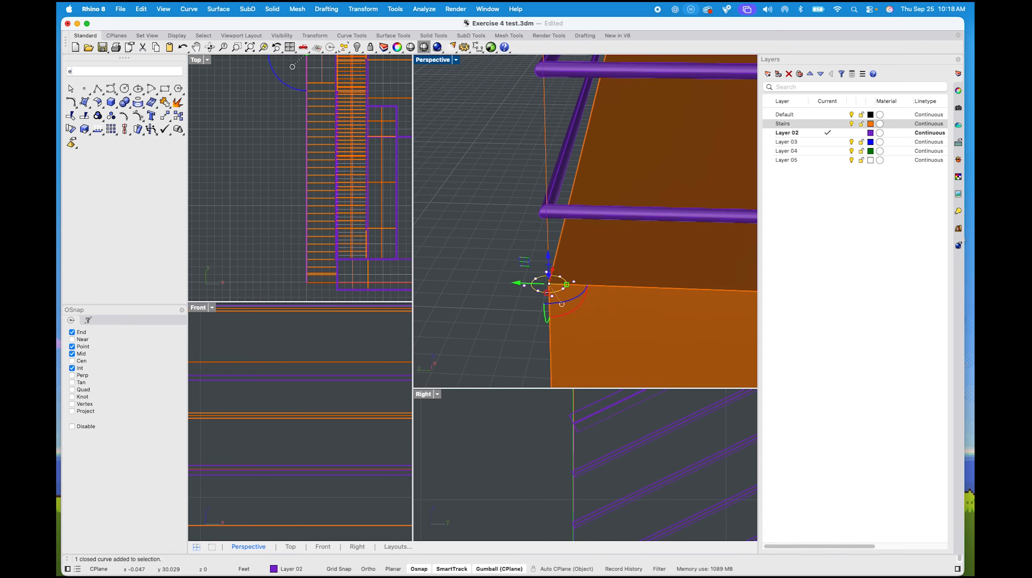
pyautogui.write('xtr')
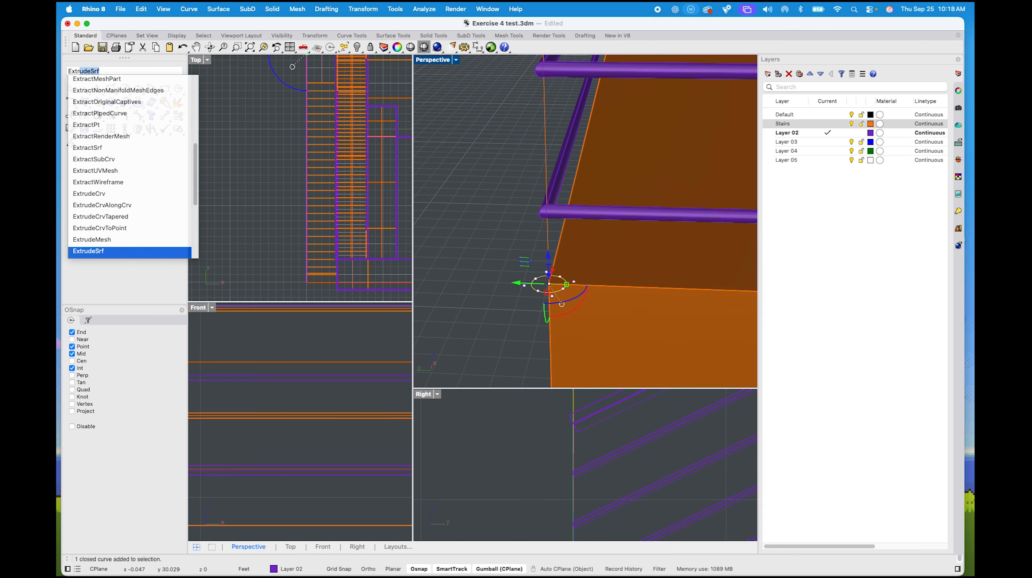
pyautogui.press('Up')
pyautogui.press('Up')
pyautogui.press('Up')
pyautogui.press('Up')
pyautogui.press('Up')
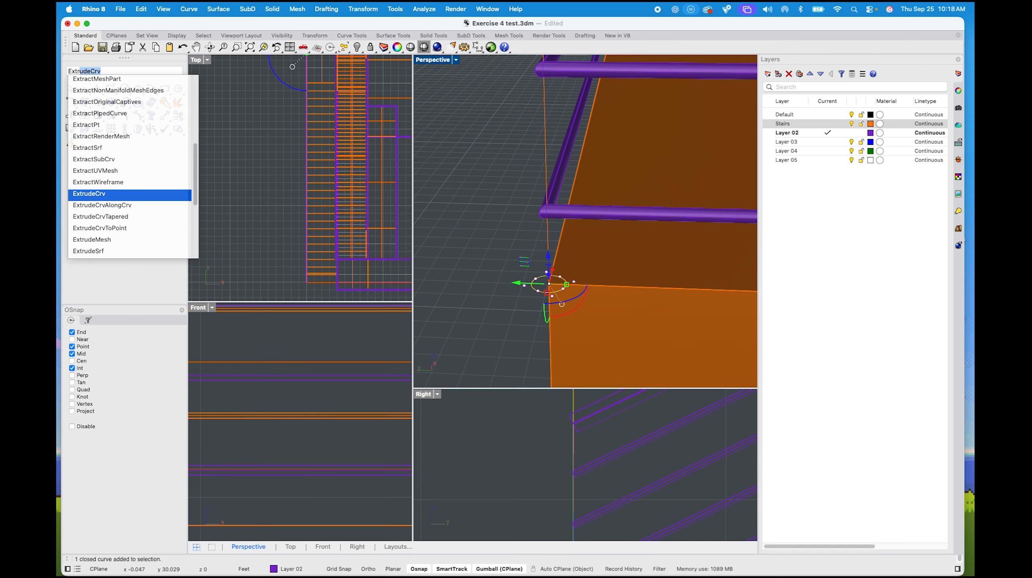
pyautogui.press('Return')
pyautogui.scroll(-3, 520, 204)
pyautogui.scroll(-5, 519, 205)
pyautogui.keyDown('shift'); pyautogui.moveTo(420, 137); pyautogui.dragTo(424, 169, button='right'); pyautogui.keyUp('shift')
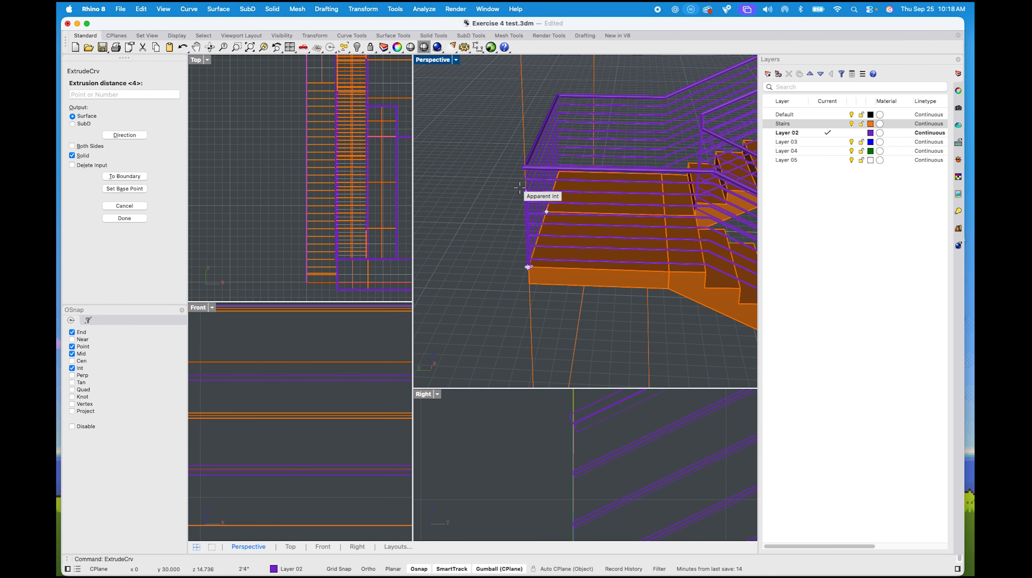
pyautogui.scroll(5, 523, 195)
pyautogui.click(516, 145)
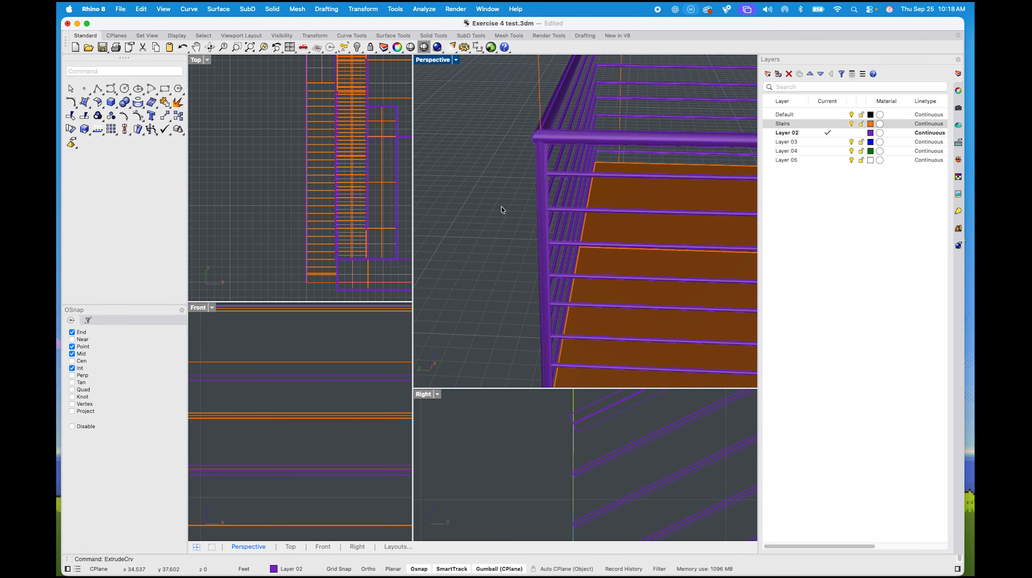
# Select the extruded post at the landing's outer corner, not the rail curve or polysurface overlapping it
pyautogui.scroll(-3, 503, 210)
pyautogui.click(534, 206)
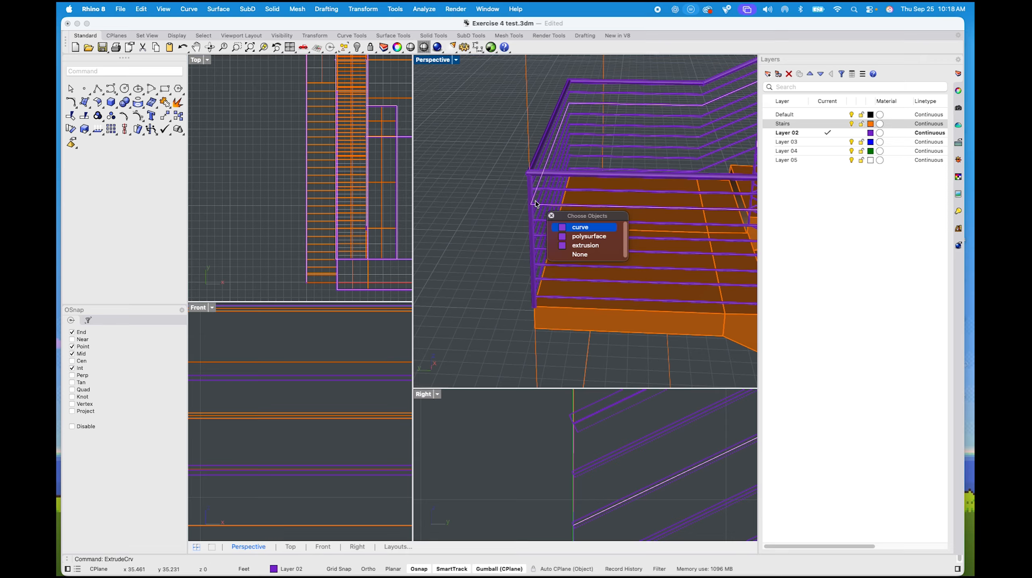
pyautogui.click(584, 243)
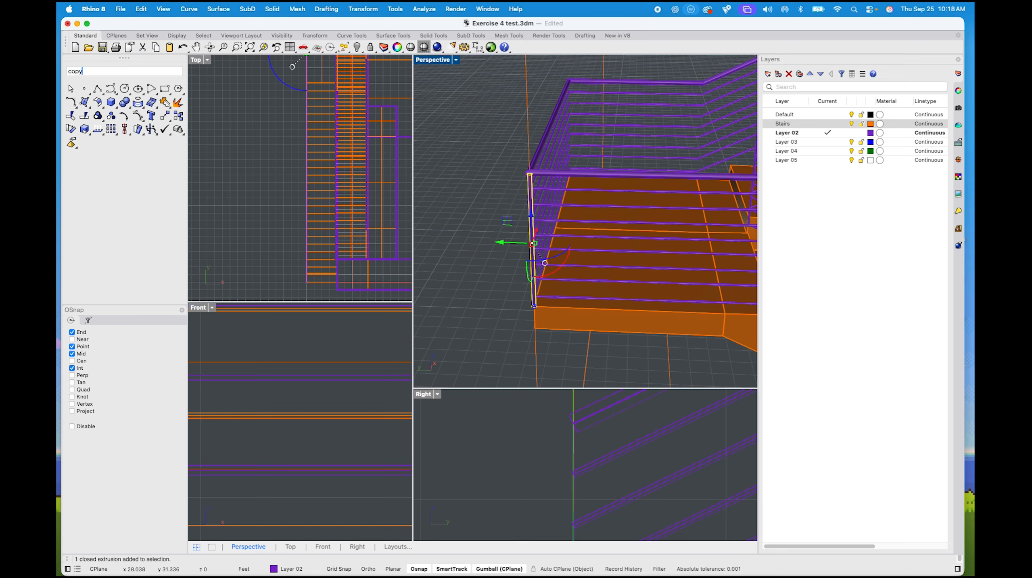
pyautogui.press('Return')
pyautogui.scroll(5, 532, 308)
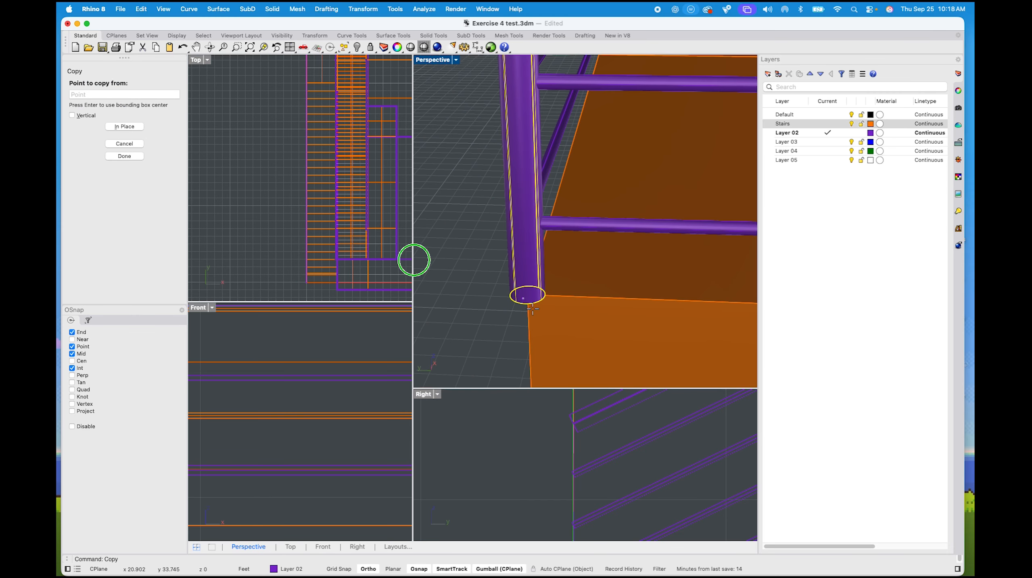
pyautogui.click(528, 304)
pyautogui.press('Escape')
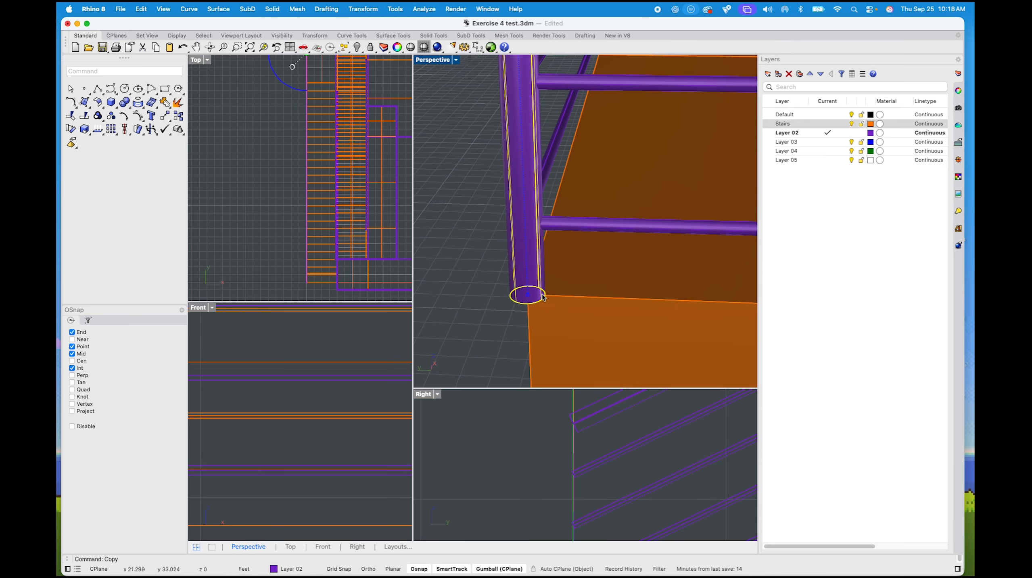
# Copy the selected corner post from the landing corner at its base to the top of the lower flight
pyautogui.press('Return')
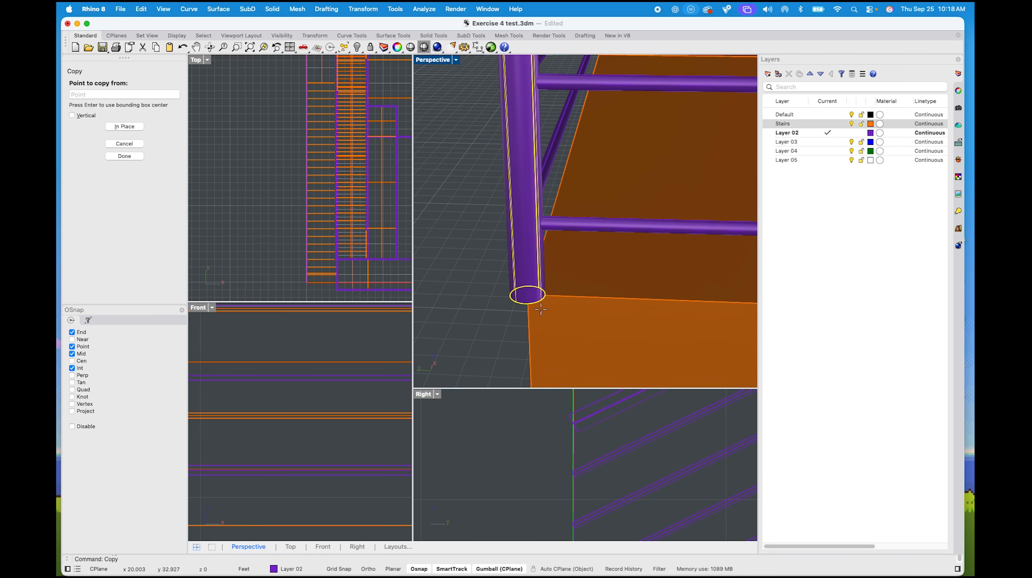
pyautogui.keyDown('shift'); pyautogui.moveTo(542, 312); pyautogui.dragTo(553, 263, button='right'); pyautogui.keyUp('shift')
pyautogui.keyDown('shift'); pyautogui.moveTo(553, 263); pyautogui.dragTo(542, 339, button='right'); pyautogui.keyUp('shift')
pyautogui.click(528, 308)
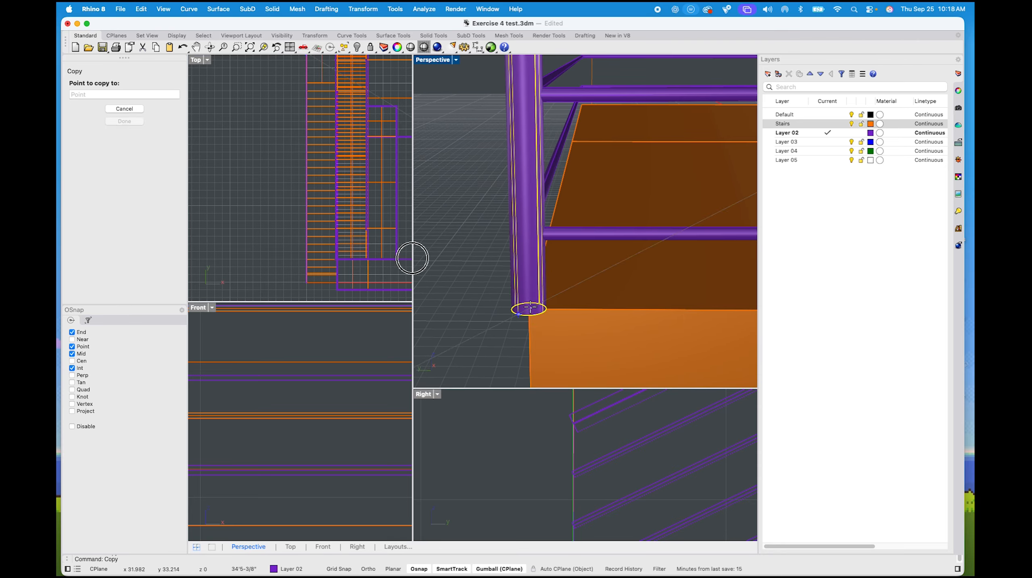
pyautogui.scroll(-5, 557, 320)
pyautogui.scroll(3, 557, 320)
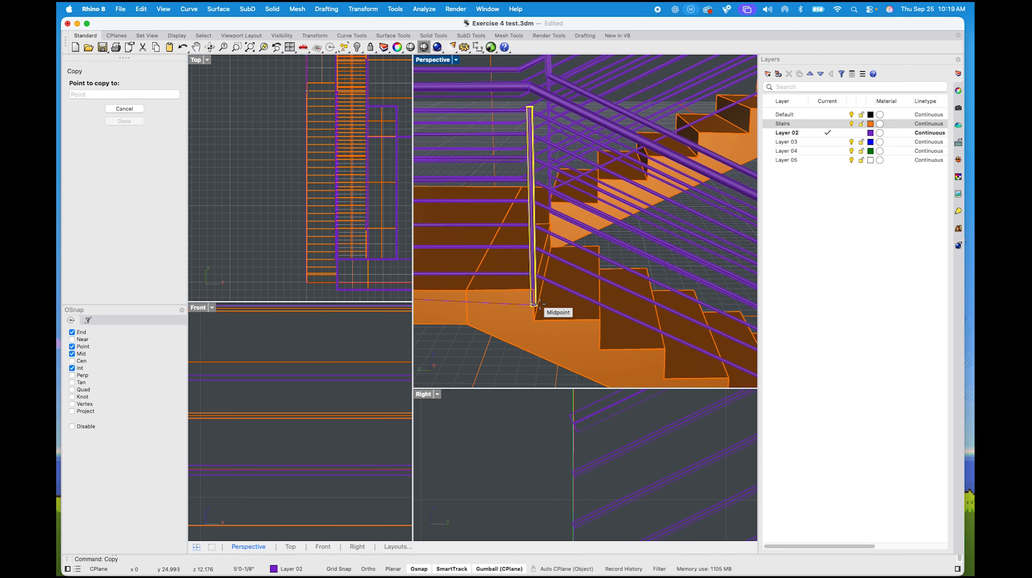
pyautogui.click(534, 288)
# Place further post copies at intervals along the treads' outer edge down the lower flight, ending at the bottom step's corner
pyautogui.moveTo(525, 283); pyautogui.dragTo(445, 261, button='right')
pyautogui.moveTo(533, 275); pyautogui.dragTo(511, 279, button='right')
pyautogui.keyDown('shift'); pyautogui.moveTo(633, 331); pyautogui.dragTo(485, 287, button='right'); pyautogui.keyUp('shift')
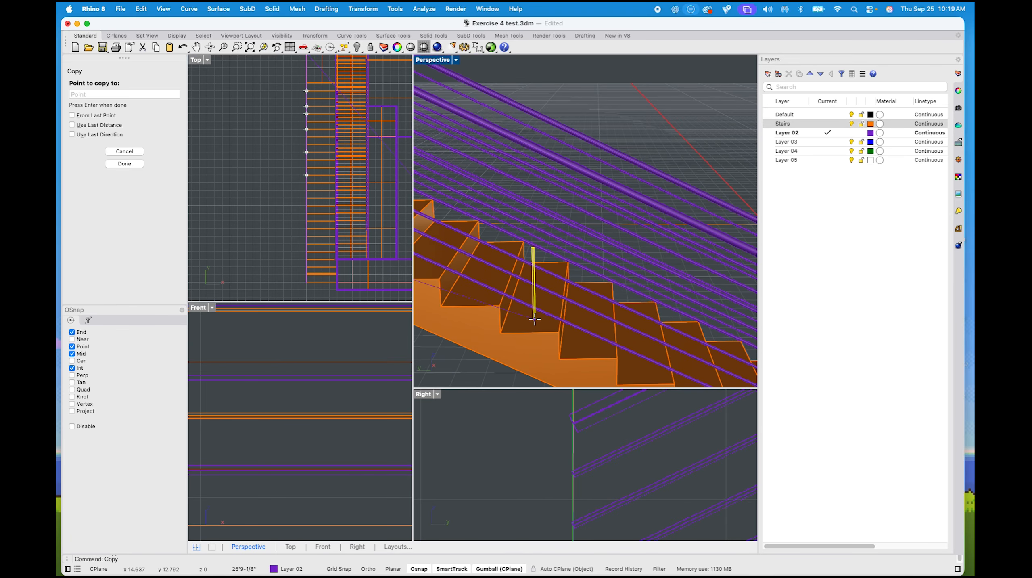
pyautogui.click(551, 330)
pyautogui.keyDown('shift'); pyautogui.moveTo(551, 330); pyautogui.dragTo(351, 226, button='right'); pyautogui.keyUp('shift')
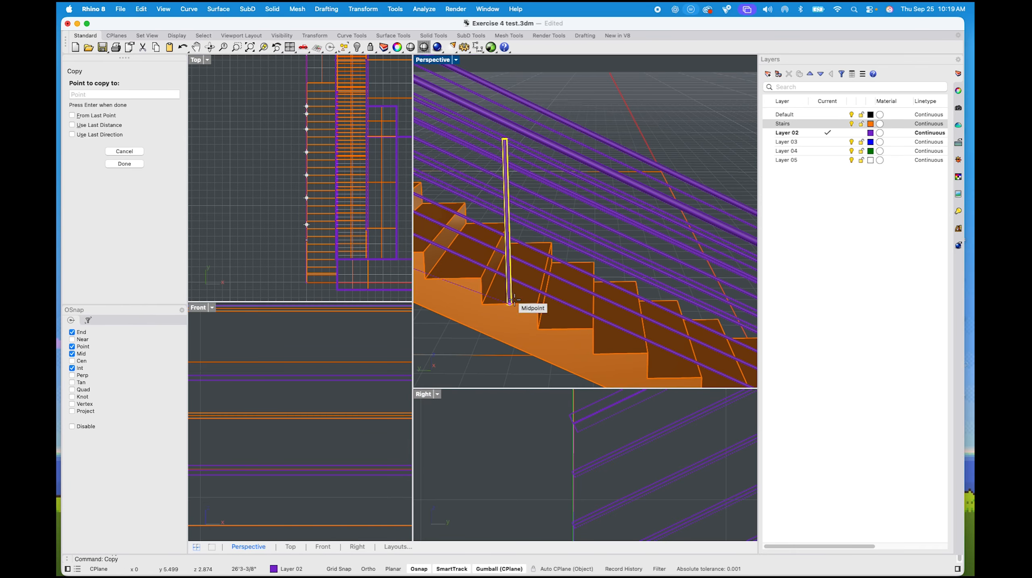
pyautogui.click(537, 304)
pyautogui.keyDown('shift'); pyautogui.moveTo(572, 316); pyautogui.dragTo(466, 263, button='right'); pyautogui.keyUp('shift')
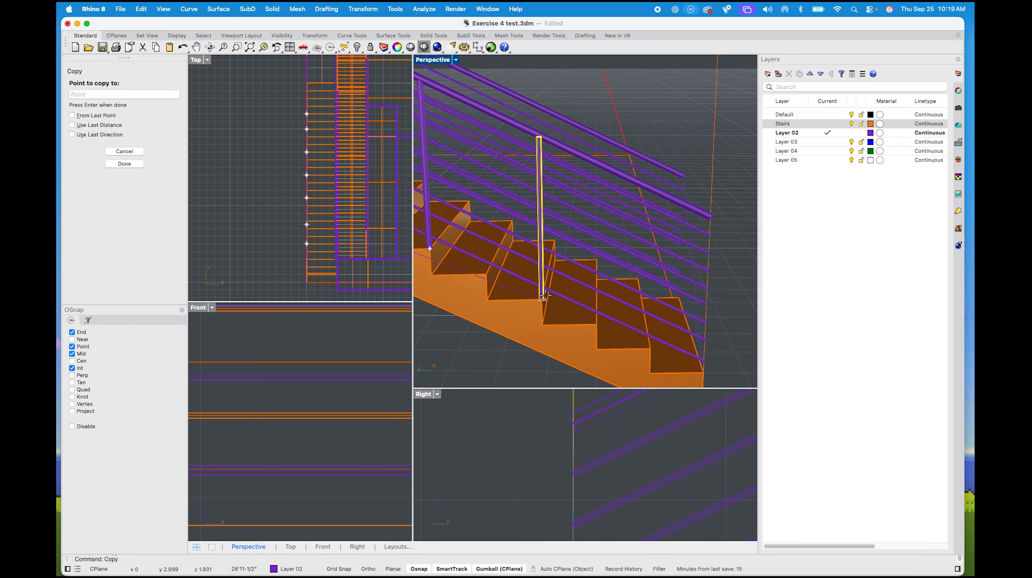
pyautogui.click(589, 317)
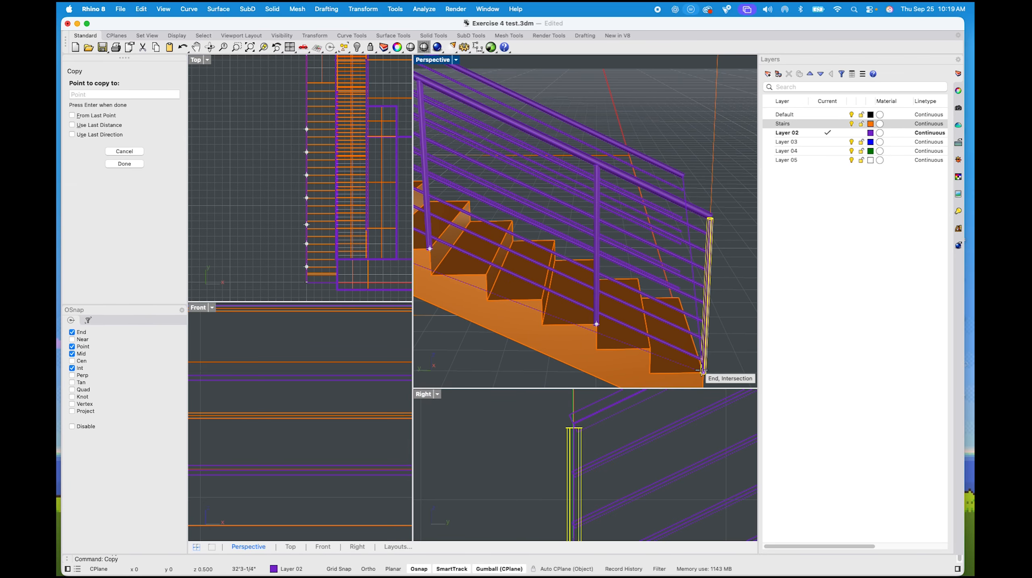
pyautogui.keyDown('shift'); pyautogui.moveTo(714, 355); pyautogui.dragTo(710, 311, button='right'); pyautogui.keyUp('shift')
pyautogui.scroll(-9, 682, 321)
pyautogui.press('Return')
# Widen the Perspective viewport and window-select the posts along the lower flight's outer side
pyautogui.scroll(-4, 655, 311)
pyautogui.scroll(-3, 654, 299)
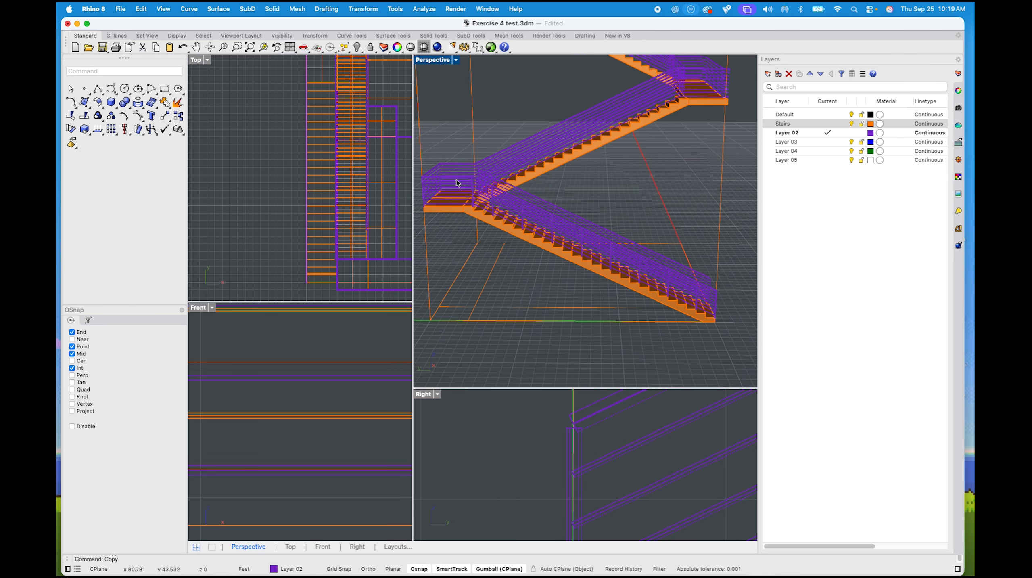
pyautogui.keyDown('shift'); pyautogui.moveTo(478, 194); pyautogui.dragTo(509, 190, button='right'); pyautogui.keyUp('shift')
pyautogui.moveTo(413, 142); pyautogui.dragTo(361, 224)
pyautogui.moveTo(408, 161); pyautogui.dragTo(742, 326)
pyautogui.keyDown('shift'); pyautogui.moveTo(655, 284); pyautogui.dragTo(416, 139, button='right'); pyautogui.keyUp('shift')
# Hide the Stairs layer to check the selected posts, and show the layer again
pyautogui.click(850, 125)
pyautogui.scroll(5, 498, 292)
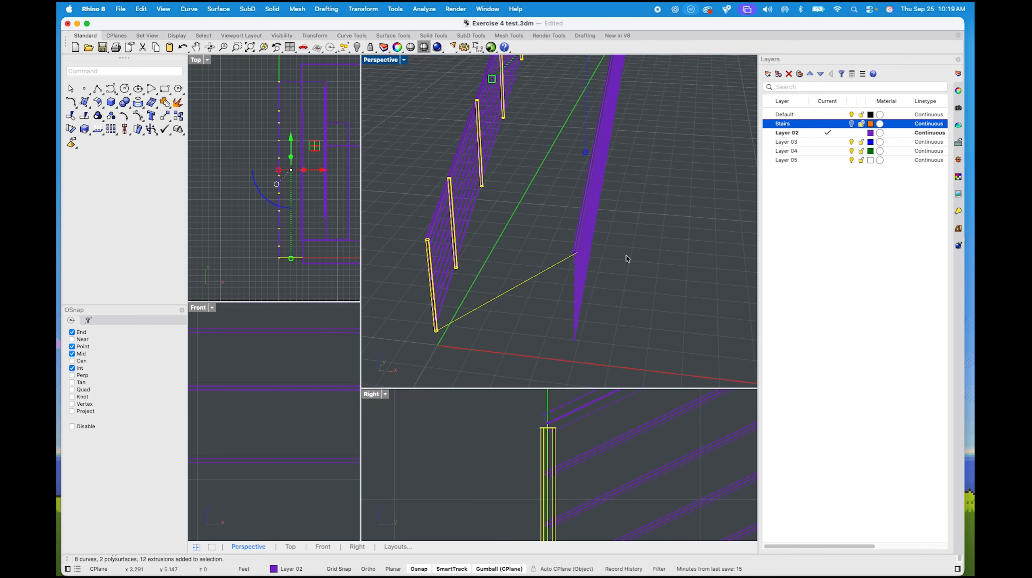
pyautogui.click(851, 124)
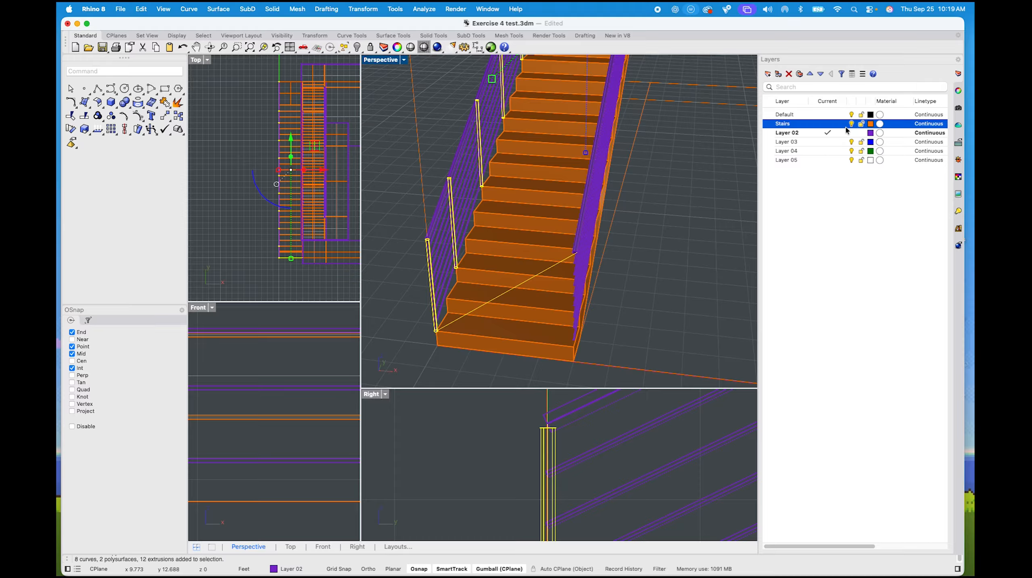
pyautogui.scroll(-4, 529, 225)
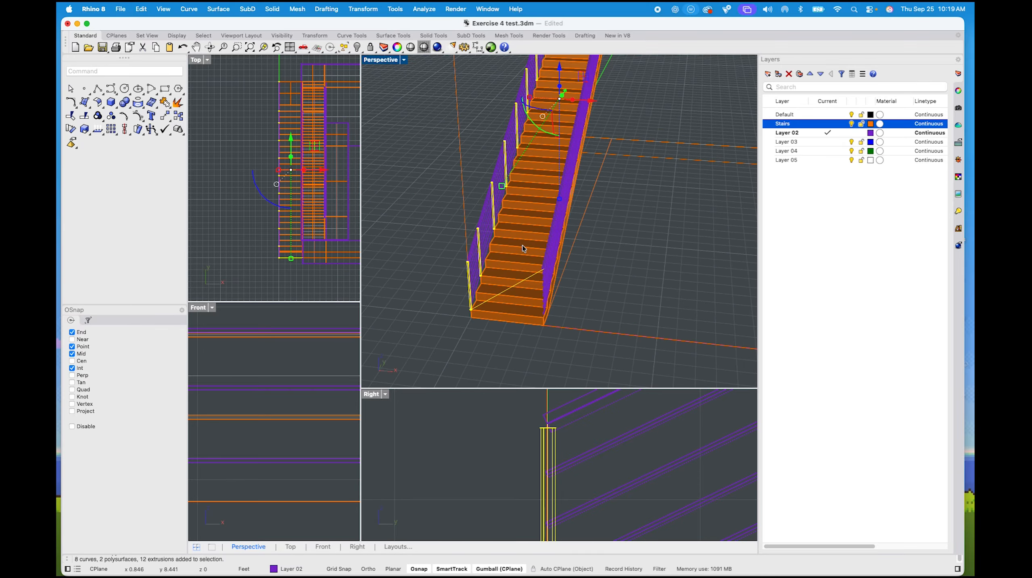
# Mirror the selected posts to the other side of the lower flight about the bottom tread's centre line, keeping the originals
pyautogui.write('mirror')
pyautogui.press('Return')
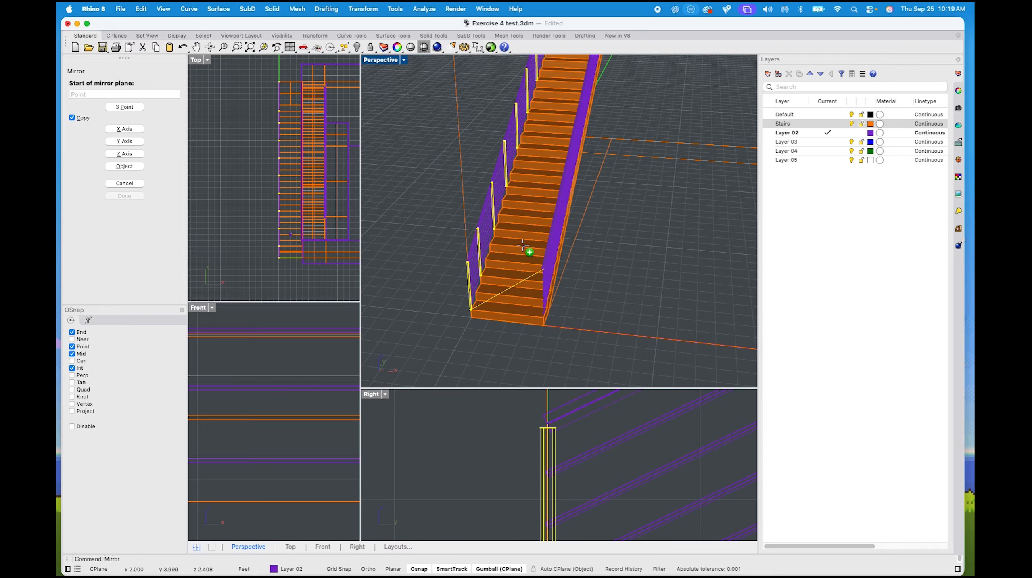
pyautogui.scroll(6, 494, 309)
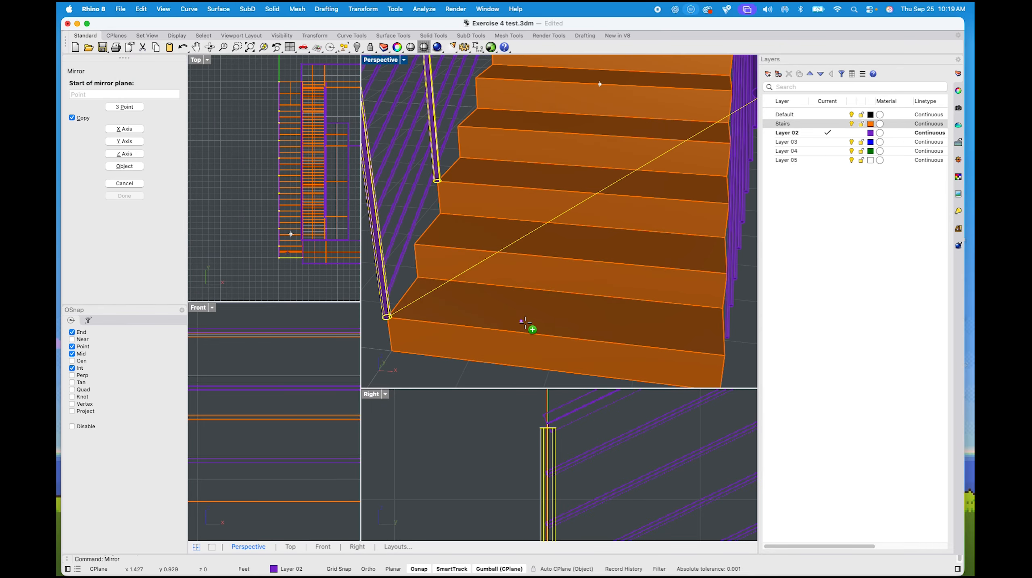
pyautogui.click(549, 334)
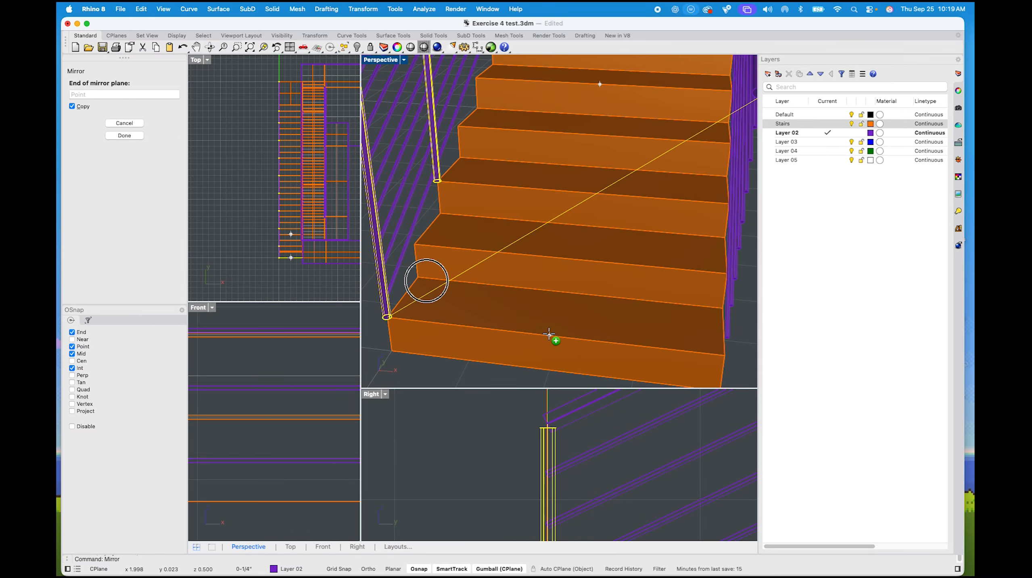
pyautogui.click(556, 310)
pyautogui.scroll(-10, 665, 297)
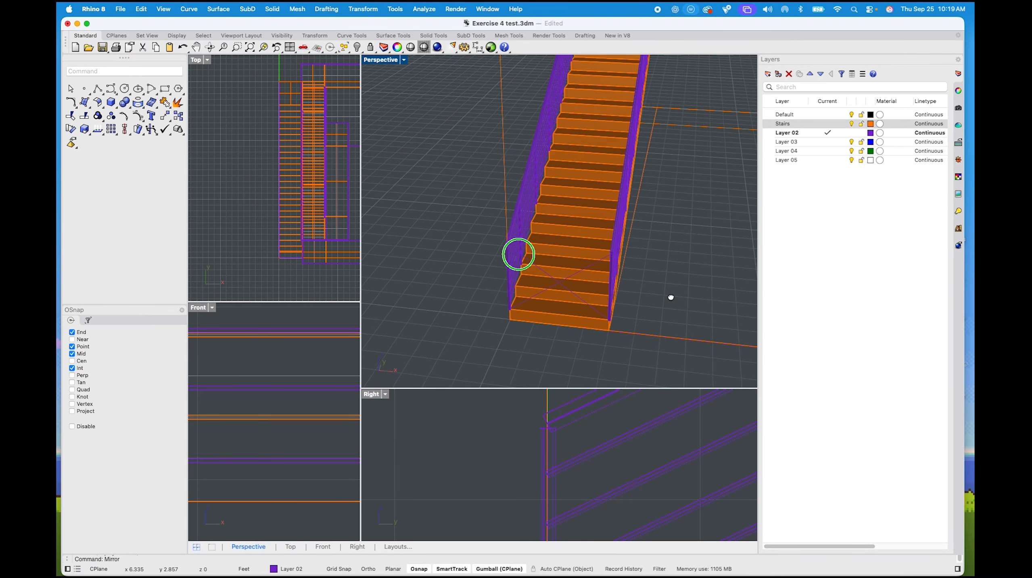
# Show the Perspective view in Rendered display mode and inspect the staircase with its railings from the front
pyautogui.moveTo(608, 328); pyautogui.dragTo(598, 357, button='right')
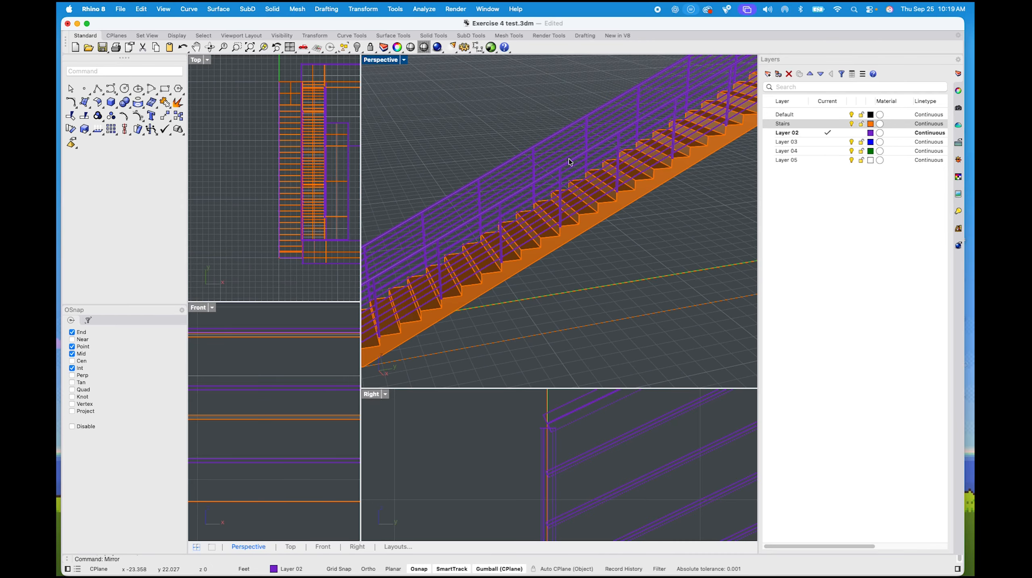
pyautogui.click(404, 59)
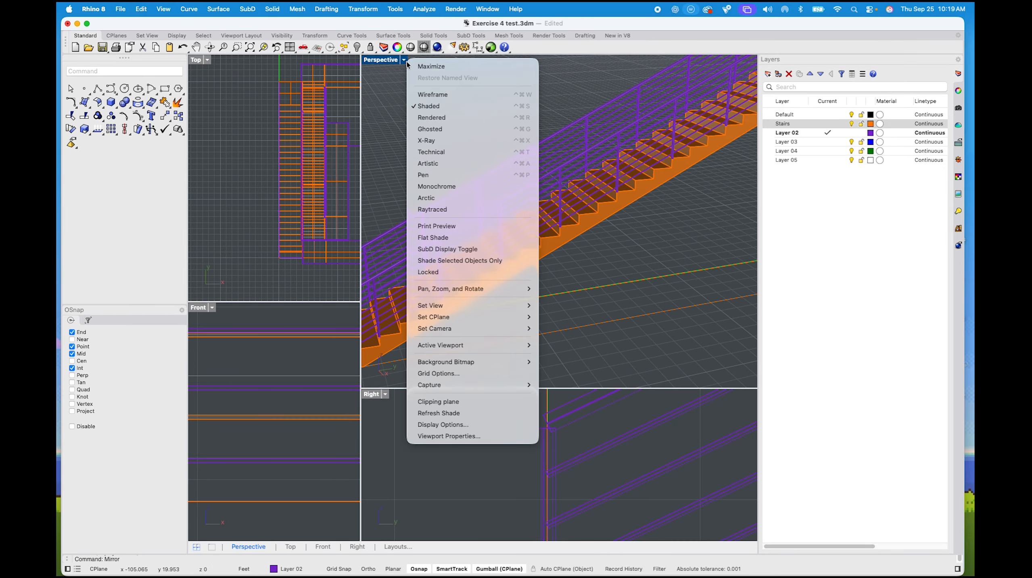
pyautogui.click(432, 118)
pyautogui.moveTo(461, 133); pyautogui.dragTo(596, 245, button='right')
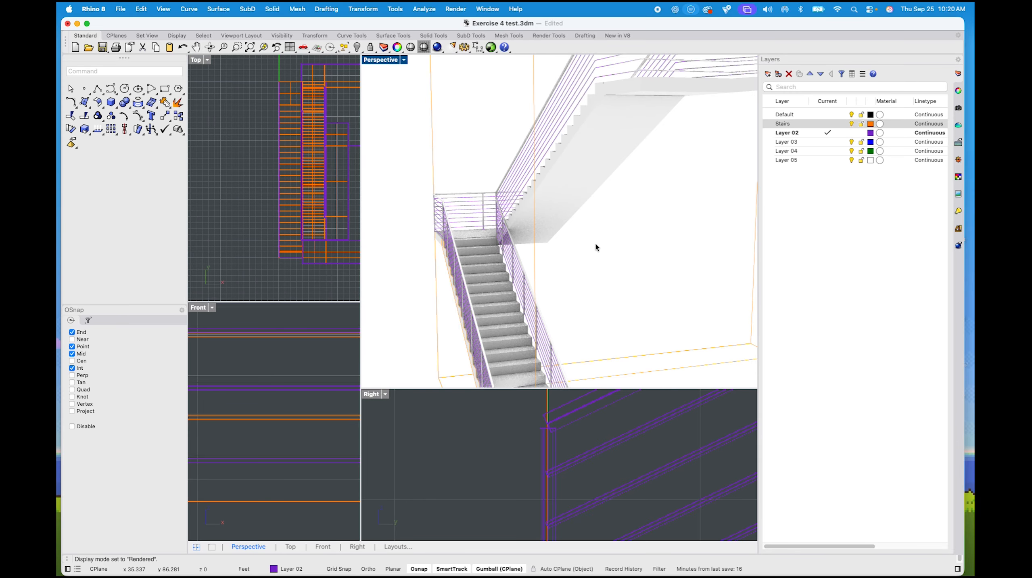
# Switch to the Miro board and review the Stairs and Rails assignment requirements
pyautogui.hotkey('ctrl', 'Left')
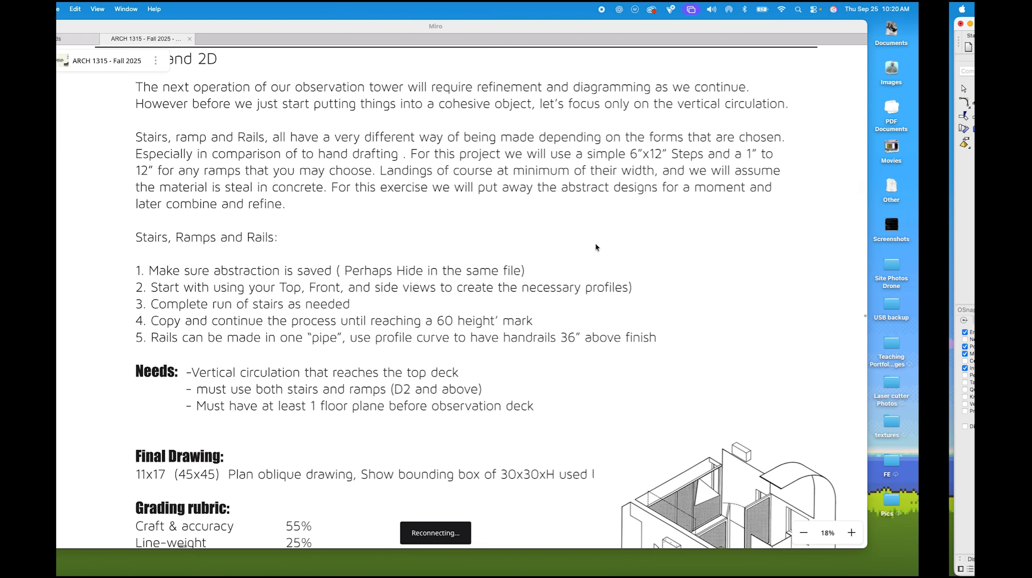
pyautogui.scroll(-4, 307, 340)
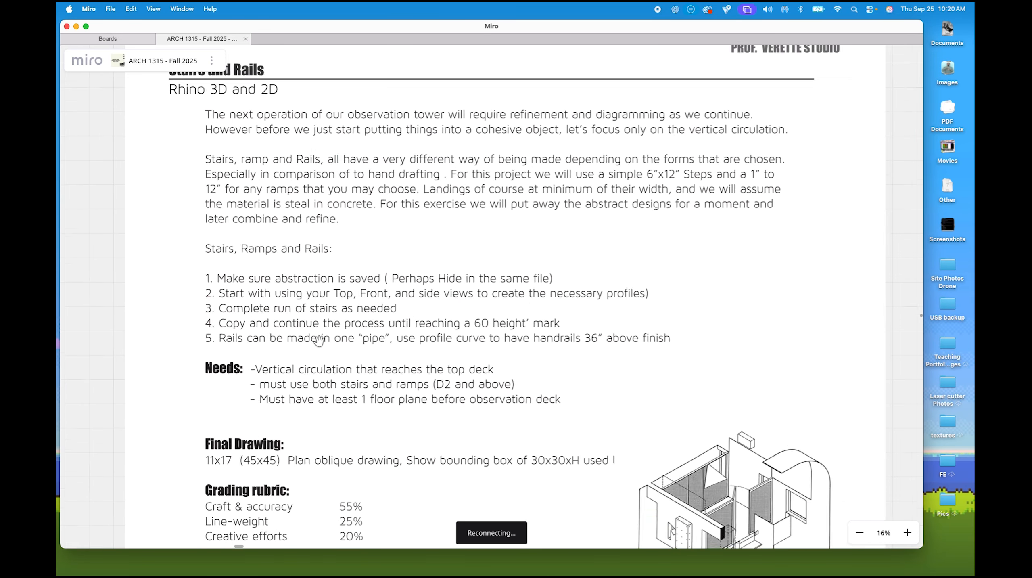
pyautogui.scroll(4, 280, 456)
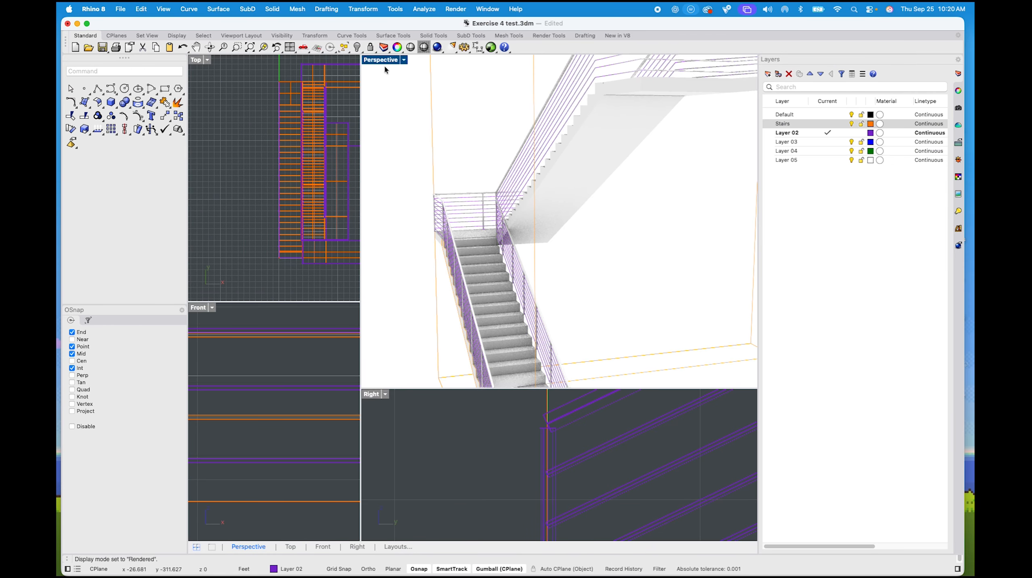
# Return to Rhino, maximize the Perspective viewport and set its display mode to Shaded
pyautogui.doubleClick(385, 62)
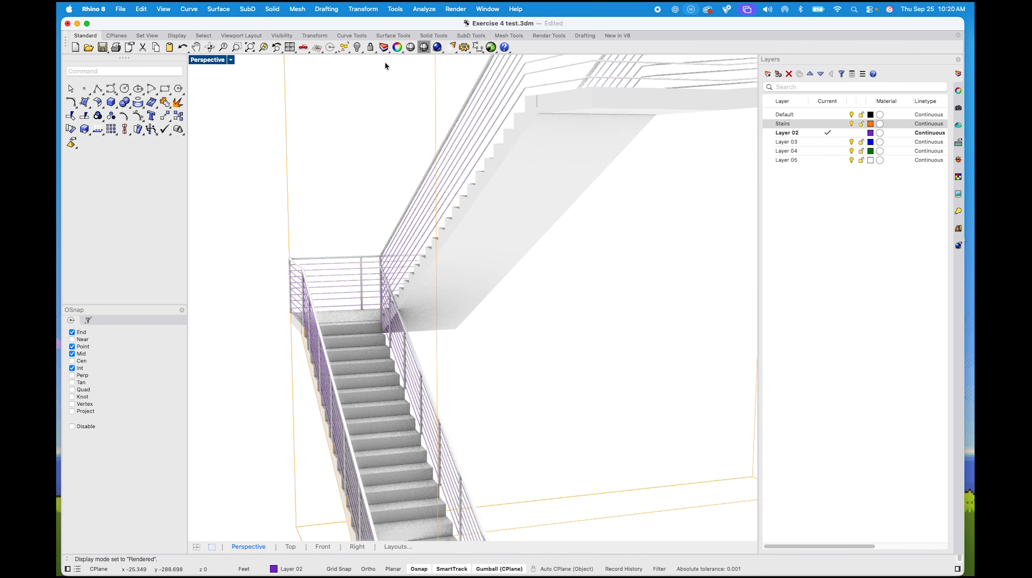
pyautogui.click(231, 60)
pyautogui.click(231, 60)
pyautogui.click(231, 61)
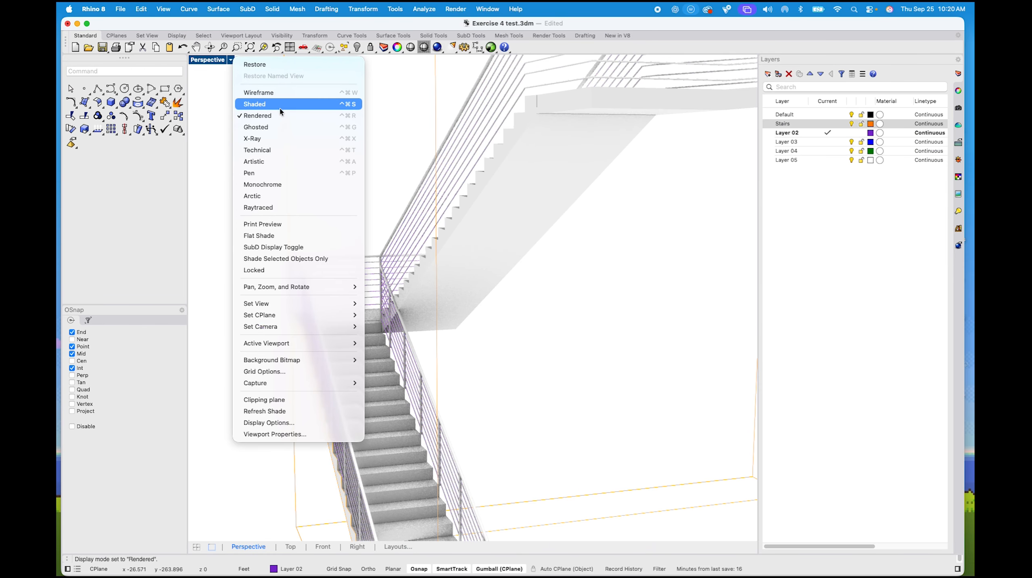
pyautogui.click(280, 106)
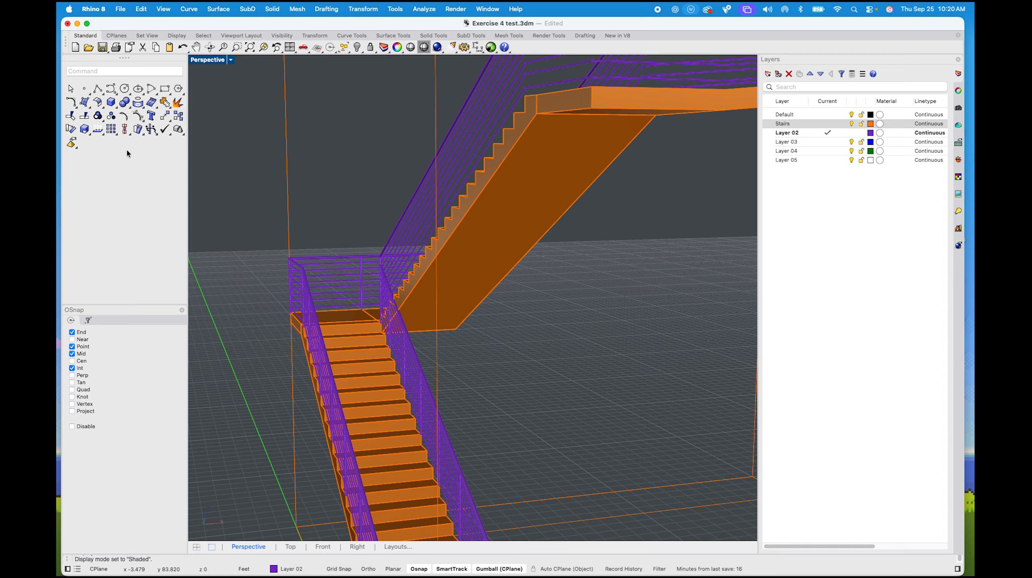
# Copy the whole staircase model with its railings and bounding box to a clear spot beside the original along the X axis
pyautogui.scroll(-8, 395, 284)
pyautogui.keyDown('shift'); pyautogui.moveTo(464, 307); pyautogui.dragTo(405, 394, button='right'); pyautogui.keyUp('shift')
pyautogui.scroll(-8, 423, 359)
pyautogui.moveTo(424, 359); pyautogui.dragTo(408, 368, button='right')
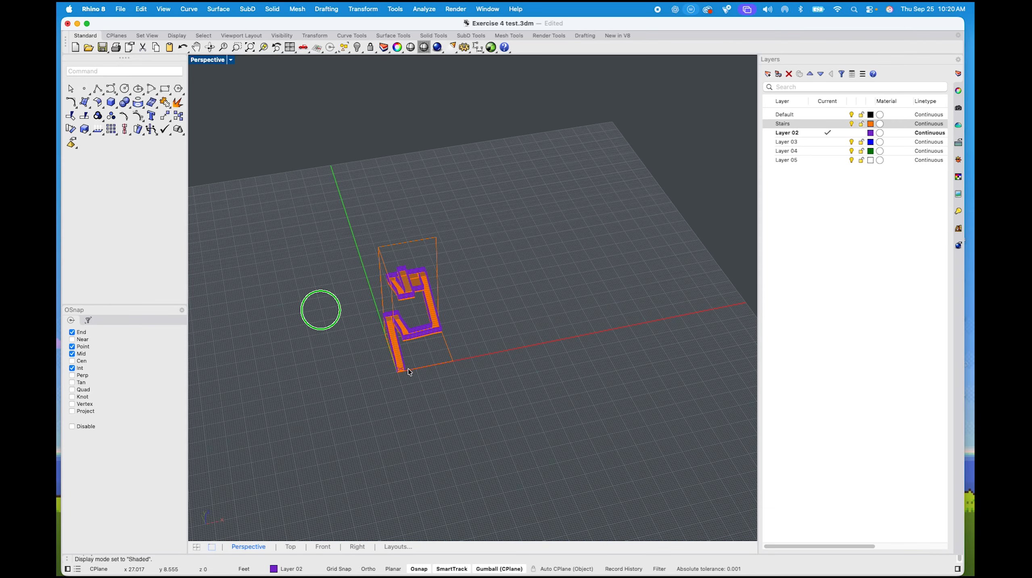
pyautogui.moveTo(315, 178); pyautogui.dragTo(538, 406)
pyautogui.write('copy')
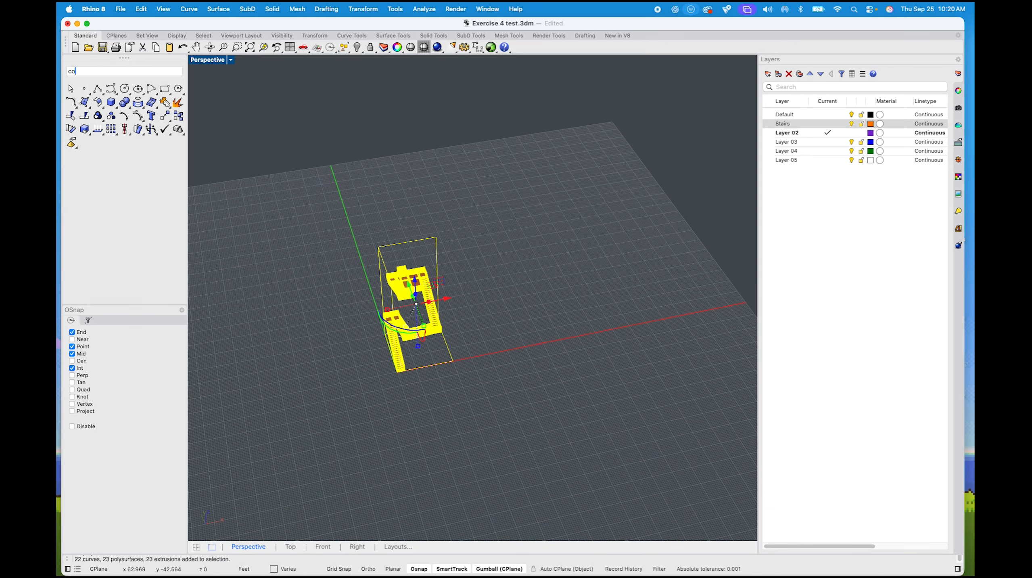
pyautogui.press('Return')
pyautogui.click(511, 398)
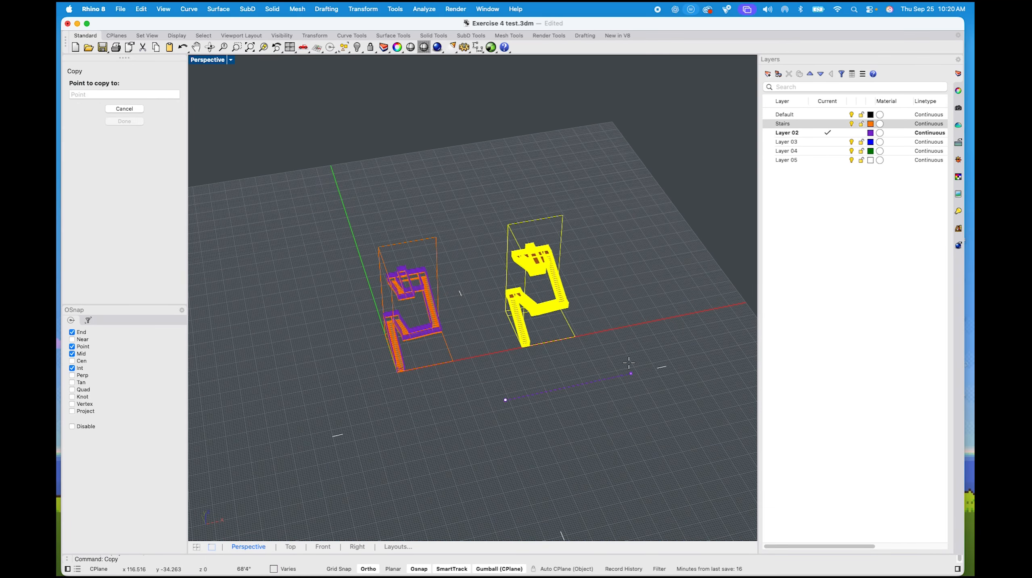
pyautogui.click(659, 360)
pyautogui.press('Return')
# Switch to the Miro board, open its Google Drive link to the Student Versions folder, and select the Grasshopper folder
pyautogui.hotkey('ctrl', 'Left')
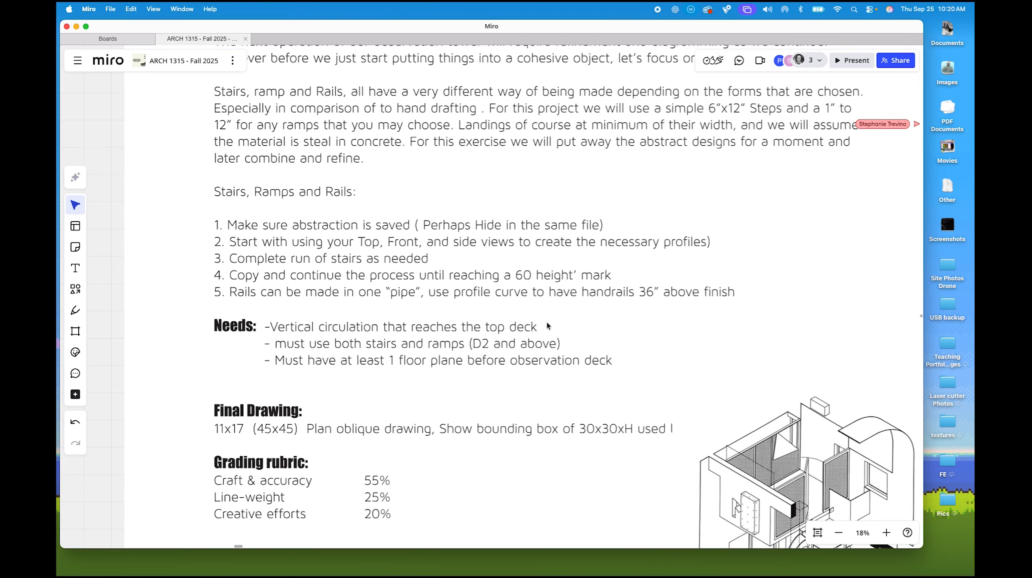
pyautogui.scroll(-10, 548, 327)
pyautogui.moveTo(586, 288); pyautogui.dragTo(522, 473, button='right')
pyautogui.moveTo(554, 246); pyautogui.dragTo(471, 404, button='right')
pyautogui.scroll(3, 512, 214)
pyautogui.click(486, 137)
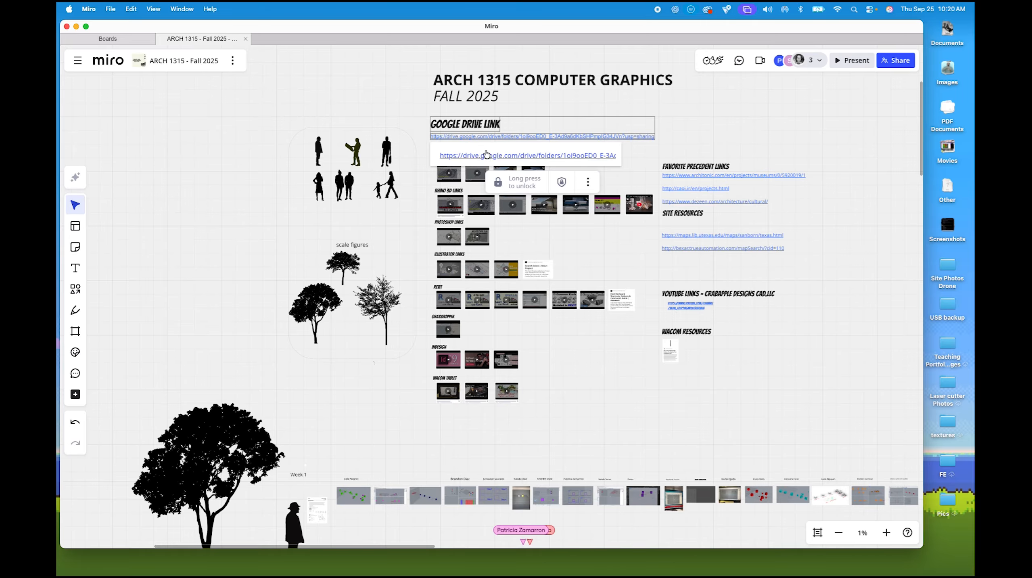
pyautogui.click(486, 155)
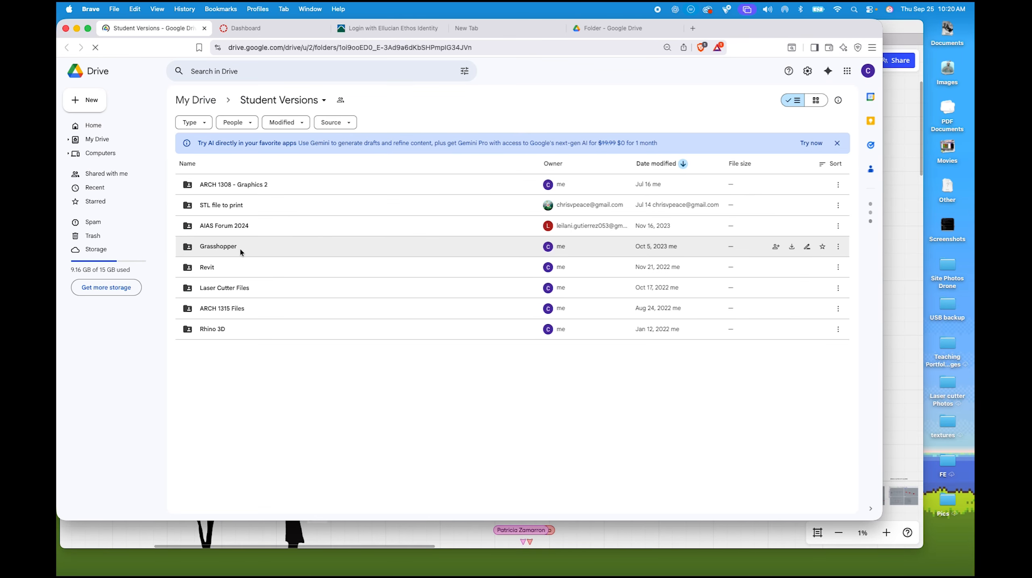
pyautogui.click(233, 250)
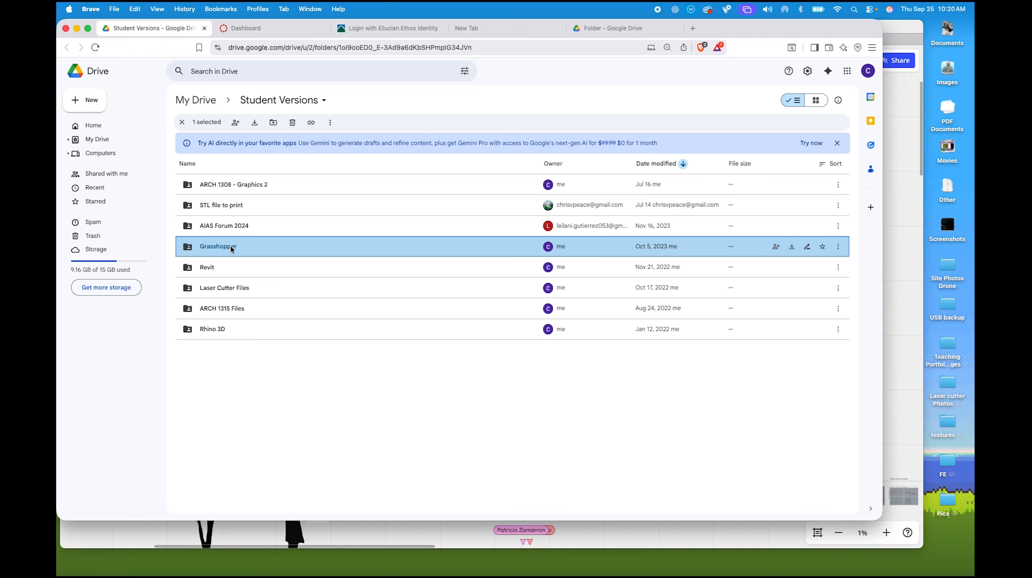
# Open the Grasshopper folder in Drive and download militaryprojection (1).ghx to the Desktop
pyautogui.doubleClick(232, 248)
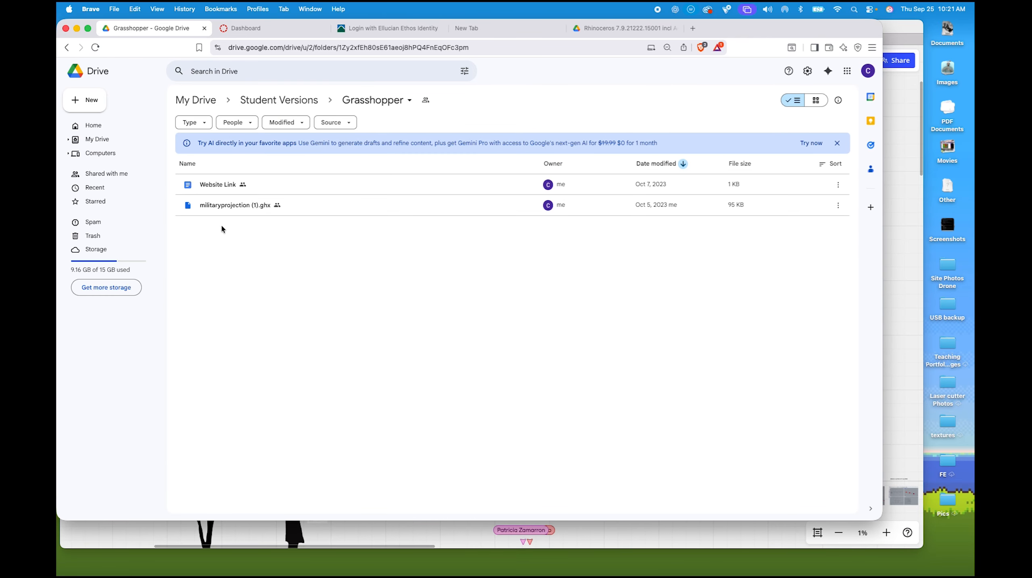
pyautogui.rightClick(234, 210)
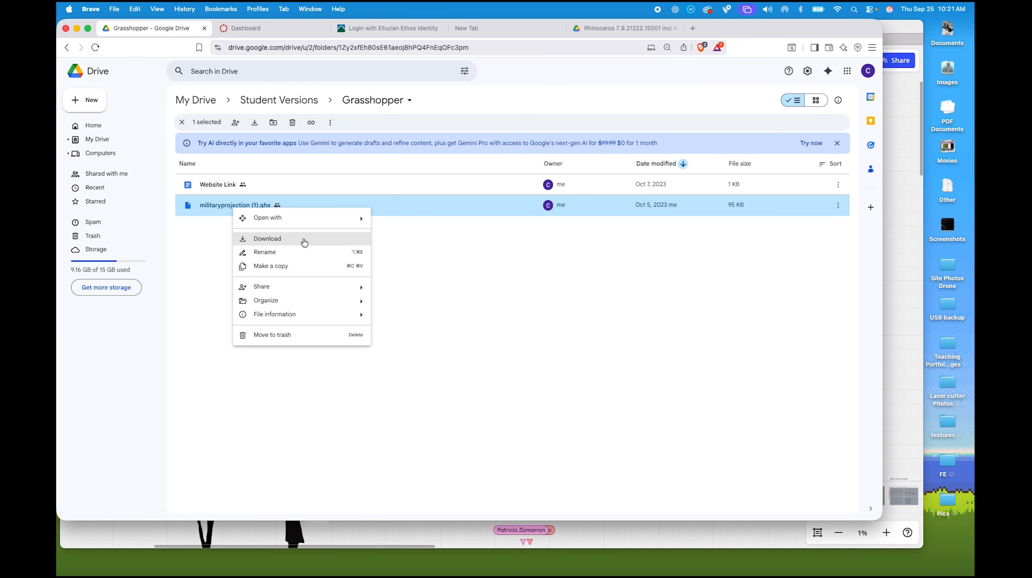
pyautogui.click(303, 241)
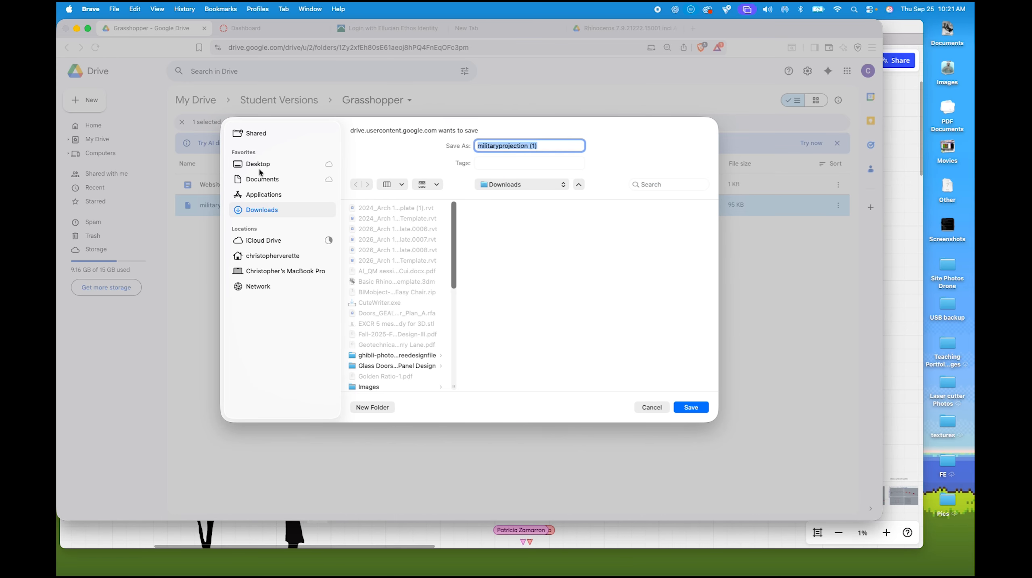
pyautogui.click(261, 166)
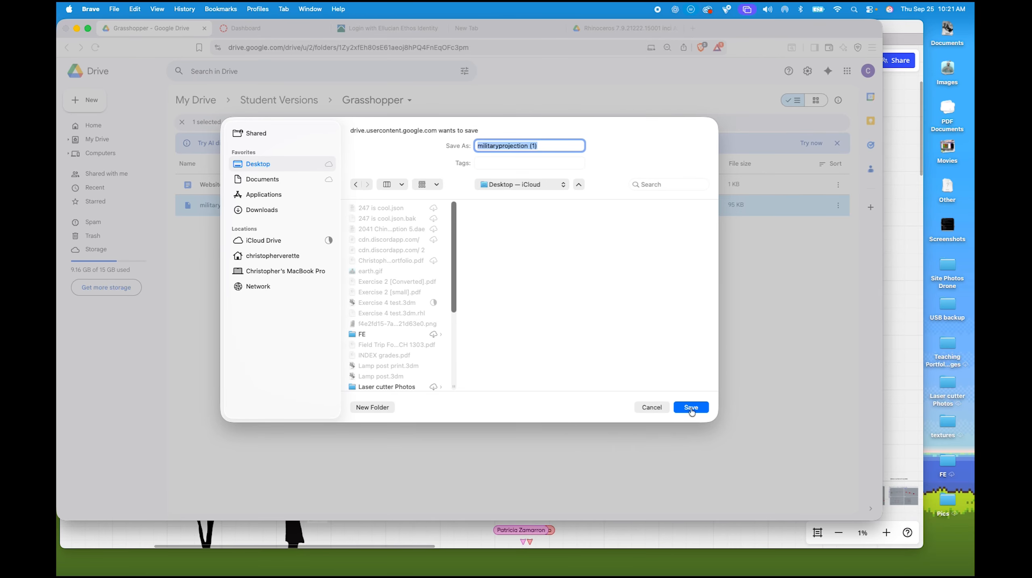
pyautogui.click(691, 408)
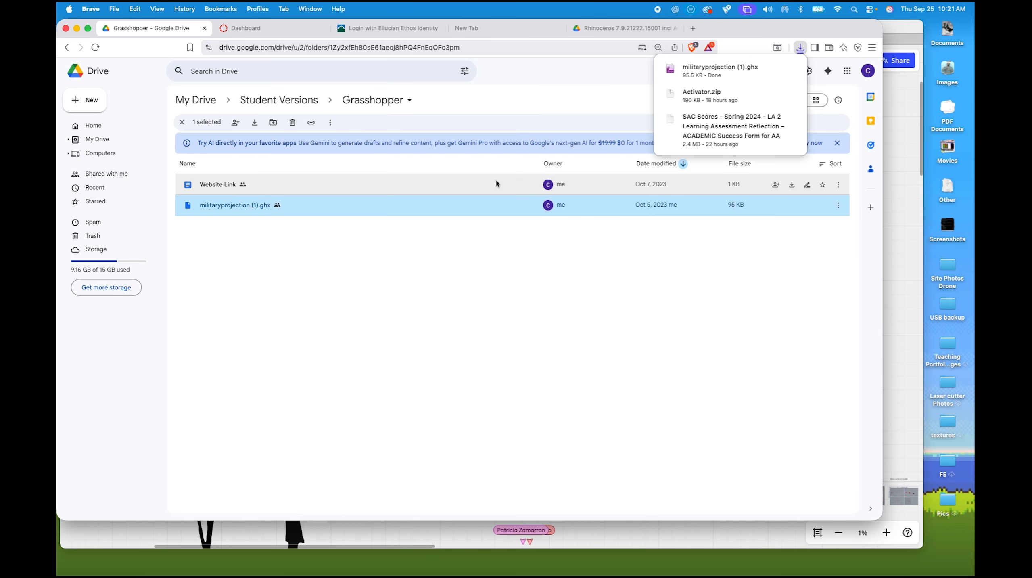
# Switch to Rhino, launch Grasshopper, dismiss the getting-started window and open the recent militaryprojection definition
pyautogui.press('super+Tab')
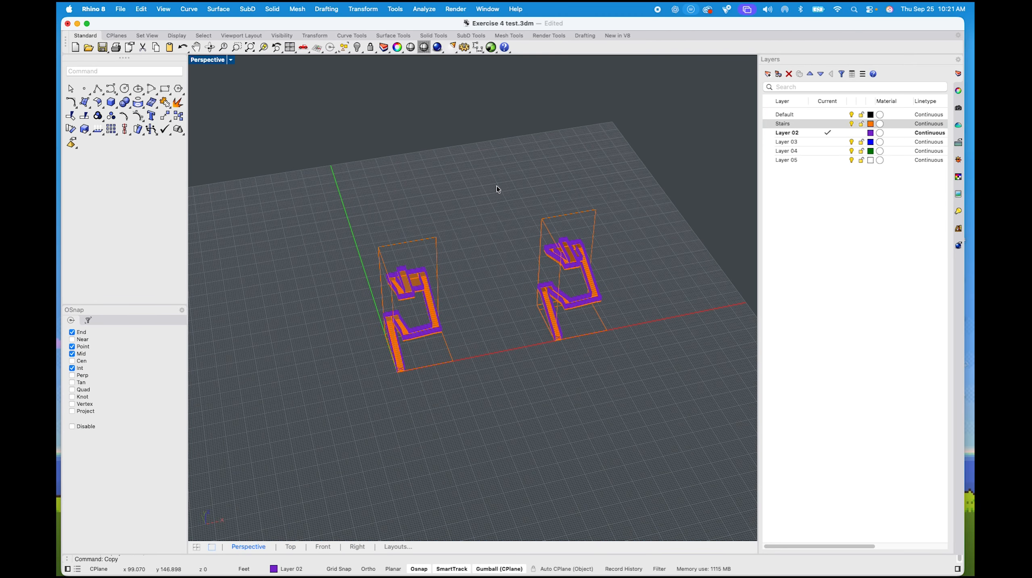
pyautogui.write('grasshopper')
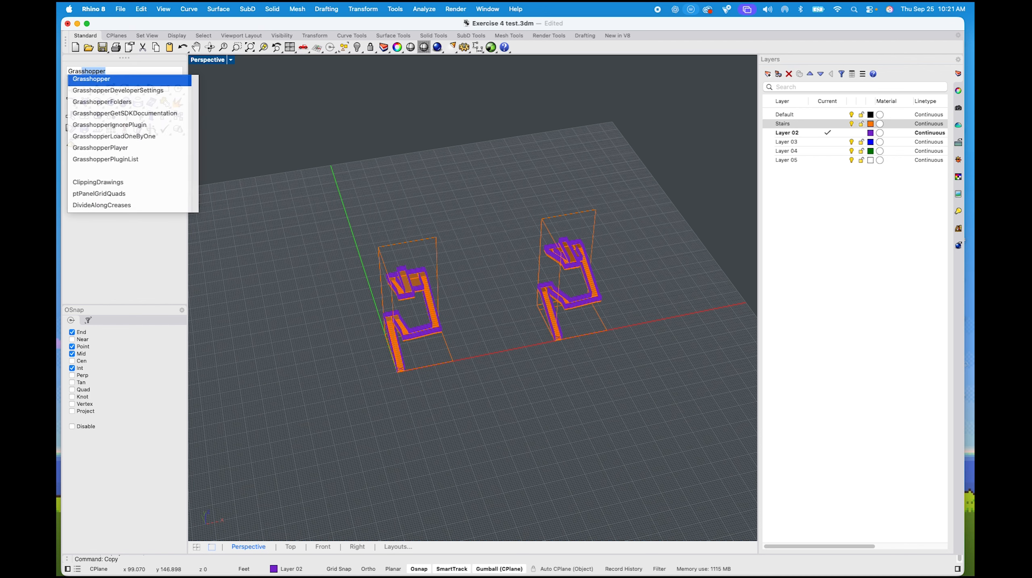
pyautogui.press('Return')
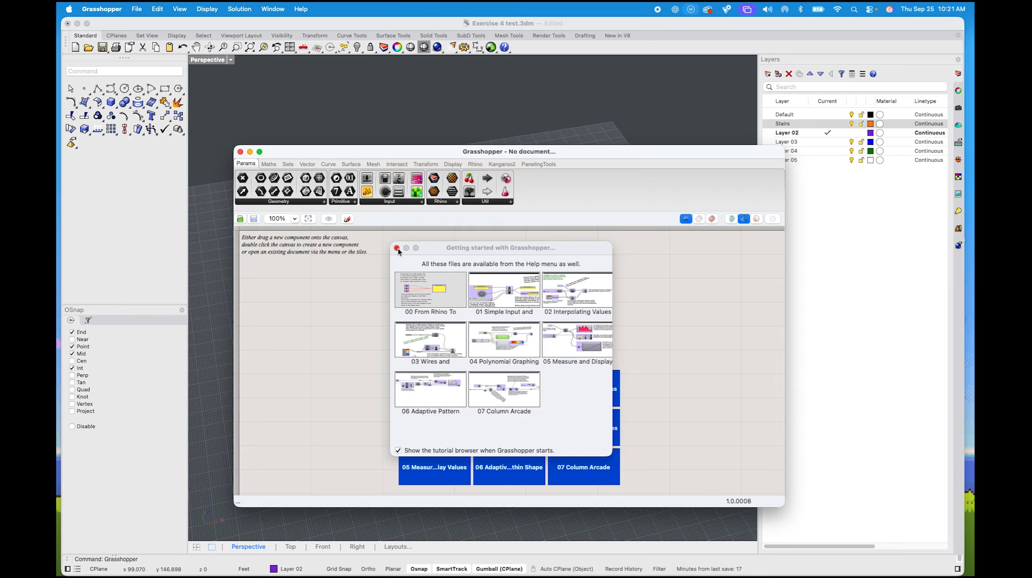
pyautogui.click(396, 248)
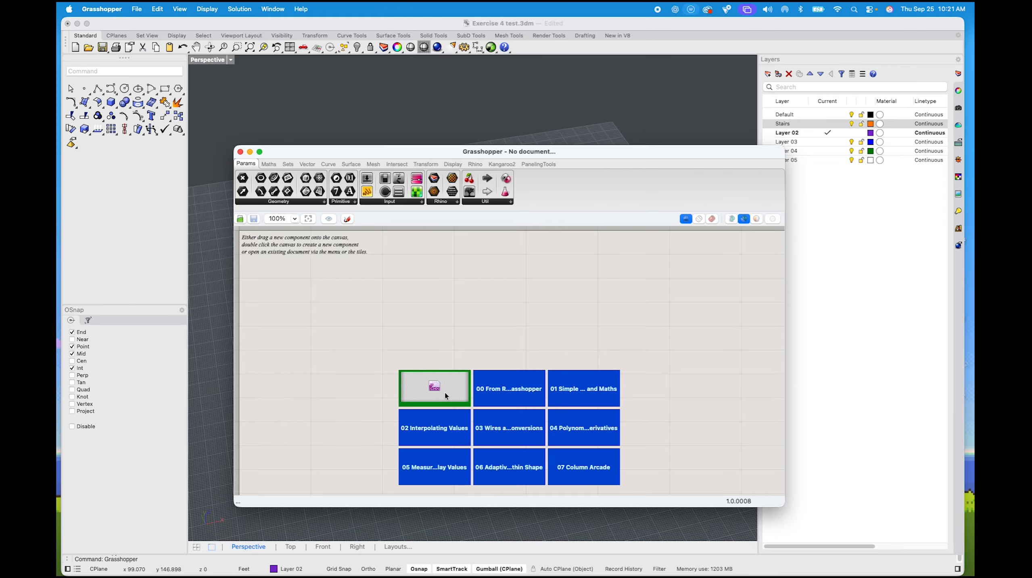
pyautogui.click(443, 381)
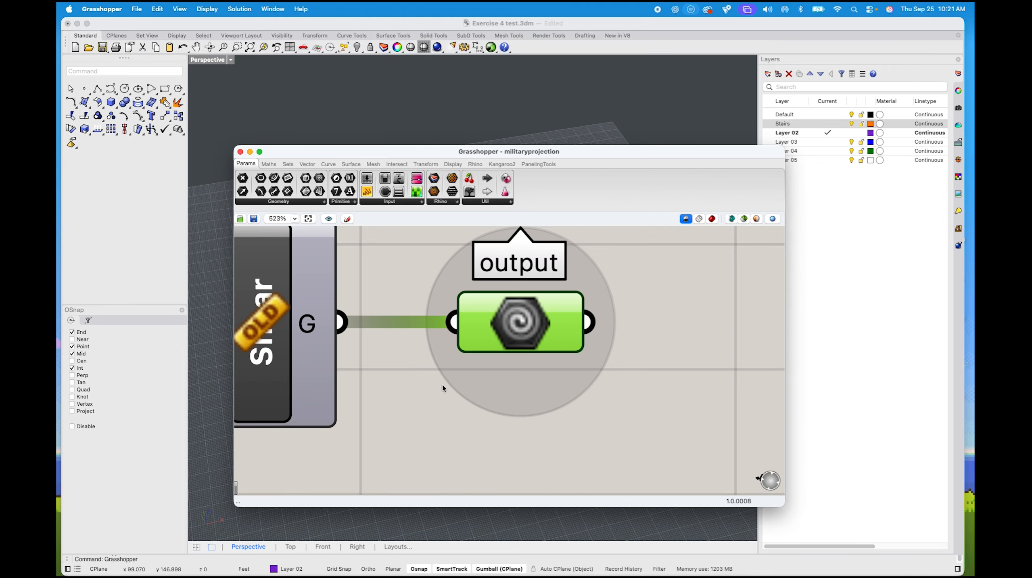
# Examine the militaryprojection definition from its geometry inputs through the Rotate and Shear components to the output
pyautogui.scroll(-5, 459, 318)
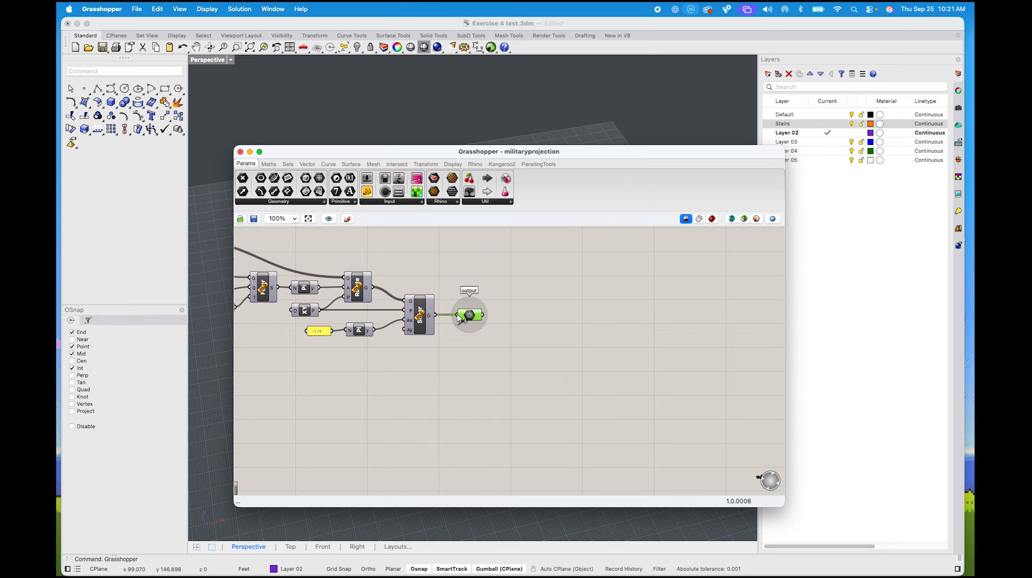
pyautogui.hscroll(-10, 421, 368)
pyautogui.scroll(3, 421, 367)
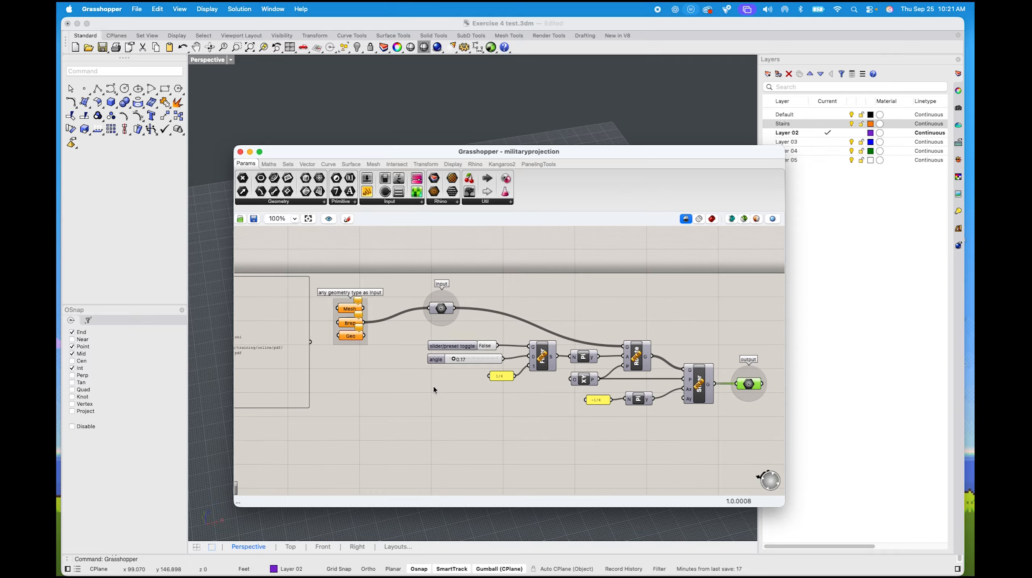
pyautogui.scroll(5, 359, 310)
pyautogui.scroll(2, 306, 304)
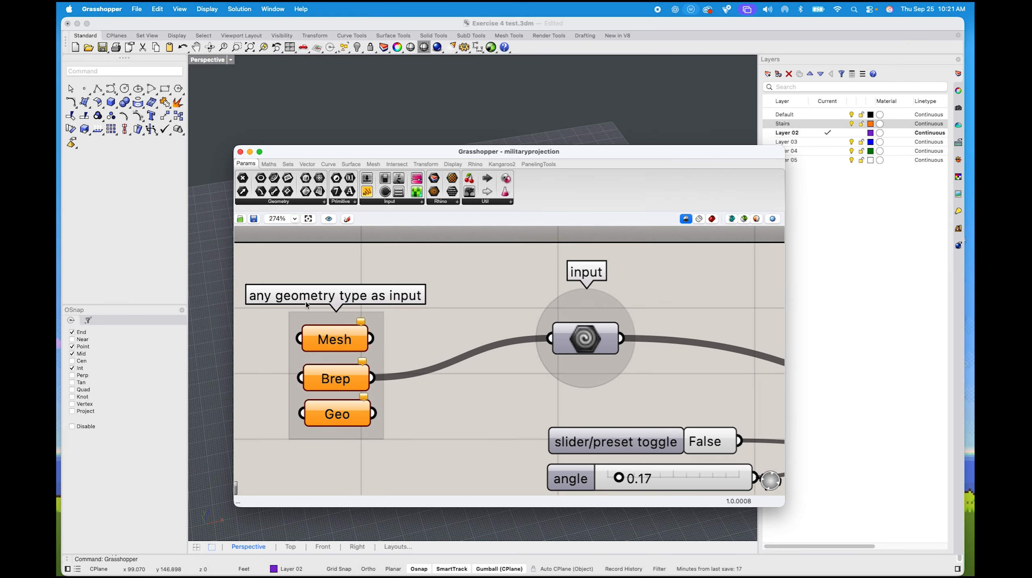
pyautogui.scroll(2, 306, 304)
pyautogui.scroll(-5, 345, 389)
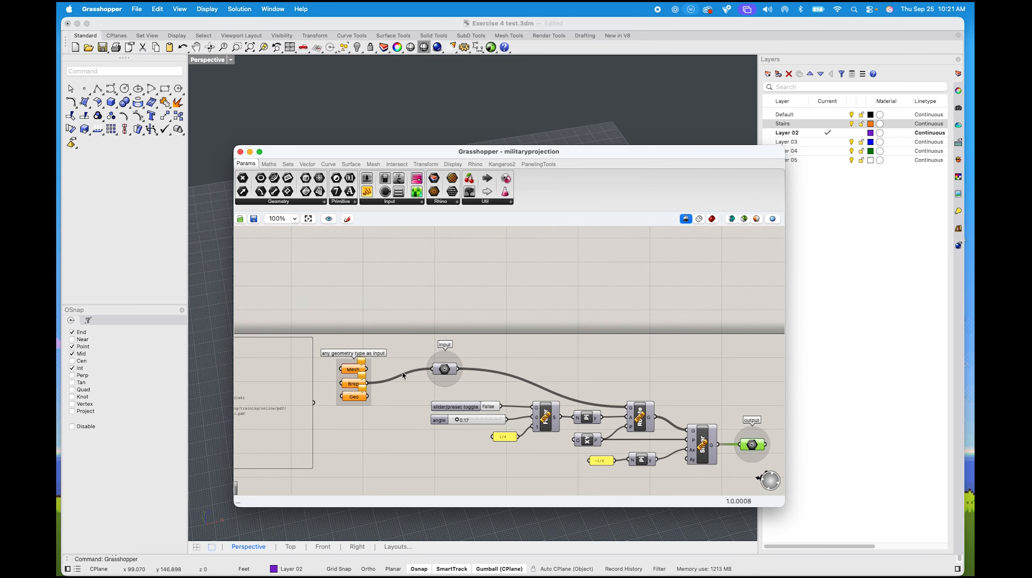
pyautogui.hscroll(5, 402, 372)
pyautogui.scroll(2, 448, 398)
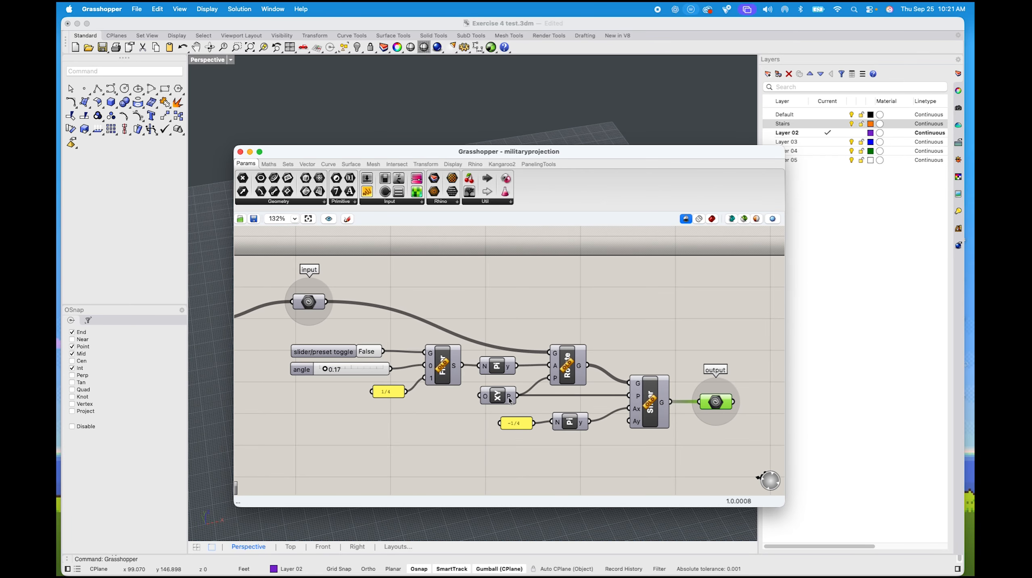
pyautogui.hscroll(3, 509, 399)
pyautogui.scroll(3, 560, 400)
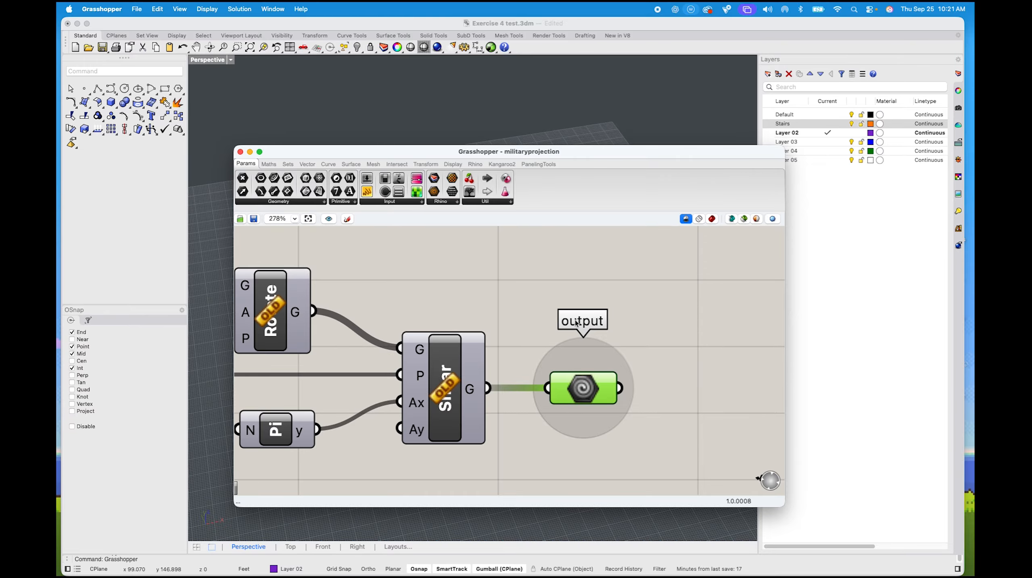
pyautogui.scroll(-3, 567, 354)
pyautogui.scroll(1, 534, 377)
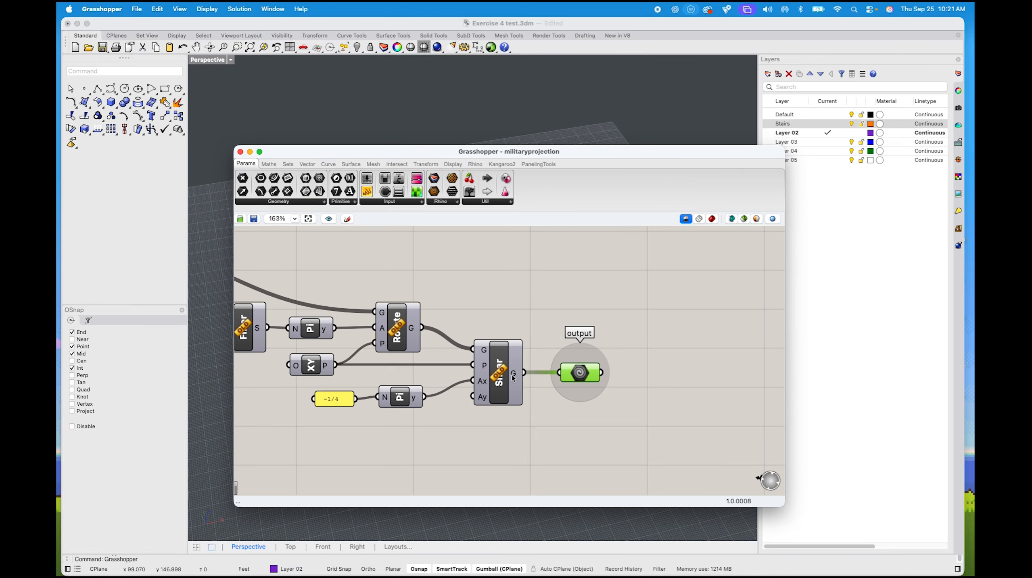
# Trace the definition backwards by examining the Rotate, Pi and Filter components in turn
pyautogui.moveTo(465, 349); pyautogui.dragTo(533, 367, button='right')
pyautogui.click(482, 333)
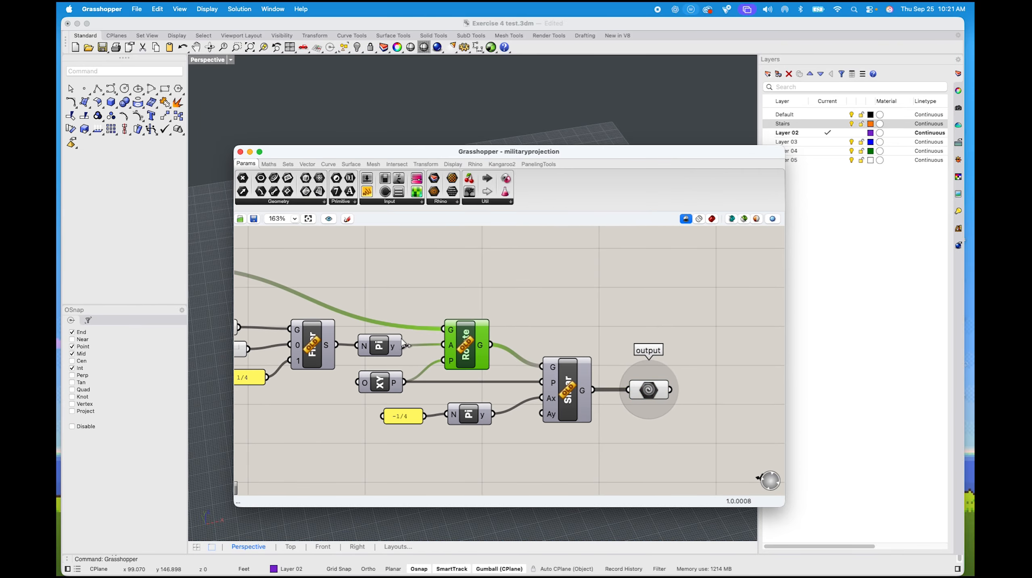
pyautogui.moveTo(403, 340); pyautogui.dragTo(493, 343, button='right')
pyautogui.click(474, 347)
pyautogui.scroll(4, 454, 373)
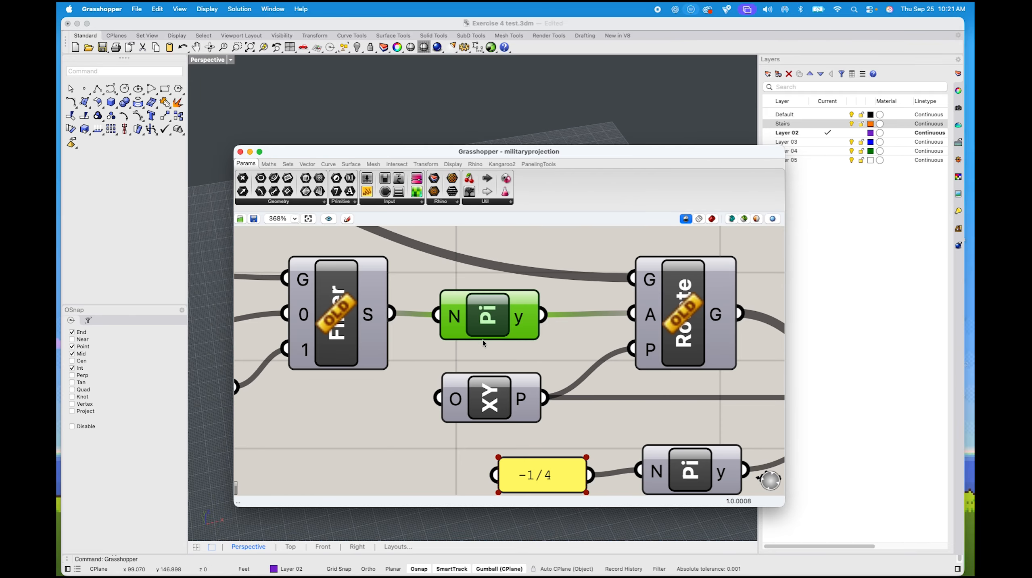
pyautogui.scroll(-1, 482, 339)
pyautogui.moveTo(387, 326); pyautogui.dragTo(485, 366, button='right')
pyautogui.click(469, 346)
pyautogui.scroll(-5, 468, 346)
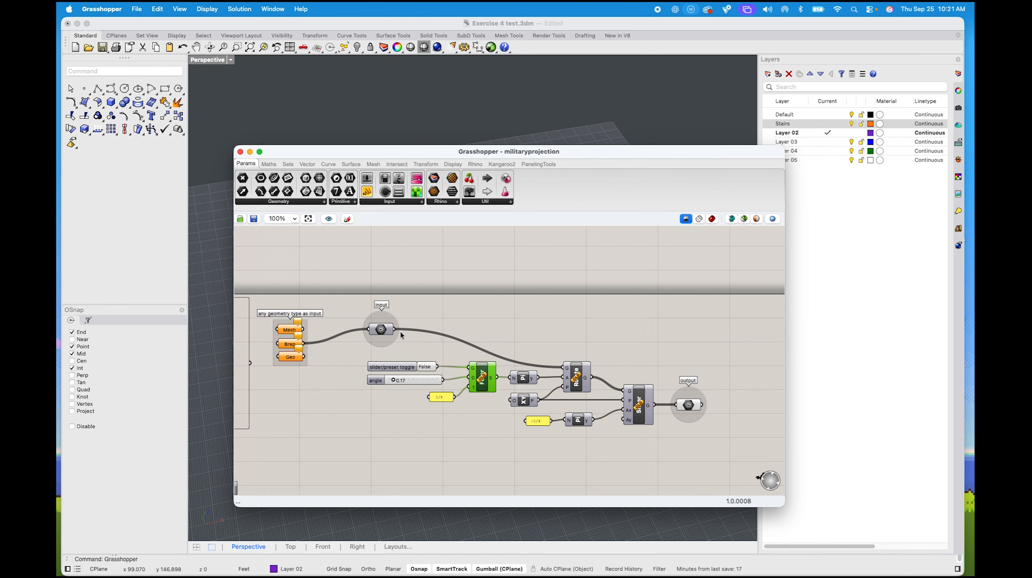
# Examine the Mesh, Brep and Geo input parameters and read the warning on the Mesh parameter
pyautogui.scroll(2, 311, 292)
pyautogui.scroll(1, 312, 347)
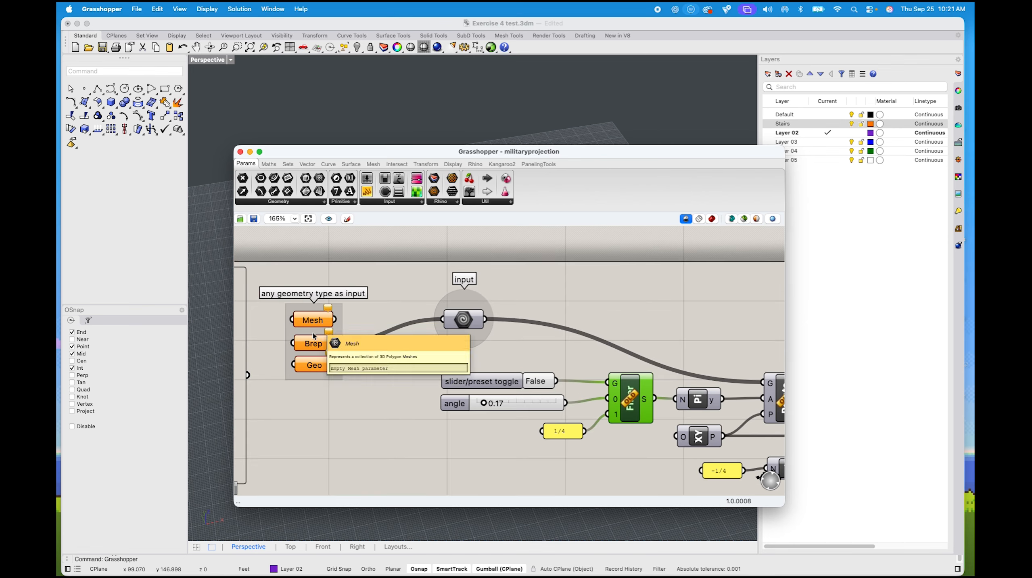
pyautogui.moveTo(328, 309)
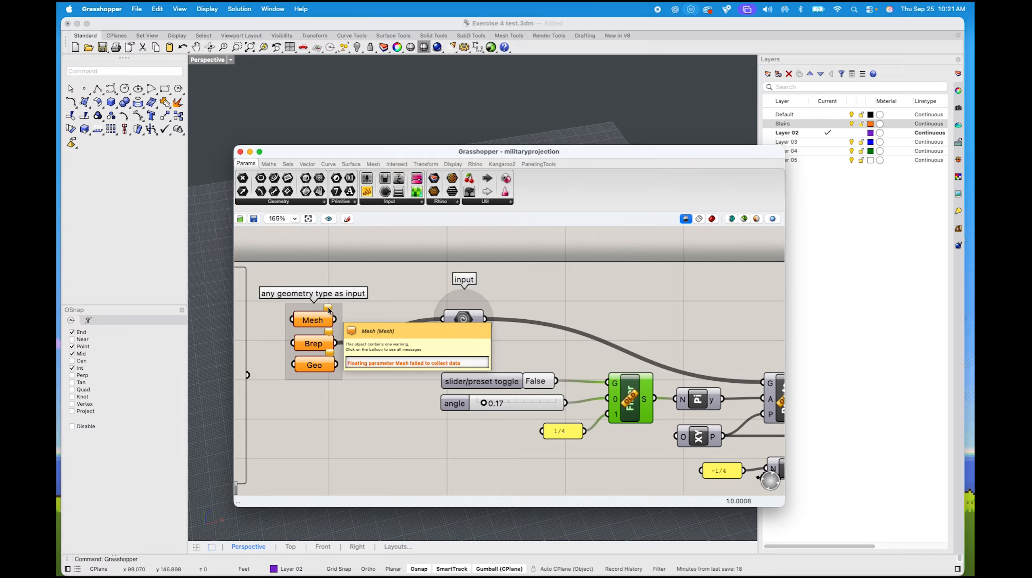
pyautogui.scroll(-3, 328, 309)
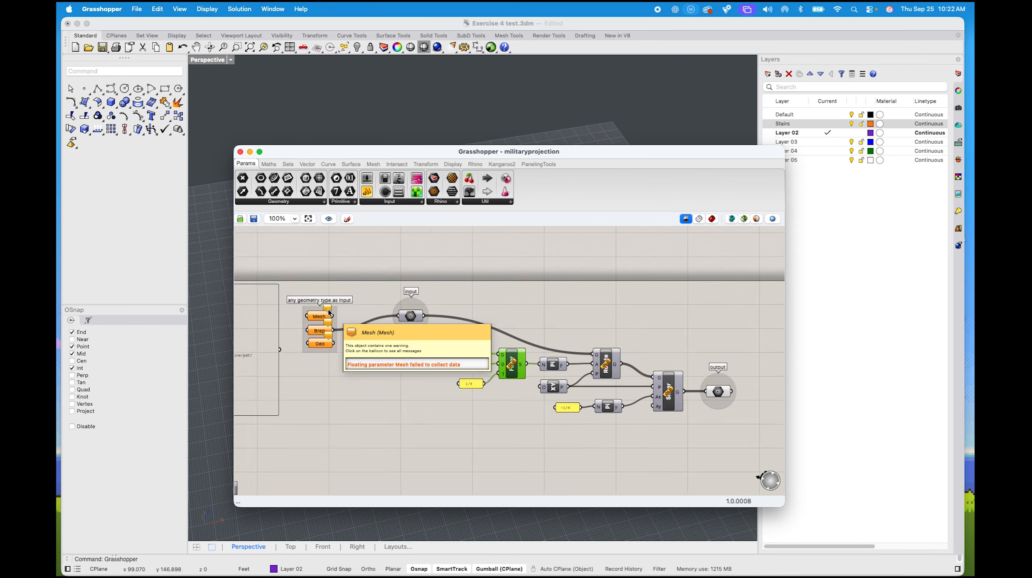
pyautogui.scroll(5, 328, 309)
pyautogui.scroll(-2, 328, 309)
pyautogui.scroll(4, 328, 309)
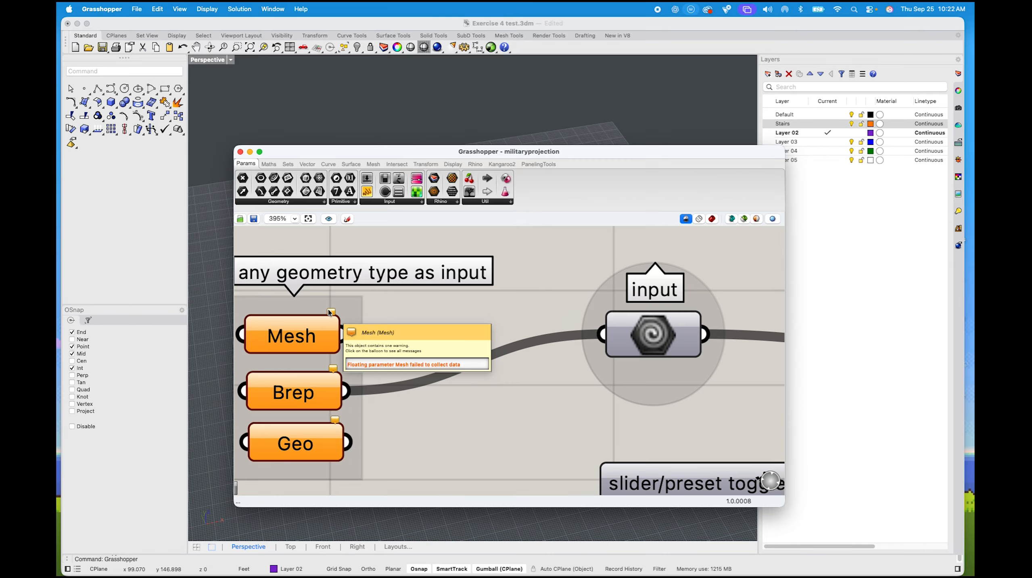
pyautogui.scroll(2, 330, 311)
pyautogui.scroll(4, 329, 312)
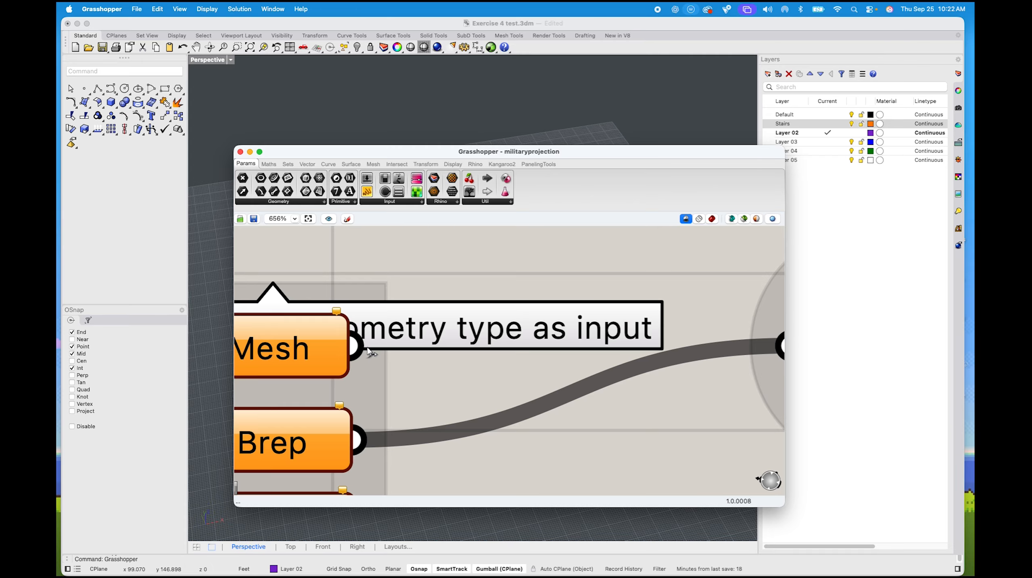
pyautogui.scroll(-7, 368, 350)
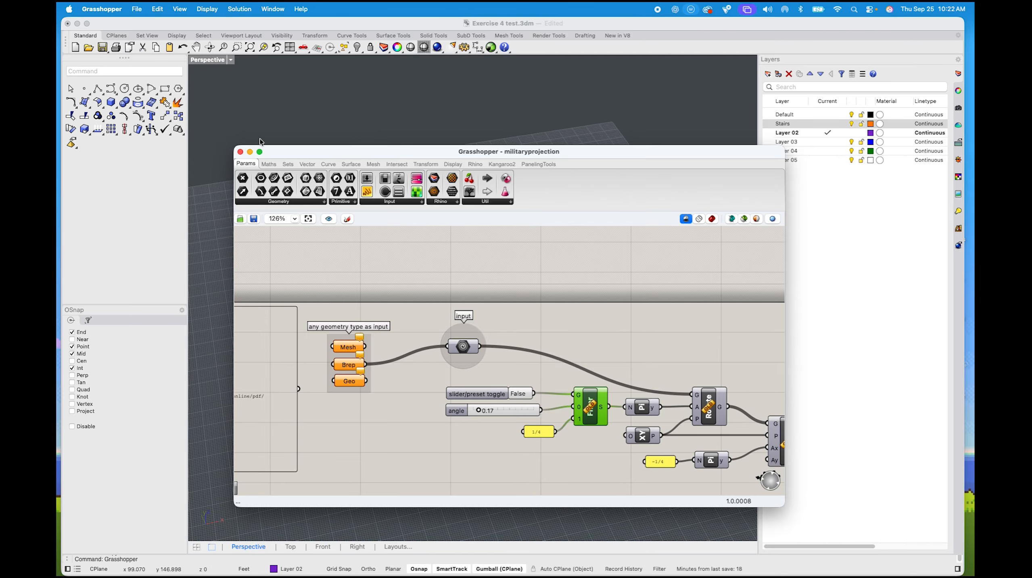
# Move the Grasshopper window clear of the model and select the whole copied staircase with its railings and bounding box
pyautogui.moveTo(308, 156); pyautogui.dragTo(424, 369)
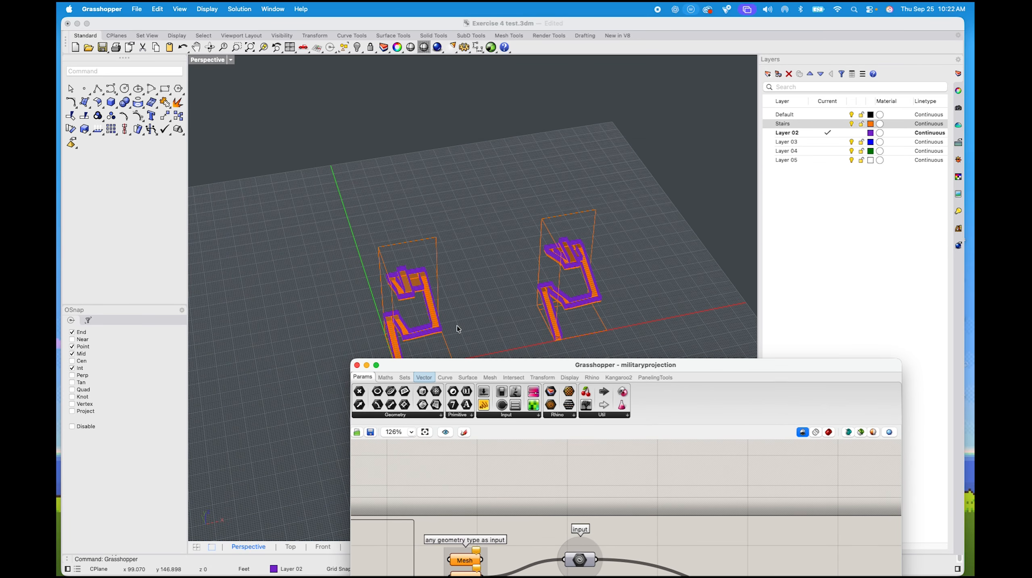
pyautogui.moveTo(457, 325); pyautogui.dragTo(443, 252, button='right')
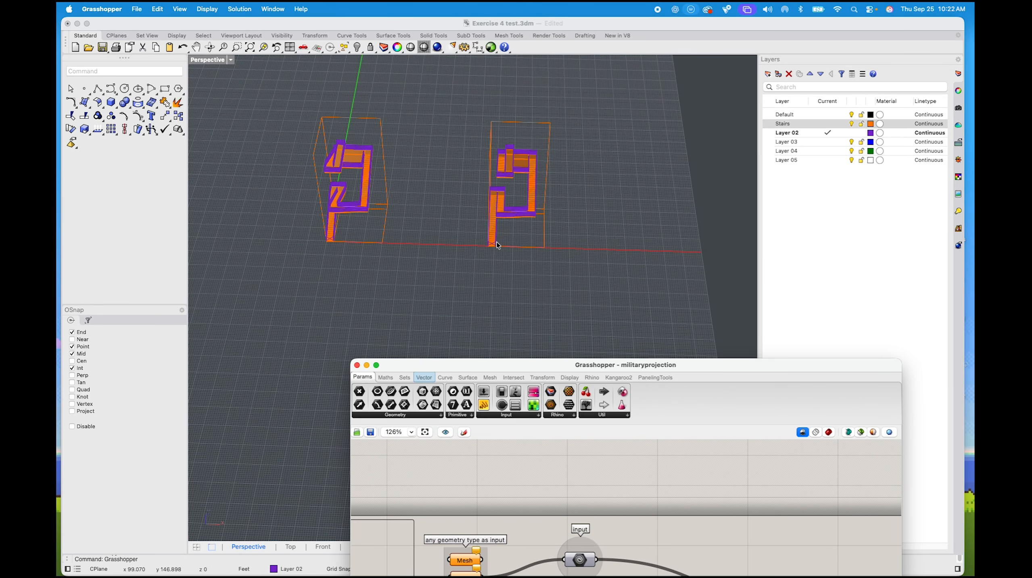
pyautogui.scroll(7, 538, 182)
pyautogui.moveTo(538, 182)
pyautogui.mouseDown(button='right')
pyautogui.moveTo(505, 246)
pyautogui.moveTo(508, 194)
pyautogui.moveTo(489, 205)
pyautogui.moveTo(511, 172)
pyautogui.moveTo(524, 177)
pyautogui.mouseUp(button='right')
pyautogui.scroll(-5, 528, 172)
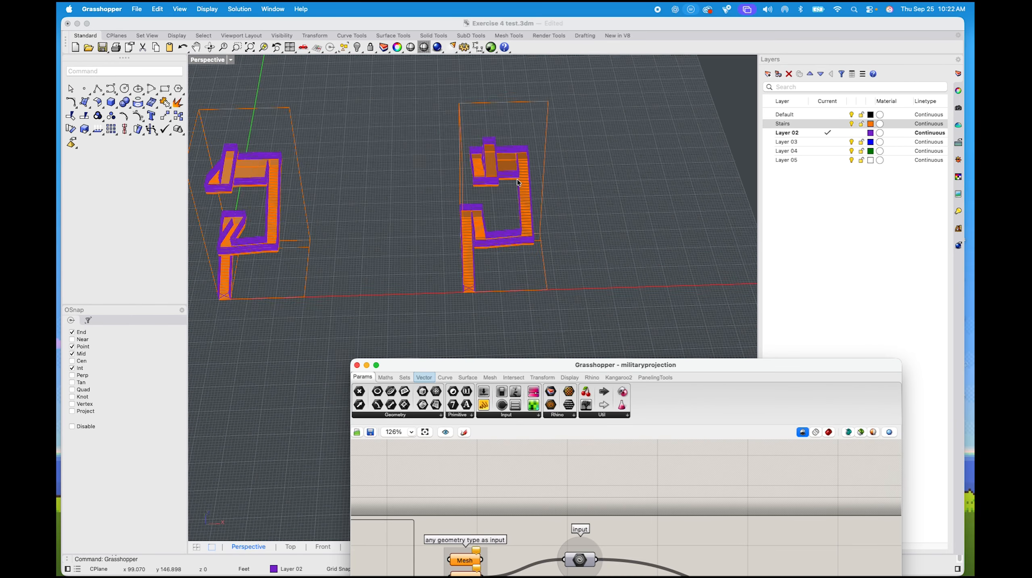
pyautogui.click(380, 127)
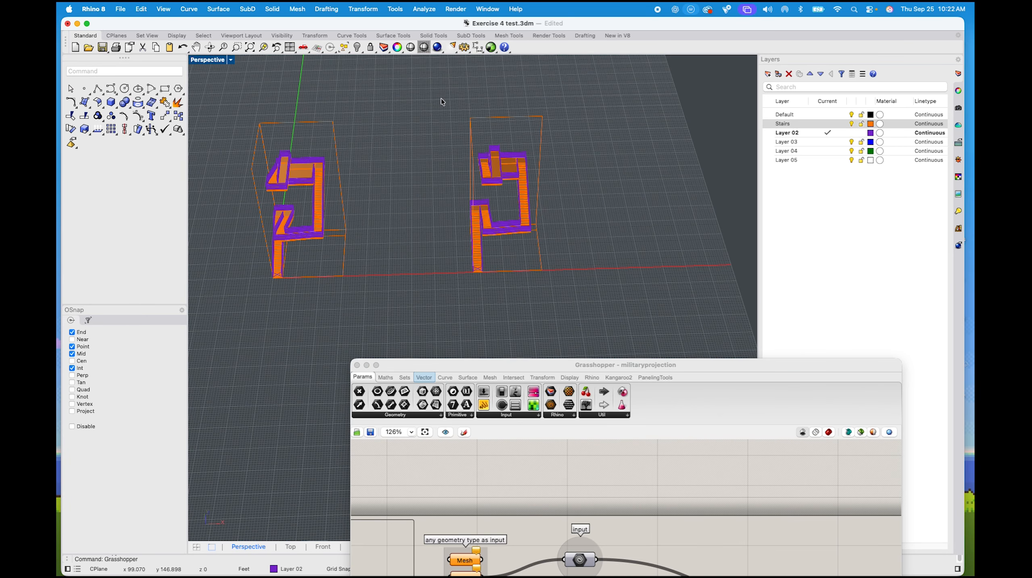
pyautogui.click(448, 125)
pyautogui.moveTo(444, 77); pyautogui.dragTo(631, 312)
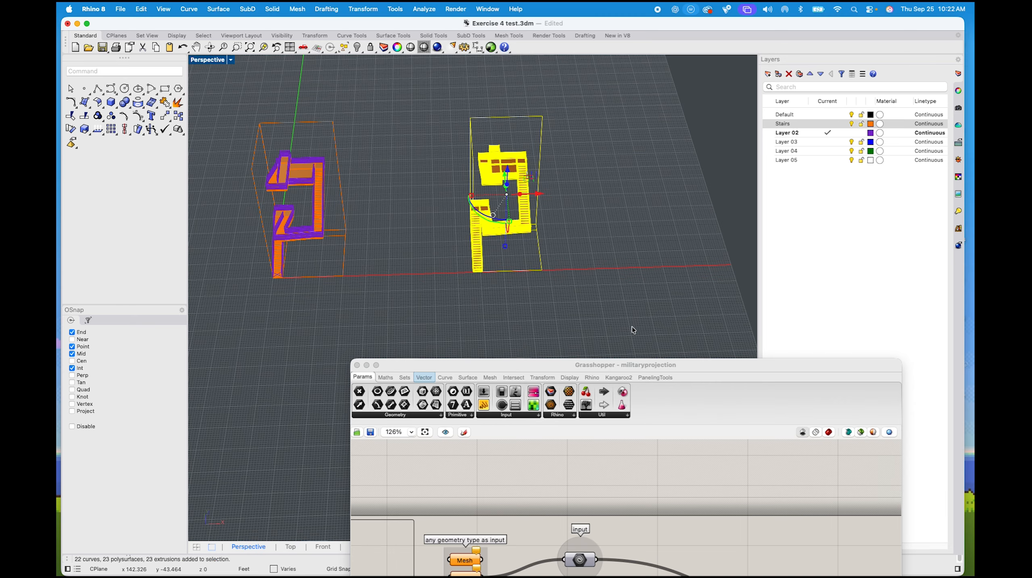
# Bring the Grasshopper window back up and assign the selected staircase copy to the Brep parameter with Set Multiple Breps
pyautogui.moveTo(544, 360); pyautogui.dragTo(564, 167)
pyautogui.scroll(5, 489, 386)
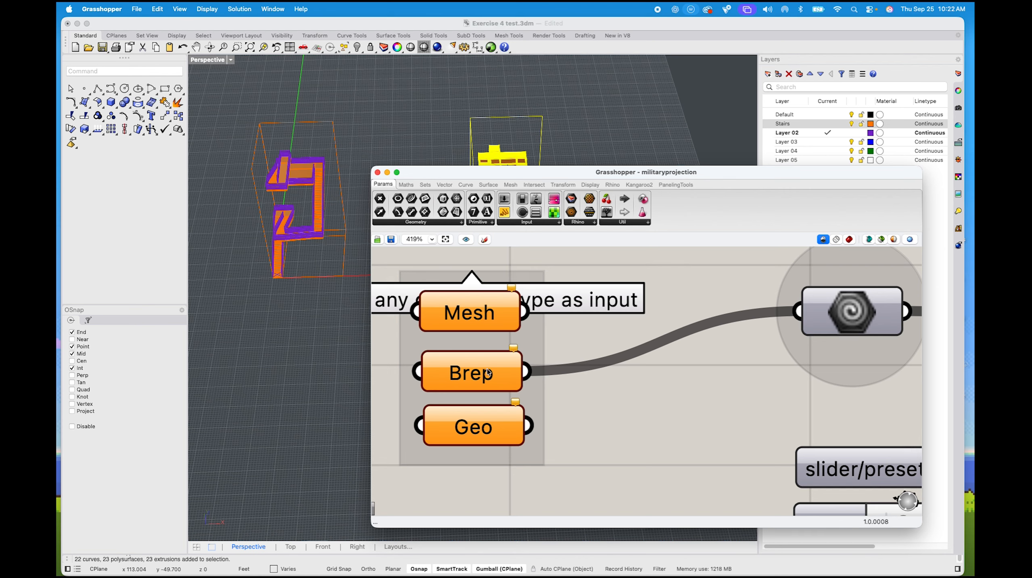
pyautogui.moveTo(487, 374)
pyautogui.rightClick(479, 374)
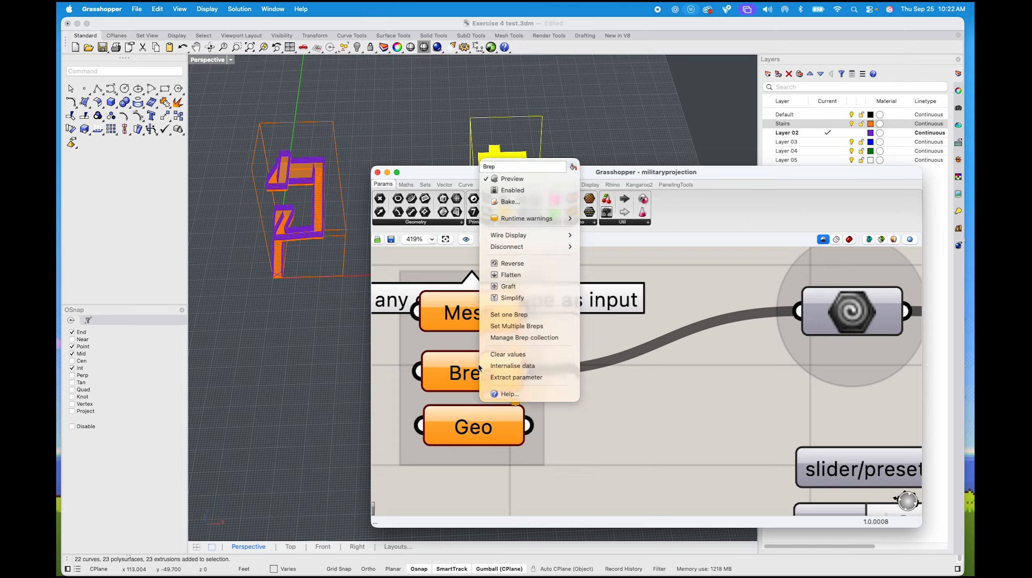
pyautogui.click(514, 325)
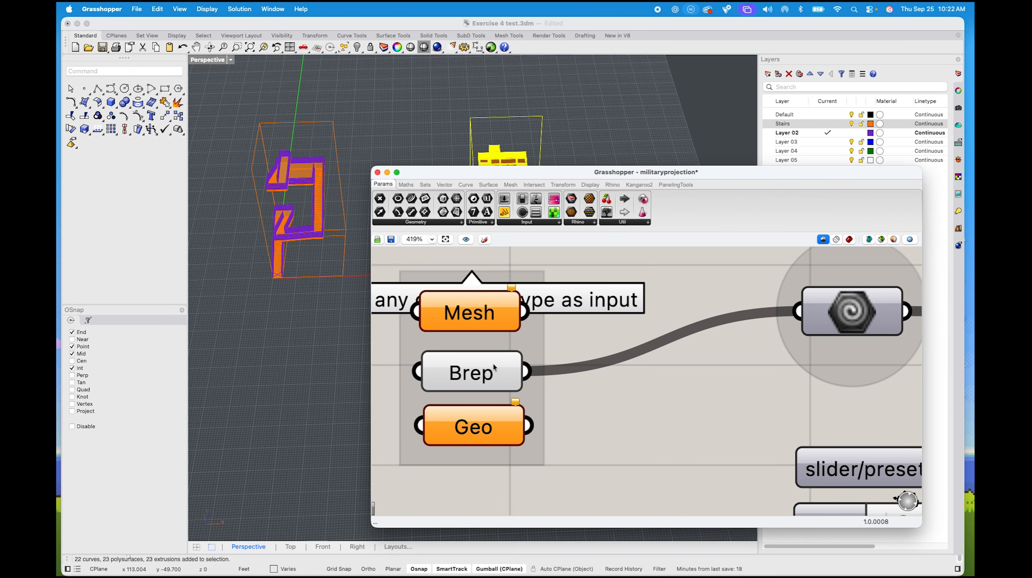
pyautogui.moveTo(488, 368)
# Turn on Grasshopper's shaded preview and move its window clear of the projected staircase
pyautogui.scroll(-10, 362, 269)
pyautogui.keyDown('shift'); pyautogui.moveTo(339, 277); pyautogui.dragTo(238, 259, button='right'); pyautogui.keyUp('shift')
pyautogui.scroll(-8, 275, 327)
pyautogui.moveTo(300, 308); pyautogui.dragTo(312, 275, button='right')
pyautogui.scroll(10, 275, 328)
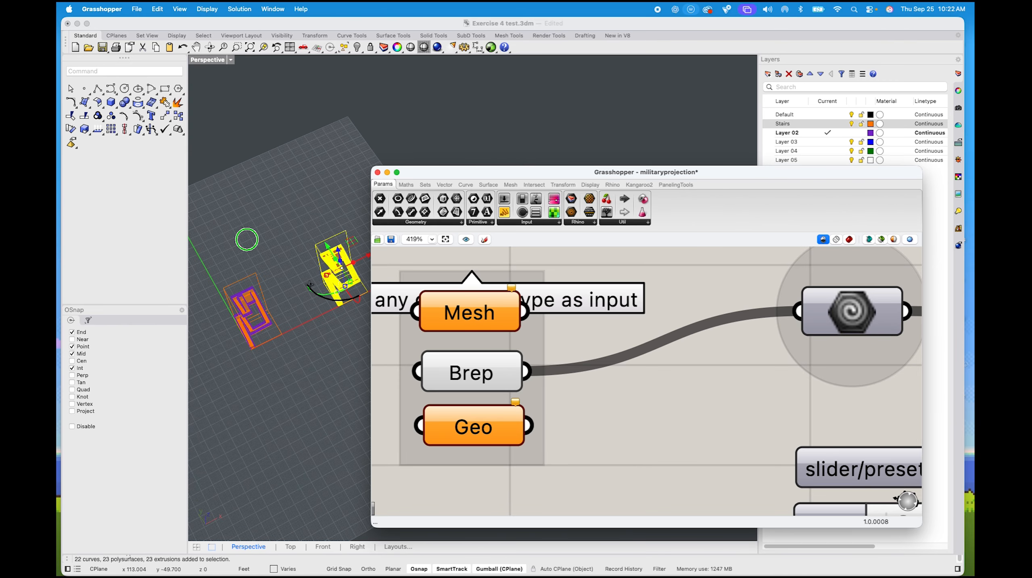
pyautogui.click(851, 240)
pyautogui.moveTo(642, 176); pyautogui.dragTo(700, 191)
# Examine the projected staircase preview from several angles in the Perspective view
pyautogui.scroll(6, 292, 245)
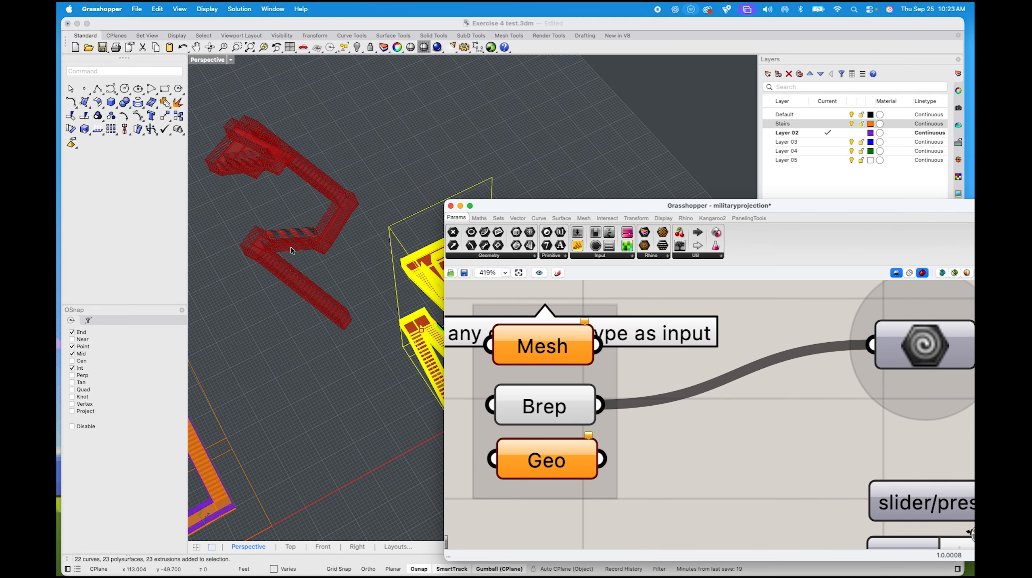
pyautogui.keyDown('shift'); pyautogui.moveTo(292, 246); pyautogui.dragTo(174, 235, button='right'); pyautogui.keyUp('shift')
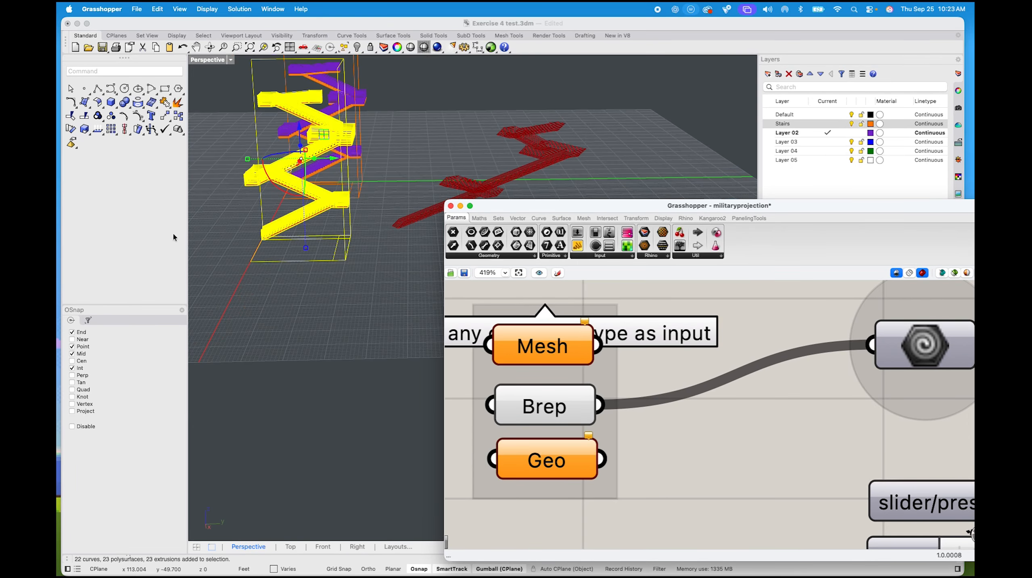
pyautogui.click(328, 229)
pyautogui.keyDown('shift'); pyautogui.moveTo(328, 228); pyautogui.dragTo(143, 276, button='right'); pyautogui.keyUp('shift')
pyautogui.scroll(3, 307, 244)
pyautogui.keyDown('shift'); pyautogui.moveTo(307, 245); pyautogui.dragTo(376, 173, button='right'); pyautogui.keyUp('shift')
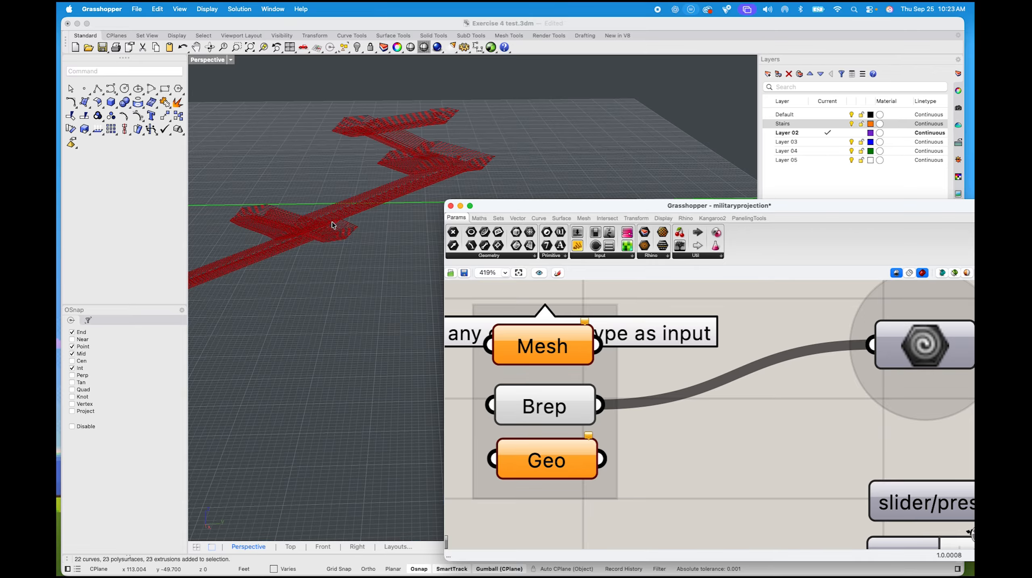
# Maximize the Top viewport and examine the projected preview in plan beside the selected staircase copy
pyautogui.click(207, 60)
pyautogui.doubleClick(207, 60)
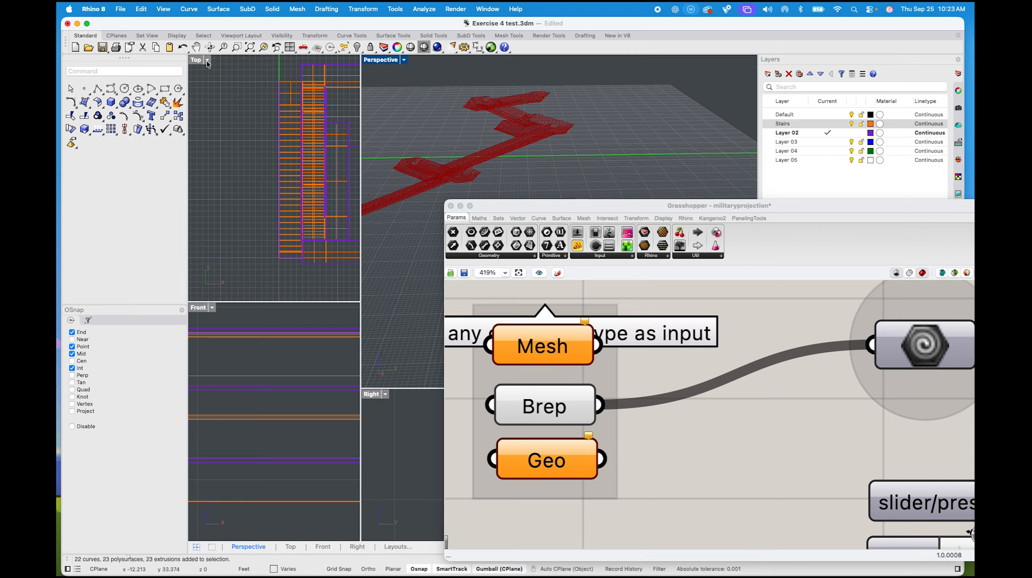
pyautogui.doubleClick(196, 60)
pyautogui.scroll(-4, 320, 193)
pyautogui.scroll(-4, 318, 193)
pyautogui.moveTo(282, 167); pyautogui.dragTo(232, 221, button='right')
pyautogui.scroll(6, 387, 192)
pyautogui.moveTo(303, 126); pyautogui.dragTo(285, 198, button='right')
pyautogui.scroll(3, 357, 140)
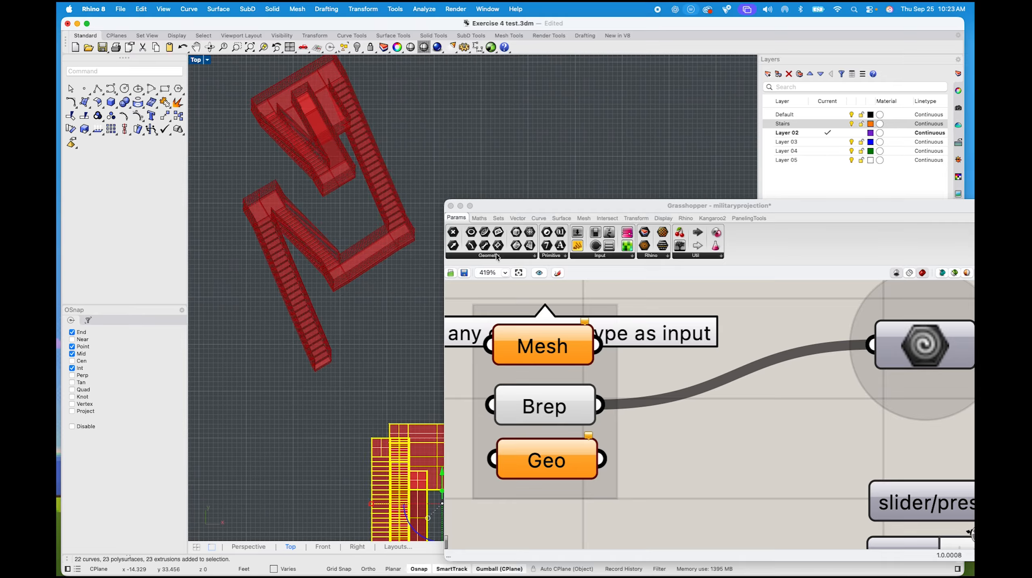
pyautogui.scroll(-8, 396, 329)
pyautogui.moveTo(400, 331); pyautogui.dragTo(353, 318, button='right')
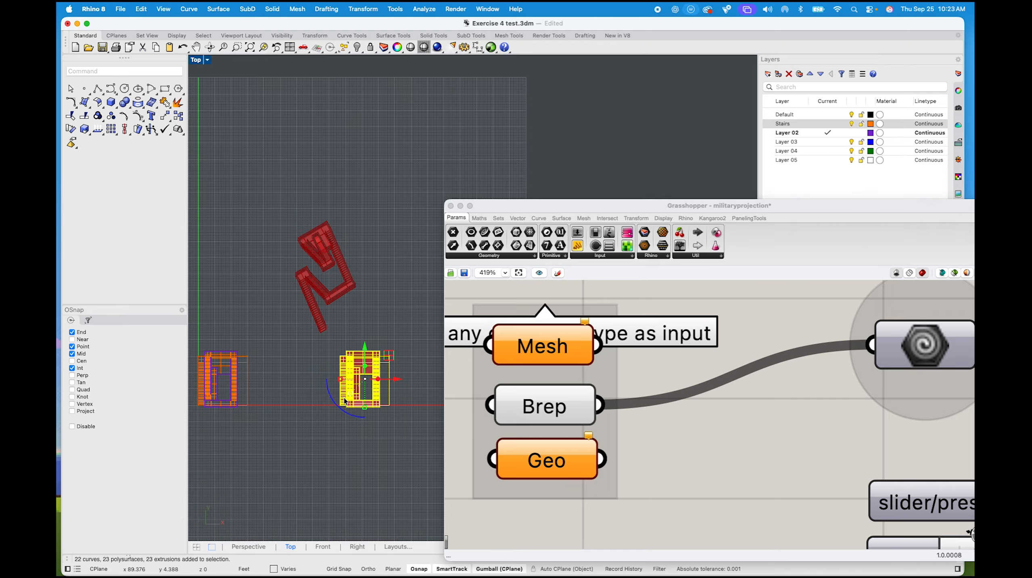
# Rotate the selected staircase copy in plan, first counterclockwise and then clockwise, to try different projection angles
pyautogui.scroll(4, 349, 404)
pyautogui.moveTo(345, 391); pyautogui.dragTo(351, 397)
pyautogui.moveTo(278, 332); pyautogui.dragTo(322, 431)
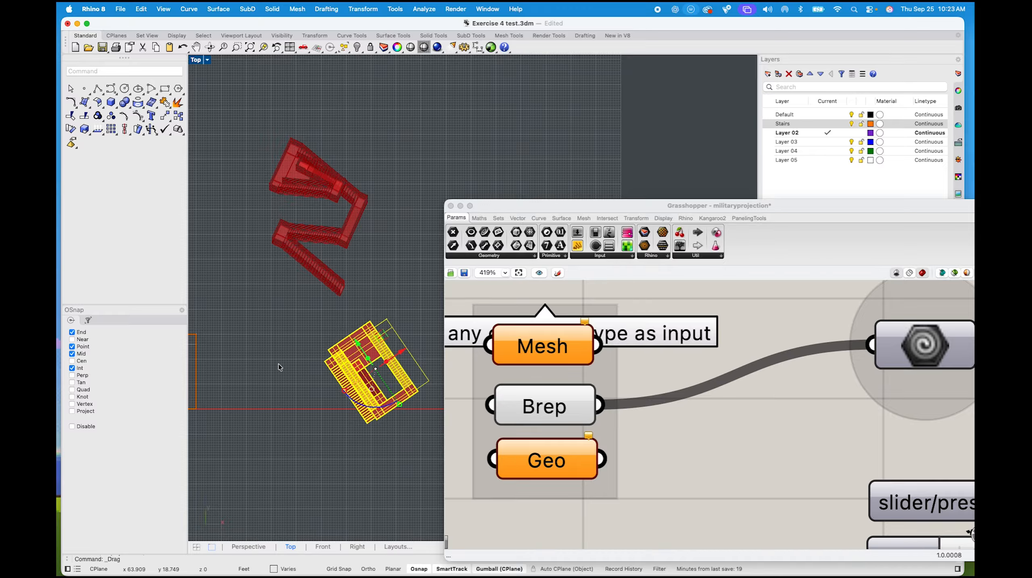
pyautogui.moveTo(357, 403); pyautogui.dragTo(338, 394)
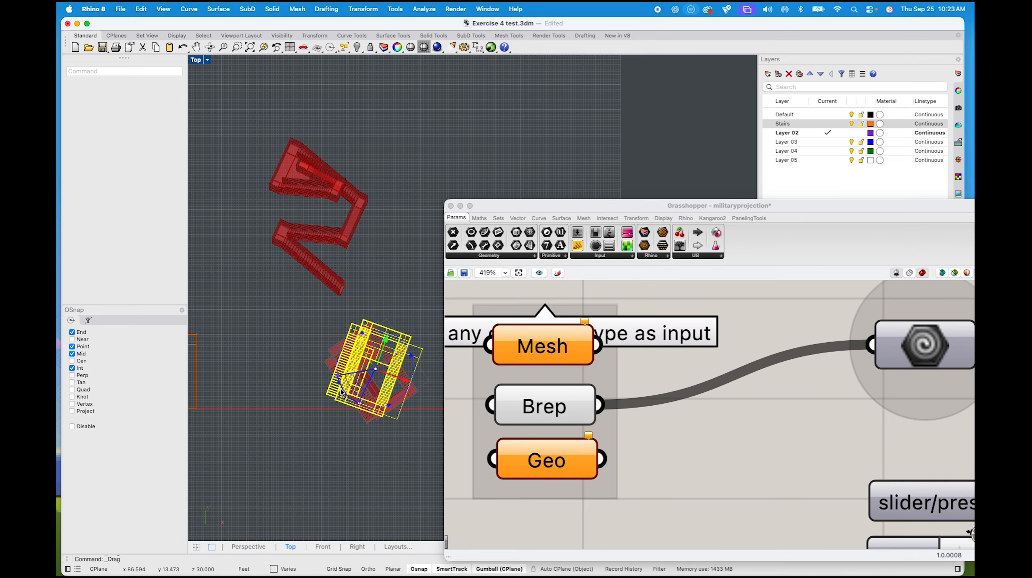
# Examine how the flights and landings overlap in the projection at this rotation
pyautogui.scroll(5, 315, 174)
pyautogui.scroll(4, 313, 173)
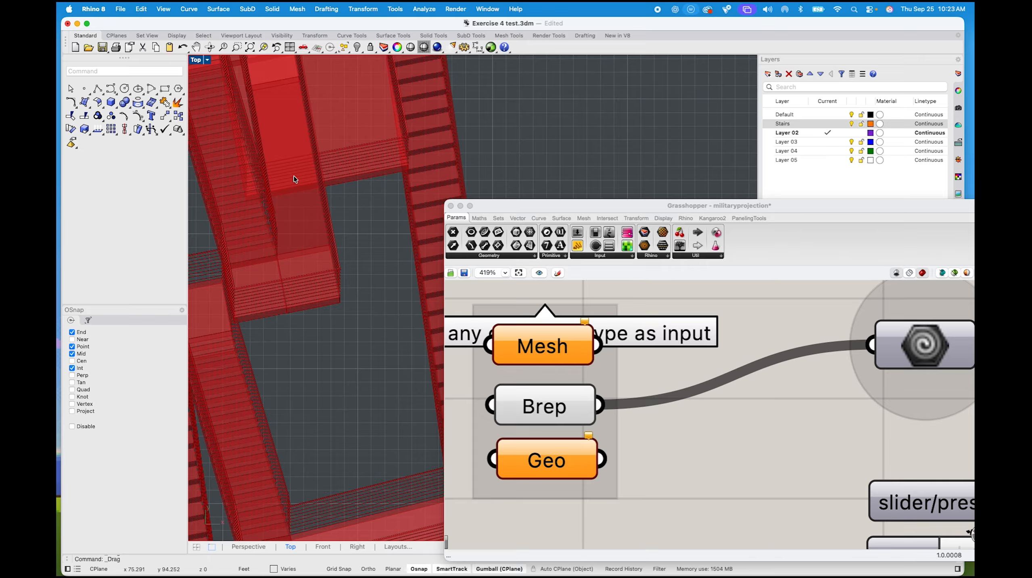
pyautogui.scroll(-5, 294, 176)
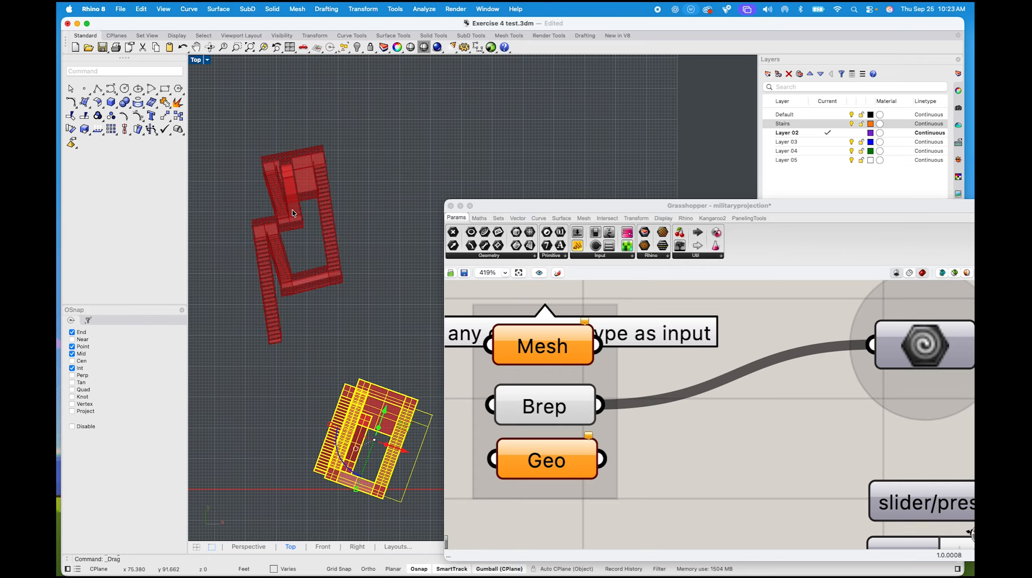
pyautogui.scroll(3, 292, 209)
pyautogui.scroll(2, 281, 170)
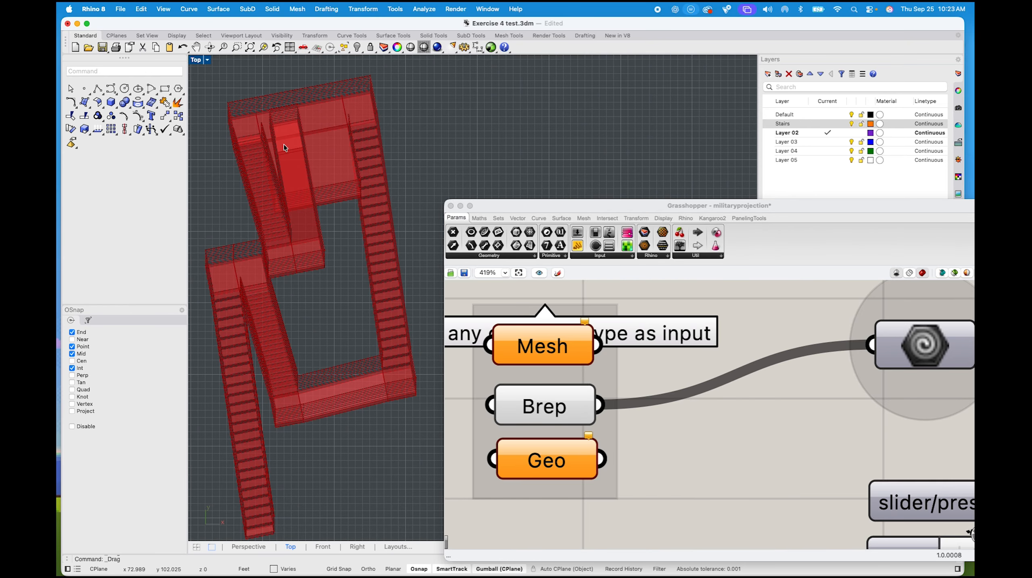
pyautogui.scroll(-8, 316, 196)
pyautogui.moveTo(316, 196); pyautogui.dragTo(271, 164, button='right')
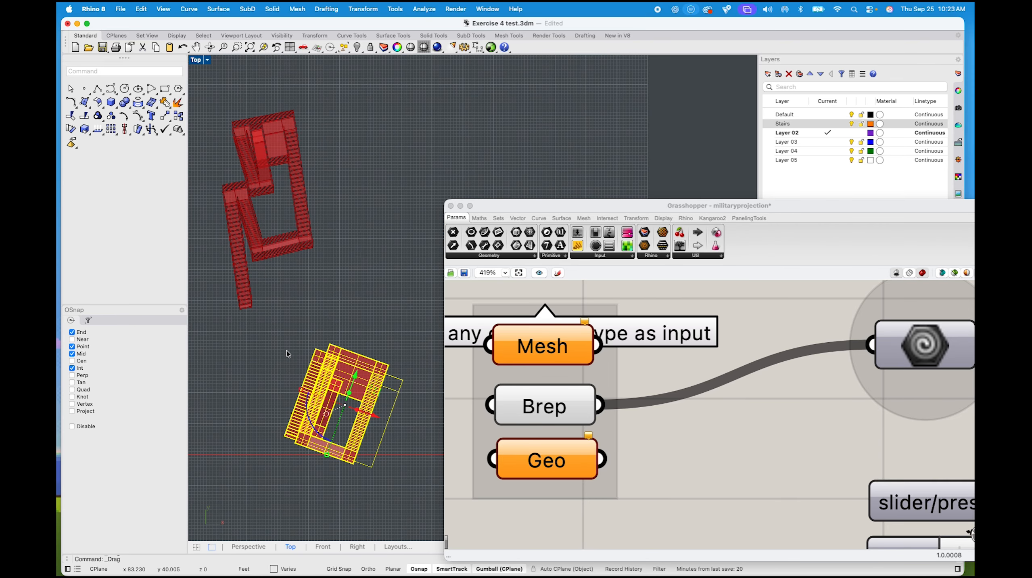
# Rotate the staircase copy counterclockwise in plan to spread the projected flights apart, and check the resulting projection
pyautogui.moveTo(313, 428); pyautogui.dragTo(322, 473)
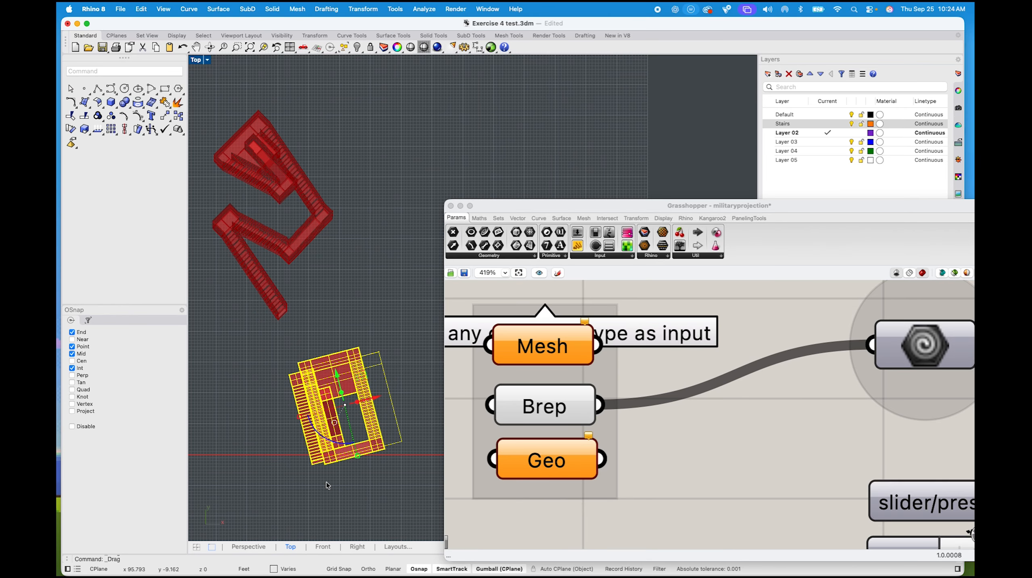
pyautogui.moveTo(291, 302); pyautogui.dragTo(332, 302, button='right')
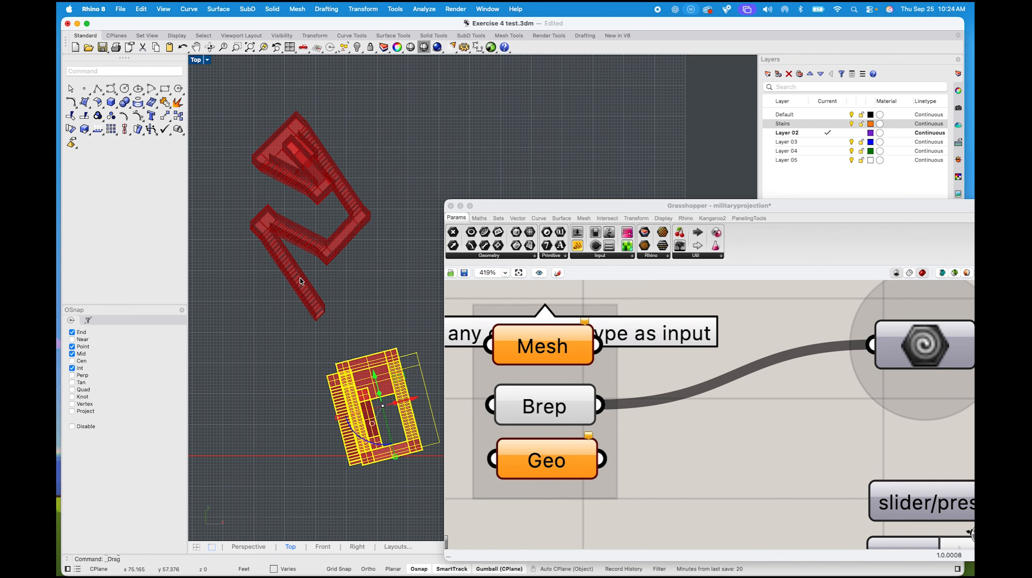
pyautogui.scroll(6, 299, 273)
pyautogui.scroll(-3, 298, 266)
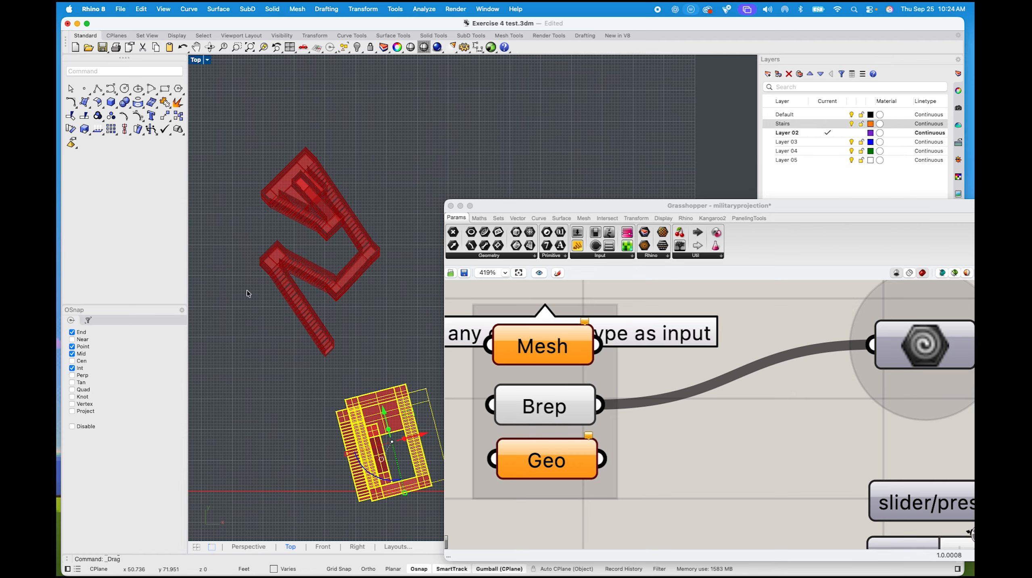
# Bake the output Geometry parameter at the end of the Grasshopper definition onto Layer 03
pyautogui.scroll(-5, 603, 393)
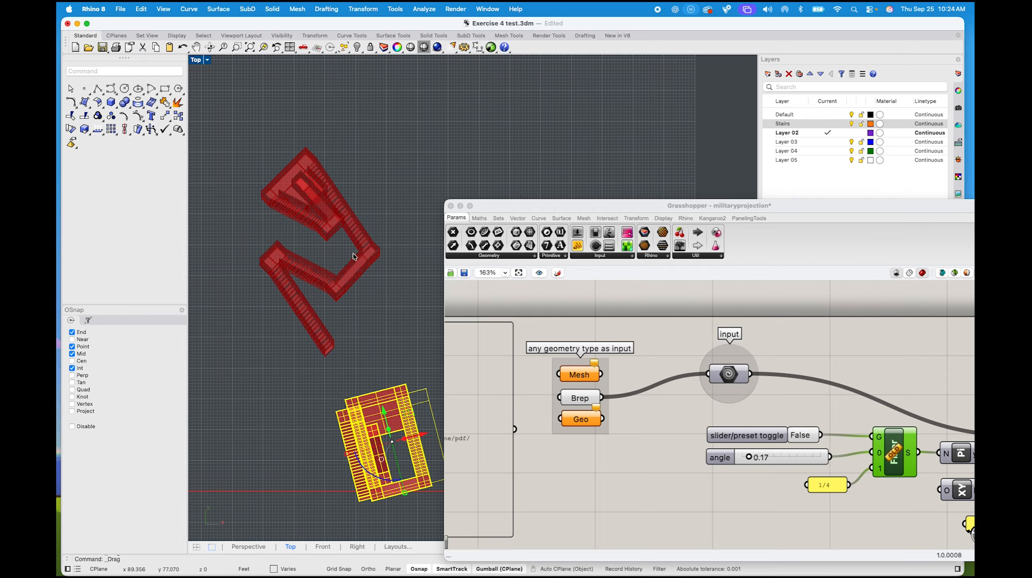
pyautogui.scroll(-1, 583, 384)
pyautogui.moveTo(653, 426); pyautogui.dragTo(522, 364, button='right')
pyautogui.scroll(4, 753, 412)
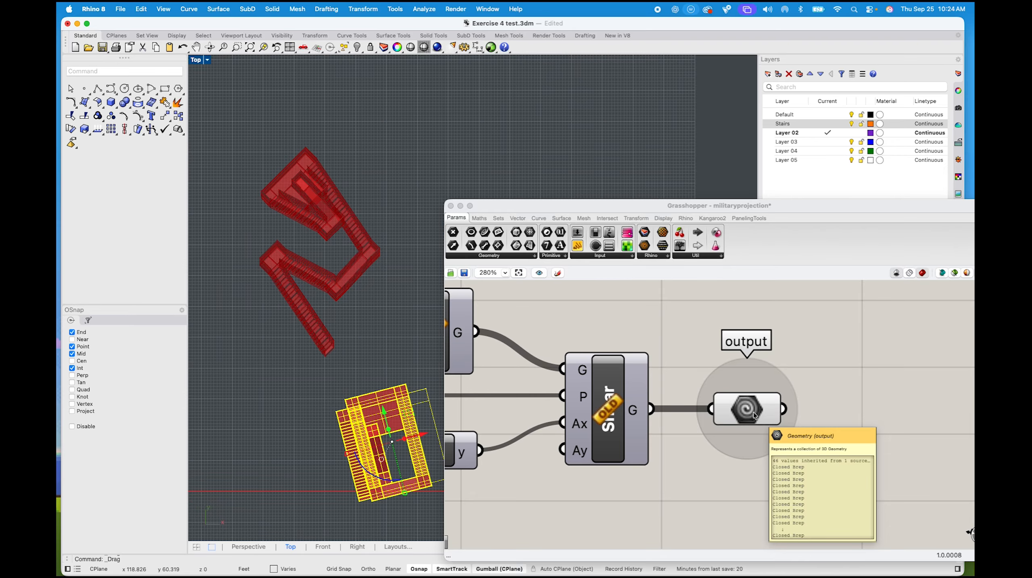
pyautogui.scroll(2, 753, 412)
pyautogui.click(745, 416)
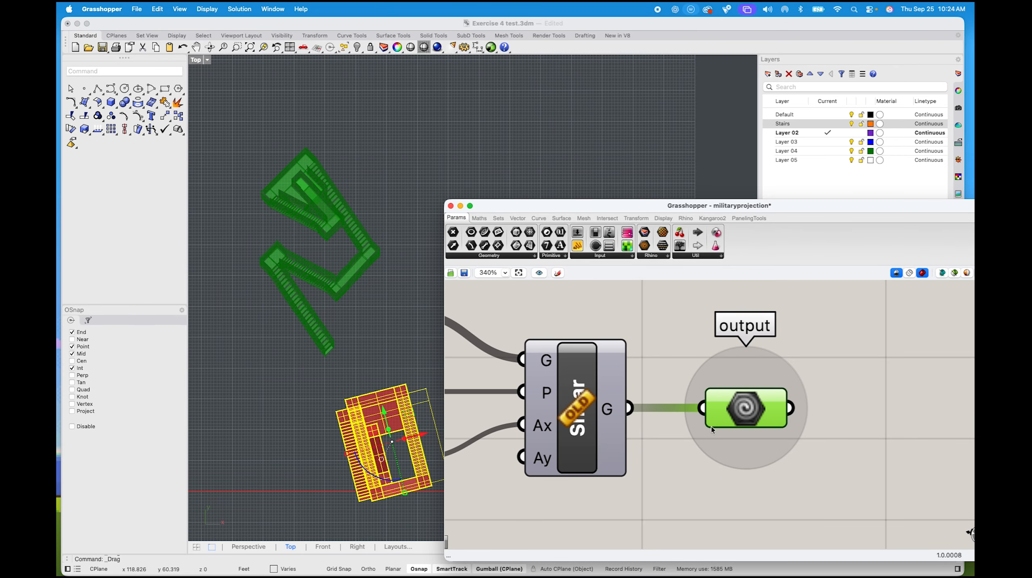
pyautogui.rightClick(747, 412)
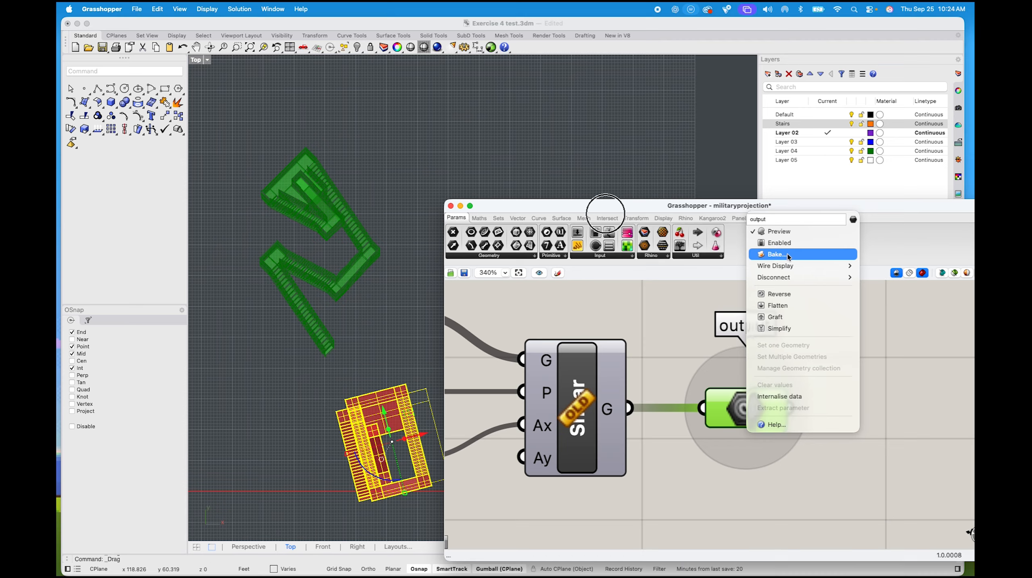
pyautogui.click(775, 254)
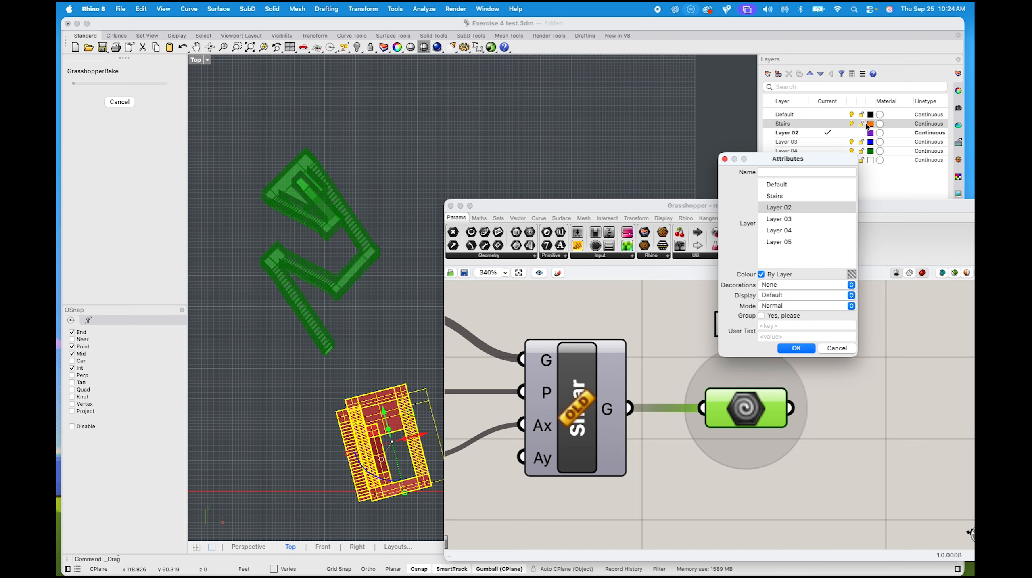
pyautogui.click(801, 219)
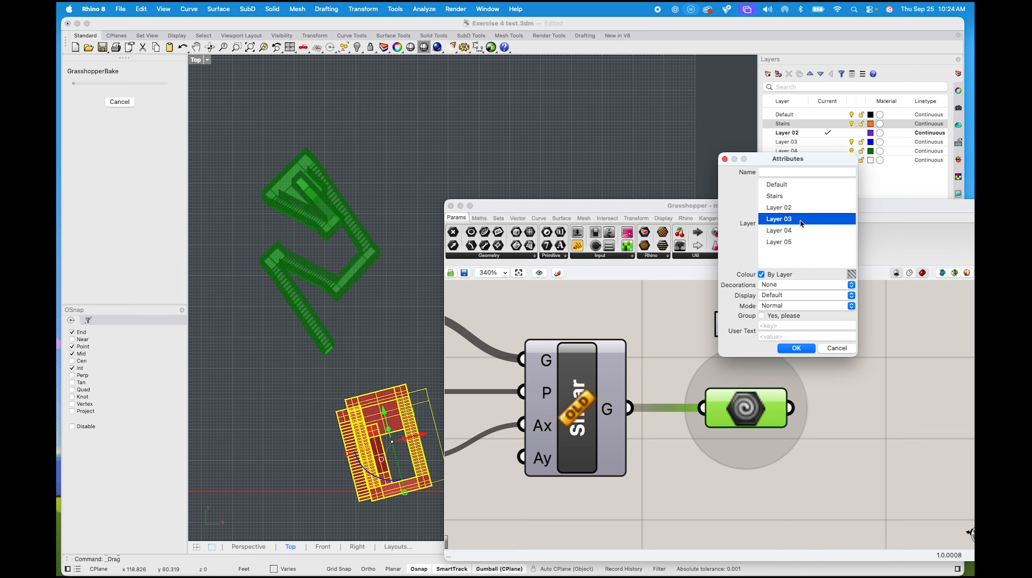
pyautogui.click(796, 348)
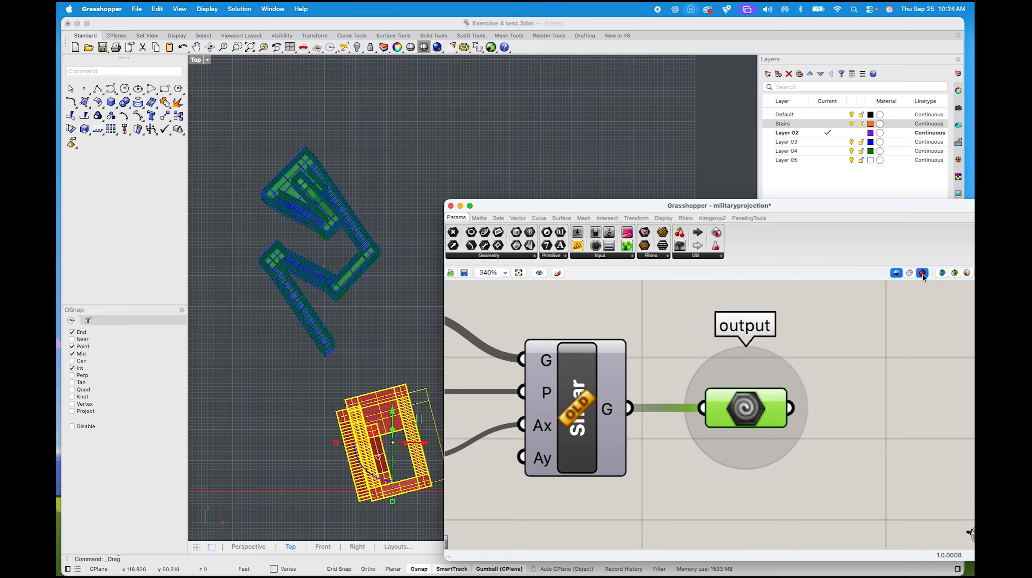
# Turn off the preview of the output parameter and close the Grasshopper window
pyautogui.click(672, 326)
pyautogui.rightClick(764, 410)
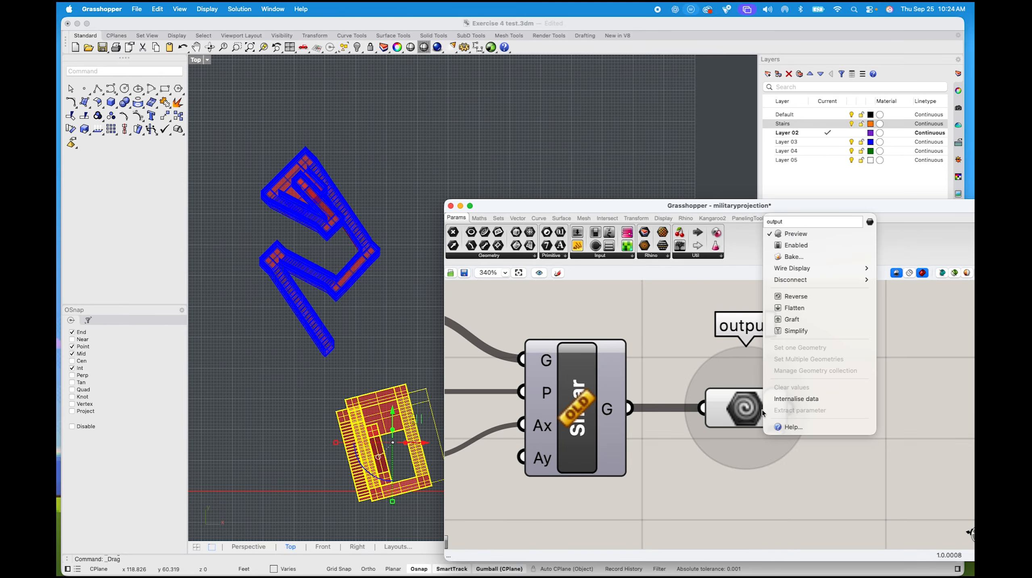
pyautogui.click(796, 235)
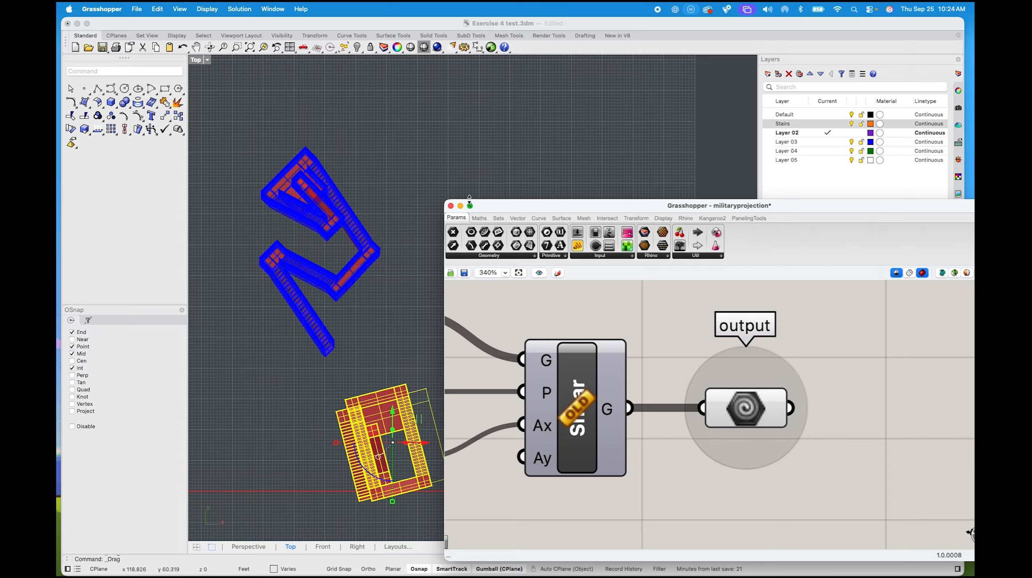
pyautogui.click(450, 206)
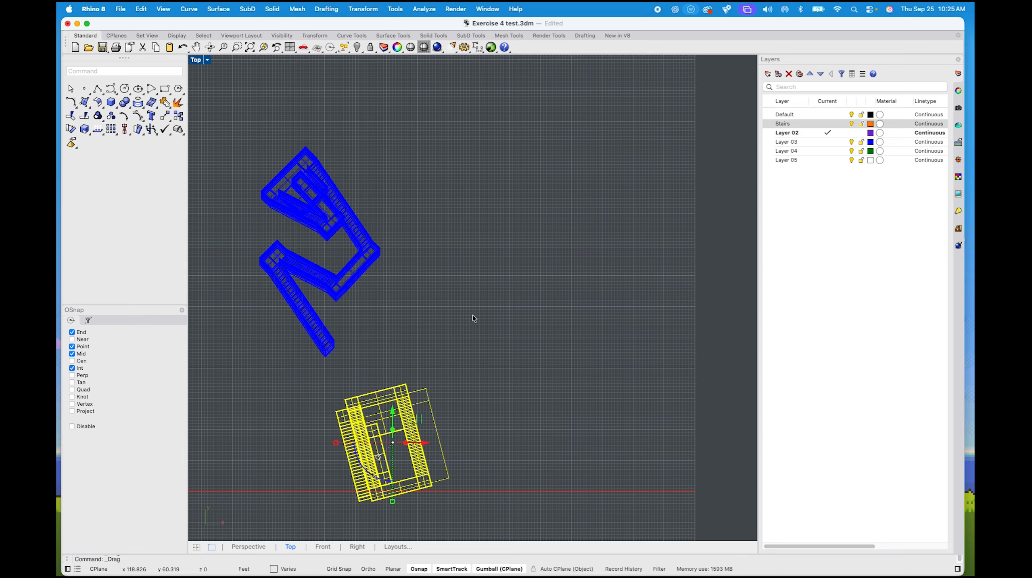
# Run Make2D on the baked projection only, using the Top view, View projection, hidden lines, grouped output and maintained source layers
pyautogui.moveTo(361, 286); pyautogui.dragTo(404, 276, button='right')
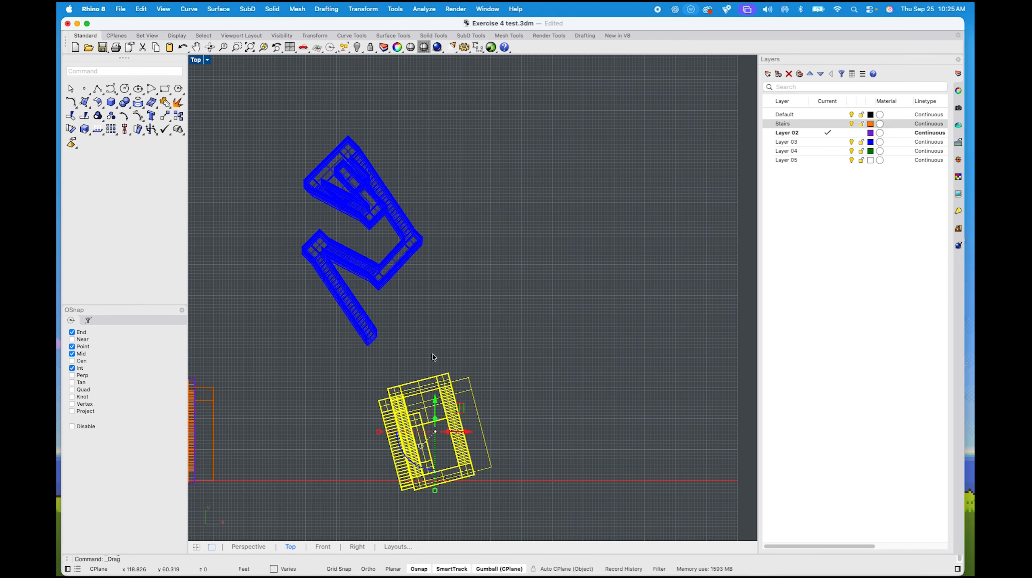
pyautogui.click(412, 328)
pyautogui.moveTo(453, 345); pyautogui.dragTo(240, 121)
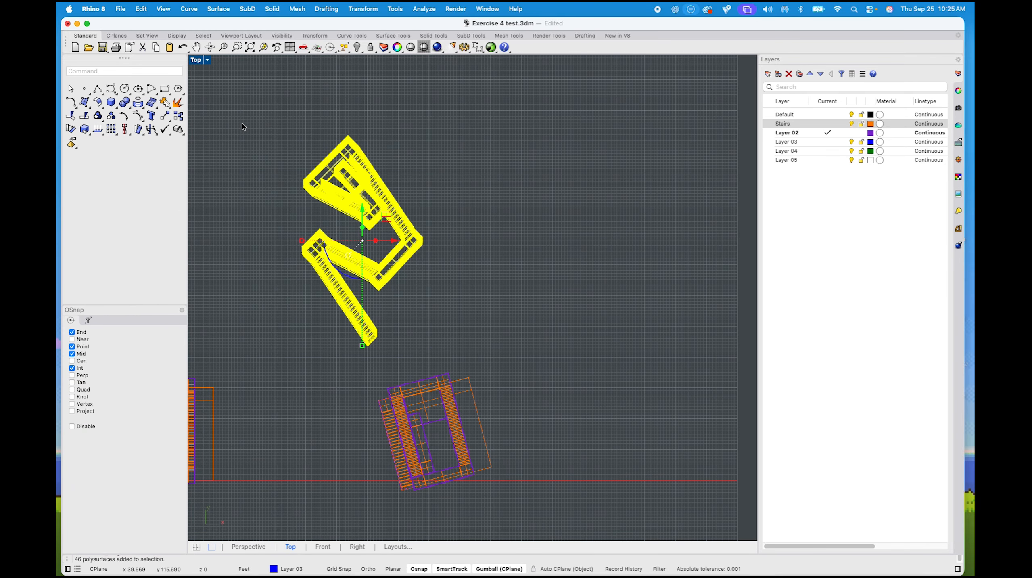
pyautogui.write('make2D')
pyautogui.press('Return')
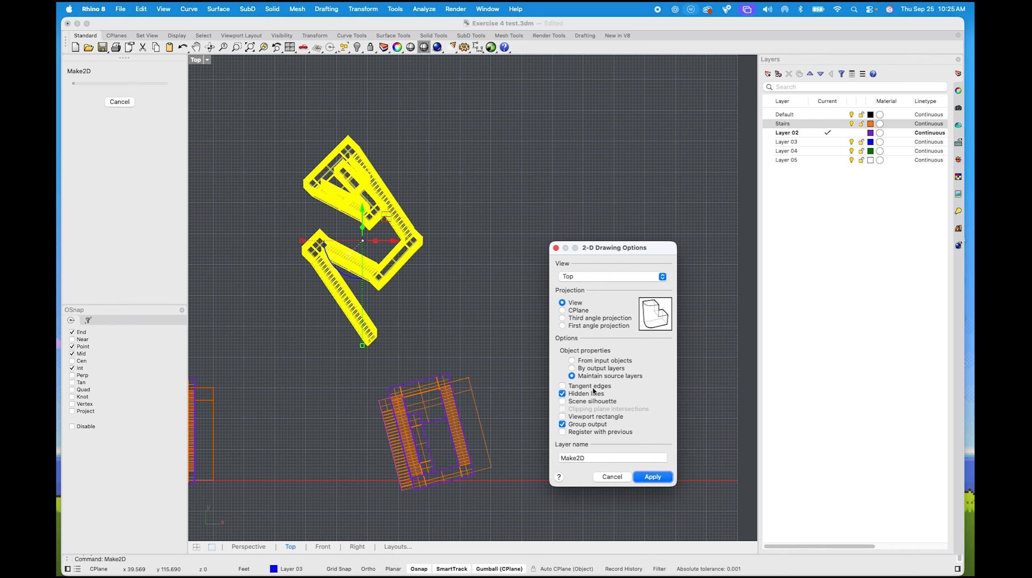
pyautogui.click(639, 473)
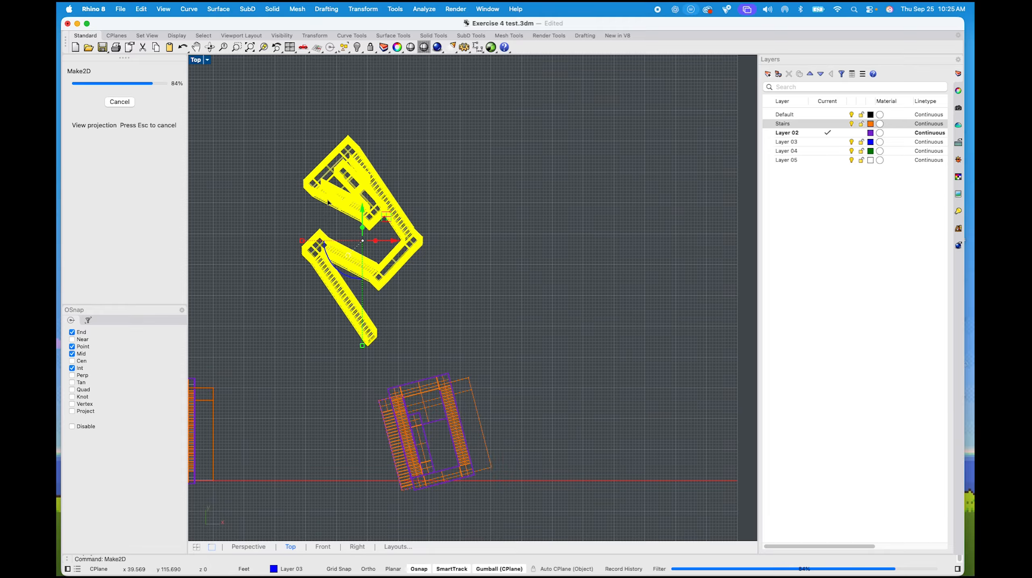
pyautogui.scroll(-10, 329, 202)
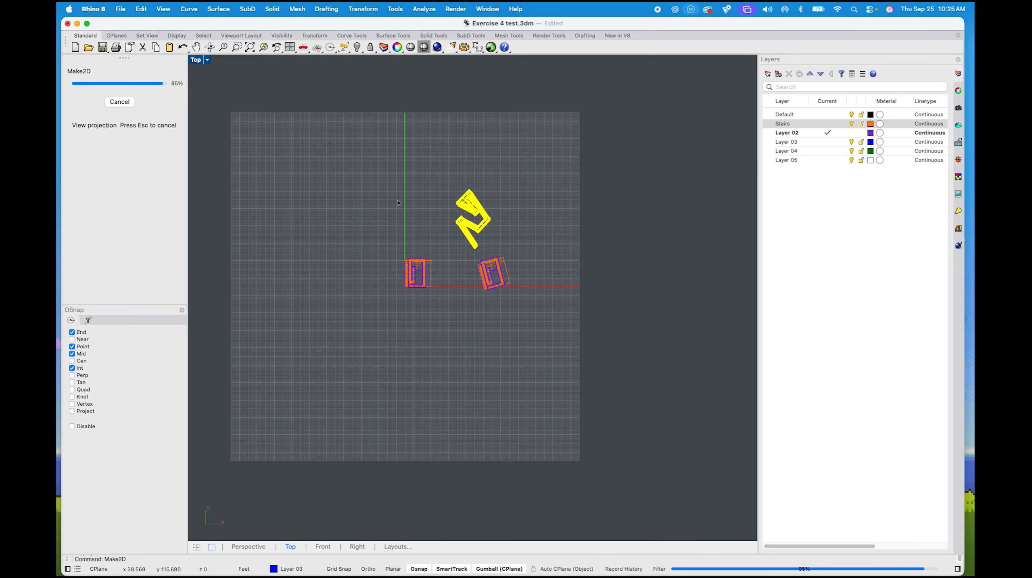
pyautogui.scroll(10, 418, 212)
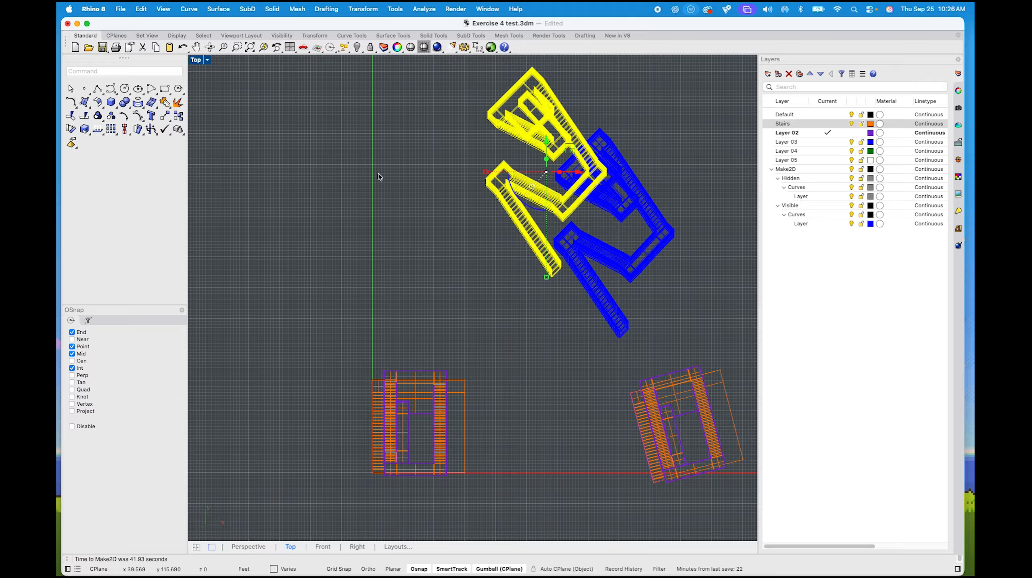
# Move the Make2D linework along the X axis clear of the baked projection, and restore the four-viewport layout
pyautogui.moveTo(579, 171); pyautogui.dragTo(364, 170)
pyautogui.click(502, 273)
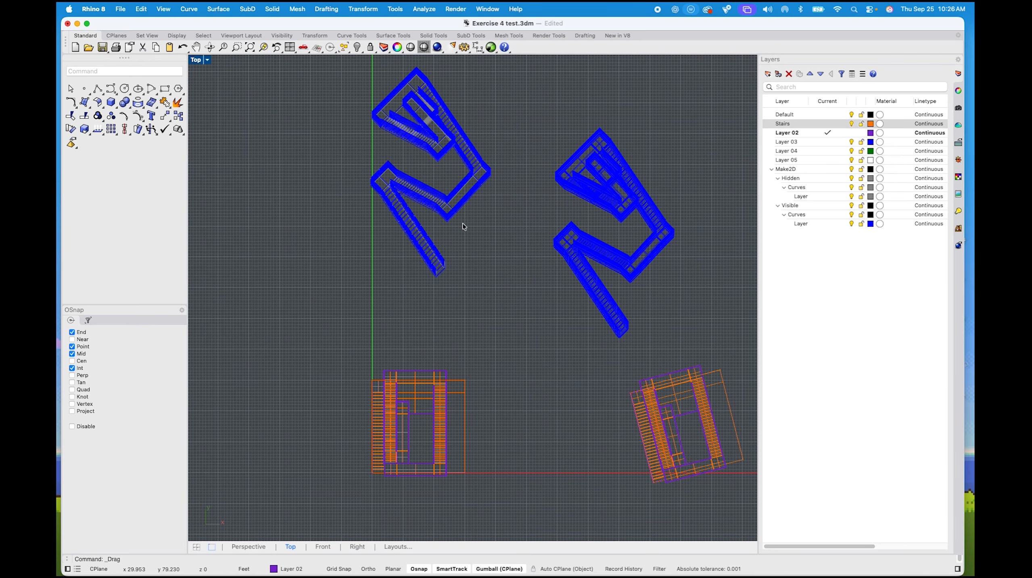
pyautogui.scroll(6, 463, 223)
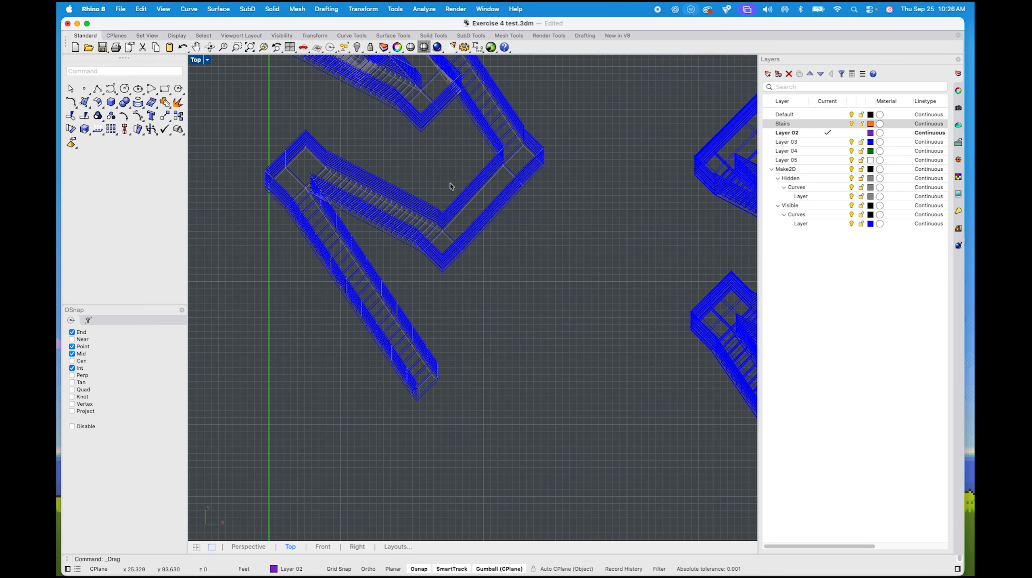
pyautogui.doubleClick(196, 62)
pyautogui.moveTo(452, 226)
pyautogui.mouseDown(button='right')
pyautogui.moveTo(352, 190)
pyautogui.moveTo(465, 216)
pyautogui.mouseUp(button='right')
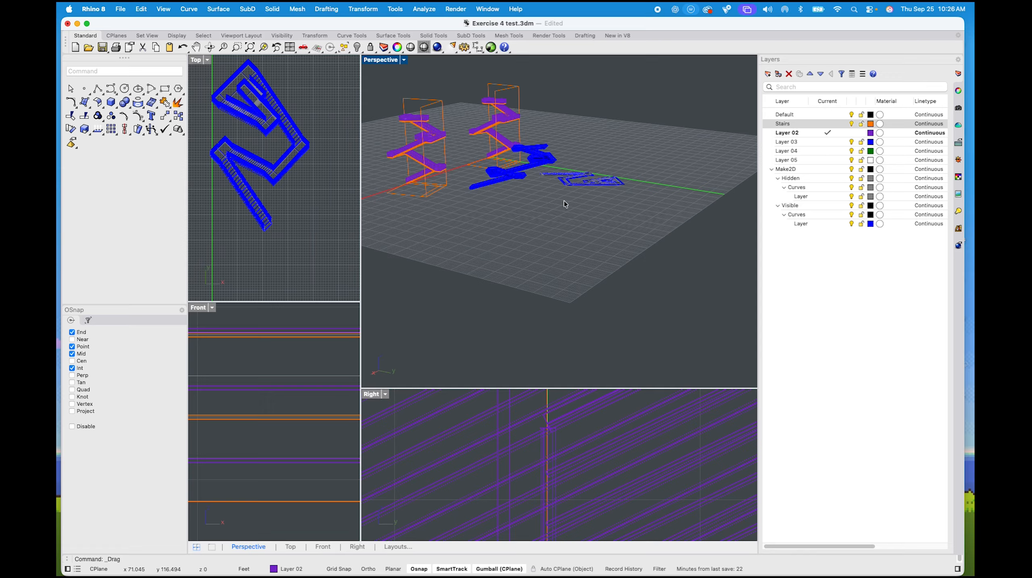
pyautogui.scroll(10, 564, 200)
pyautogui.keyDown('shift'); pyautogui.moveTo(546, 240); pyautogui.dragTo(517, 281, button='right'); pyautogui.keyUp('shift')
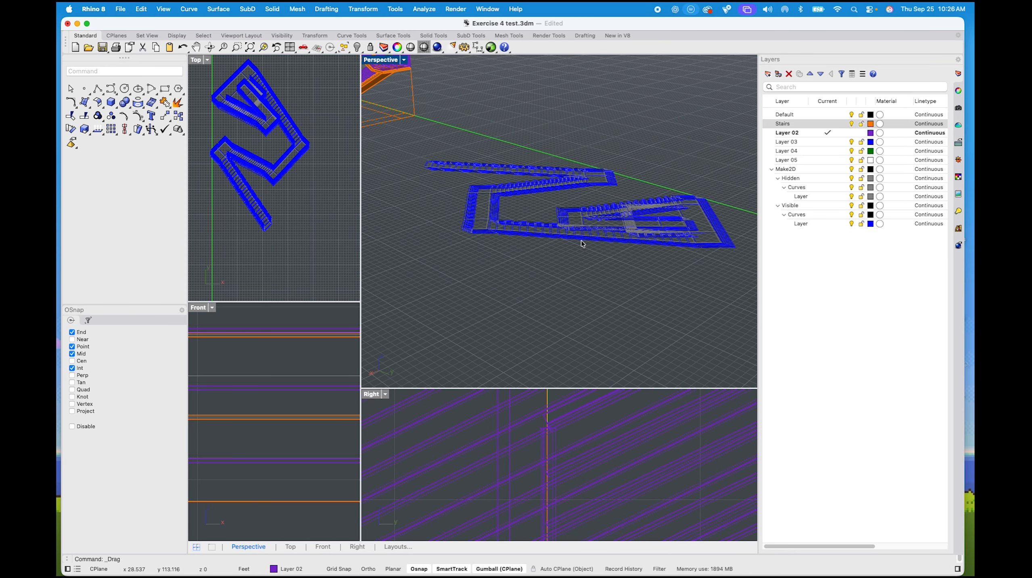
pyautogui.scroll(-10, 578, 240)
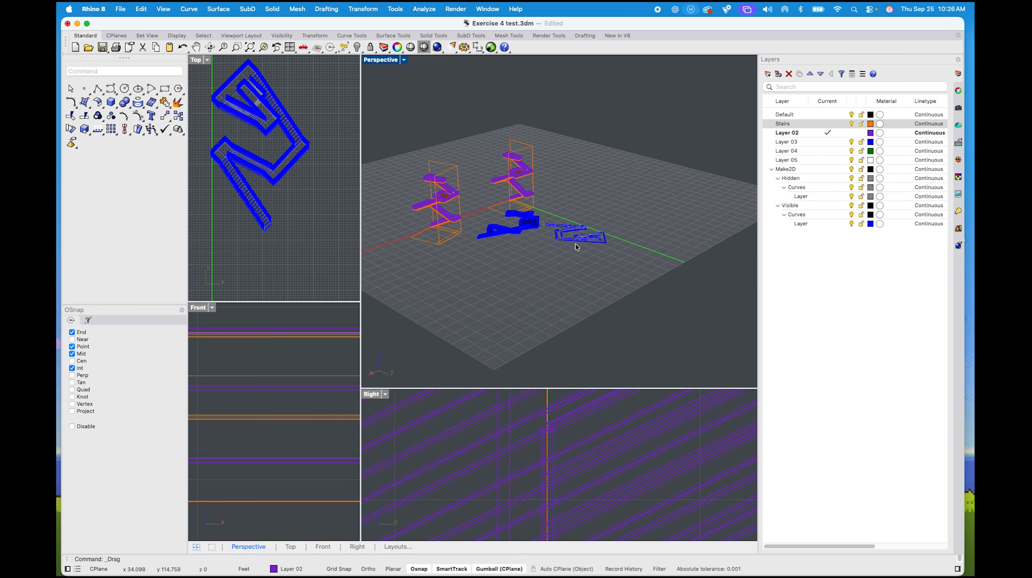
pyautogui.keyDown('shift'); pyautogui.moveTo(581, 262); pyautogui.dragTo(683, 308, button='right'); pyautogui.keyUp('shift')
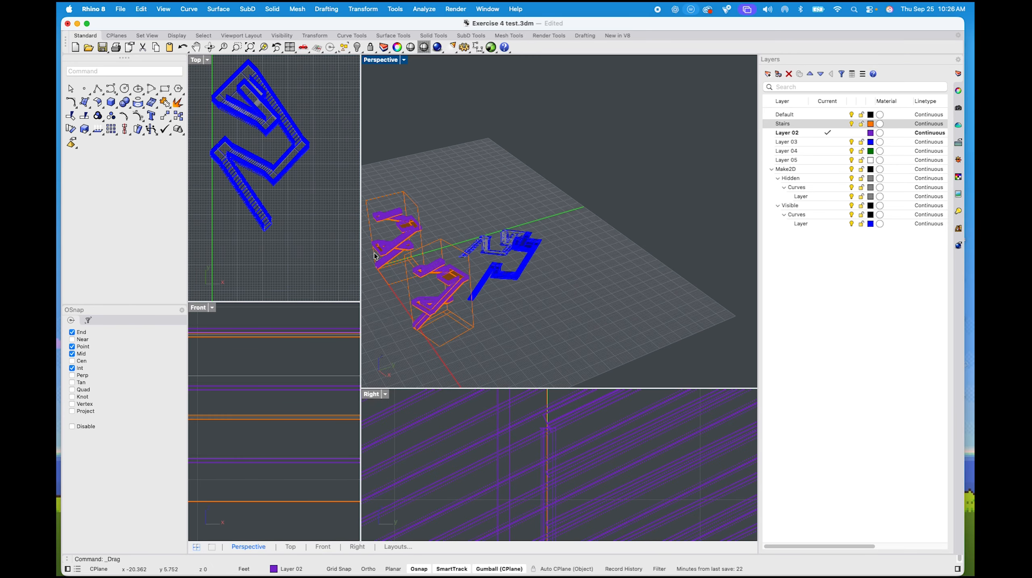
# Draw an 11 by 17 foot rectangle in the Top view, below and beside the Make2D linework
pyautogui.doubleClick(196, 60)
pyautogui.scroll(-5, 412, 182)
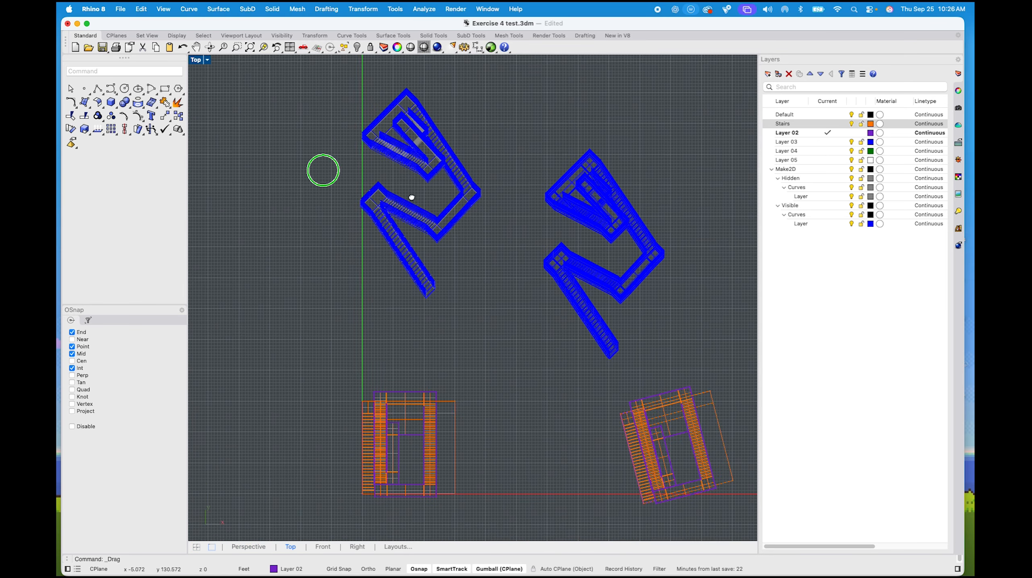
pyautogui.write('rectangle')
pyautogui.press('Return')
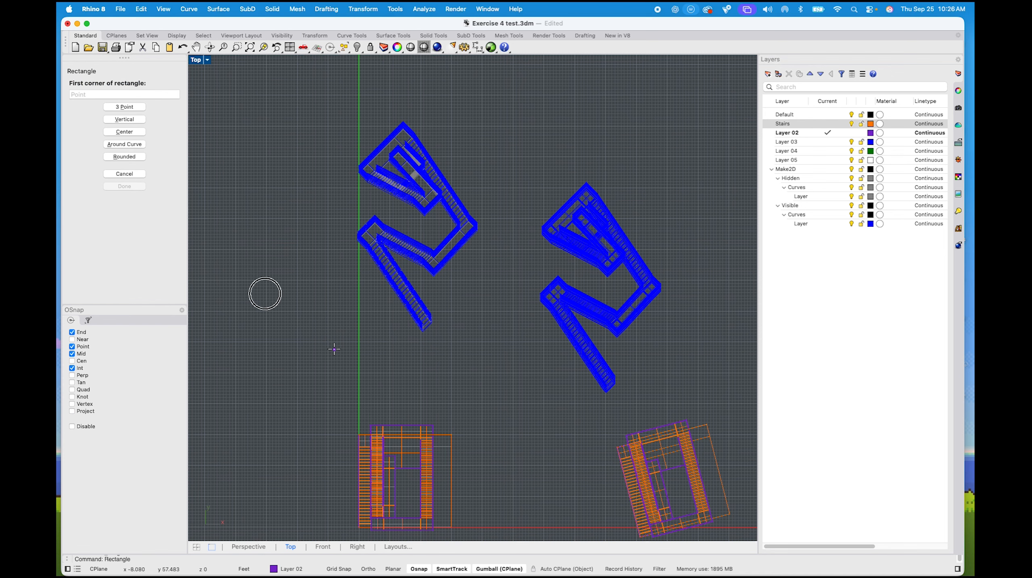
pyautogui.click(334, 349)
pyautogui.write("11'")
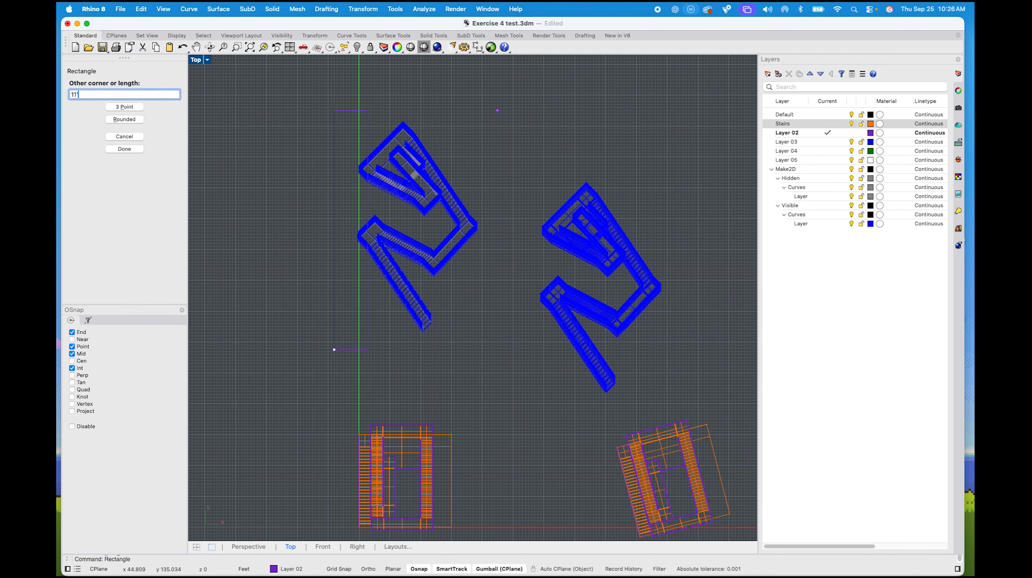
pyautogui.press('Return')
pyautogui.write('1.5')
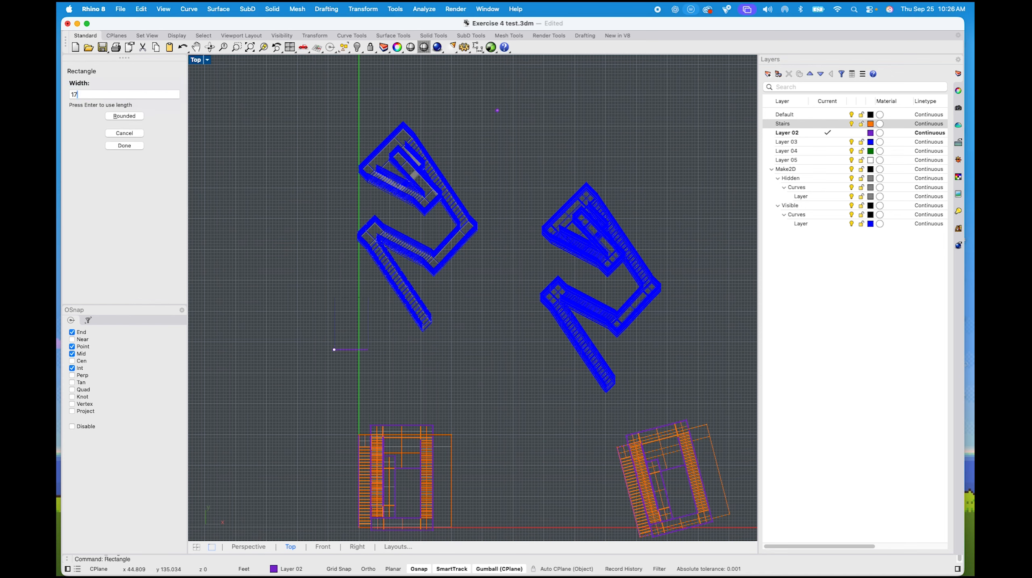
pyautogui.press('Return')
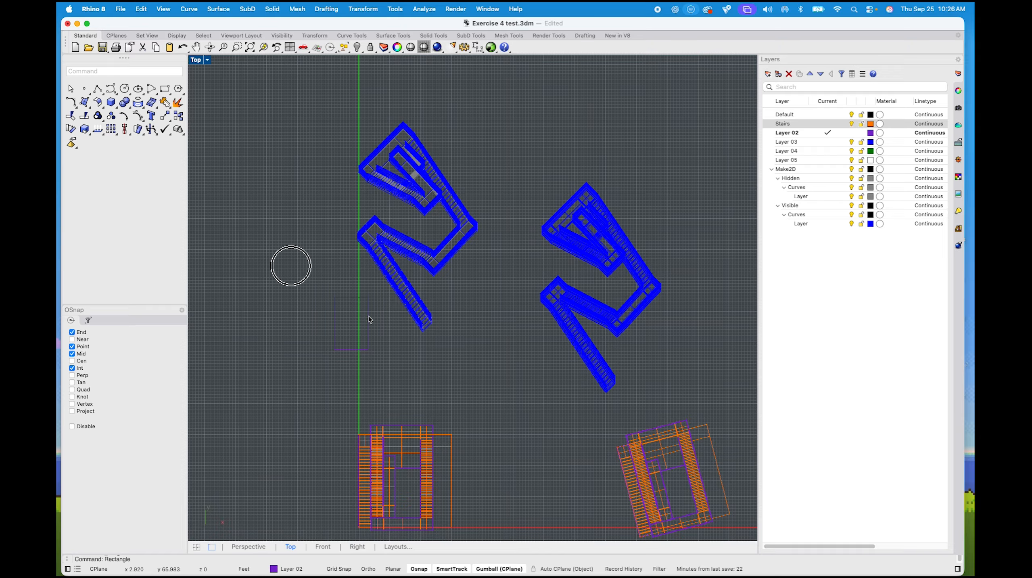
# Scale the 11 by 17 rectangle up proportionally until it frames the whole Make2D drawing as a page border
pyautogui.click(368, 322)
pyautogui.moveTo(338, 331); pyautogui.dragTo(319, 215)
pyautogui.scroll(5, 348, 349)
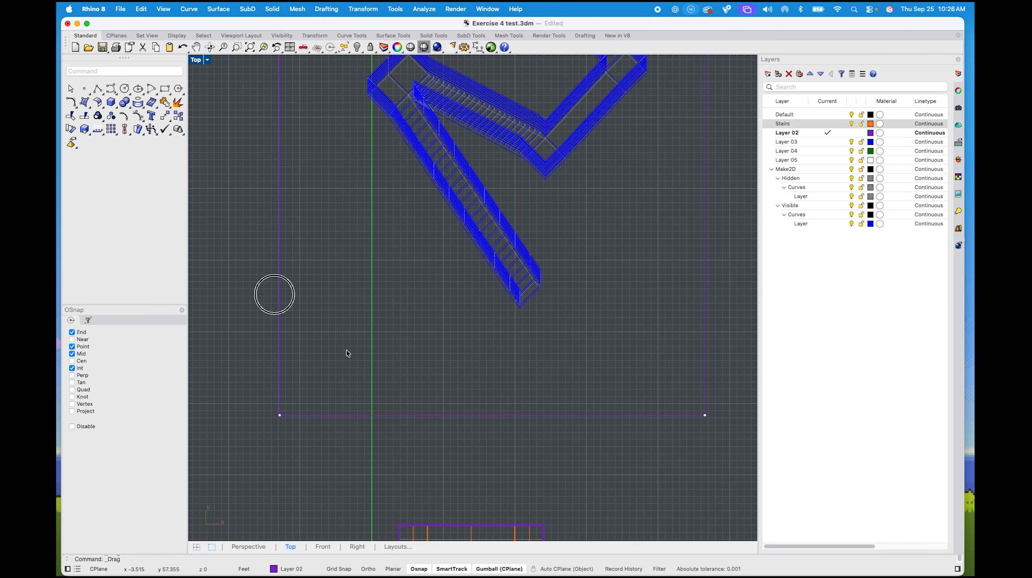
pyautogui.scroll(-8, 336, 368)
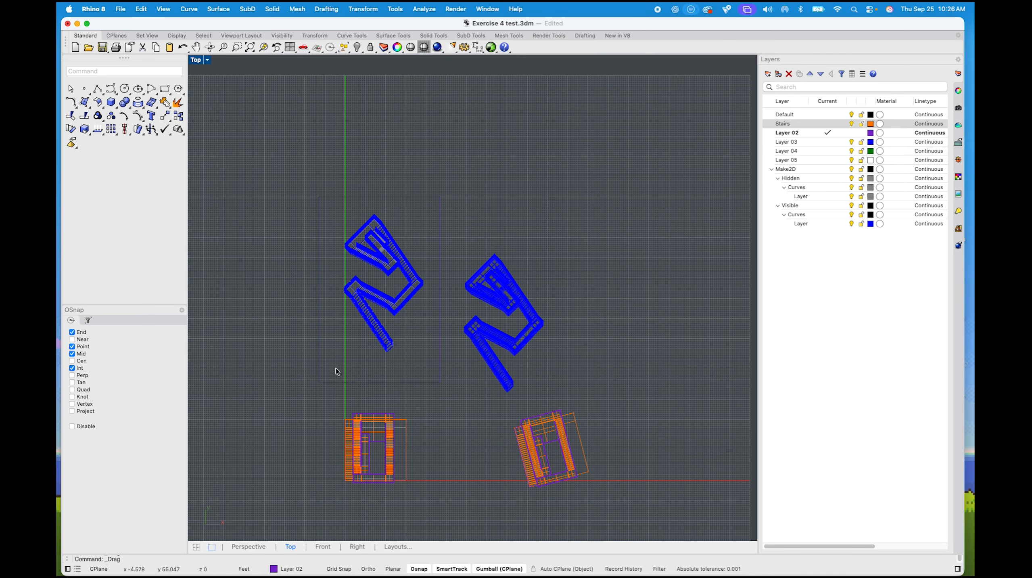
# Restore the four-viewport layout and set the Perspective viewport to the Rendered display mode
pyautogui.doubleClick(196, 59)
pyautogui.moveTo(489, 300); pyautogui.dragTo(620, 277, button='right')
pyautogui.click(403, 60)
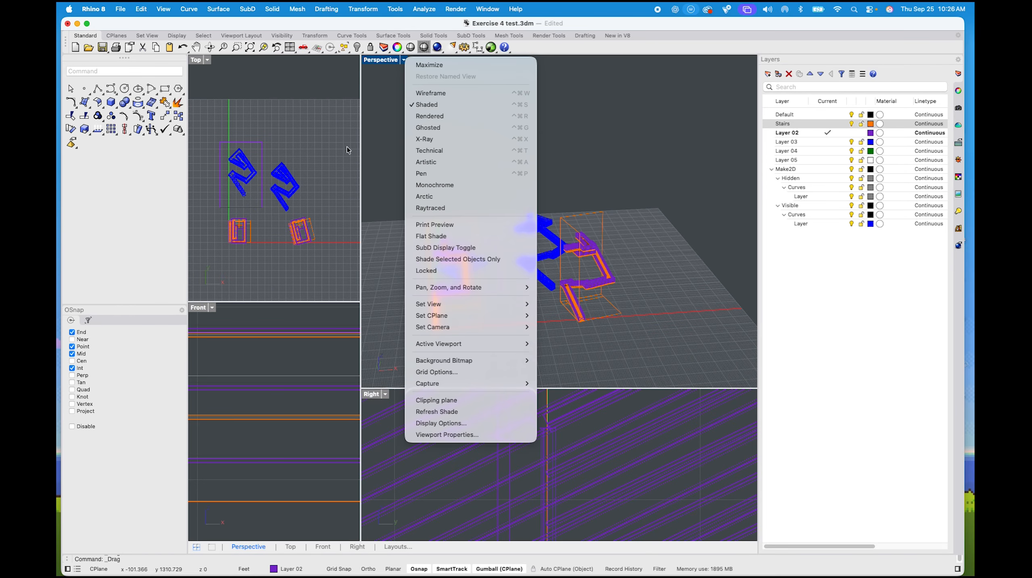
pyautogui.click(444, 106)
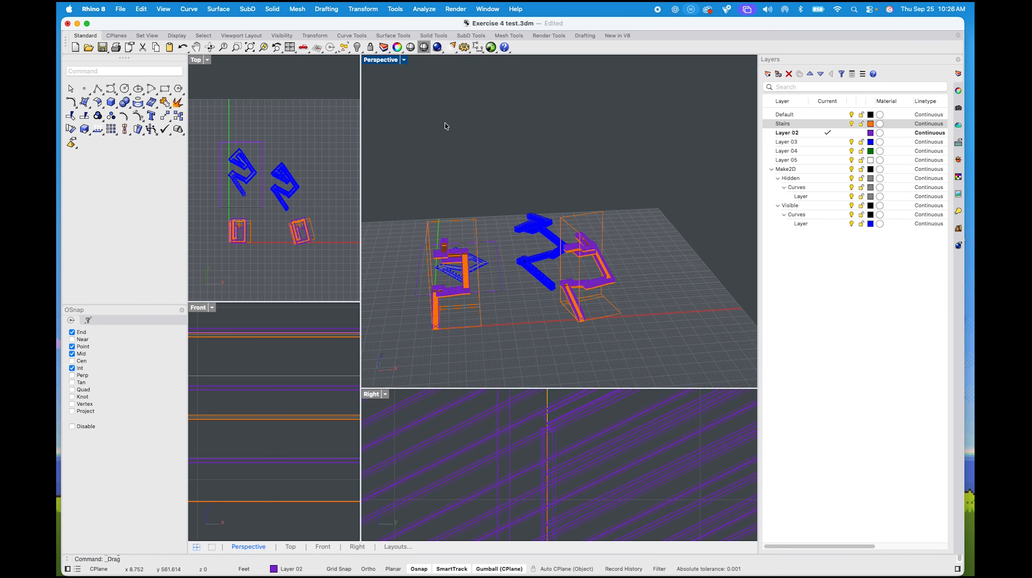
pyautogui.click(404, 60)
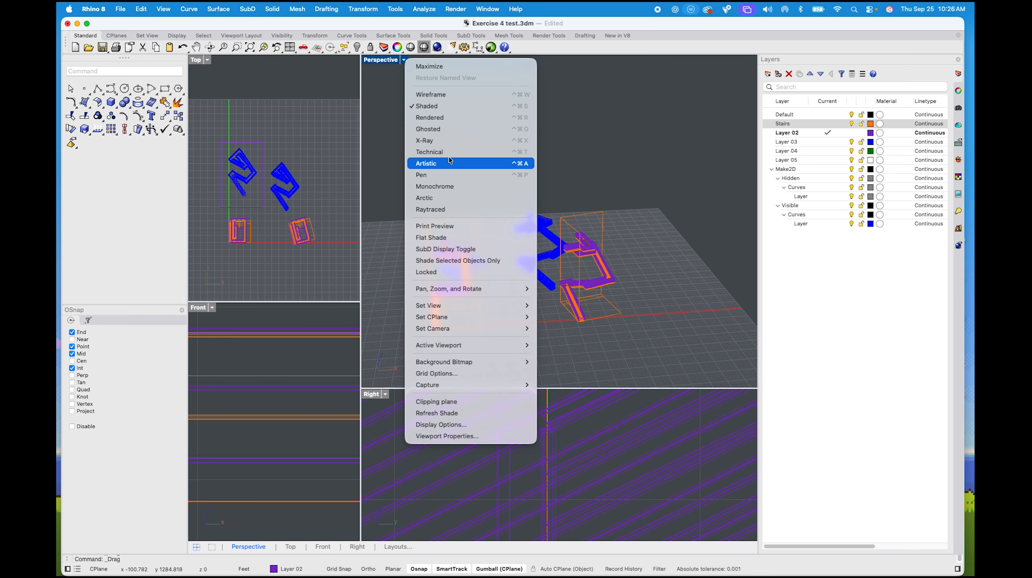
pyautogui.click(437, 119)
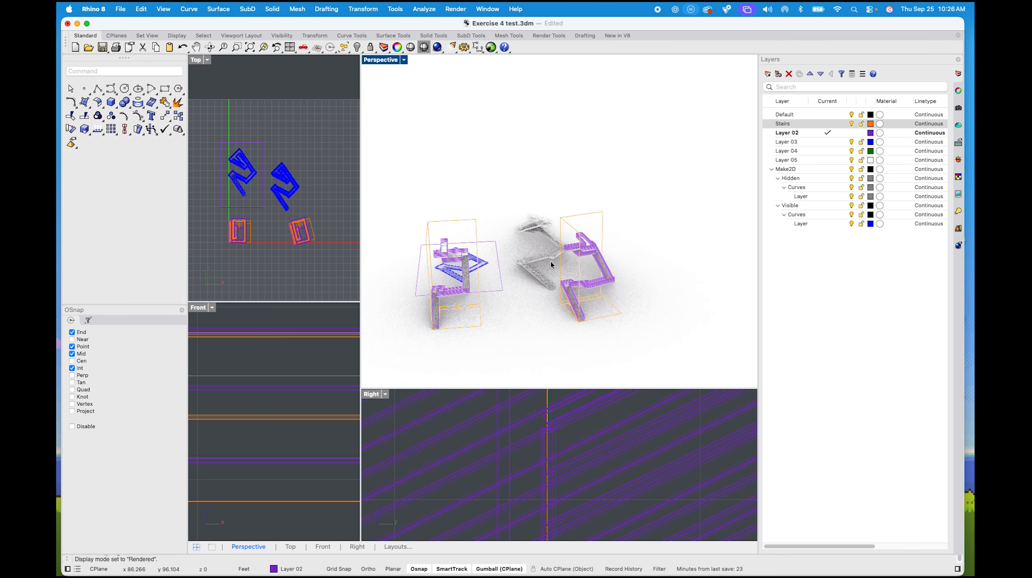
# Turn on the sun with manual control and place it at azimuth 168.3° and altitude 47.1°
pyautogui.write('Sun')
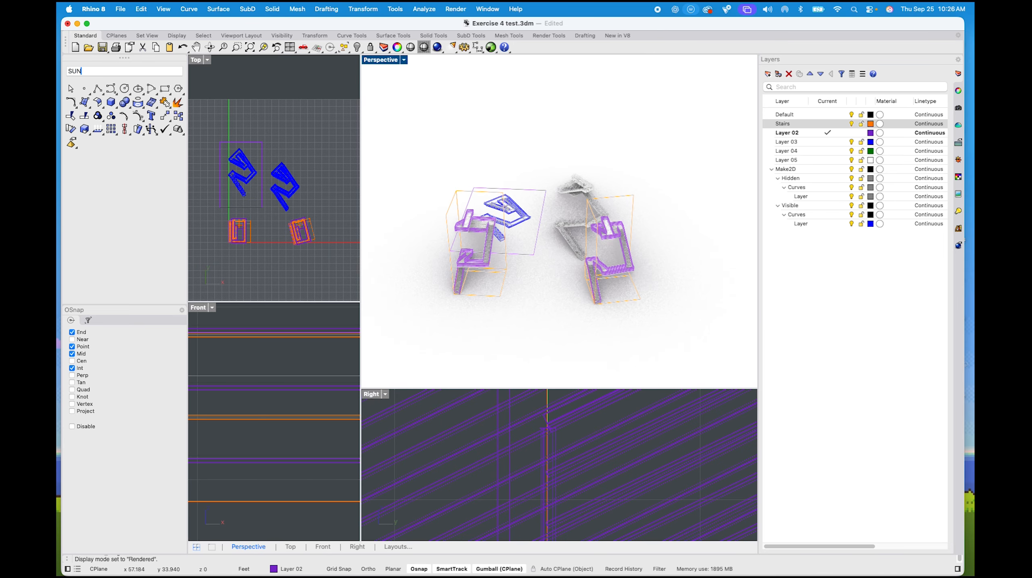
pyautogui.press('Return')
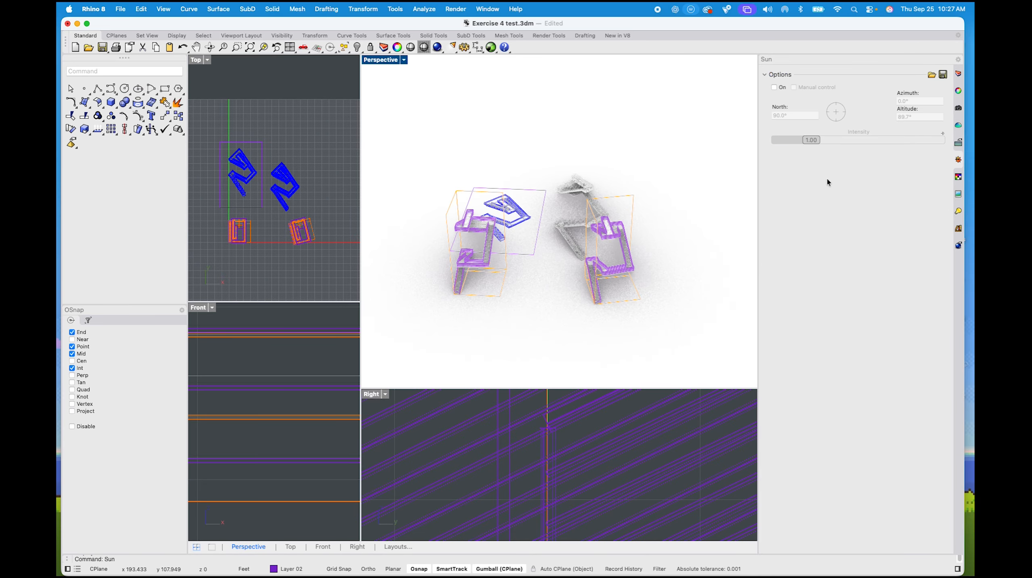
pyautogui.click(782, 90)
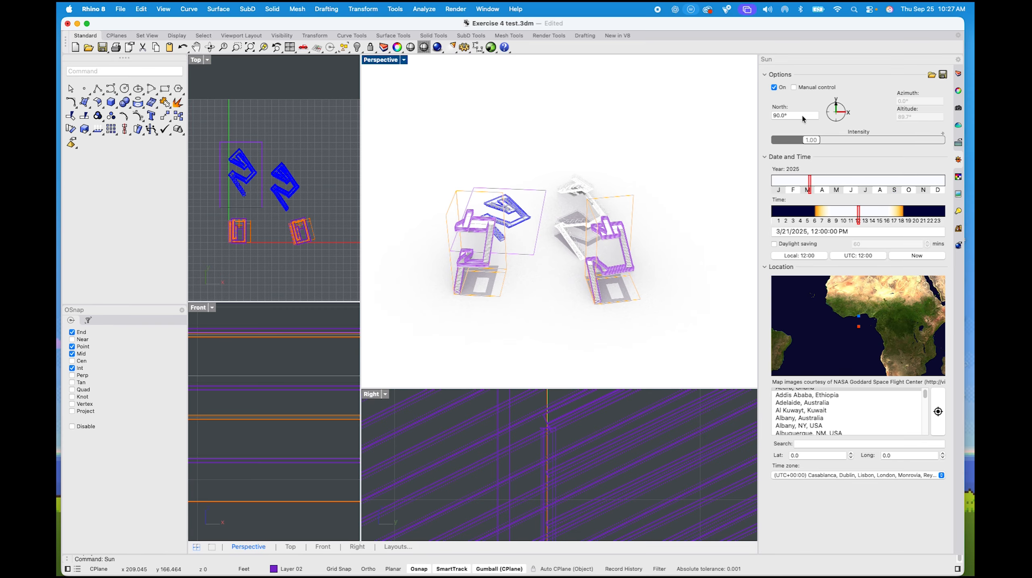
pyautogui.click(794, 87)
pyautogui.moveTo(858, 175); pyautogui.dragTo(866, 177)
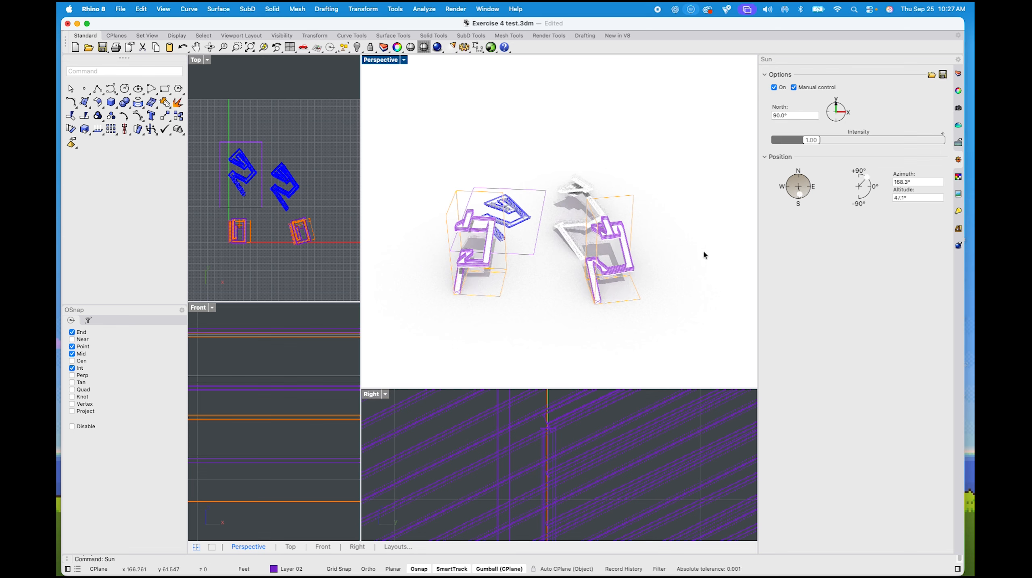
# Rotate the sun's north direction to 8.5° to redirect the shadows of the staircases
pyautogui.scroll(5, 627, 293)
pyautogui.keyDown('shift'); pyautogui.moveTo(627, 289); pyautogui.dragTo(611, 338, button='right'); pyautogui.keyUp('shift')
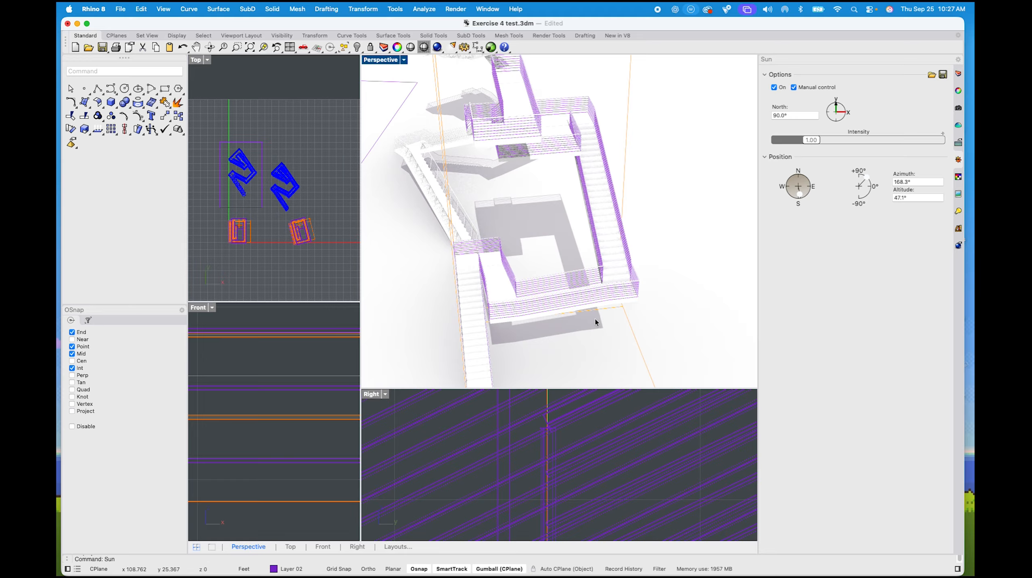
pyautogui.moveTo(594, 319); pyautogui.dragTo(595, 293, button='right')
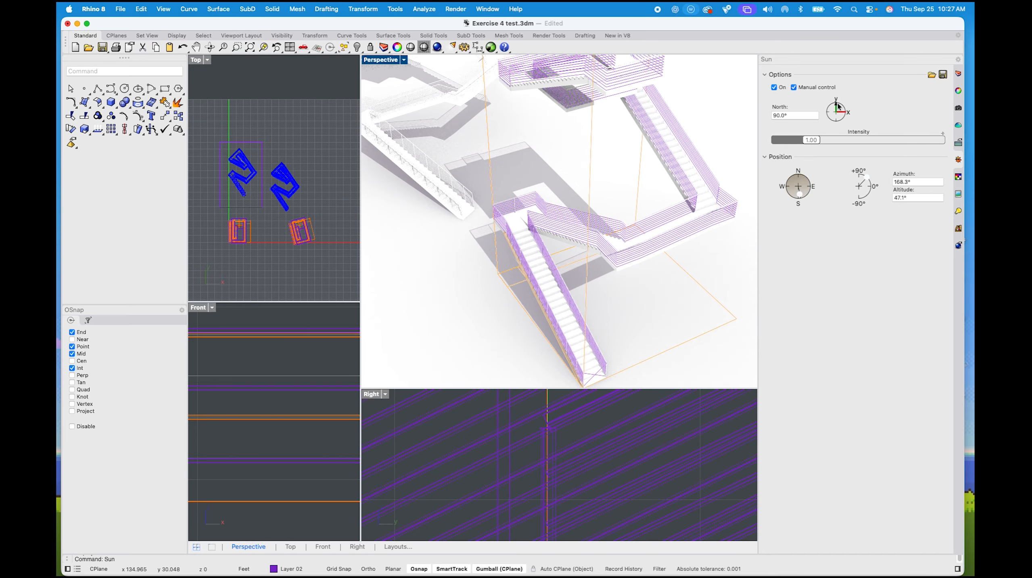
pyautogui.moveTo(838, 106)
pyautogui.mouseDown()
pyautogui.moveTo(845, 126)
pyautogui.moveTo(831, 124)
pyautogui.mouseUp()
pyautogui.scroll(-3, 701, 198)
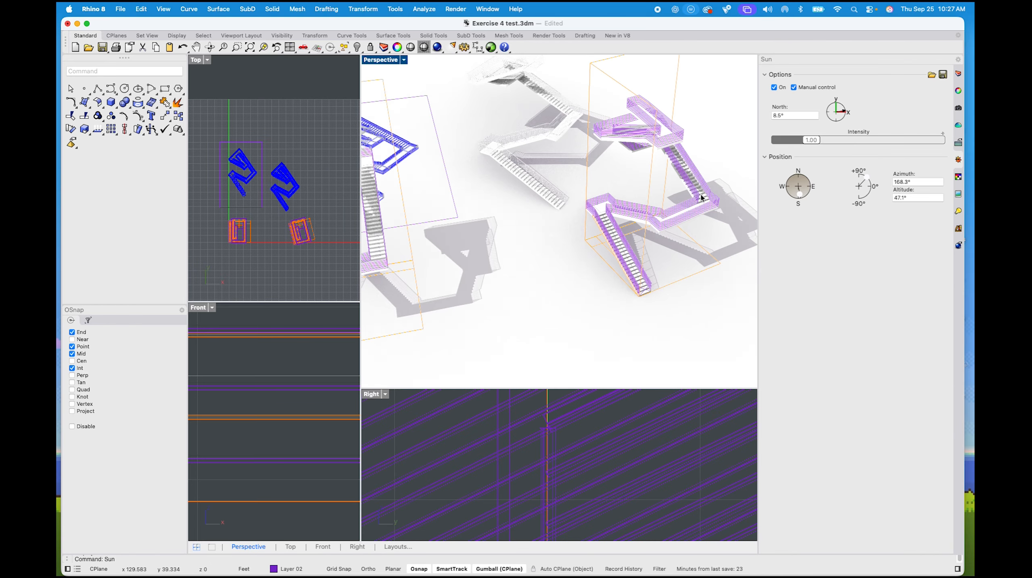
# Examine the shadows cast by both staircases and the baked projection from several angles in the rendered view
pyautogui.scroll(-4, 701, 198)
pyautogui.keyDown('shift'); pyautogui.moveTo(701, 198); pyautogui.dragTo(606, 235, button='right'); pyautogui.keyUp('shift')
pyautogui.scroll(7, 586, 239)
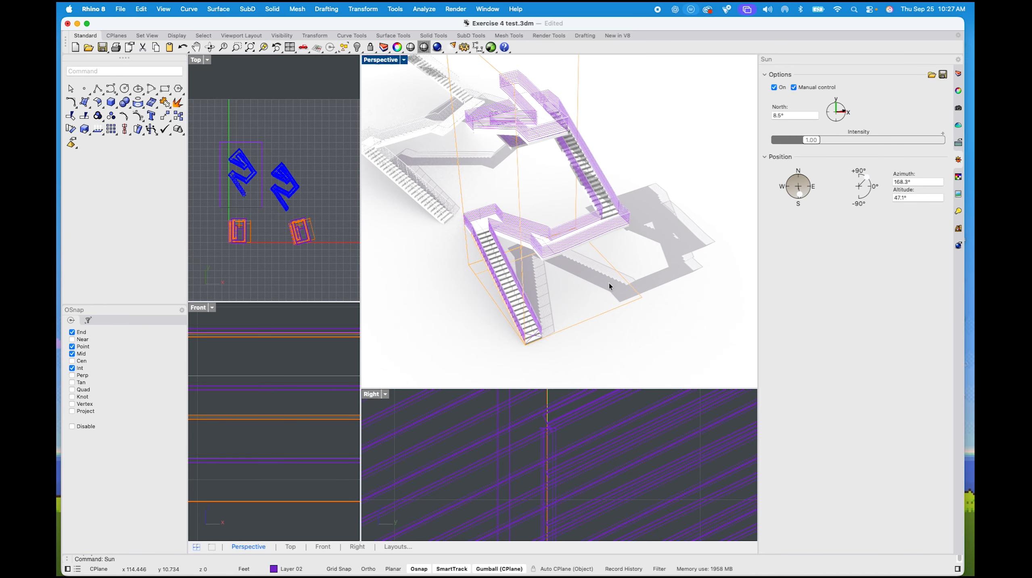
pyautogui.scroll(-8, 603, 276)
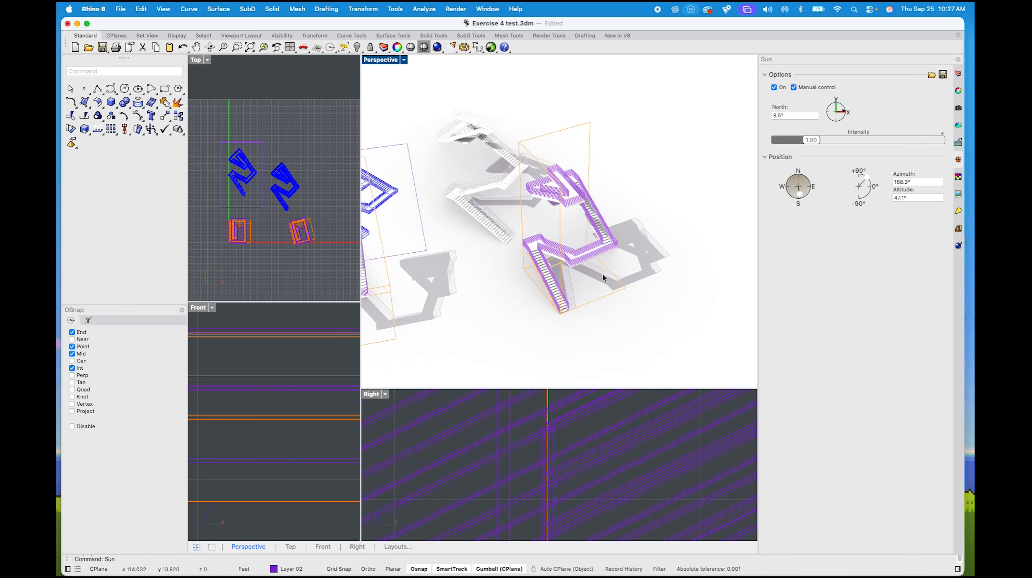
pyautogui.keyDown('shift'); pyautogui.moveTo(548, 288); pyautogui.dragTo(556, 262, button='right'); pyautogui.keyUp('shift')
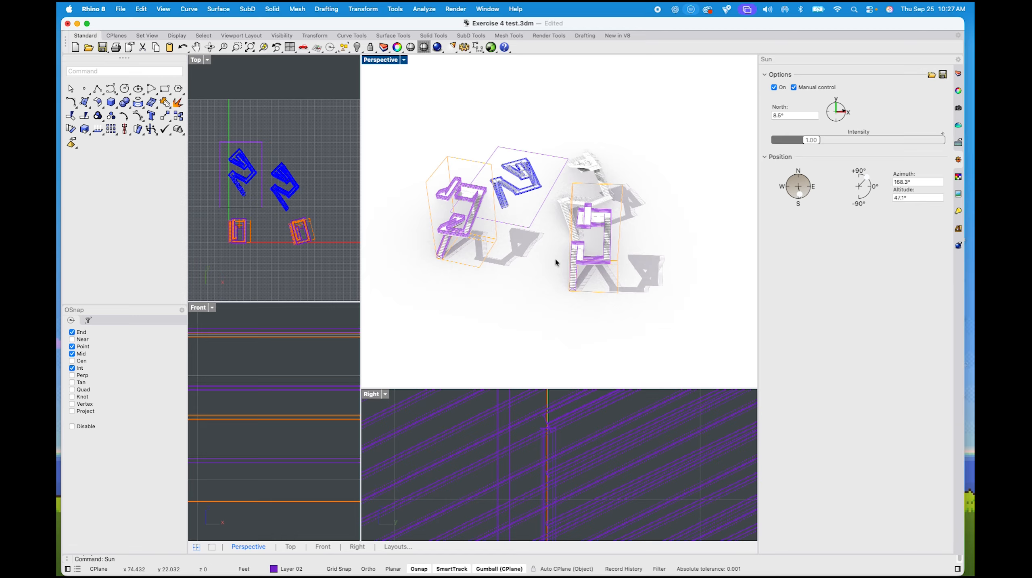
pyautogui.moveTo(539, 290)
pyautogui.mouseDown(button='right')
pyautogui.moveTo(530, 322)
pyautogui.moveTo(461, 311)
pyautogui.moveTo(616, 294)
pyautogui.moveTo(532, 302)
pyautogui.mouseUp(button='right')
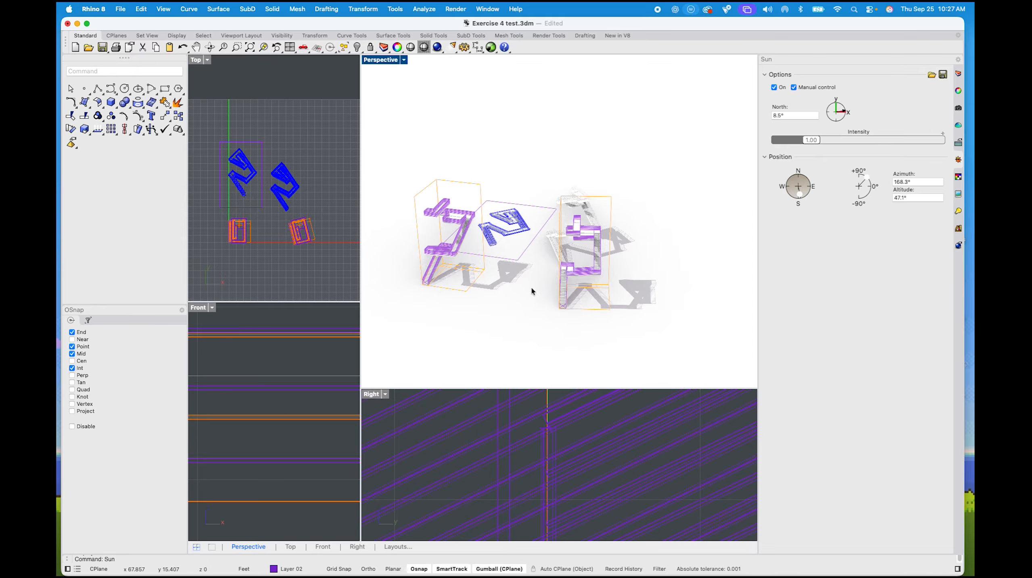
# Switch to the ARCH 1315 Fall 2025 board in Miro and look over the student work posted under Week 5
pyautogui.hotkey('ctrl', 'Left')
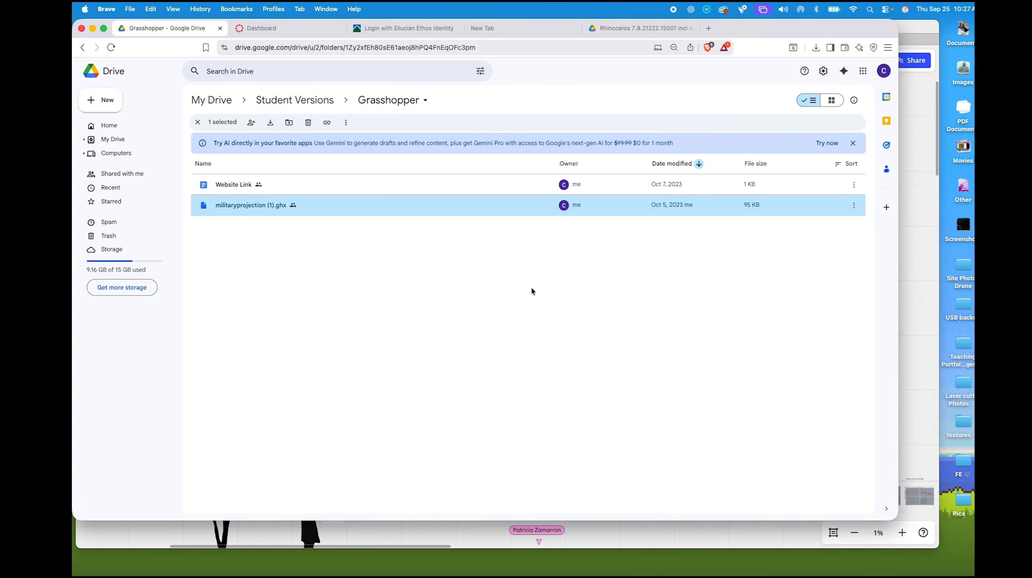
pyautogui.click(405, 534)
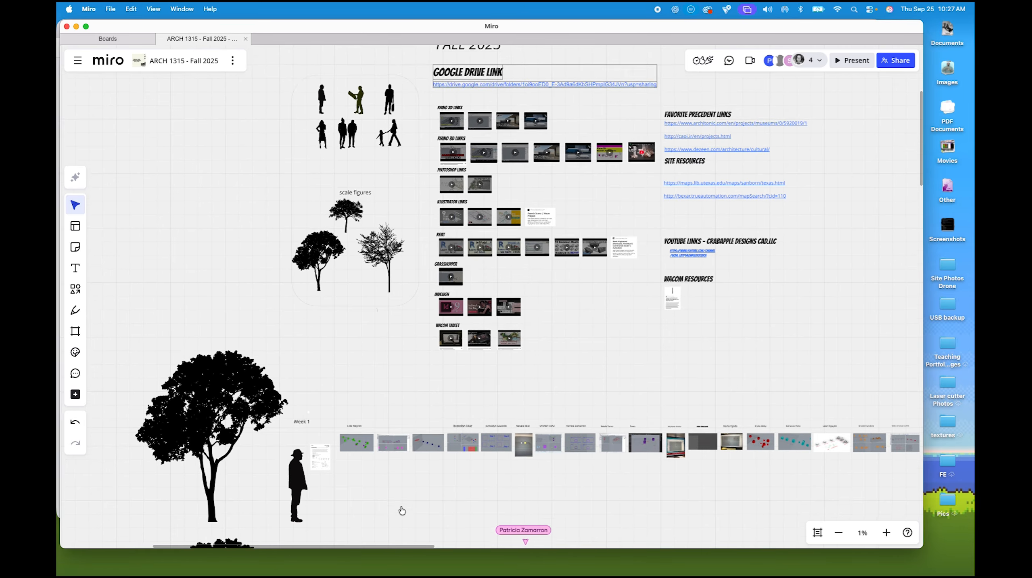
pyautogui.scroll(-20, 401, 510)
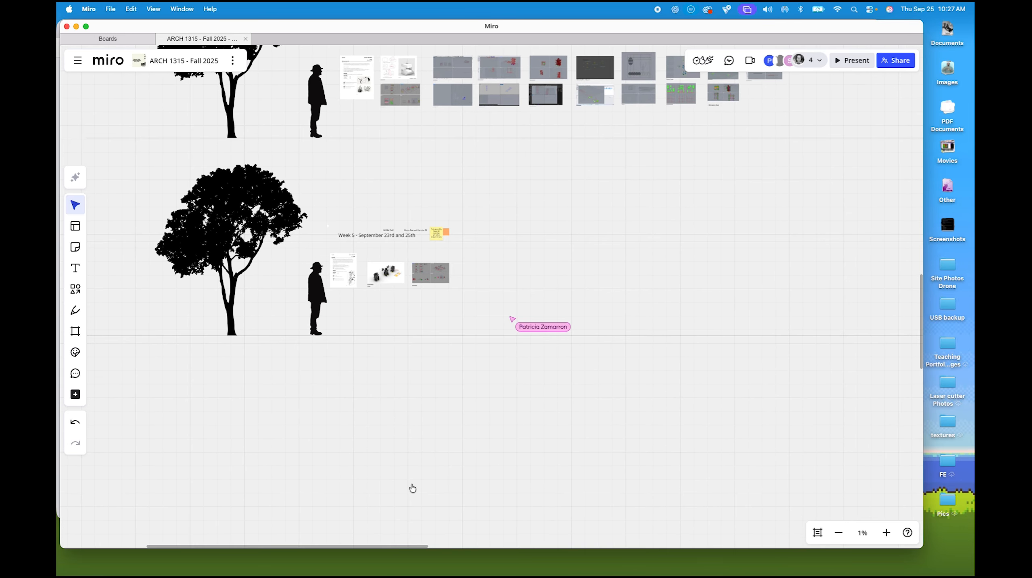
pyautogui.keyDown('ctrl'); pyautogui.scroll(10, 402, 256); pyautogui.keyUp('ctrl')
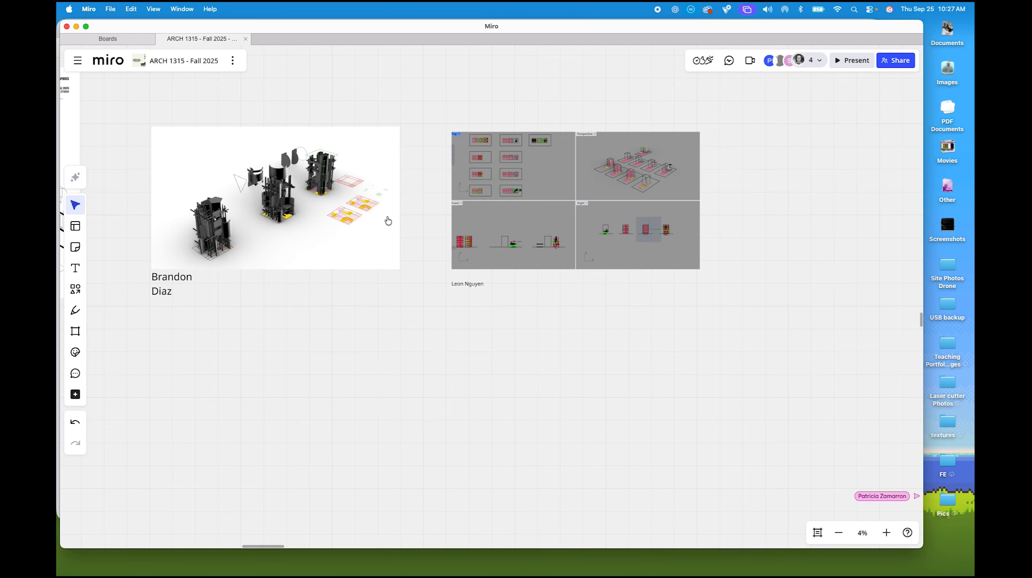
pyautogui.hscroll(-3, 350, 296)
pyautogui.scroll(1, 350, 296)
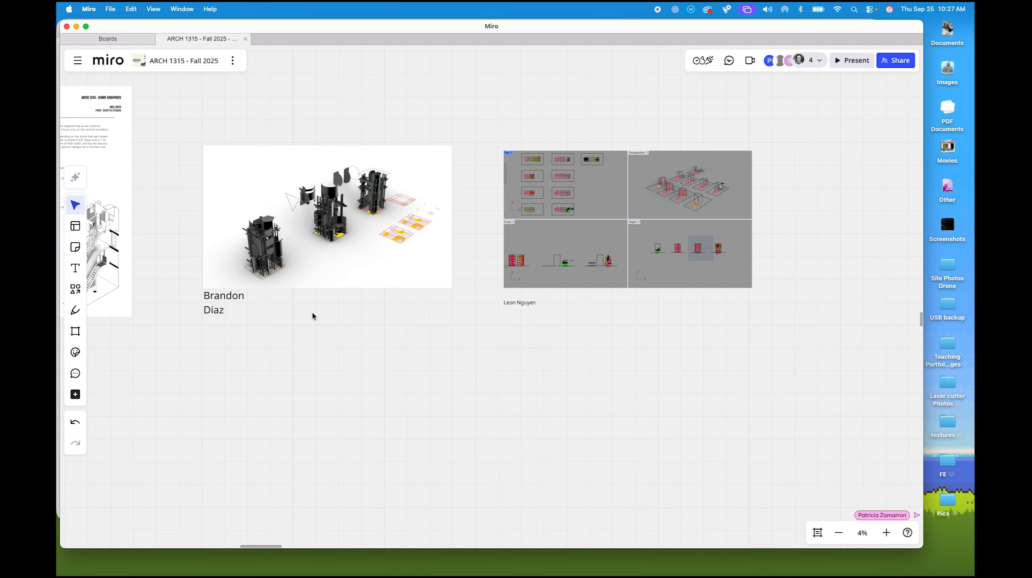
pyautogui.hscroll(3, 314, 316)
pyautogui.scroll(2, 314, 315)
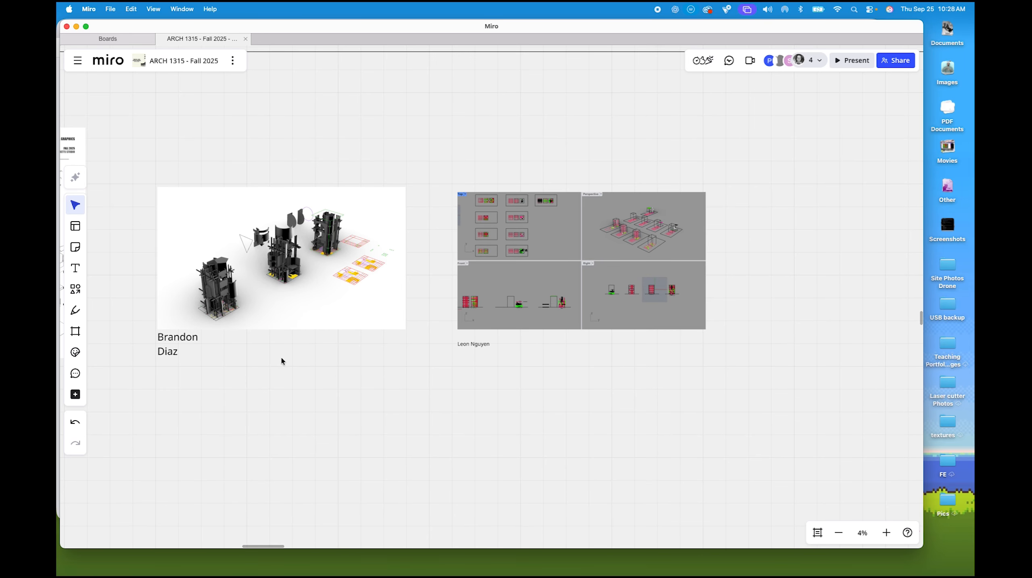
# Review the Exercise 04 brief's final drawing requirements, grading rubric and due dates, and return to the Week 5 overview
pyautogui.hscroll(-6, 348, 384)
pyautogui.scroll(2, 348, 385)
pyautogui.keyDown('ctrl'); pyautogui.scroll(8, 289, 372); pyautogui.keyUp('ctrl')
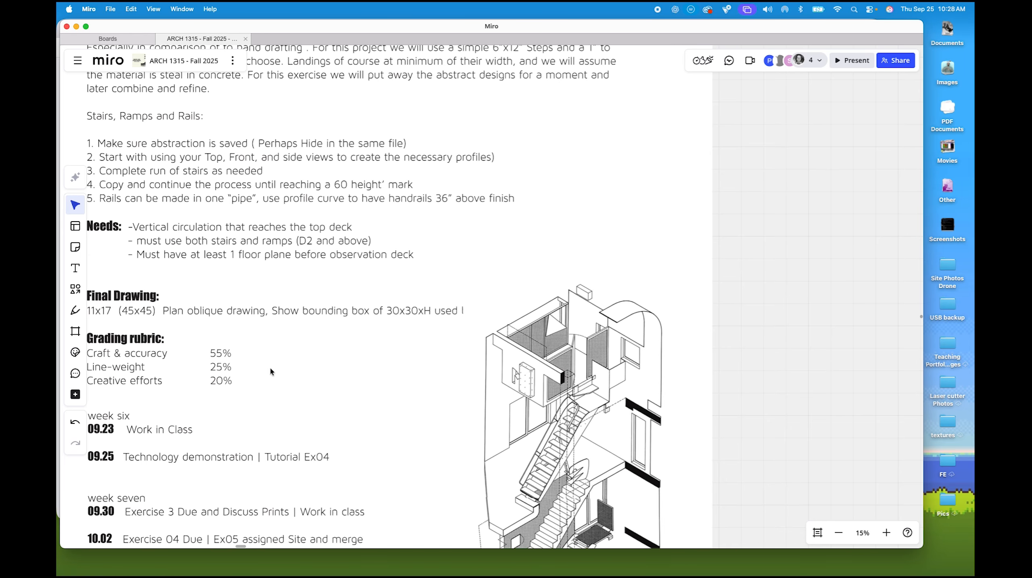
pyautogui.hscroll(-3, 270, 371)
pyautogui.scroll(-2, 270, 371)
pyautogui.keyDown('ctrl'); pyautogui.scroll(4, 281, 415); pyautogui.keyUp('ctrl')
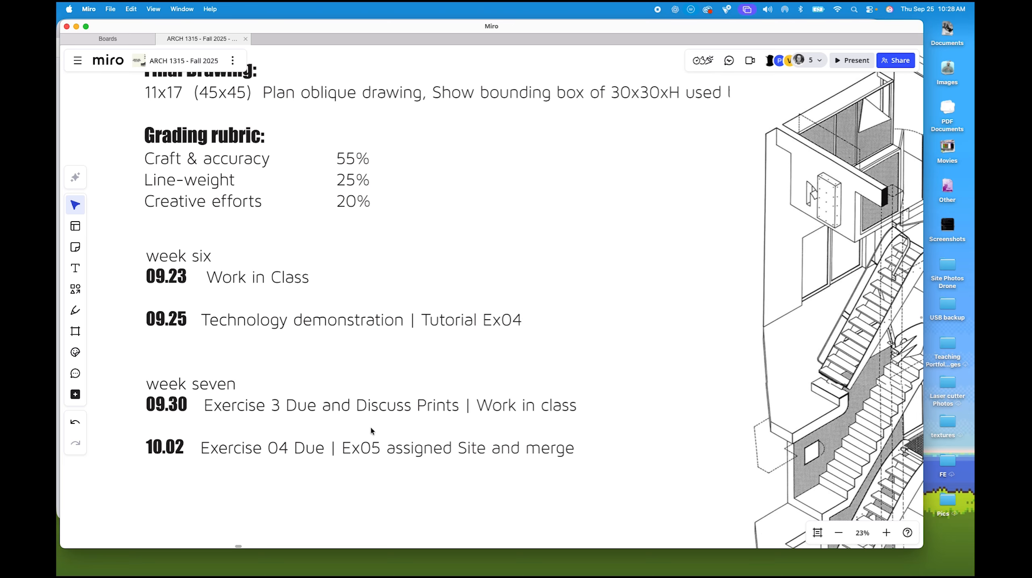
pyautogui.scroll(-2, 371, 430)
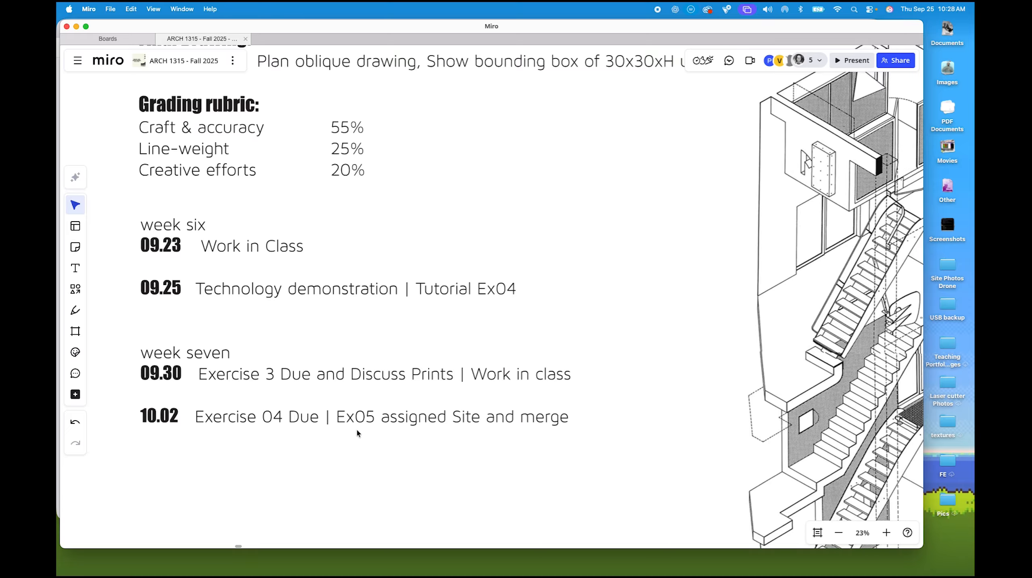
pyautogui.scroll(-10, 357, 433)
pyautogui.scroll(3, 360, 428)
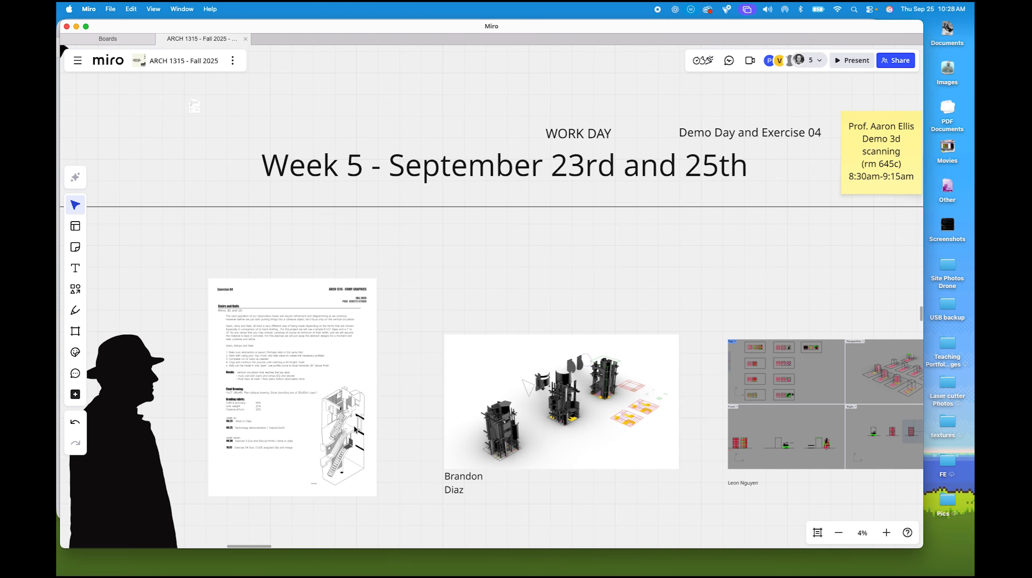